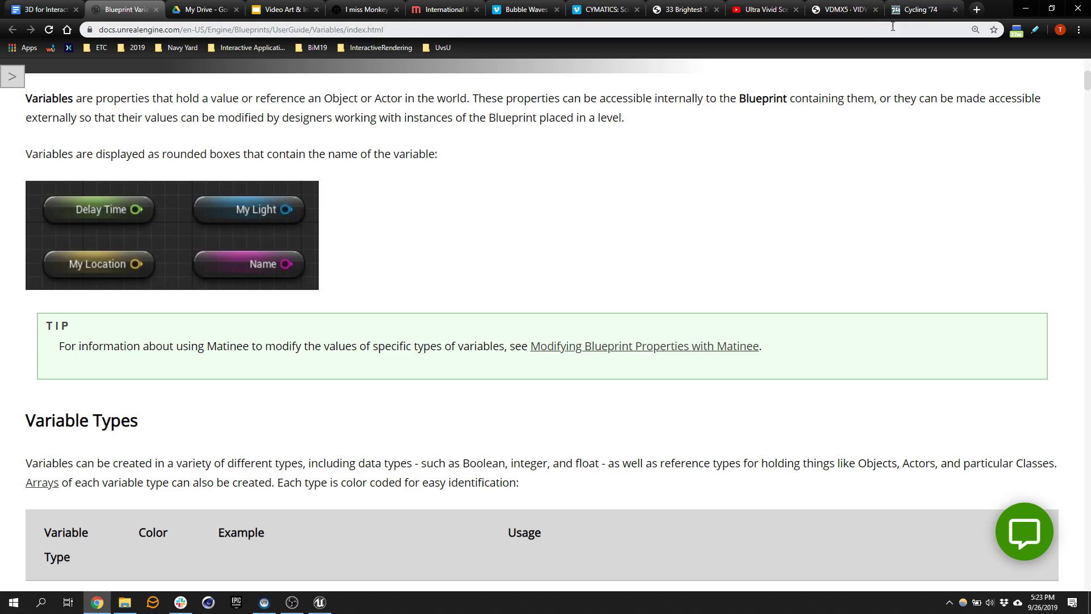
- View the Cycling '74 page about Max and search the web for "osc ue4" in a new browser tab
left_click(915, 10)
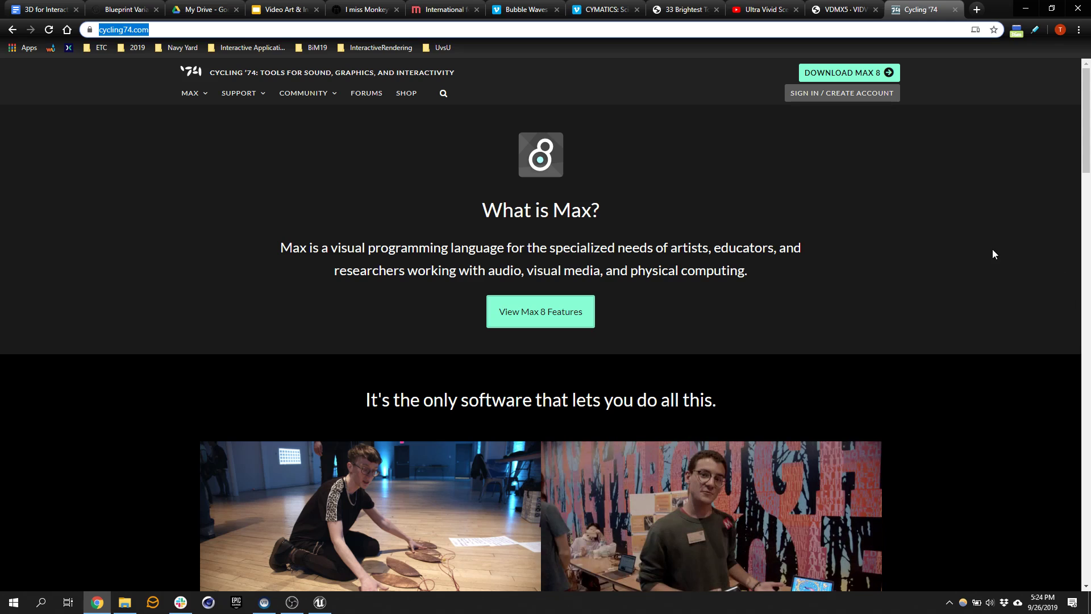
scroll(995, 260, "down", 2)
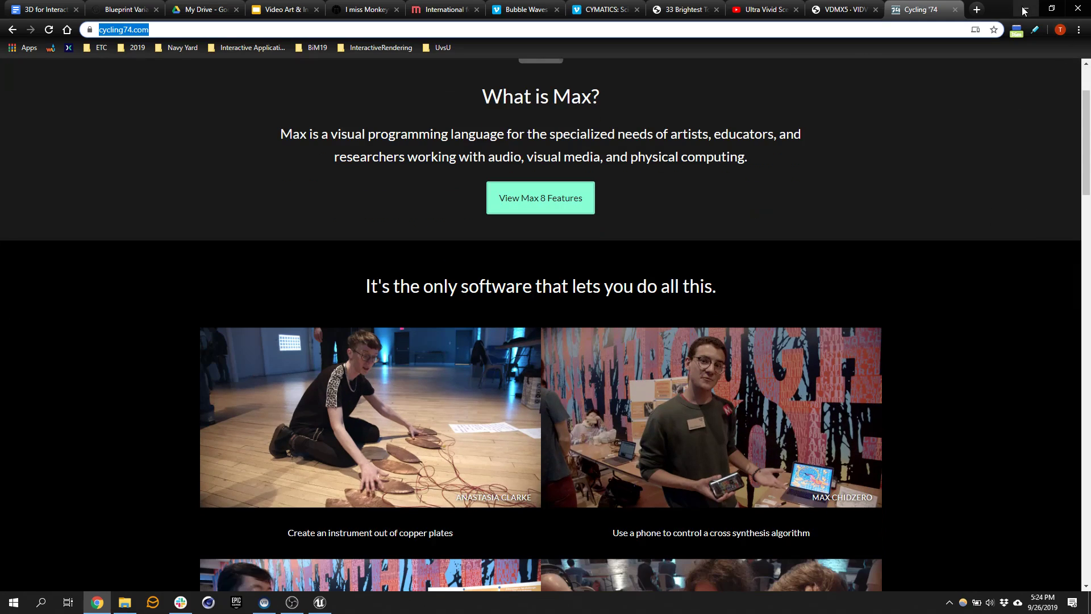
left_click(976, 9)
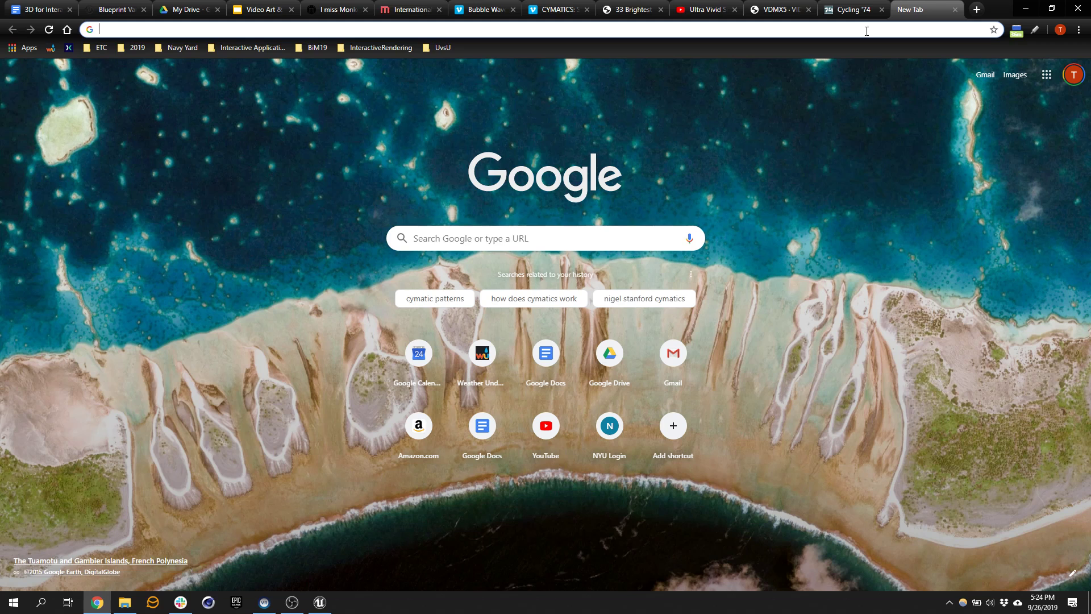
type("osc ue4")
key("Return")
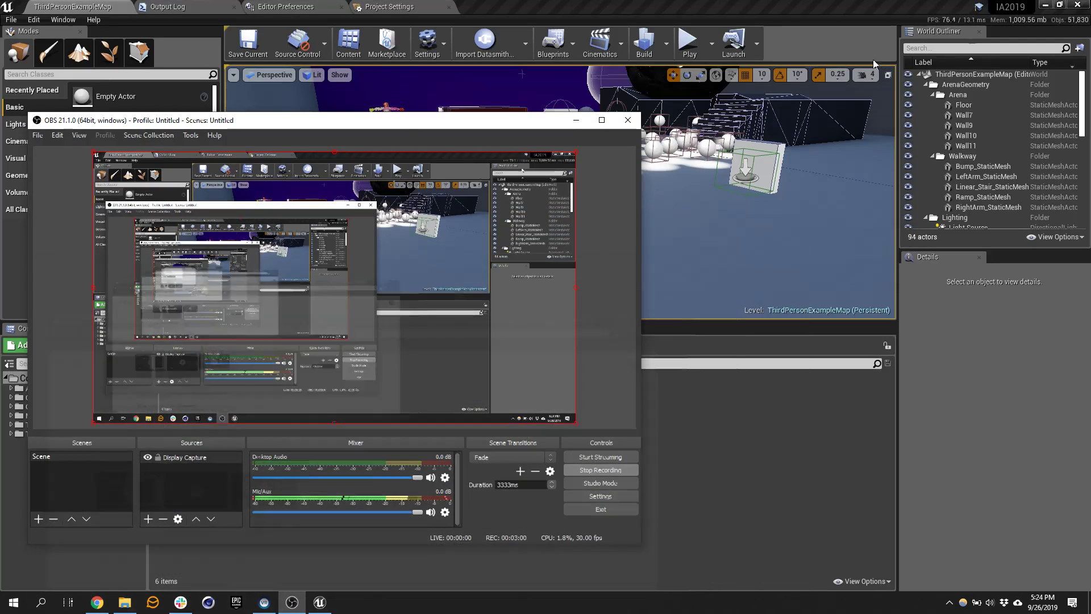
- Clear the open windows, then show Slack's #documentsdemos channel with the File Explorer Downloads window placed beside it
left_click(1025, 8)
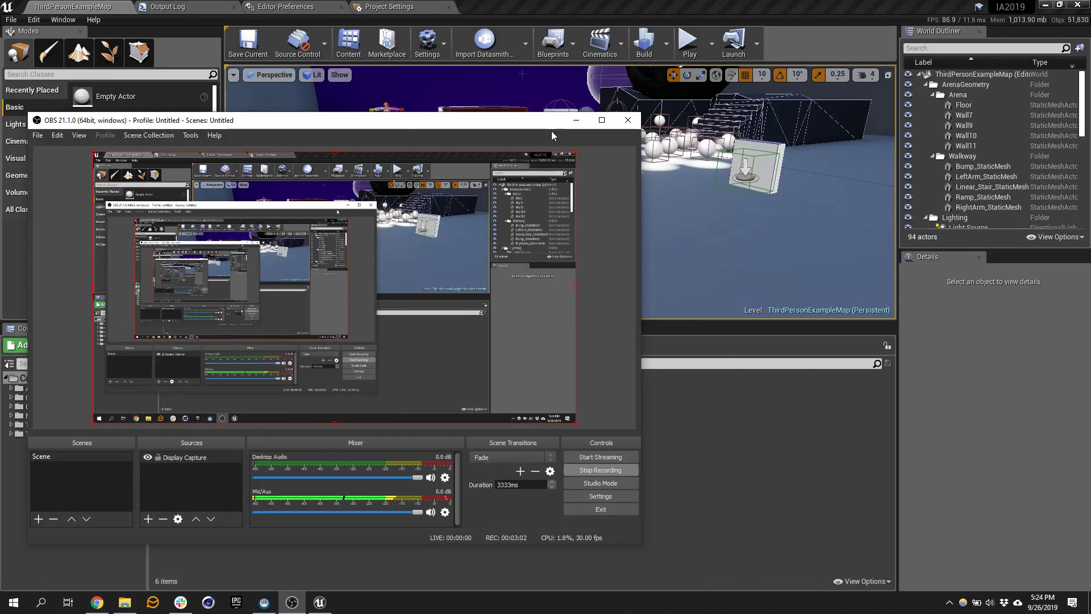
left_click(575, 120)
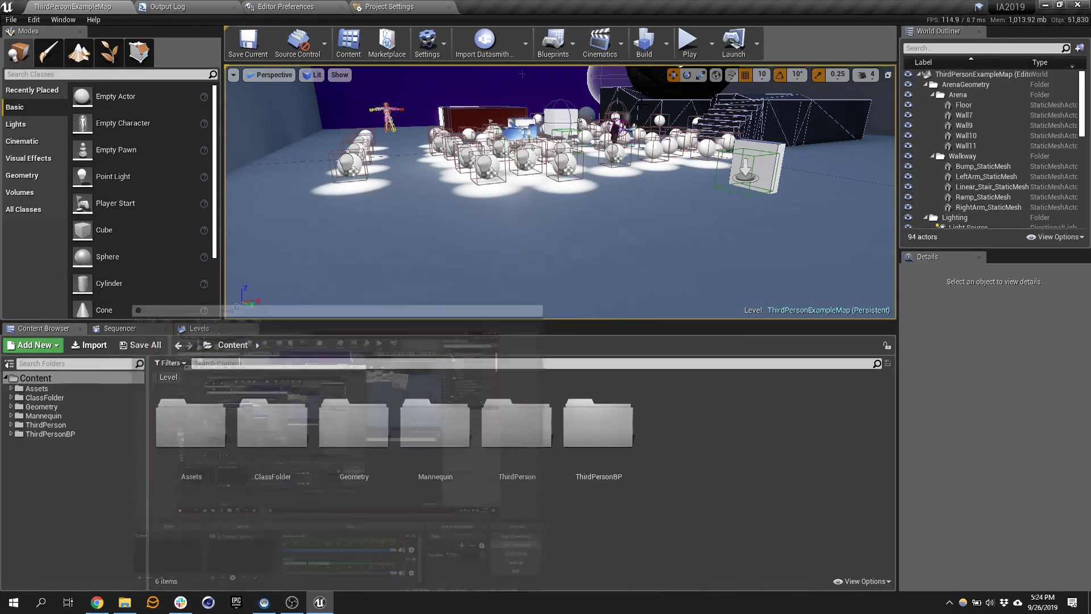
left_click(1045, 4)
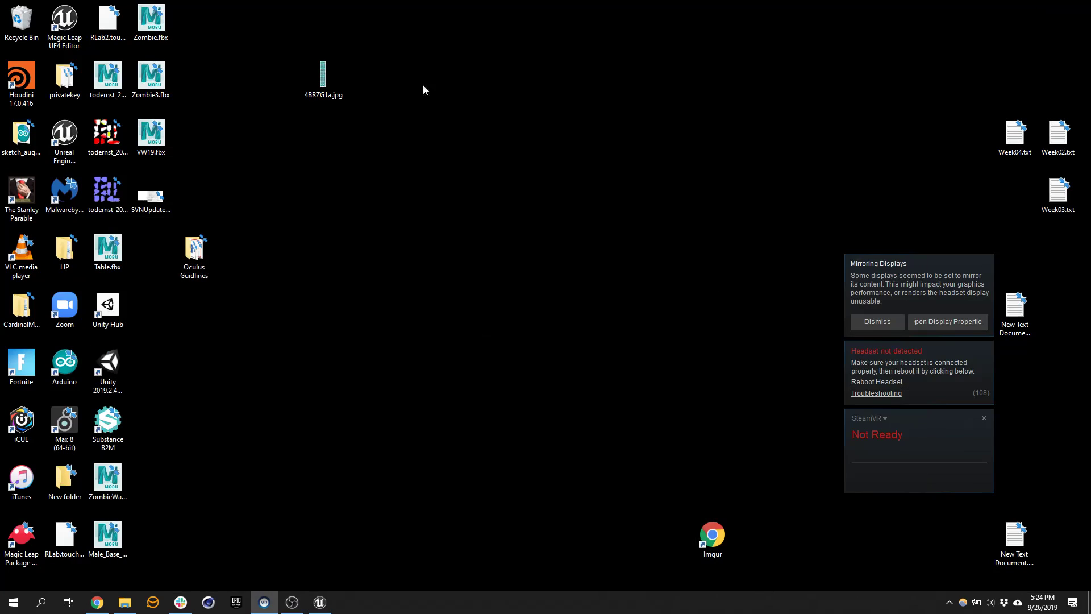
left_click(181, 602)
left_click(156, 227)
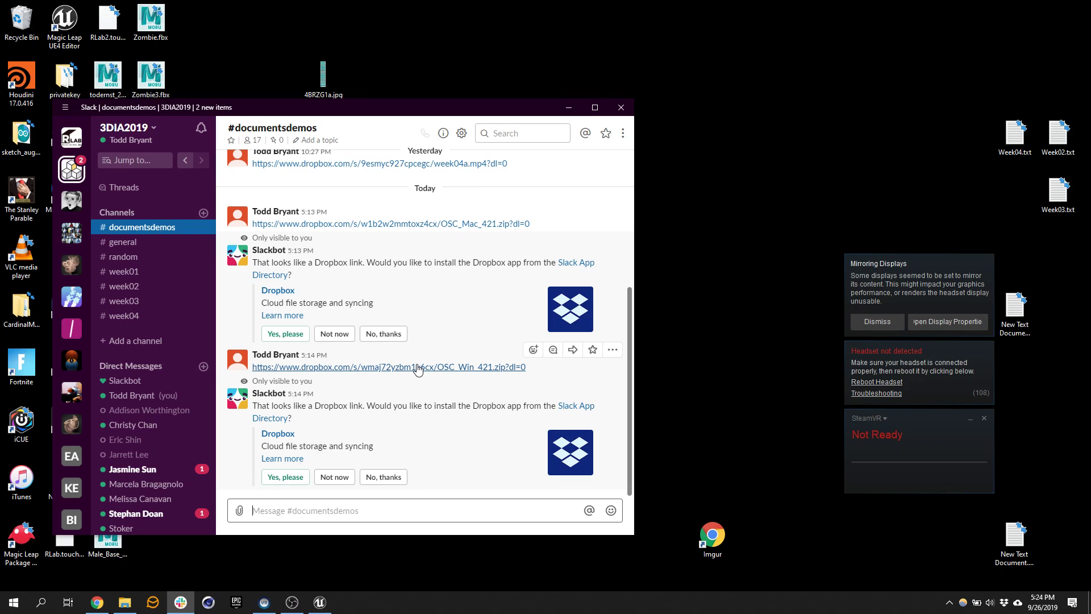
left_click(135, 606)
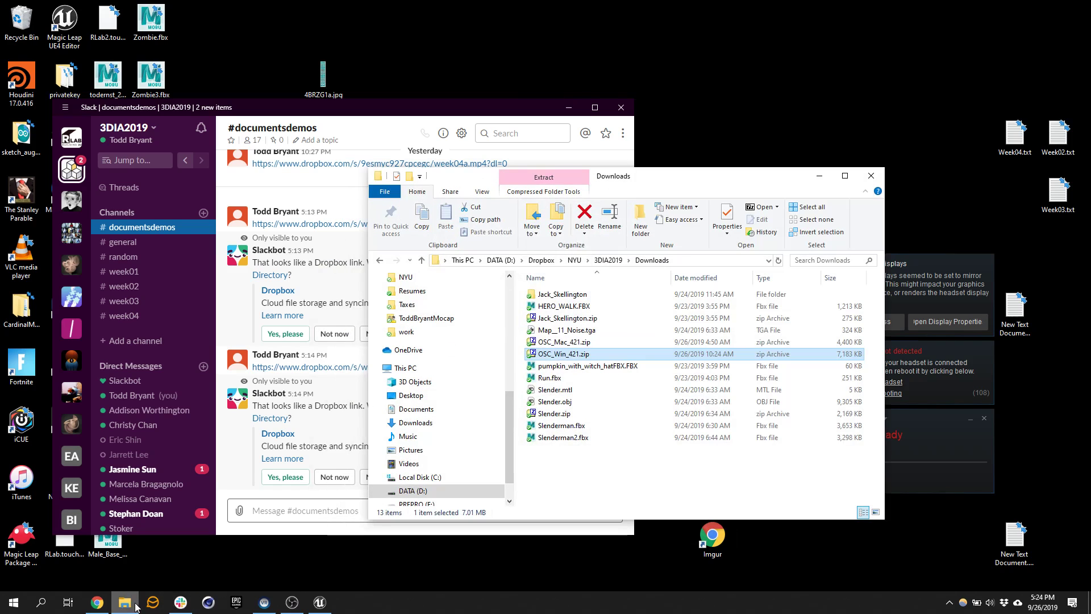
left_click_drag(715, 180, 788, 112)
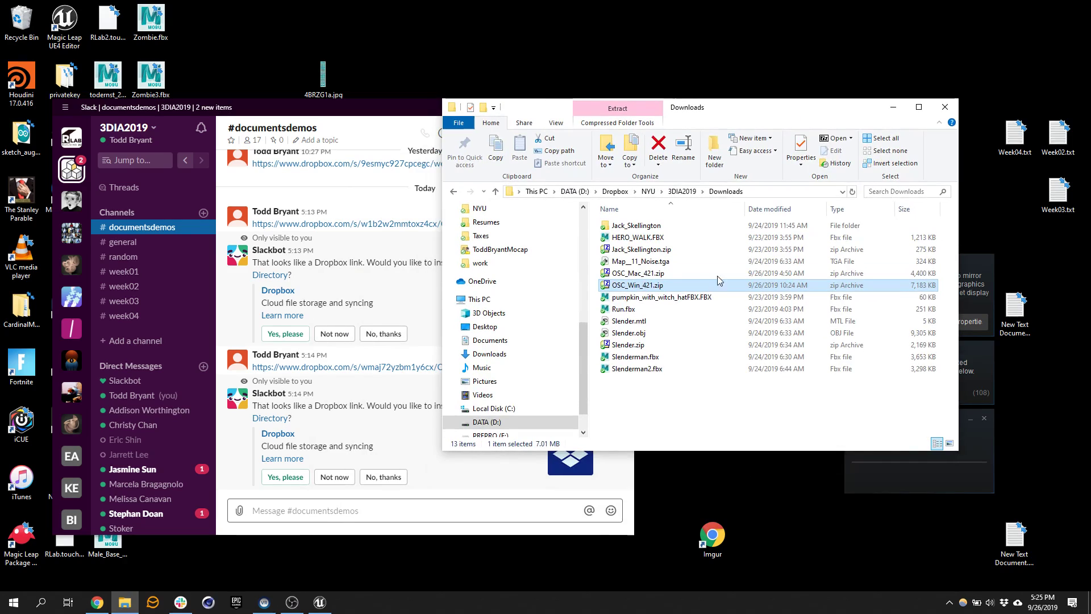
- Close the IA2019 project in Unreal Editor and open the IA2019 folder within 3DIA2019_WC in File Explorer
left_click(320, 603)
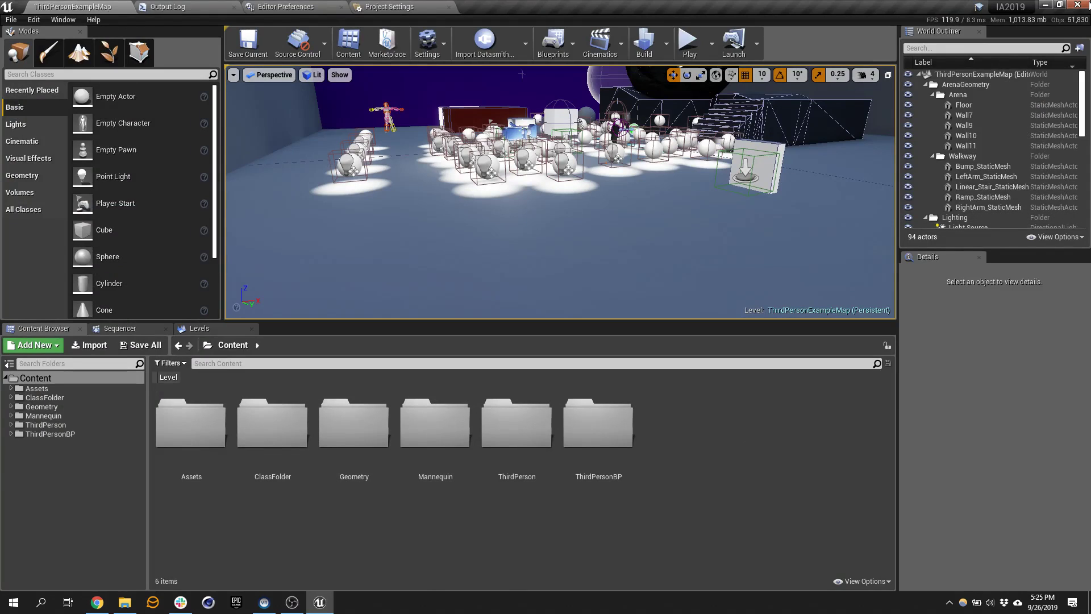
left_click(1075, 5)
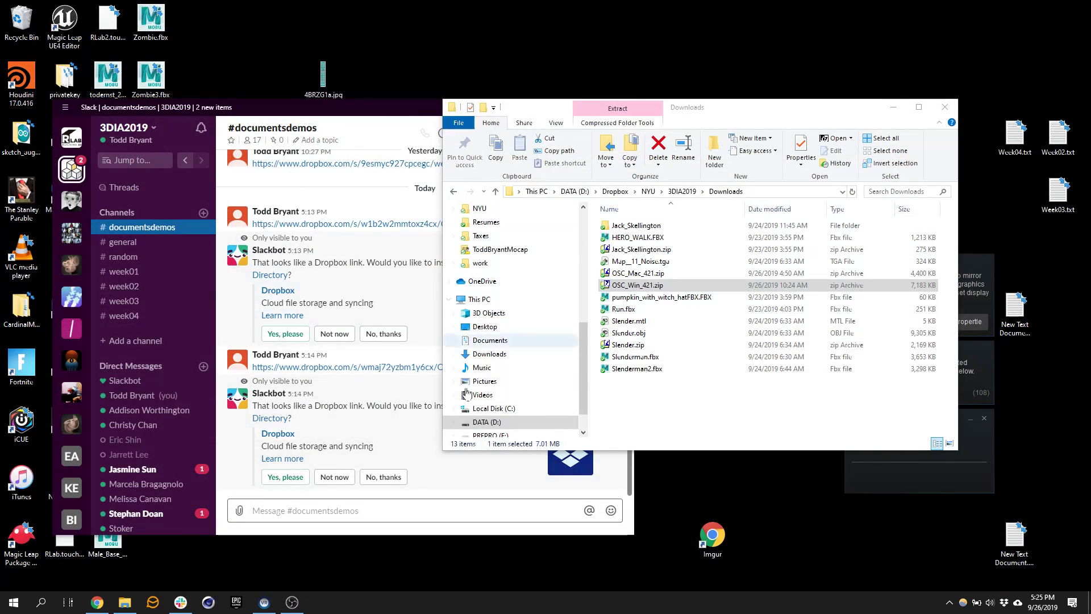
left_click(130, 604)
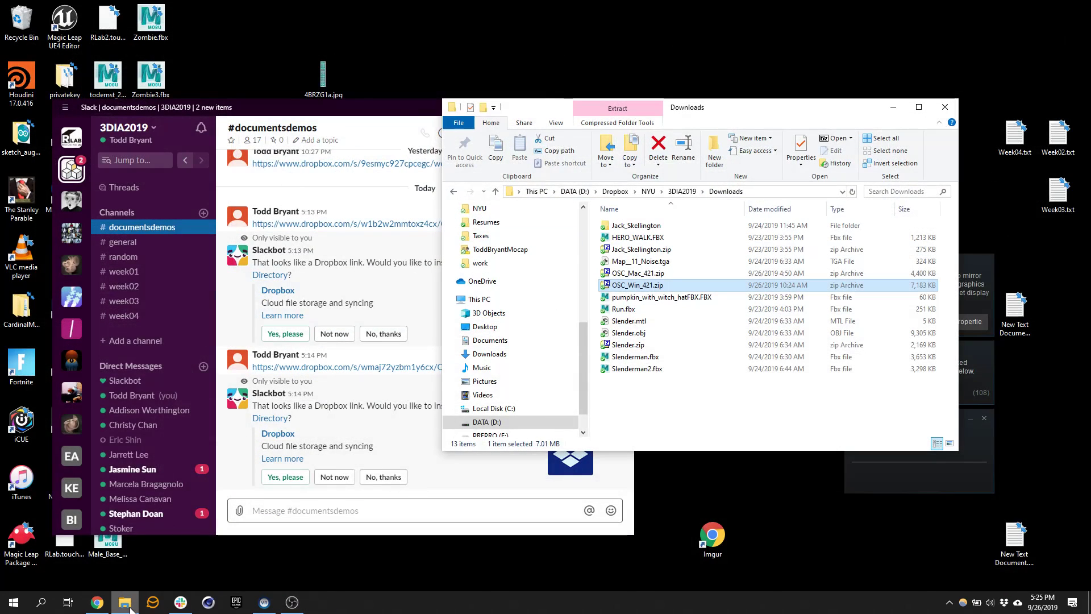
scroll(495, 315, "up", 3)
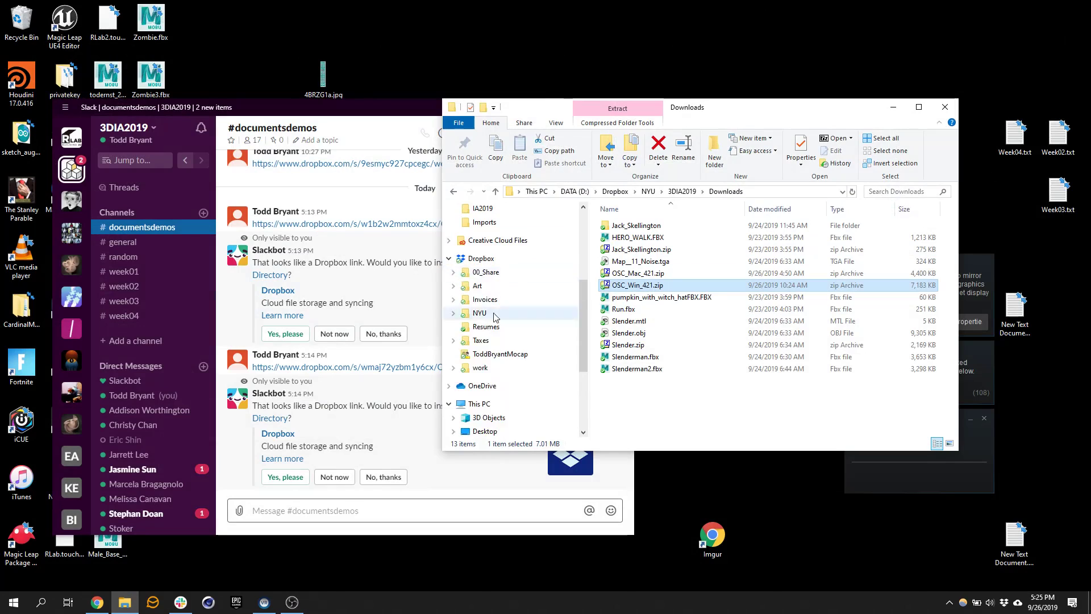
scroll(494, 316, "up", 3)
left_click(489, 263)
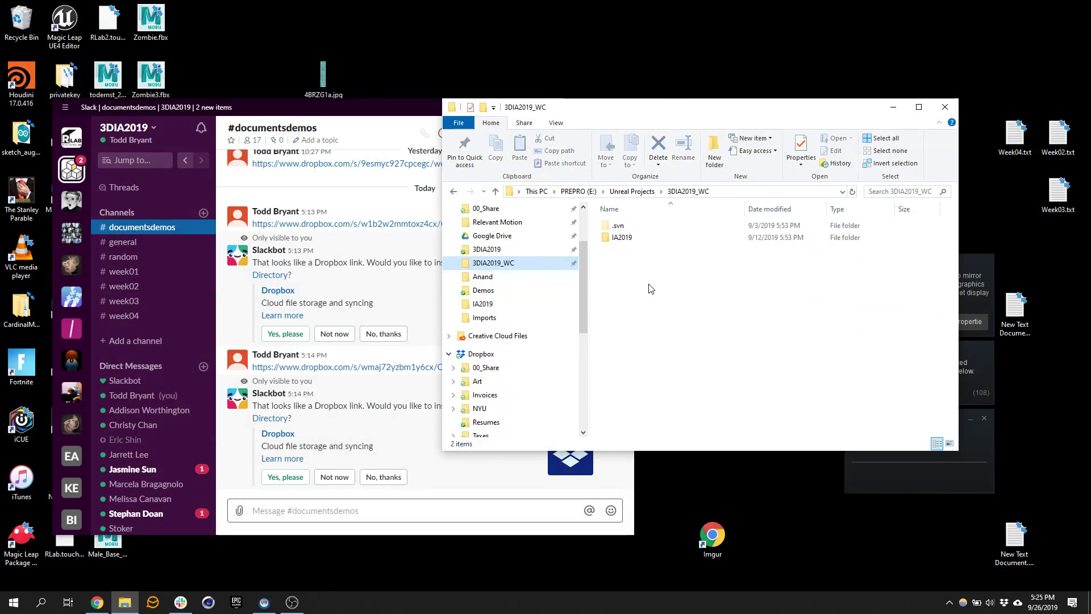
double_click(619, 239)
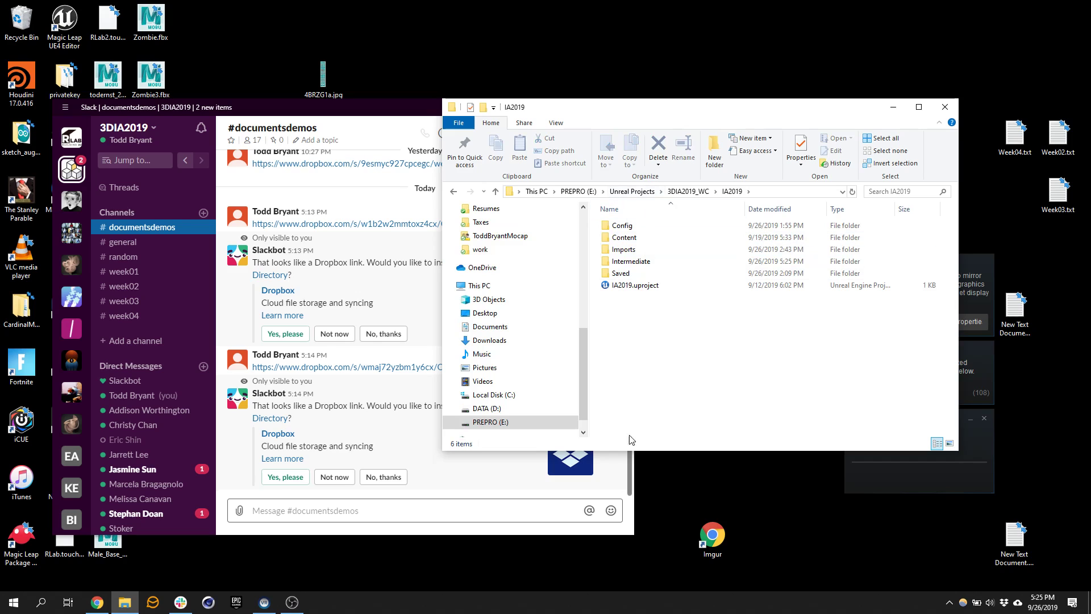
- Create a folder named Plugins in the IA2019 project folder and open it
right_click(651, 337)
mouse_move(707, 513)
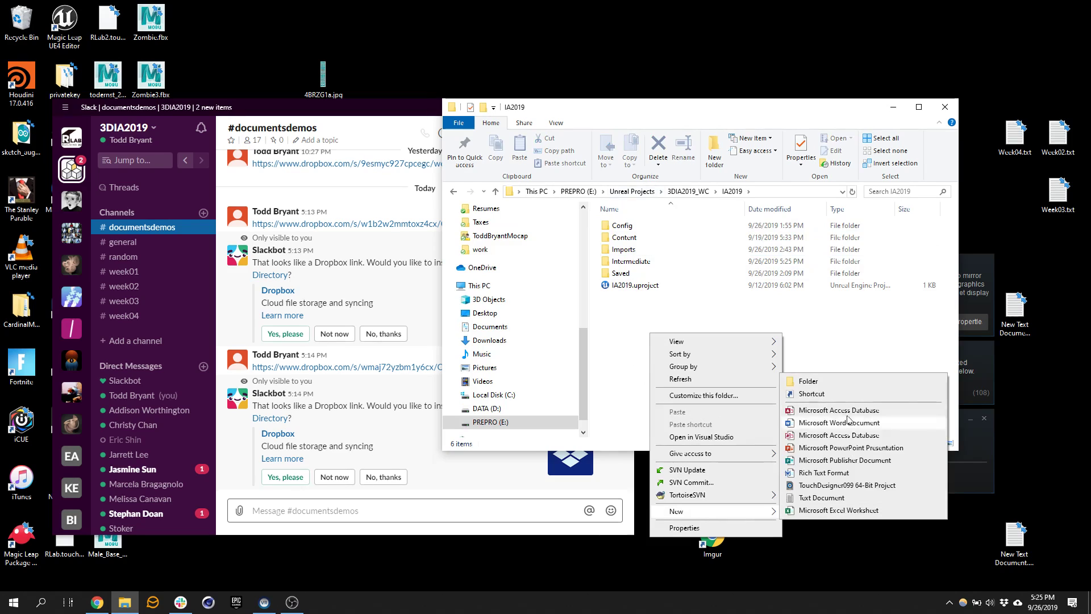
left_click(847, 382)
type("Plugins")
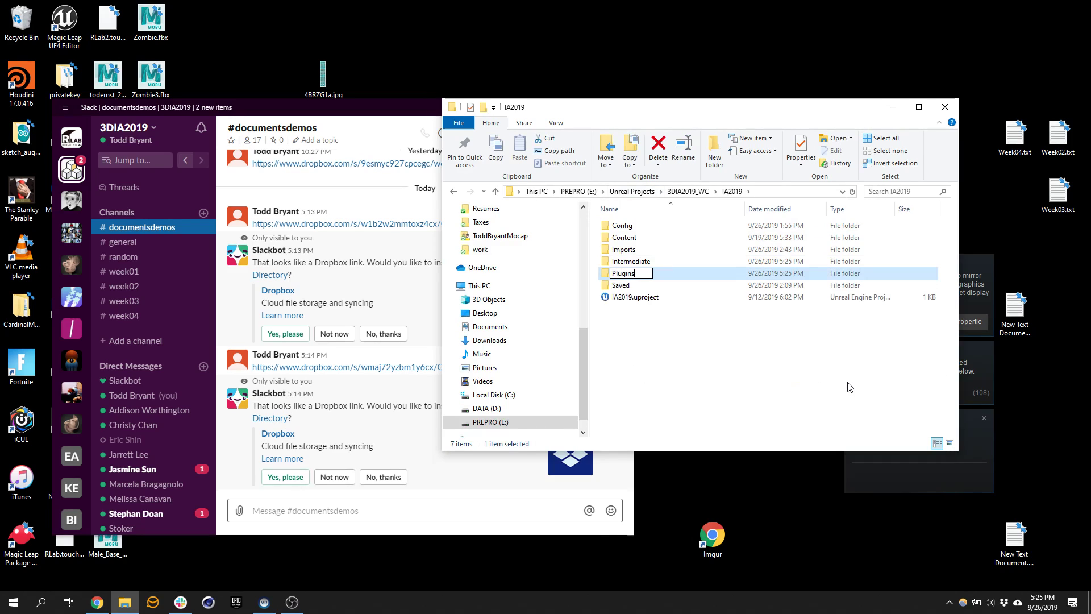
key("Return")
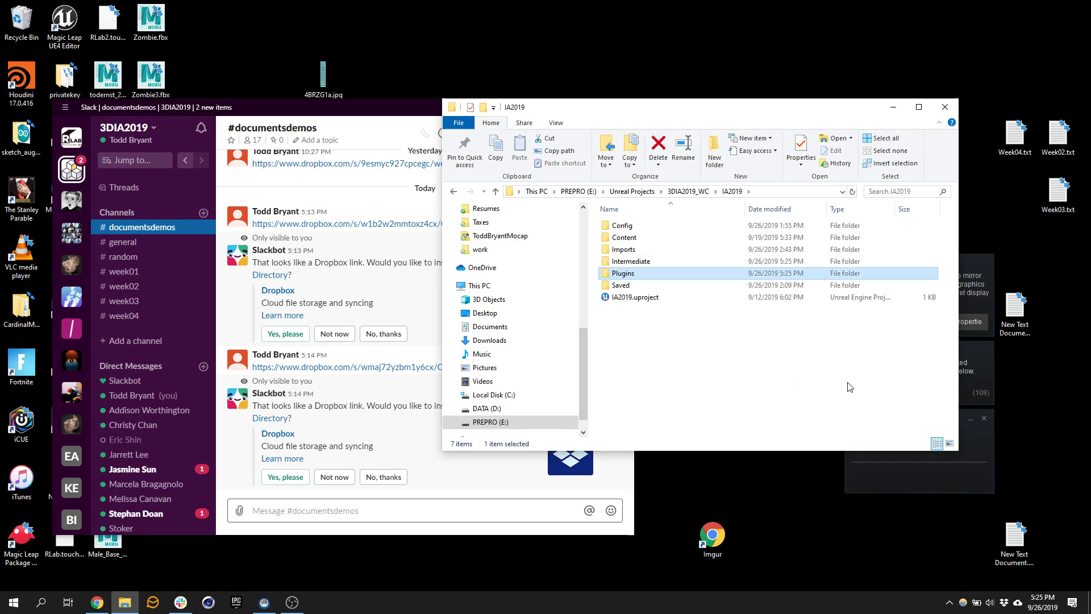
double_click(636, 275)
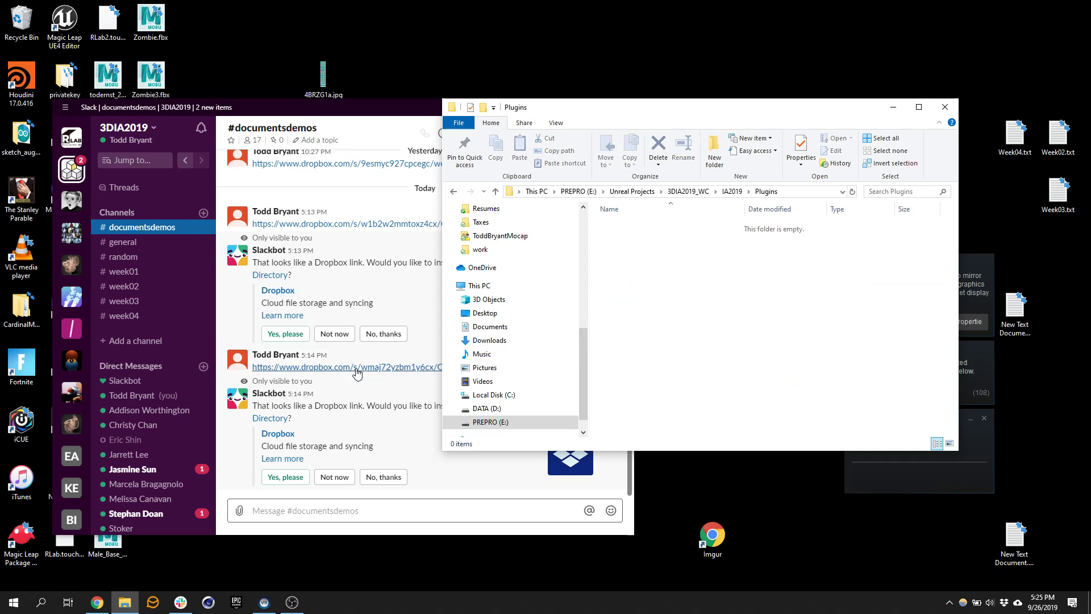
- Download OSC_Win_421.zip through its Dropbox link in Slack's #documentsdemos channel, and put the browser away
scroll(347, 329, "up", 5)
scroll(369, 370, "down", 4)
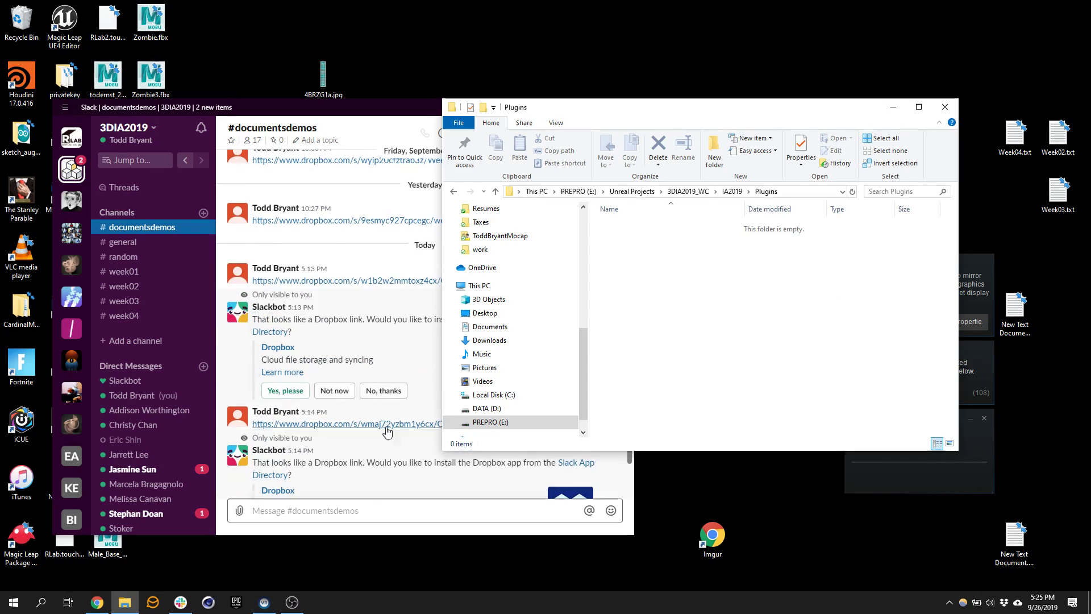
left_click(360, 108)
scroll(445, 336, "down", 2)
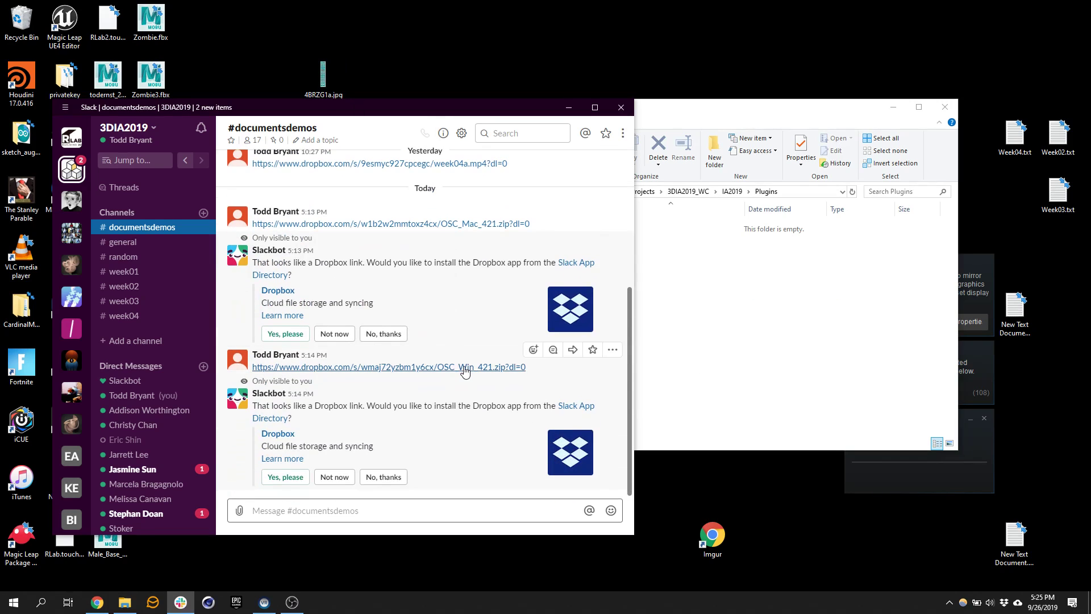
left_click(463, 367)
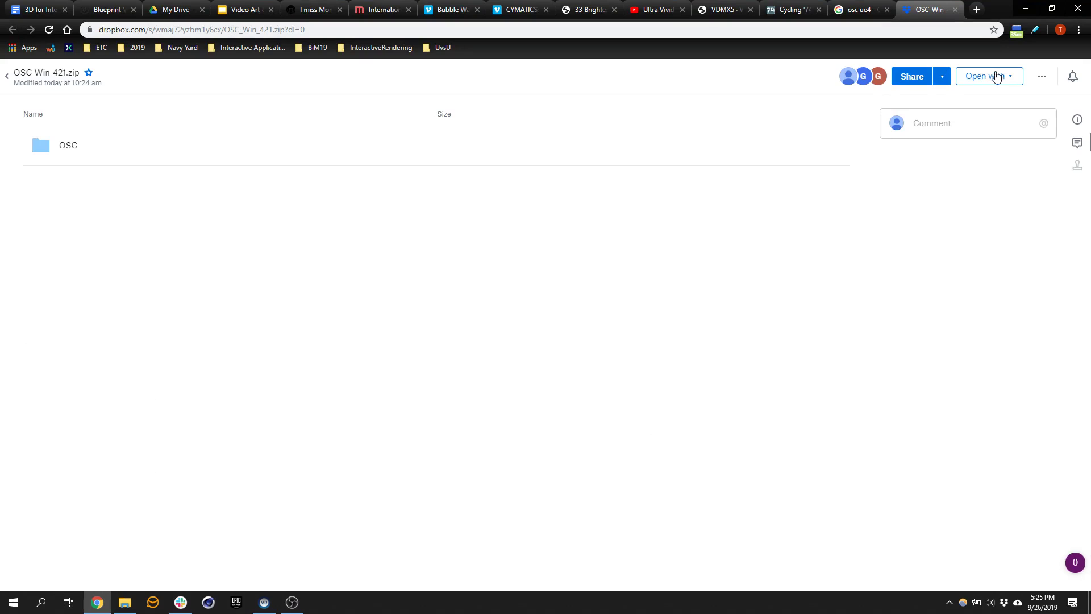
left_click(1042, 80)
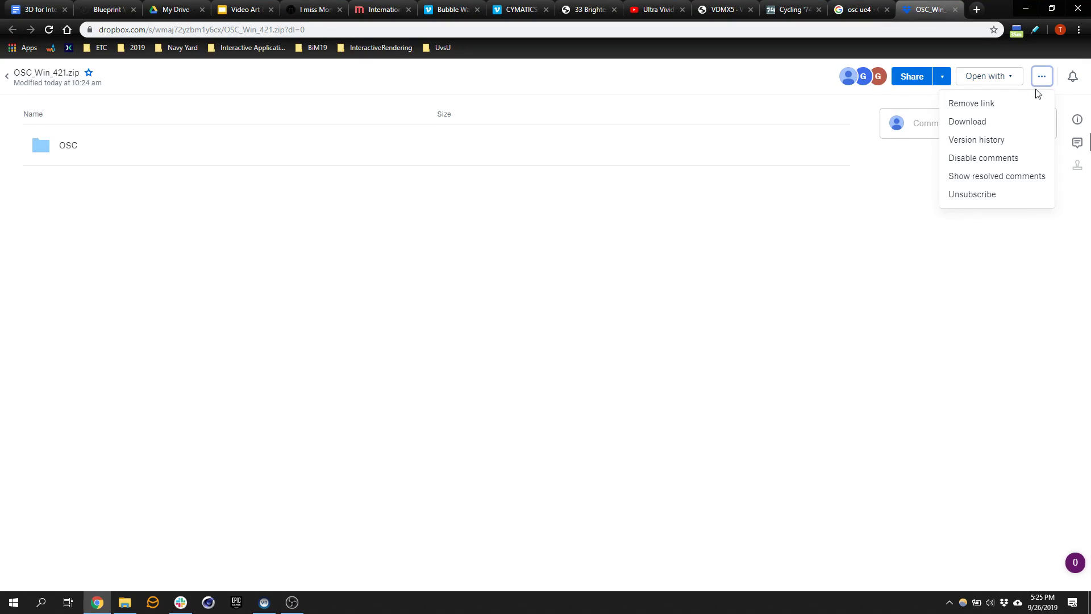
left_click(987, 120)
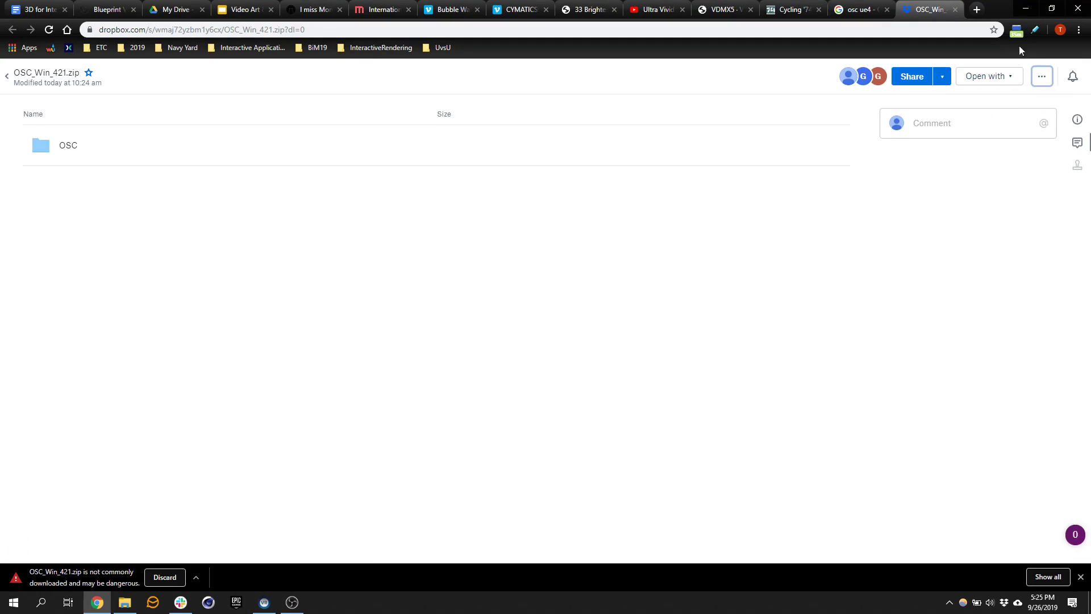
left_click(1026, 9)
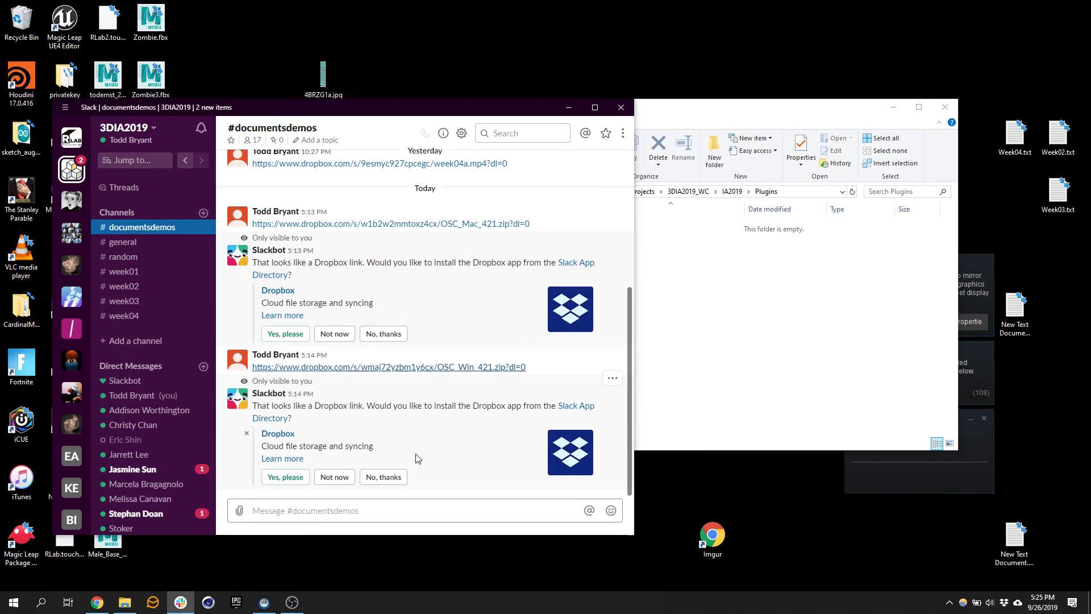
- Return to the Plugins folder in File Explorer and open This PC's Downloads folder in a second, offset window
left_click(125, 601)
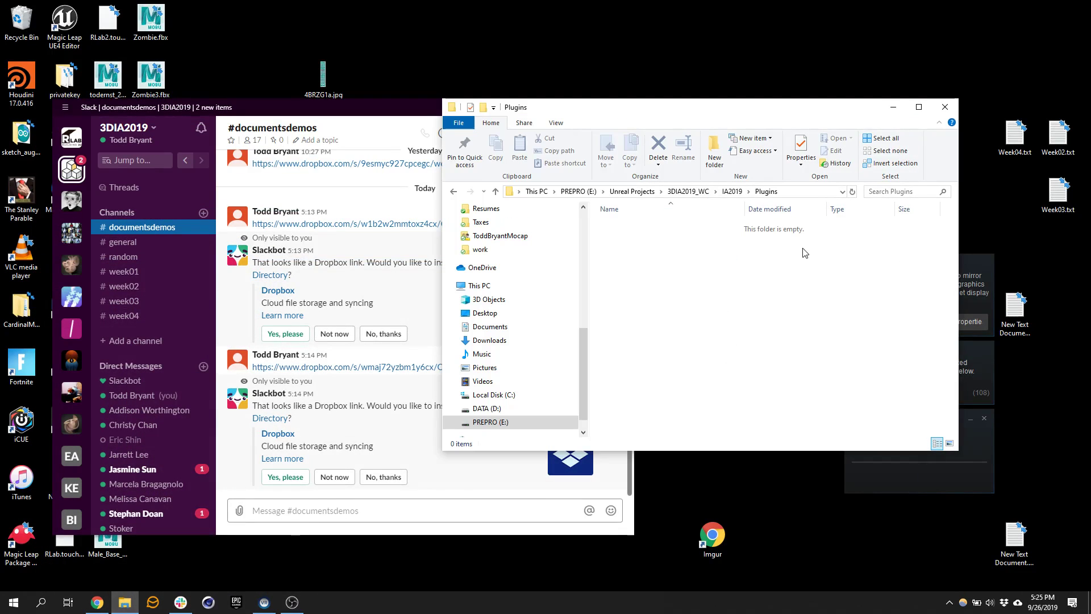
left_click_drag(330, 118, 429, 125)
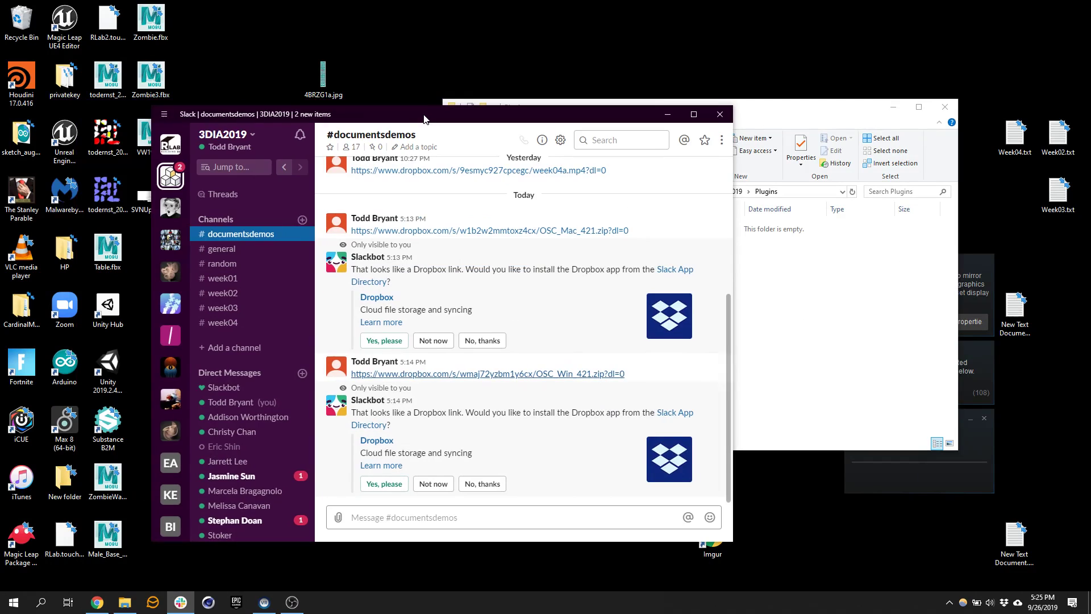
left_click(952, 237)
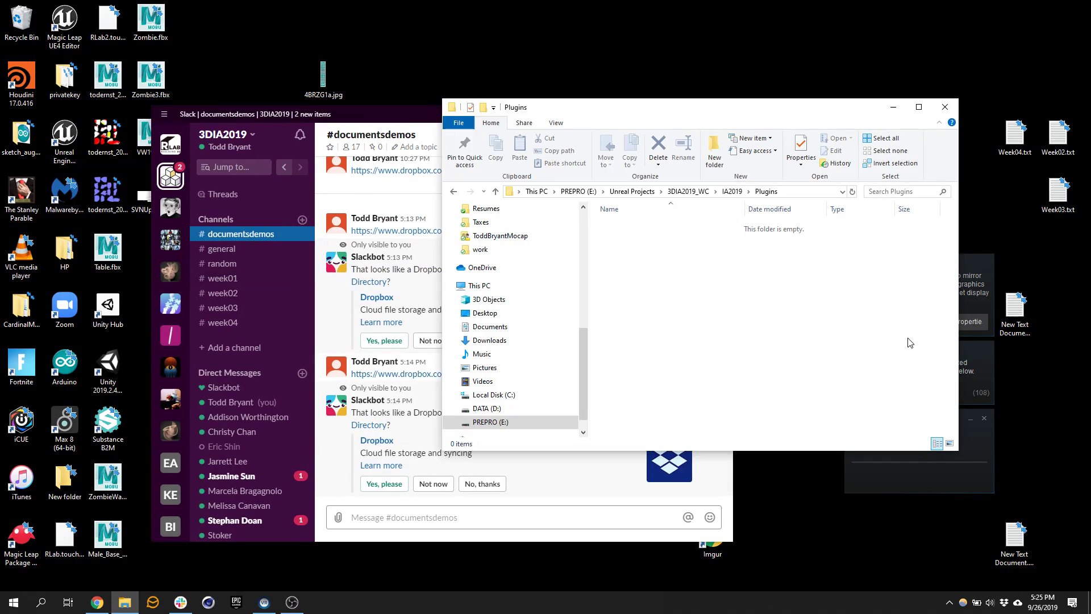
key("ctrl+n")
left_click(504, 355)
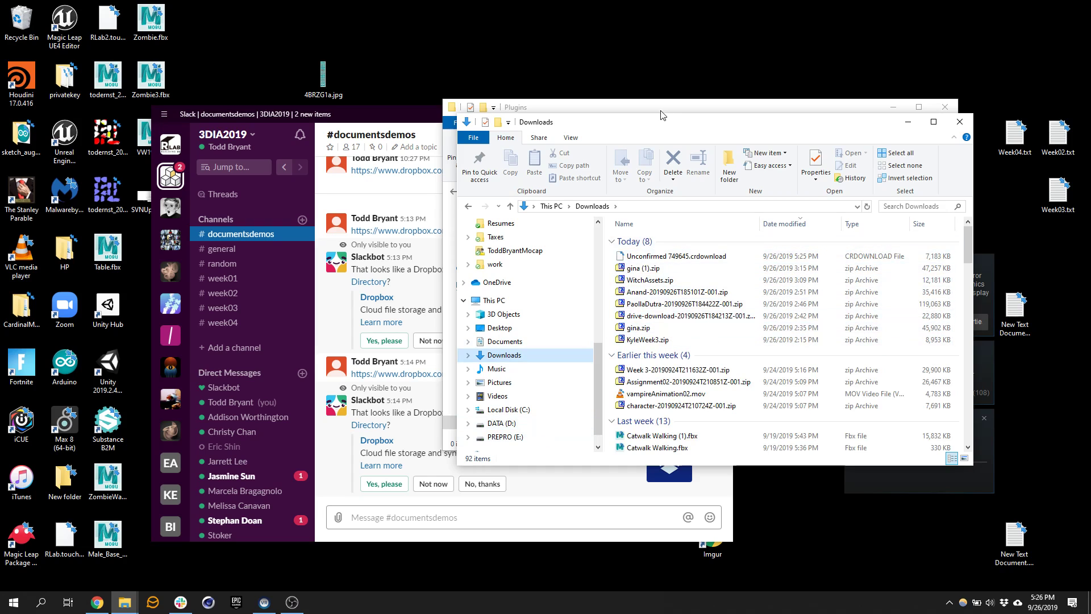
left_click_drag(674, 129, 740, 194)
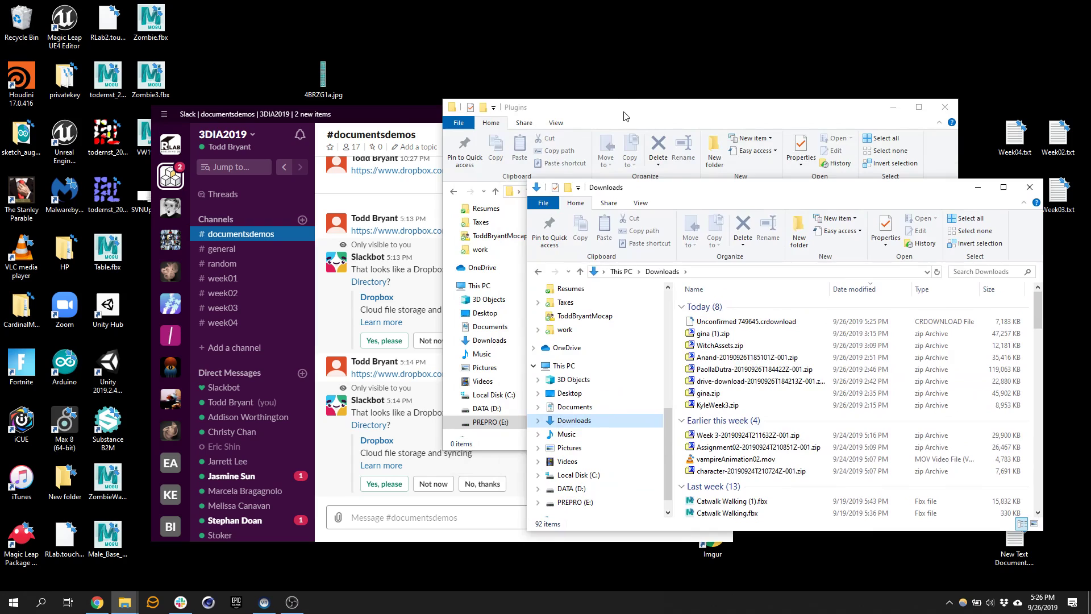
- Open another File Explorer window at the Dropbox folder NYU > 3DIA2019 > Downloads and open the OSC_Win_421.zip archive
left_click_drag(625, 113, 321, 175)
key("ctrl+n")
scroll(223, 275, "up", 5)
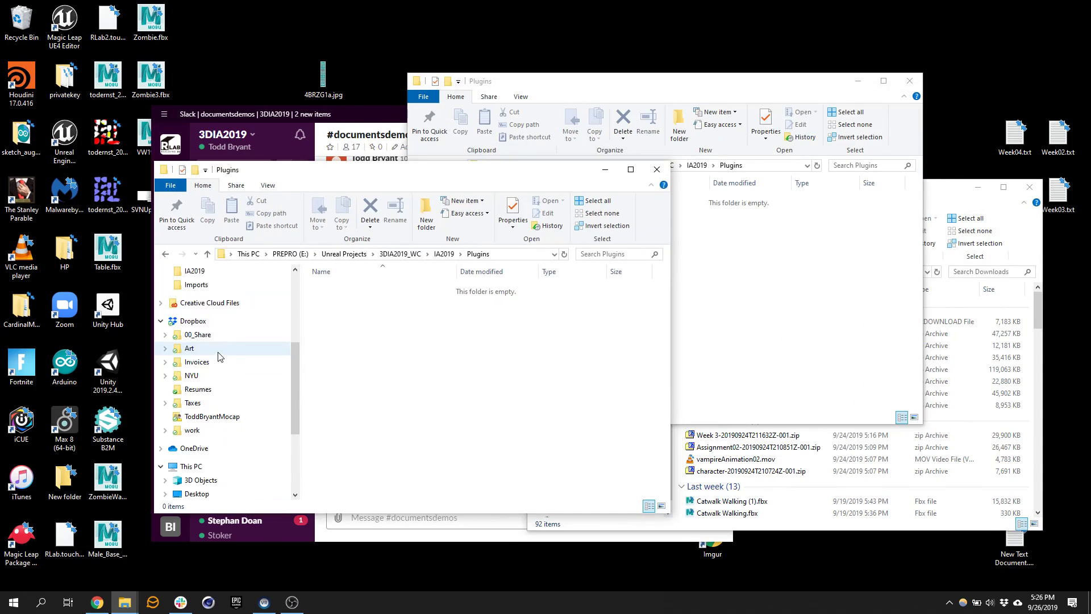
left_click(222, 298)
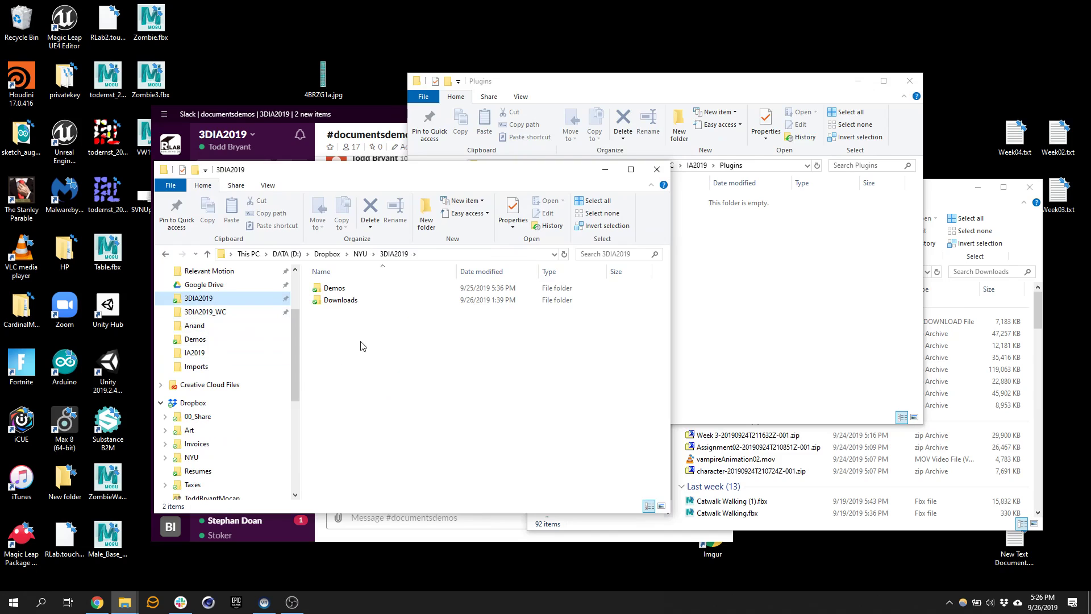
double_click(366, 300)
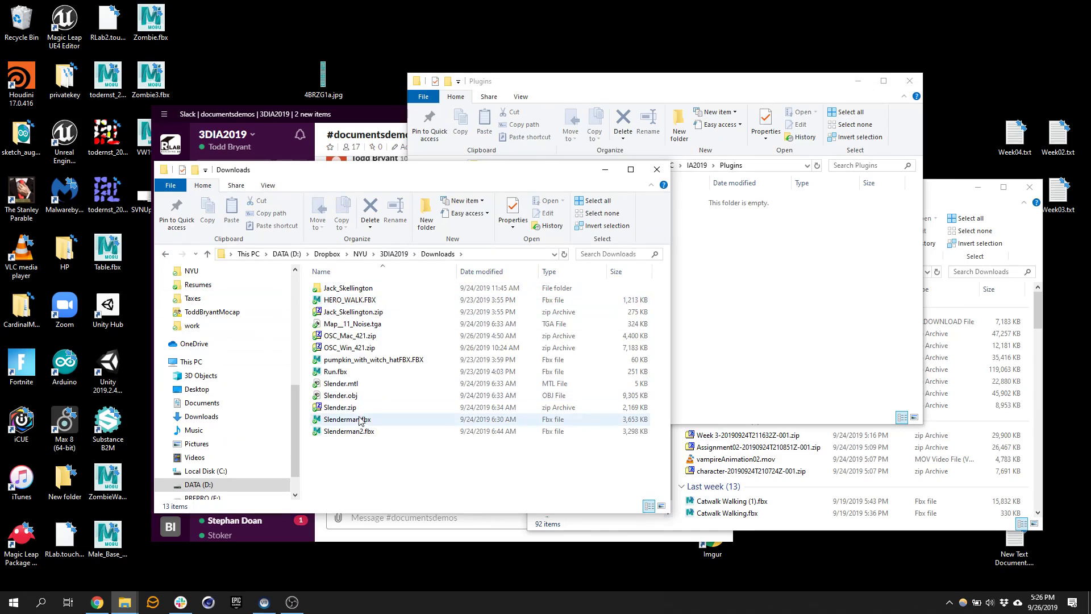
left_click(364, 352)
double_click(364, 349)
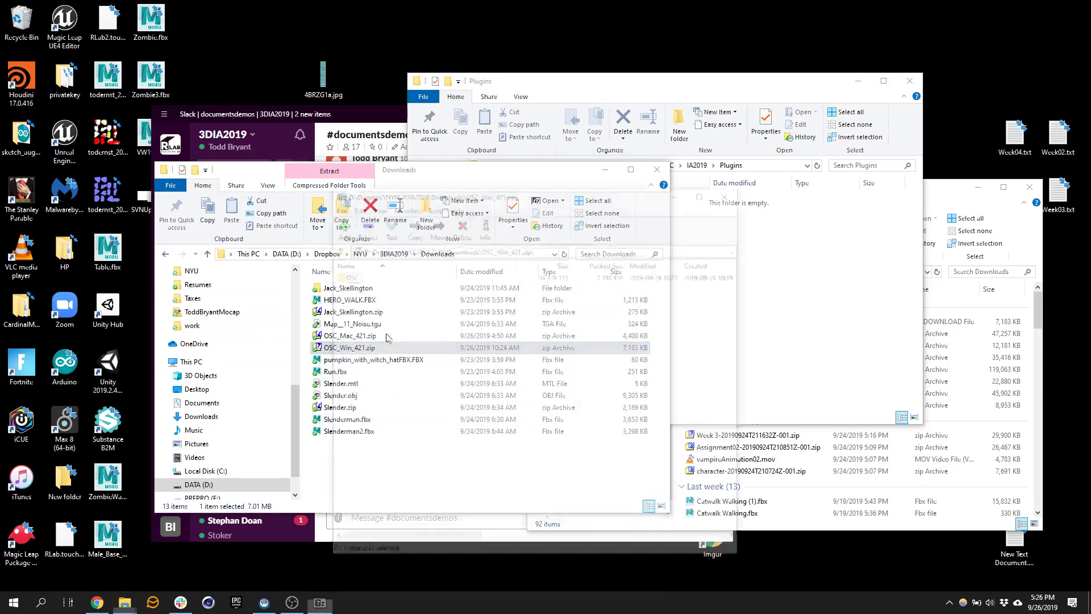
- Copy the OSC folder from the OSC_Win_421.zip archive into the project's Plugins folder
left_click(752, 234)
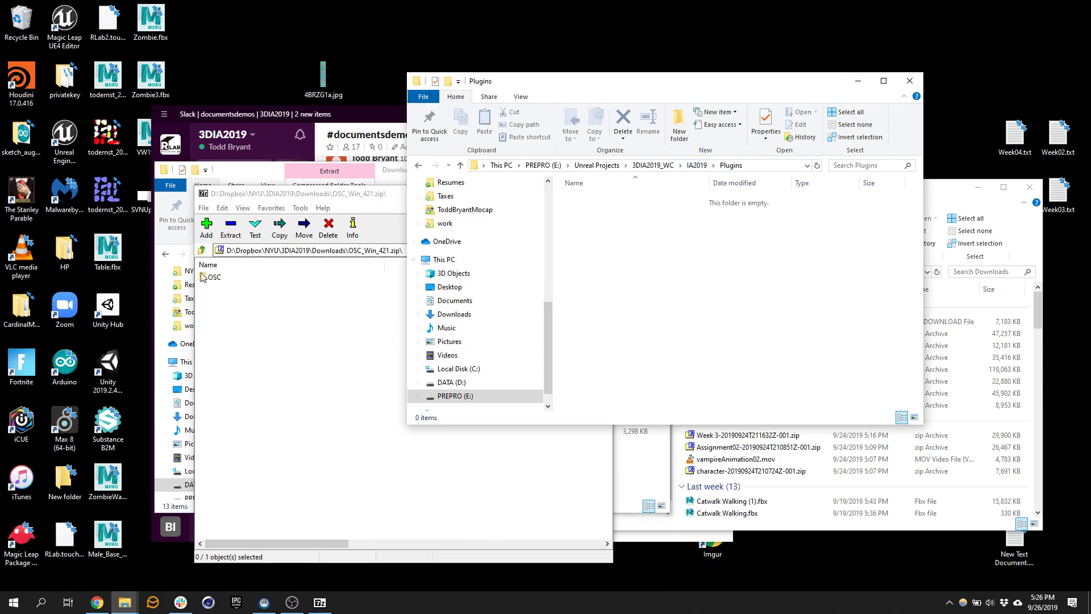
left_click_drag(207, 277, 704, 284)
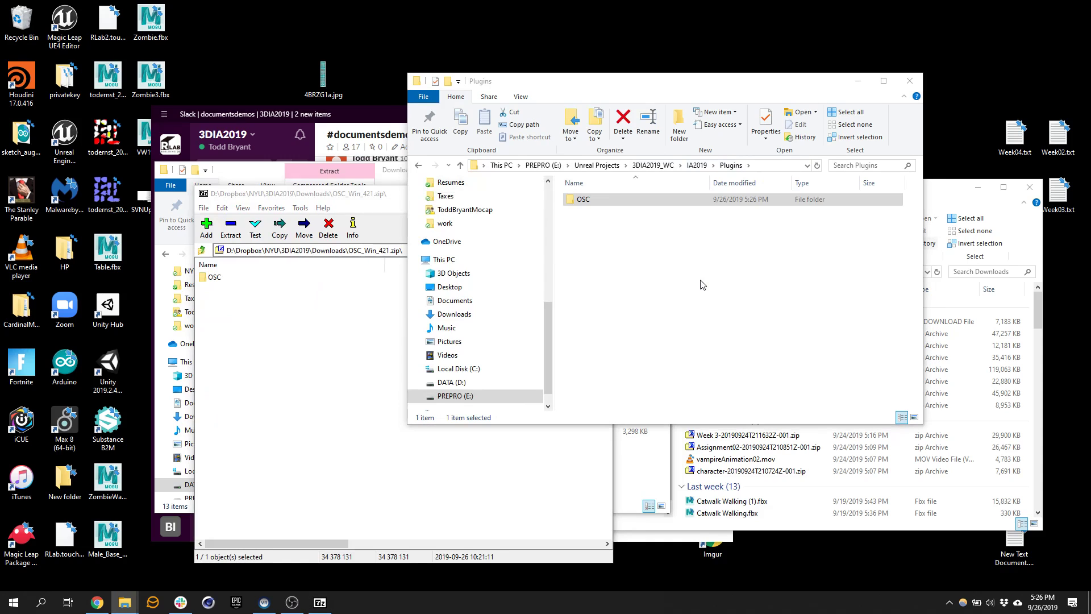
- Go up to the IA2019 folder, open IA2019.uproject, and close the archive window
left_click(703, 166)
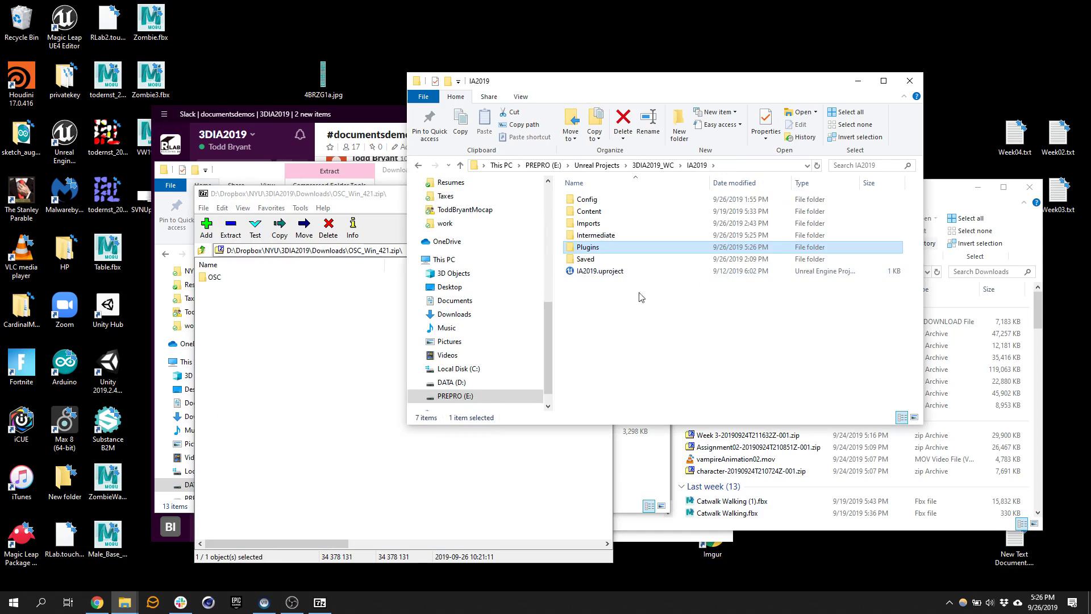
double_click(600, 274)
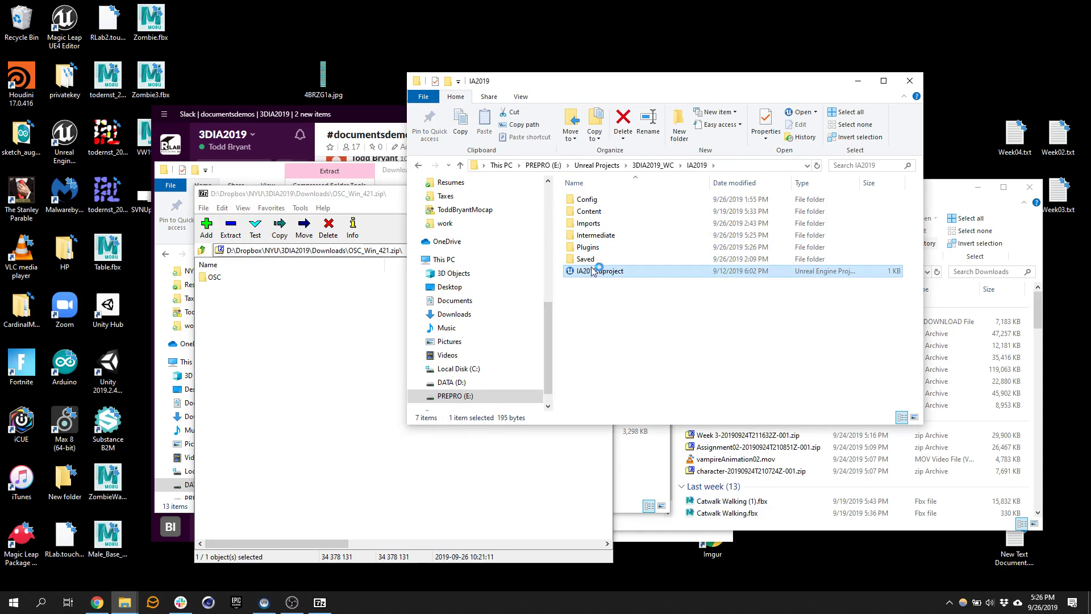
double_click(204, 194)
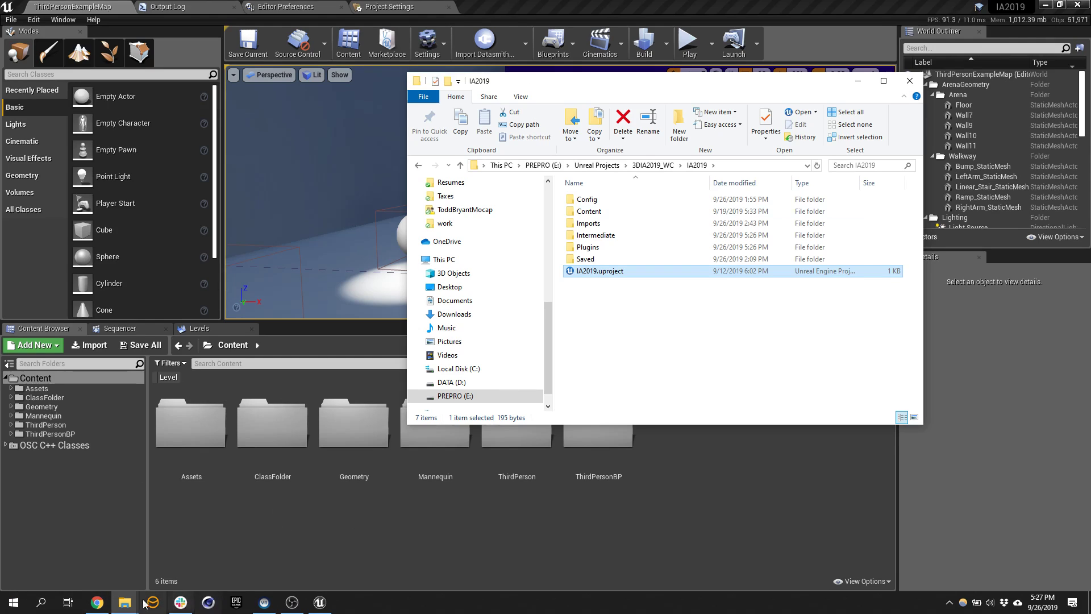
- Launch Max 8 (64-bit) and create a new patcher, placing its window beside the Max Console
left_click(50, 603)
type("max")
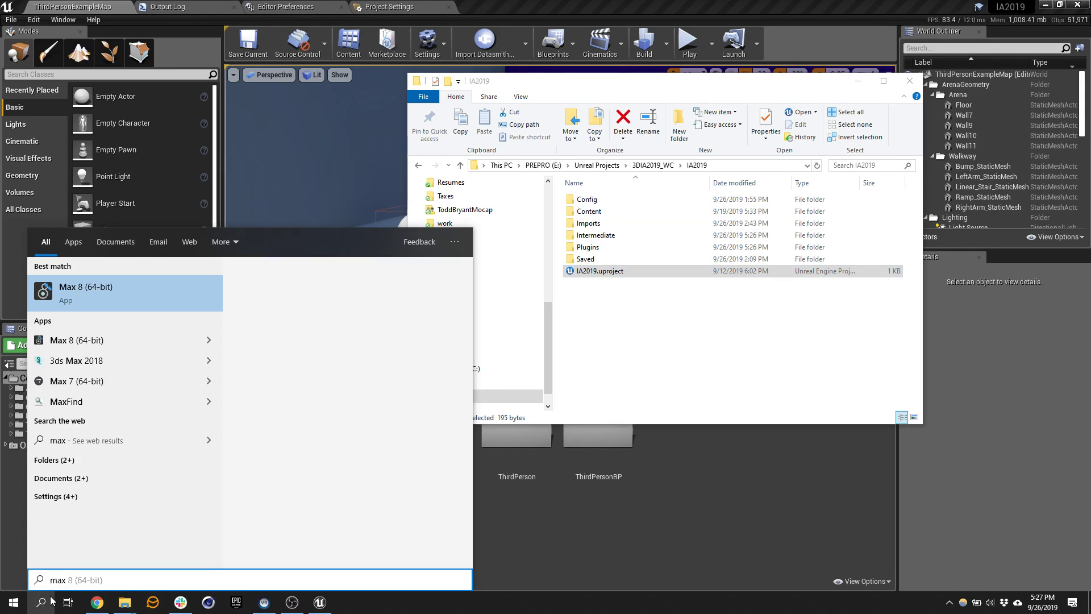
left_click(83, 298)
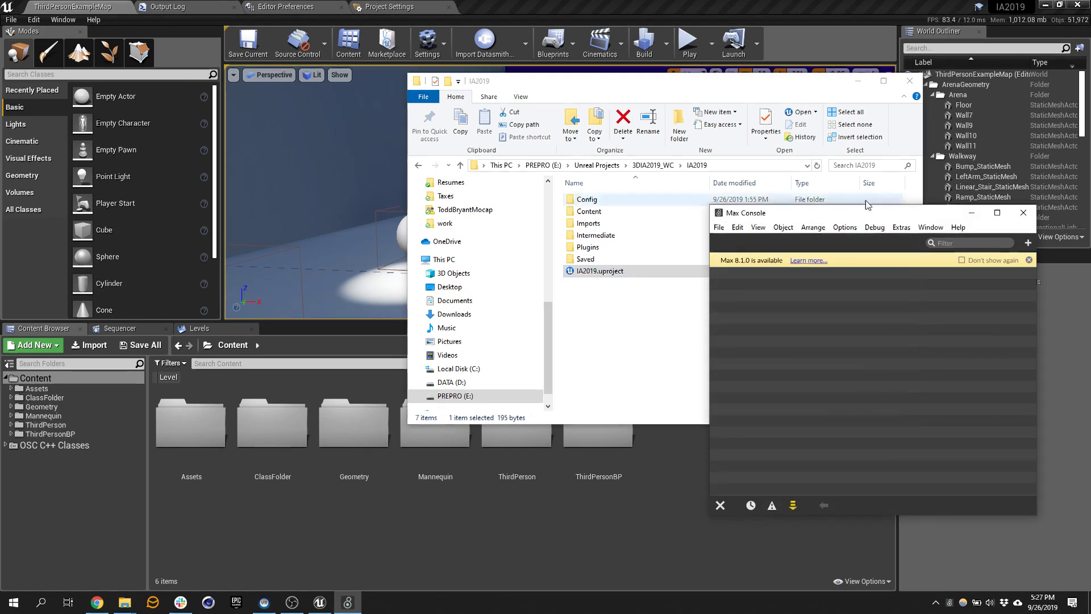
left_click(718, 226)
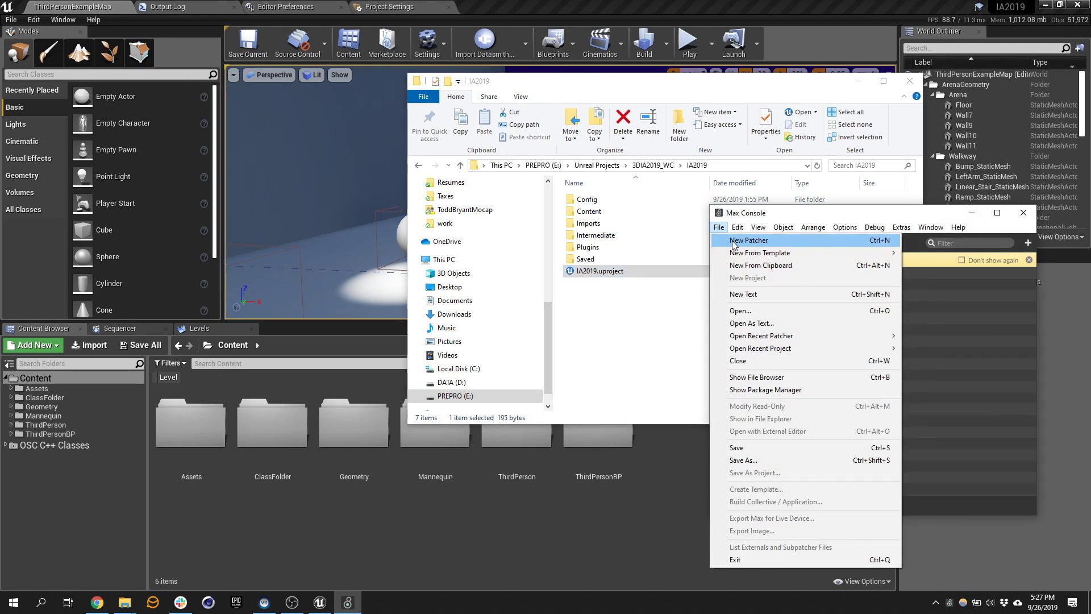
left_click(732, 240)
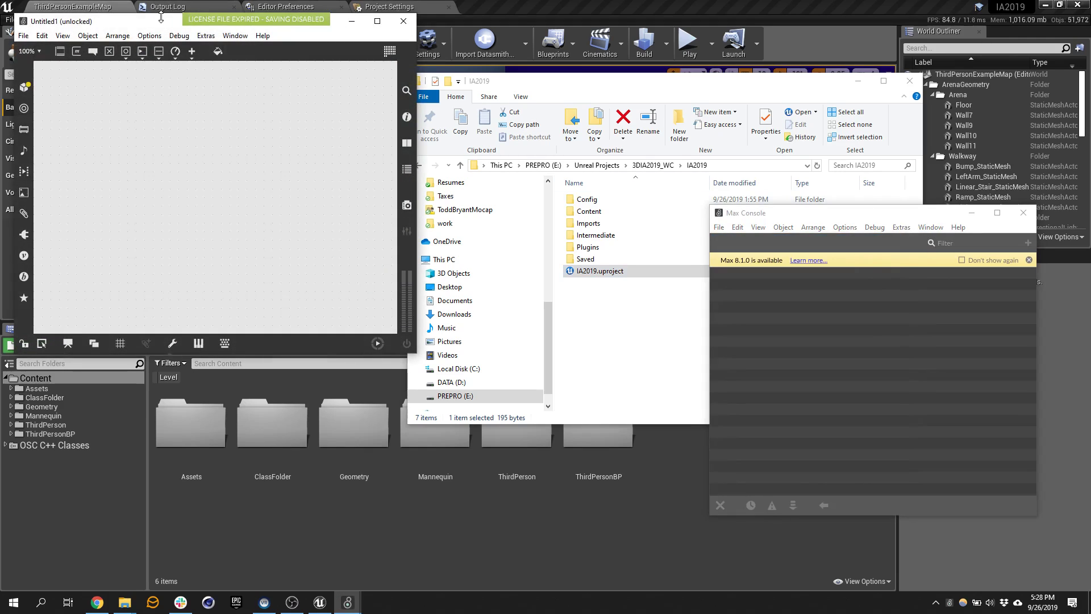
left_click_drag(161, 17, 348, 104)
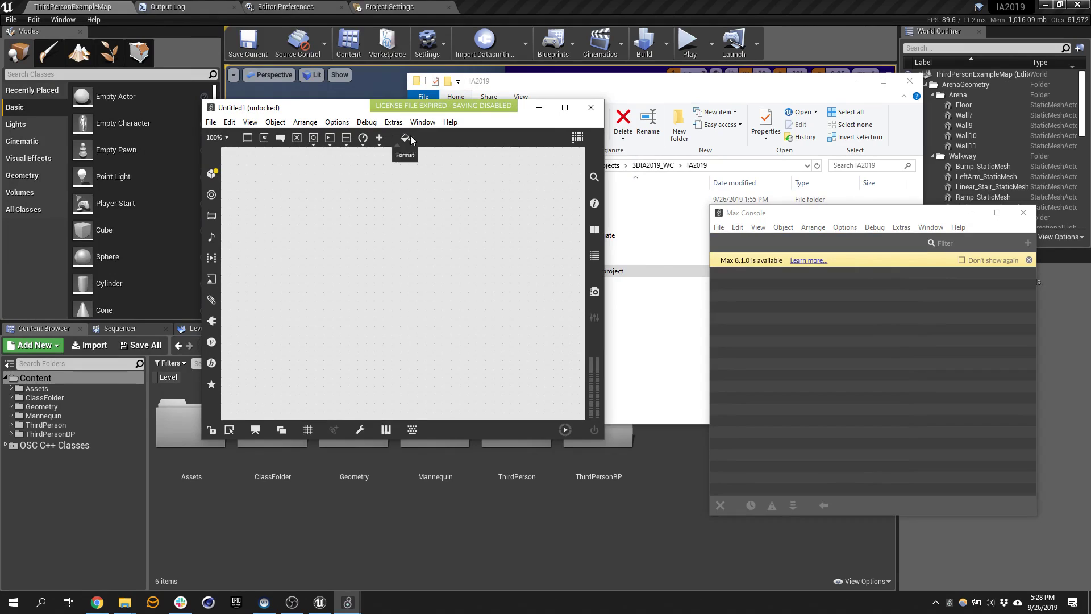
left_click(577, 140)
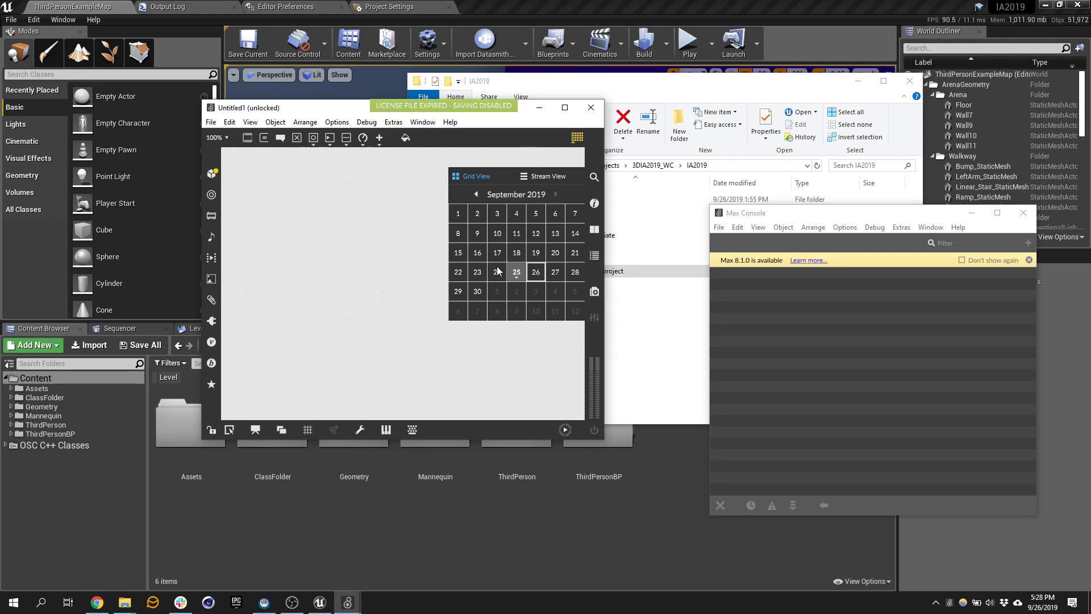
left_click(363, 235)
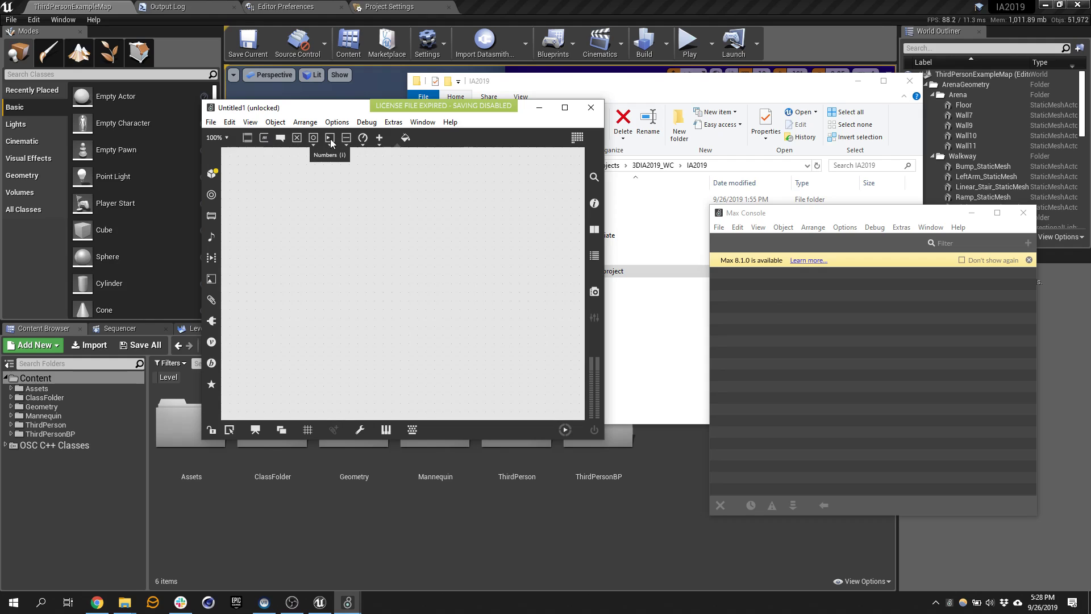
- Add an integer number box to the upper middle of the empty patcher
left_click_drag(331, 140, 329, 238)
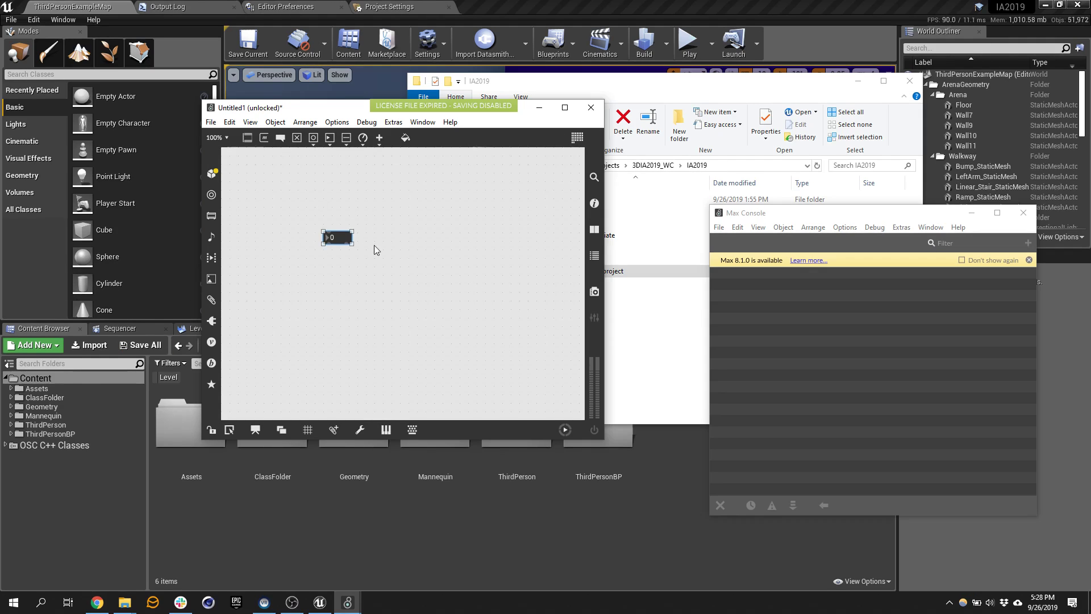
left_click_drag(342, 242, 352, 214)
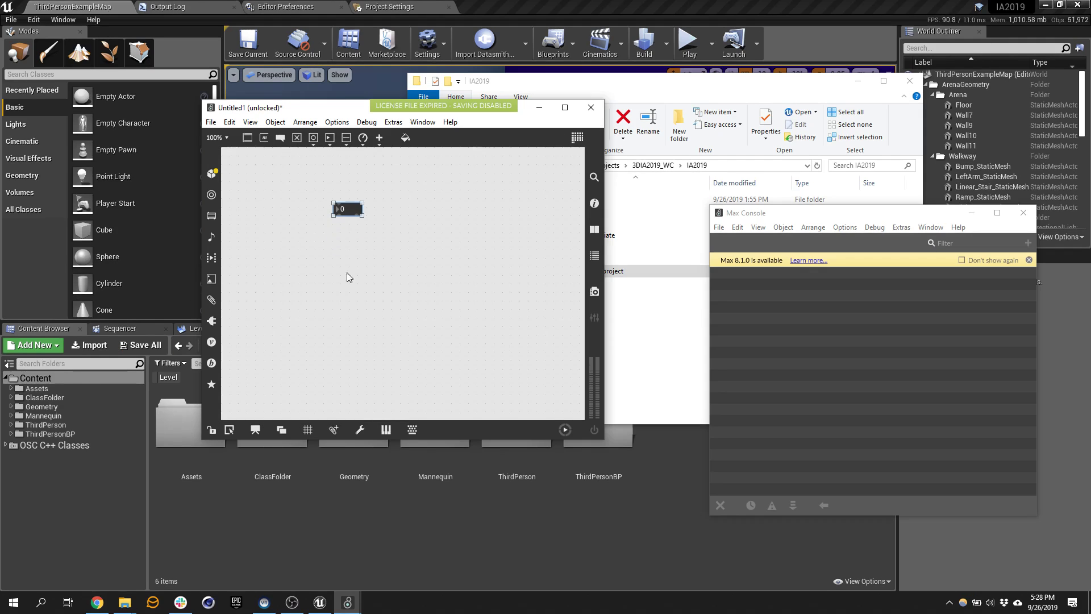
- Scrub the number box to -12 with the patcher locked, and to -47 with it unlocked
left_click(214, 432)
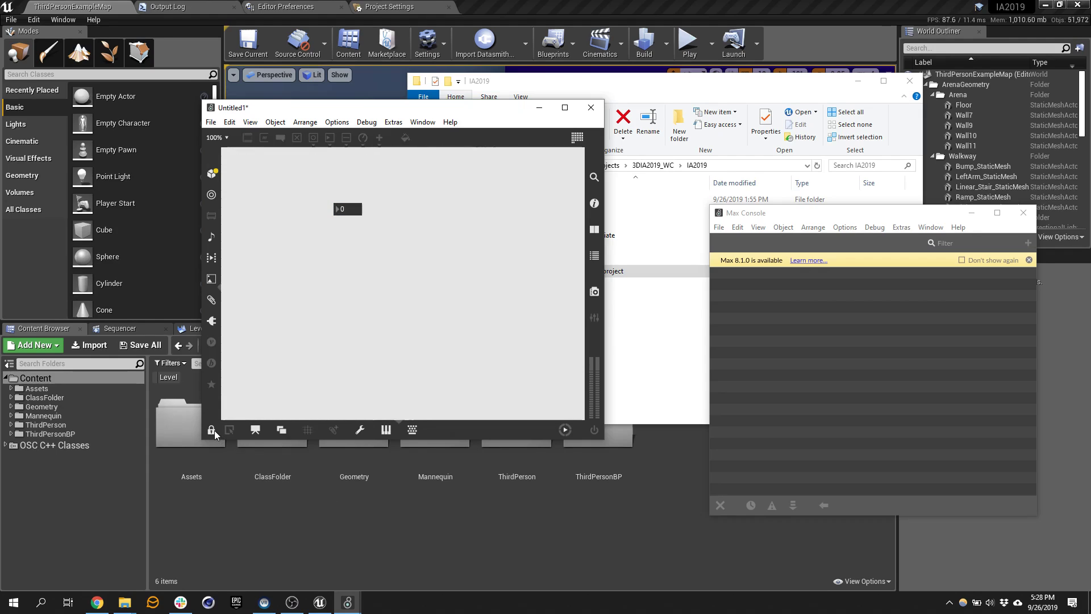
mouse_move(346, 209)
left_mouse_down()
mouse_move(346, 199)
mouse_move(346, 216)
left_mouse_up()
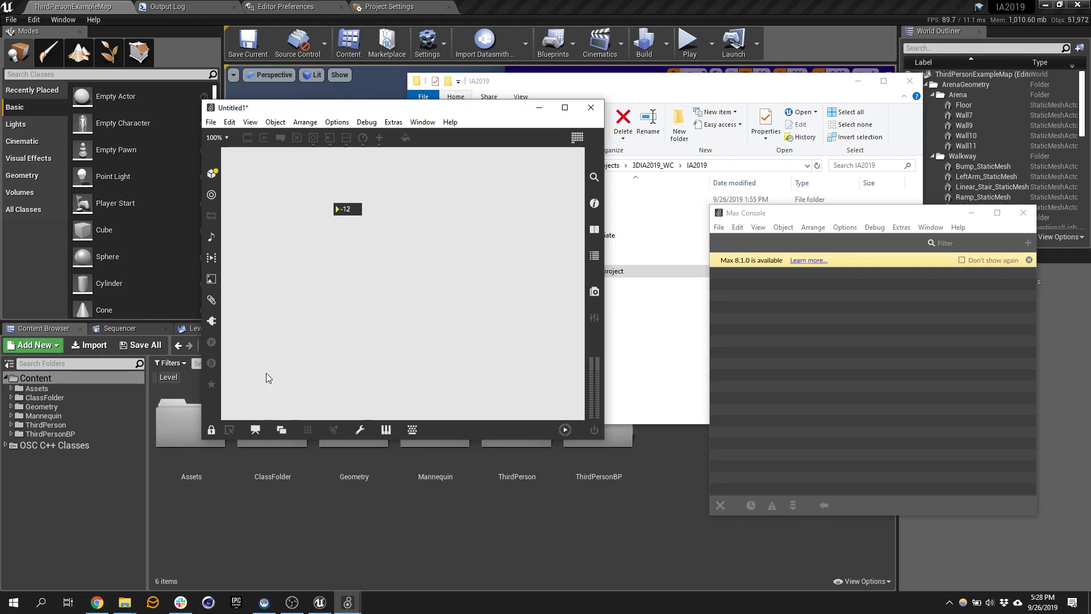
left_click(211, 429)
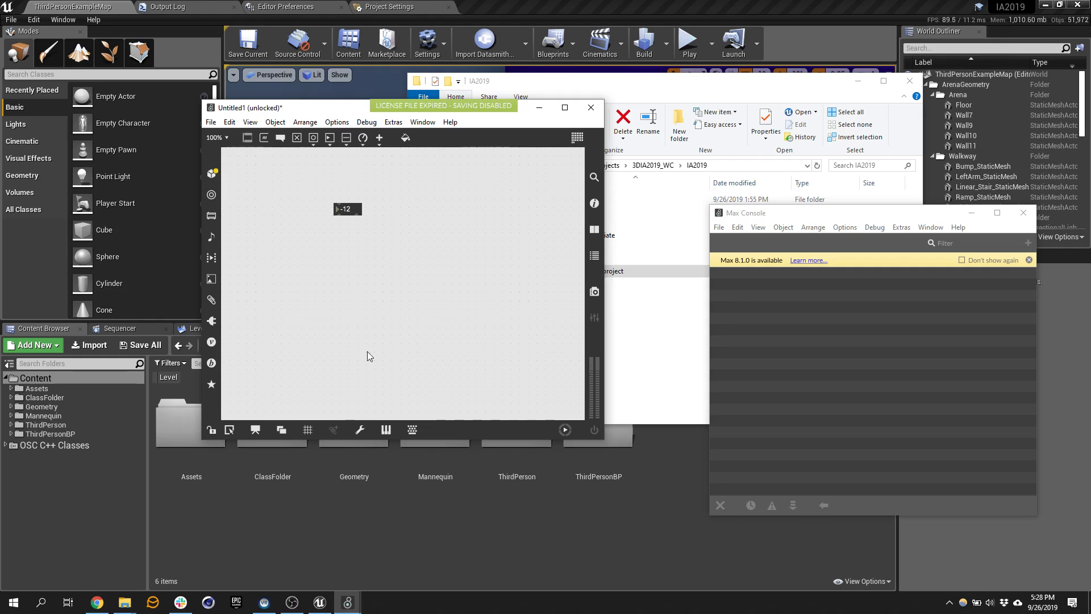
mouse_move(359, 210)
left_mouse_down("ctrl")
mouse_move(347, 216)
mouse_move(361, 216)
left_mouse_up("ctrl")
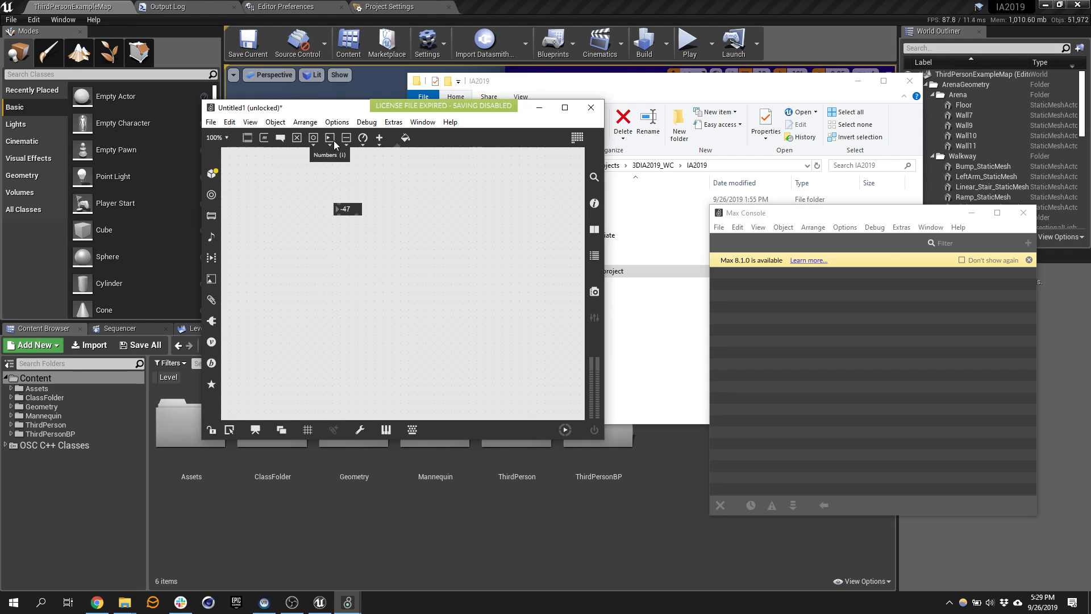
- Add a second integer number box wired below the first, and scrub the first box to 62
left_click_drag(334, 141, 343, 279)
left_click_drag(340, 214, 341, 257)
left_click_drag(352, 211, 353, 148)
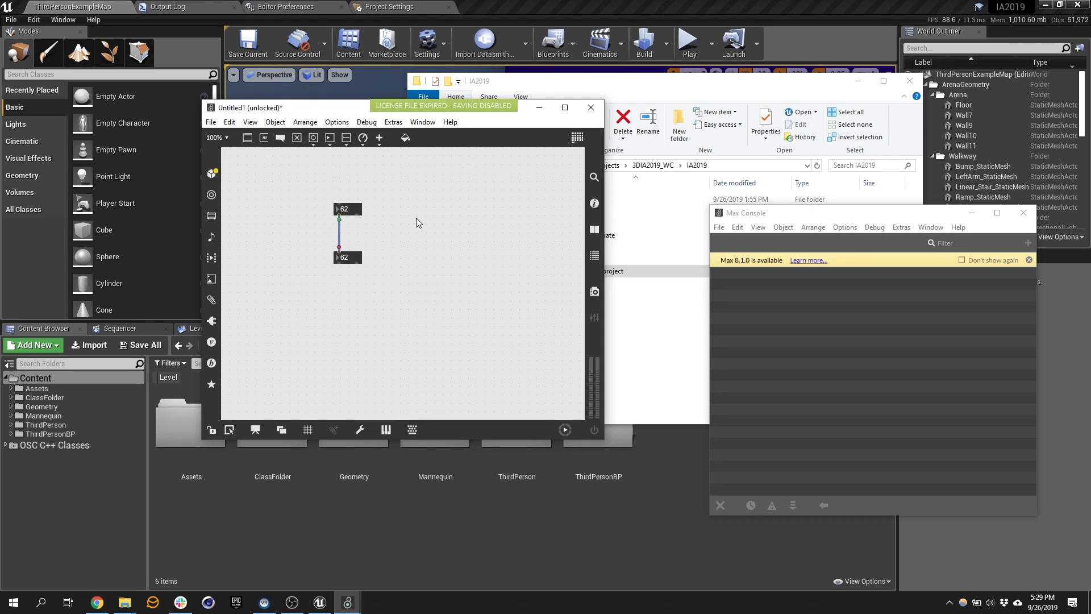
- Delete the patch cord between the number boxes and move the second box further down
key("BackSpace")
left_click_drag(352, 257, 352, 291)
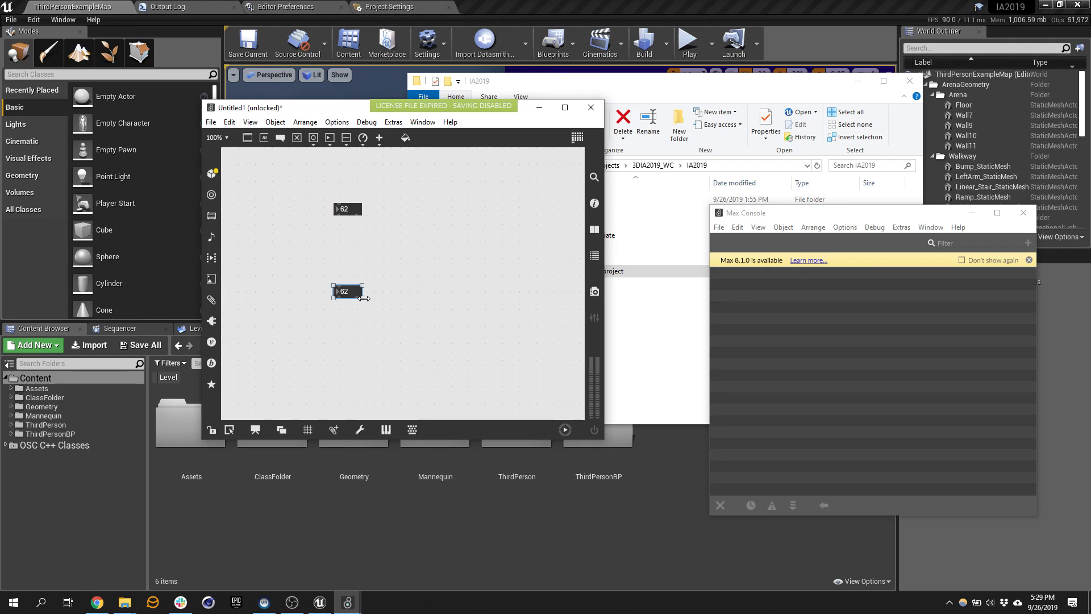
left_click(342, 233)
- Add a send bob object directly below the first number box and connect the box's outlet to it
left_click(248, 138)
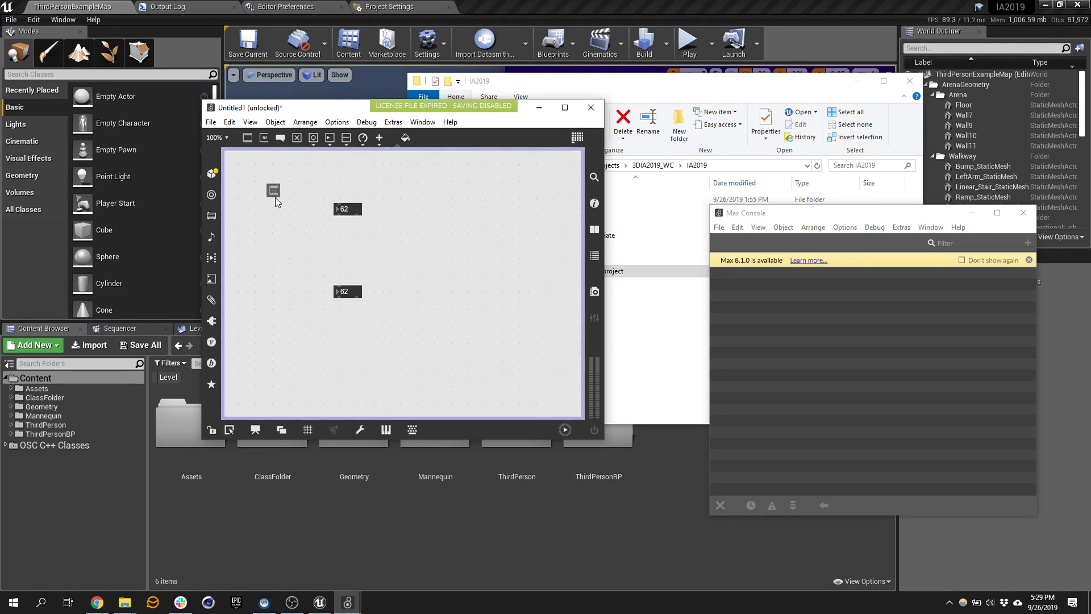
left_click(316, 246)
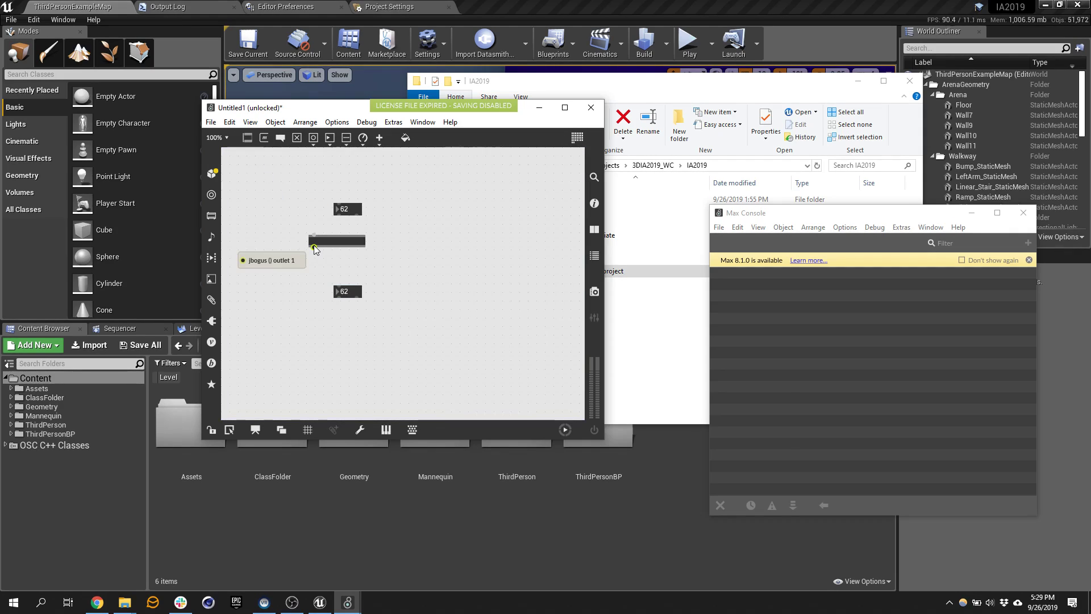
type("send")
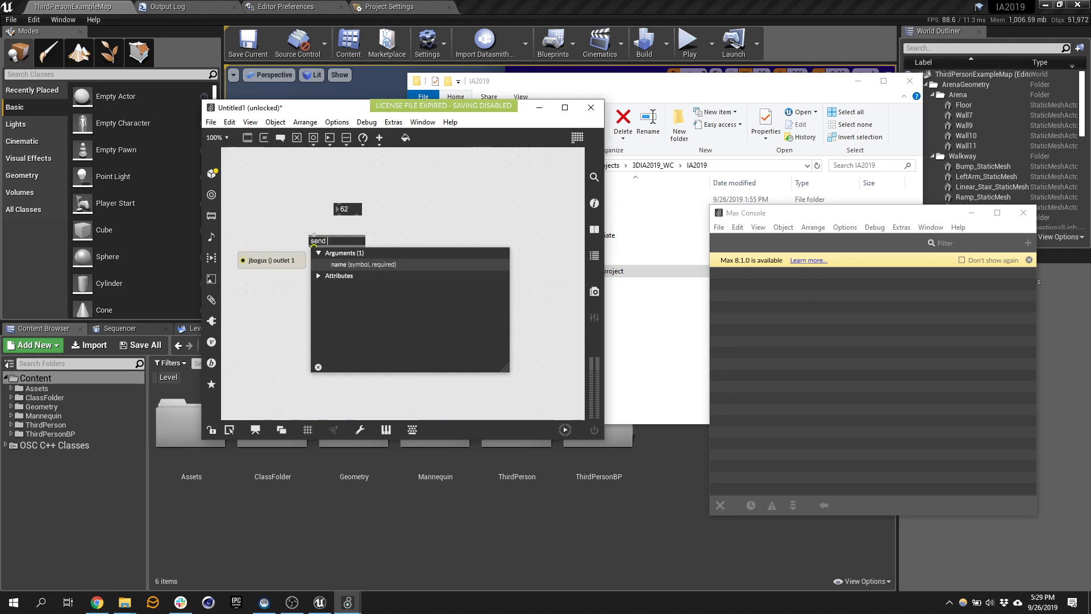
type("bob")
left_click(340, 221)
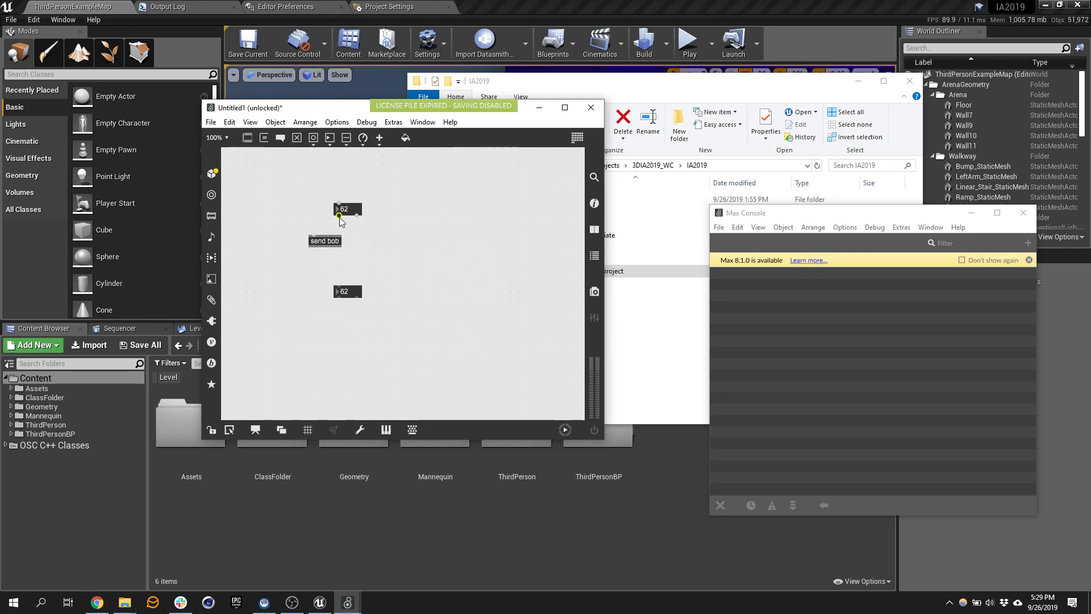
left_click_drag(312, 242, 349, 238)
- Add a receive bob object wired to the second number box beside the send pair, and test the link with the value 45
left_click_drag(248, 141, 349, 262)
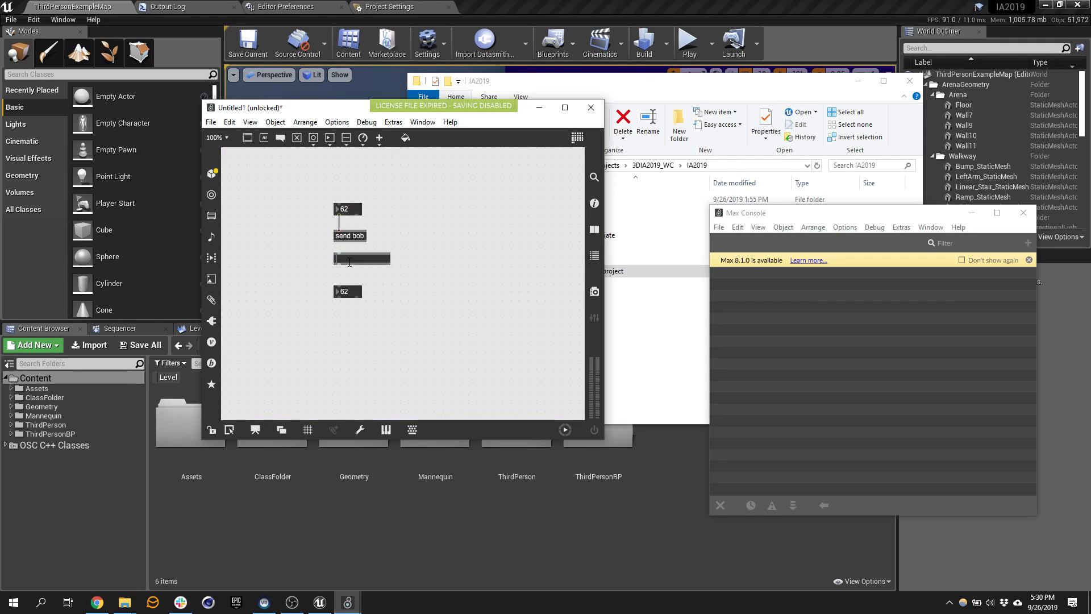
type("rece")
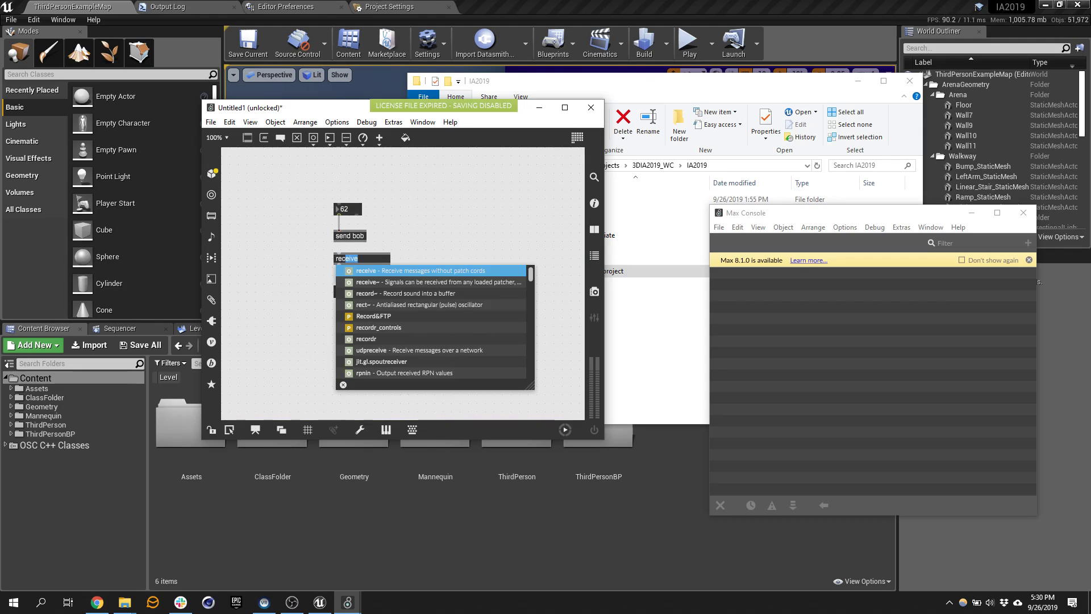
type("ive bob")
left_click(490, 219)
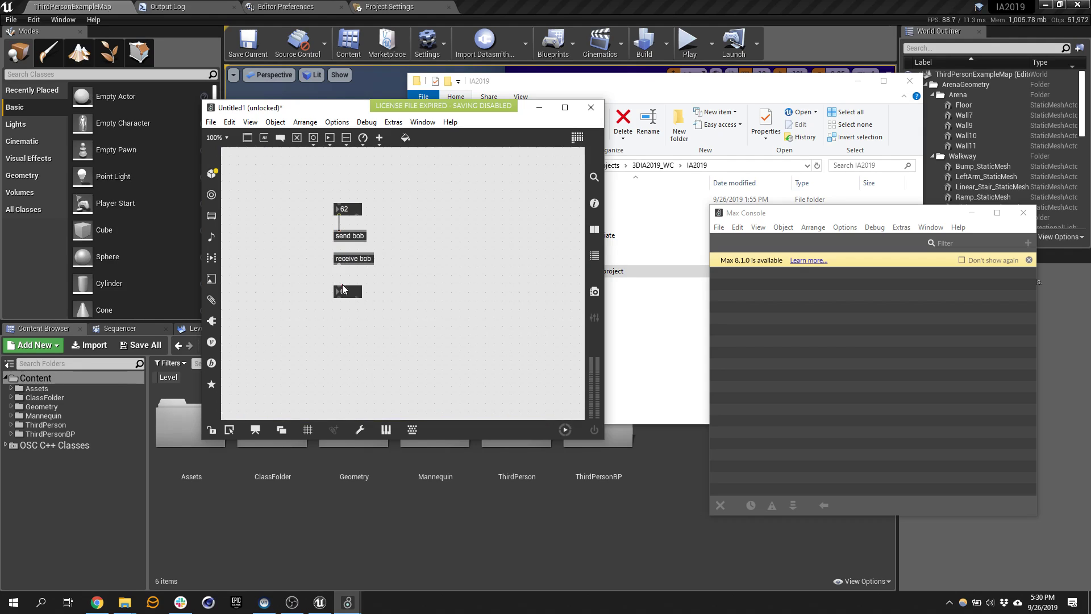
left_click_drag(384, 259, 465, 251)
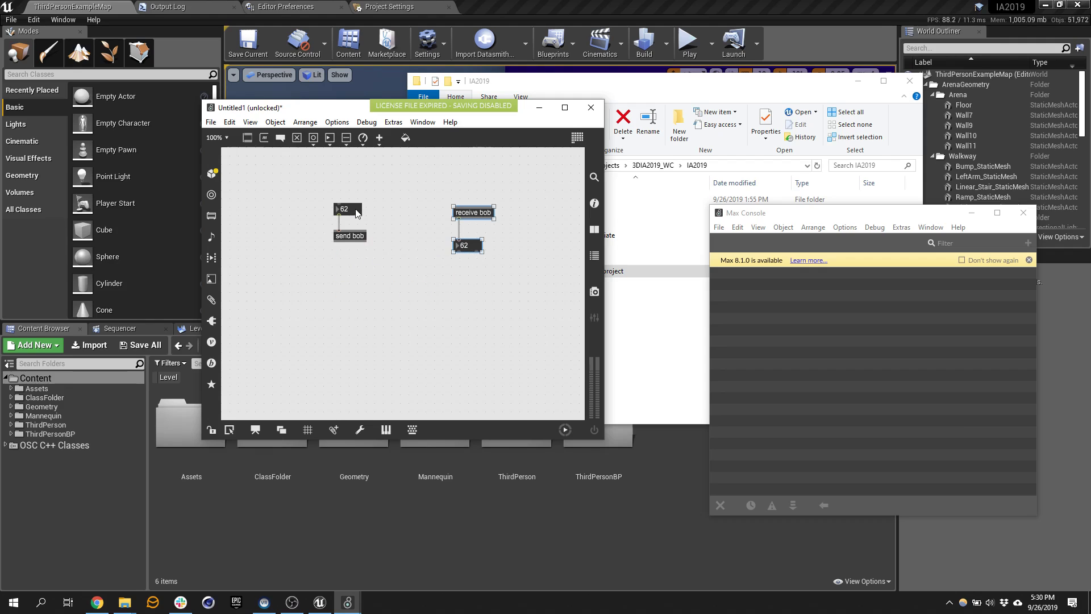
mouse_move(355, 209)
left_mouse_down("ctrl")
mouse_move(355, 328)
mouse_move(362, 219)
left_mouse_up("ctrl")
- Search Google for user datagram protocol in a new Chrome tab, and return to the Max patcher
left_click(97, 602)
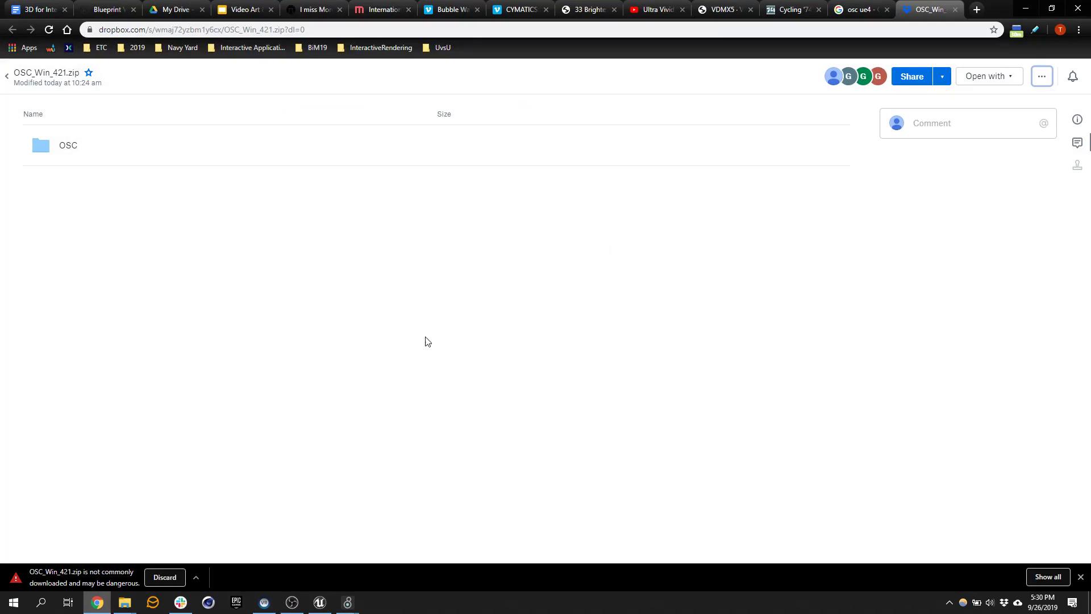
left_click(977, 9)
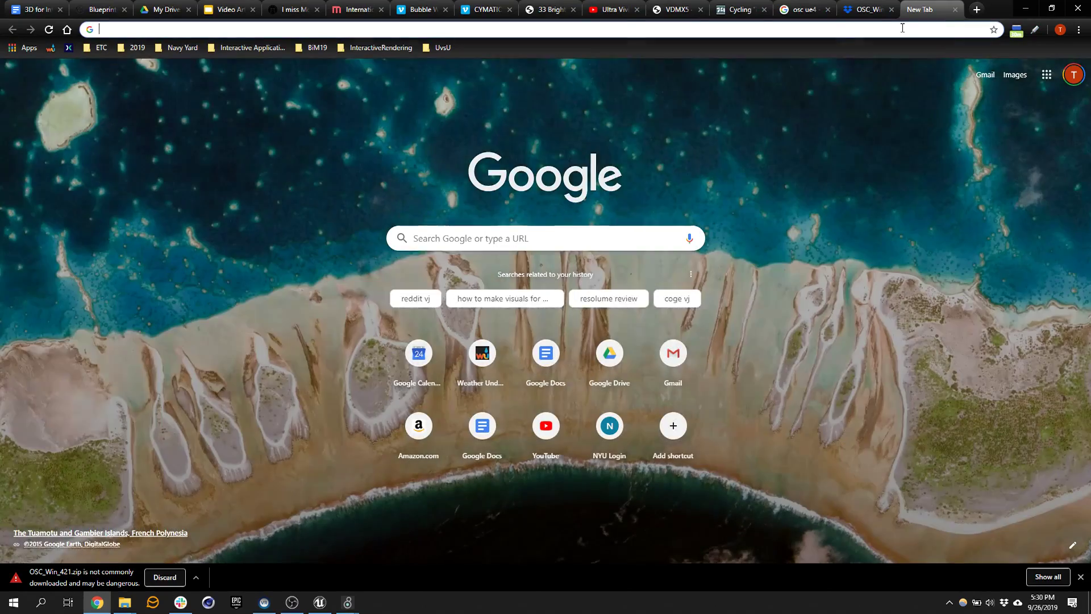
type("userda")
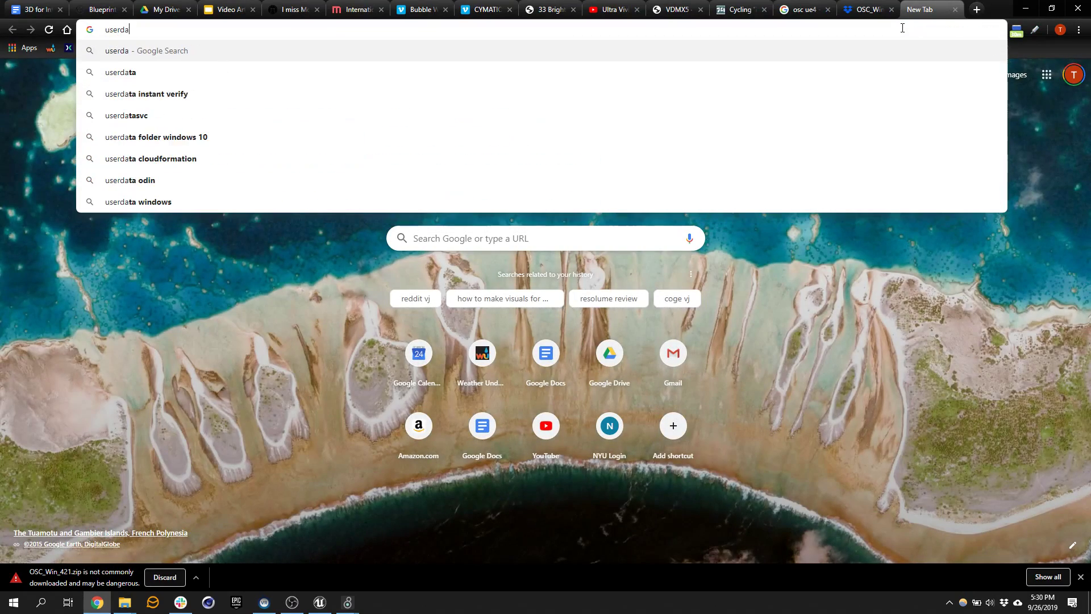
type("tagram")
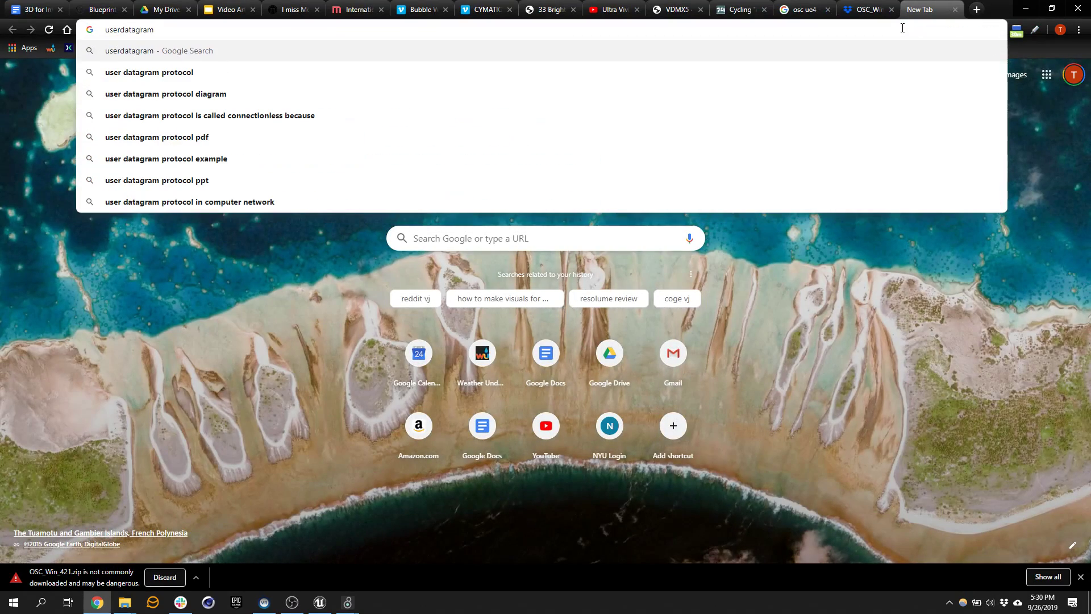
key("Down")
key("Down")
key("Up")
key("Up")
key("Down")
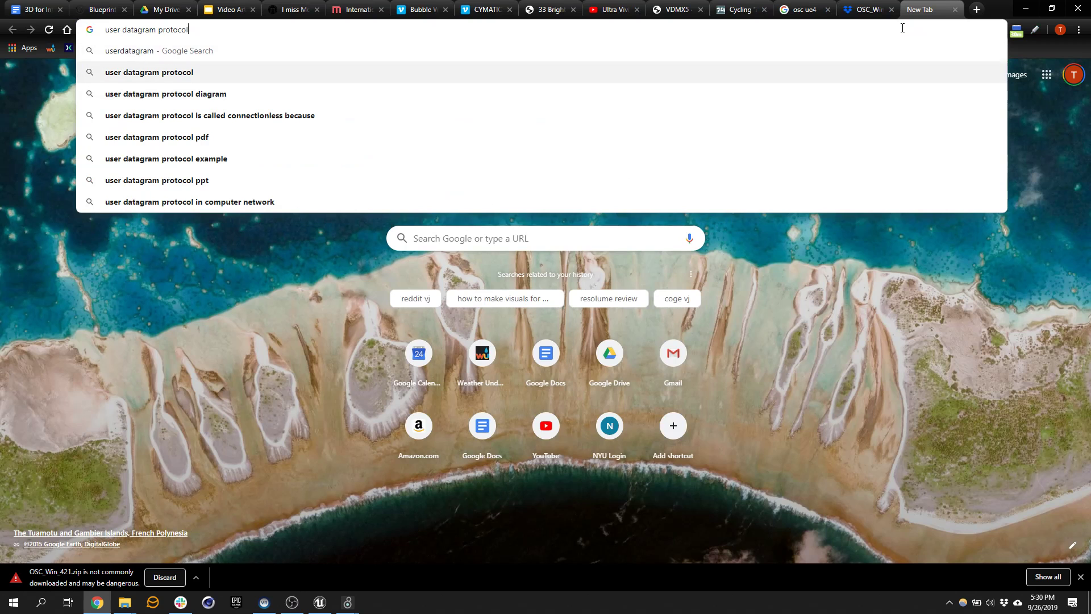
key("Return")
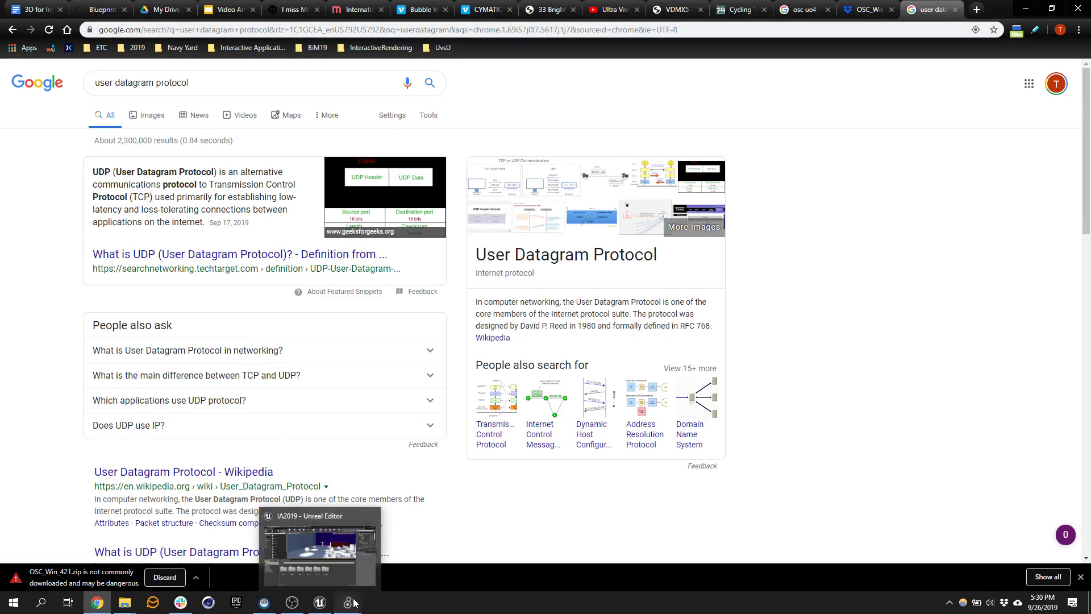
mouse_move(347, 603)
left_click(372, 550)
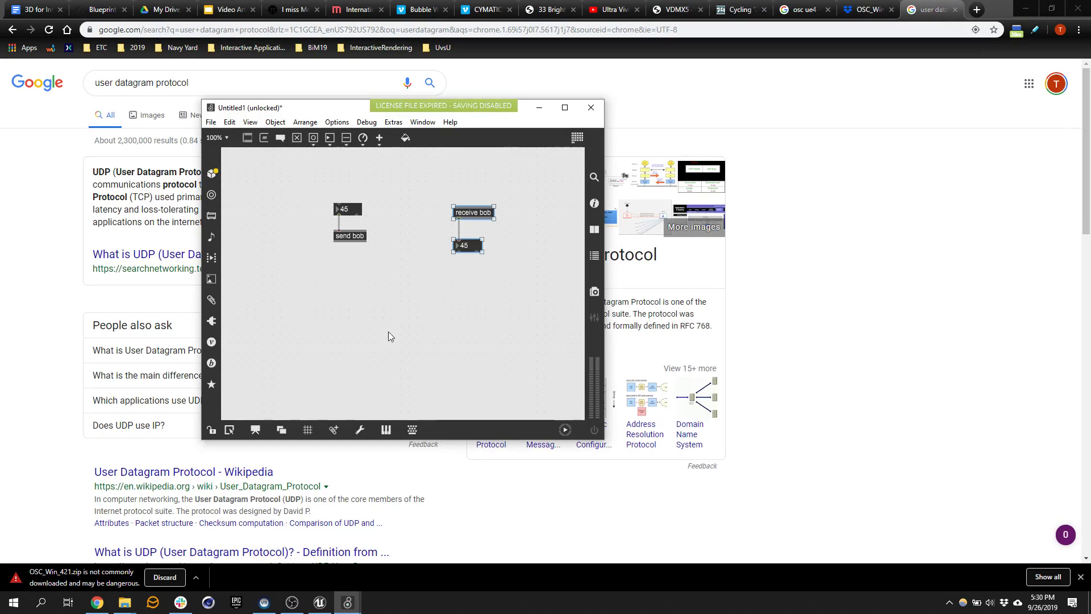
double_click(351, 236)
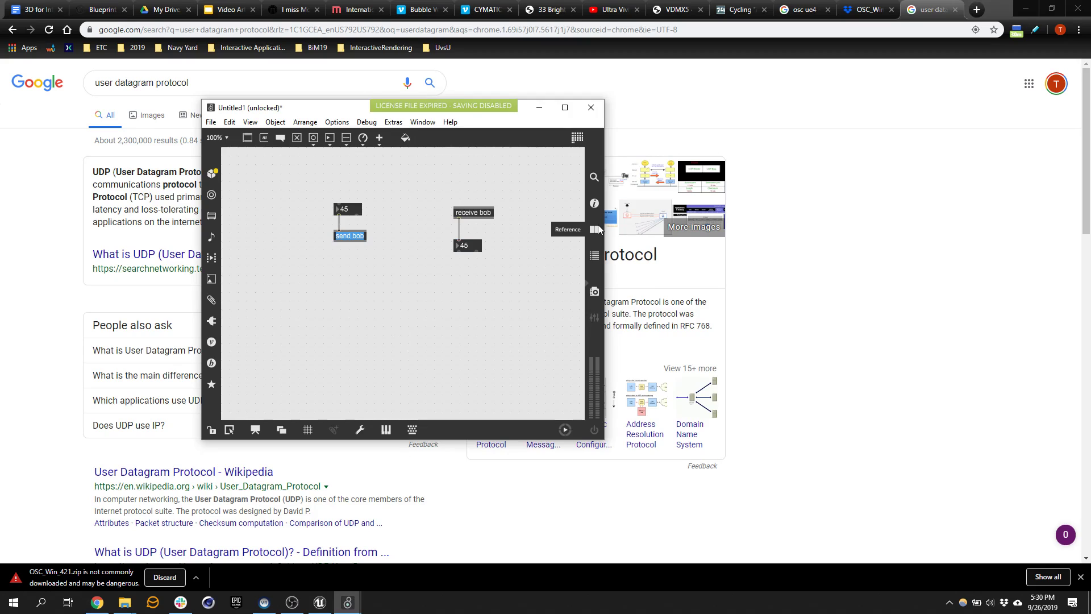
type("udpsend")
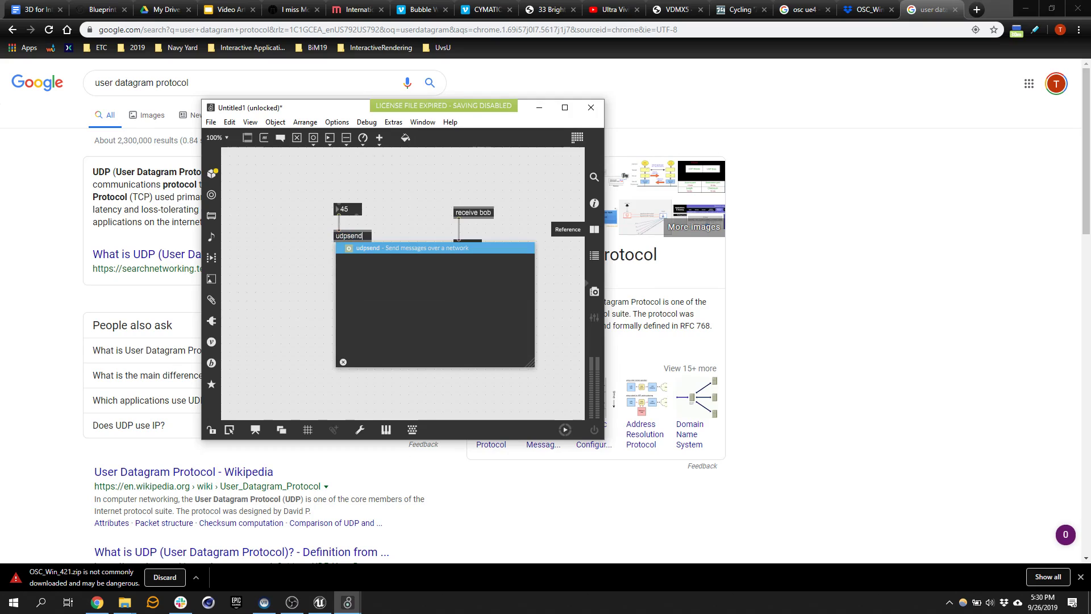
key("Escape")
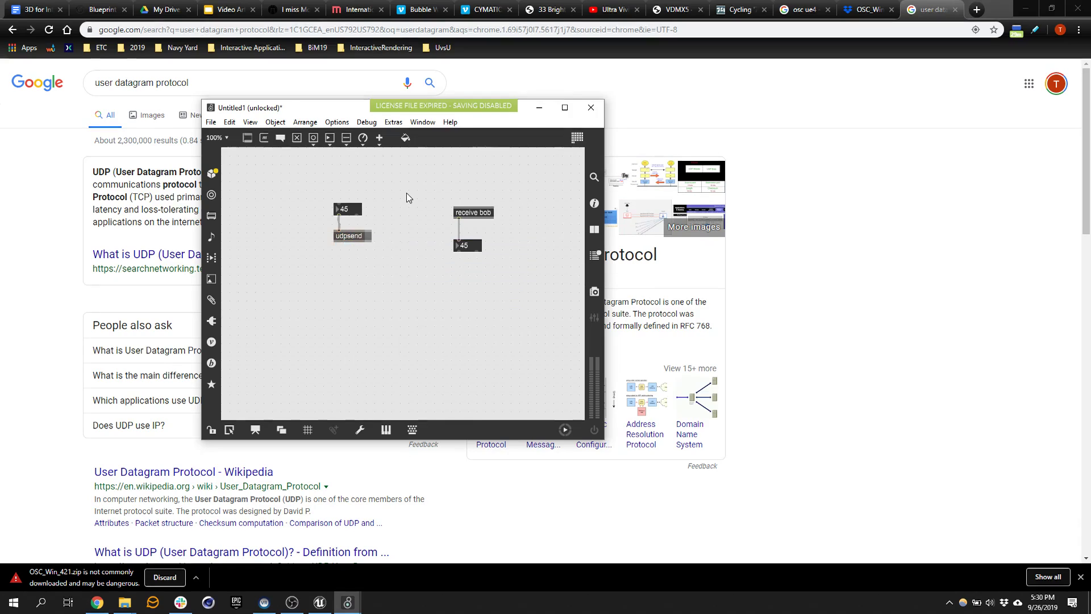
- Move the send bob and receive bob pairs side by side at the left edge of the patch
left_click_drag(283, 188, 509, 280)
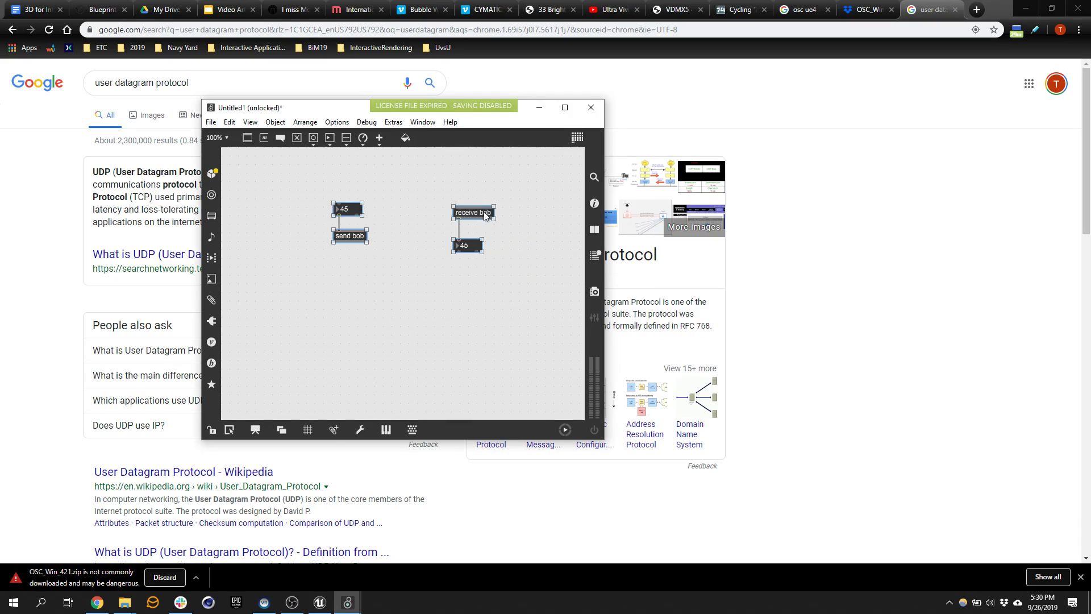
left_click_drag(486, 216, 390, 216)
left_click(343, 184)
left_click_drag(344, 184, 398, 261)
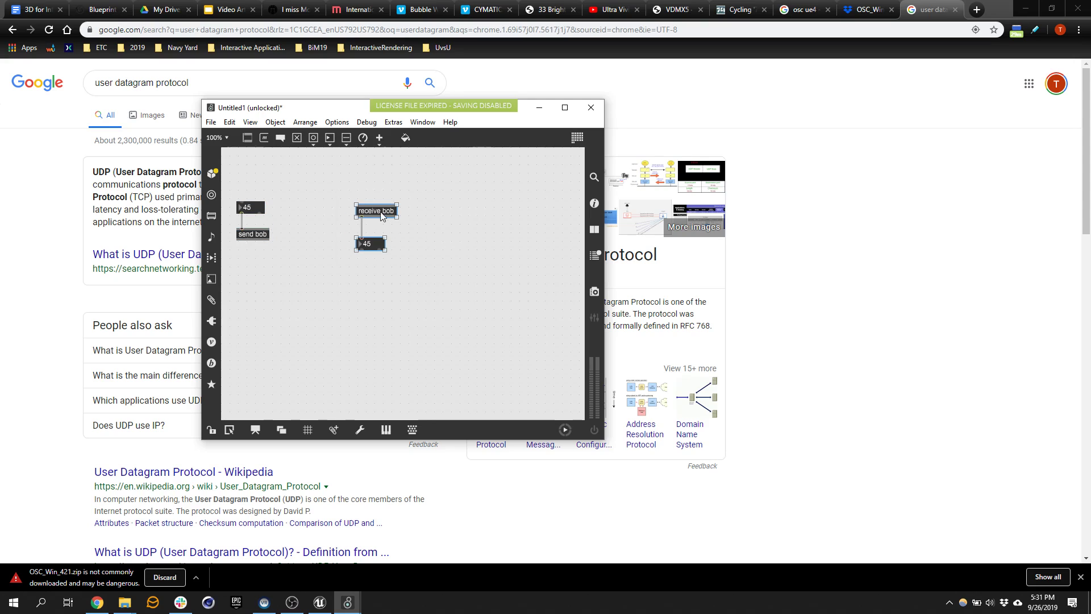
left_click_drag(384, 217, 306, 214)
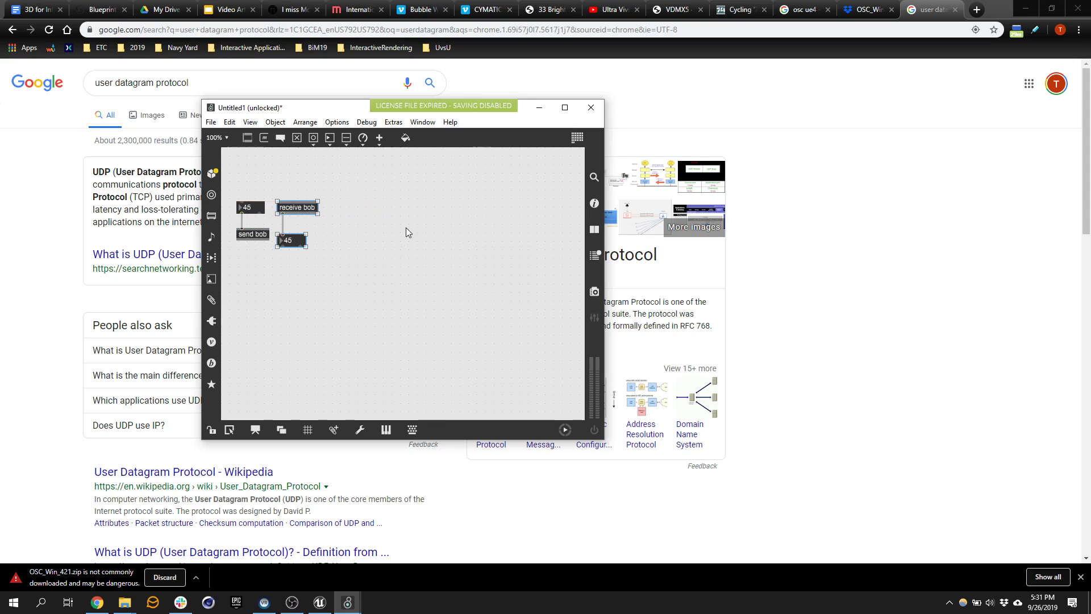
- Add a new number box to the right of the bob pairs, with a udpsend localhost 8888 object a short distance below it
left_click(330, 138)
left_click(382, 205)
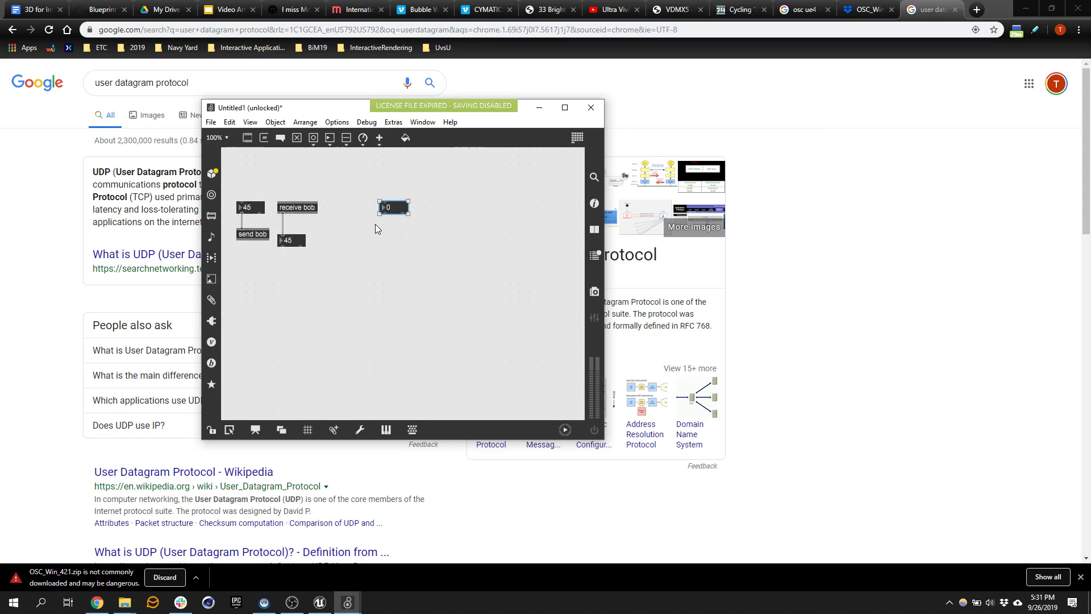
key("n")
type("uspsend")
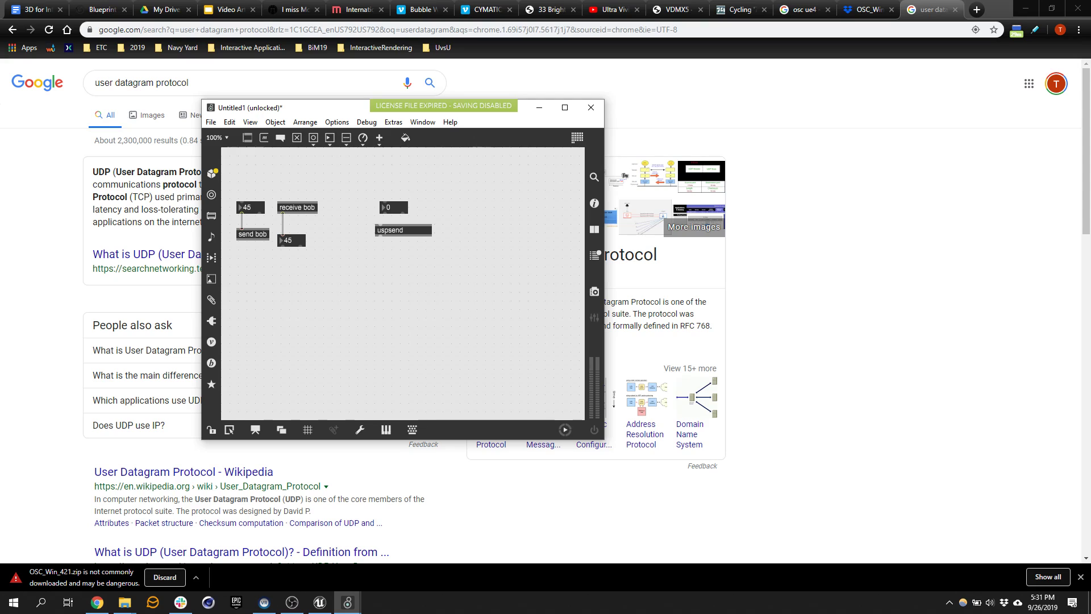
type("localhost")
type("8888")
left_click(457, 260)
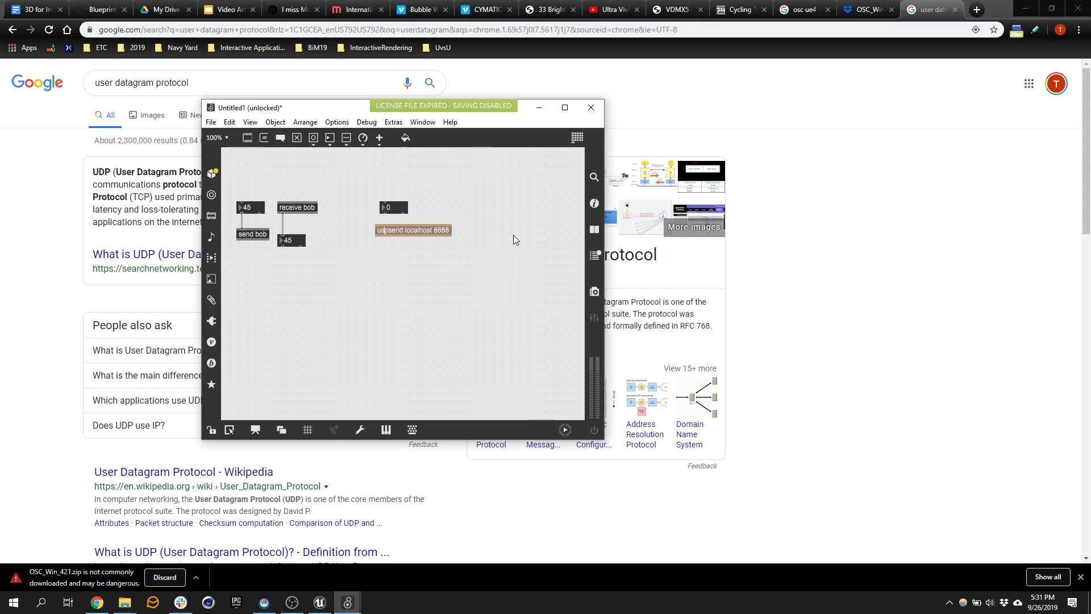
double_click(382, 230)
key("BackSpace")
type("d")
left_click(499, 186)
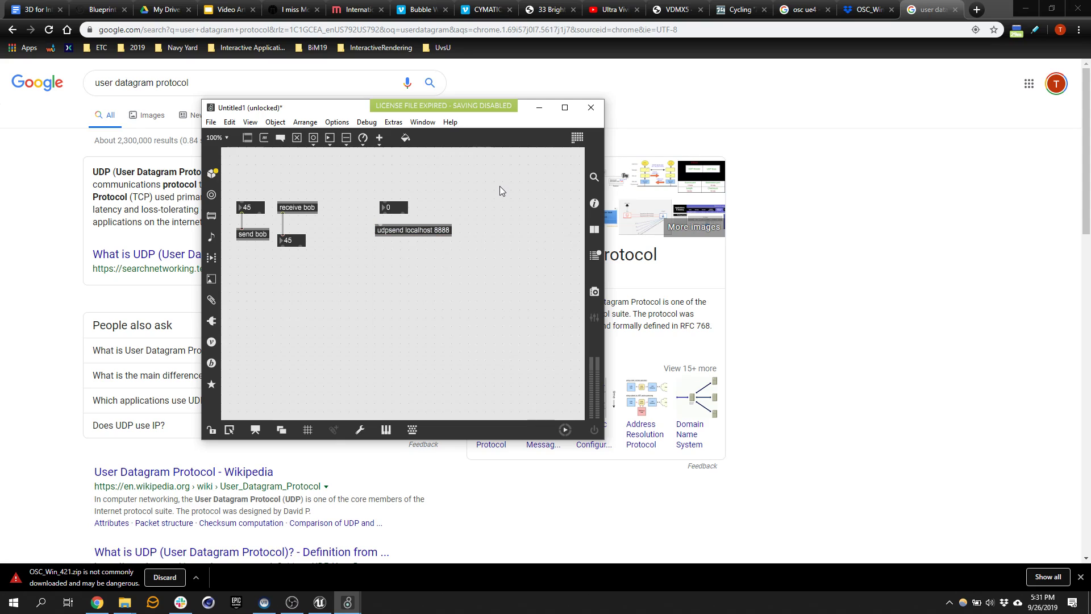
left_click_drag(438, 228, 442, 244)
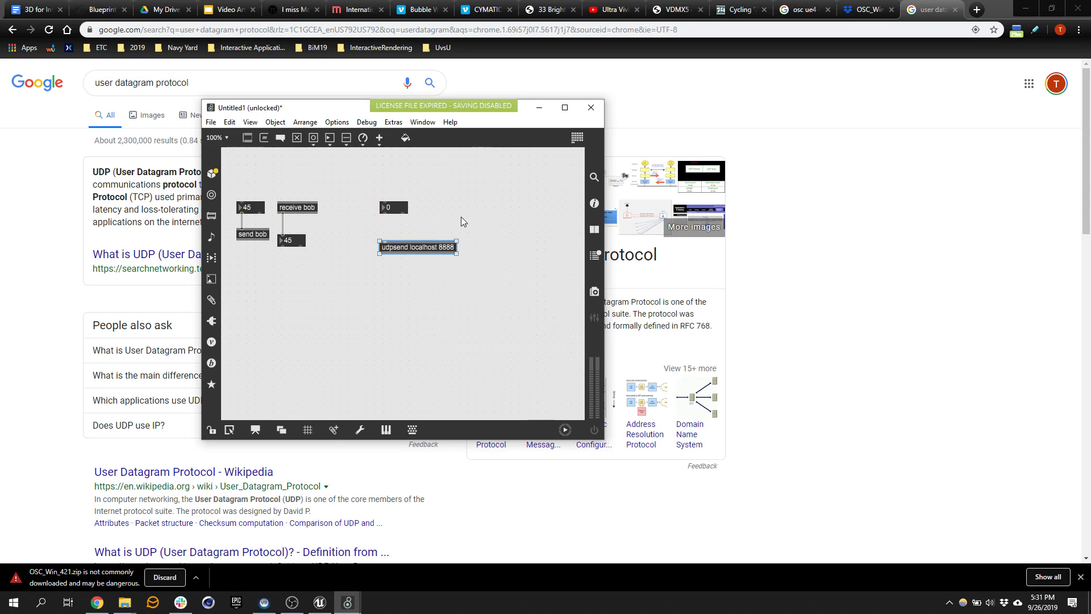
left_click(375, 312)
type("n")
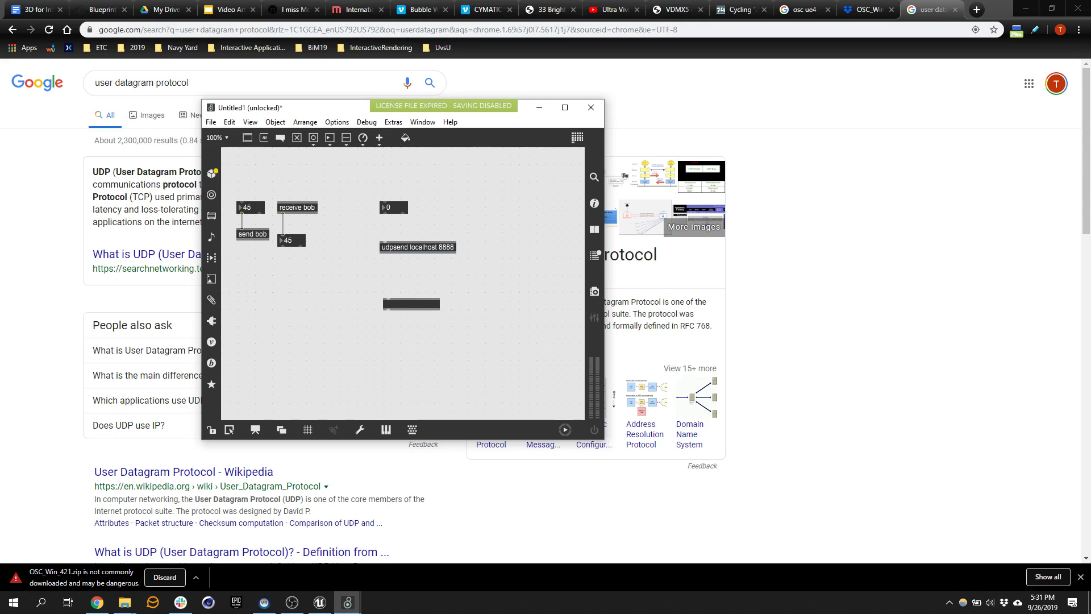
type("udp")
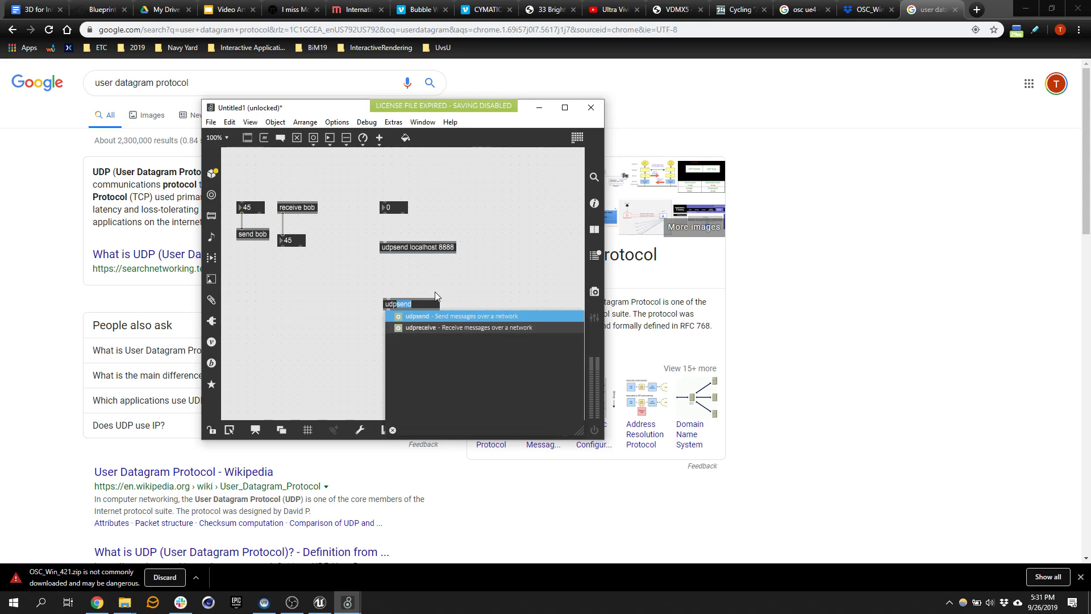
type("send")
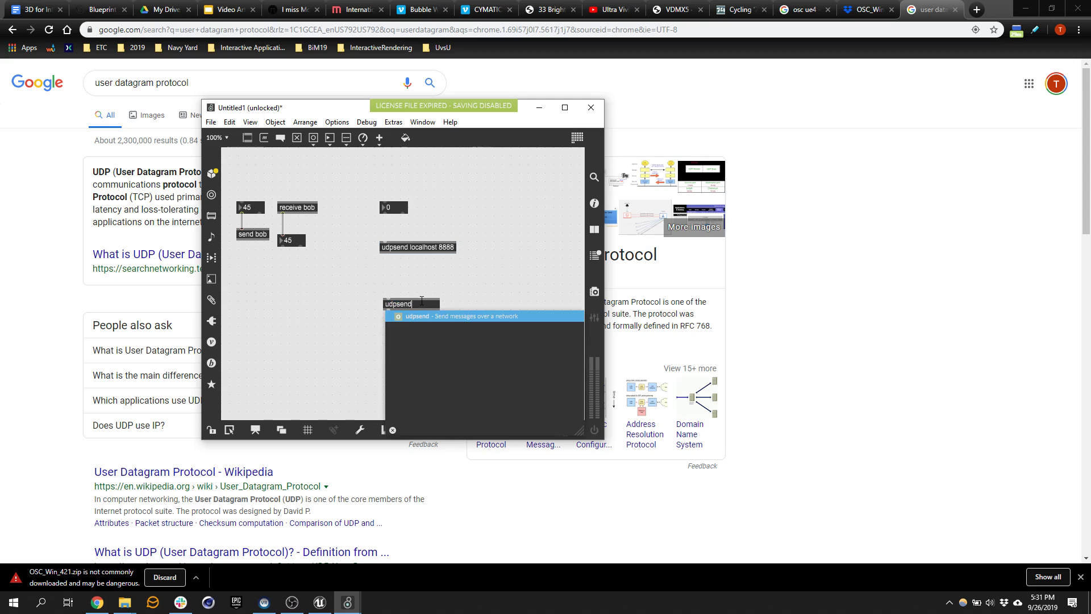
left_click_drag(355, 293, 452, 348)
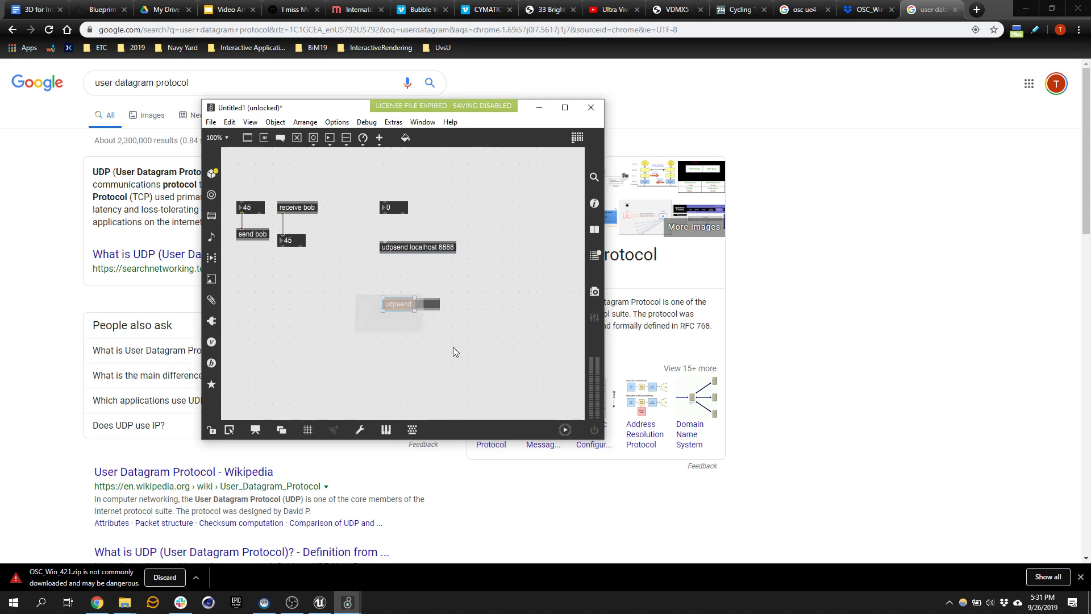
key("Delete")
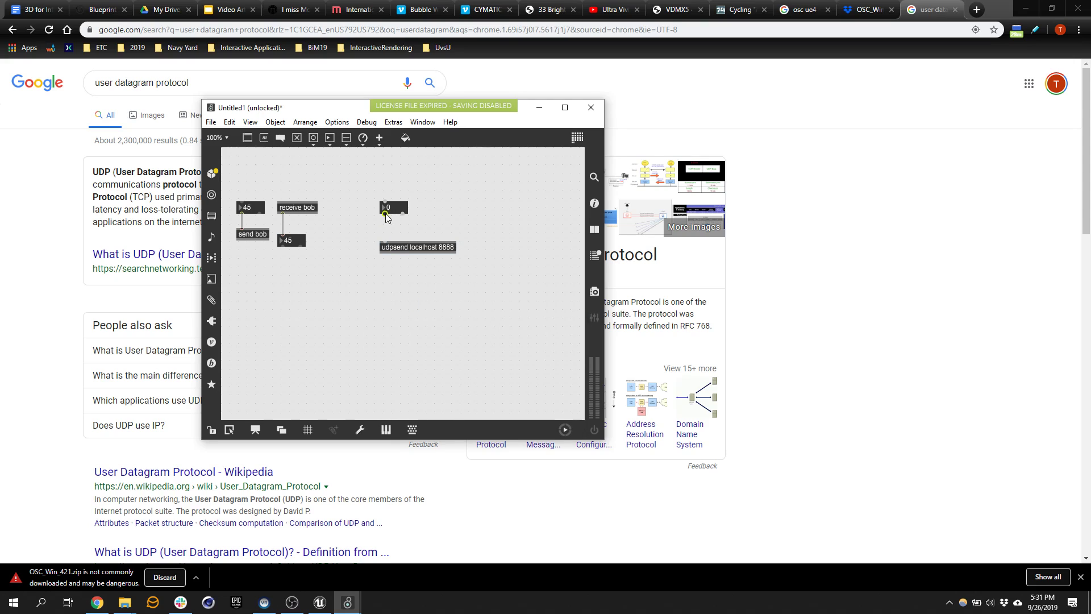
- Connect the new number box to the udpsend object and move the pair below the send bob objects
left_click_drag(385, 236, 406, 234)
left_click_drag(368, 188, 262, 306)
left_click(393, 277)
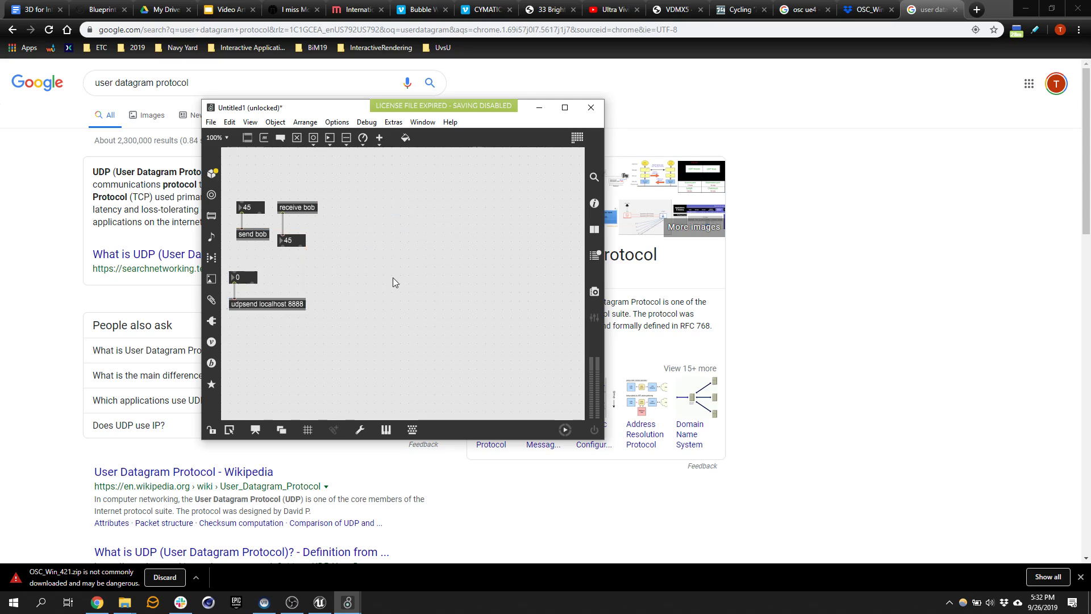
- Add a udpreceive 8888 object in the empty area to the right of the udpsend pair
type("nudp")
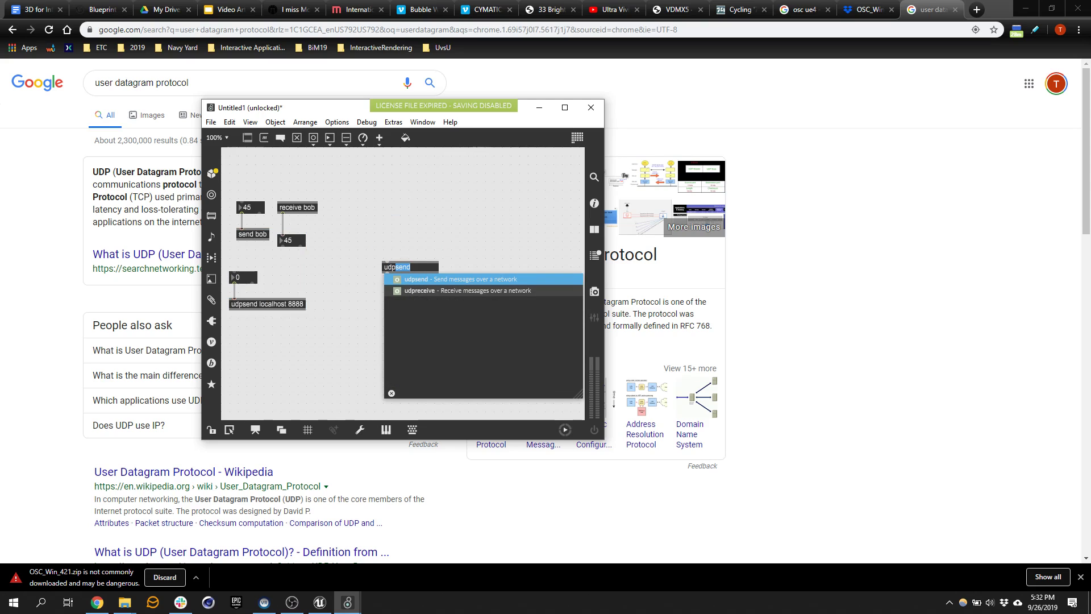
key("Down")
key("Return")
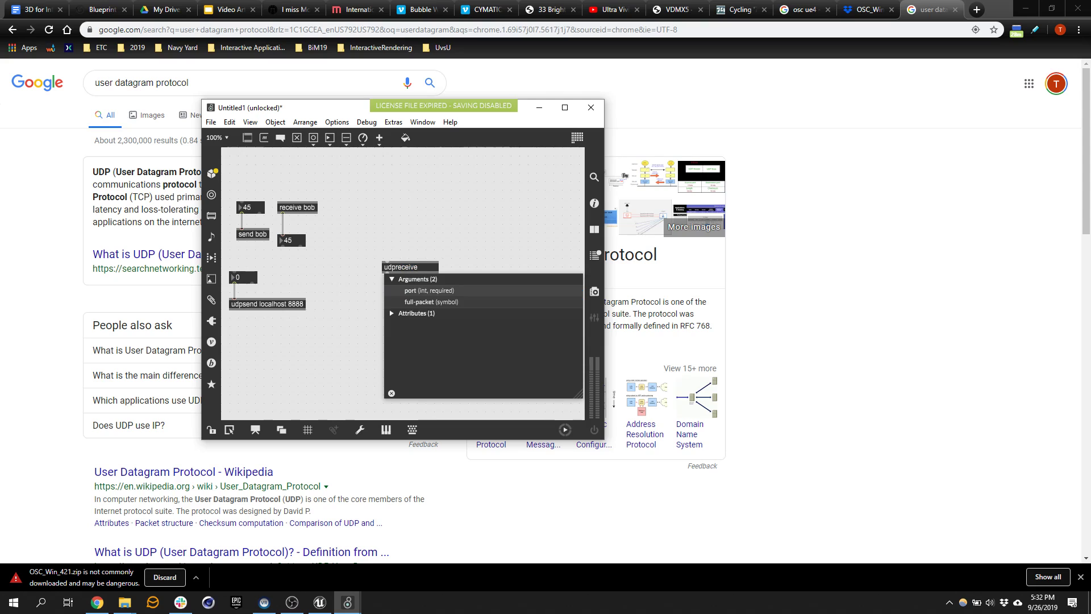
type("8888")
left_click(274, 267)
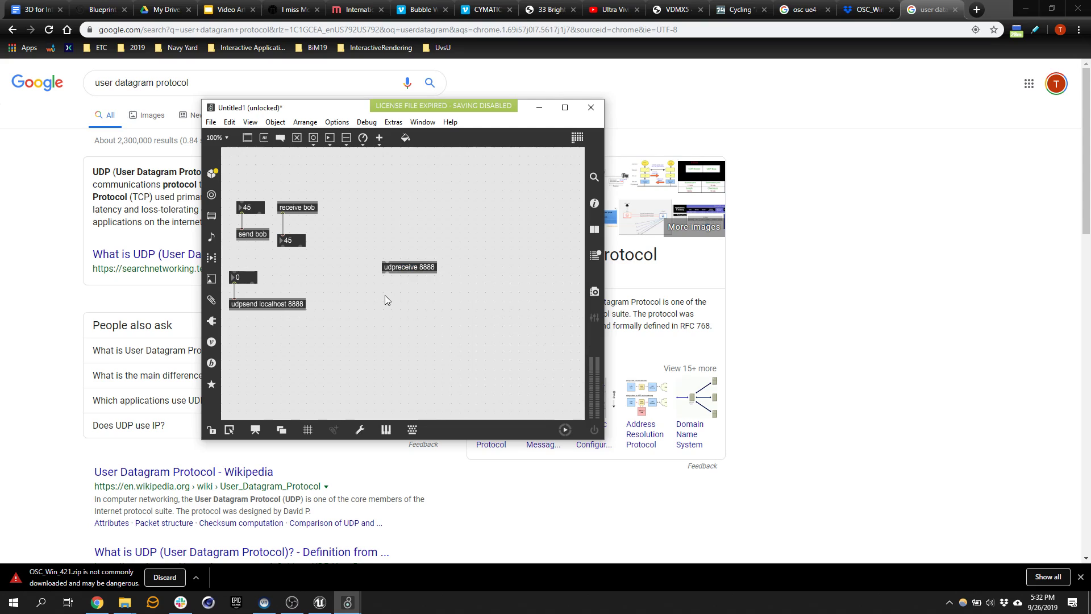
- Wire a number box below udpreceive 8888 and test the UDP link by setting the sending number box to 169
key("n")
left_click_drag(386, 274, 400, 298)
left_click_drag(250, 279, 250, 183, "ctrl")
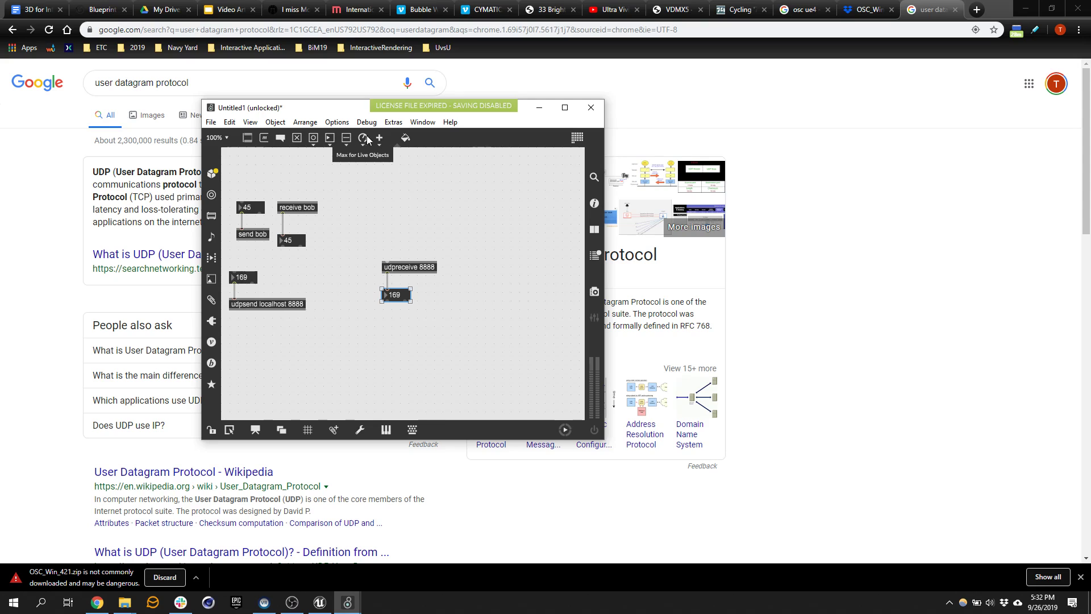
- Add a live.dial above the udpreceive object and a tall vertical slider to the right of it
left_click_drag(364, 139, 413, 215)
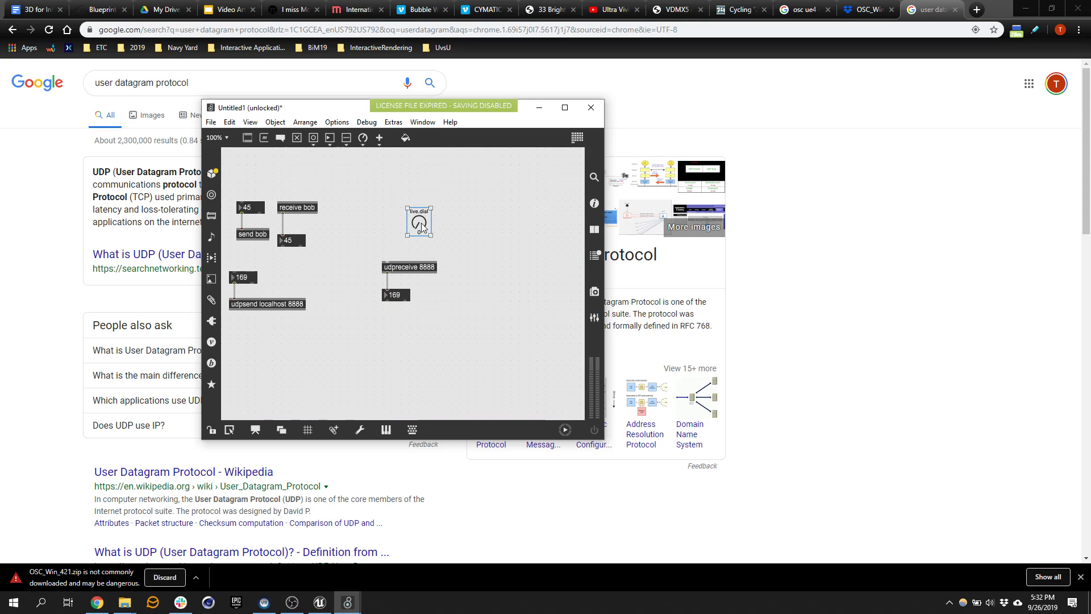
left_click_drag(422, 227, 444, 223)
key("s")
left_click_drag(476, 265, 476, 296)
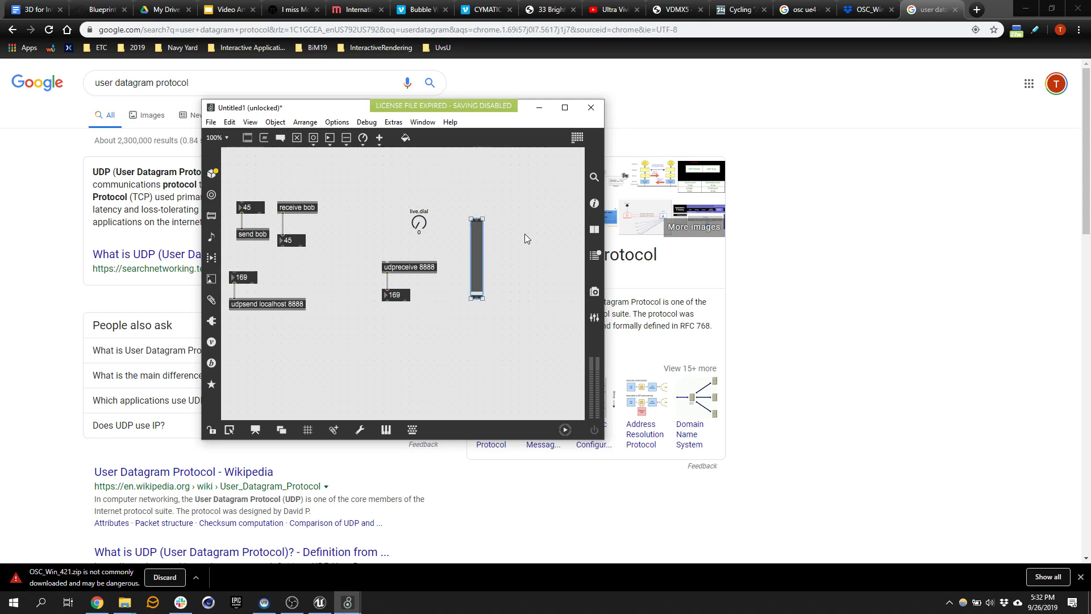
- Add an enlarged toggle and an enlarged button, one above the other, beside the slider, and lock the patch
left_click(524, 234)
key("t")
key("b")
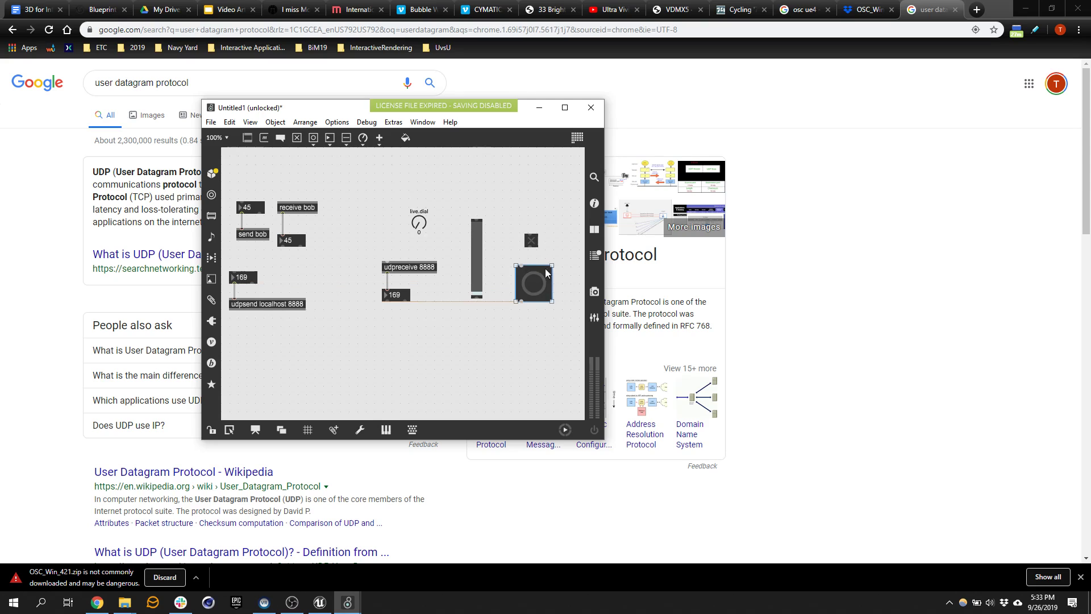
left_click(528, 227)
mouse_move(531, 241)
left_mouse_down()
mouse_move(523, 220)
mouse_move(552, 248)
left_mouse_up()
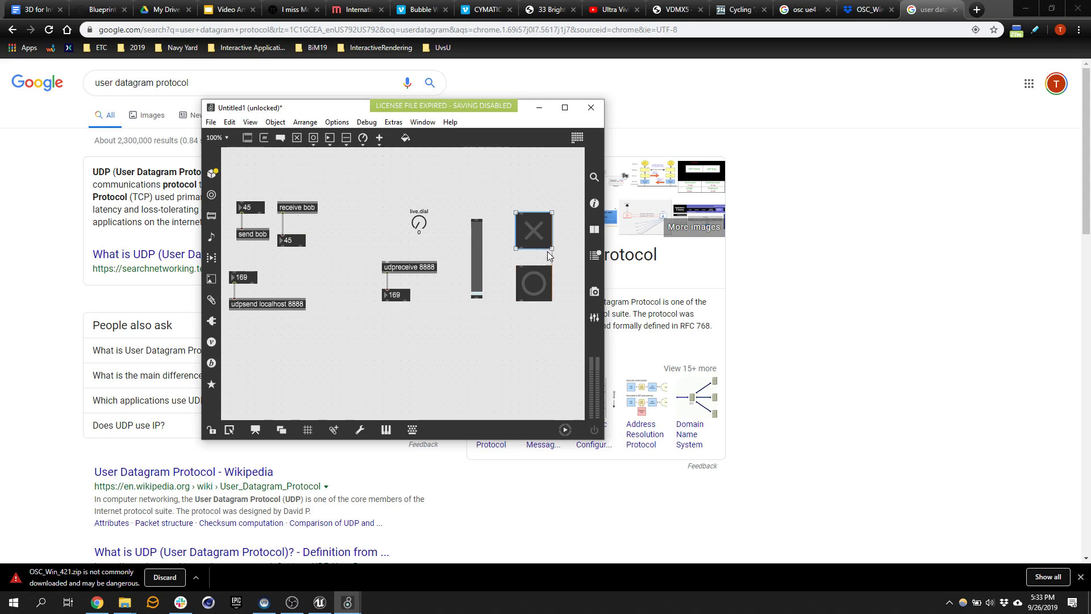
left_click(517, 183, "ctrl")
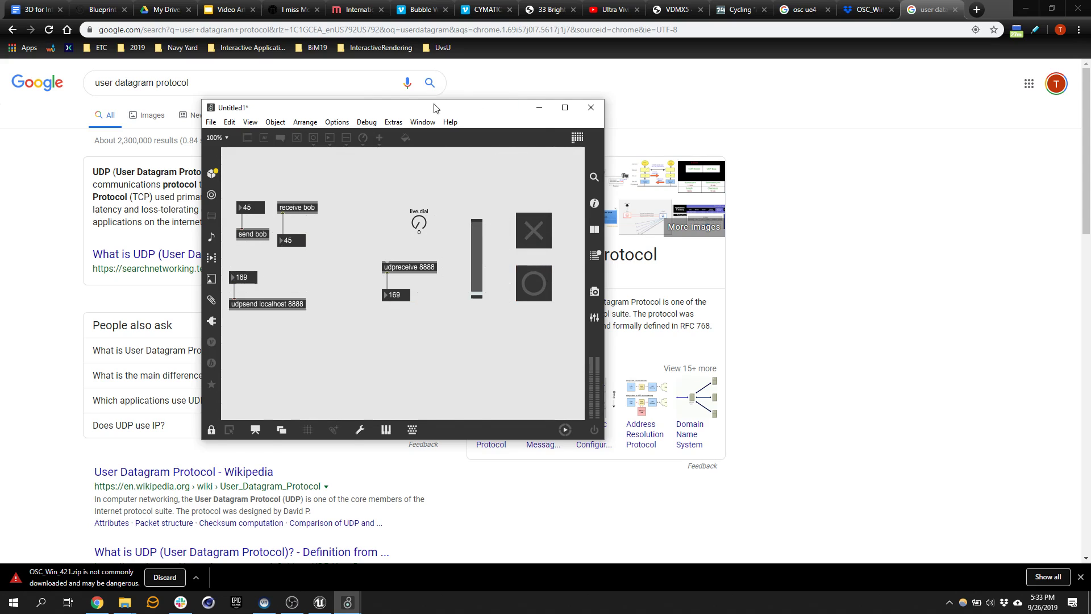
- Move the Max patcher aside, and minimise Chrome to switch to the Unreal editor
left_click_drag(436, 104, 717, 101)
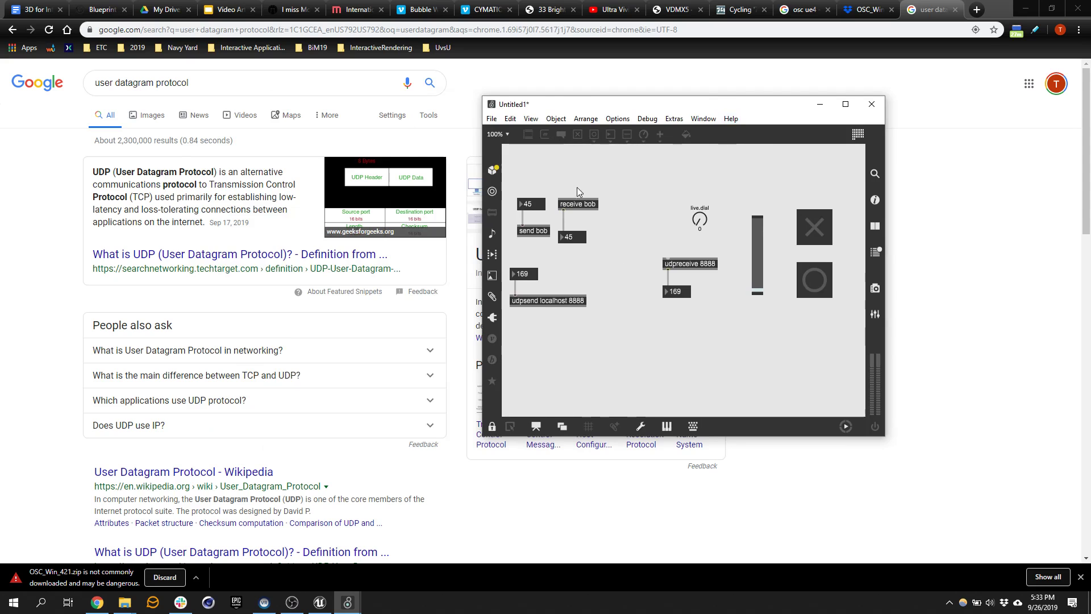
left_click(1031, 6)
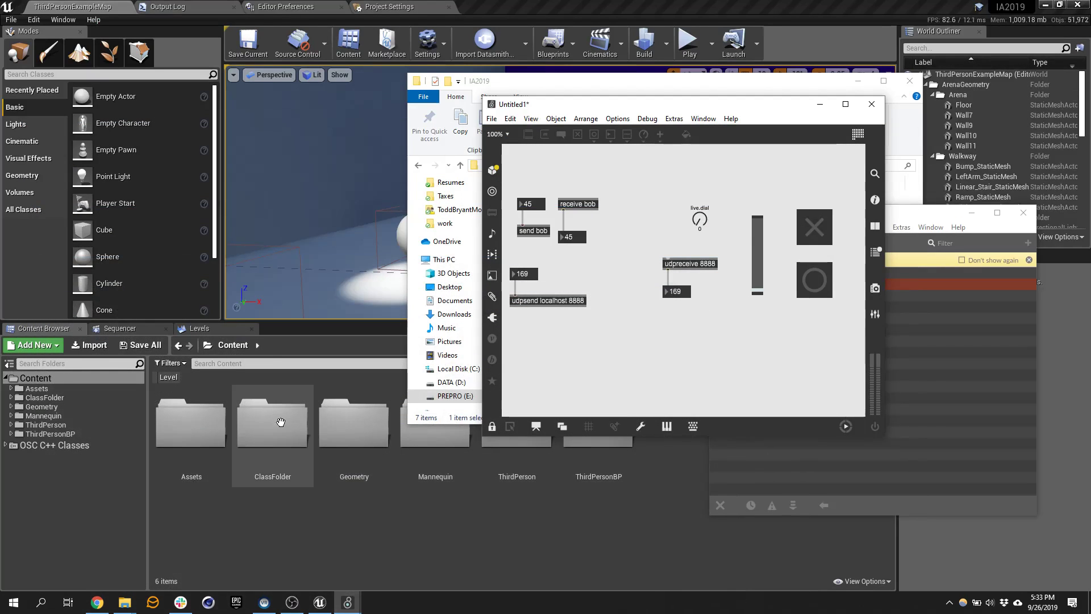
left_click(300, 517)
- Check in Unreal's plugin list that the project's OSC plugin is enabled, and close the list
left_click(11, 19)
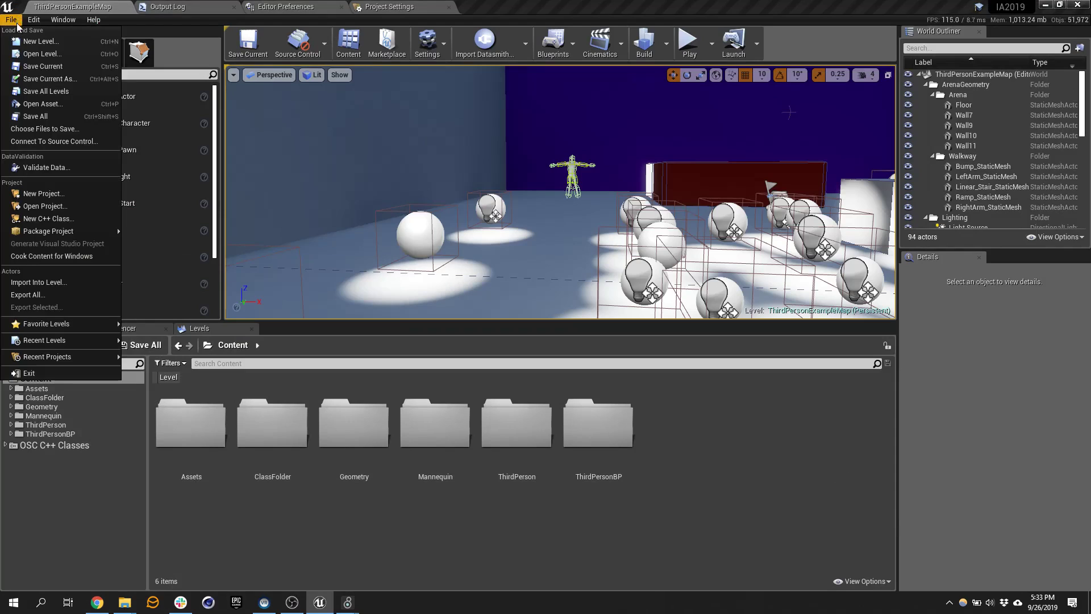
left_click(33, 20)
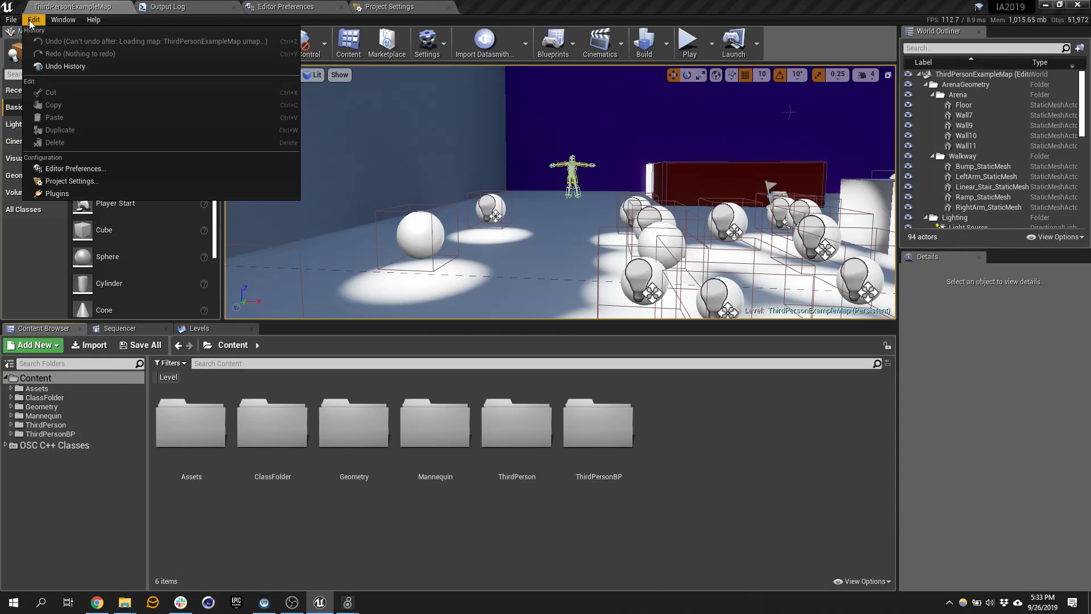
left_click(84, 170)
left_click(64, 6)
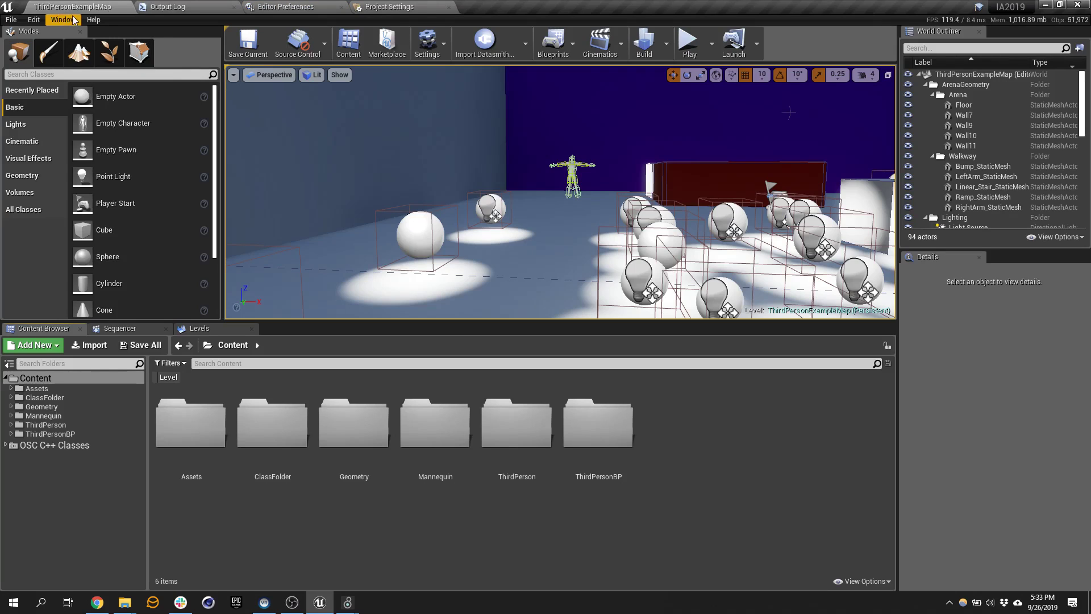
left_click(34, 19)
left_click(57, 193)
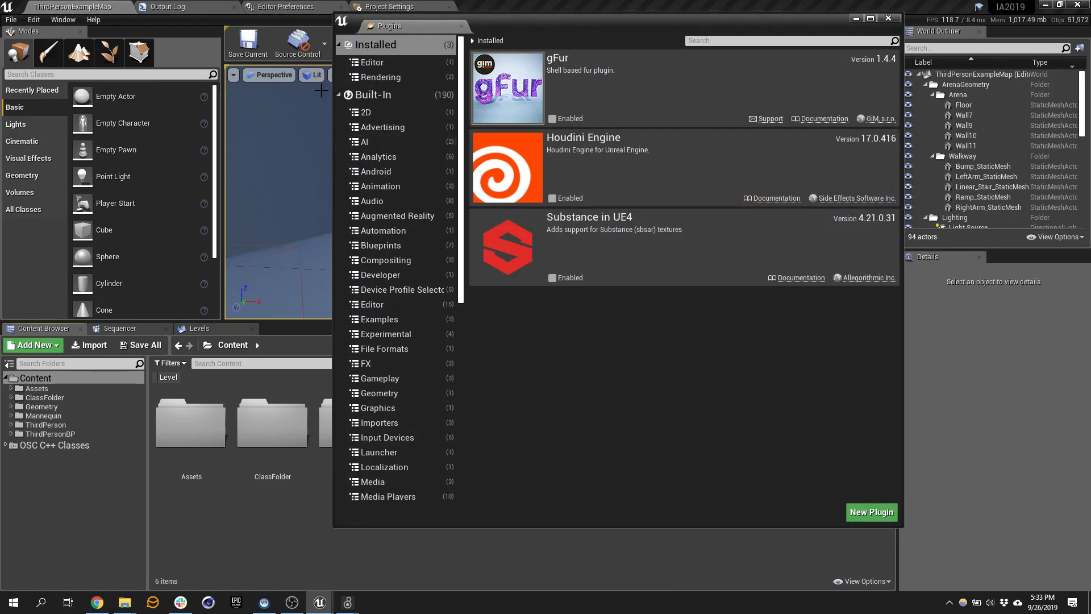
scroll(407, 211, "down", 8)
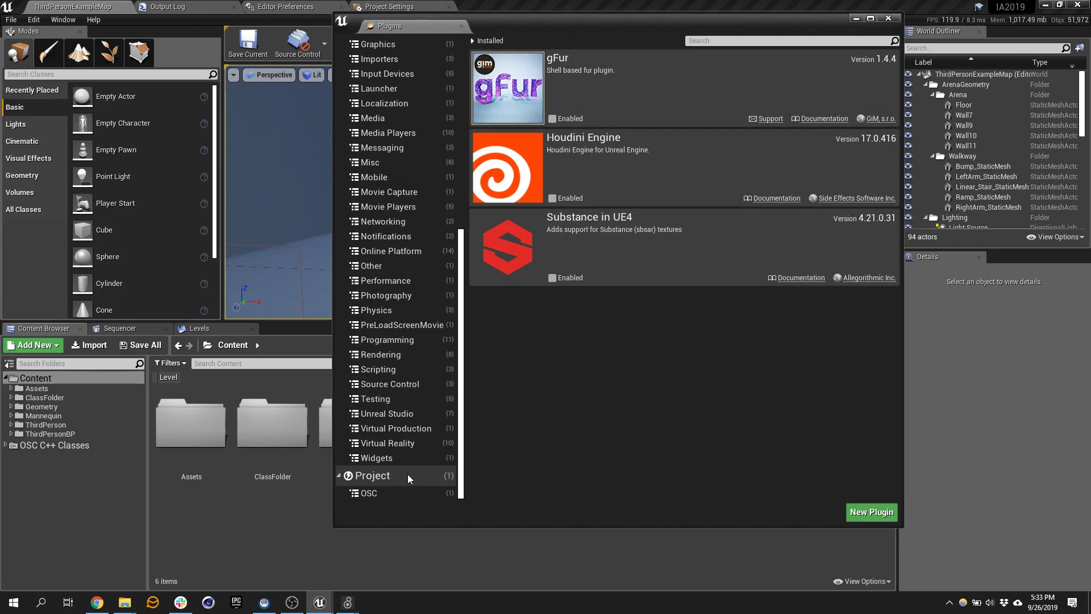
left_click(416, 493)
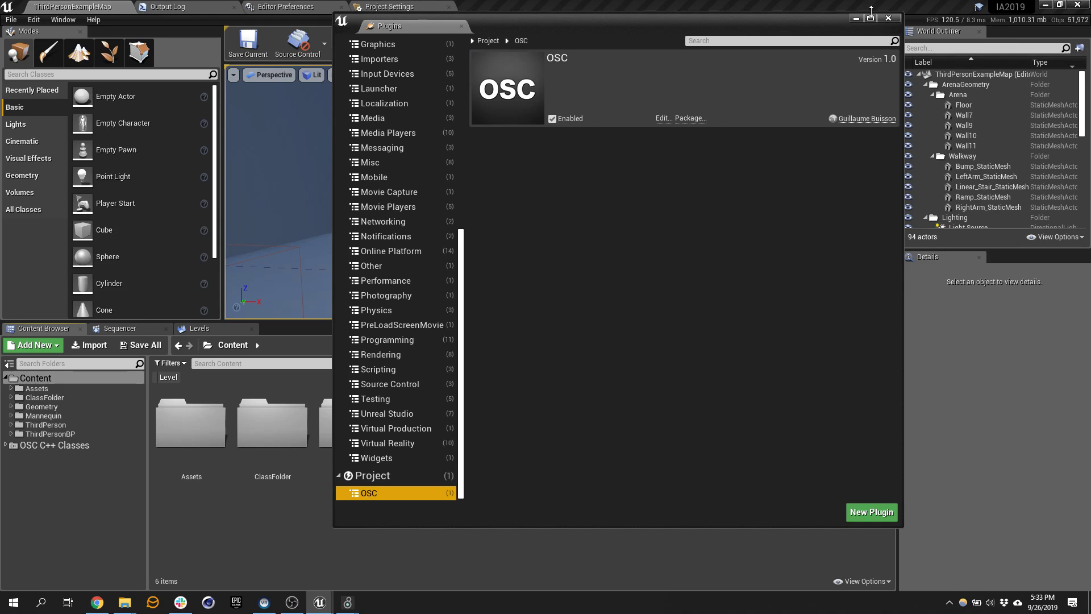
left_click(886, 17)
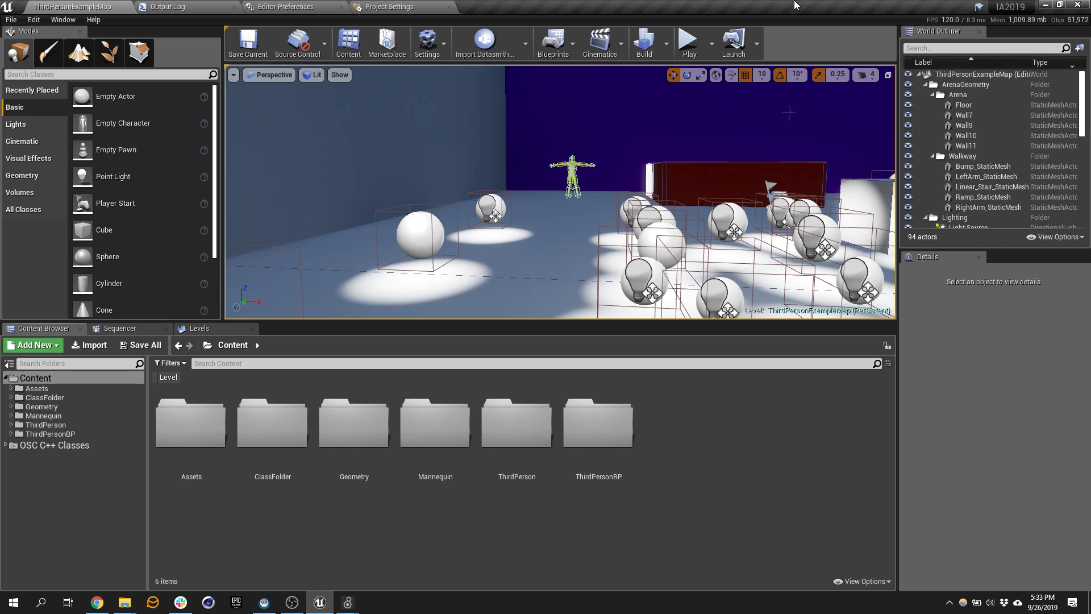
- Review the OSC plugin's receive, send, input and network settings in the project settings, and return to the level
left_click(404, 8)
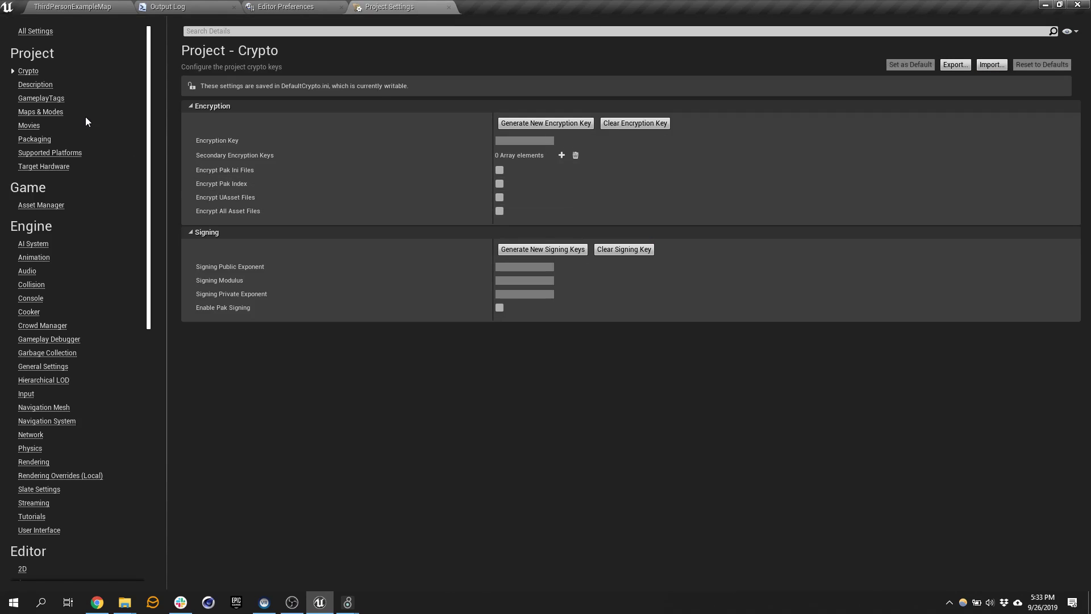
scroll(34, 182, "down", 3)
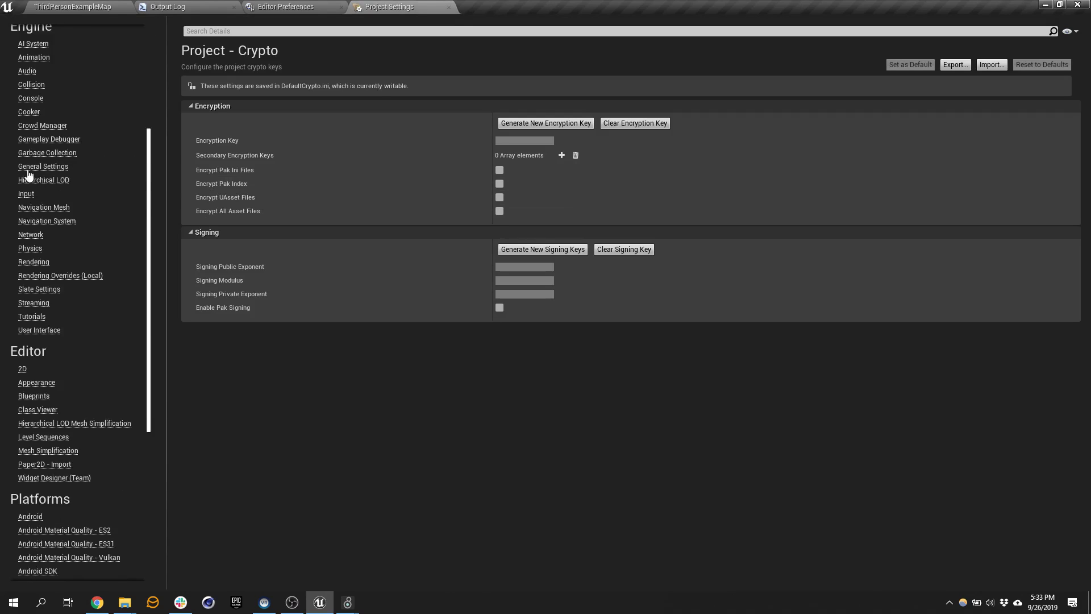
scroll(30, 171, "down", 10)
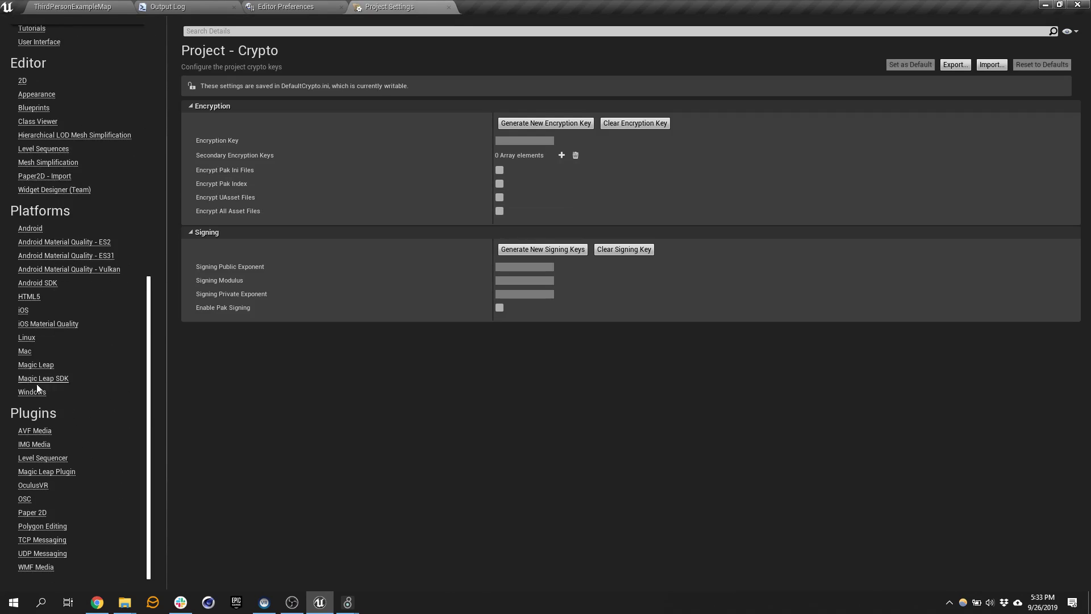
left_click(26, 499)
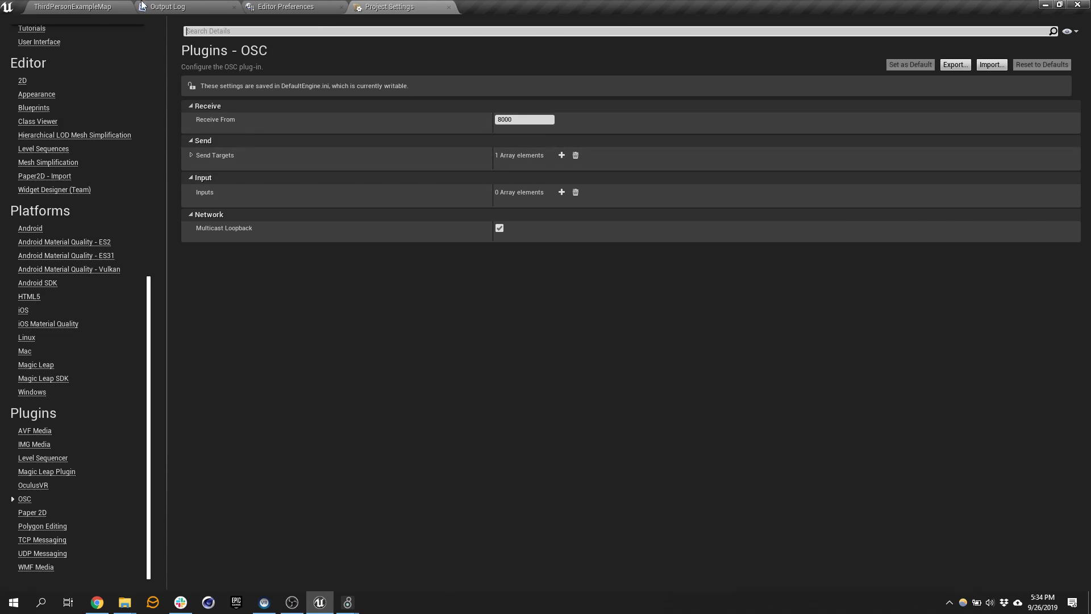
left_click(105, 7)
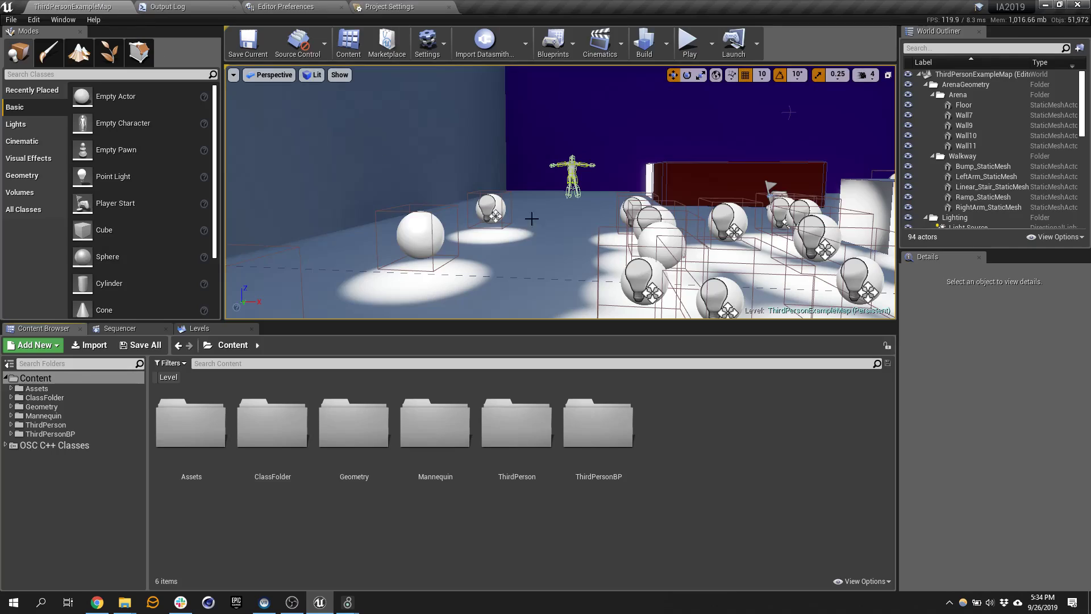
- Open the Blueprint folder inside the project's Assets folder
right_click_drag(531, 218, 824, 310)
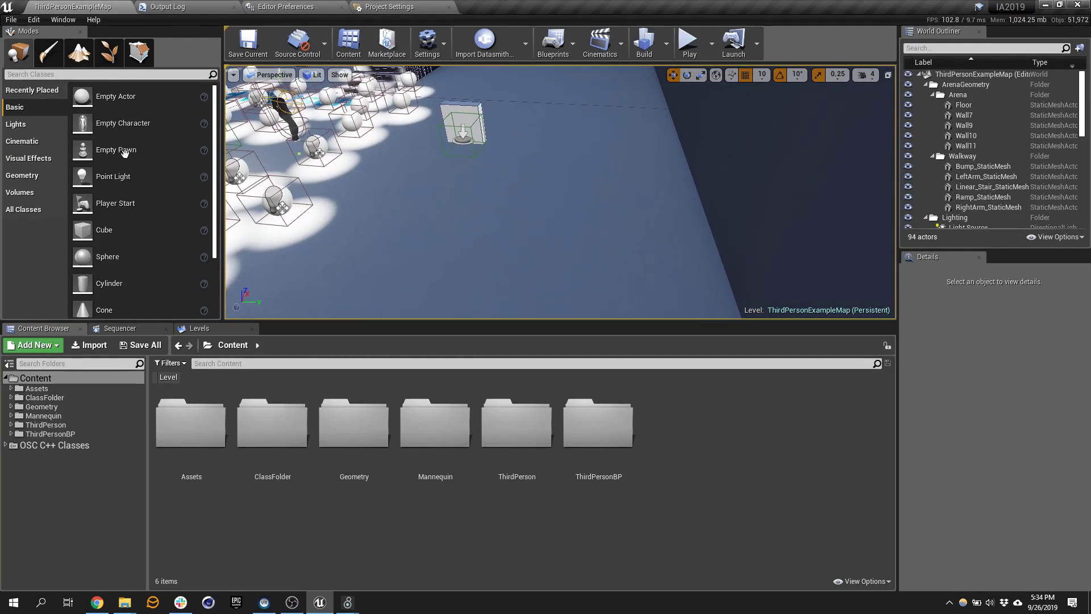
left_click(50, 389)
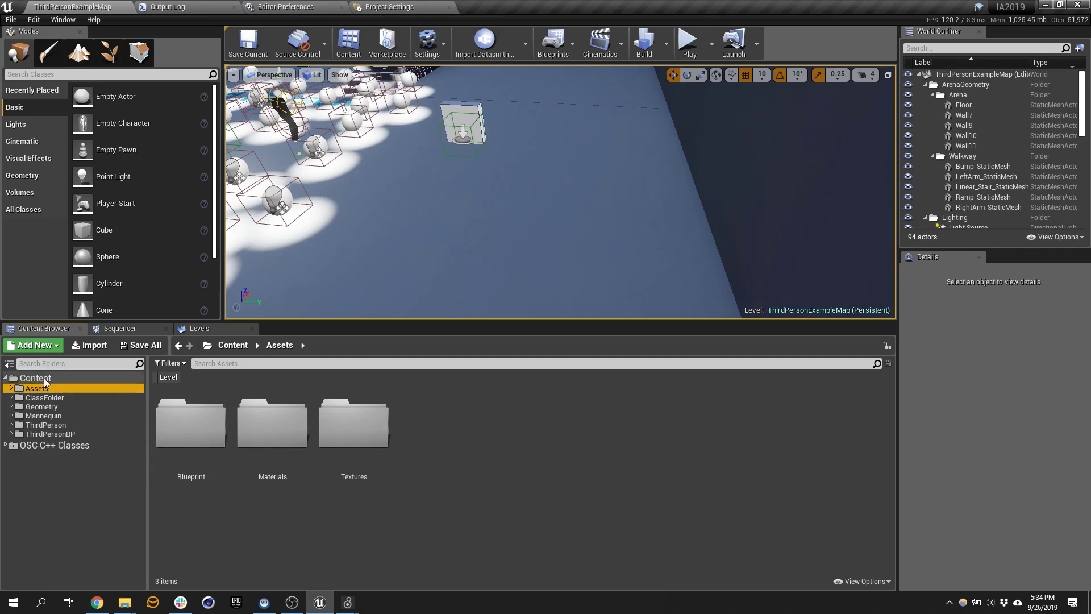
left_click(233, 346)
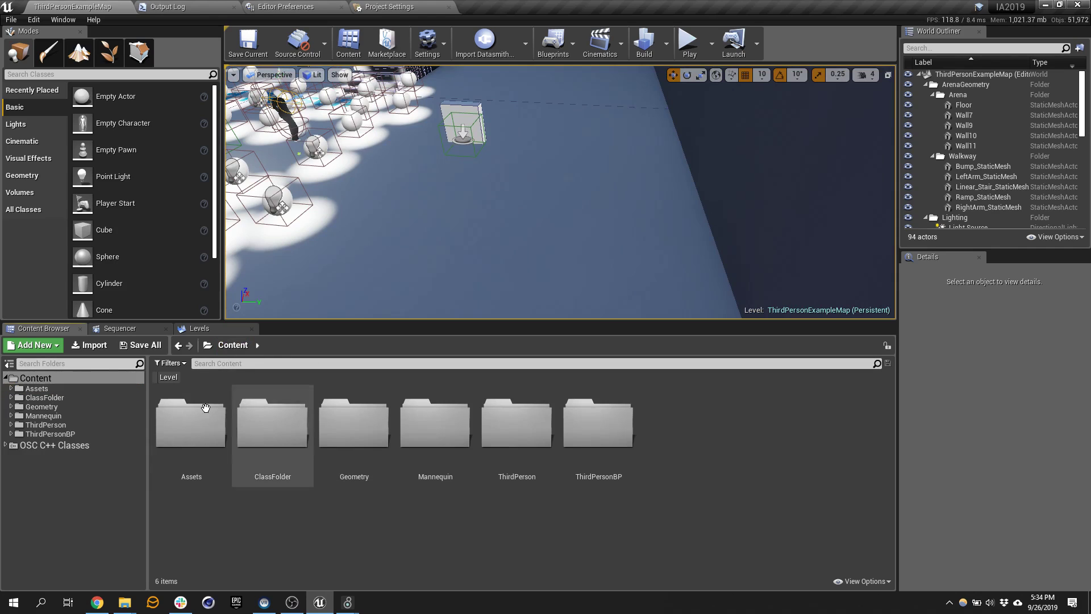
left_click(38, 390)
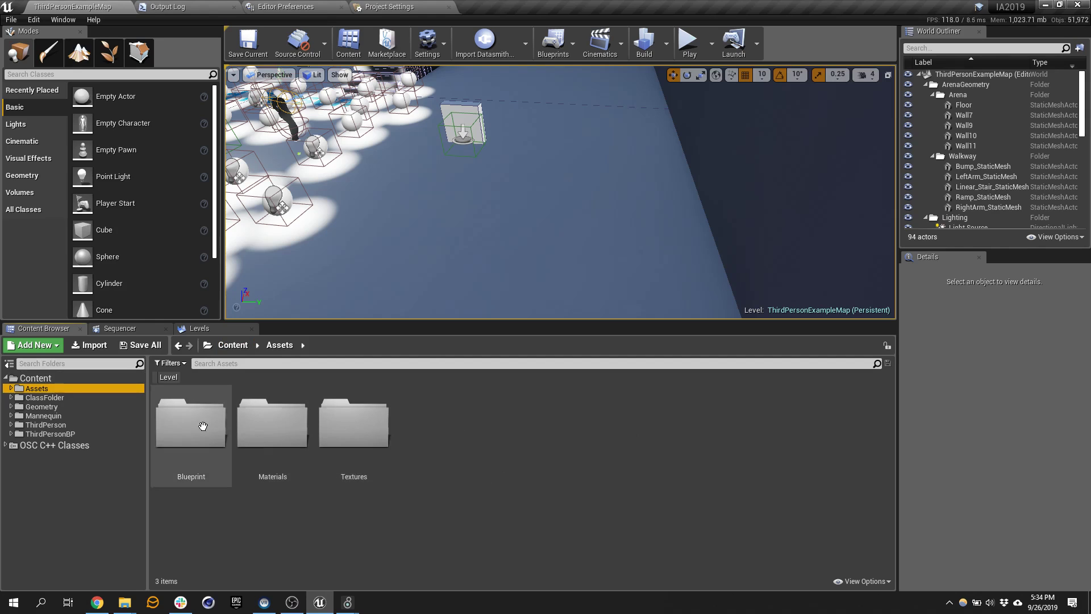
double_click(169, 436)
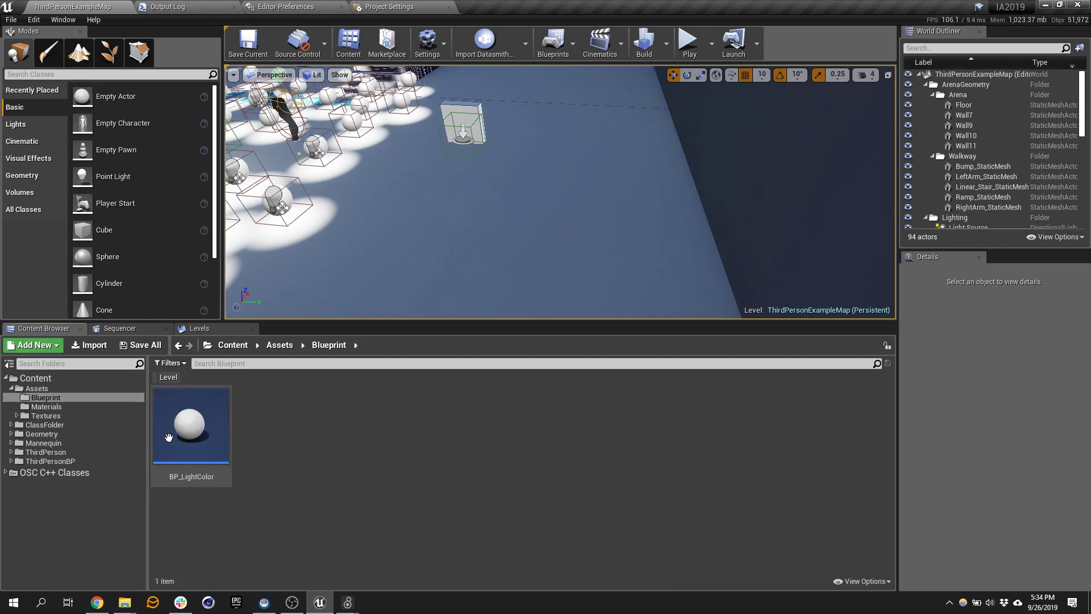
- Create a Blueprint Class with Actor as its parent class in this folder, and name it BP_OSC
right_click(309, 421)
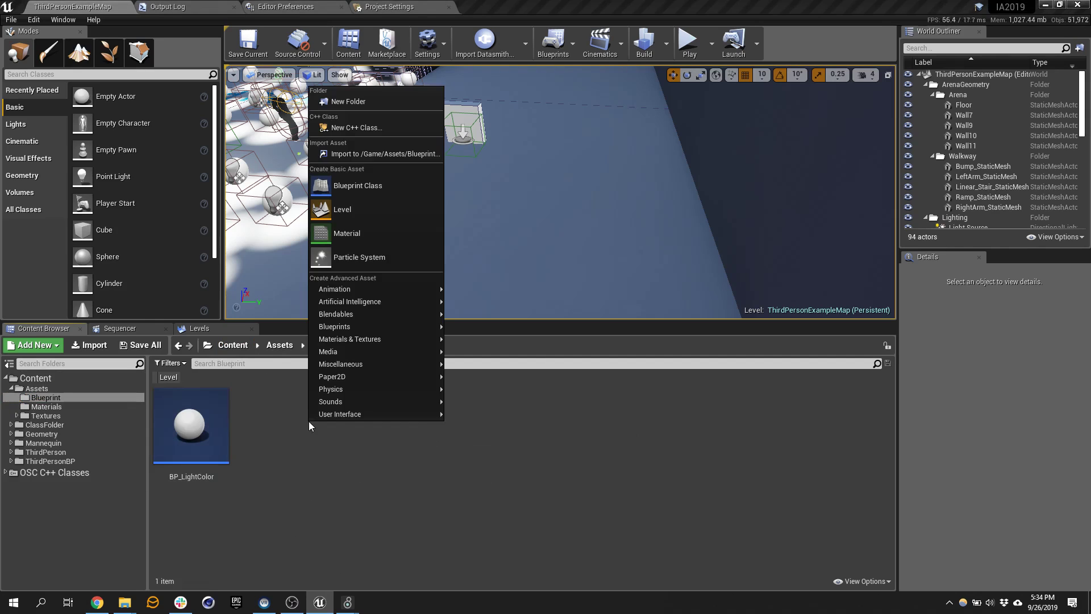
left_click(359, 184)
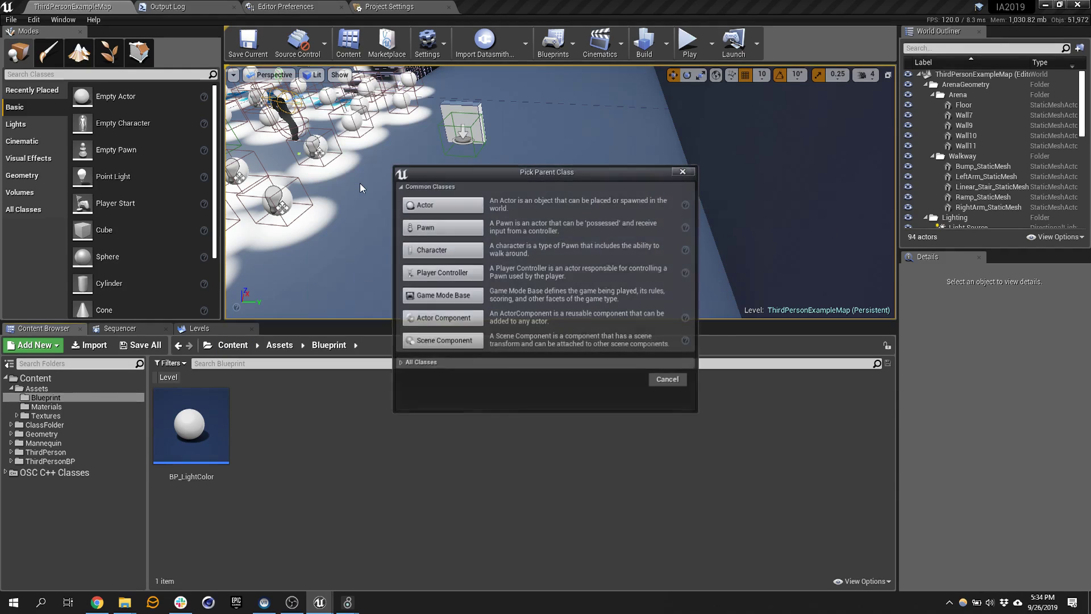
left_click(454, 207)
type("B")
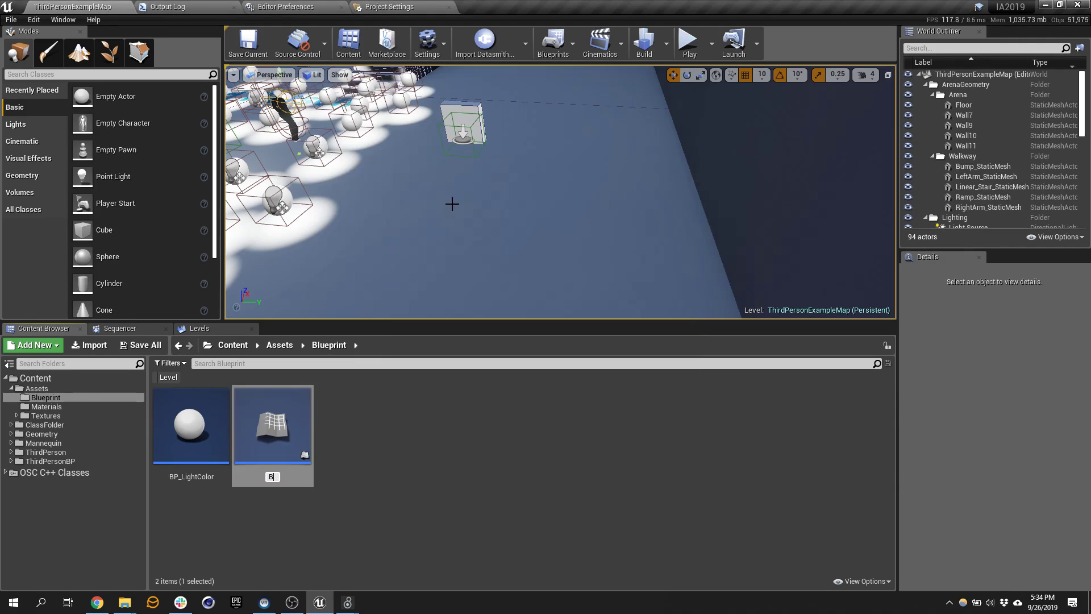
type("P_OSC")
key("Return")
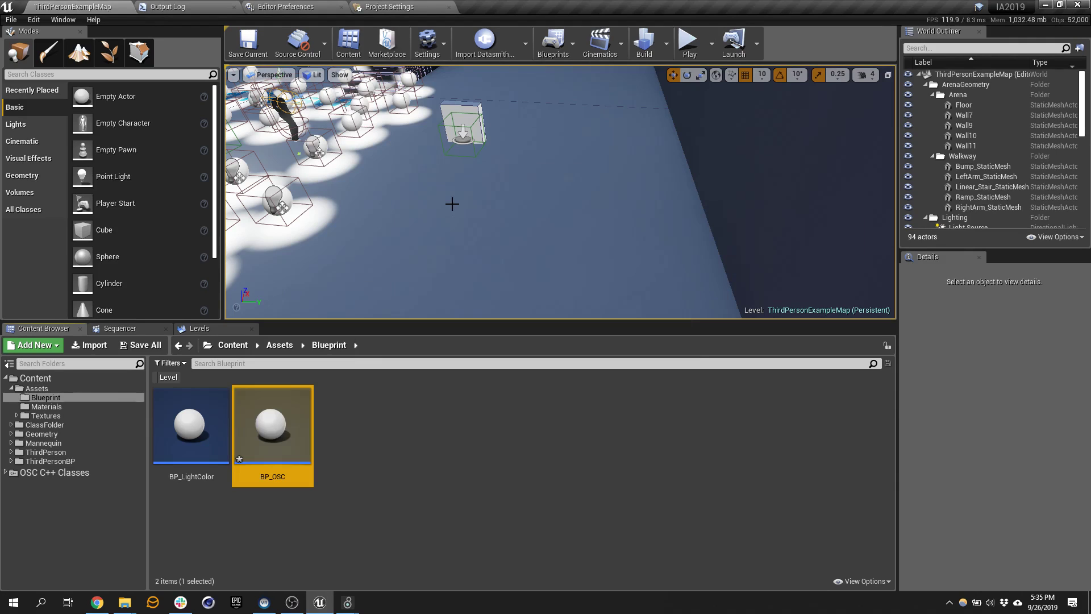
- Open BP_OSC docked in the main editor window, and add an Osc Receiver component to it
double_click(273, 435)
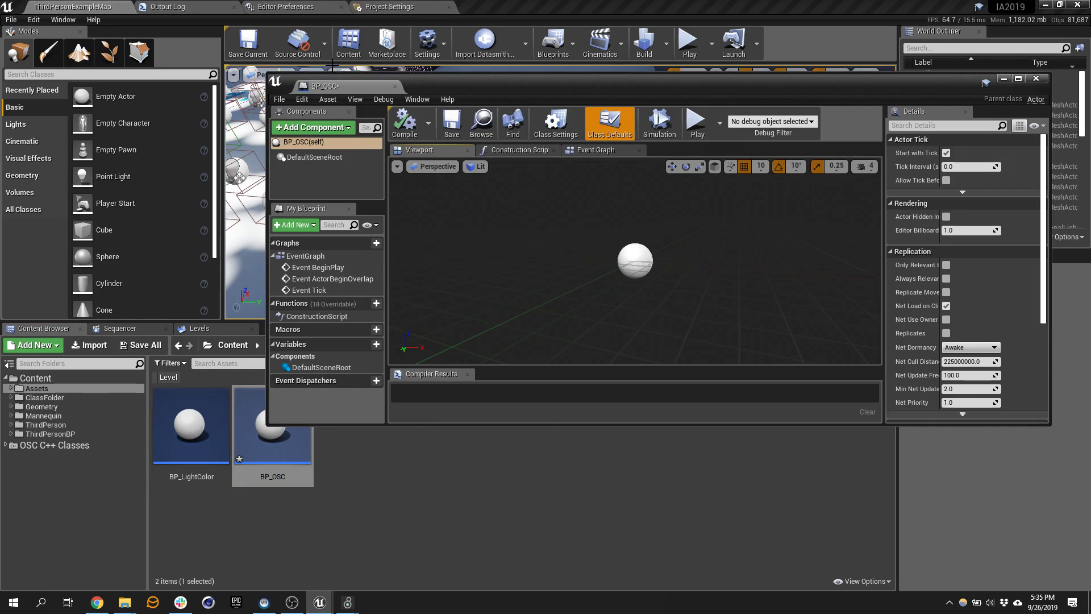
left_click_drag(321, 86, 526, 5)
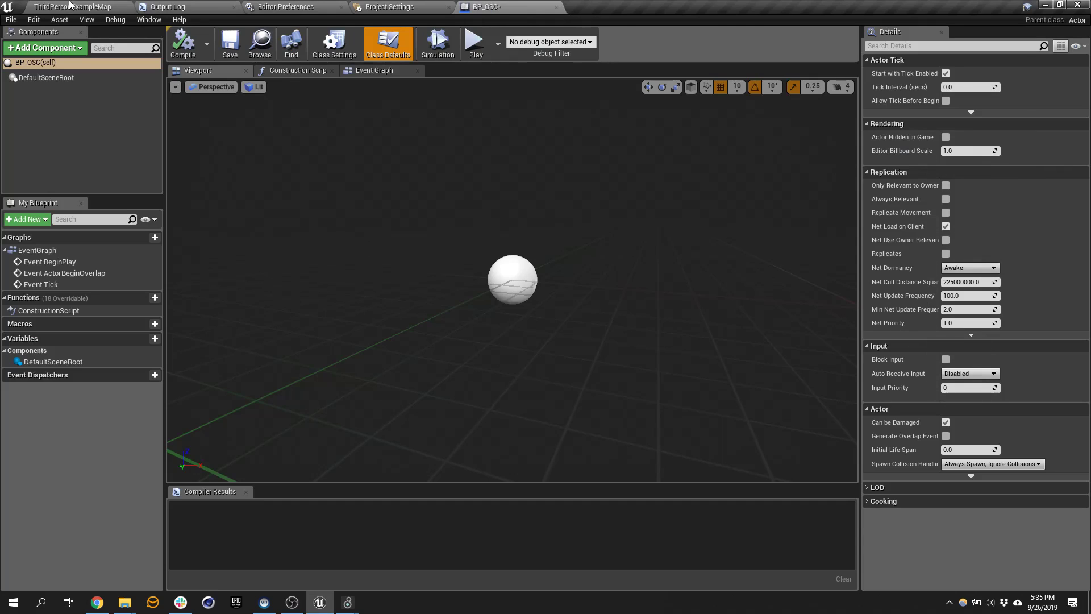
left_click(50, 51)
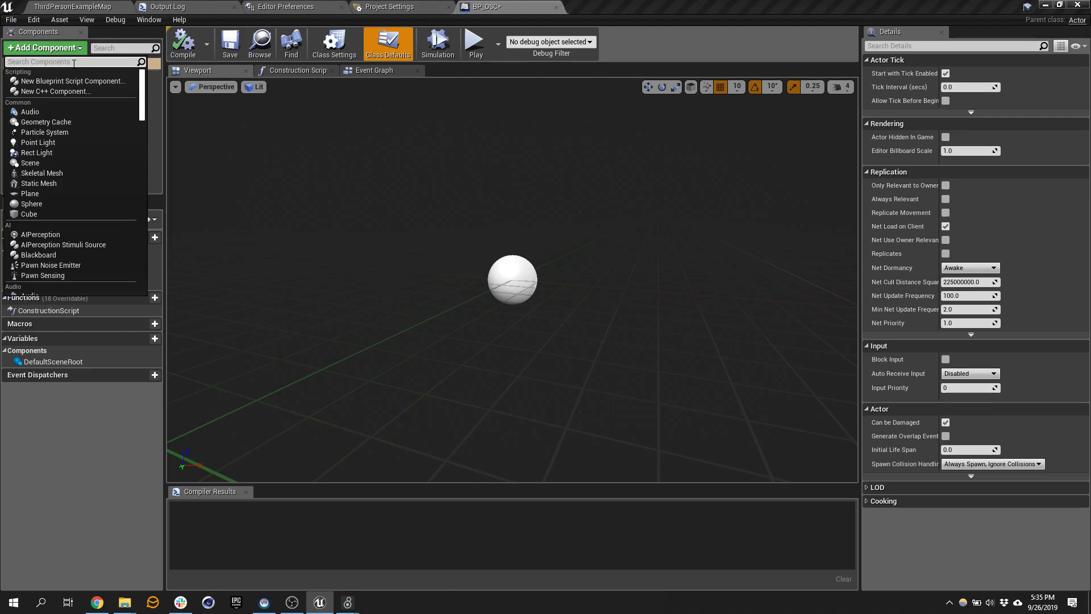
type("osc")
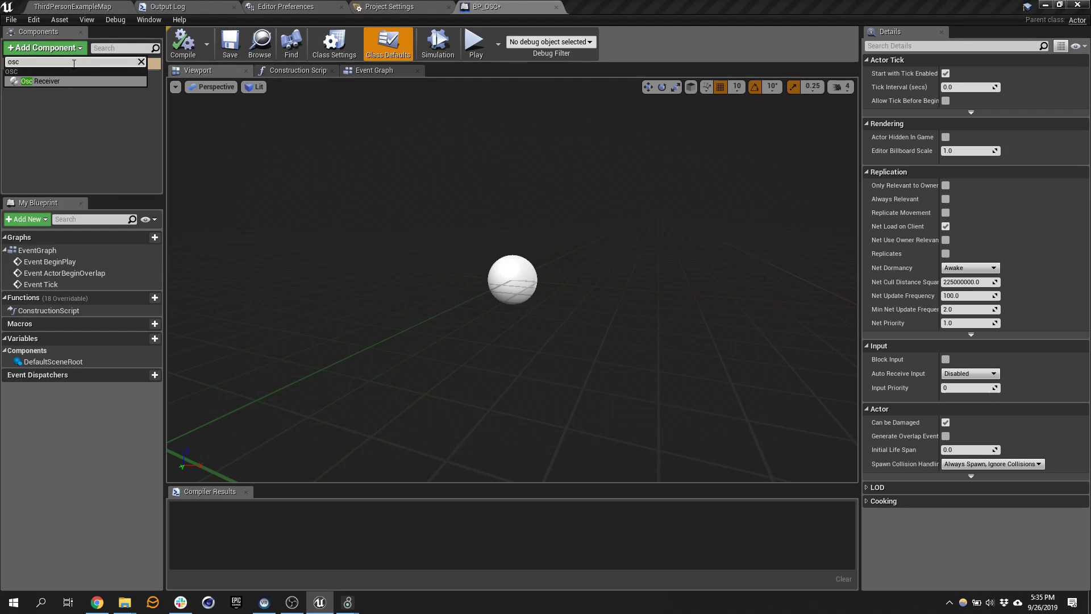
left_click(72, 79)
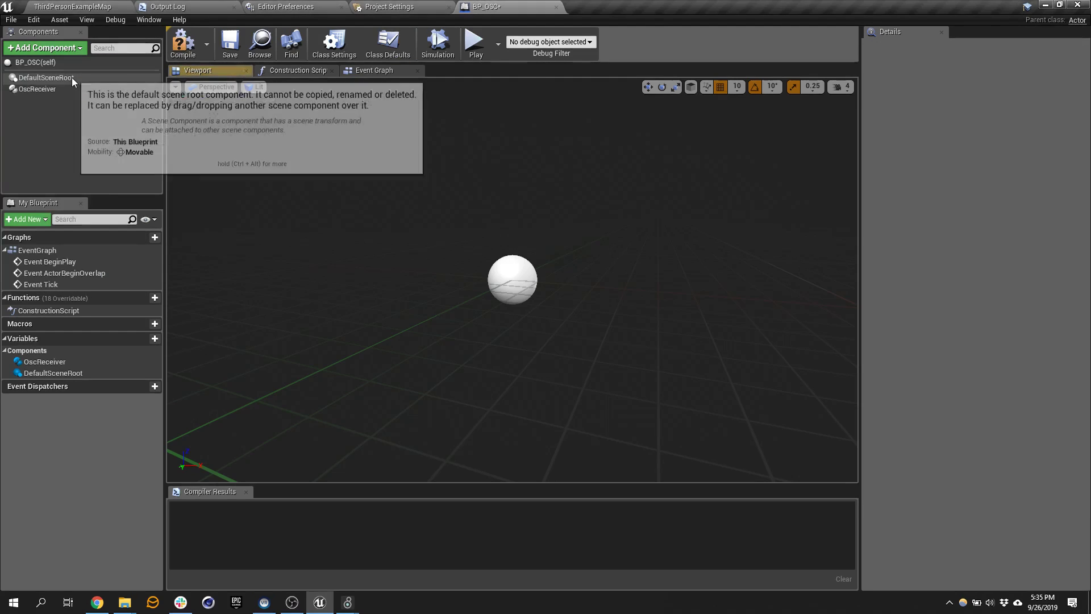
- Add an OnOscReceived event for the OscReceiver component
left_click(59, 91)
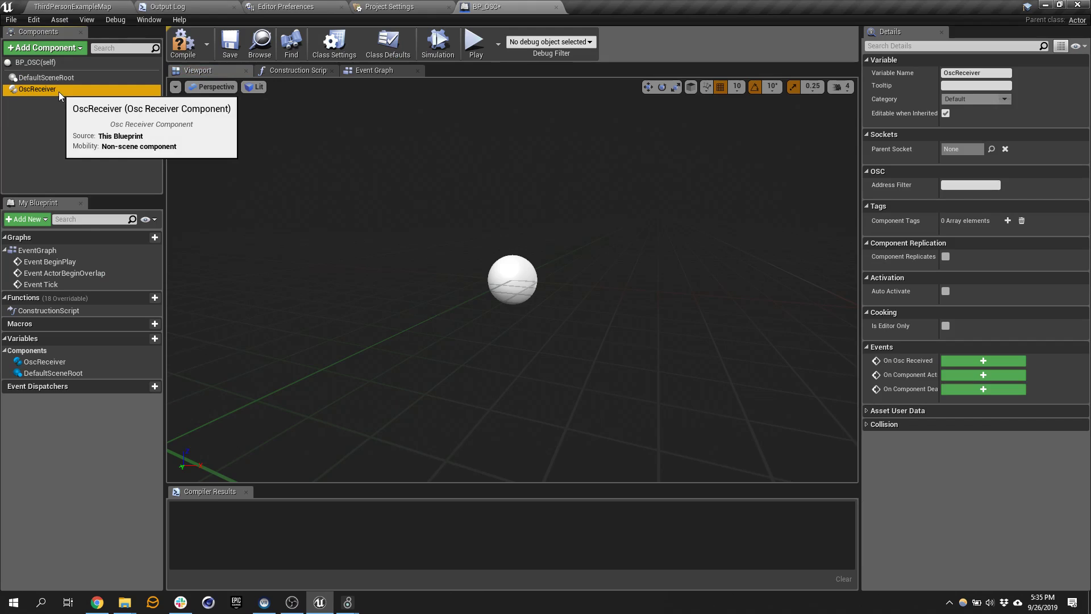
right_click(57, 90)
mouse_move(151, 110)
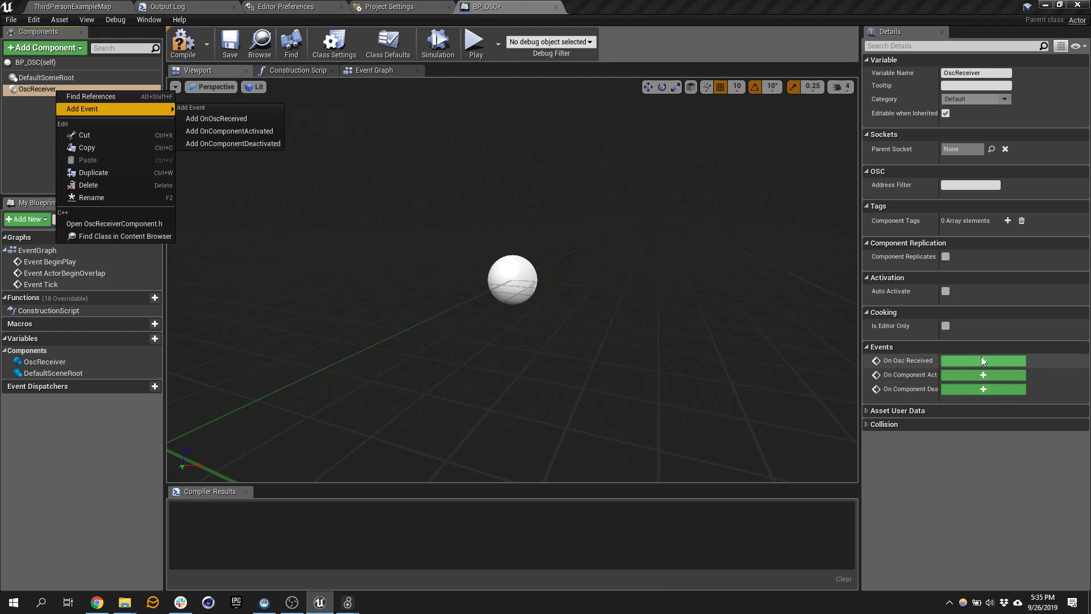
left_click(253, 118)
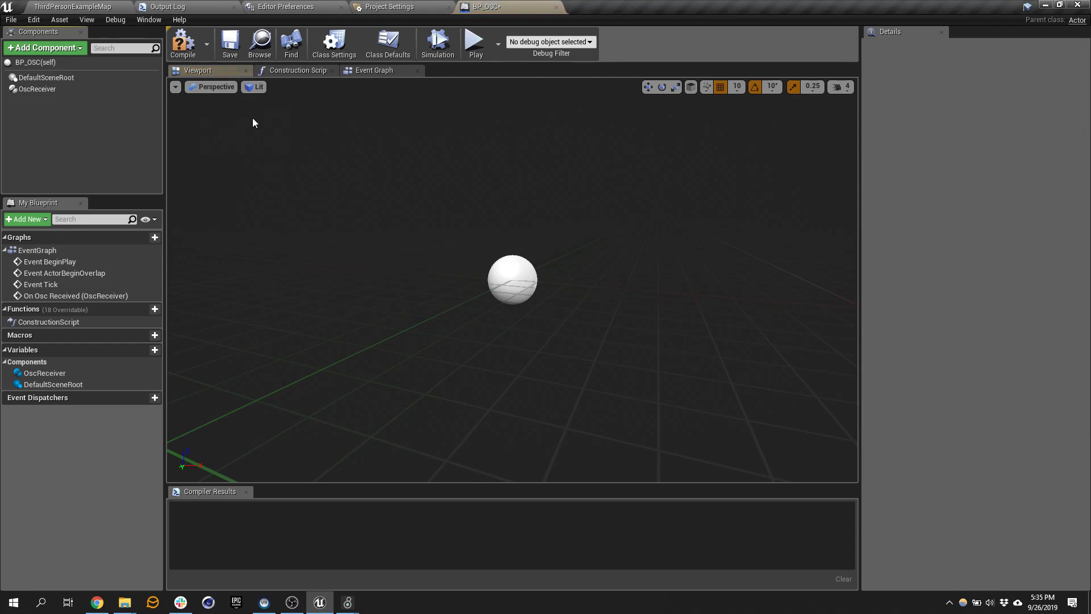
- Review the nodes in BP_OSC's event graph, including On Osc Received, and compile the blueprint
left_click(352, 69)
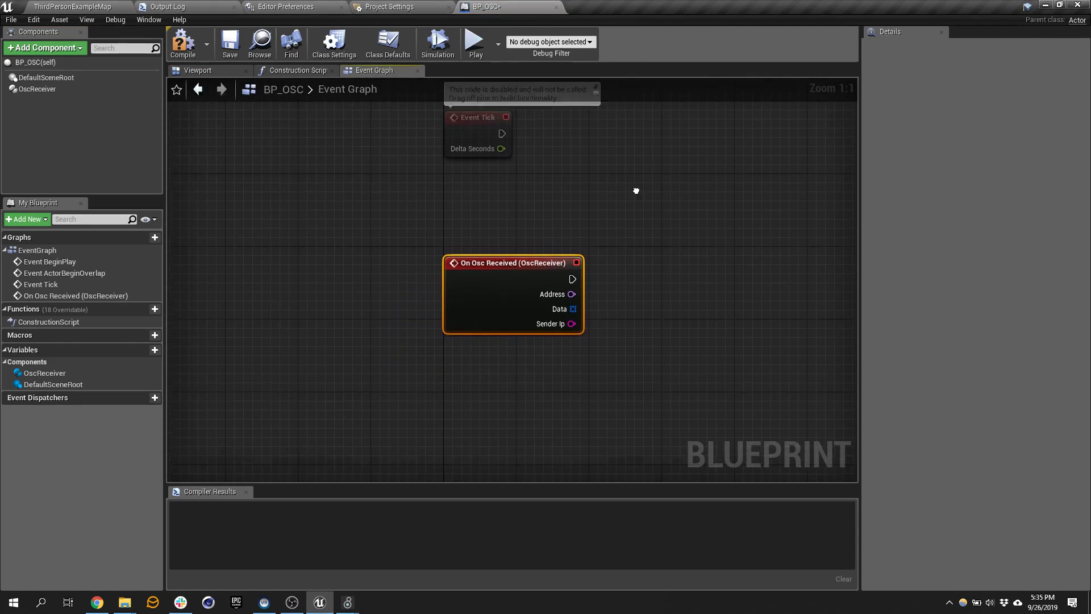
right_click_drag(635, 190, 586, 371)
right_click_drag(515, 207, 513, 235)
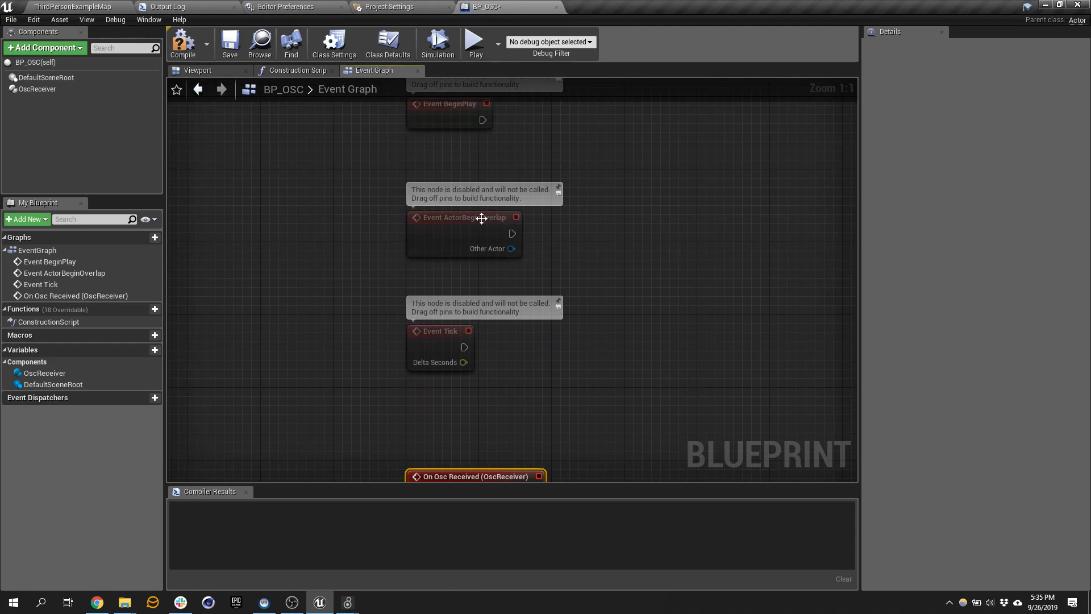
right_click_drag(498, 127, 491, 159)
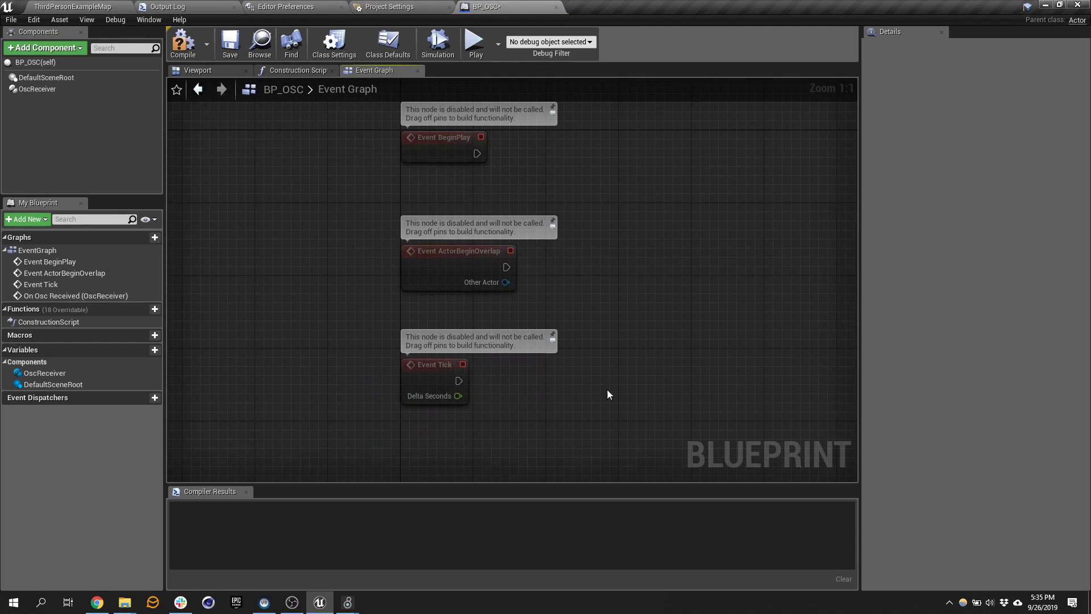
right_click_drag(606, 390, 609, 238)
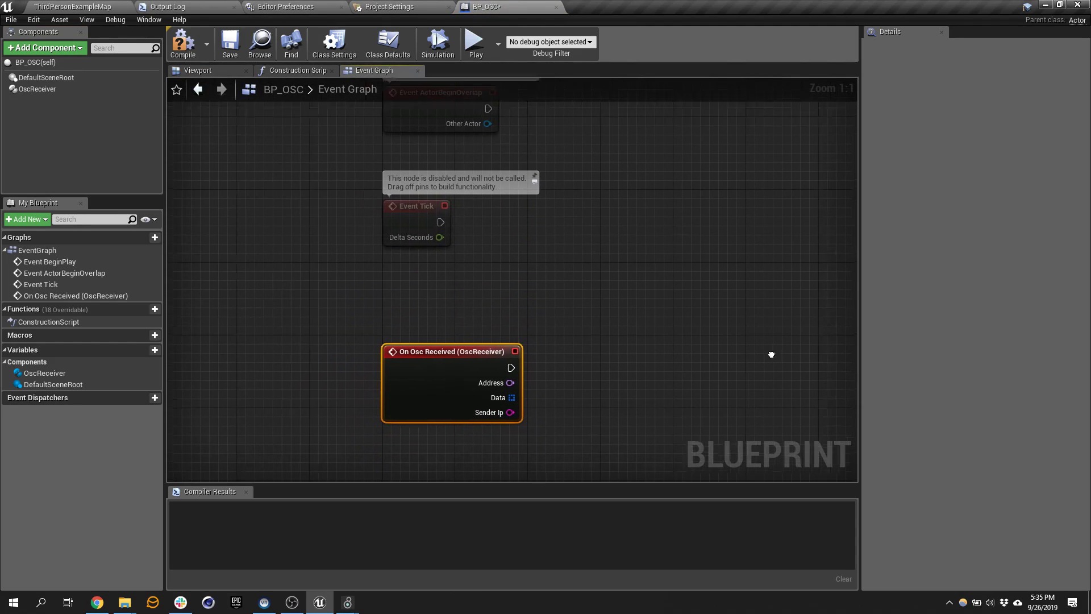
right_click_drag(770, 358, 670, 311)
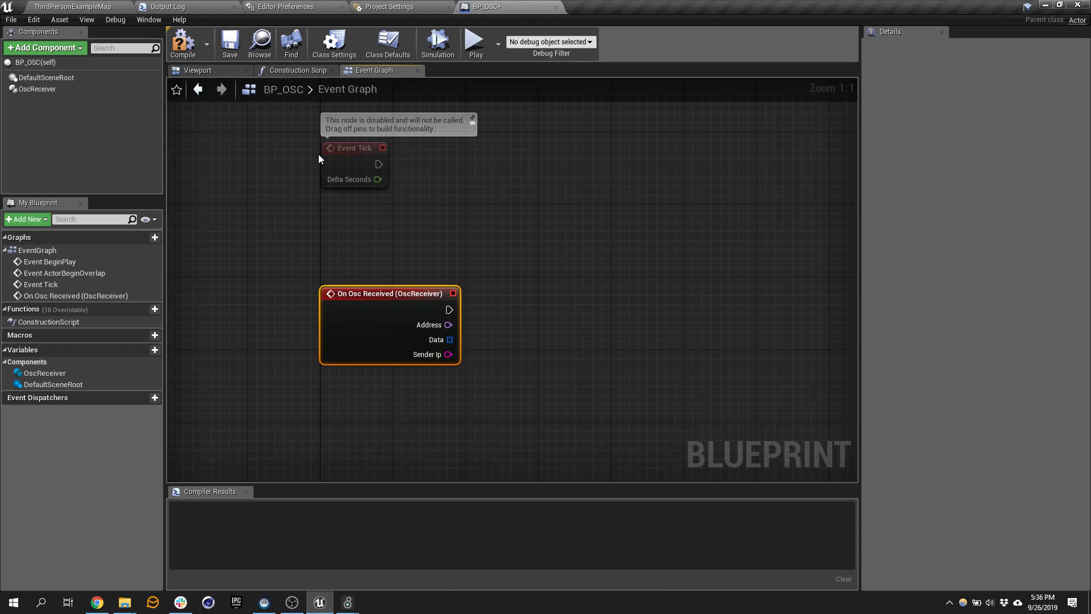
left_click(177, 44)
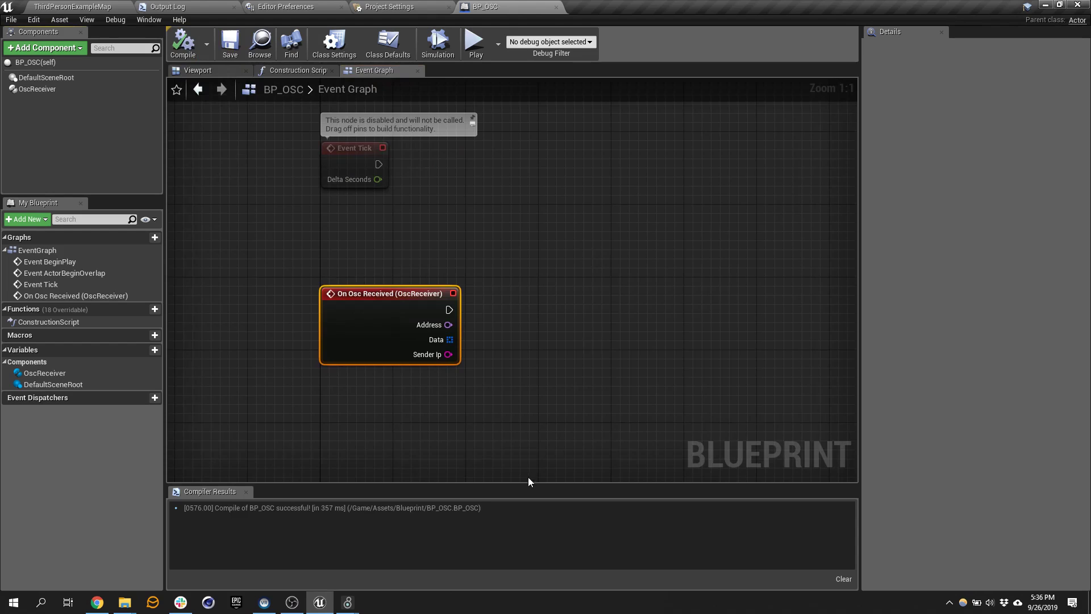
- Switch to the Max patcher, unlock the patch, and move udpsend localhost 8888 well below its number box to make room between them
mouse_move(348, 603)
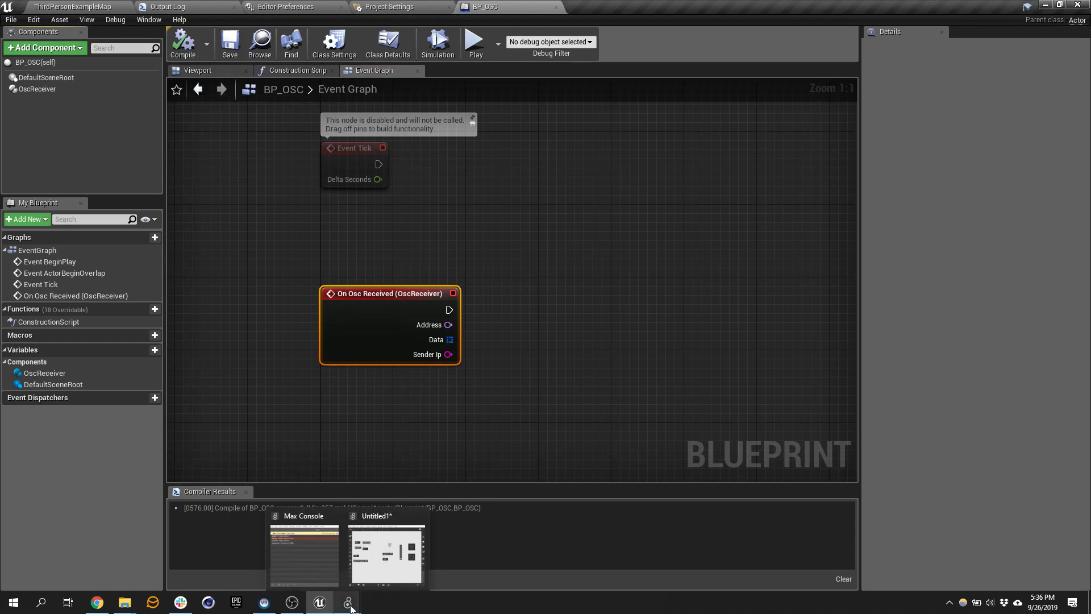
left_click(386, 582)
left_click_drag(681, 105, 739, 46)
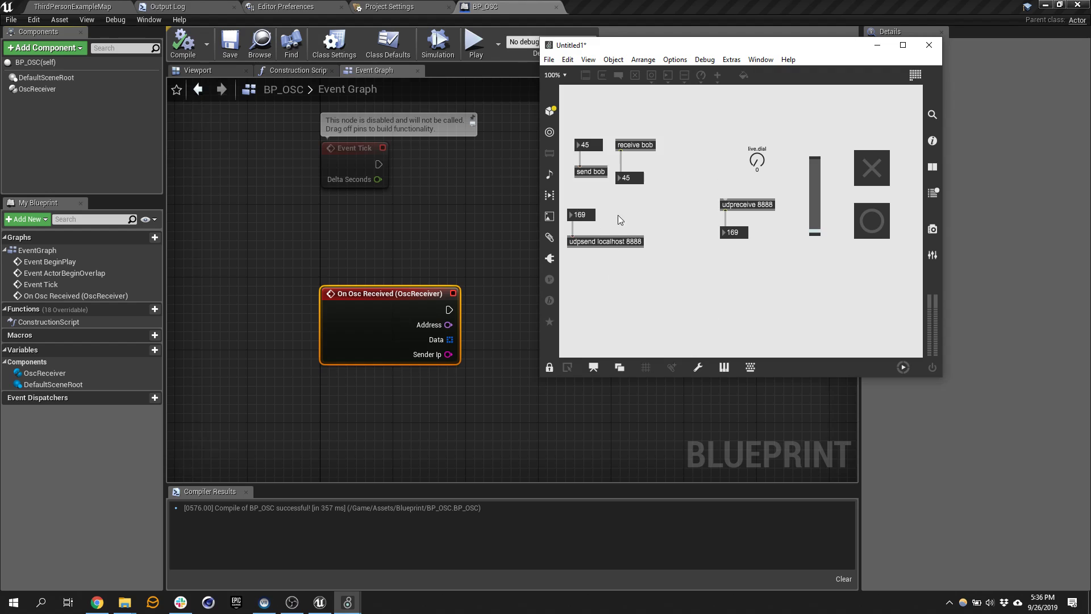
key("ctrl+e")
left_click_drag(585, 202, 648, 311)
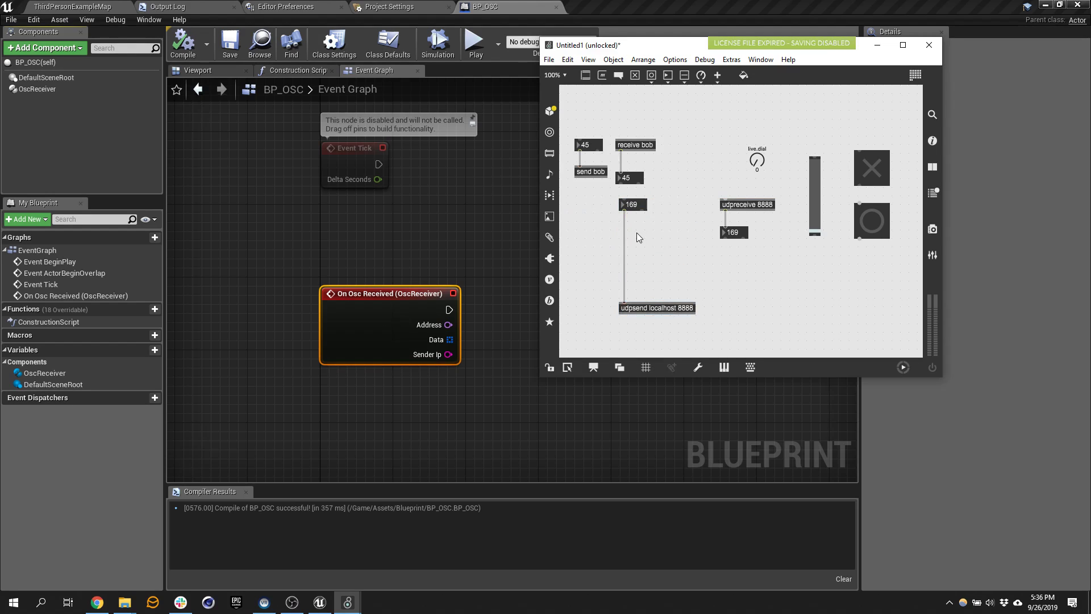
- Add a "preprend /bill" object between the number box and the udpsend object, with the patch enlarged to 200% and its window widened
type("nprepre")
key("ctrl+equal")
key("ctrl+equal")
key("ctrl+equal")
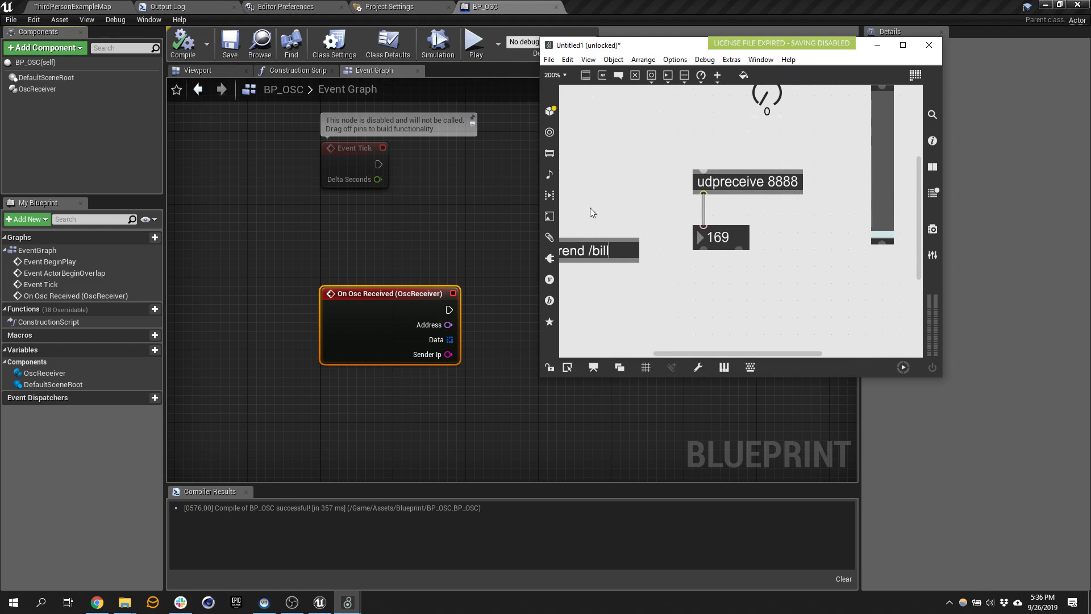
right_click(685, 196)
left_click(748, 321)
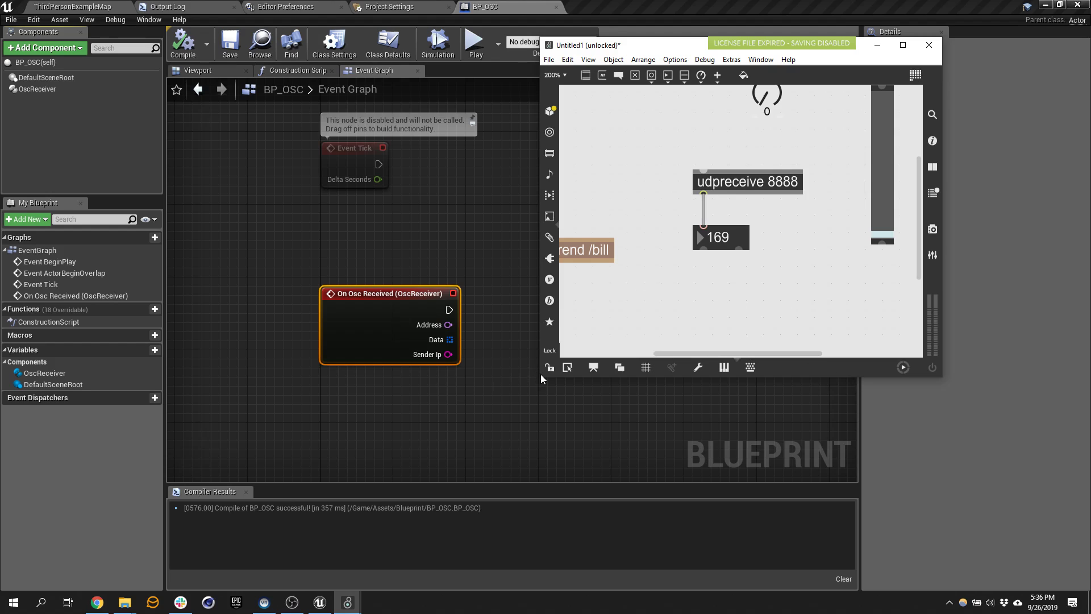
left_click_drag(539, 375, 299, 376)
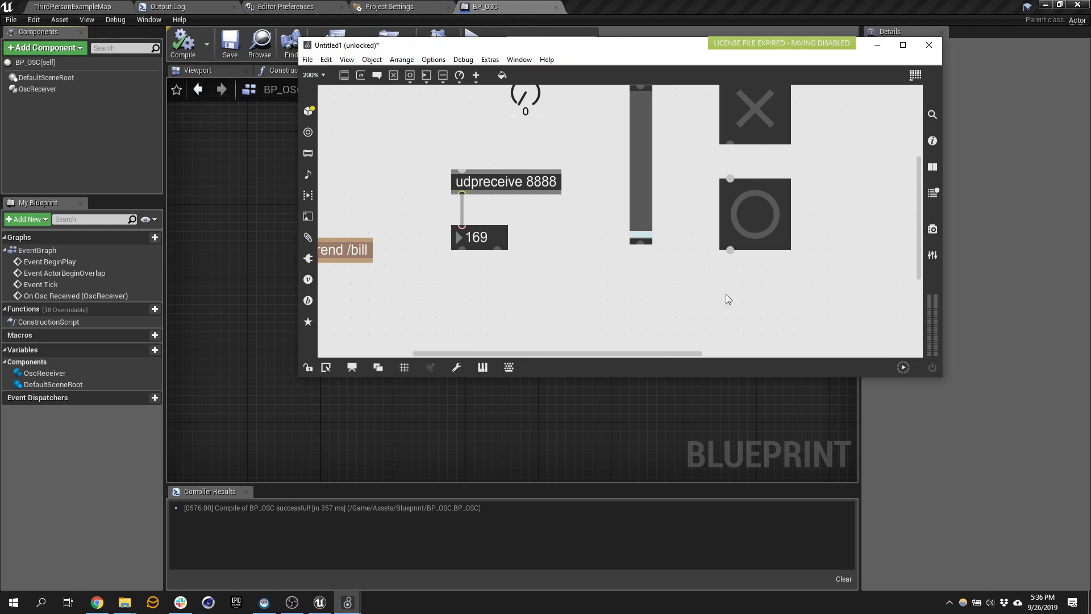
left_click_drag(650, 351, 555, 351)
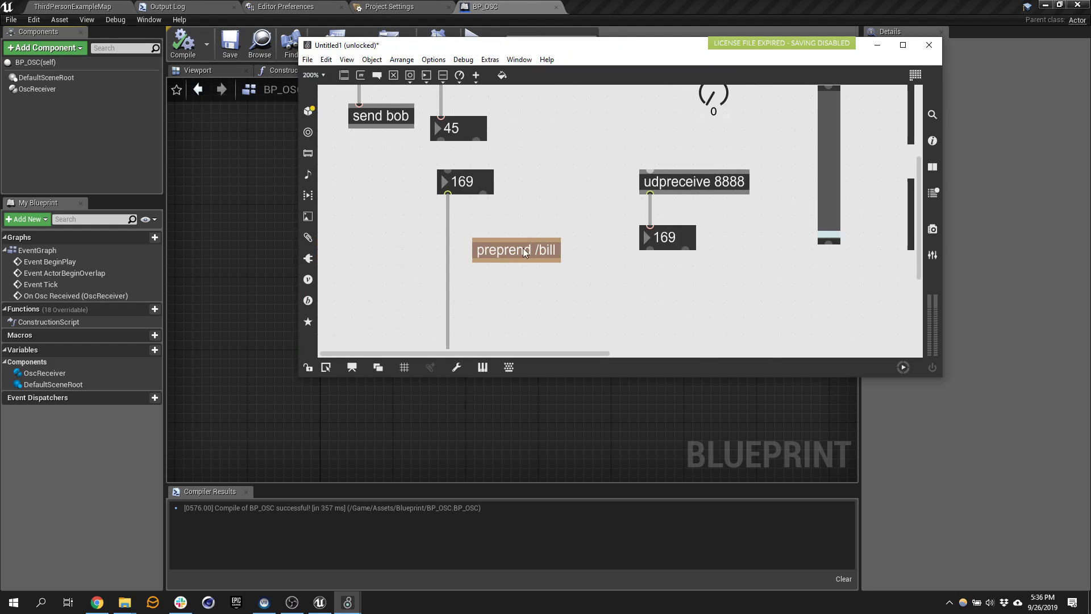
- Correct the misspelled prepend object so it reads "prepend /bill"
double_click(522, 253)
left_click(509, 251)
key("BackSpace")
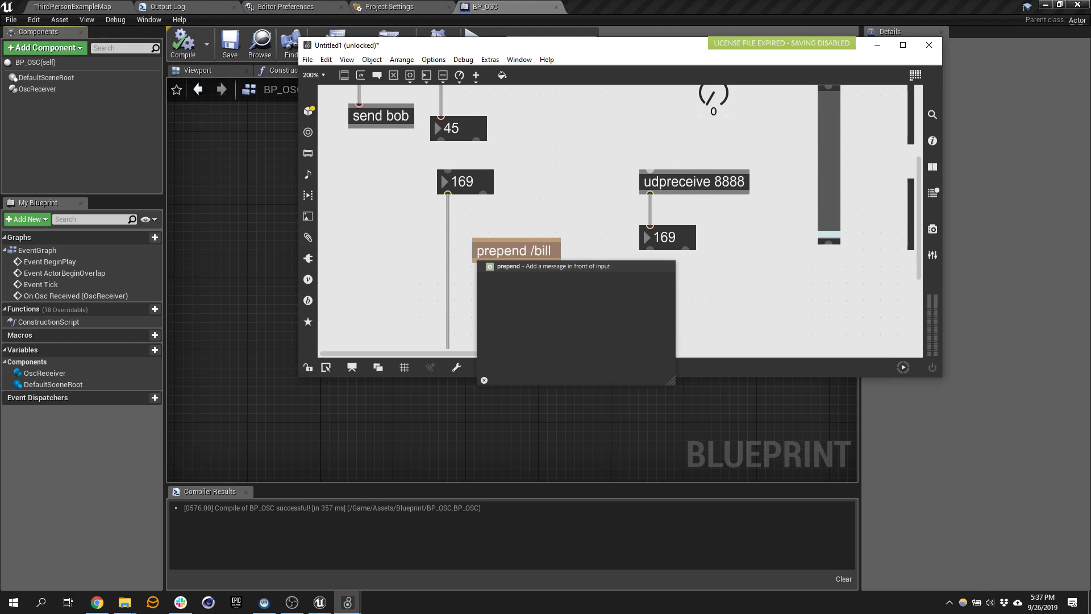
left_click(584, 214)
- Replace the direct cord from the number box to udpsend localhost 8888 with connections through prepend /bill, and align prepend between them
left_click(448, 279)
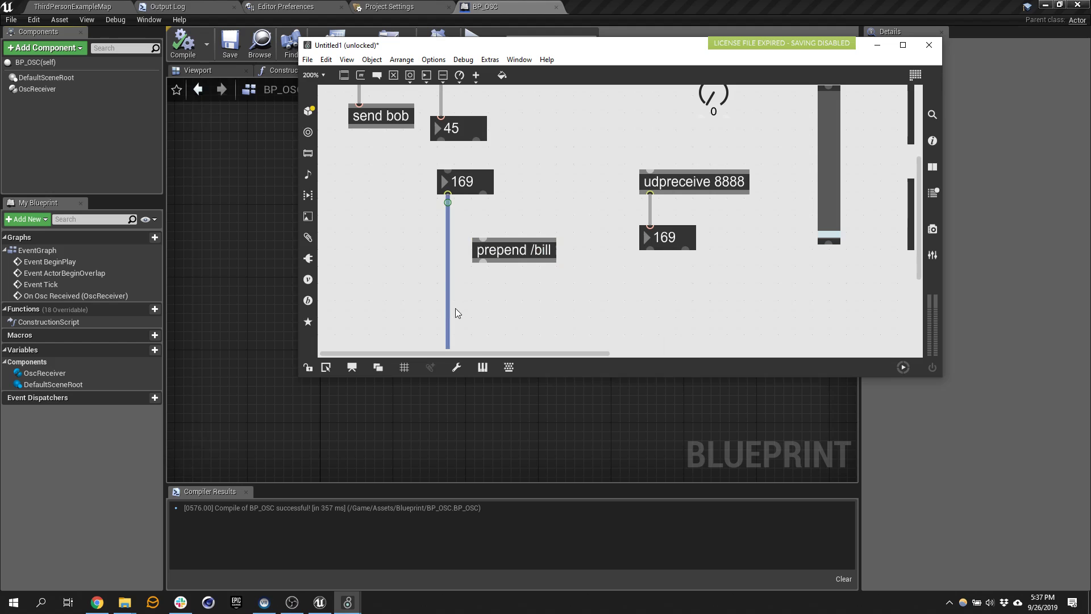
scroll(484, 313, "down", 2)
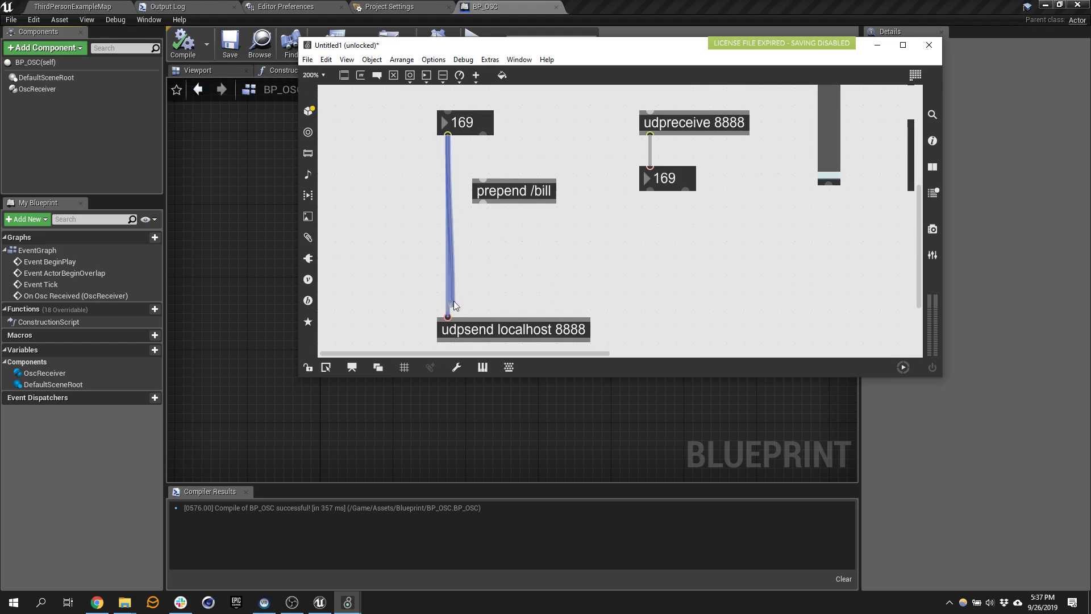
mouse_move(449, 311)
left_mouse_down()
mouse_move(483, 180)
mouse_move(448, 318)
left_mouse_up()
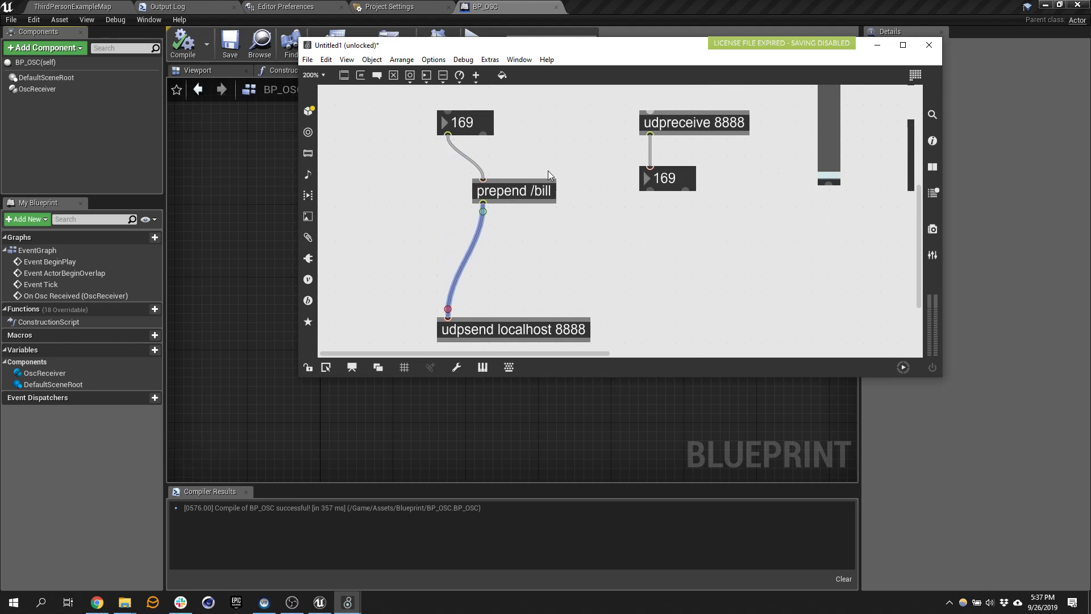
left_click_drag(523, 190, 499, 207)
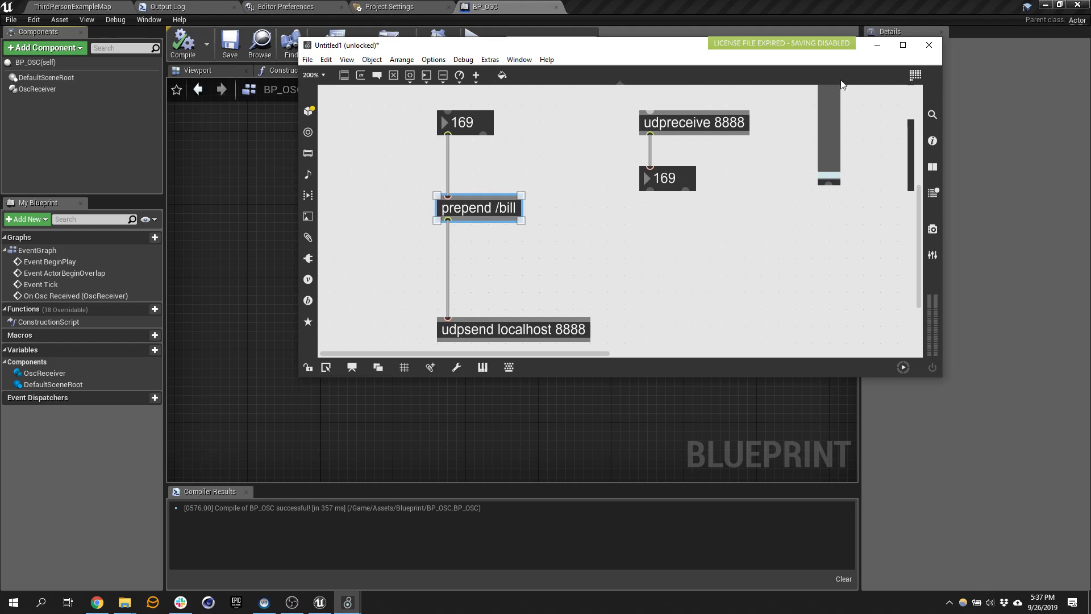
- Show the Max console beside the patch, reposition the patcher window so it fits, and clear the console's messages
left_click_drag(647, 47, 597, 45)
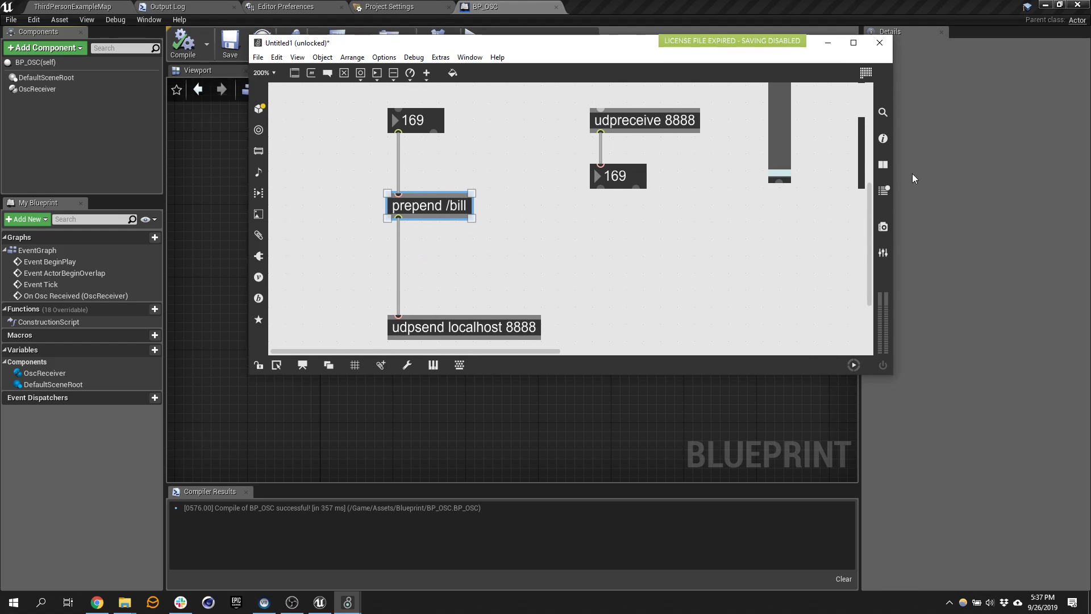
left_click(882, 191)
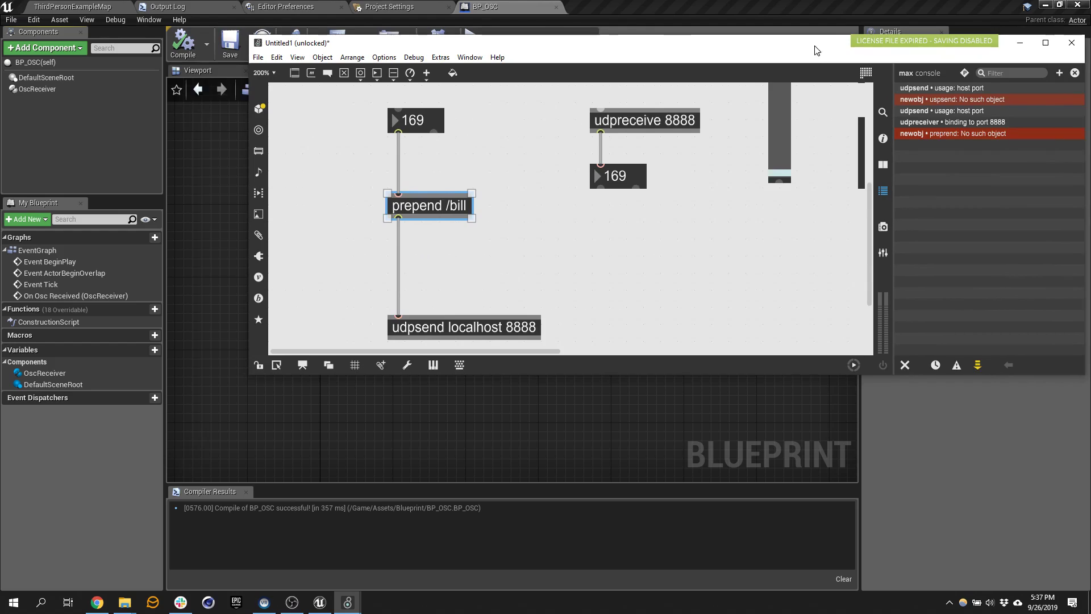
left_click_drag(818, 47, 742, 69)
left_click(808, 213)
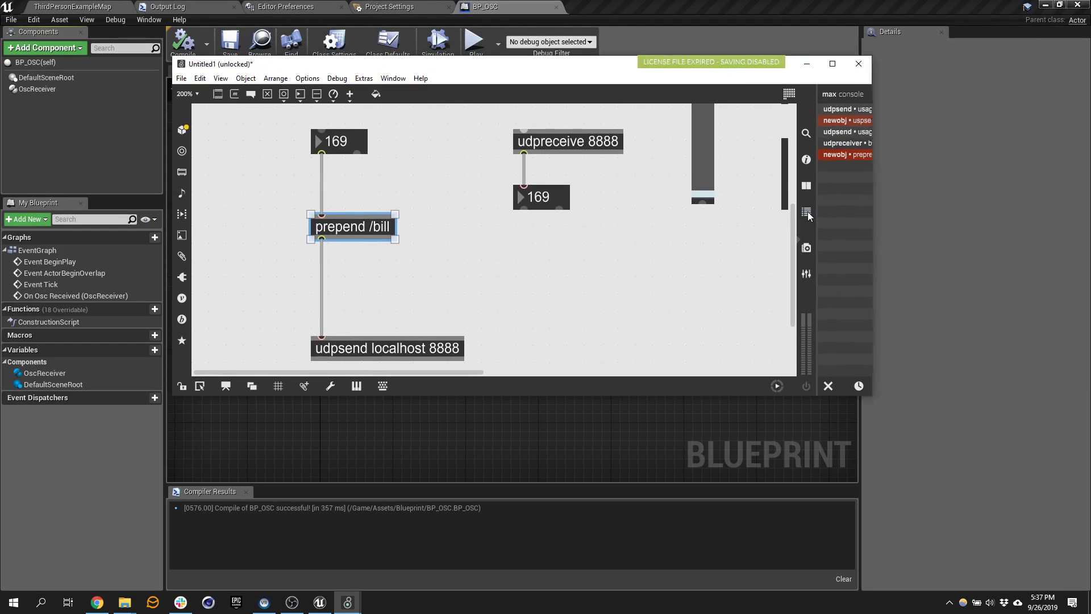
left_click(808, 213)
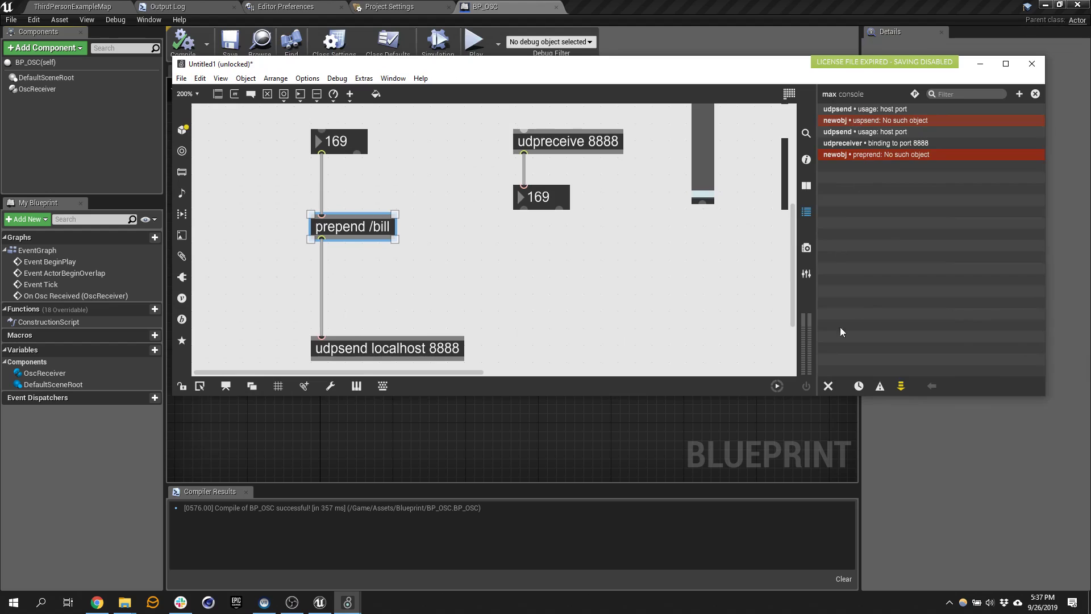
left_click(827, 385)
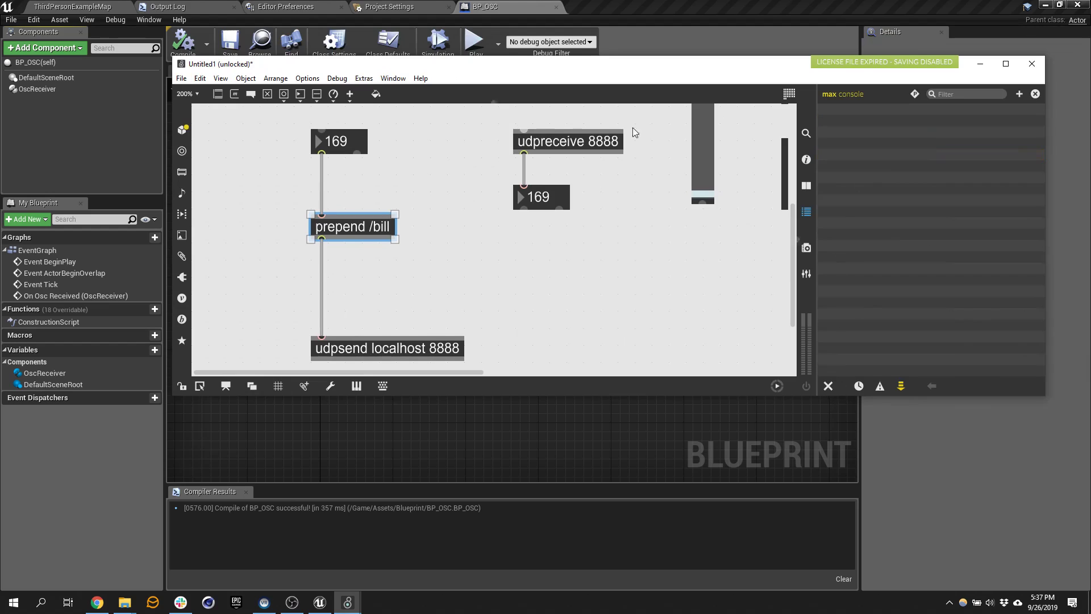
- Add a "print" object below prepend /bill and connect prepend's output to it
left_click(352, 275)
type("n")
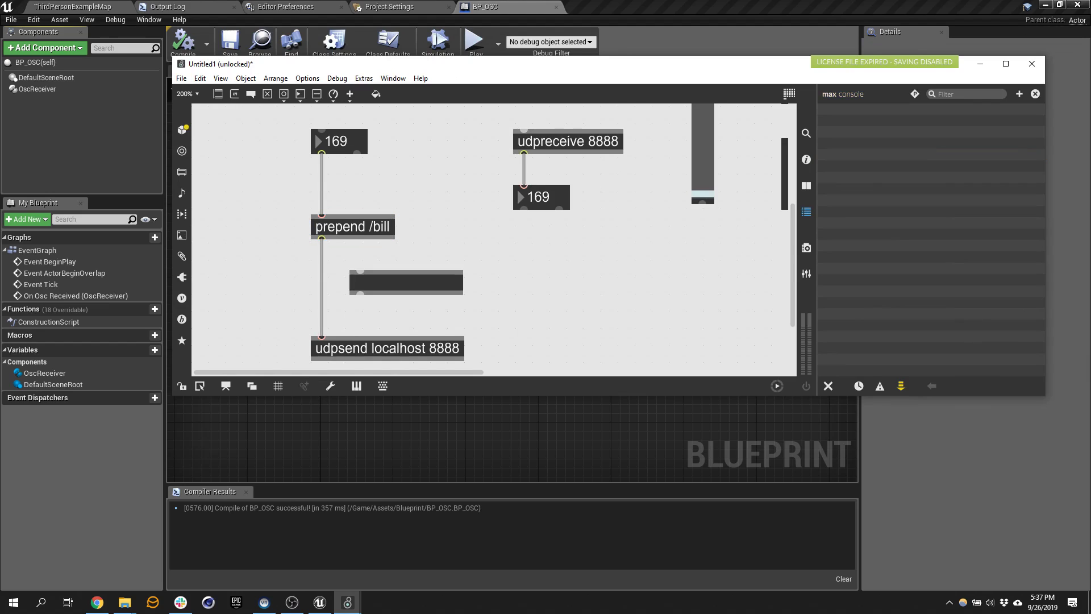
type("print")
key("Return")
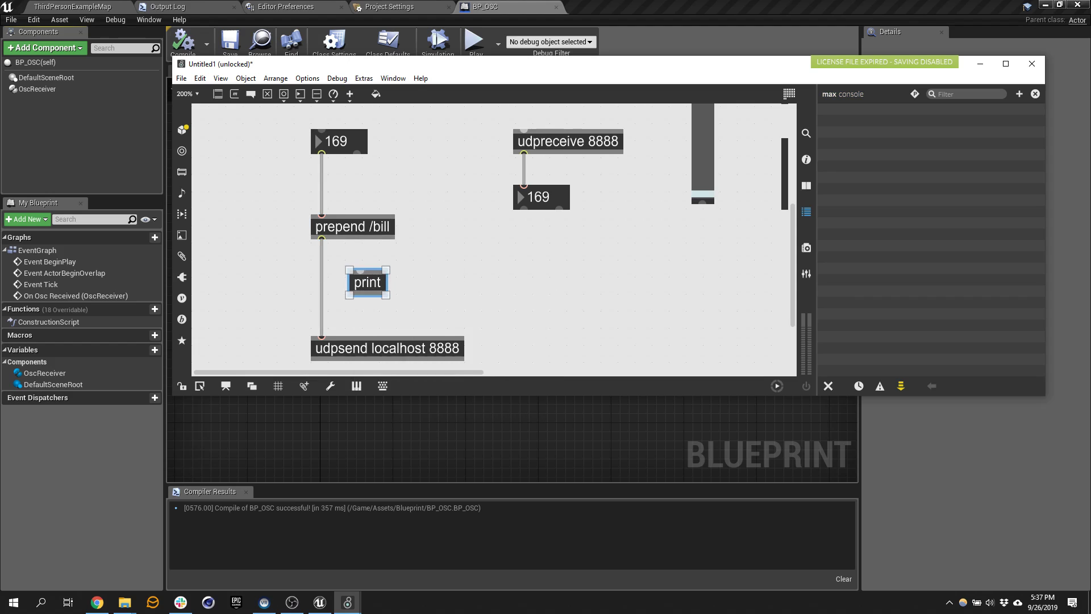
left_click_drag(322, 238, 360, 270)
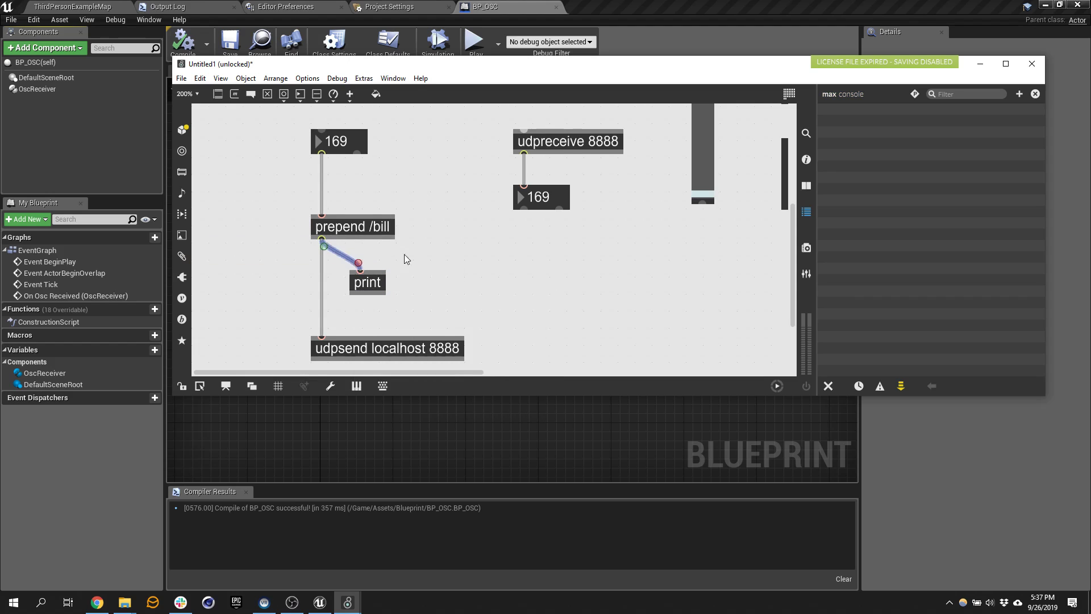
- Vary the number box's value to check the printed /bill messages, temporarily disconnecting udpreceive 8888 from its number box
mouse_move(348, 148)
left_mouse_down()
mouse_move(348, 138)
mouse_move(365, 149)
left_mouse_up()
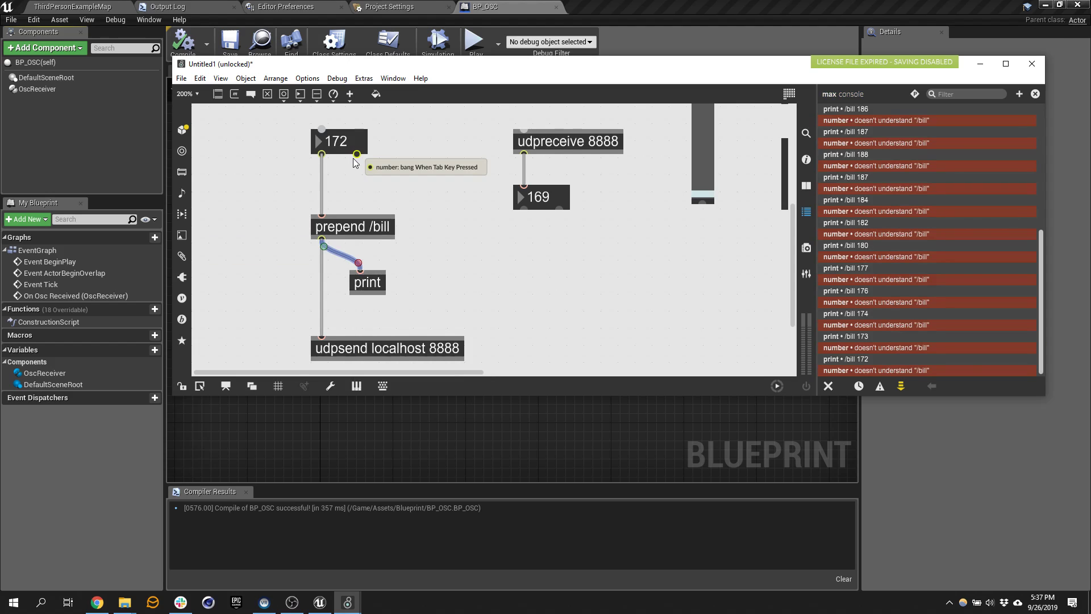
scroll(409, 250, "down", 1)
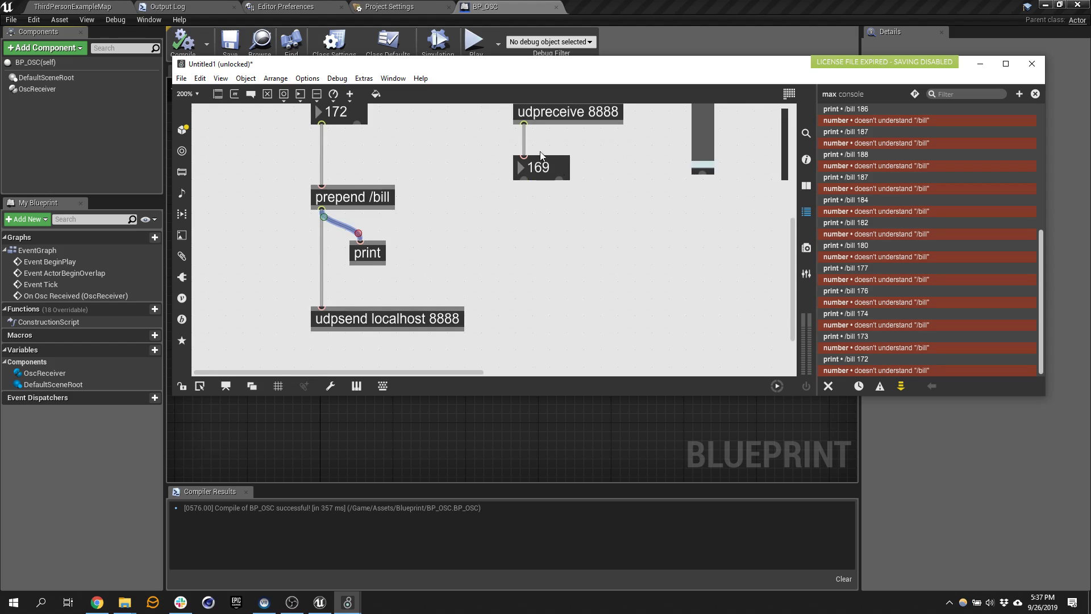
left_click(524, 142)
key("Delete")
scroll(358, 151, "up", 1)
left_click_drag(348, 149, 348, 147)
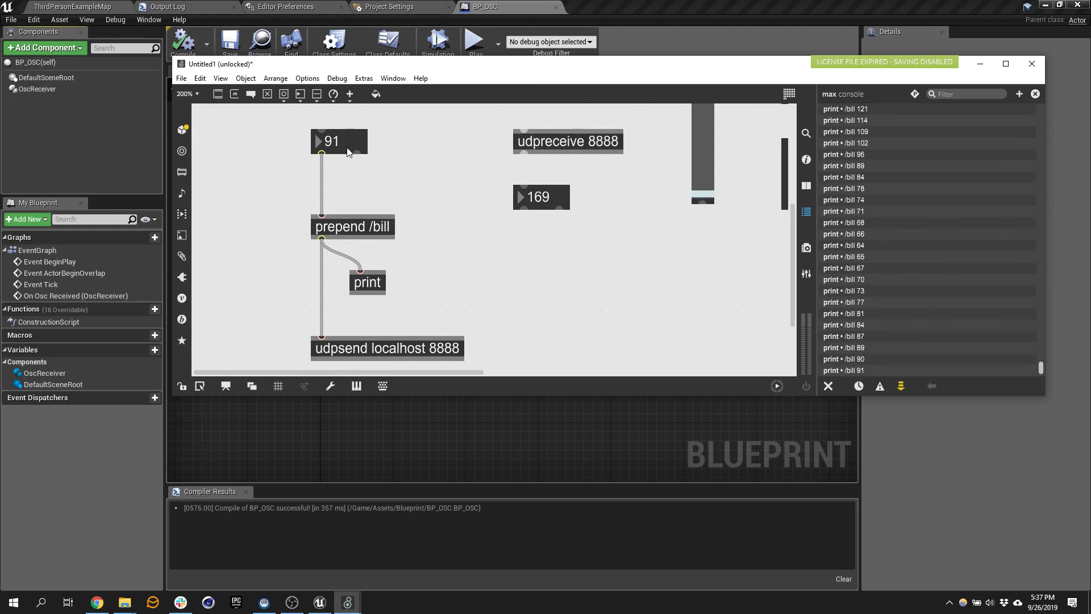
key("ctrl+z")
- Cut prepend /bill and print from the patch, and reconnect the number box directly to udpsend localhost 8888, moved up beneath it
left_click_drag(274, 203, 476, 316)
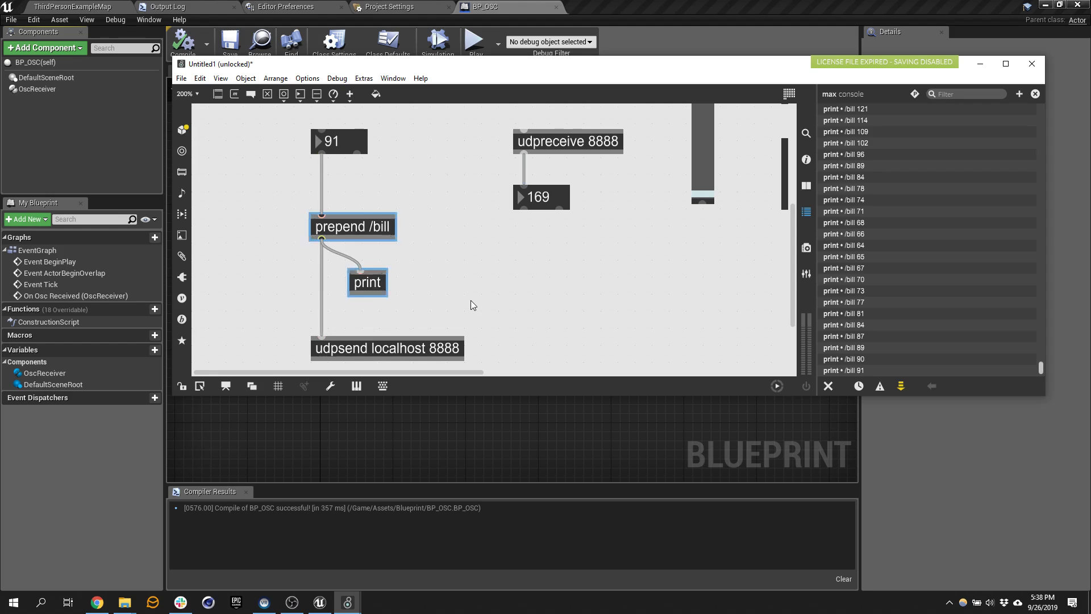
key("Delete")
left_click_drag(378, 347, 375, 191)
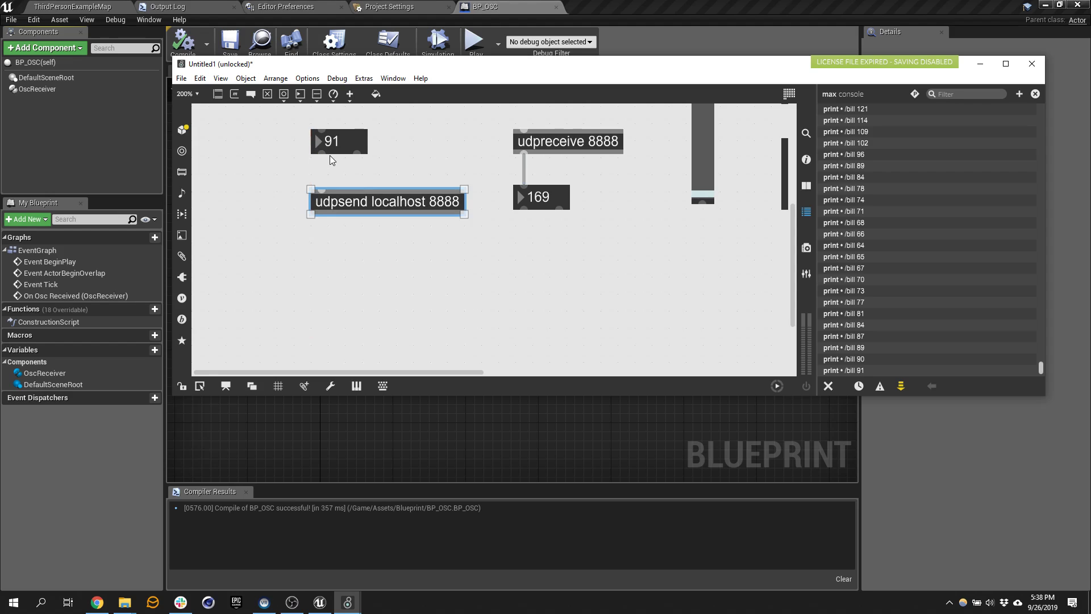
left_click_drag(321, 152, 323, 190)
- Move the udpsend and udpreceive 8888 groups together slightly left and down, beneath the send bob and receive bob objects
scroll(468, 161, "down", 1)
scroll(540, 143, "up", 3)
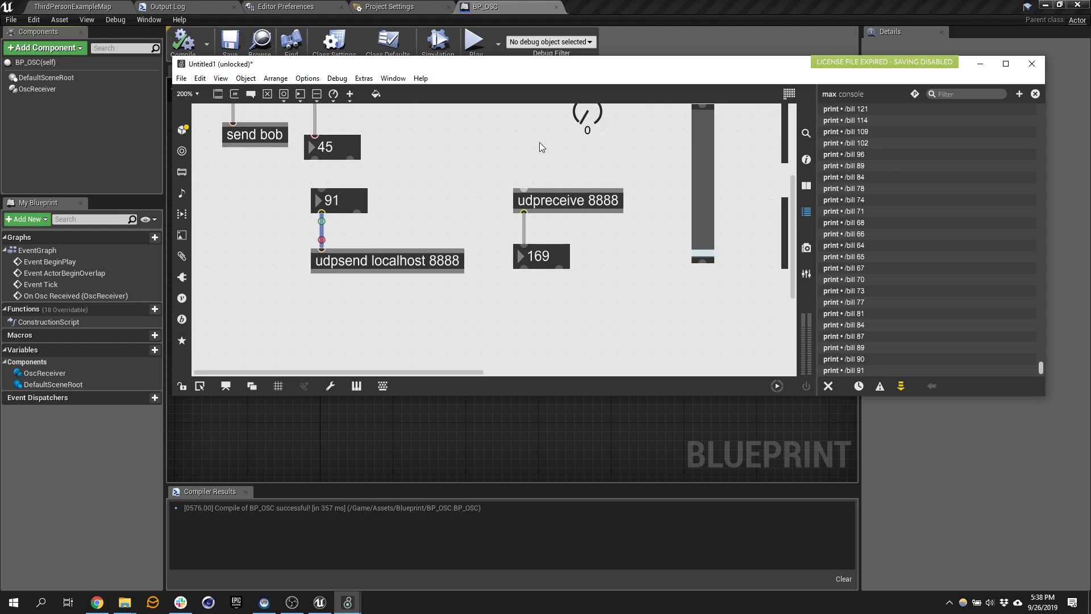
key("ctrl+minus")
key("ctrl+minus")
key("ctrl+minus")
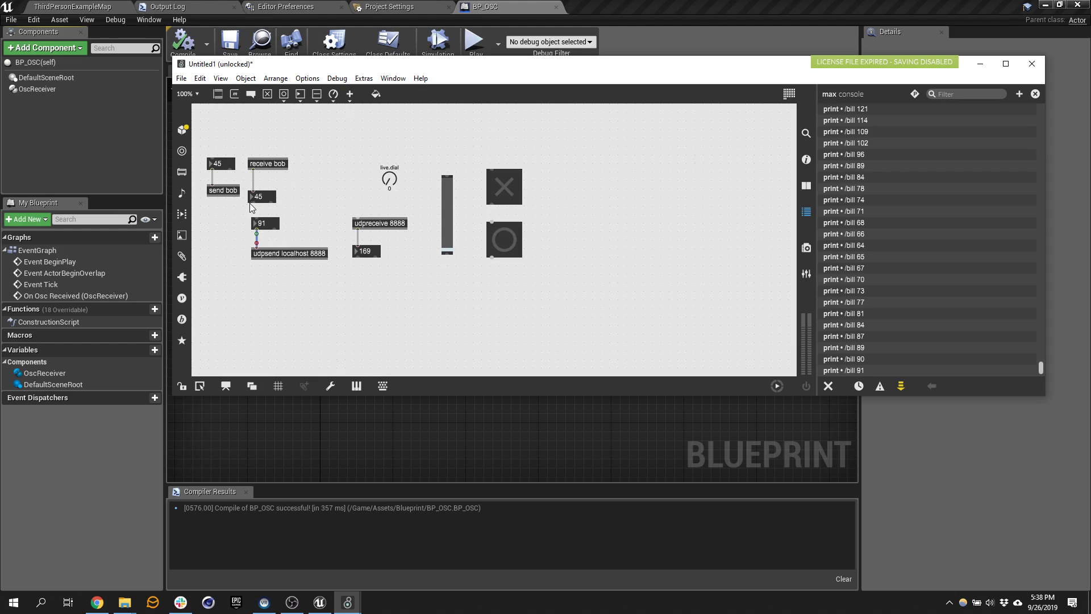
left_click_drag(250, 203, 380, 271)
left_click_drag(384, 220, 347, 222)
left_click(588, 147)
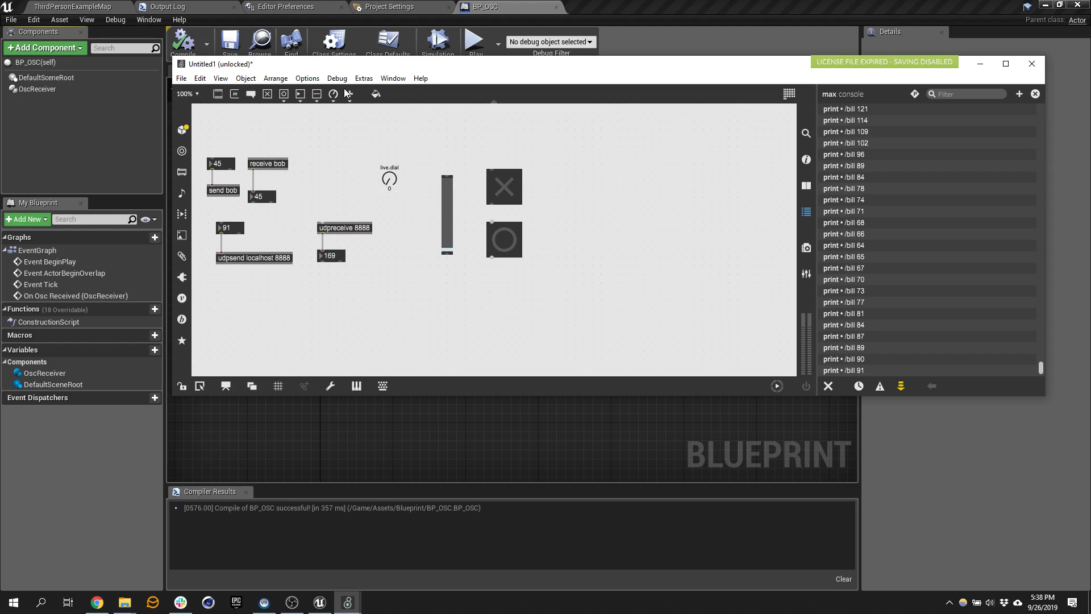
- Add a floating-point number box in the empty area beyond the toggle and button, and adjust its value to -0.055
left_click(299, 100)
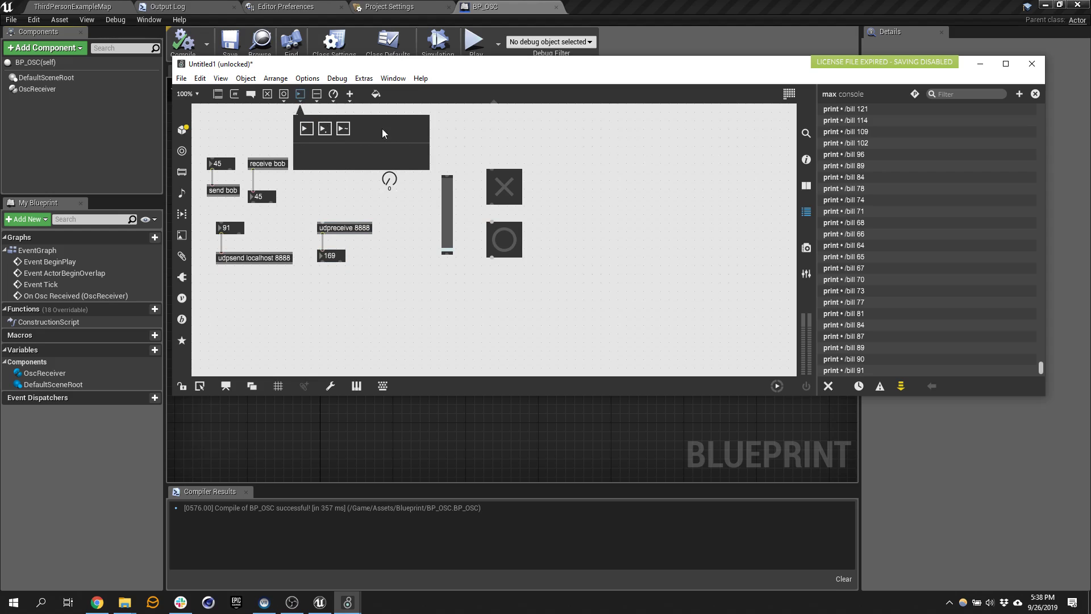
left_click(327, 128)
left_click(609, 159)
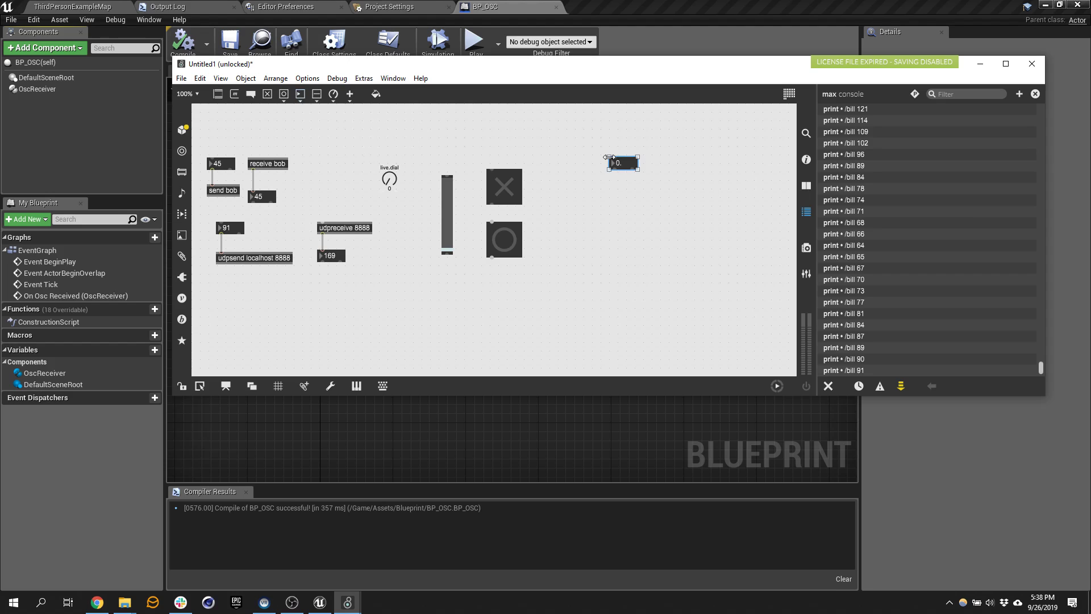
left_click(619, 198)
left_click_drag(633, 164, 635, 105)
left_click_drag(623, 163, 623, 168)
left_click_drag(632, 165, 634, 161)
- Paste prepend /bill and print near the float number box, place print off to the side, and connect the number box to prepend
key("ctrl+v")
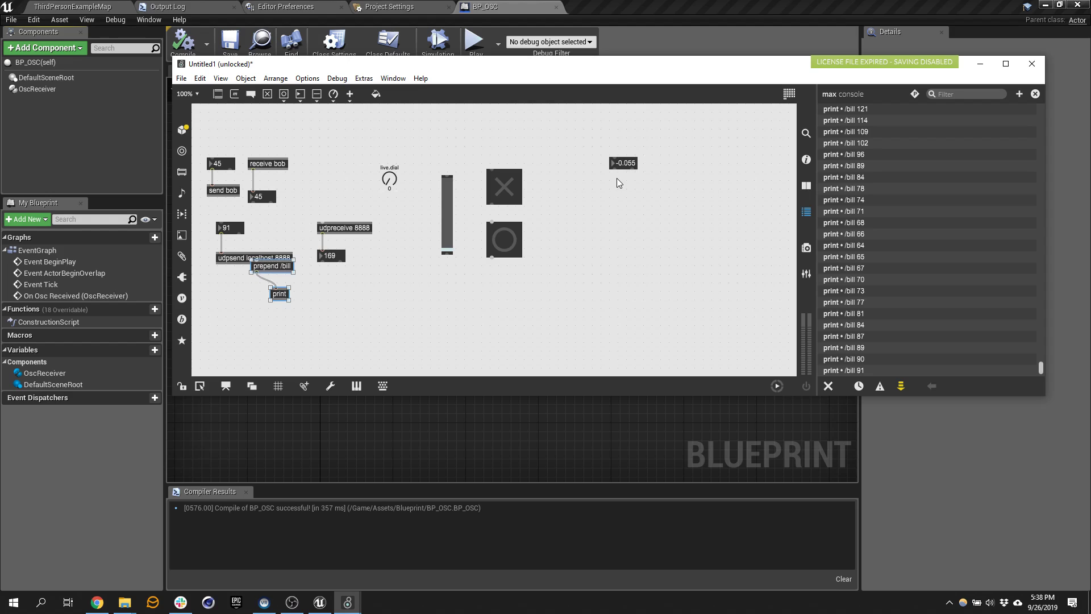
key("ctrl+v")
key("Delete")
left_click_drag(278, 267, 637, 200)
left_click_drag(276, 295, 725, 219)
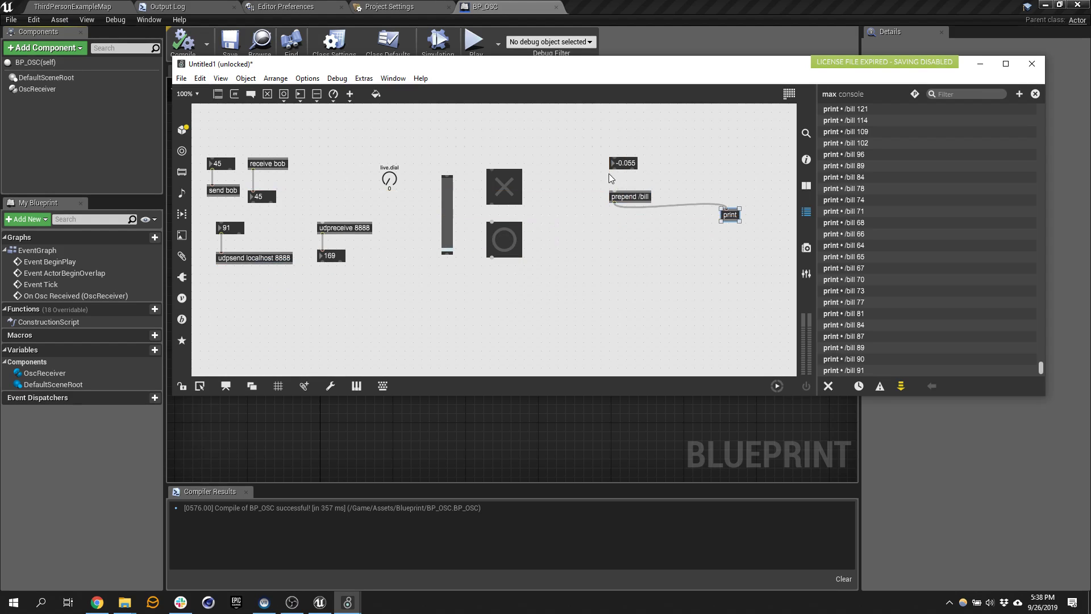
left_click_drag(613, 169, 630, 195)
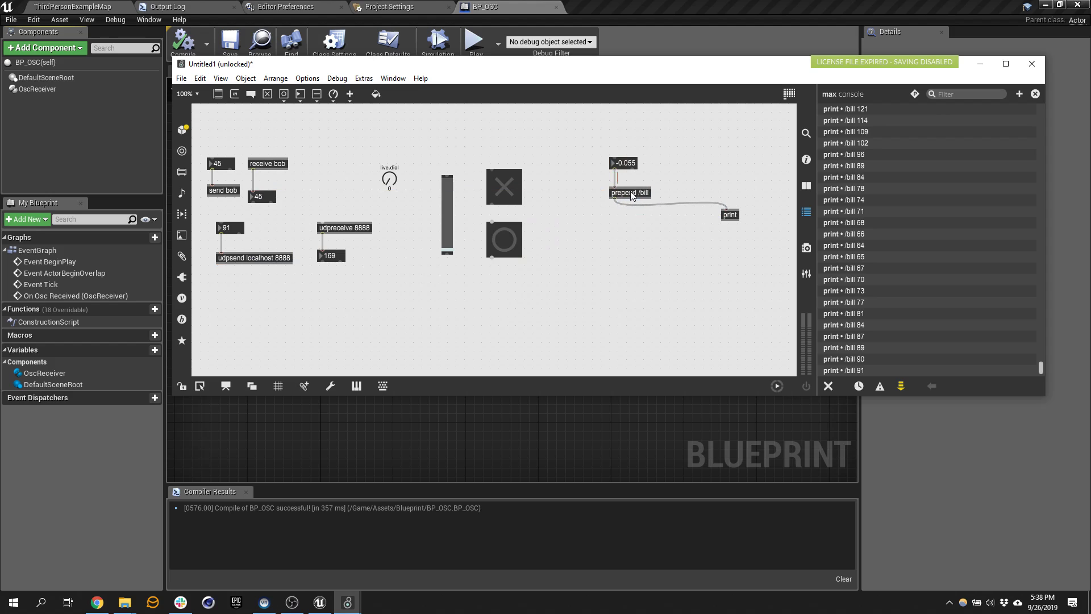
- Add a "udpsend localhost 8000" object below prepend /bill, connect prepend's output to it, and lock the patch
left_click(627, 236)
type("nu")
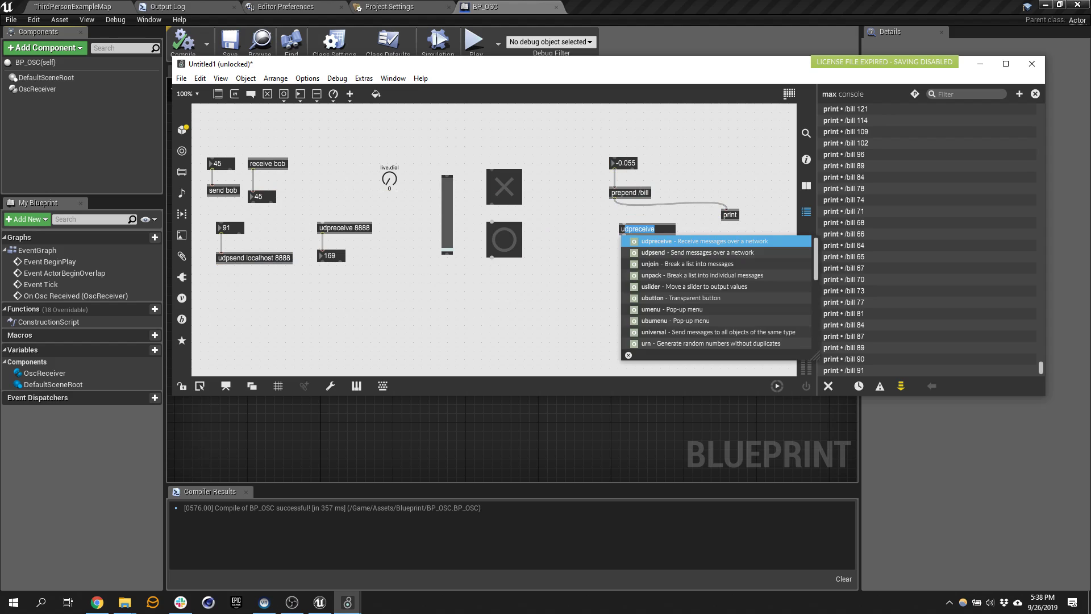
key("BackSpace")
key("BackSpace")
type("ud")
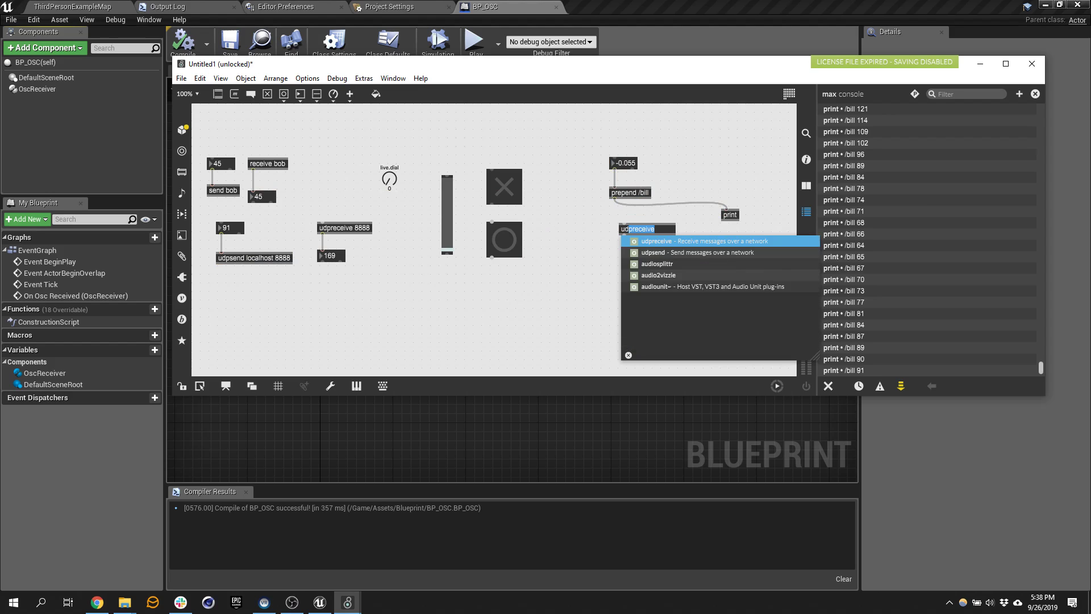
type("psend")
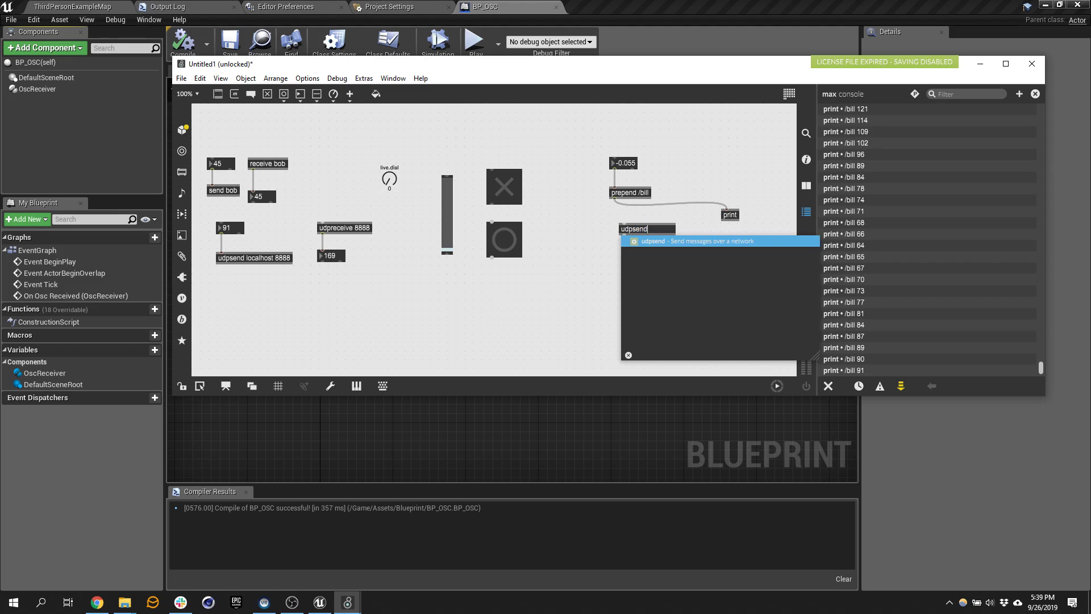
type(" localhost")
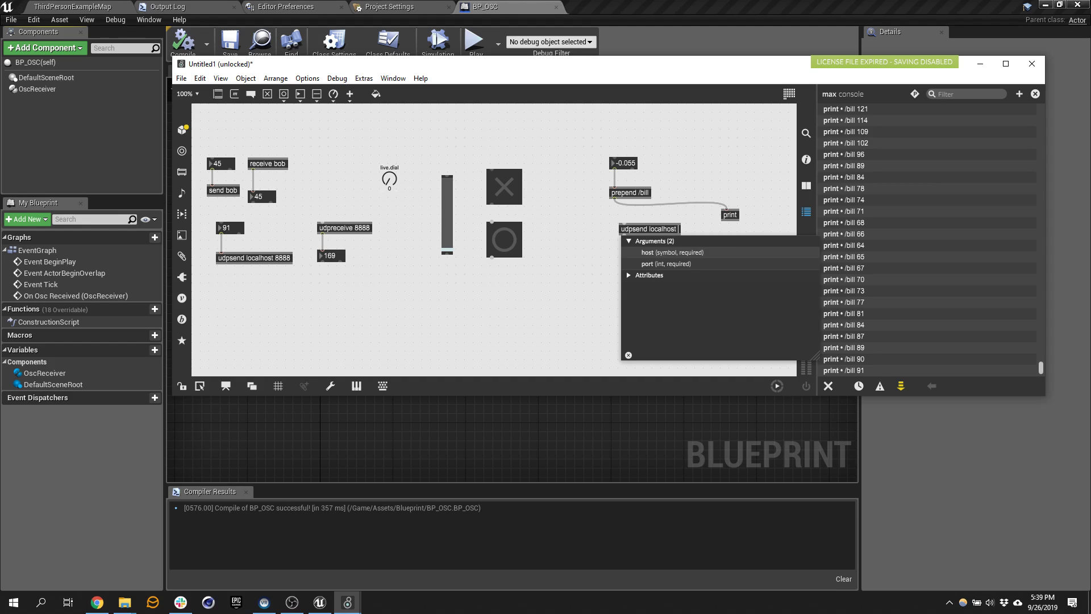
type("8000")
left_click(599, 209)
left_click_drag(613, 197, 637, 234)
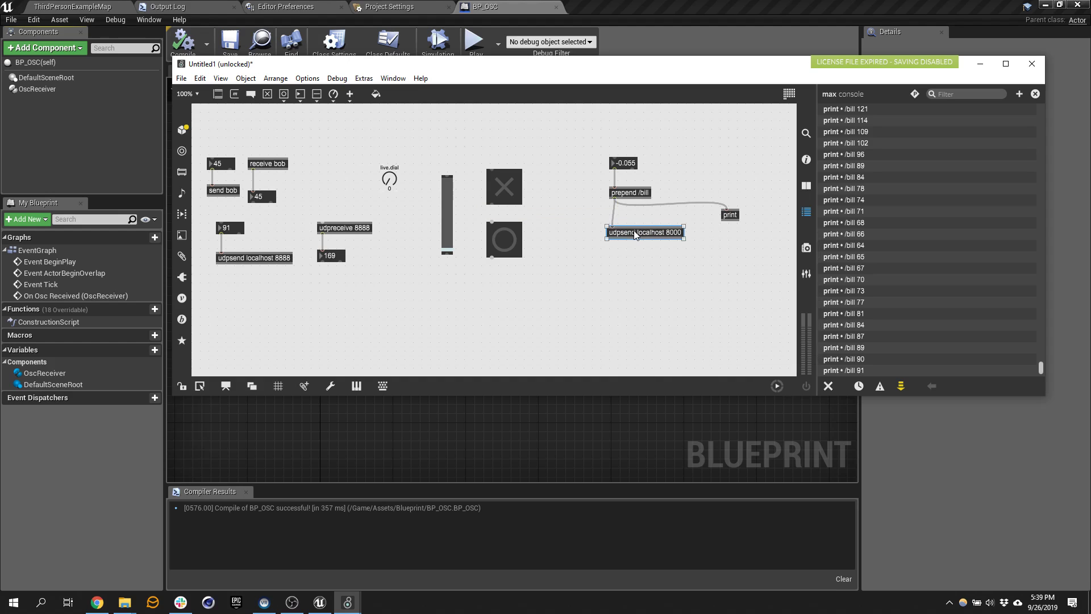
key("ctrl+e")
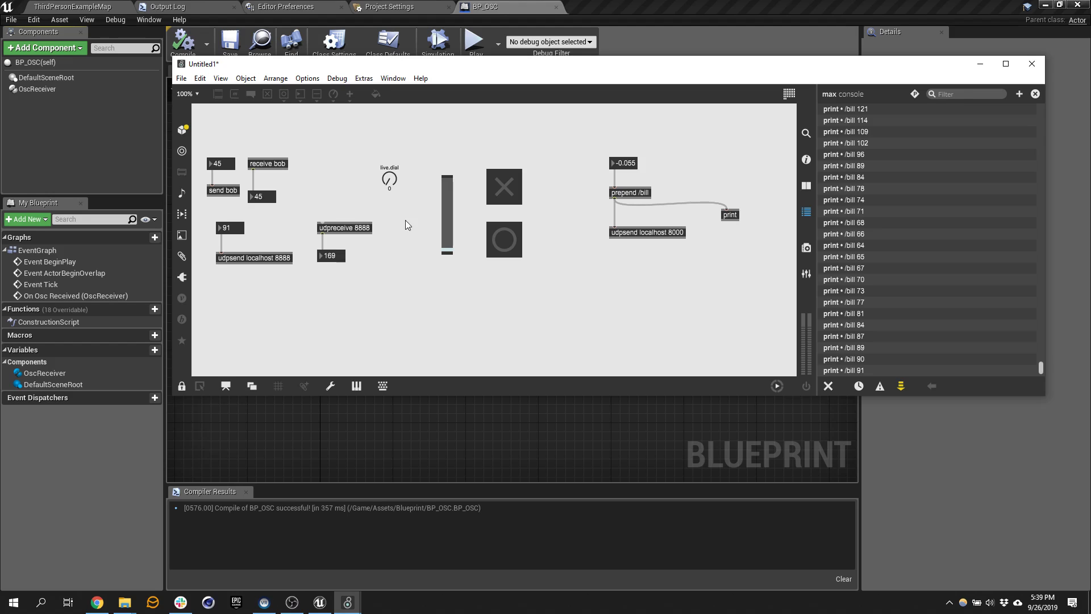
- Switch to Unreal to examine the On Osc Received event's output pins in BP_OSC, and return to the Max patcher
left_click(672, 5)
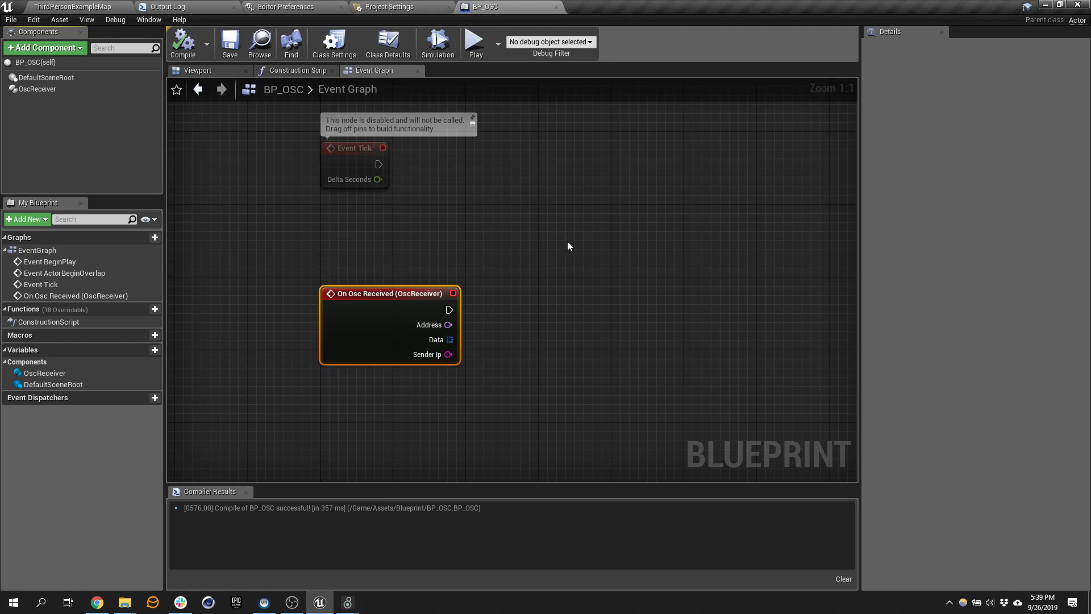
right_click_drag(554, 300, 479, 268)
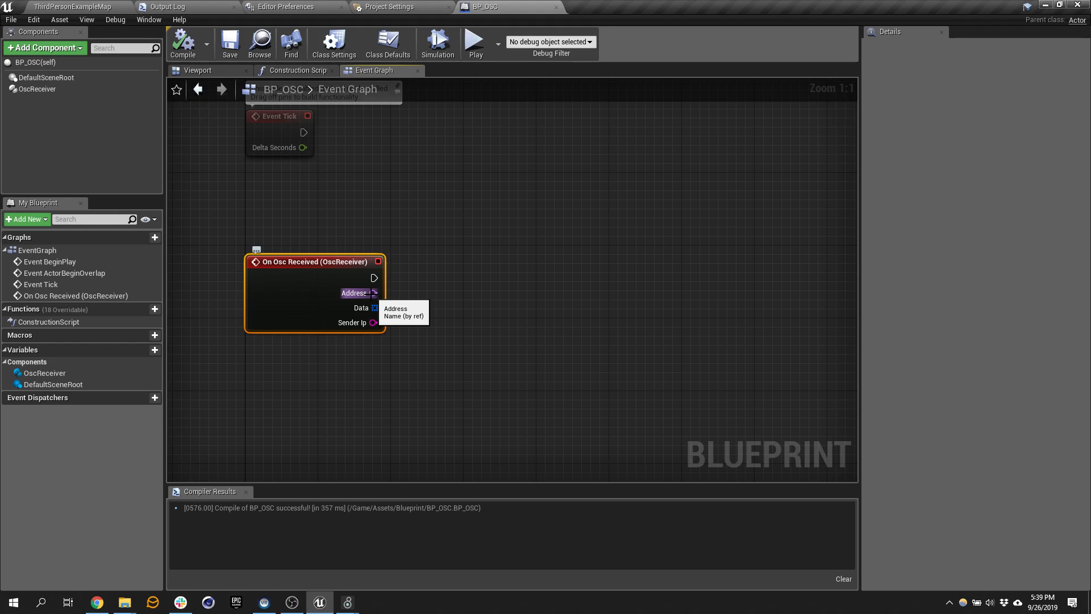
key("alt+Tab")
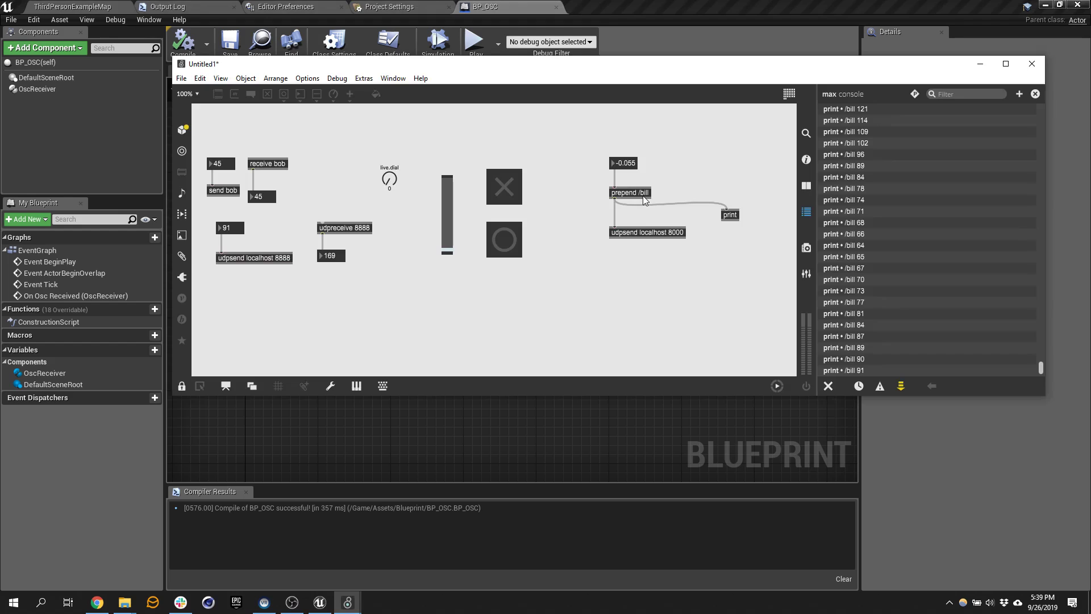
- Switch to Unreal and compare the On Osc Received event's Address with /bill using an Equal (Name) node
scroll(648, 191, "down", 6, "ctrl")
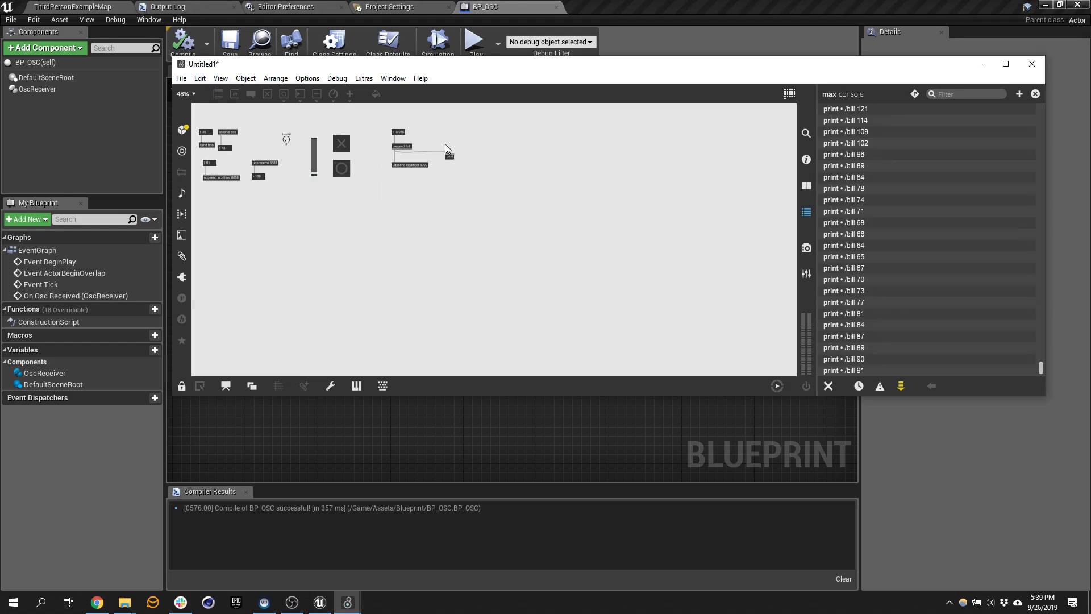
scroll(445, 145, "up", 10, "ctrl")
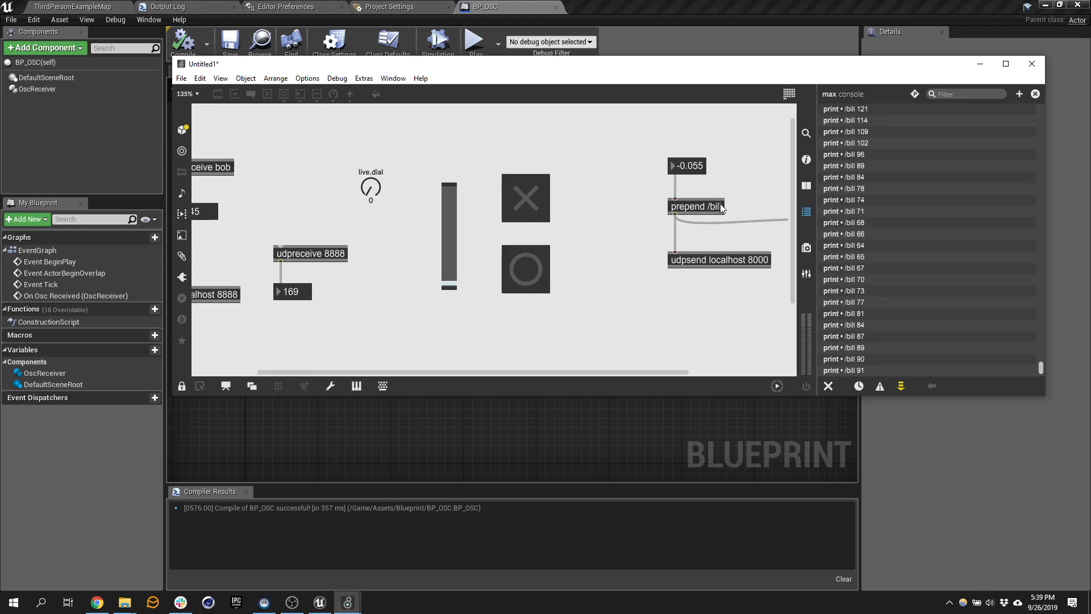
key("alt+Tab")
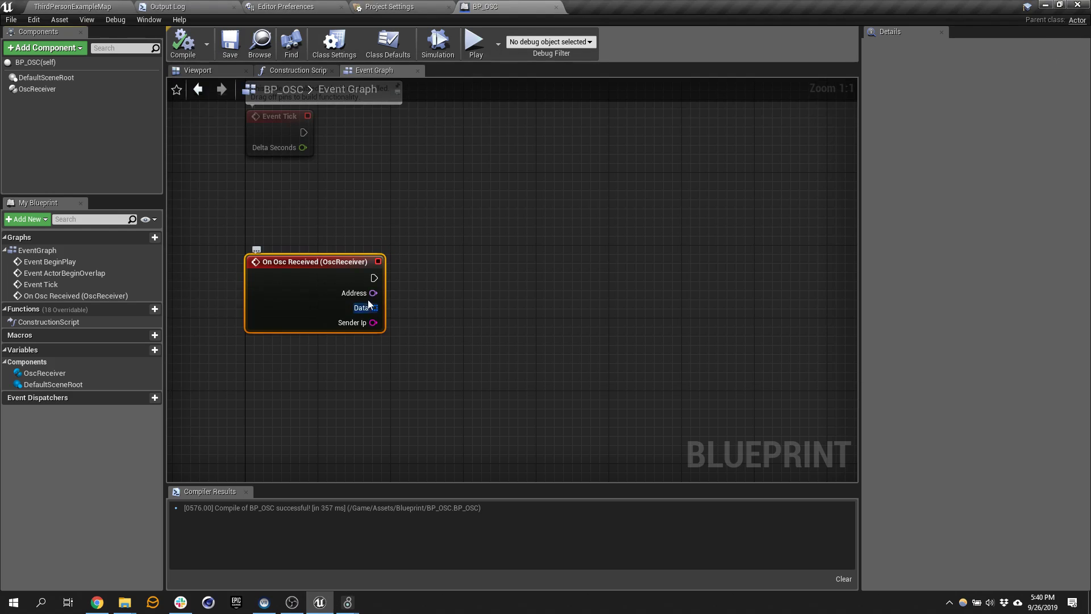
left_click_drag(373, 293, 482, 289)
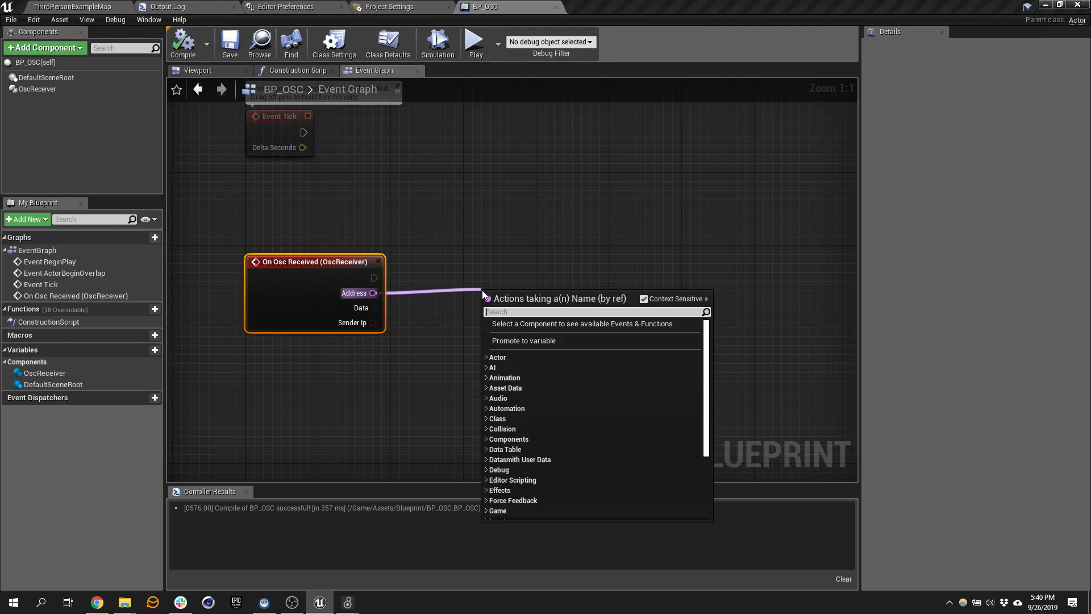
type("==")
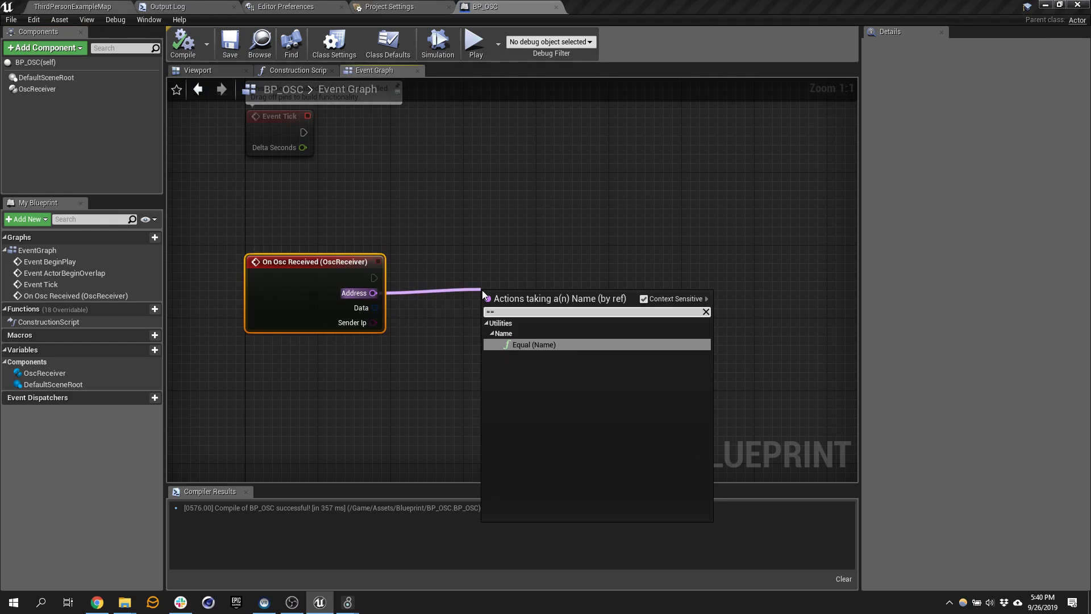
key("Return")
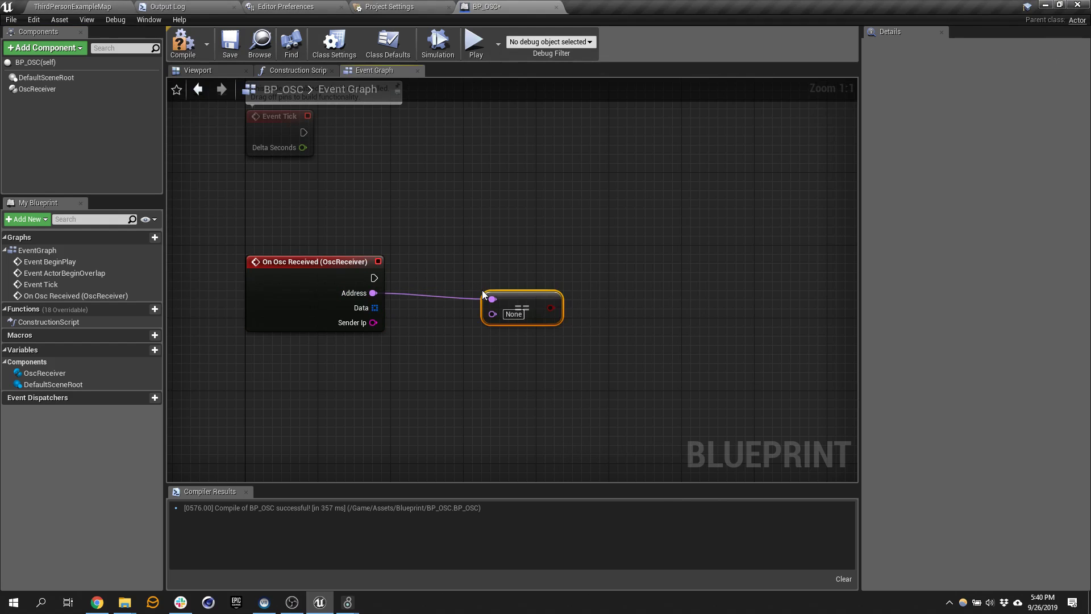
left_click(513, 314)
type("/")
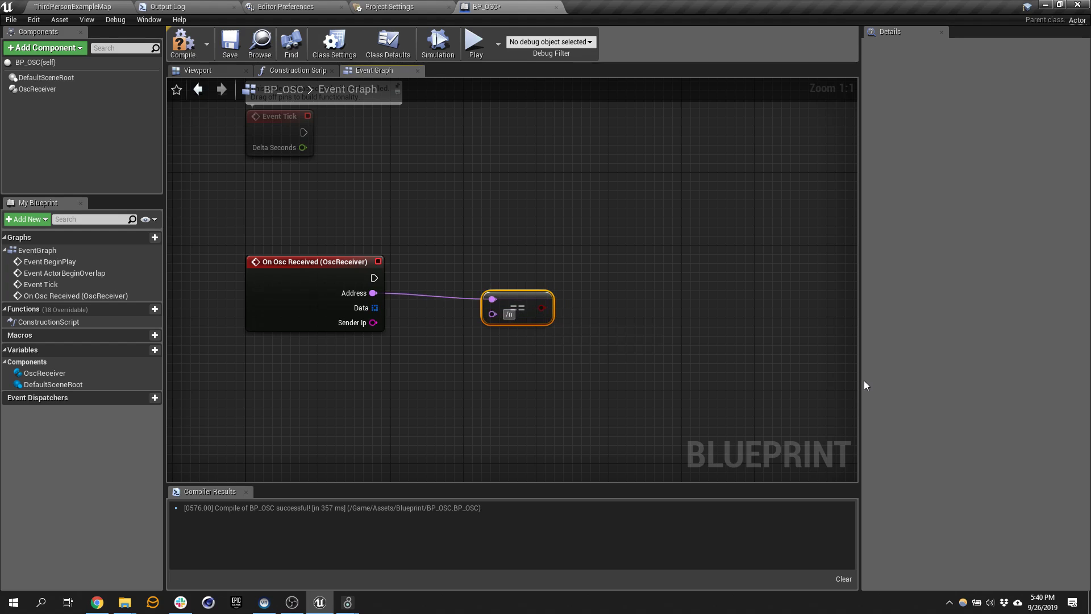
type("bill")
left_click(616, 359)
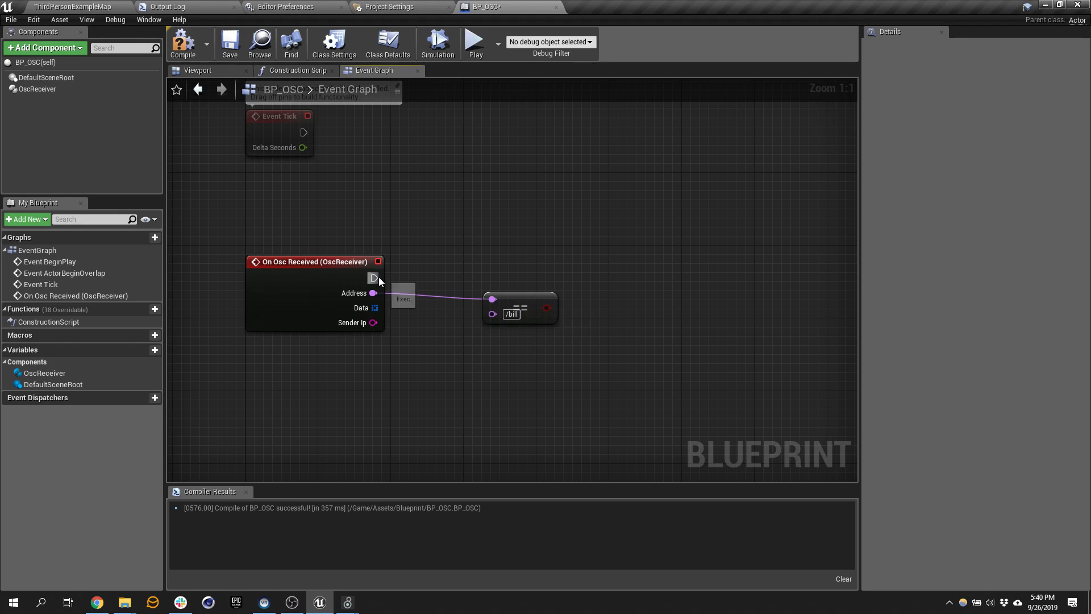
- Add a Branch driven by On Osc Received, feed the /bill comparison into its Condition, and move both nodes closer to the event
left_click_drag(374, 277, 666, 255)
type("branch")
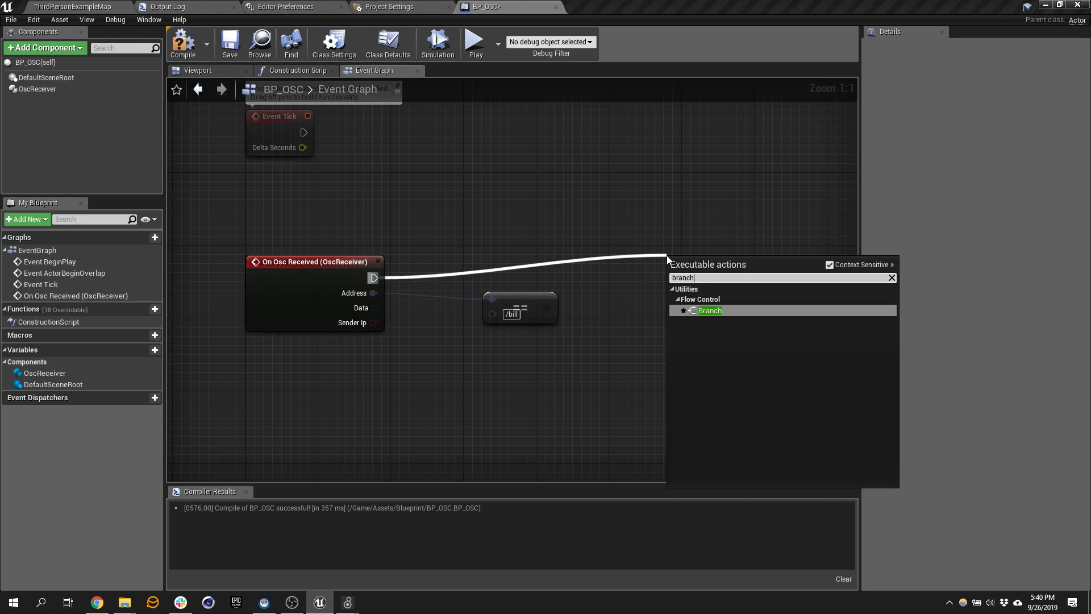
key("Return")
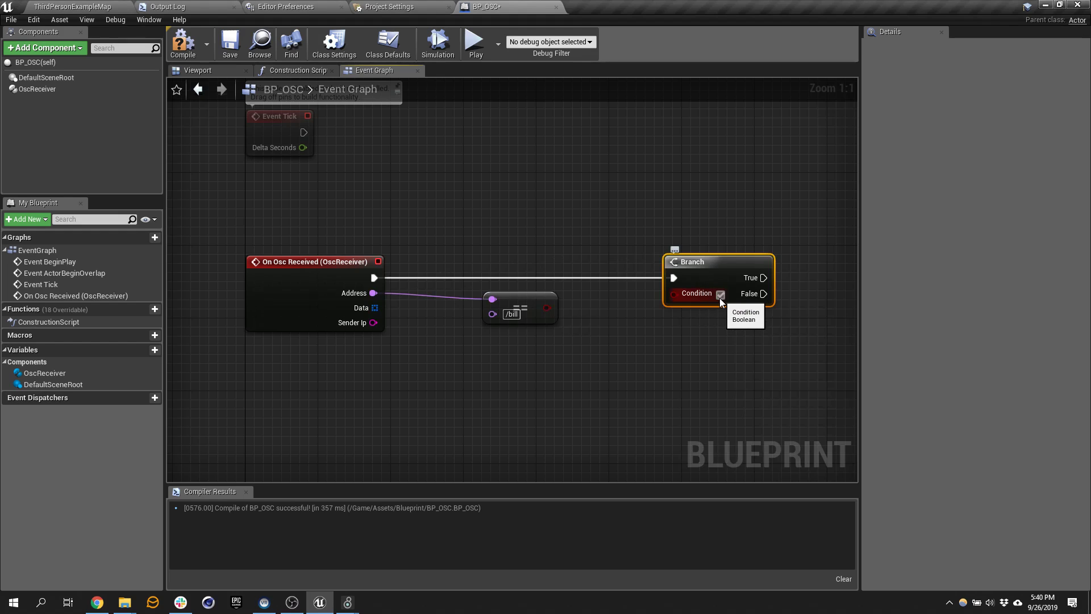
left_click_drag(547, 308, 674, 294)
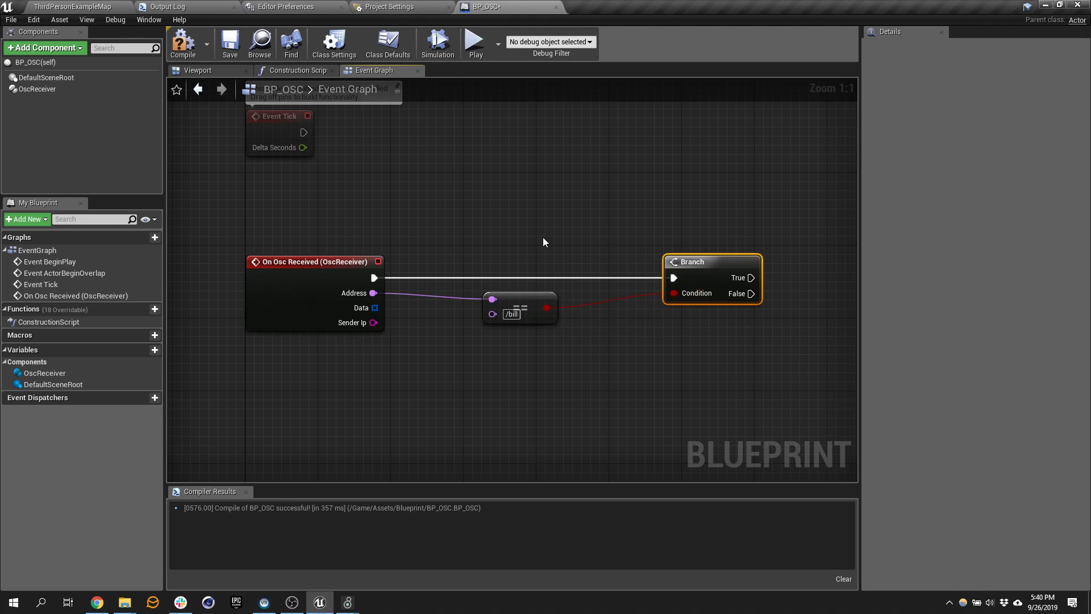
left_click_drag(543, 242, 809, 344)
left_click_drag(690, 266, 637, 257)
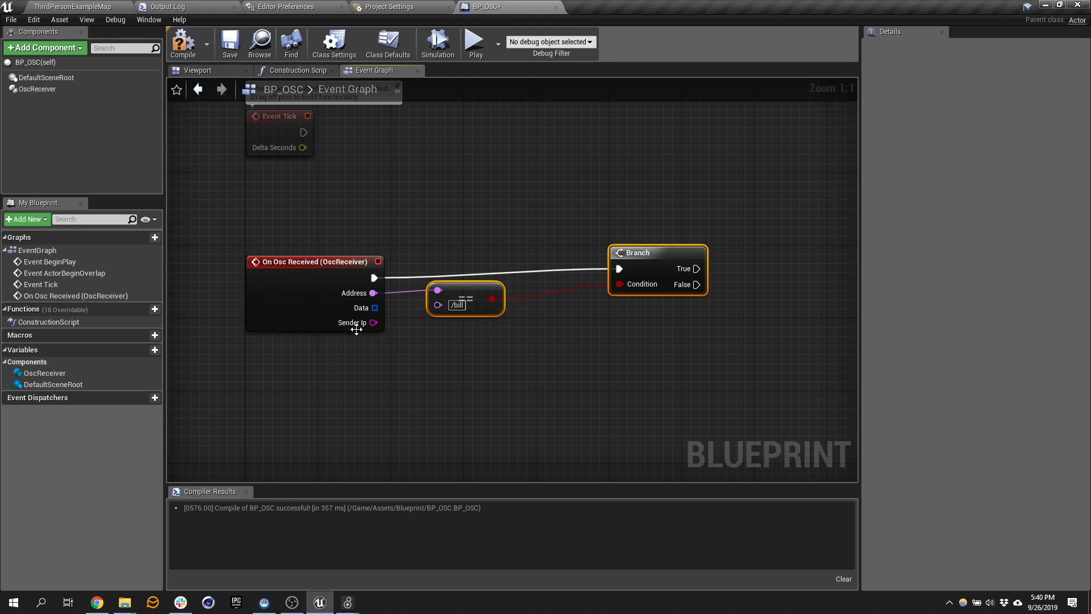
- Add a Pop Float node fed by the event's Data output, and tidy its position and the Branch's
left_click_drag(374, 307, 503, 360)
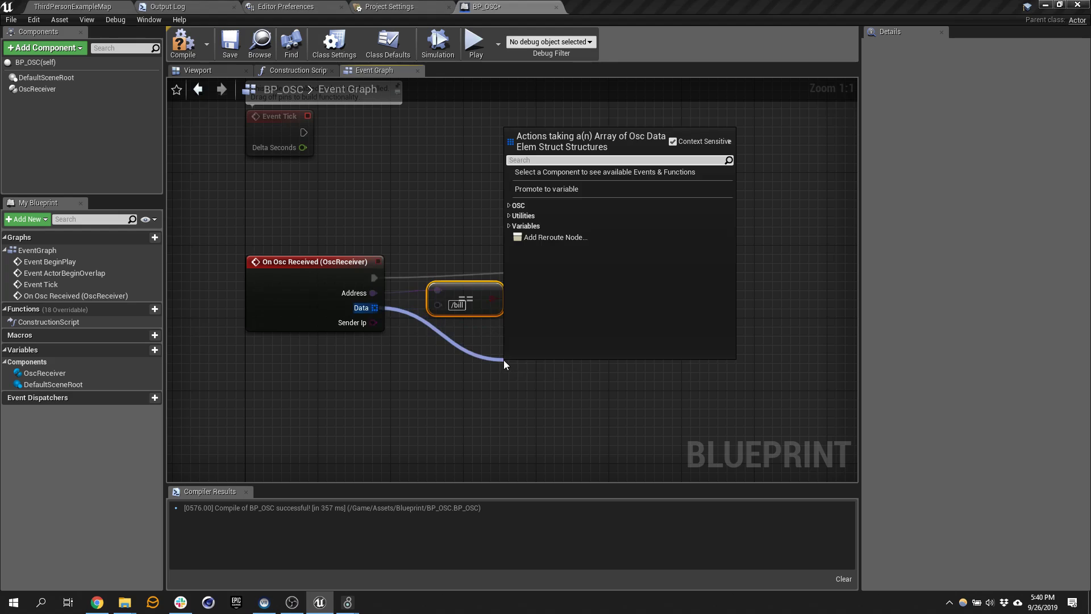
left_click(509, 206)
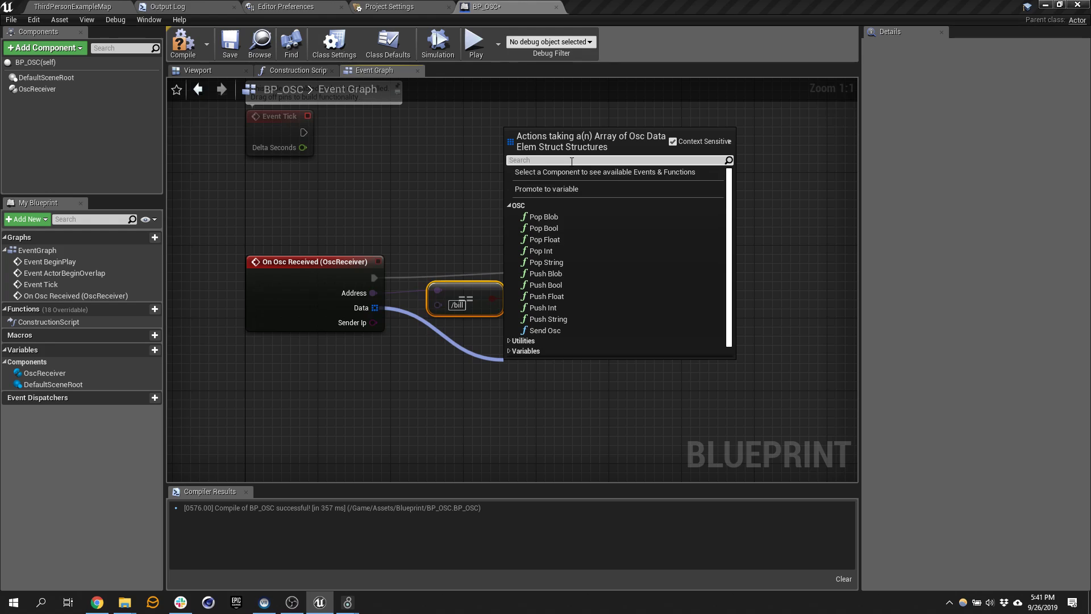
type("pop")
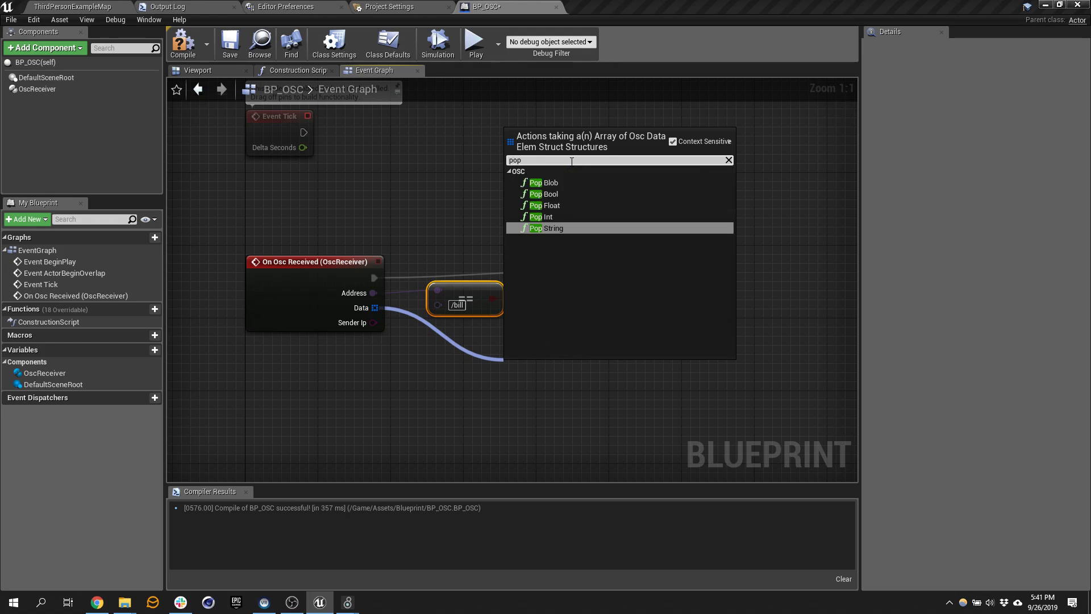
left_click(578, 205)
left_click_drag(539, 372, 539, 354)
left_click_drag(636, 253, 609, 263)
right_click_drag(659, 375, 587, 330)
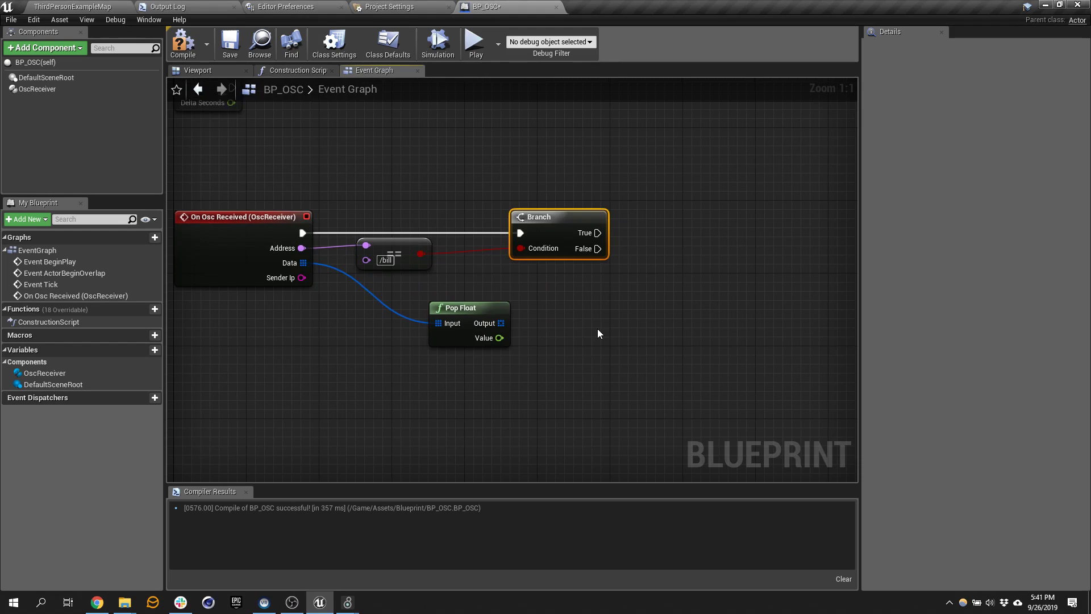
- Run a Print String from the Branch's True output and feed it Pop Float's Value, placing the conversion node beside Pop Float
left_click_drag(597, 232, 656, 231)
type("print")
key("Return")
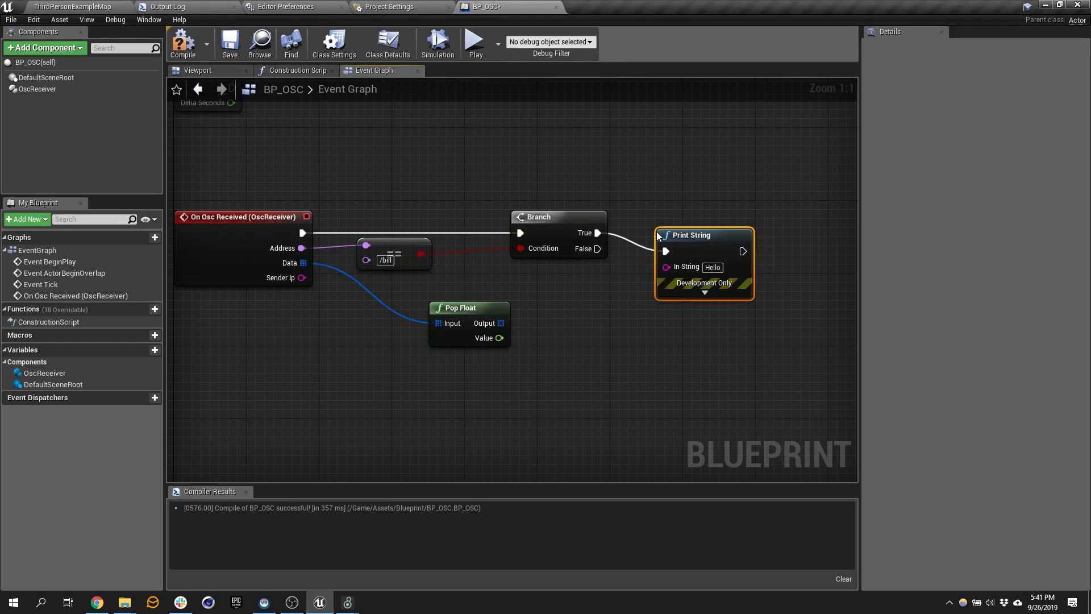
left_click_drag(499, 338, 674, 268)
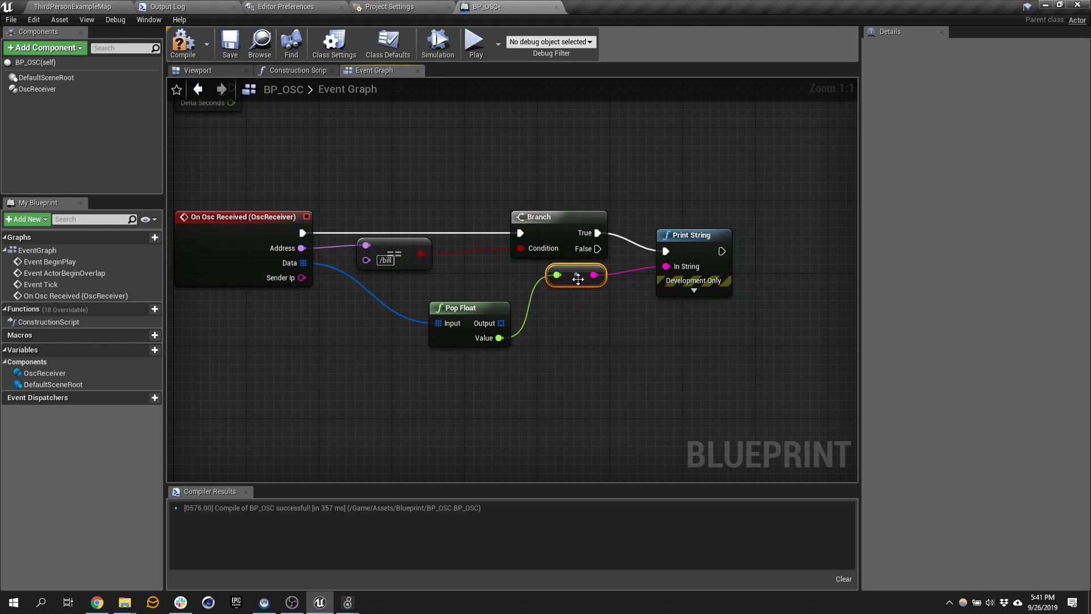
left_click_drag(580, 285, 580, 320)
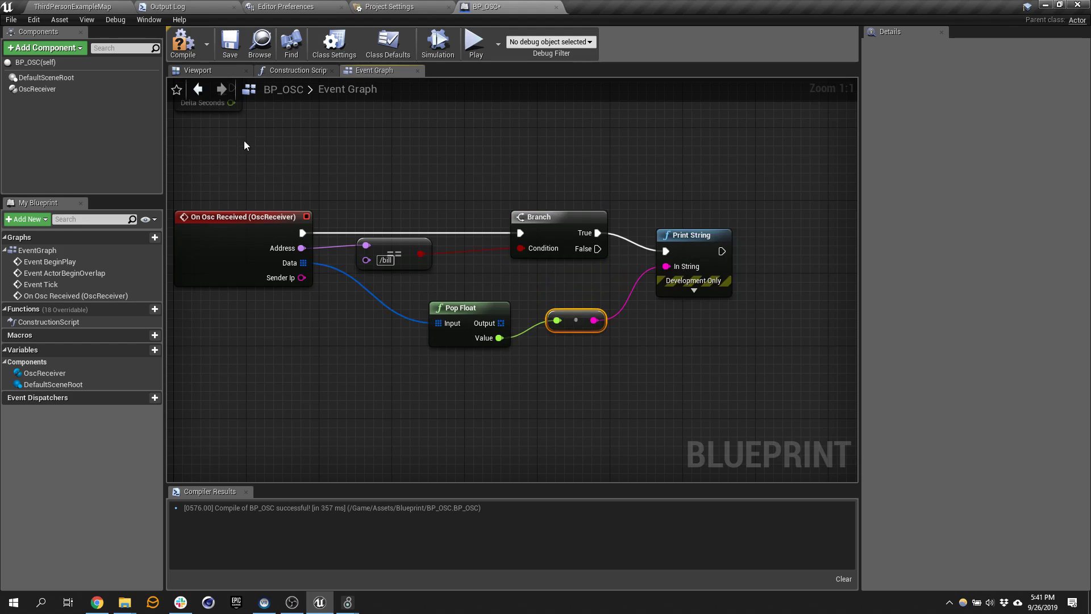
- Save BP_OSC and place an instance of it on the floor of ThirdPersonExampleMap, in front of the white block
left_click(225, 52)
left_click(72, 7)
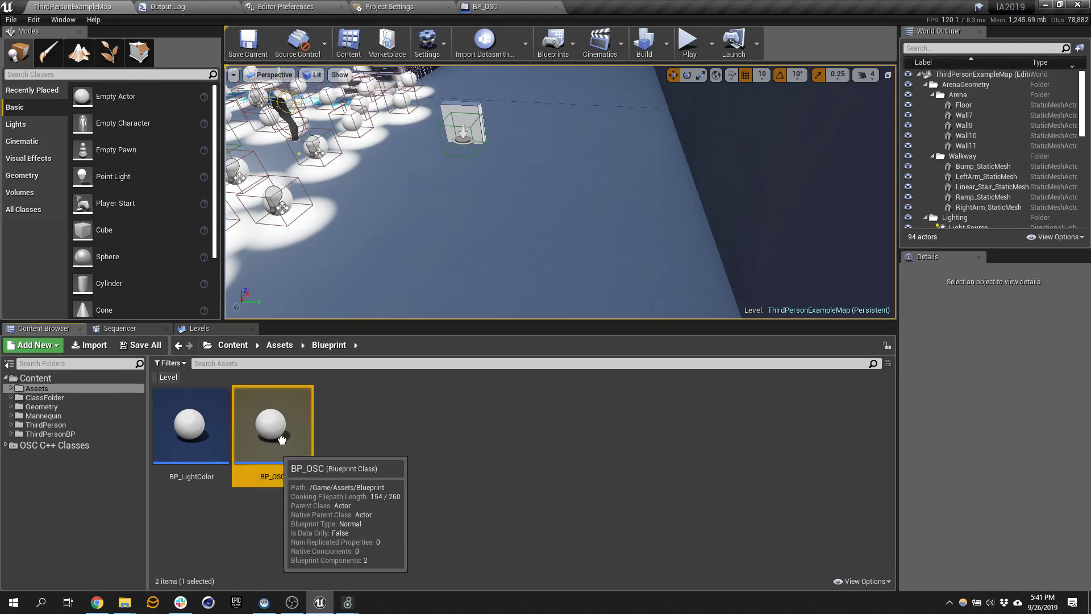
left_click_drag(270, 425, 459, 181)
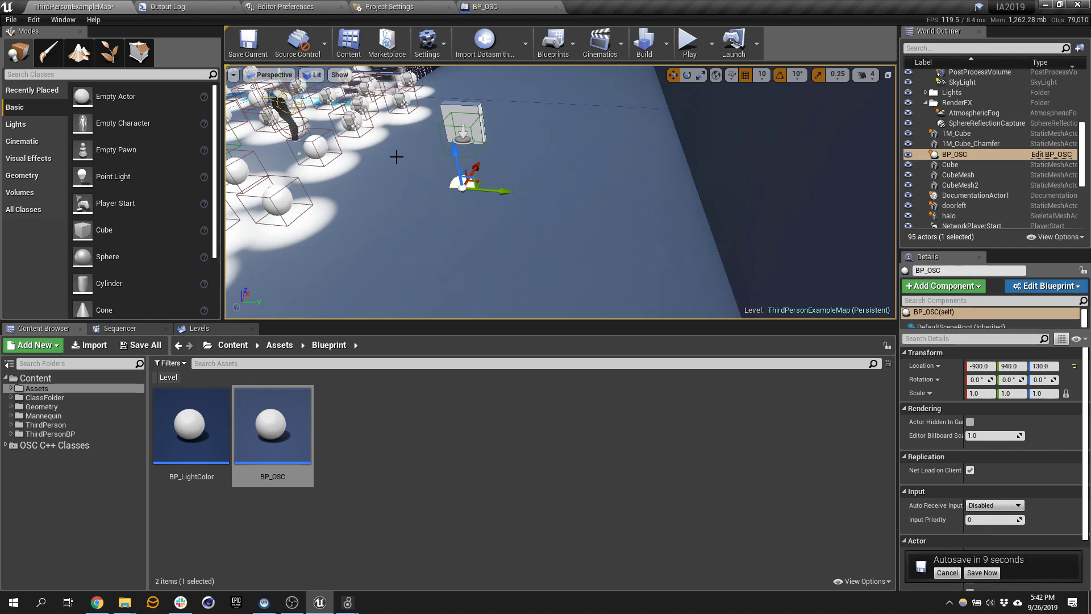
- Check the Use Less CPU when in Background setting in the Performance section of the Editor Preferences
left_click(304, 6)
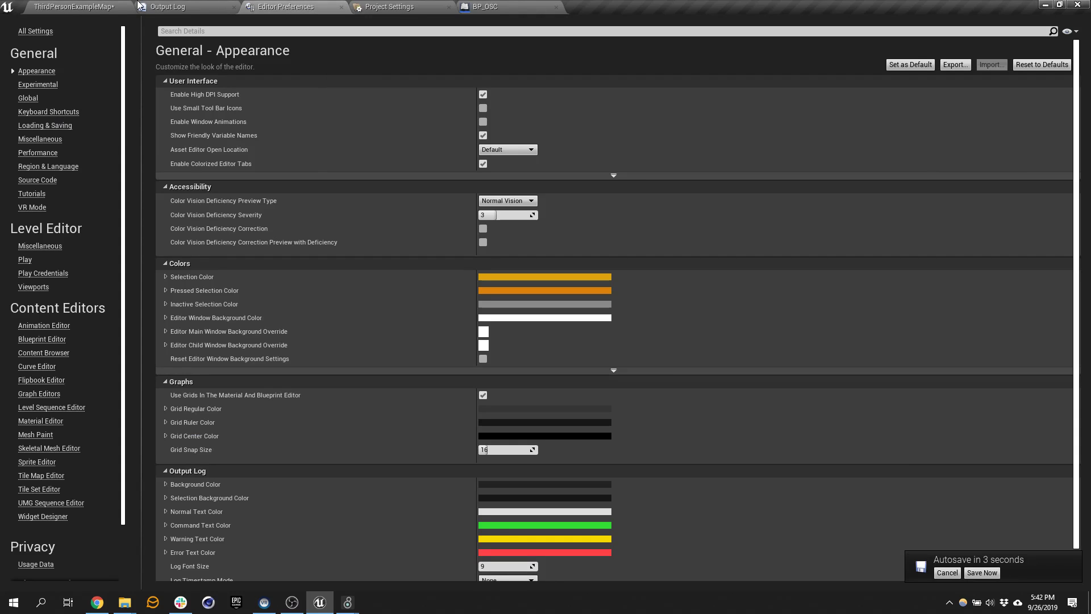
left_click(29, 4)
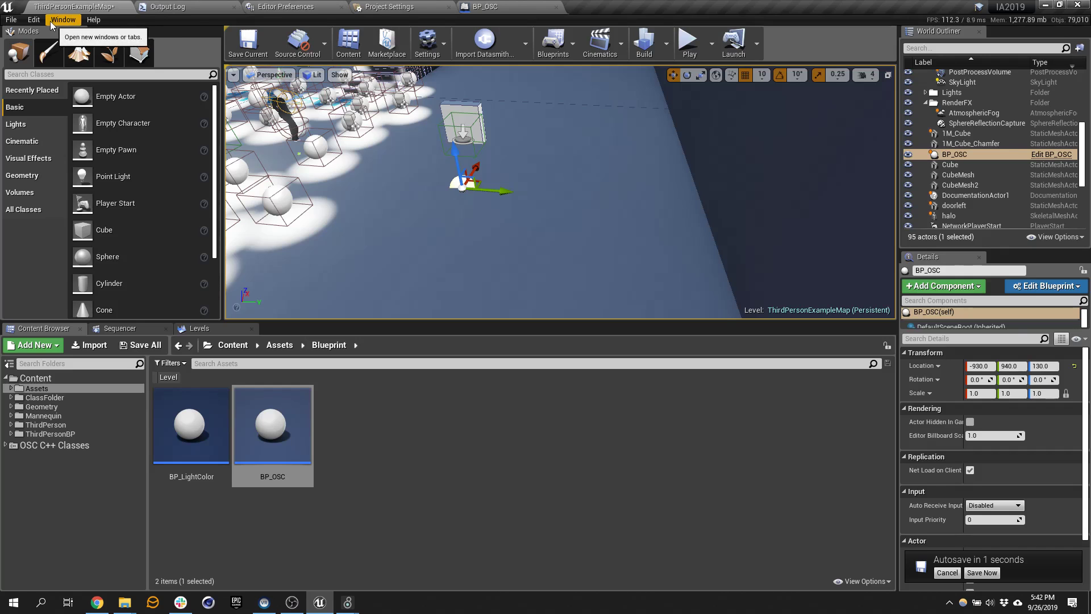
left_click(33, 20)
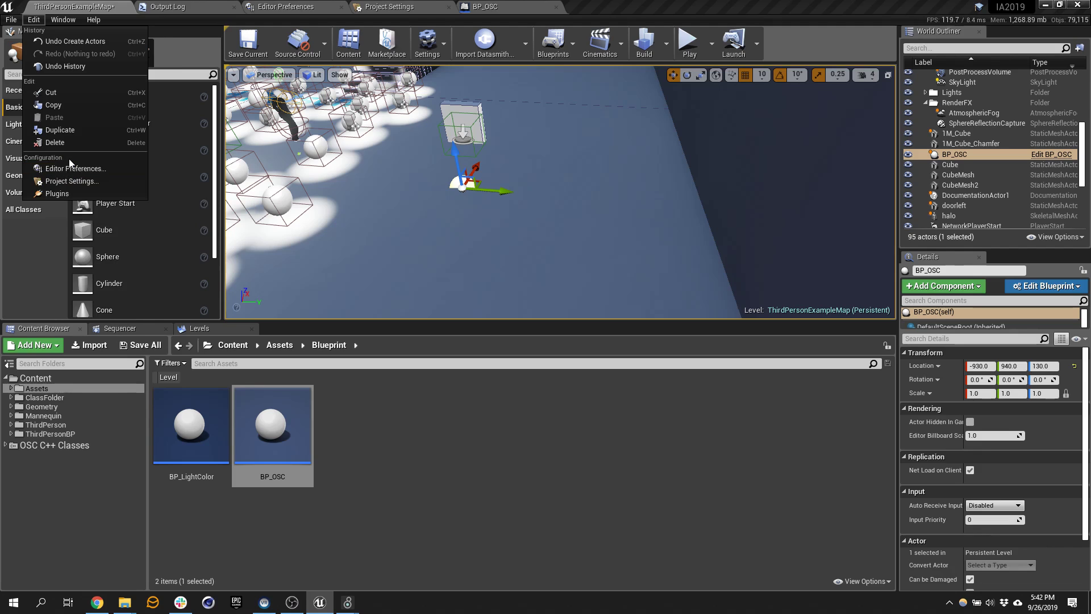
left_click(70, 170)
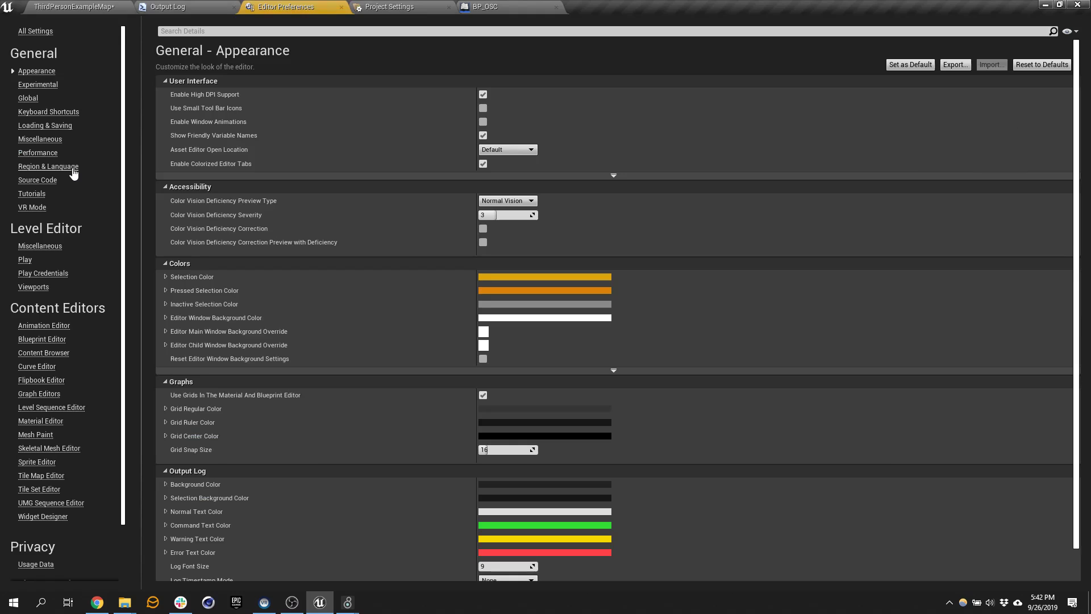
left_click(48, 154)
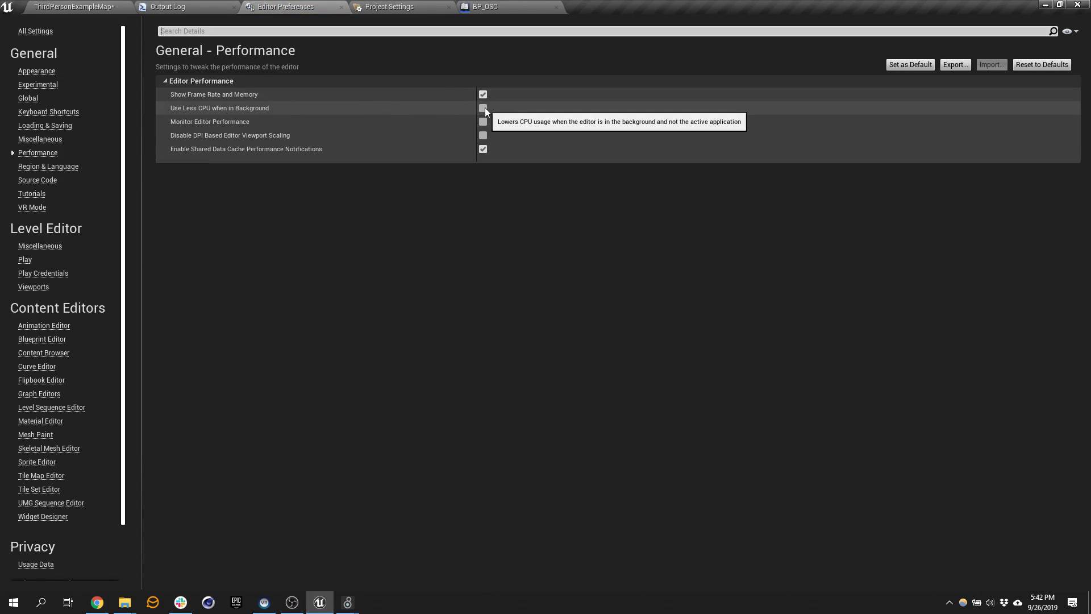
- Play the level while sending /bill values from Max's float number box, ending at 0.192, and stop the play session
left_click(79, 6)
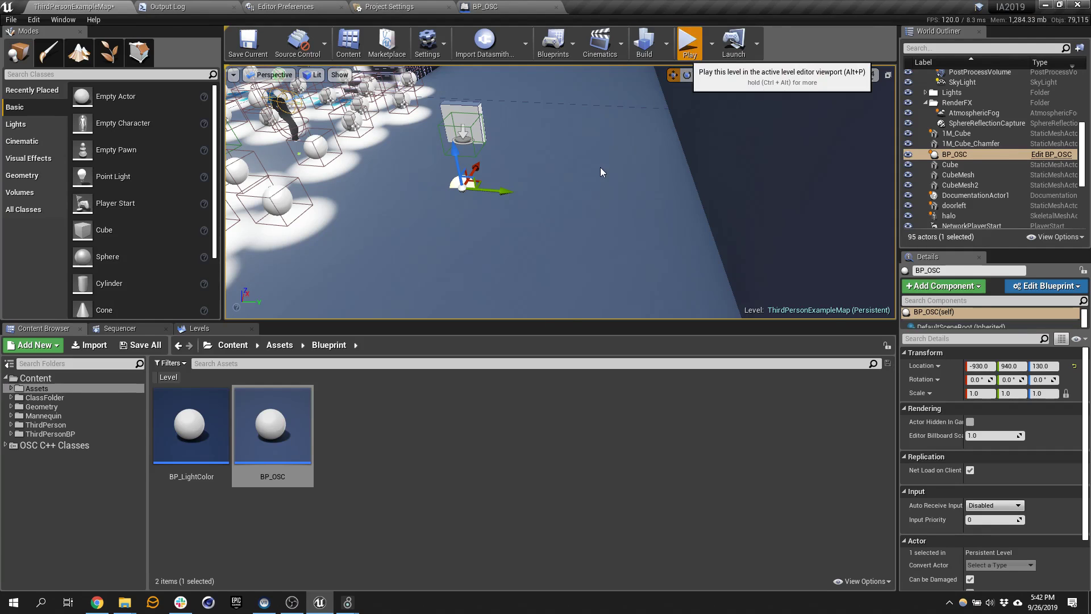
key("alt+Tab")
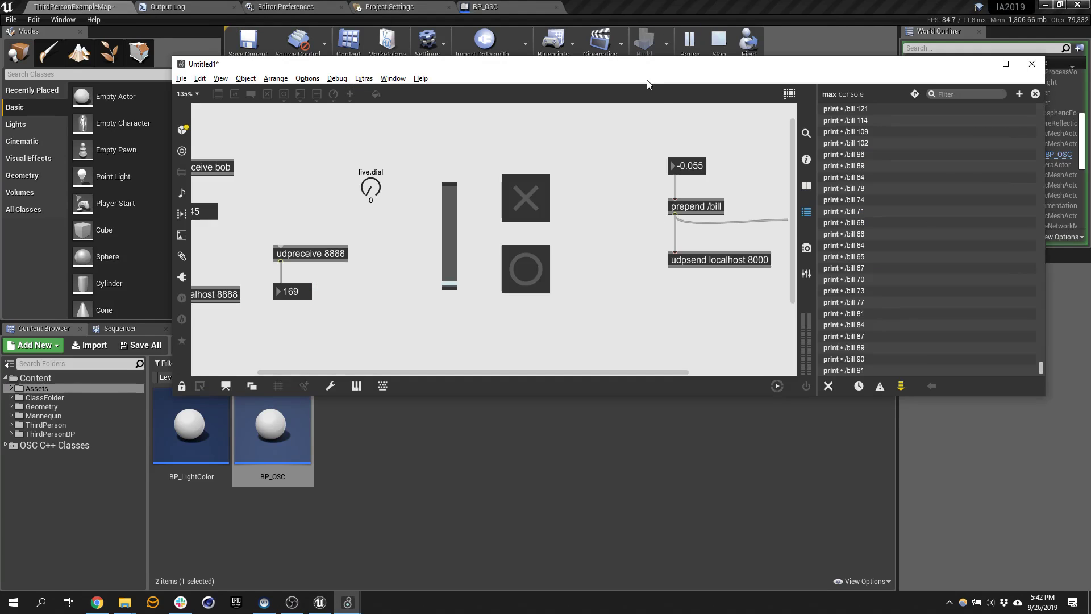
left_click_drag(588, 70, 594, 304)
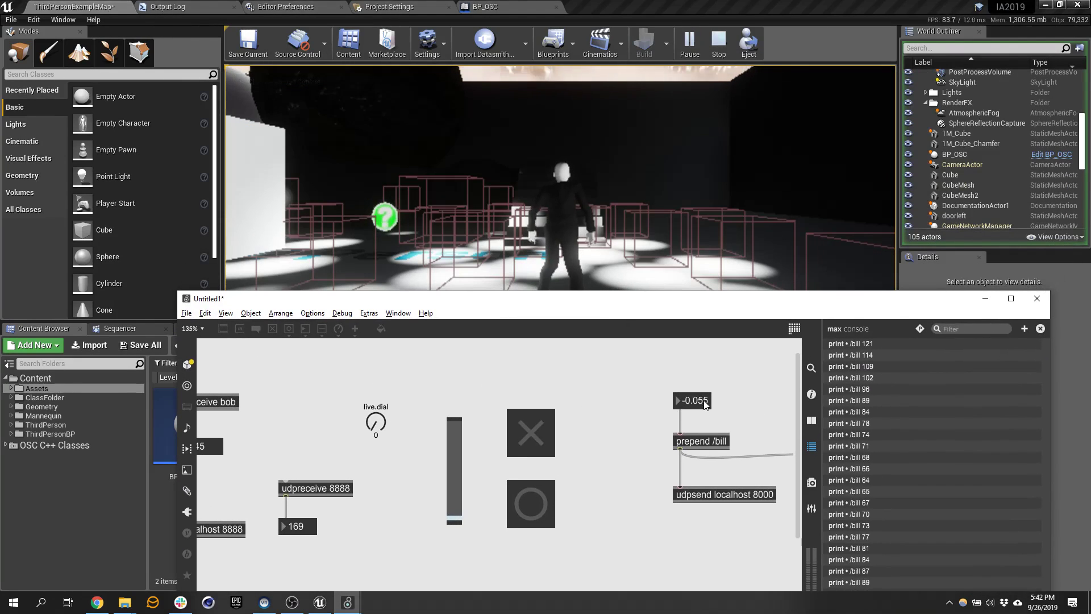
left_click_drag(690, 401, 753, 321)
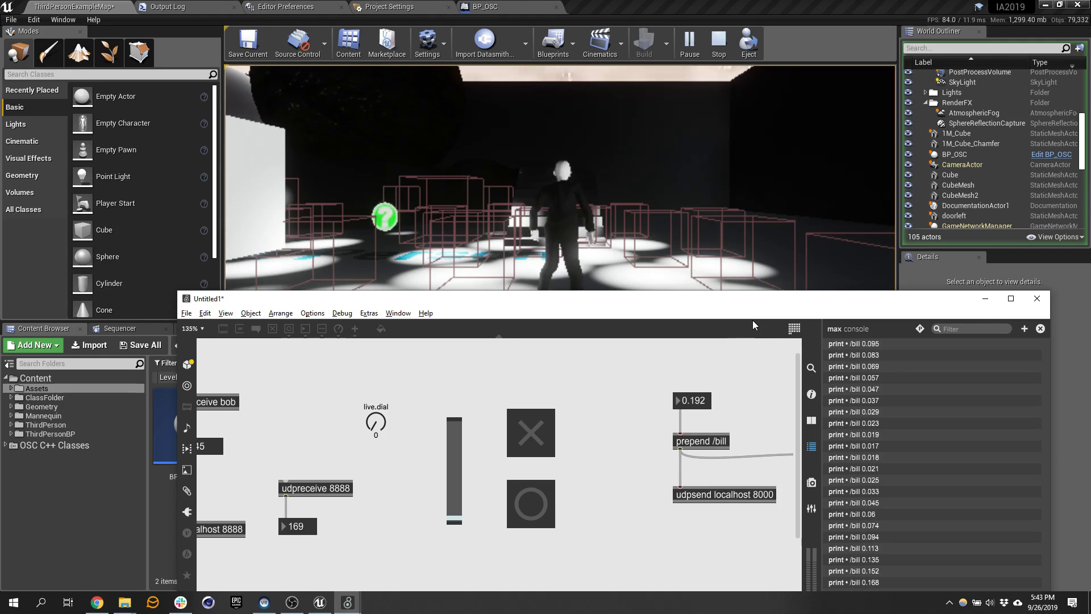
left_click(686, 22)
left_click(718, 41)
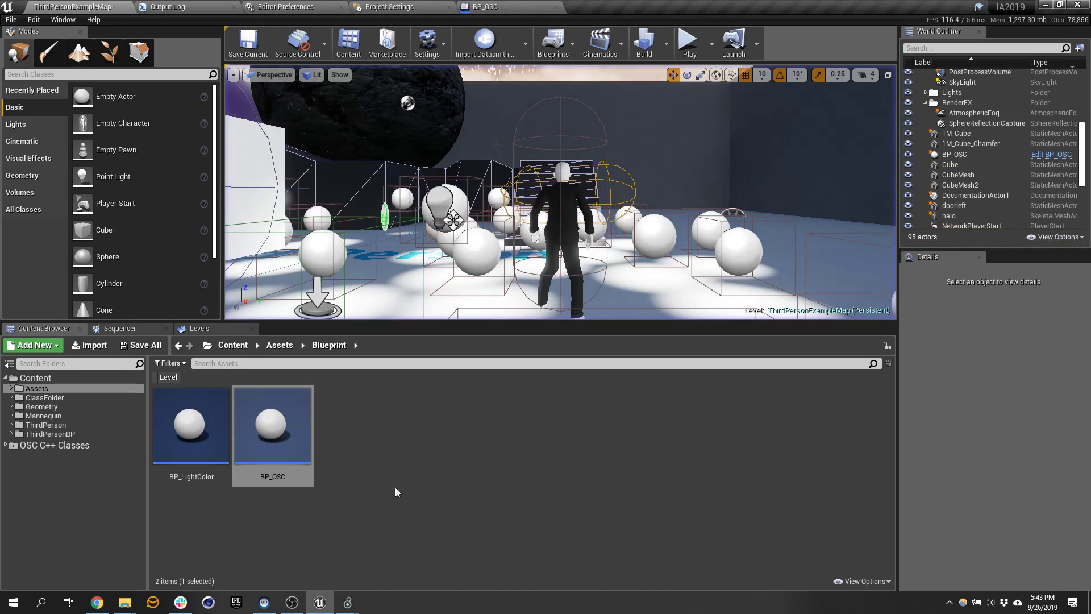
- Duplicate the BP_OSC blueprint in the Blueprint folder and name the copy BP_AudioLight
left_click(278, 415)
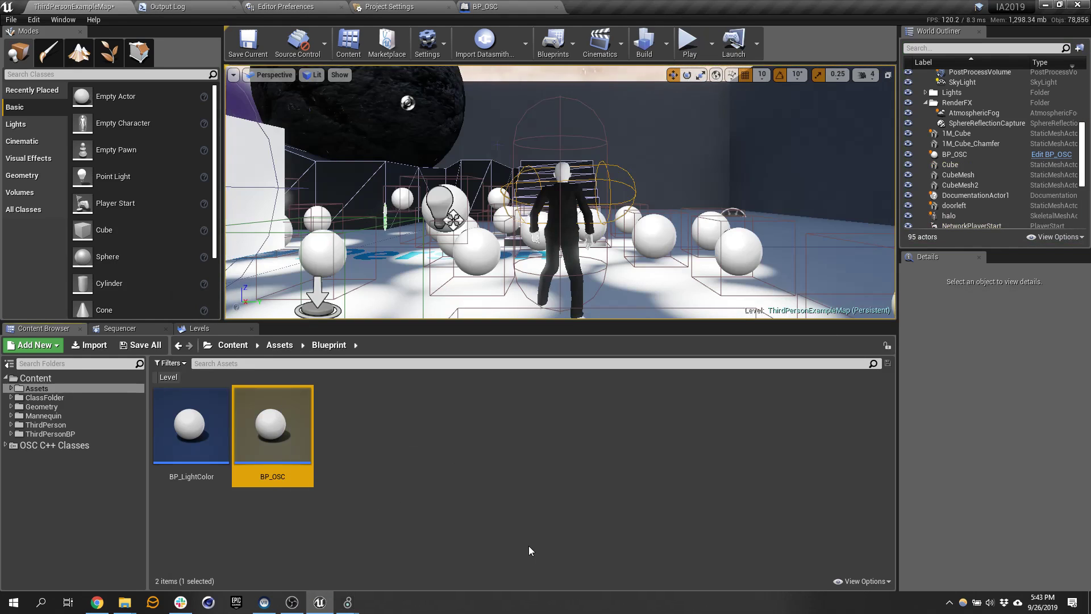
key("ctrl")
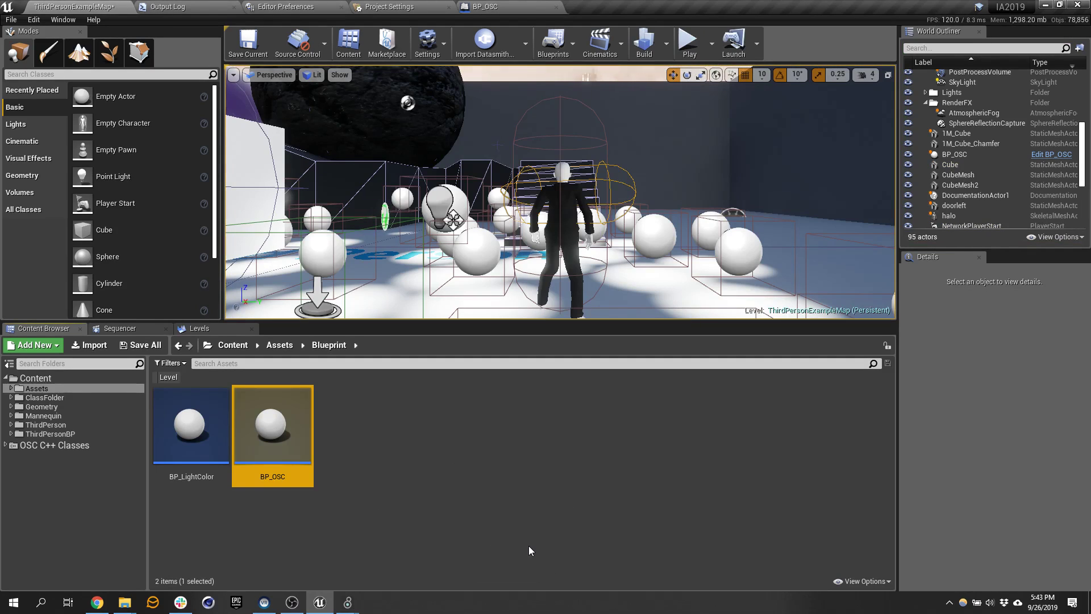
key("ctrl+w")
key("Right")
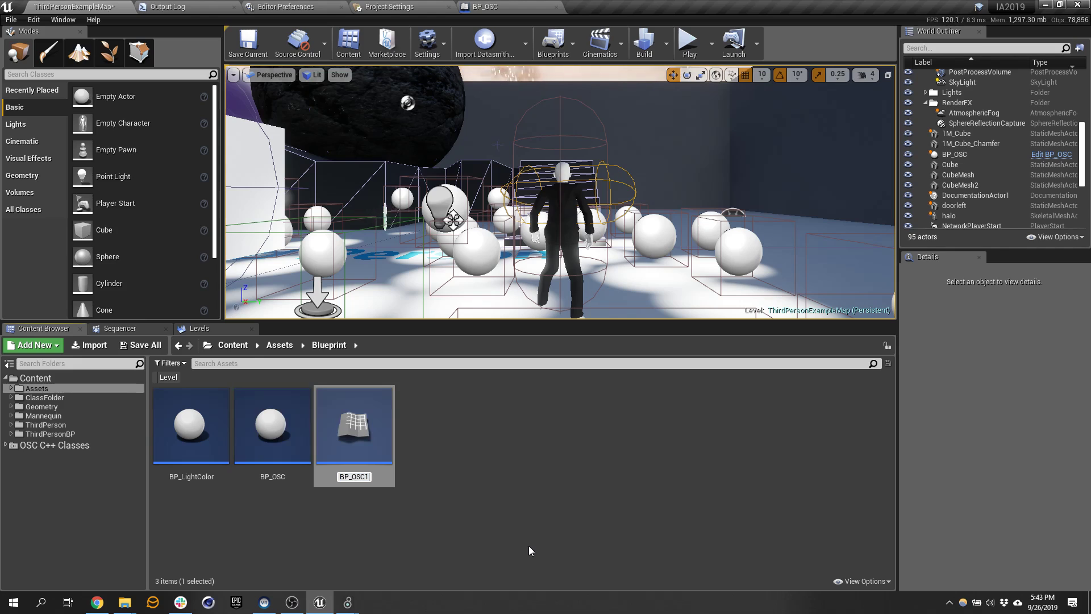
key("BackSpace")
key("BackSpace")
key("BackSpace")
key("BackSpace")
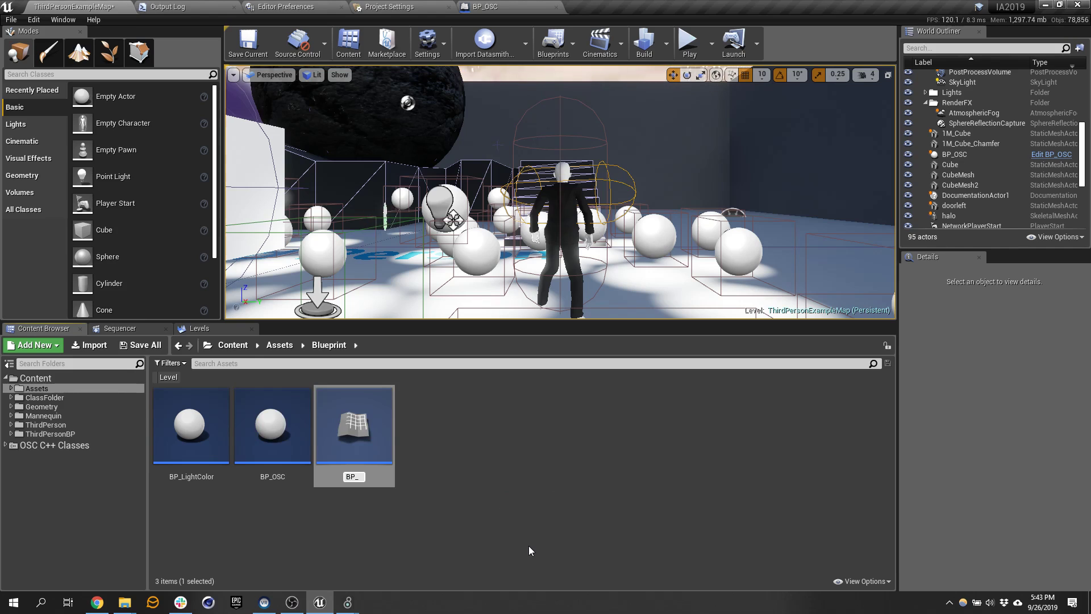
type("AudioLight")
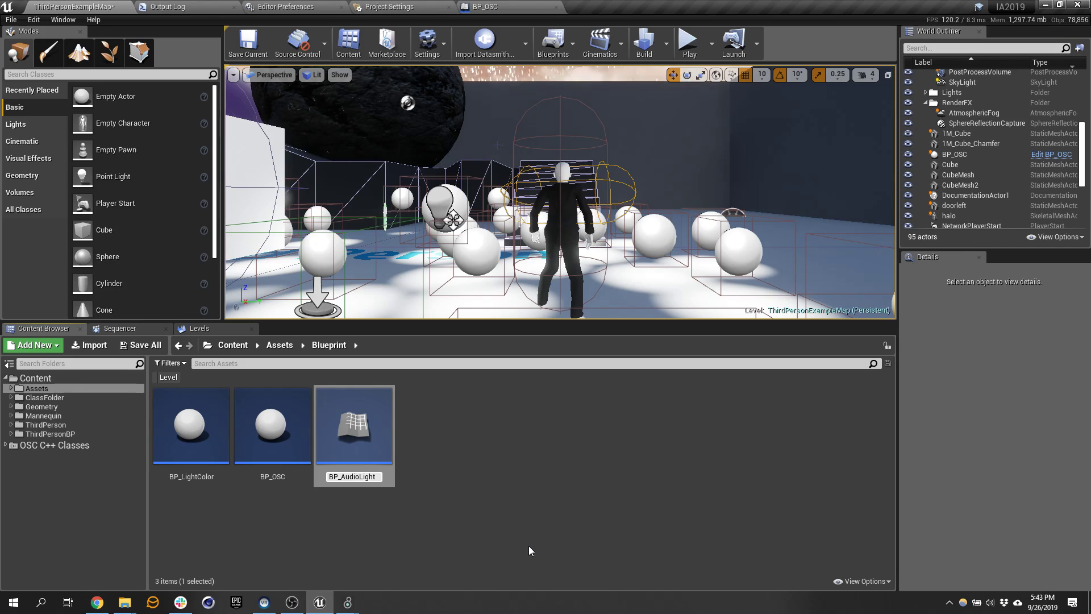
key("Return")
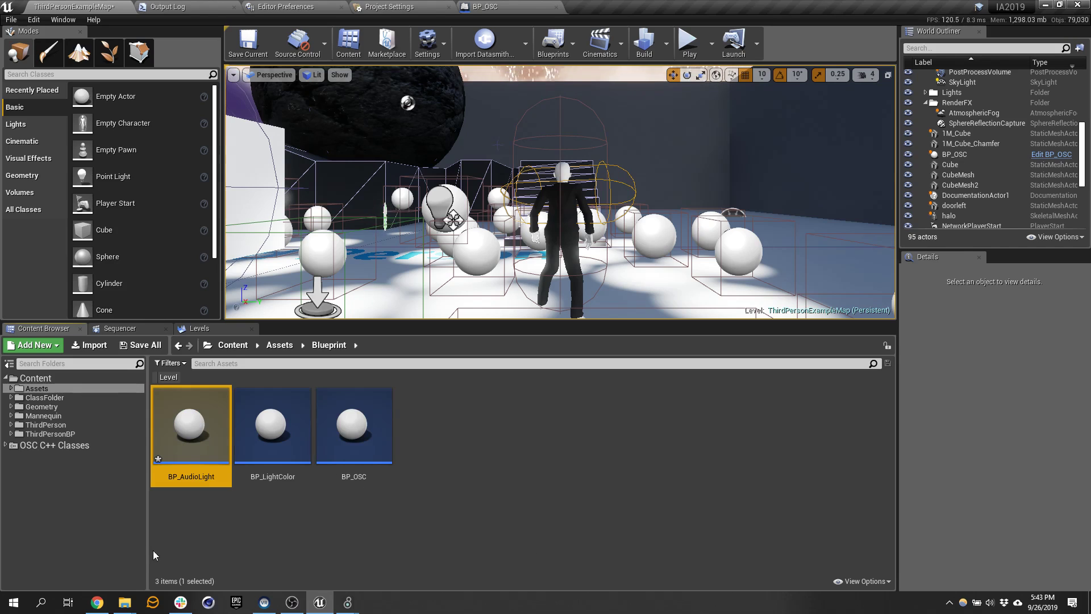
- Open BP_AudioLight and review the node chain attached to its On Osc Received event
double_click(182, 421)
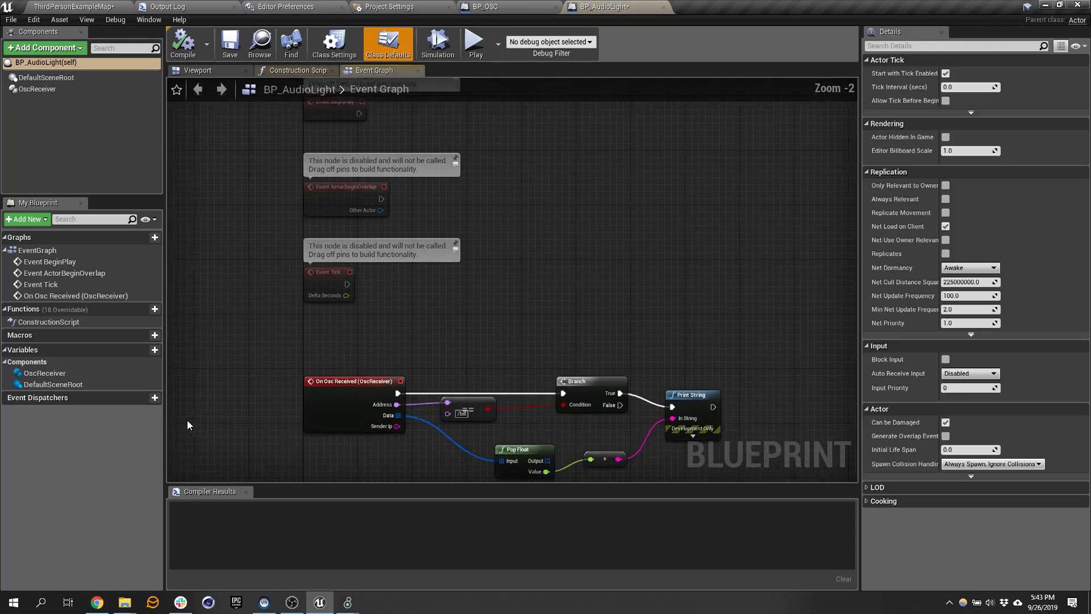
right_click_drag(553, 198, 559, 191)
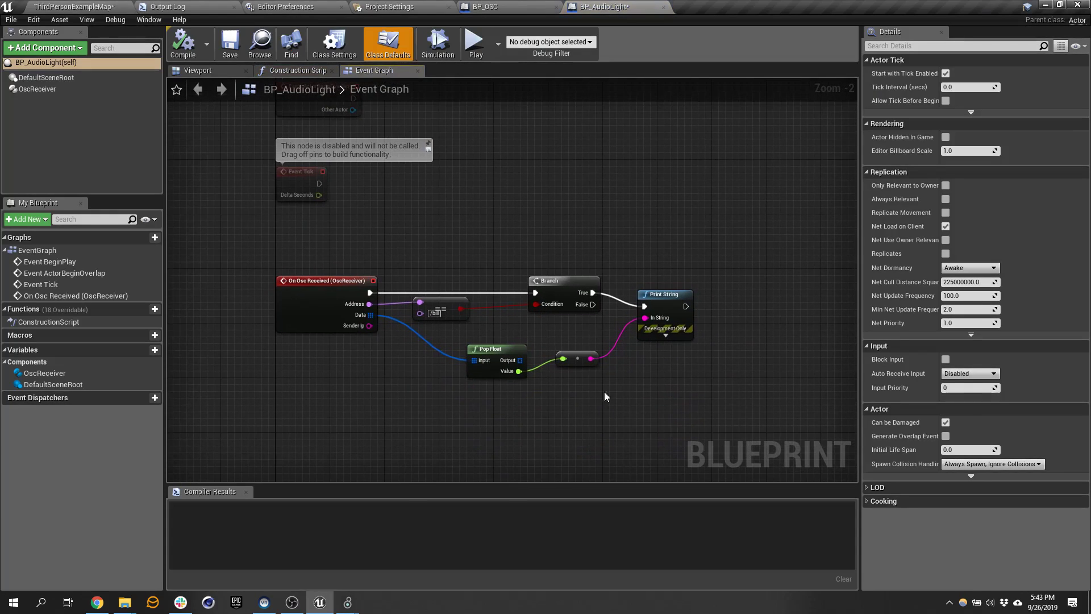
scroll(426, 377, "up", 2)
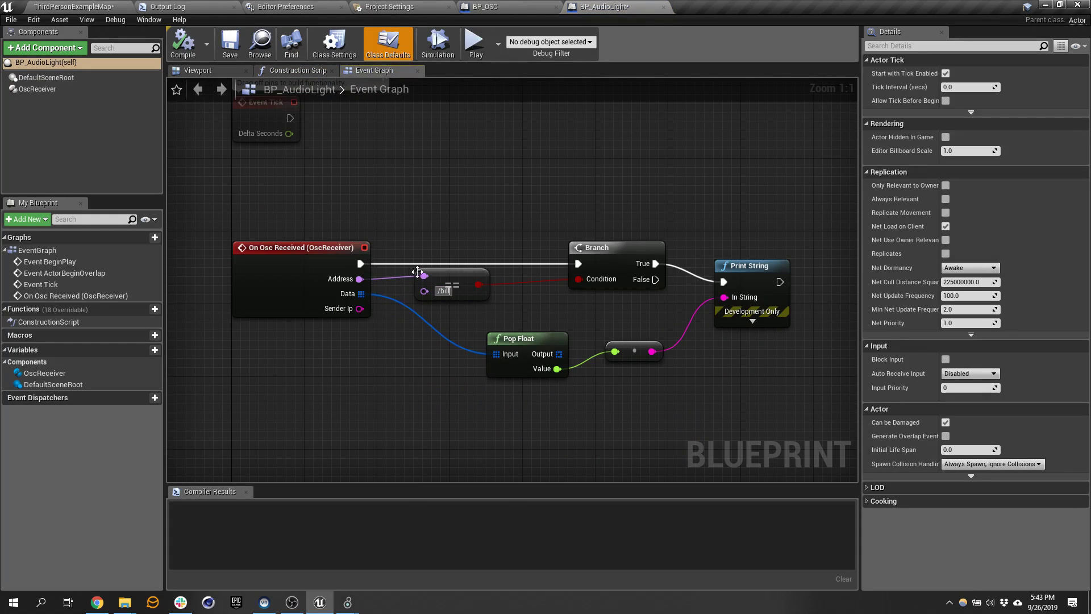
- Switch to the Max patch, unlock it for editing and move the print object close beneath prepend /bill
mouse_move(347, 603)
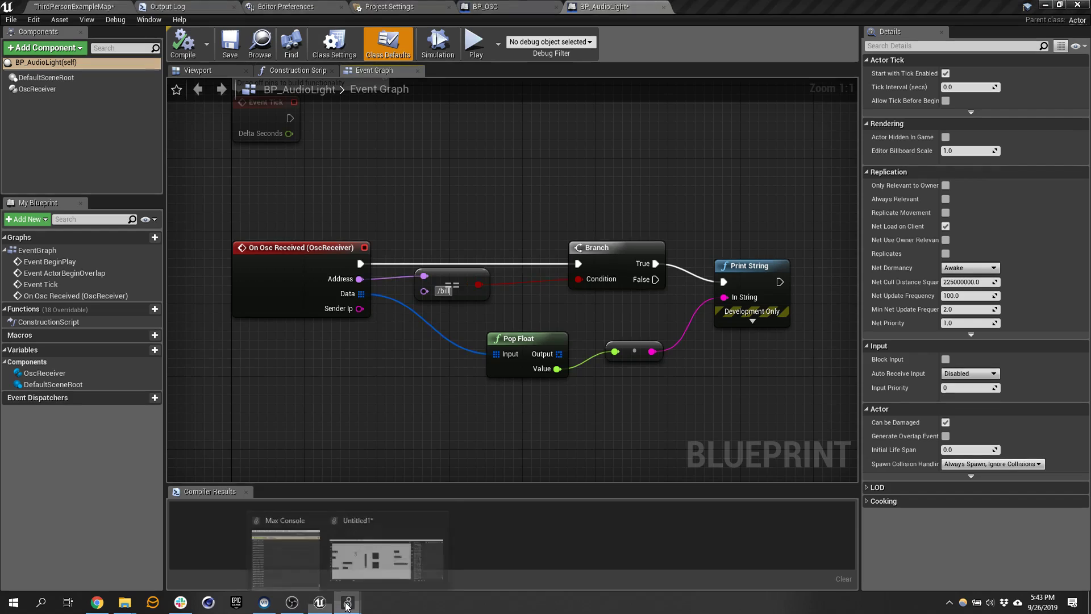
left_click(387, 558)
scroll(454, 423, "down", 10, "ctrl")
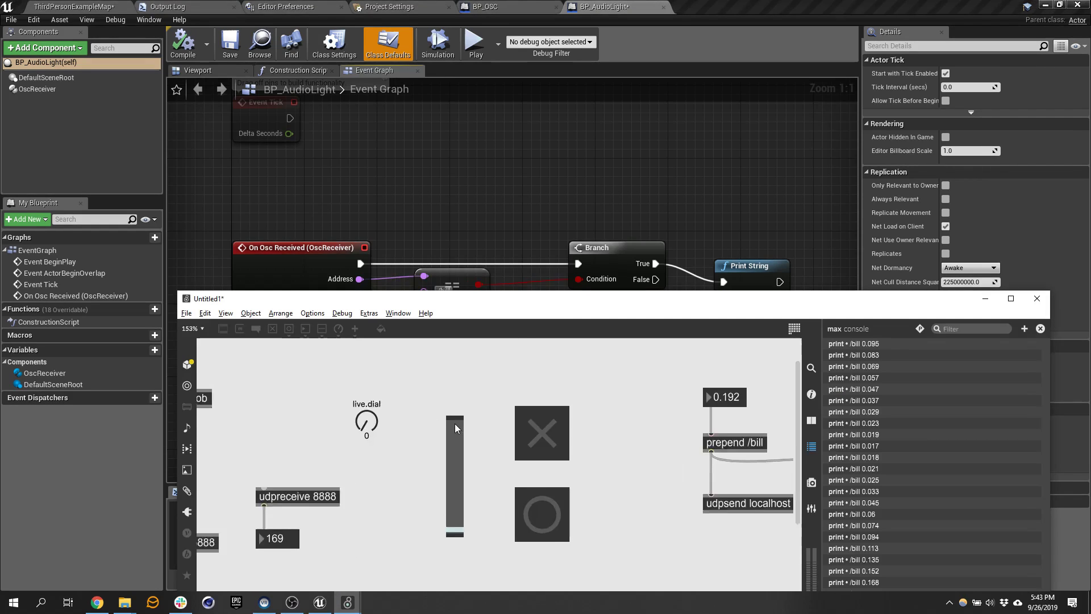
scroll(306, 412, "up", 8, "ctrl")
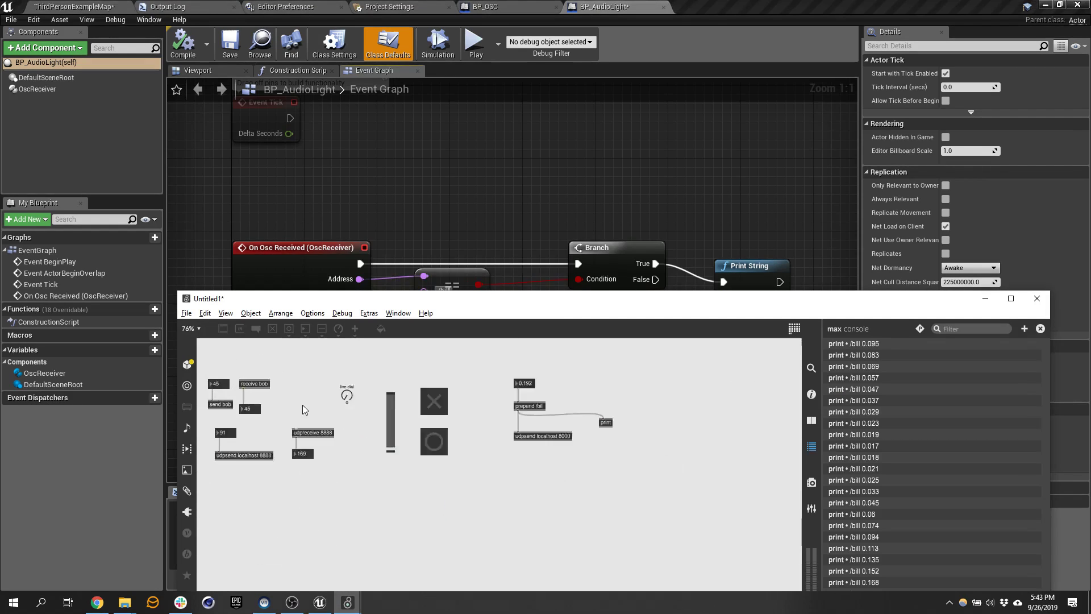
left_click_drag(383, 300, 349, 118)
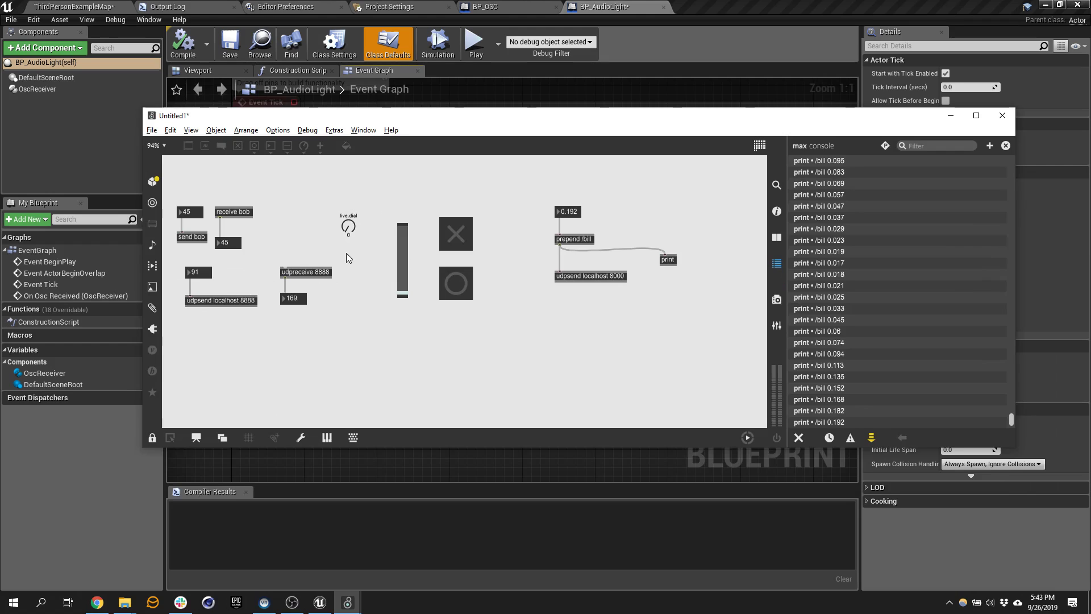
right_click(702, 204)
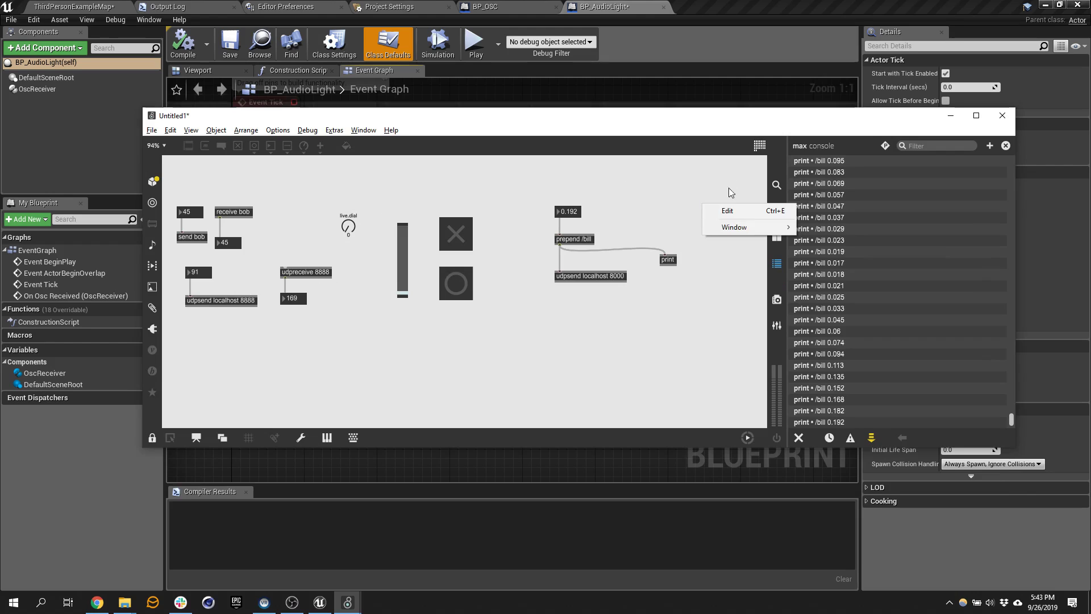
left_click(740, 210)
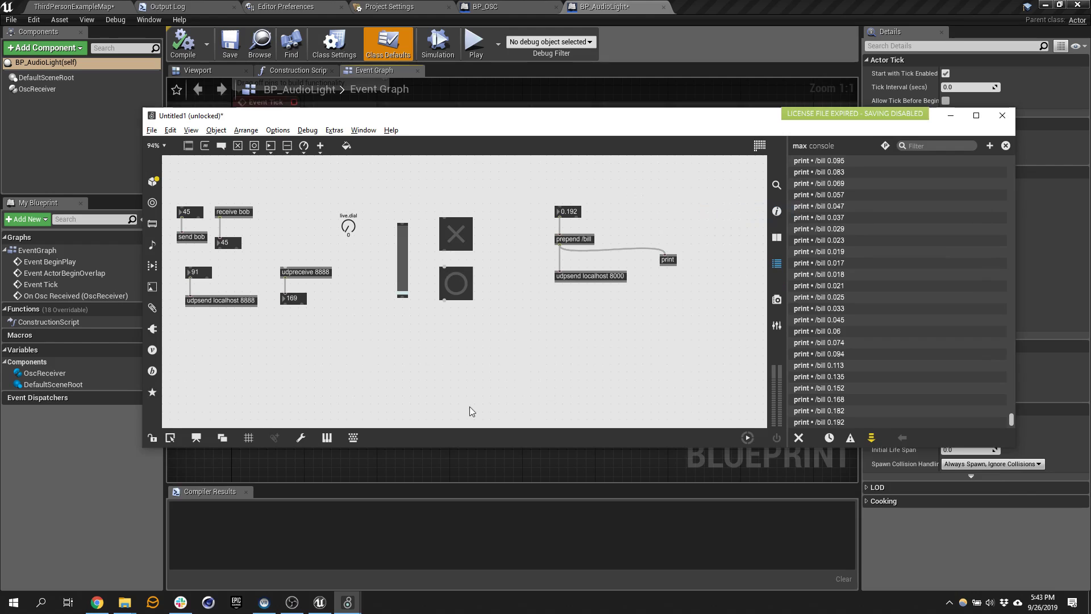
left_click_drag(677, 260, 590, 261)
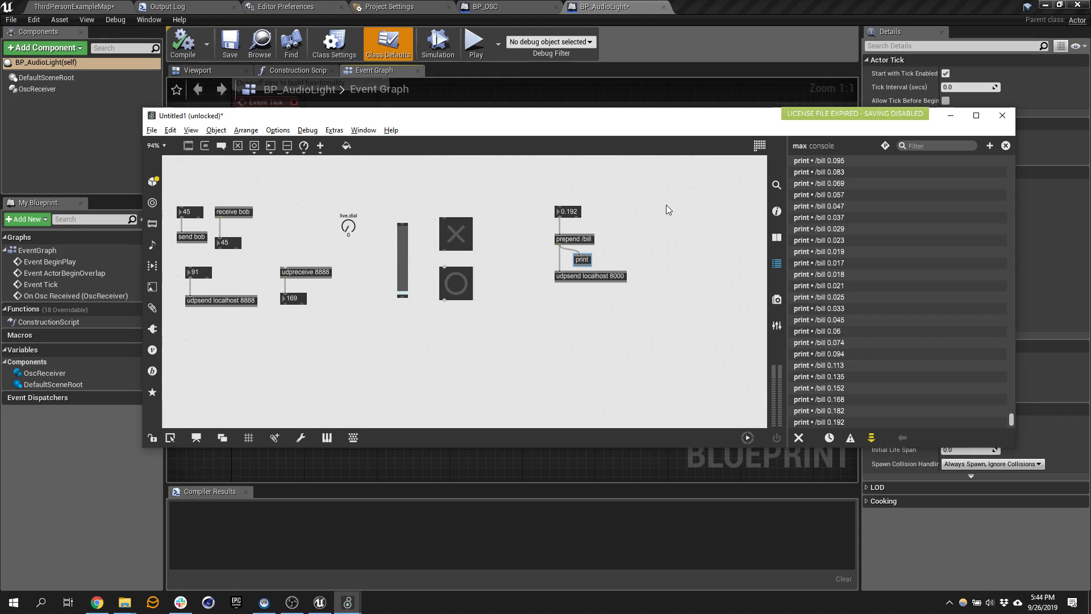
key("a")
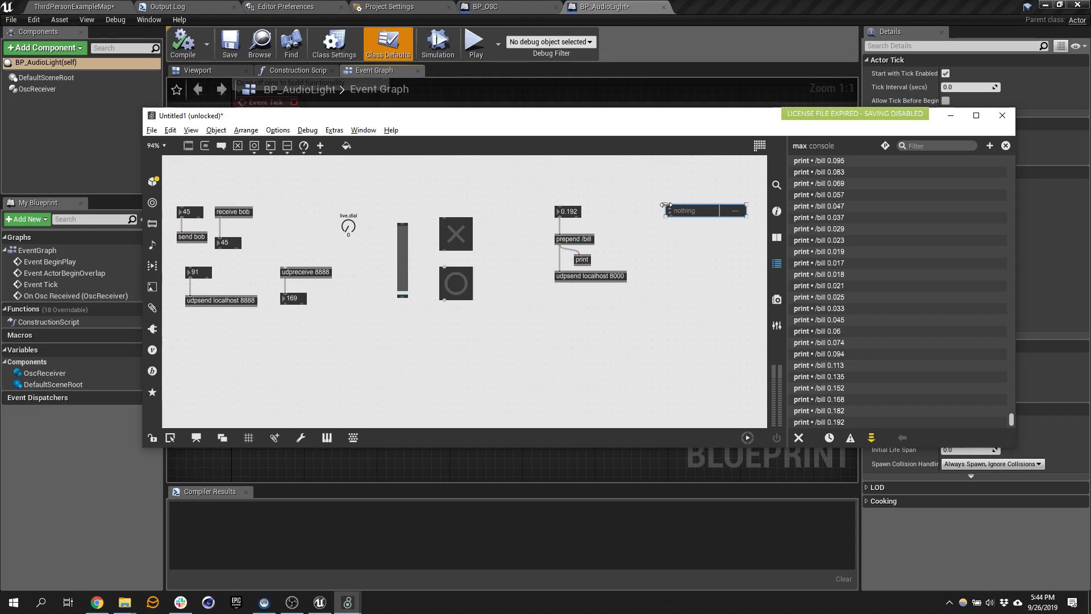
key("n")
left_click(677, 212)
key("Delete")
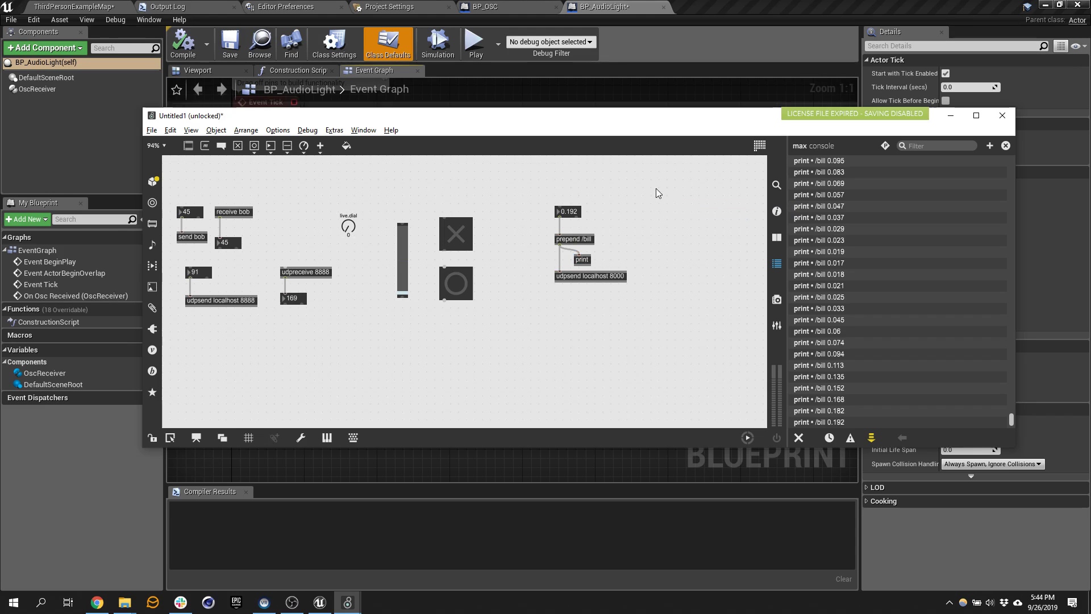
- Add an ezadc~ audio input object beside the /bill chain and turn its microphone input on
key("n")
scroll(649, 191, "up", 5, "ctrl")
scroll(704, 179, "up", 3, "ctrl")
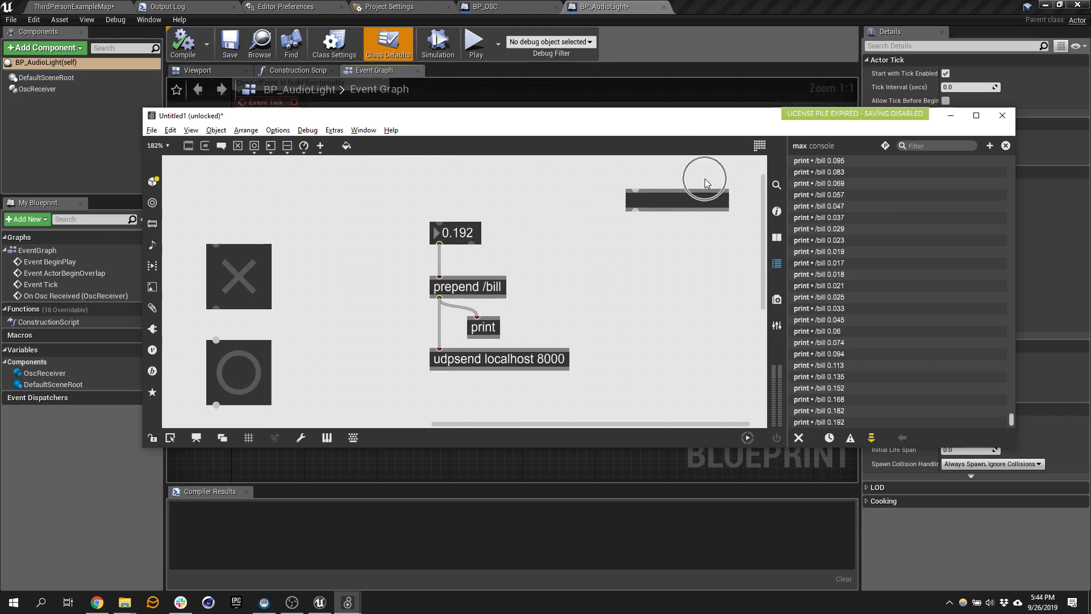
type("adc")
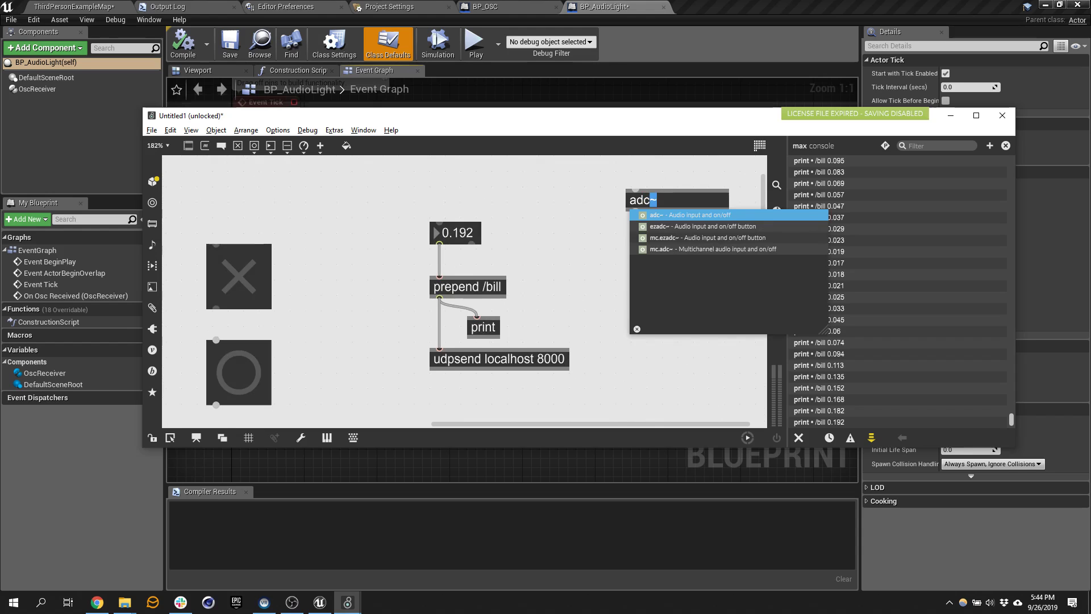
key("Down")
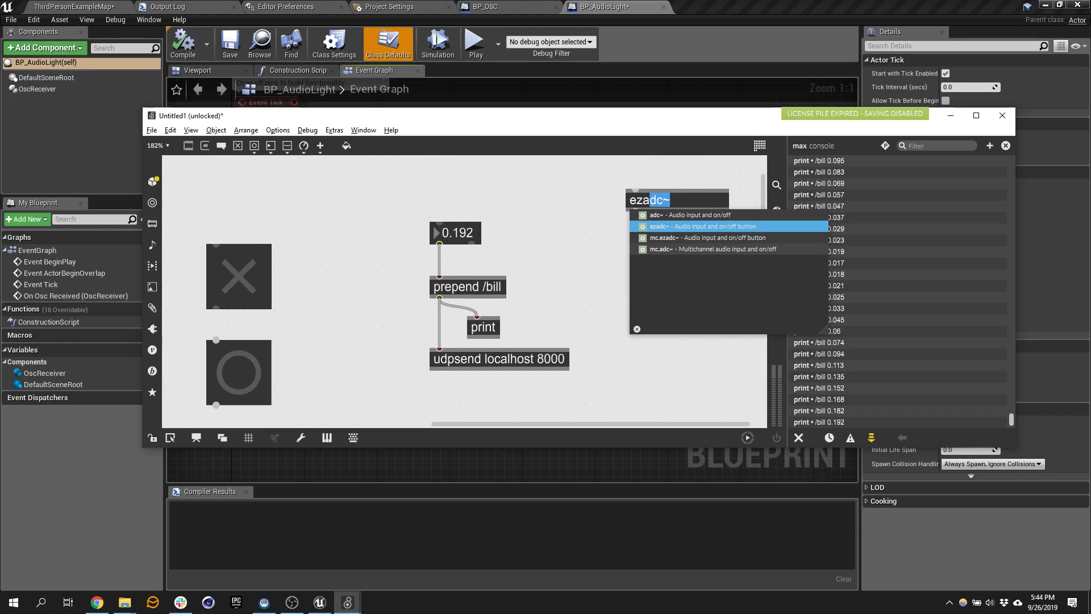
key("Return")
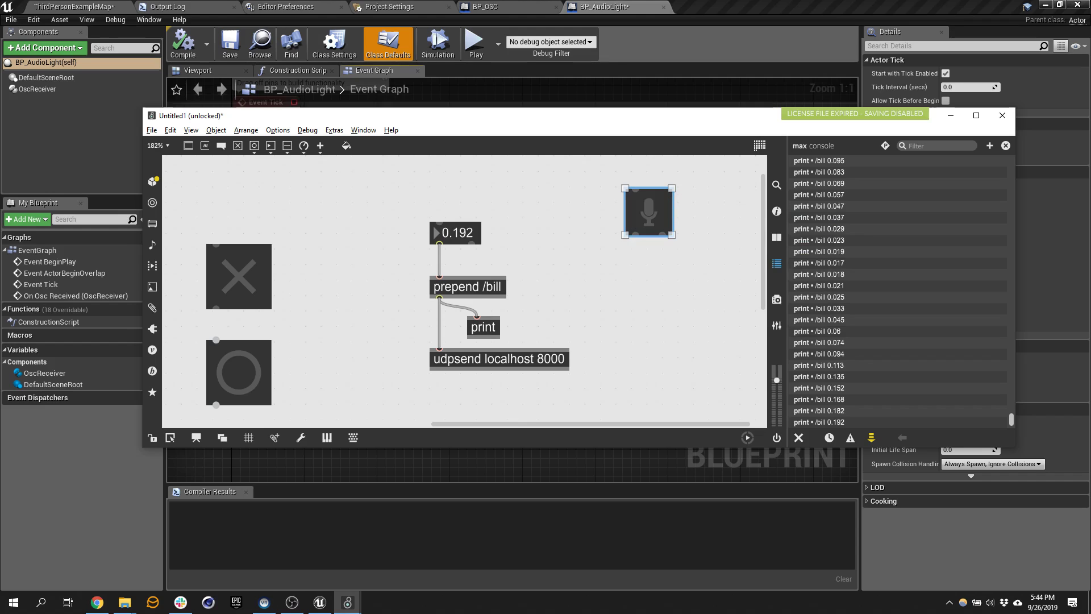
left_click(649, 209, "ctrl")
- Reroute print's patch cord from prepend /bill to the first outlet of ezadc~ and move print below the microphone object
left_click(457, 308)
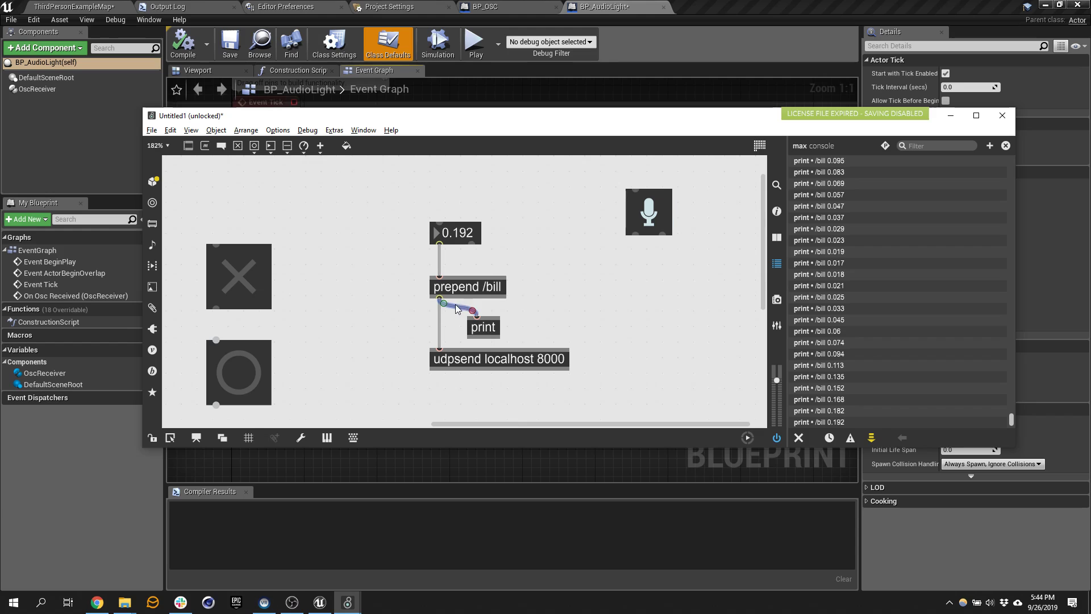
left_click_drag(445, 303, 635, 236)
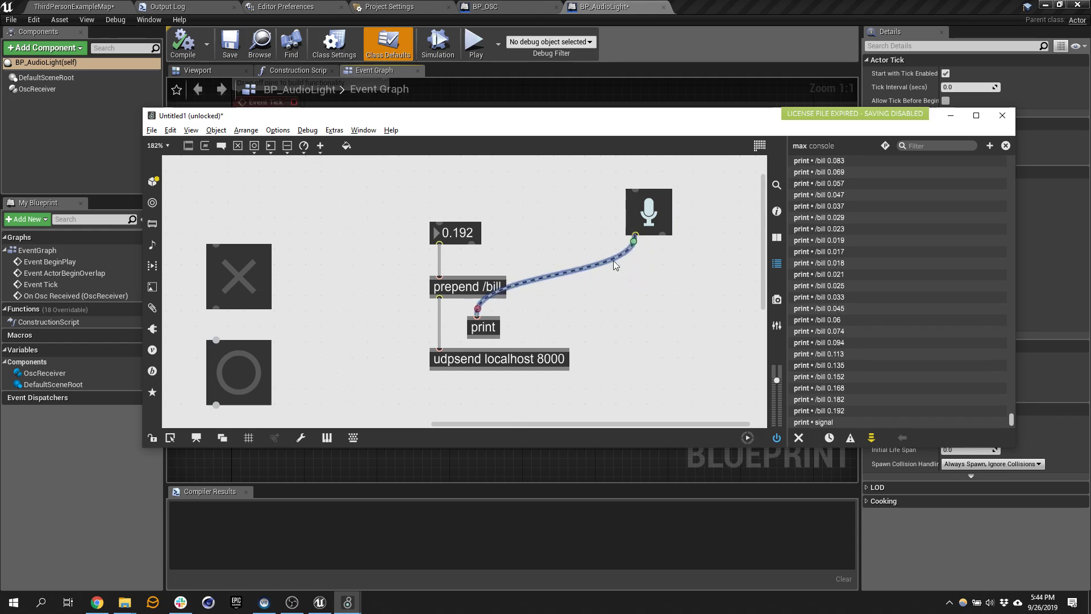
left_click_drag(479, 333, 638, 294)
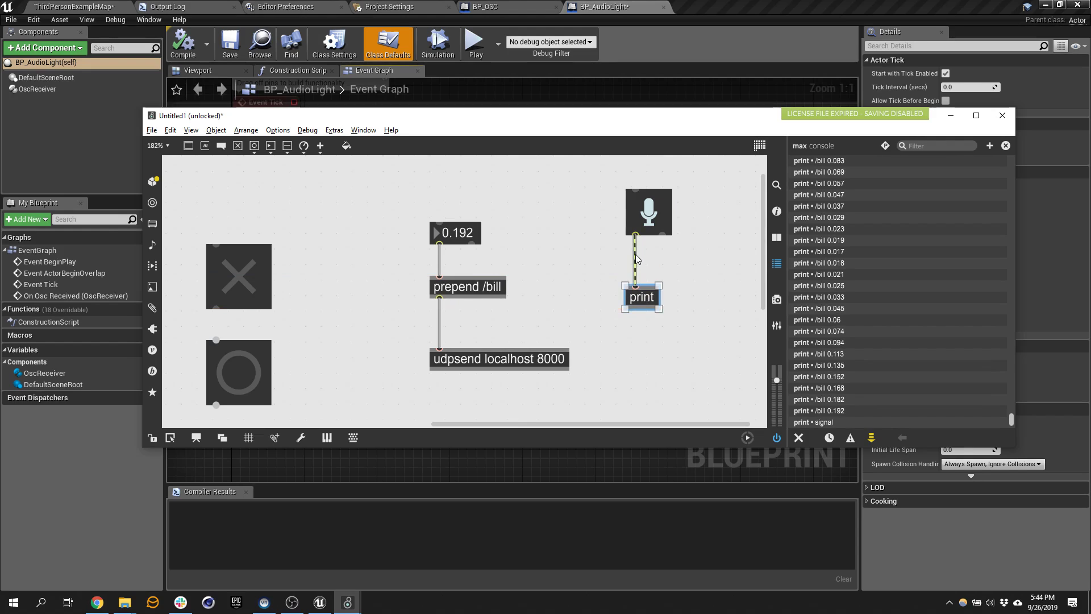
left_click(635, 259)
left_click(649, 269)
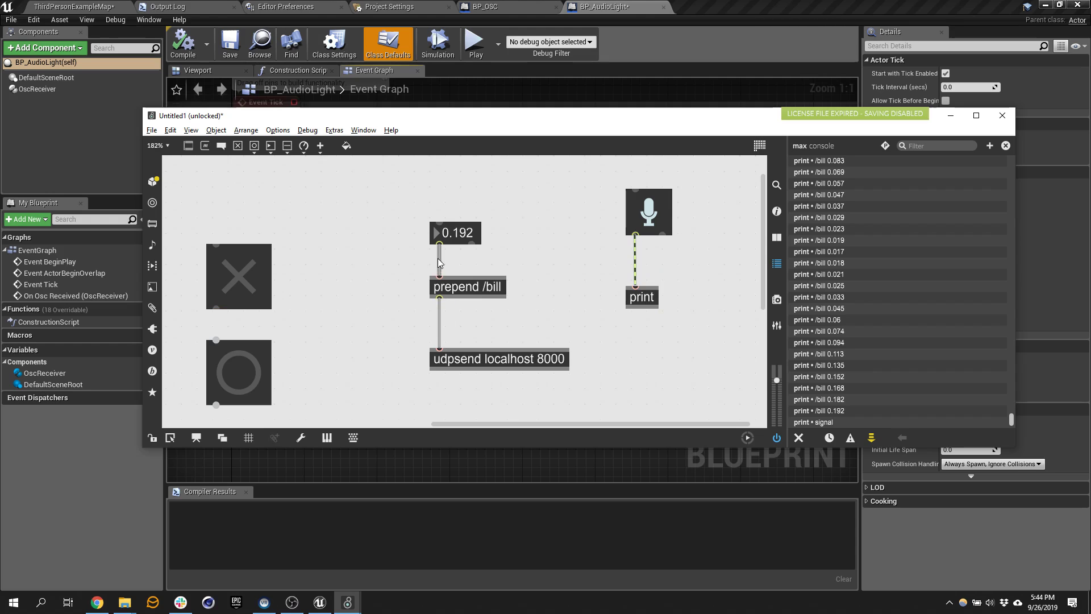
- Delete the patch cord between ezadc~ and print, and add a peakamp~ 33 object in the gap
left_click(635, 253)
left_click_drag(675, 257, 579, 256)
key("Delete")
type("n")
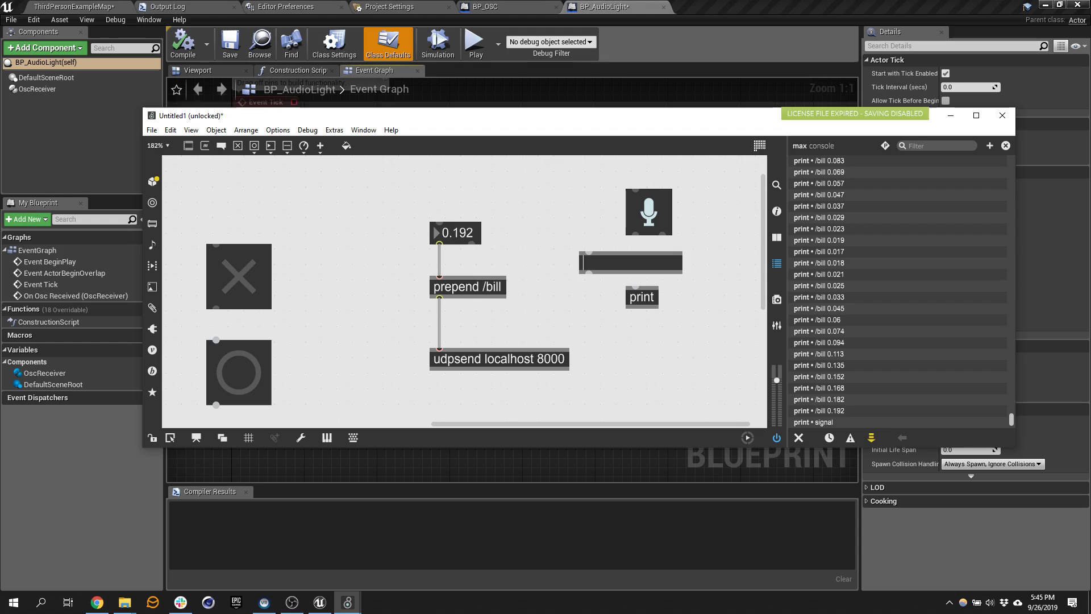
type("peak")
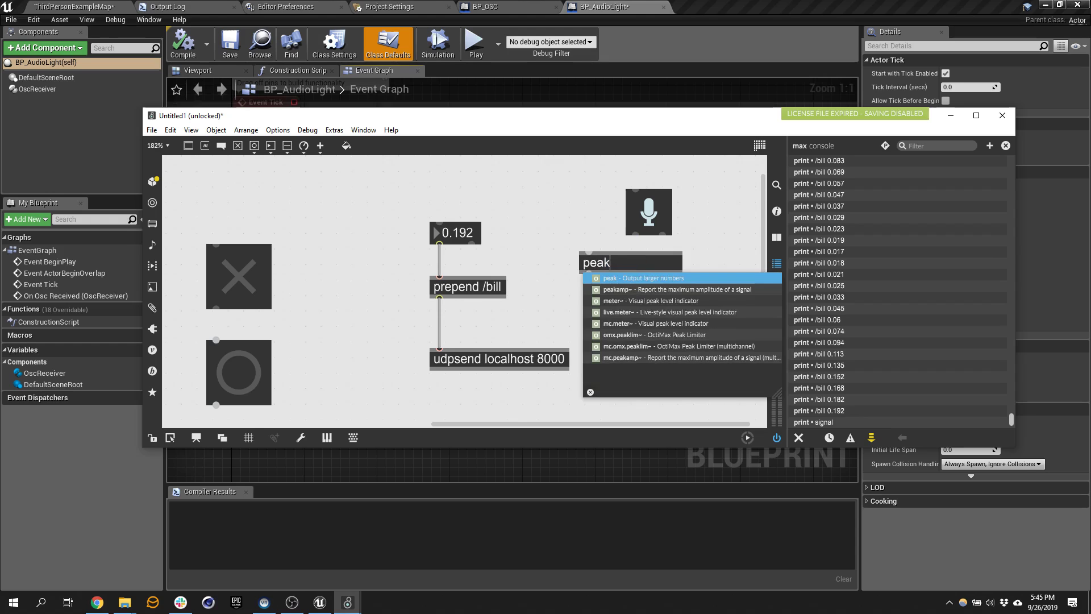
type("amp")
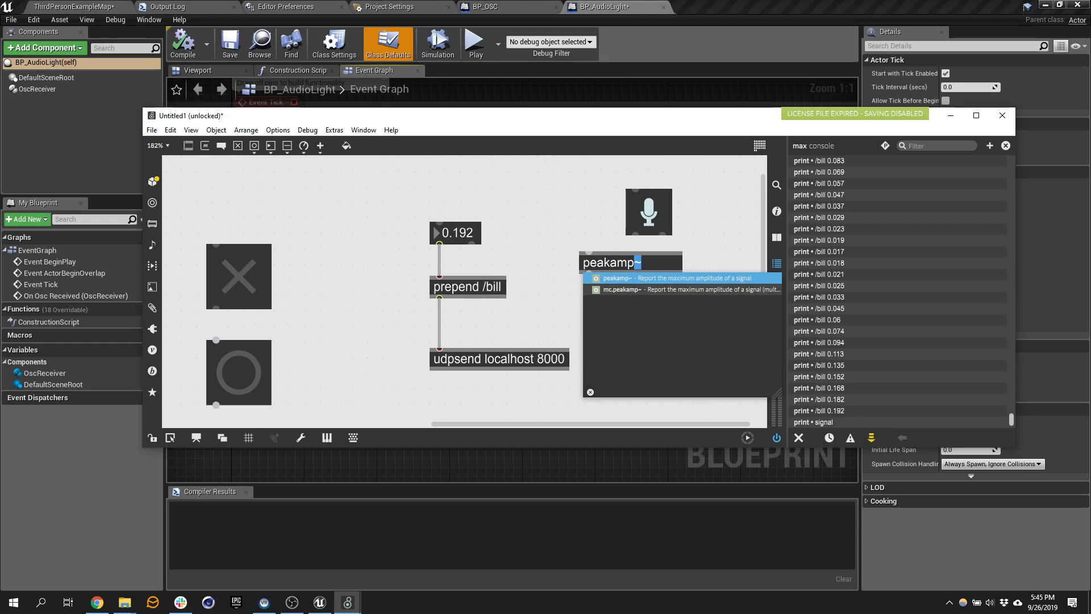
type("~")
type("33")
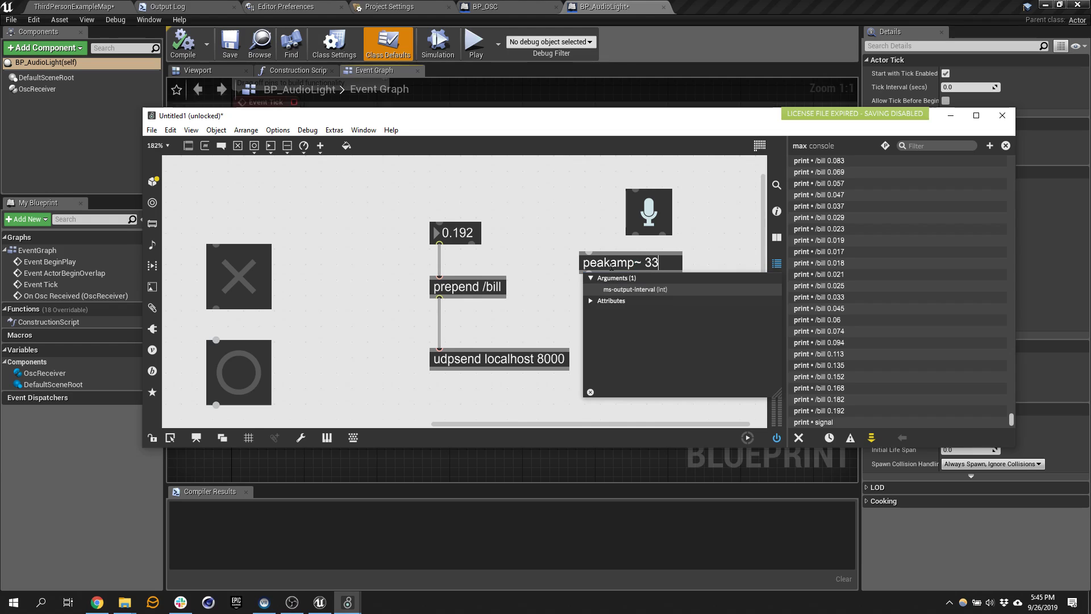
left_click(570, 250)
- Place and wire peakamp~ 33 between ezadc~ and print, moving print aside to free the space below
left_click_drag(608, 266, 653, 263)
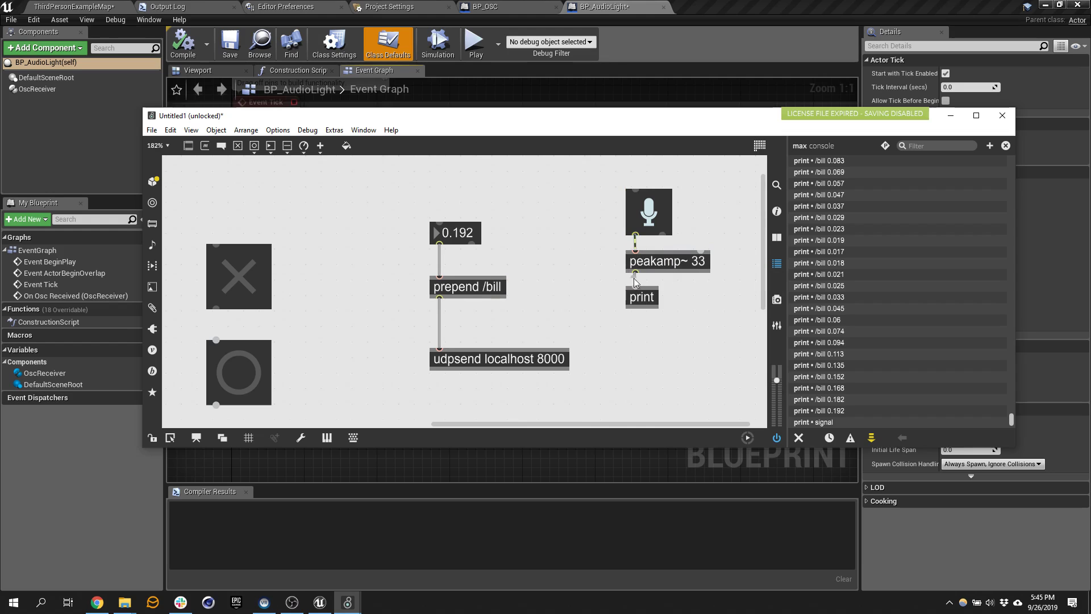
left_click_drag(639, 298, 640, 299)
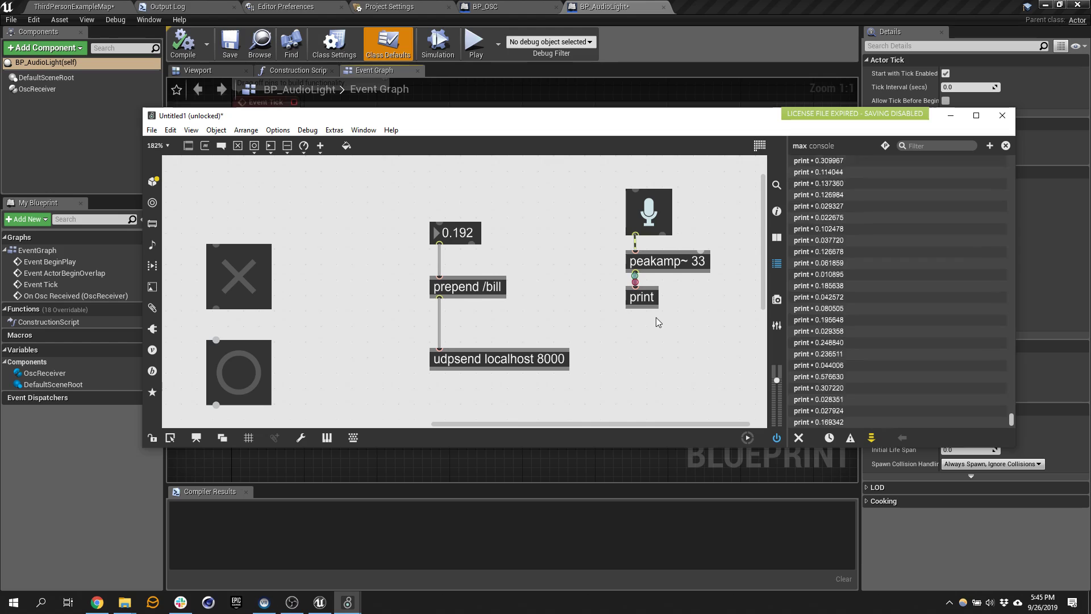
left_click_drag(642, 299, 557, 309)
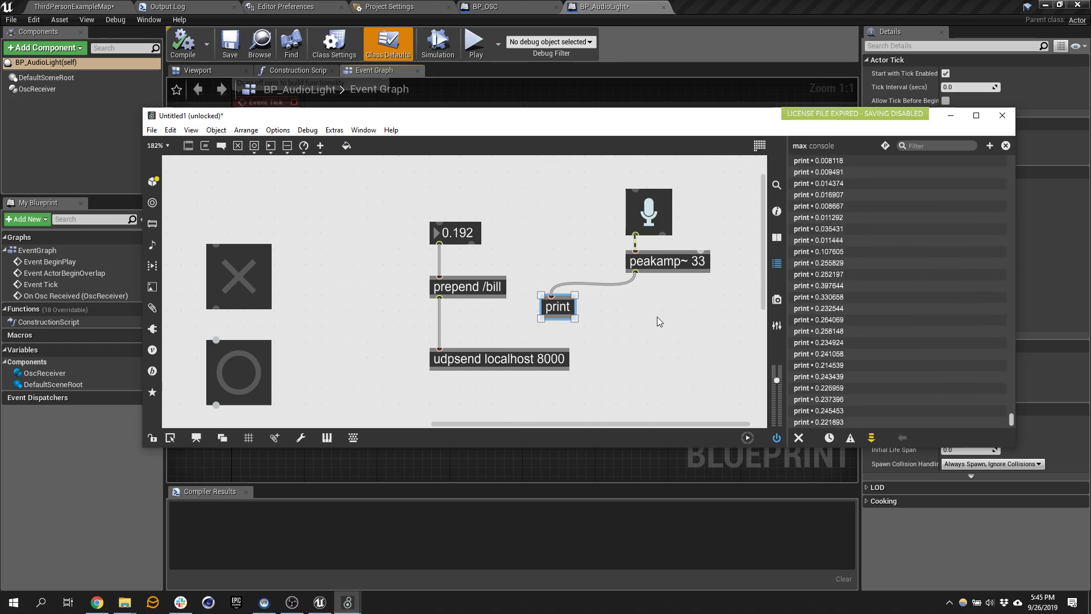
- Add a multislider object in the empty space below peakamp~ 33
left_click(636, 311)
type("n")
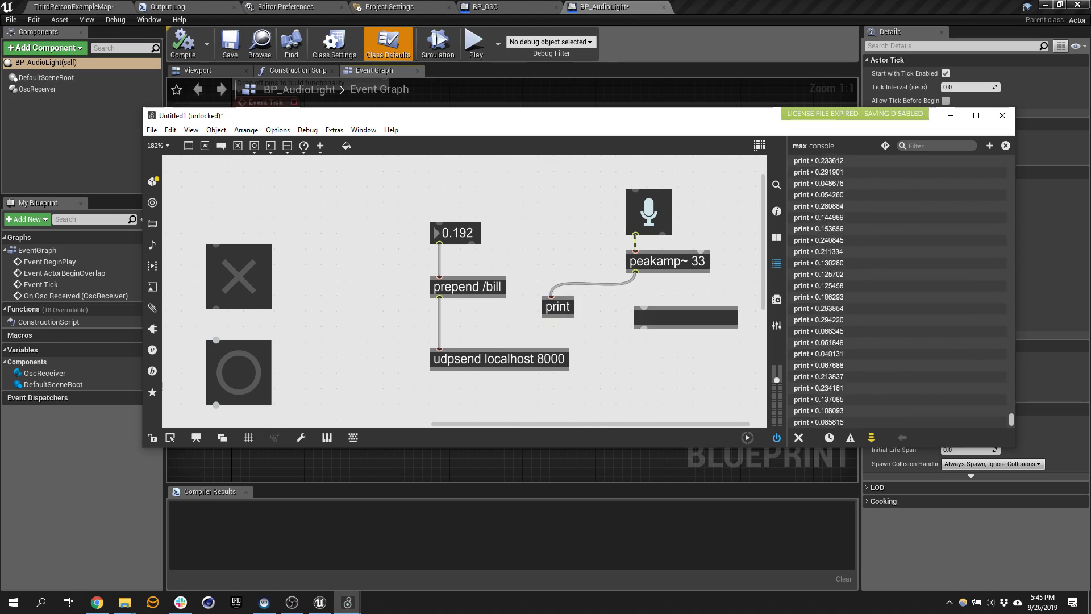
type("multi")
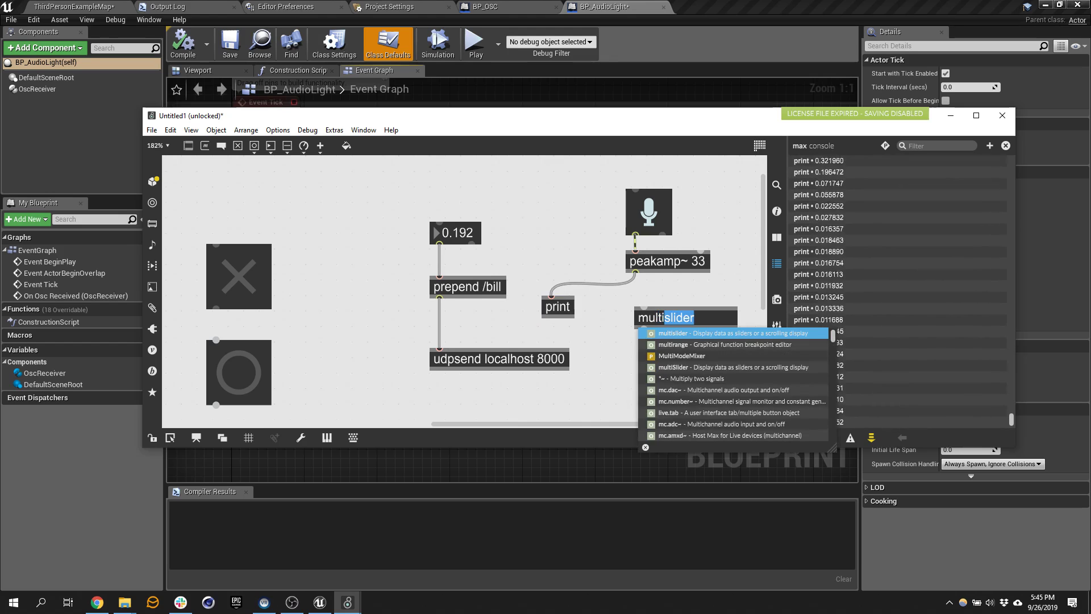
key("Return")
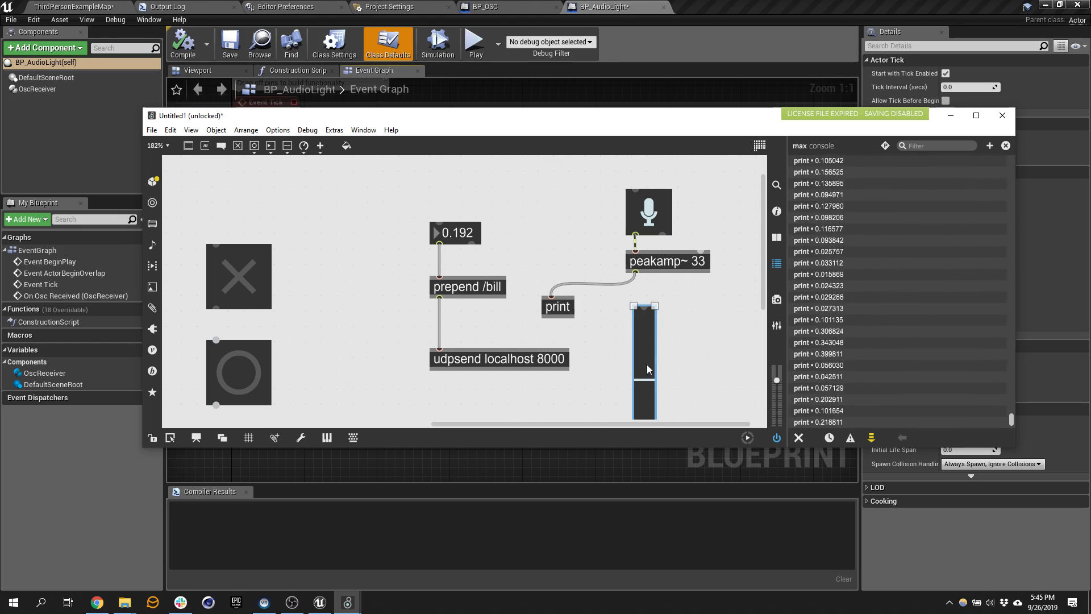
- Configure the multislider in its inspector with a range of 0. to 1. and the Line Scroll slider style
left_click(777, 212)
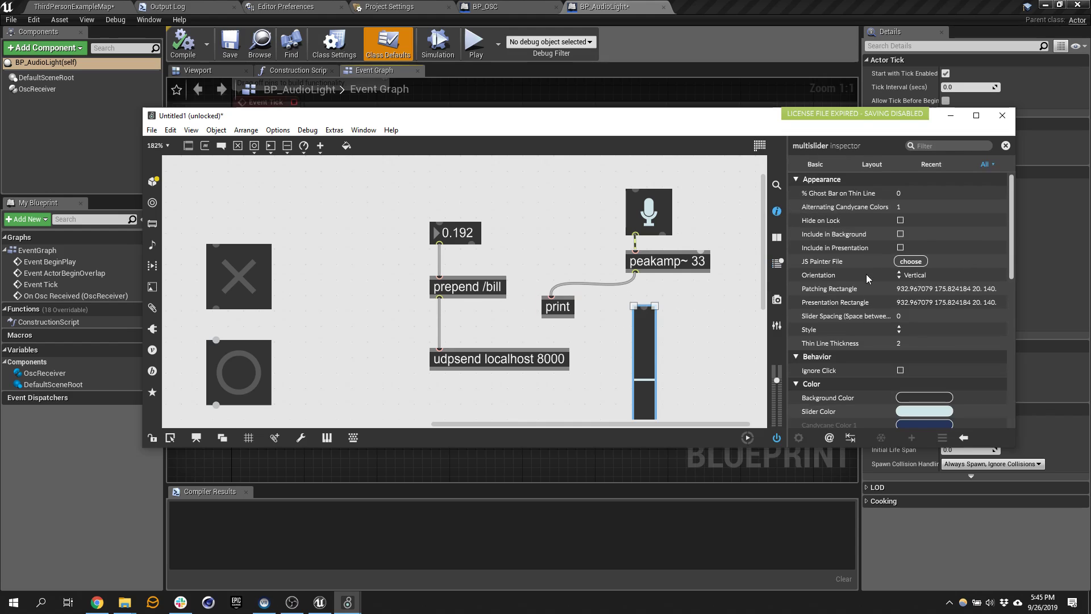
scroll(875, 279, "down", 10)
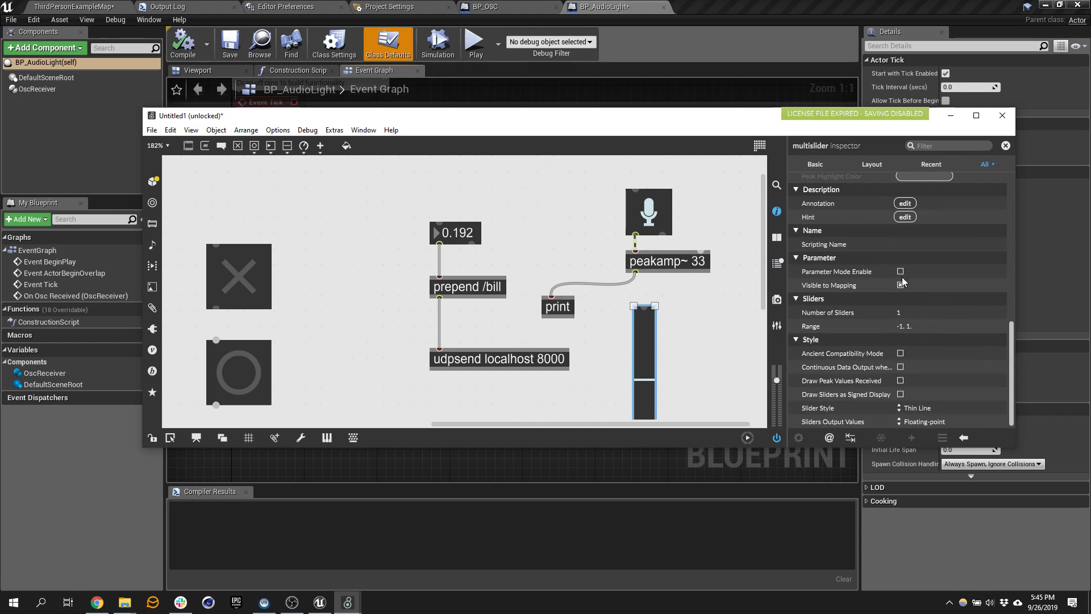
left_click(899, 327)
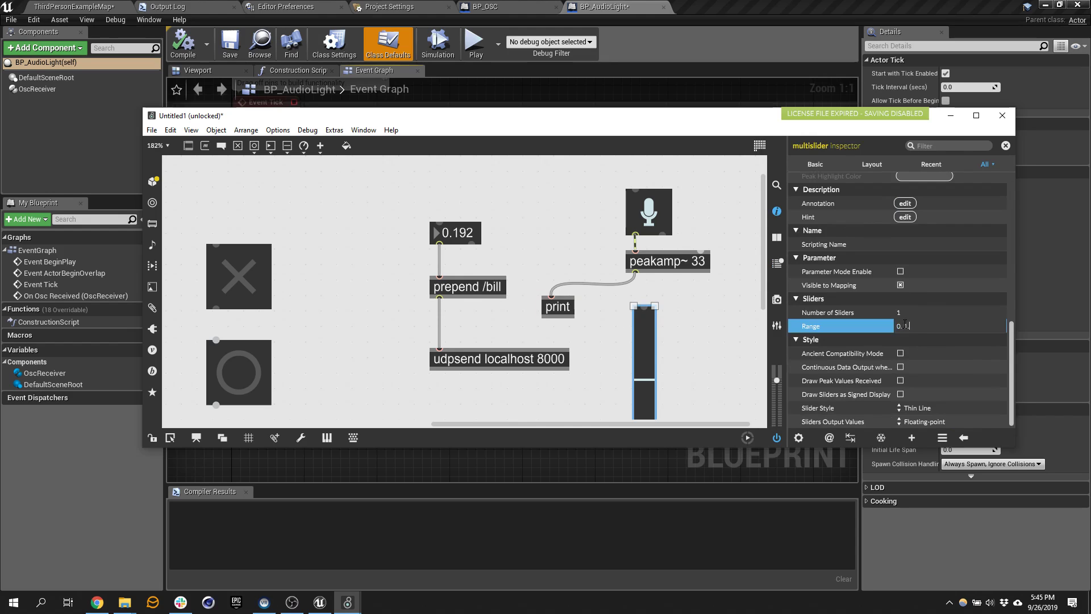
type("0. 1.")
key("Return")
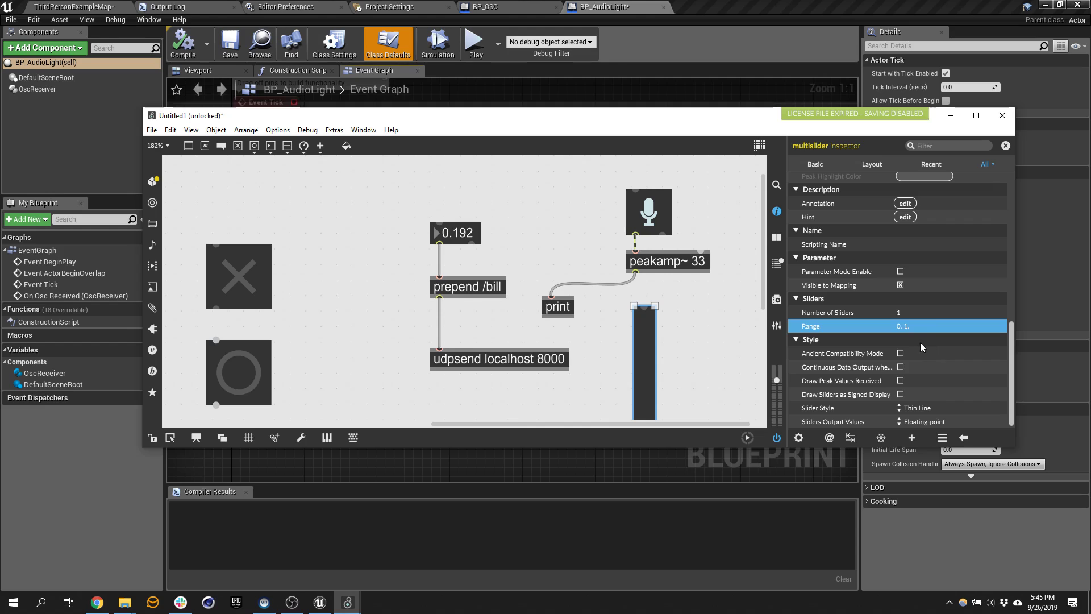
left_click(918, 411)
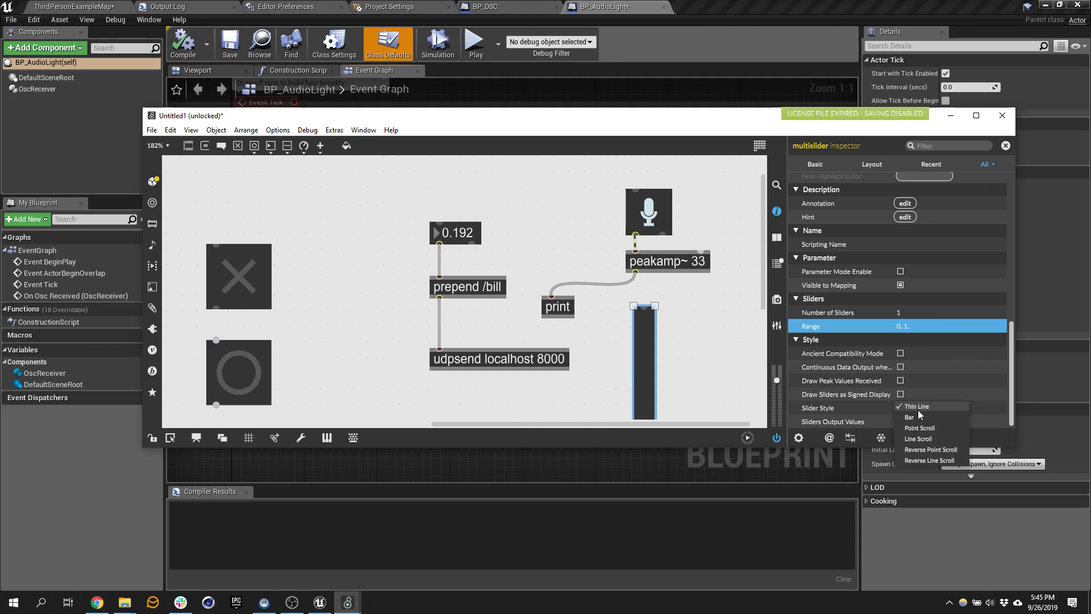
left_click(930, 440)
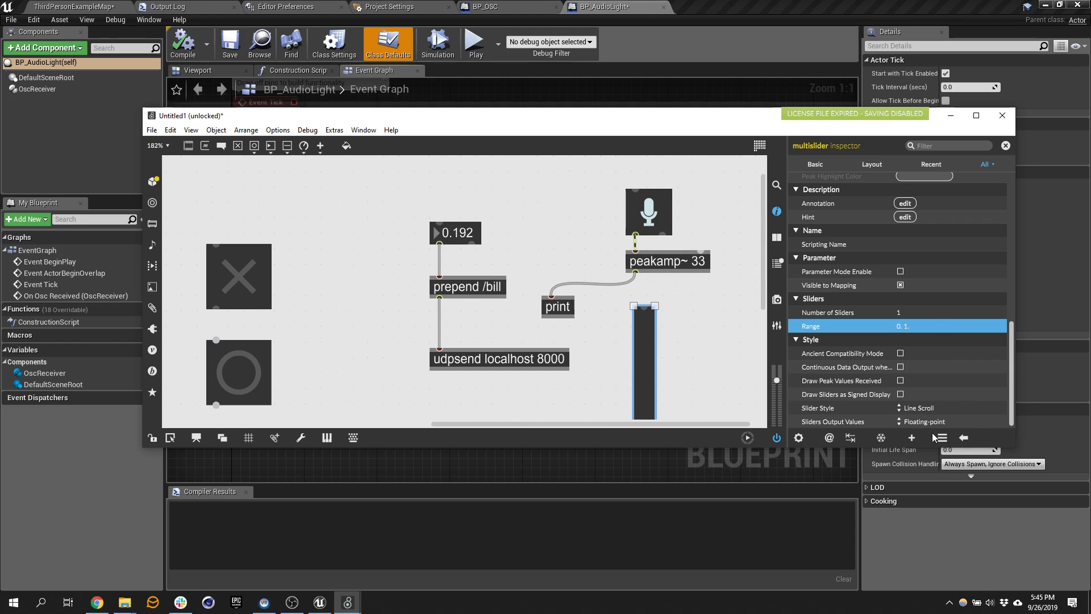
- Wire peakamp~ 33 into the multislider, align it under the outlet and enlarge it to about 194 by 139
left_click_drag(636, 273, 642, 307)
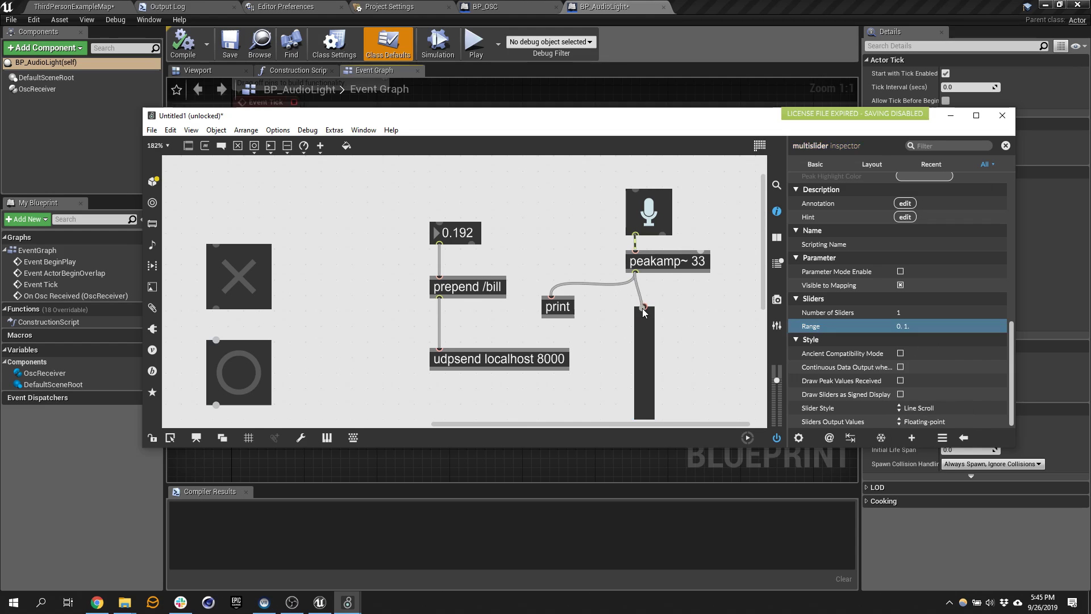
left_click(646, 359)
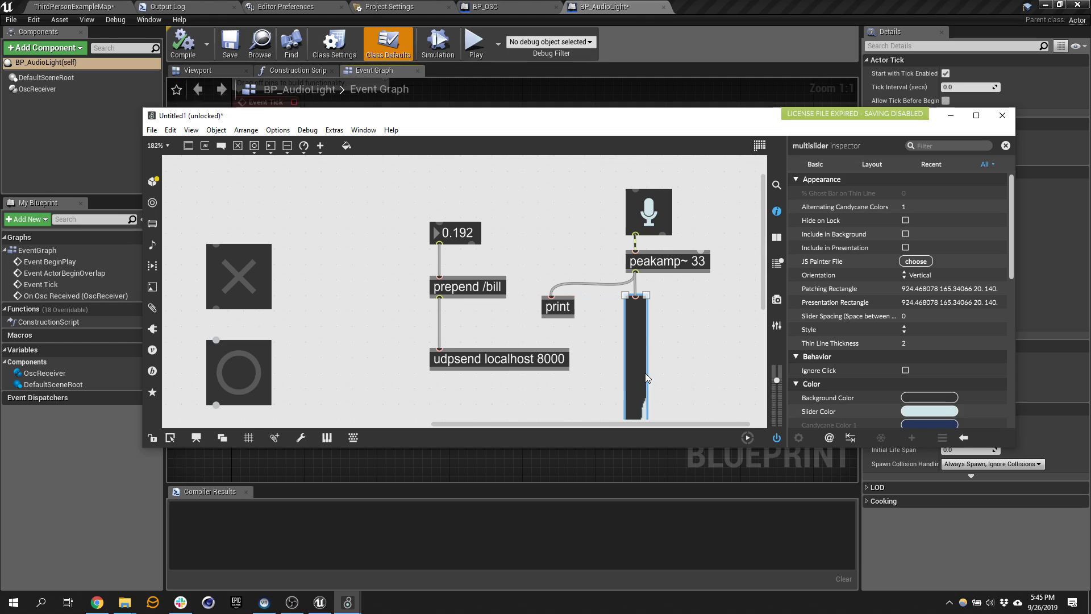
scroll(667, 353, "down", 2)
left_click_drag(648, 383, 759, 381)
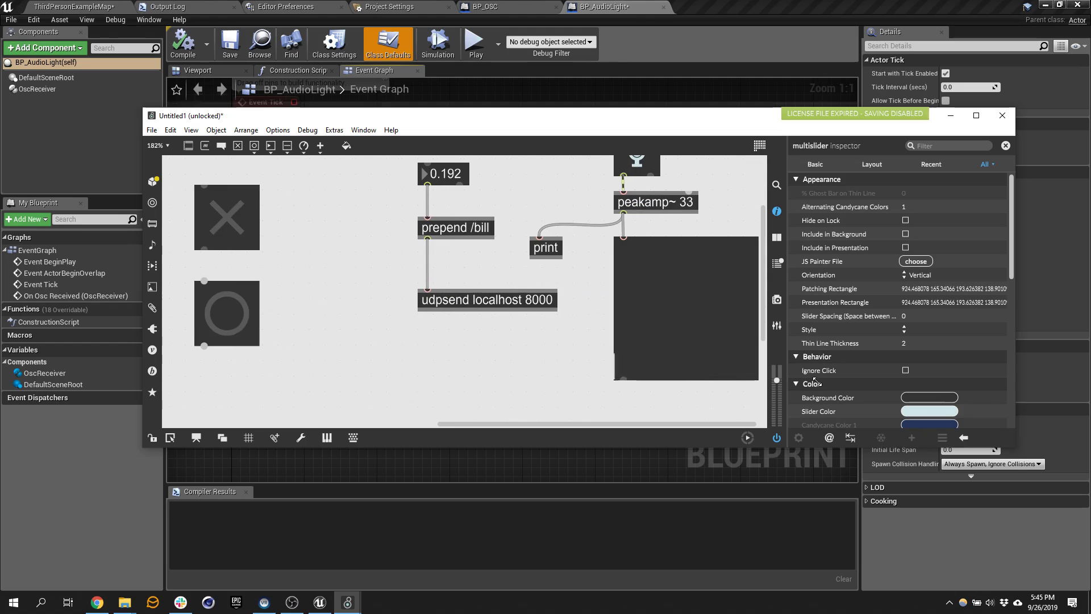
scroll(734, 366, "down", 1)
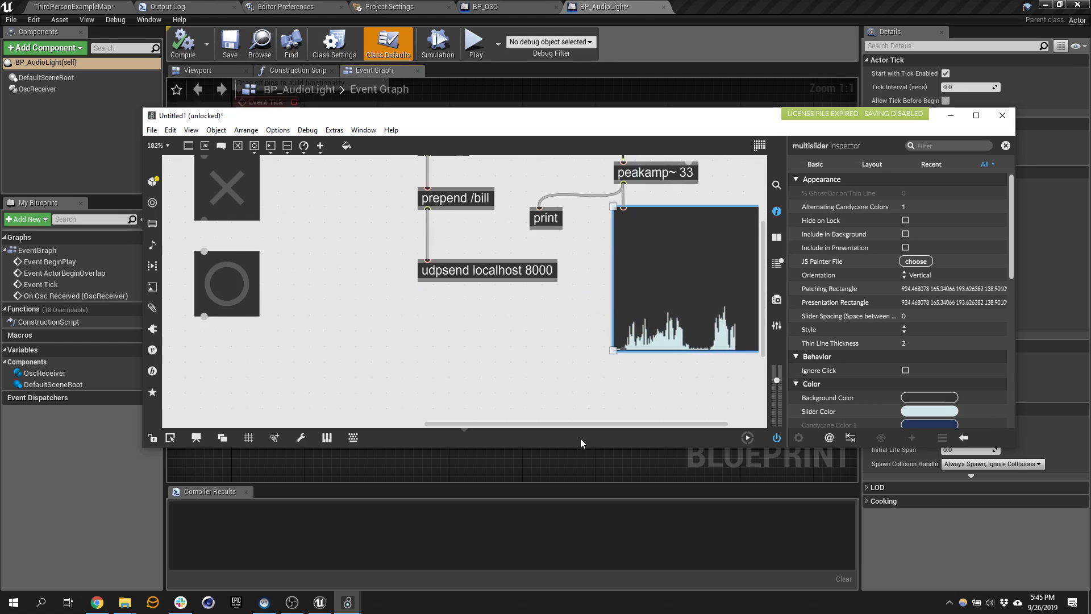
left_click_drag(554, 423, 793, 423)
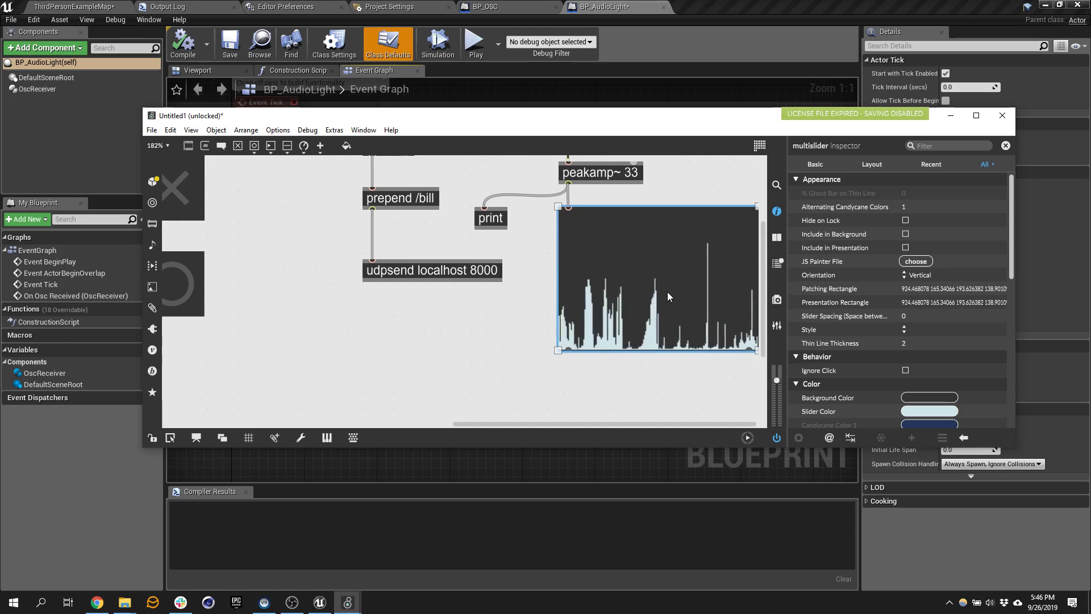
- Move the multislider down and add a scale 0. 1. 0. 2. object in the gap below peakamp~ 33
left_click_drag(664, 276, 667, 336)
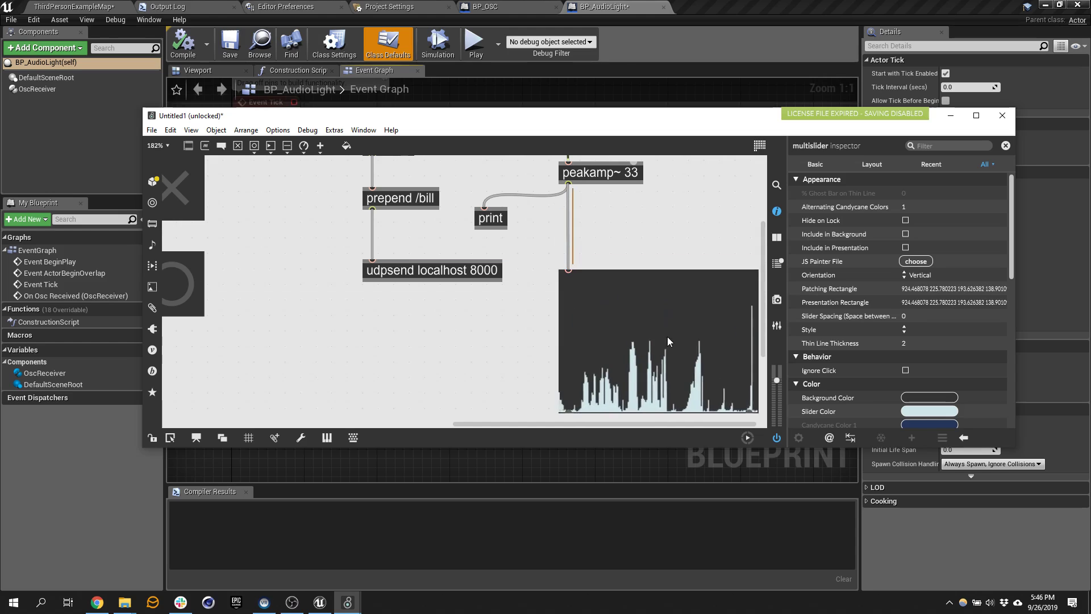
left_click(584, 229)
type("nscale 0. 1. 0. 2.")
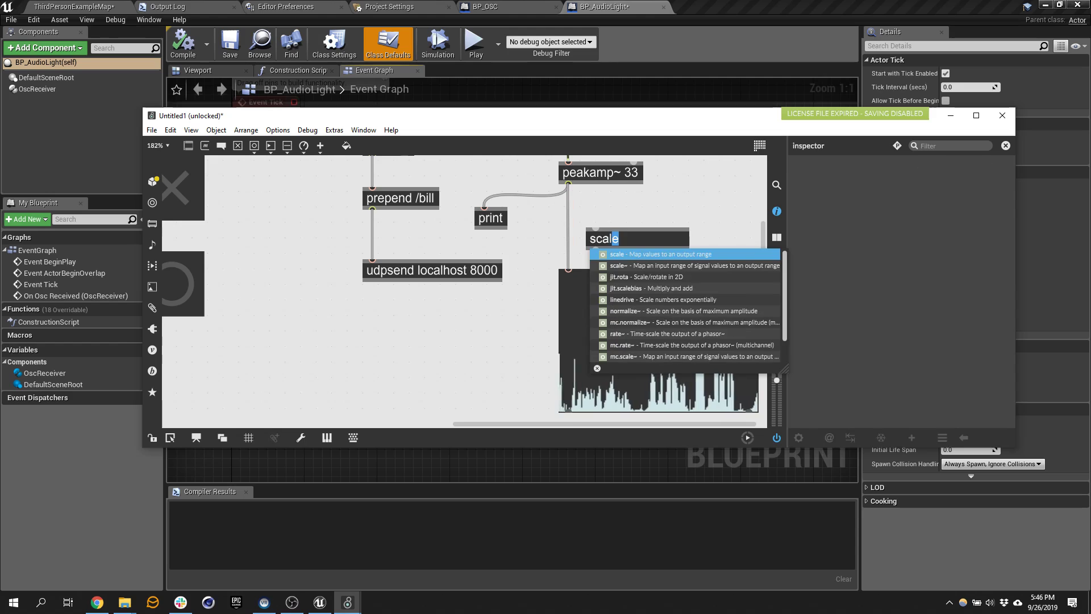
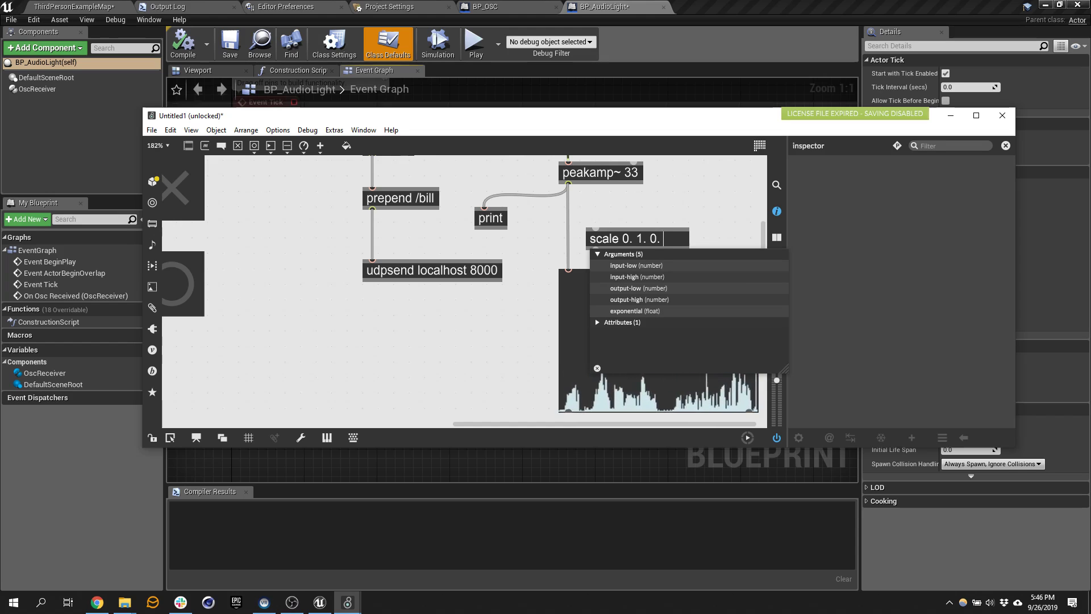
left_click(724, 173)
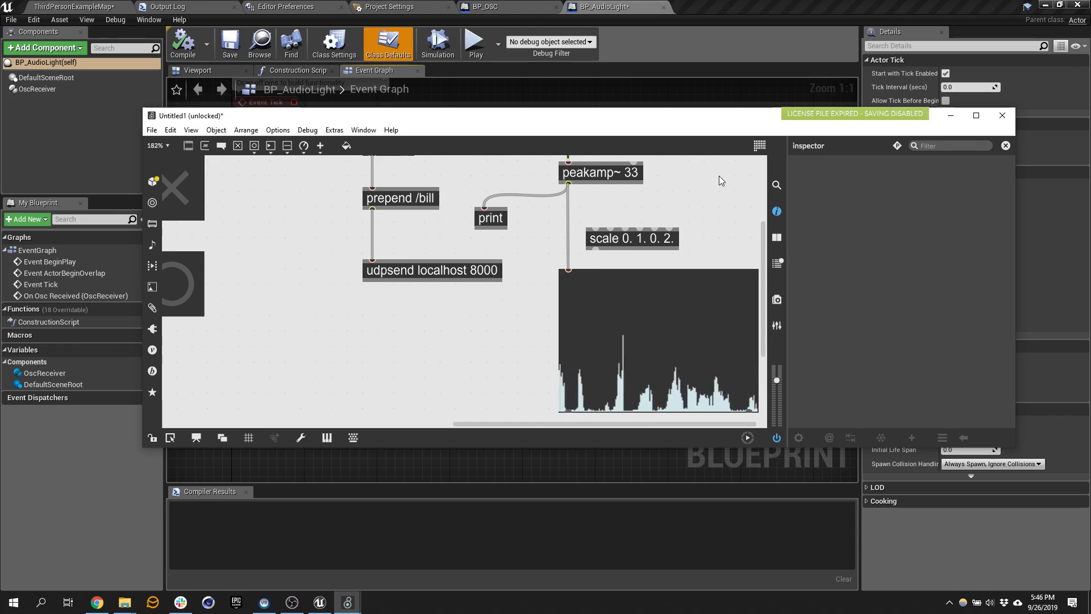
- Reroute the peakamp~ 33 signal through the scale object into the multislider, and shift scale closer to the chain
left_click(568, 217)
mouse_move(569, 263)
left_mouse_down()
mouse_move(579, 252)
mouse_move(571, 266)
left_mouse_up()
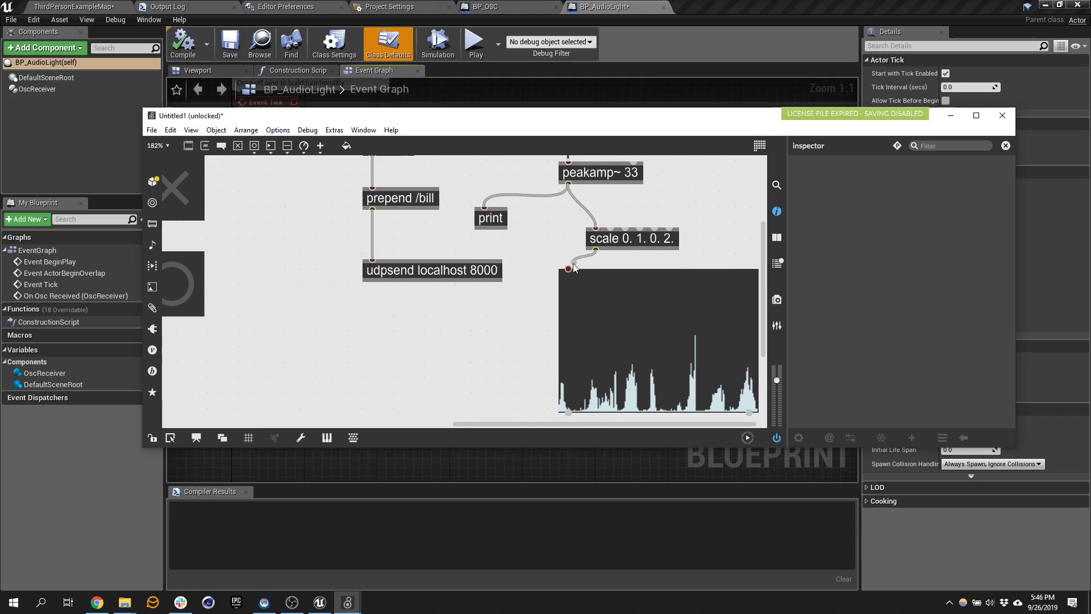
left_click_drag(651, 239, 612, 236)
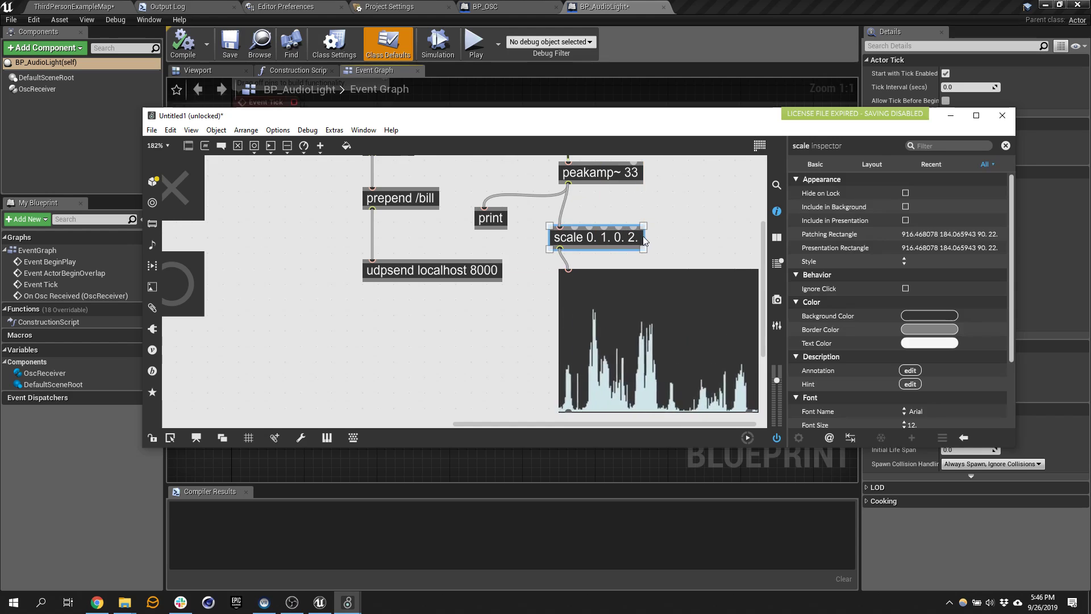
- Change the scale object's high output argument to 3
double_click(631, 238)
type("3")
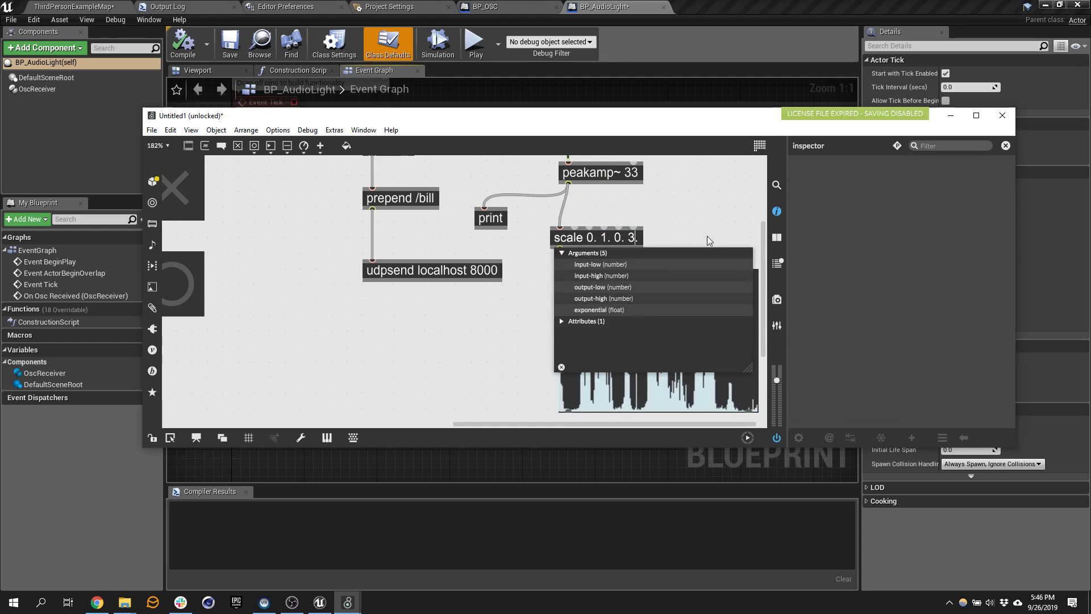
left_click(707, 211)
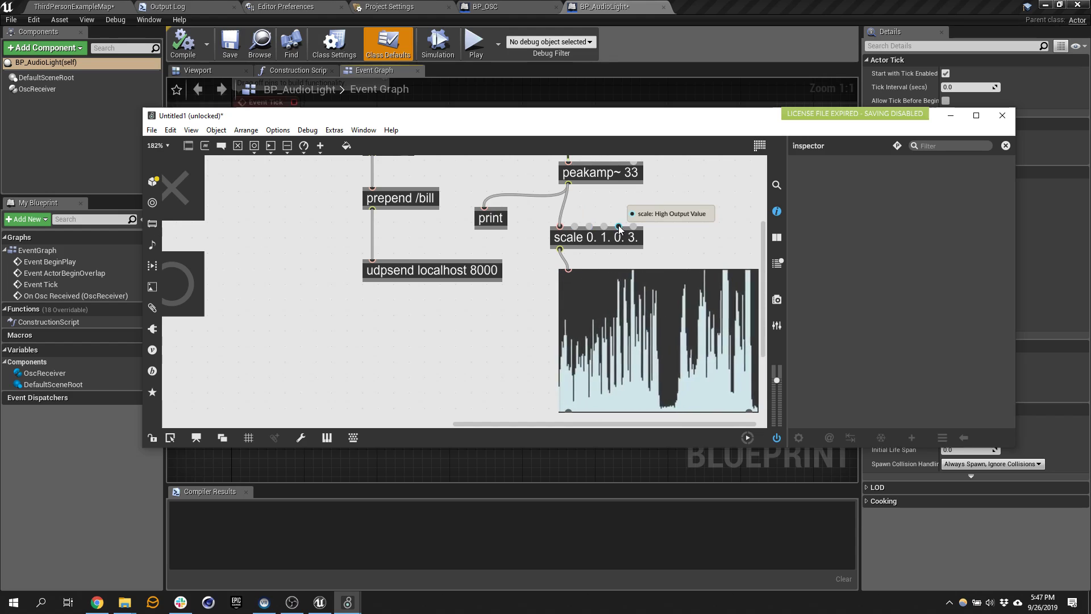
- Add a floating-point number box wired to scale's High Output Value inlet, lock the patch and set the number to 0.63
key("f")
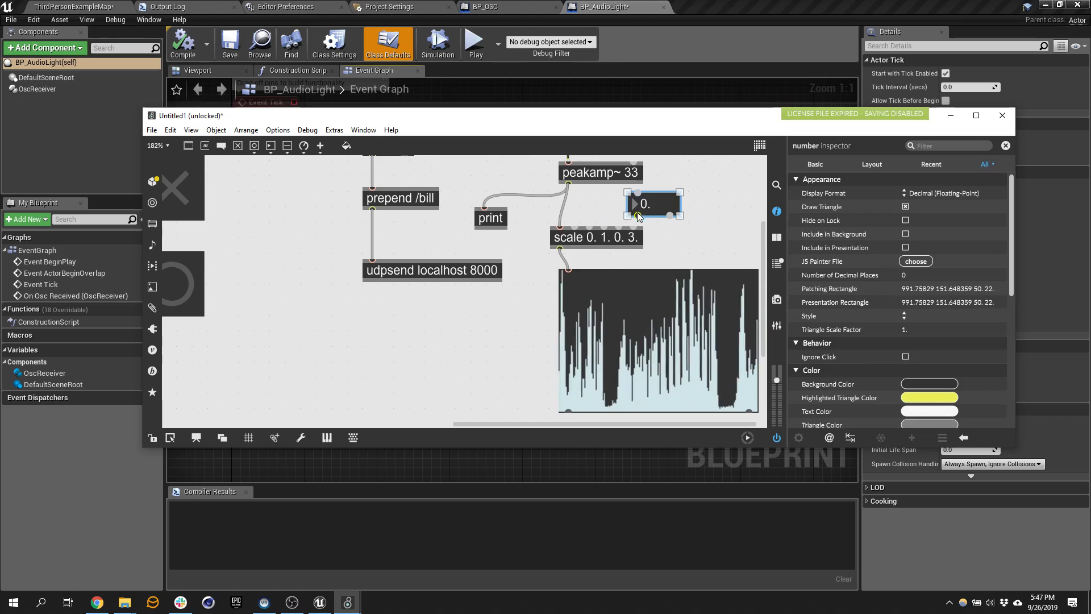
left_click_drag(632, 215, 619, 226)
key("ctrl+e")
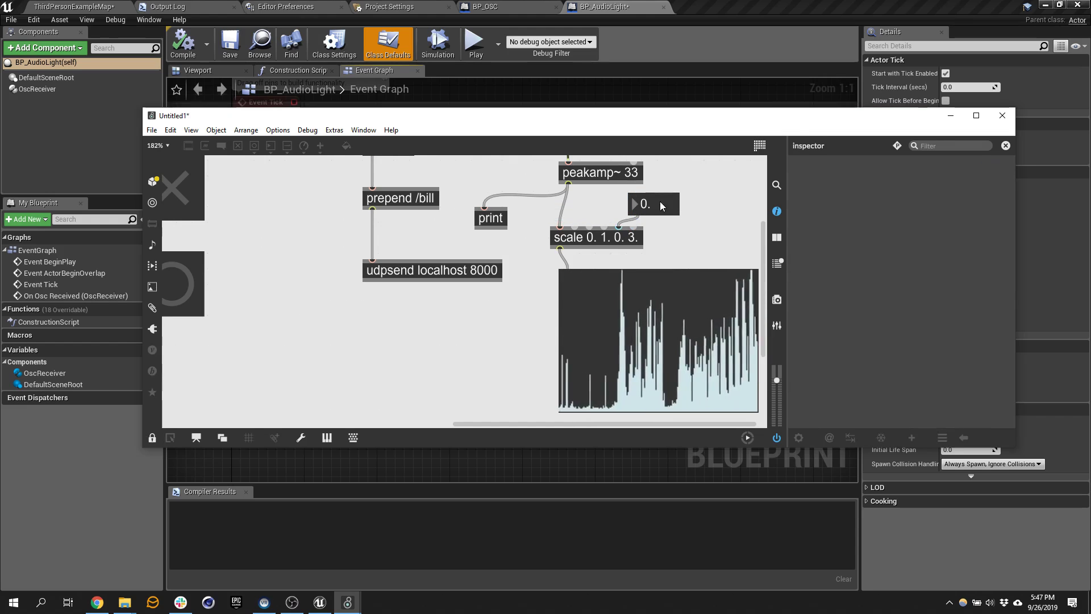
left_click_drag(654, 205, 679, 220)
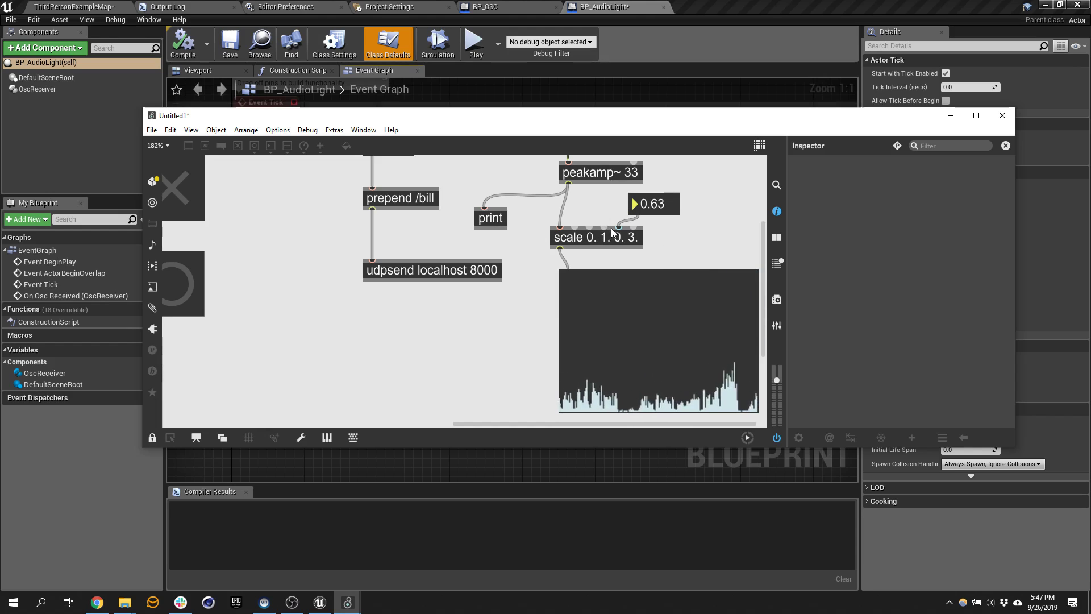
- Unlock the patch, align scale directly under peakamp~ 33 and move the float number box beside peakamp~ 33
key("ctrl+e")
left_click_drag(605, 238, 613, 230)
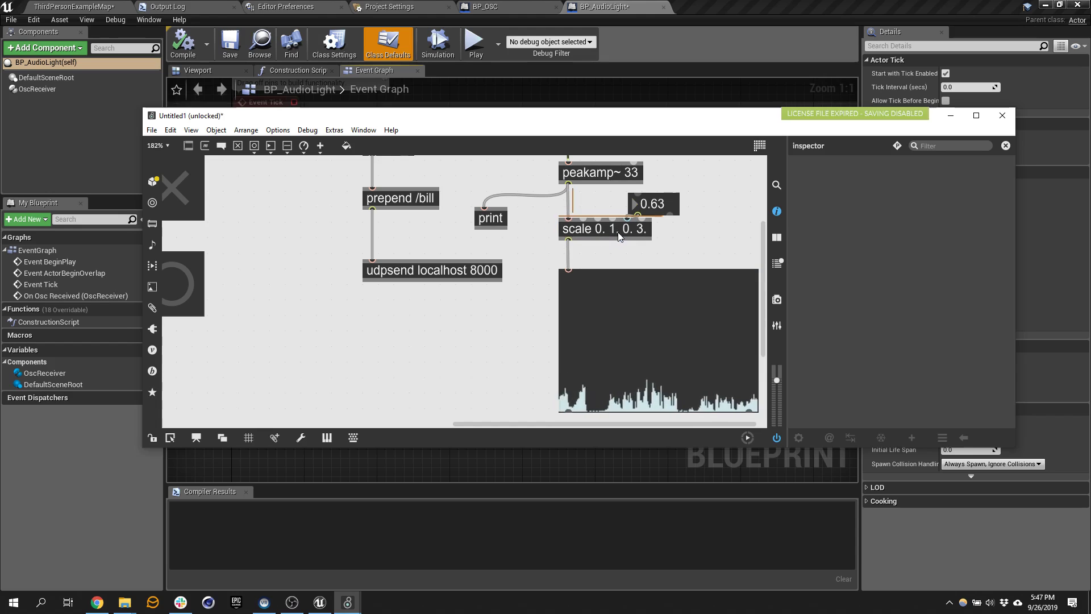
left_click_drag(672, 207, 702, 189)
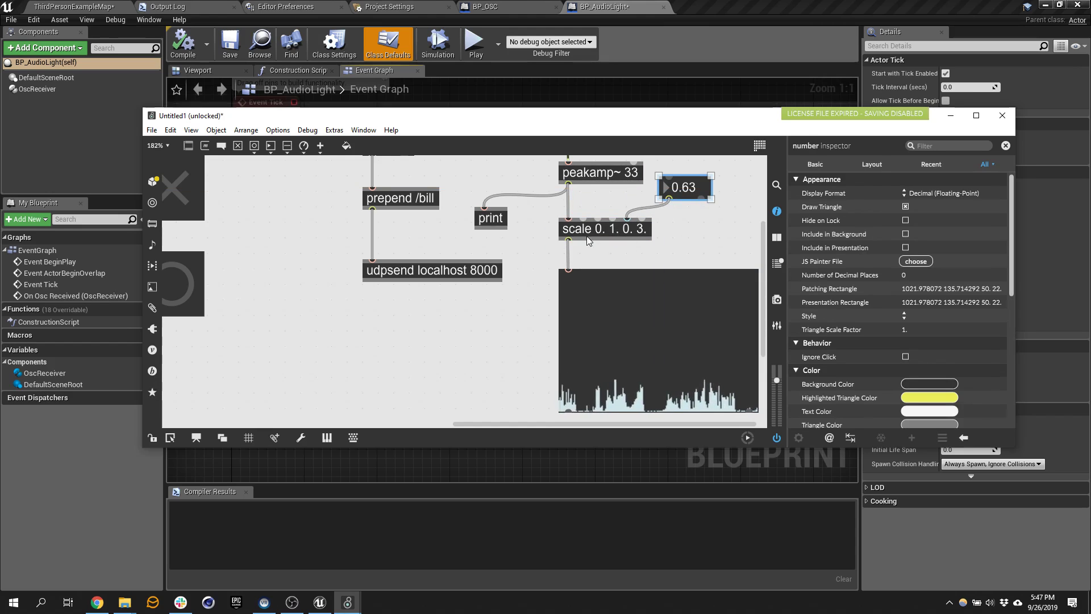
left_click_drag(595, 226, 599, 223)
left_click_drag(701, 186, 700, 176)
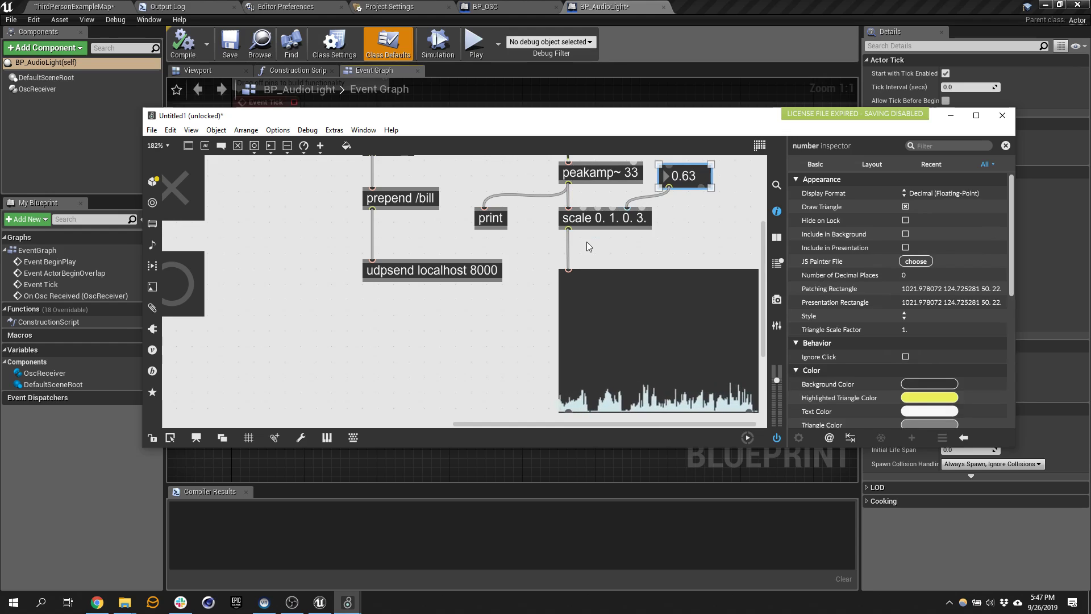
- Add a clip 0. 1. object between the scale object and the multislider
type("nclip 0")
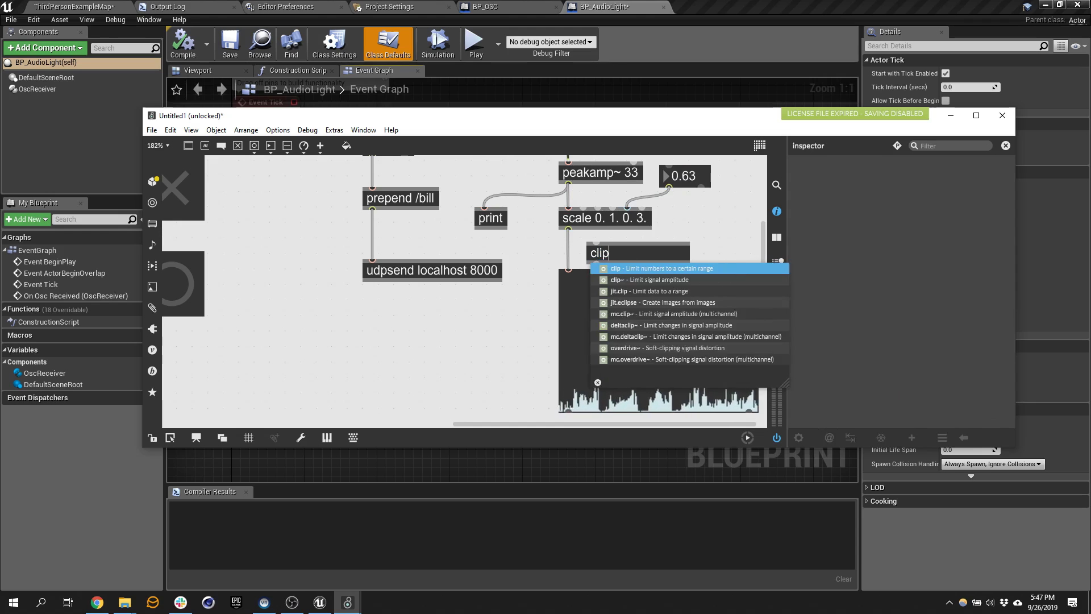
type(". 1.")
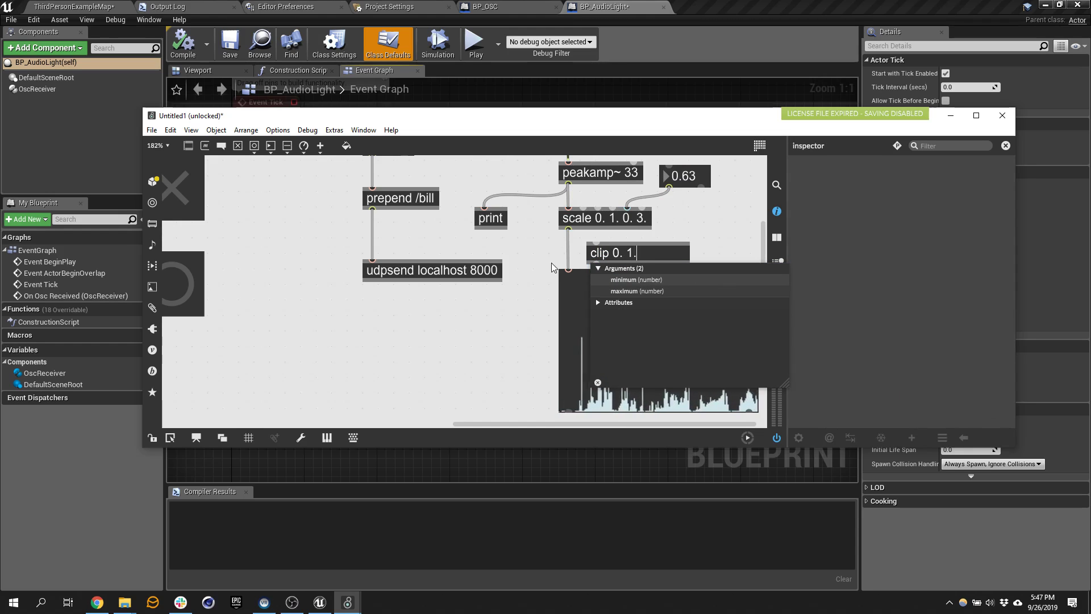
left_click(708, 212)
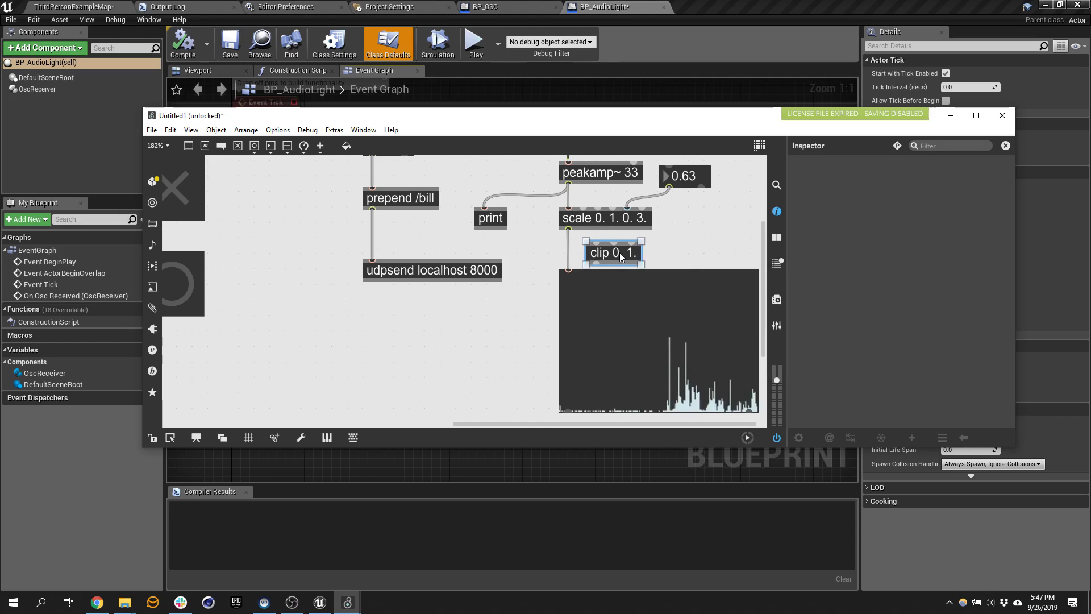
- Rewire the chain so clip 0. 1. sits between peakamp~ 33 and scale, and align the objects above the lowered multislider
mouse_move(620, 252)
left_mouse_down()
mouse_move(598, 198)
mouse_move(621, 264)
left_mouse_up()
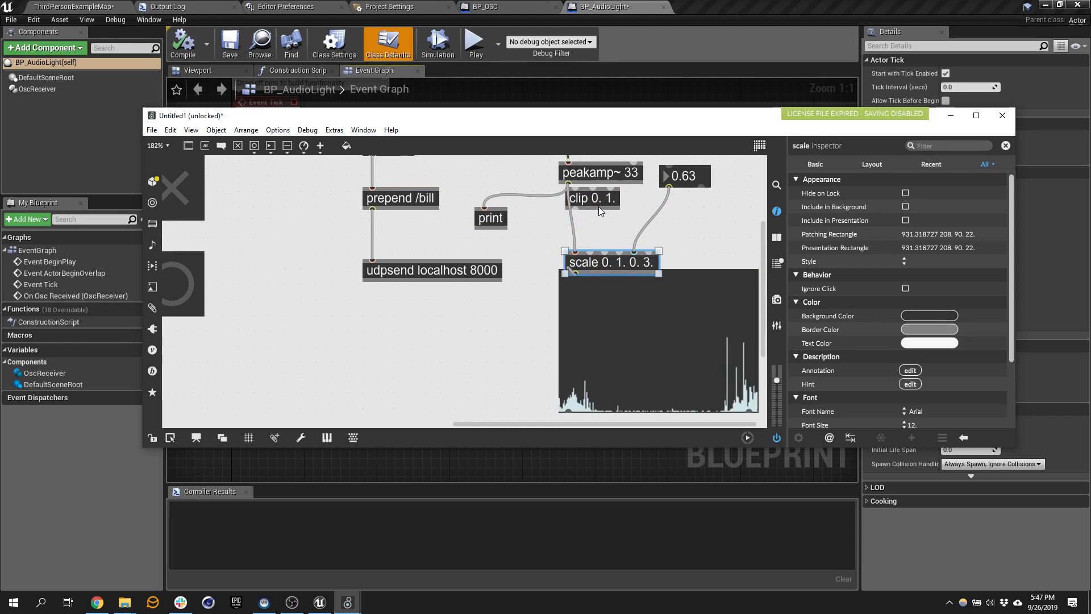
left_click_drag(599, 207, 599, 222)
left_click(575, 233)
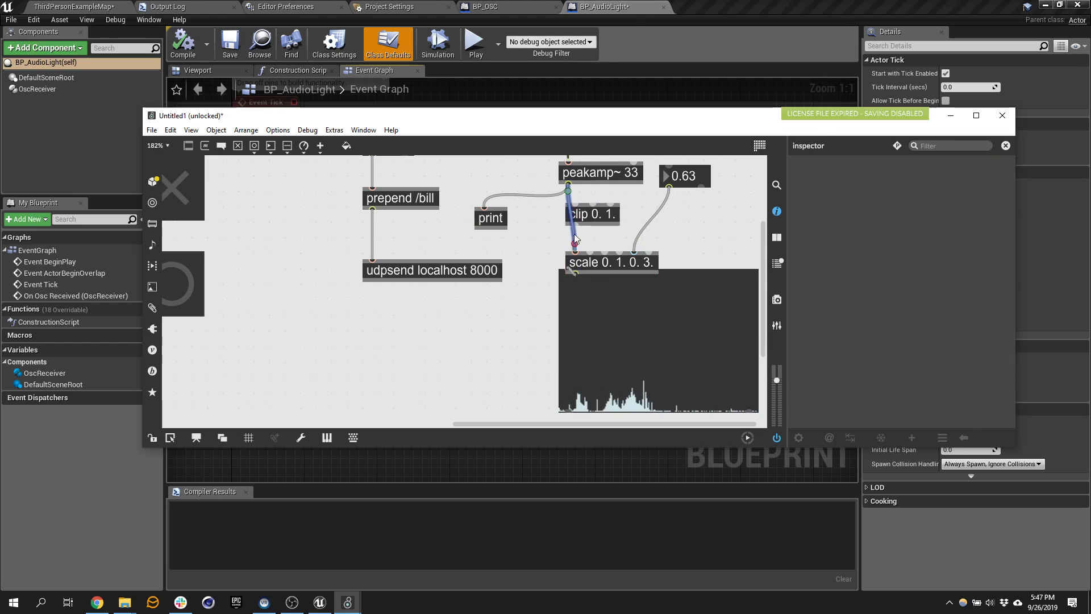
left_click_drag(574, 225, 600, 246)
left_click_drag(630, 304, 632, 325)
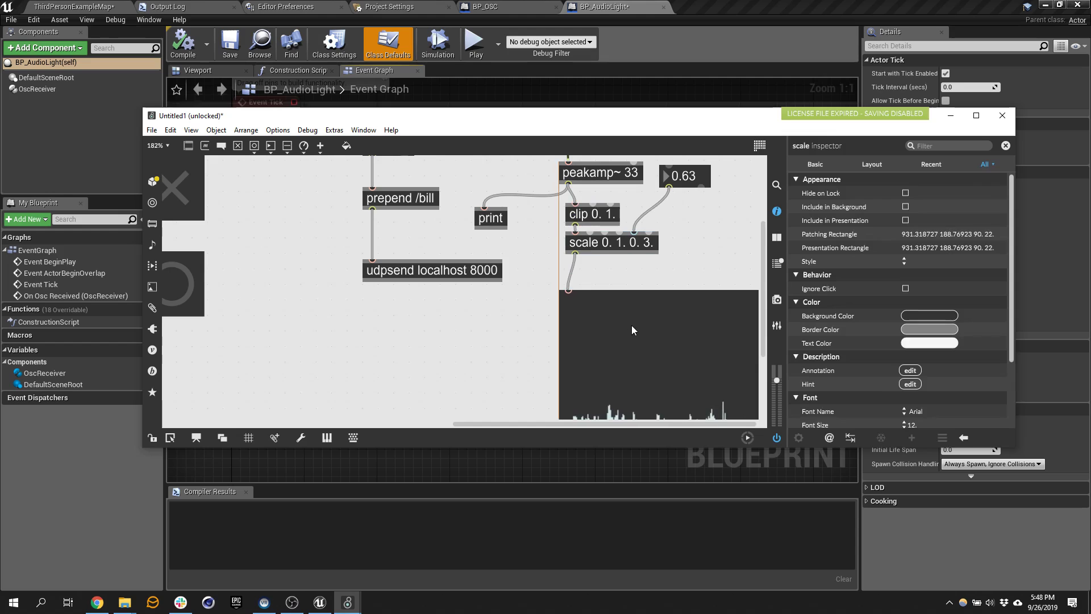
left_click(599, 216)
left_click_drag(599, 215, 599, 246)
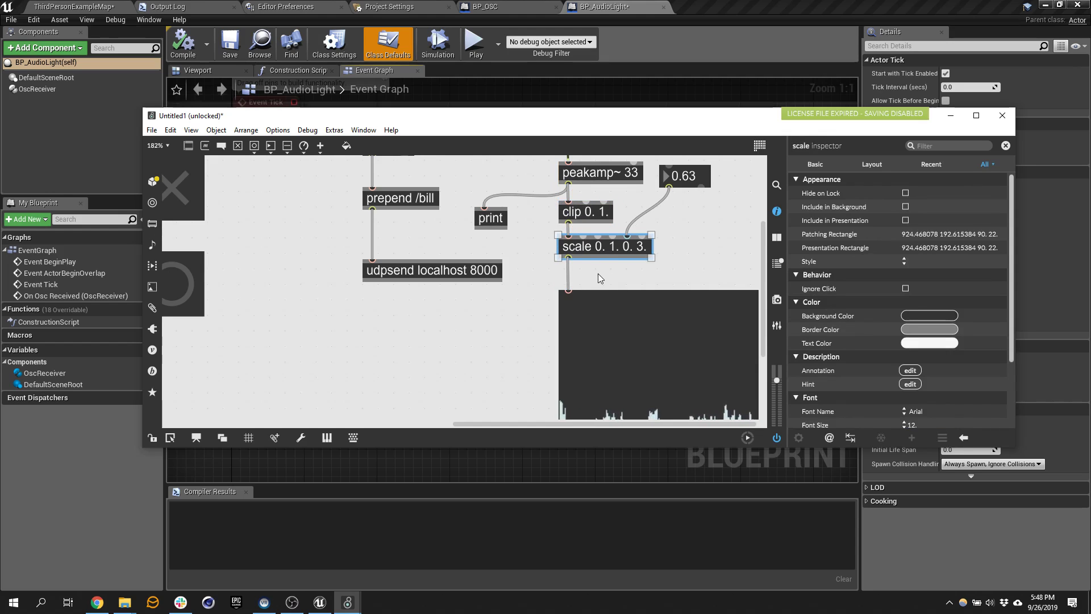
- Insert a slide 1. 20. object between scale and the multislider, and set the float number box feeding scale to 2.08
type("nslide 1. 20.")
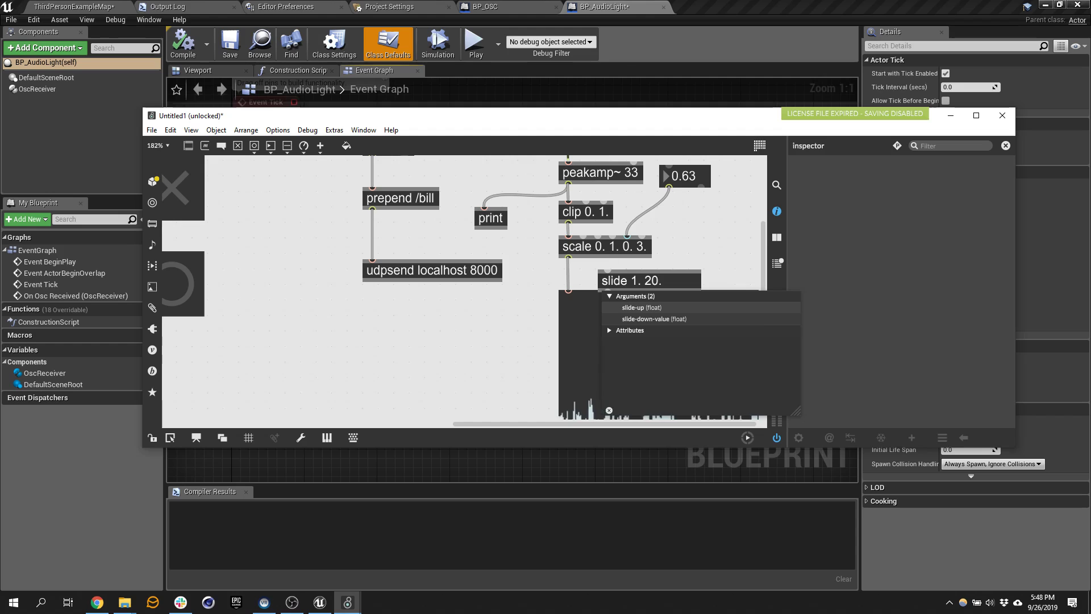
left_click(703, 243)
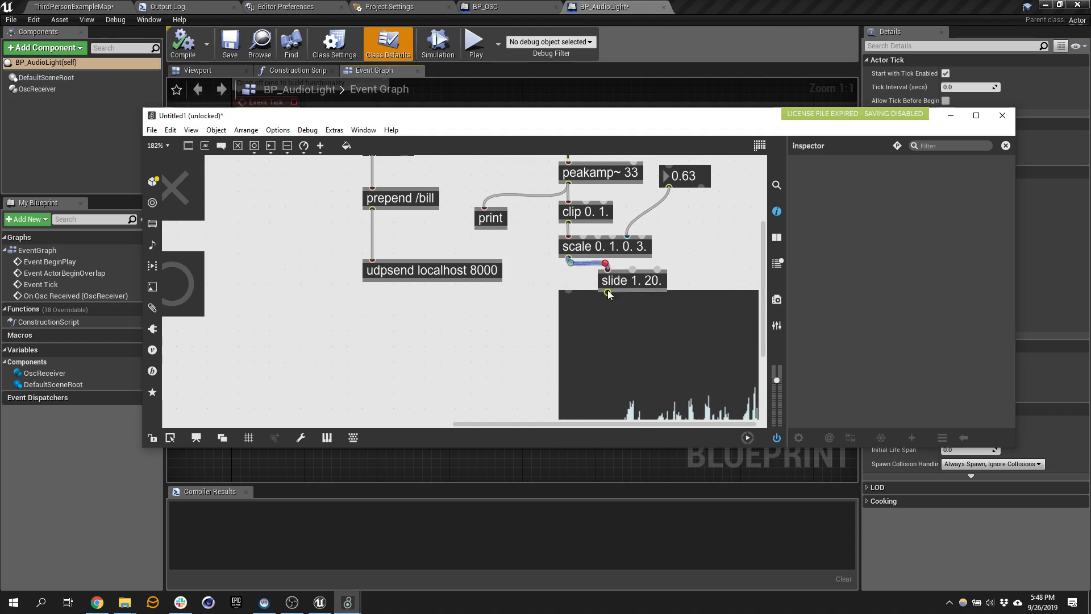
left_click_drag(616, 280, 582, 328)
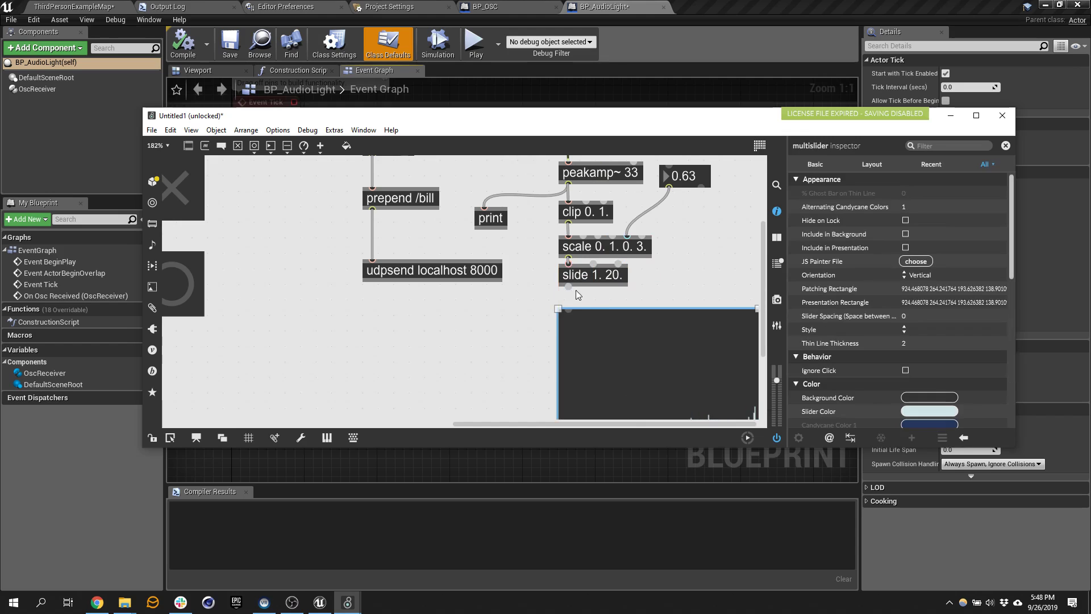
left_click_drag(598, 275, 598, 279)
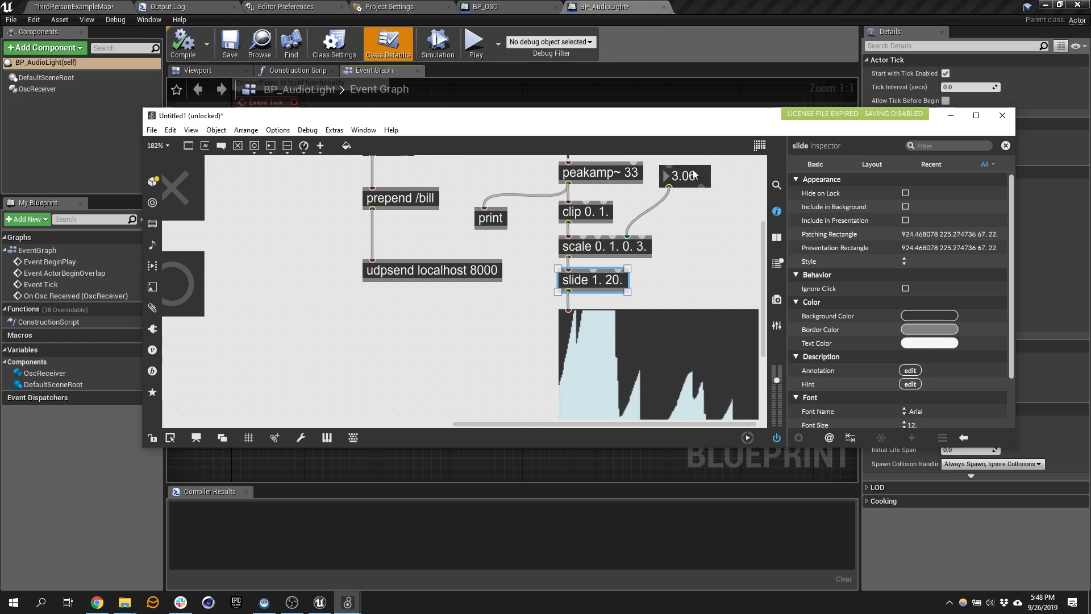
left_click_drag(695, 177, 686, 183)
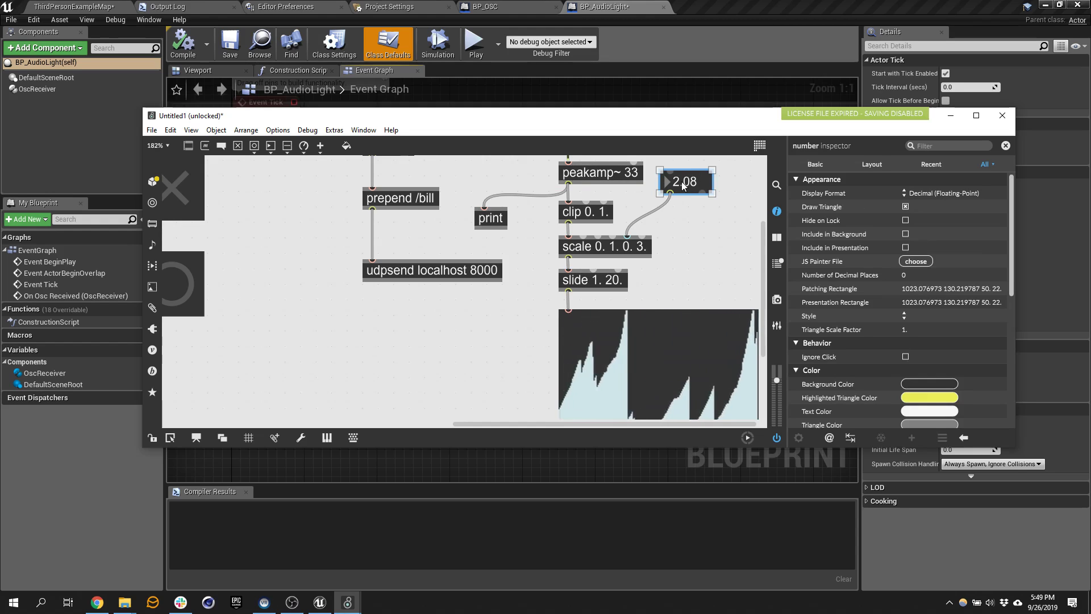
- Look at the BP_AudioLight event graph in Unreal behind the Max patch, and return to the patch
left_click_drag(501, 114, 646, 198)
left_click(507, 108)
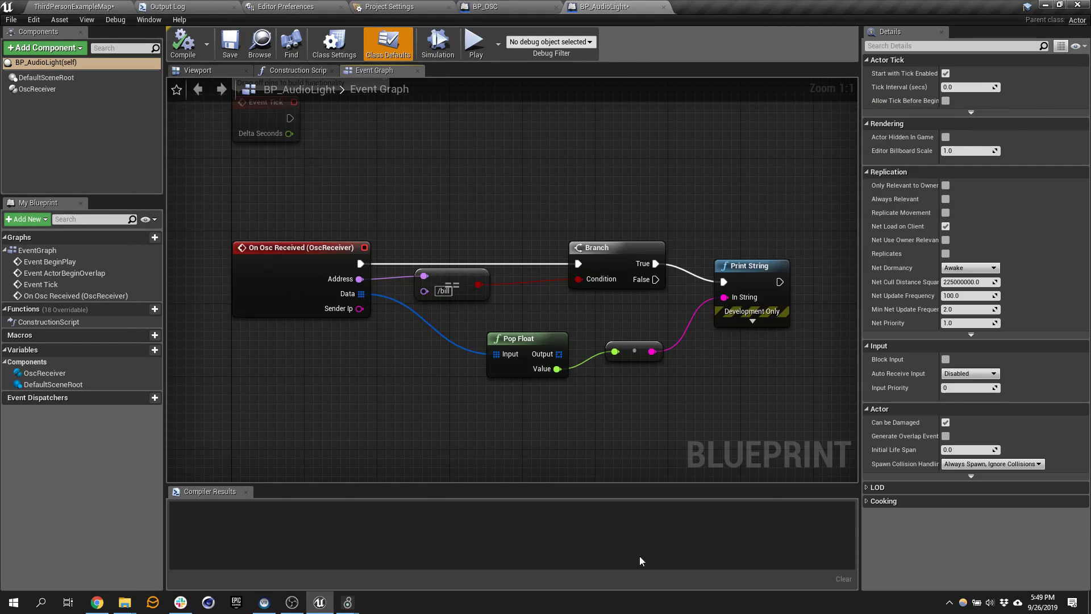
key("alt+Tab")
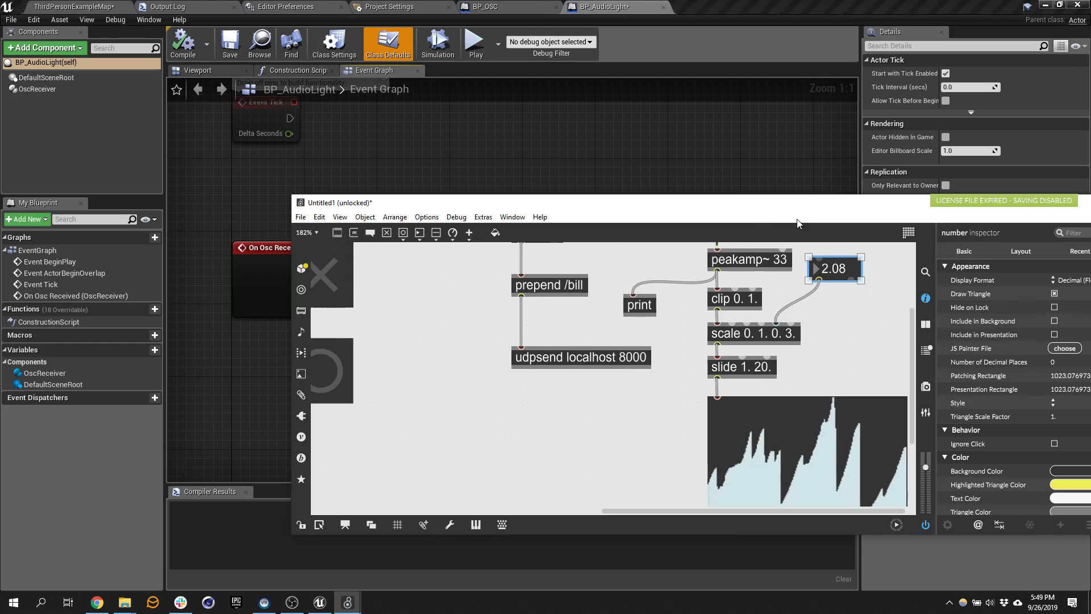
left_click_drag(730, 135, 582, 75)
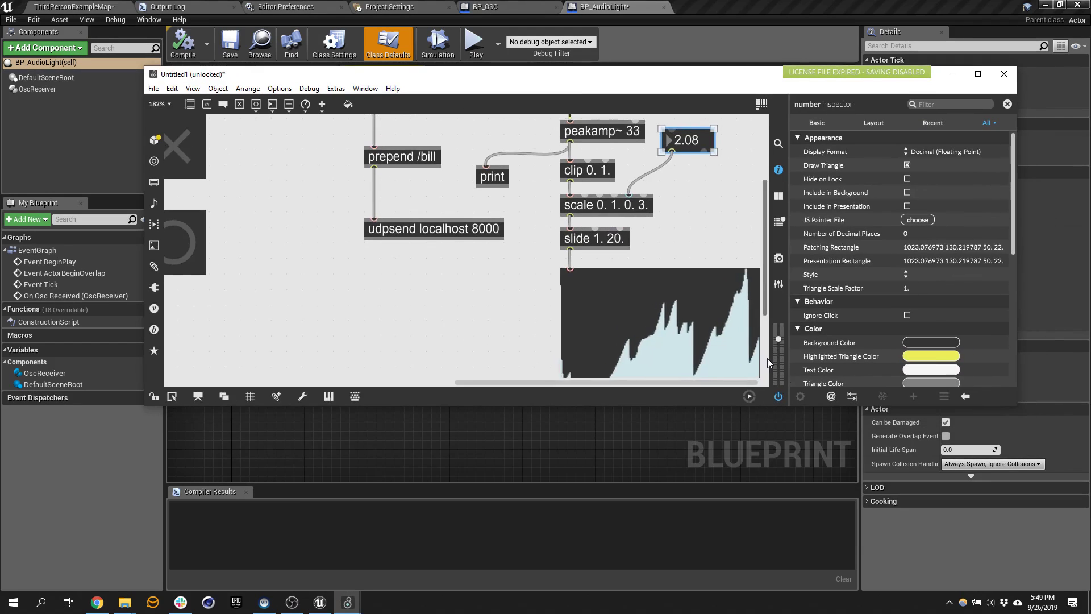
- Move the multislider from under slide 1. 20. to the free area below udpsend localhost 8000
scroll(662, 247, "up", 1, "ctrl")
scroll(663, 247, "up", 2)
scroll(674, 243, "down", 5)
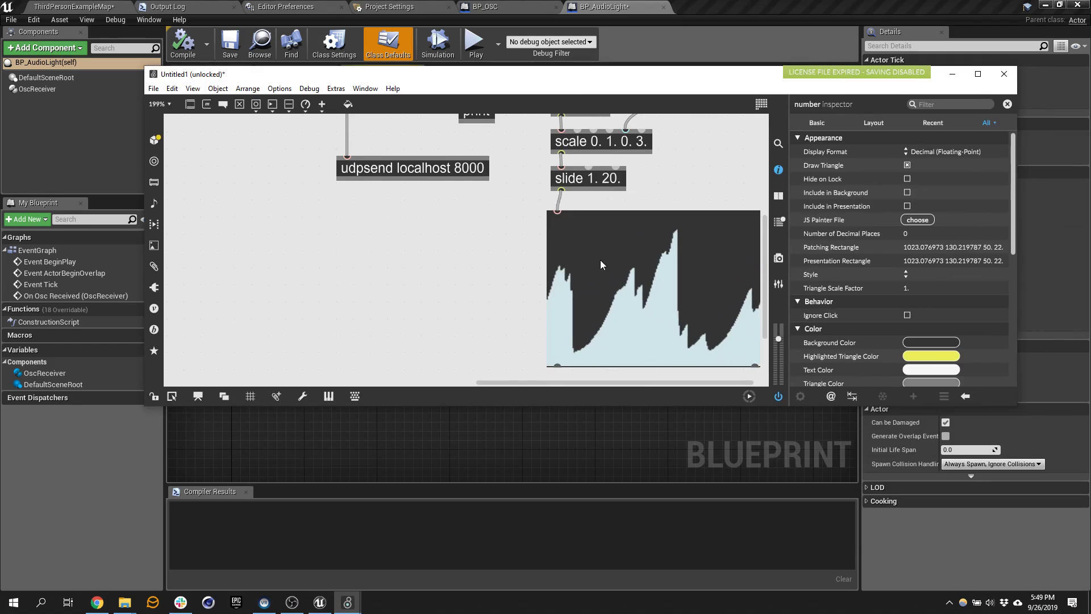
left_click_drag(600, 260, 303, 258)
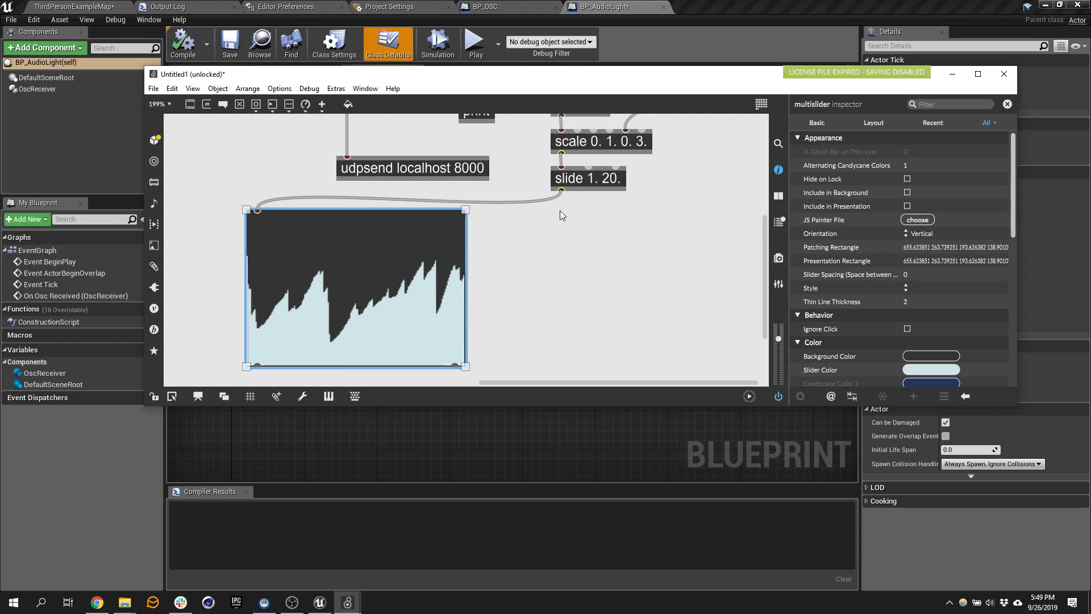
- Move udpsend localhost 8000 aside and add a send udp object connected to the output of prepend /bill
scroll(506, 256, "up", 2)
scroll(509, 250, "up", 4)
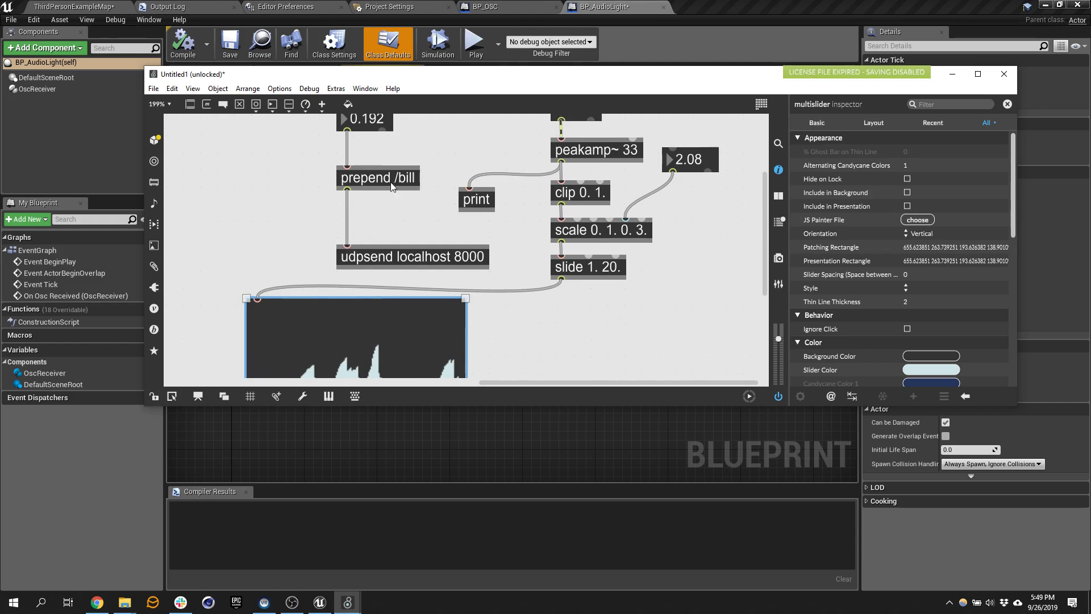
left_click(378, 257)
left_click_drag(377, 257, 225, 267)
left_click(349, 215)
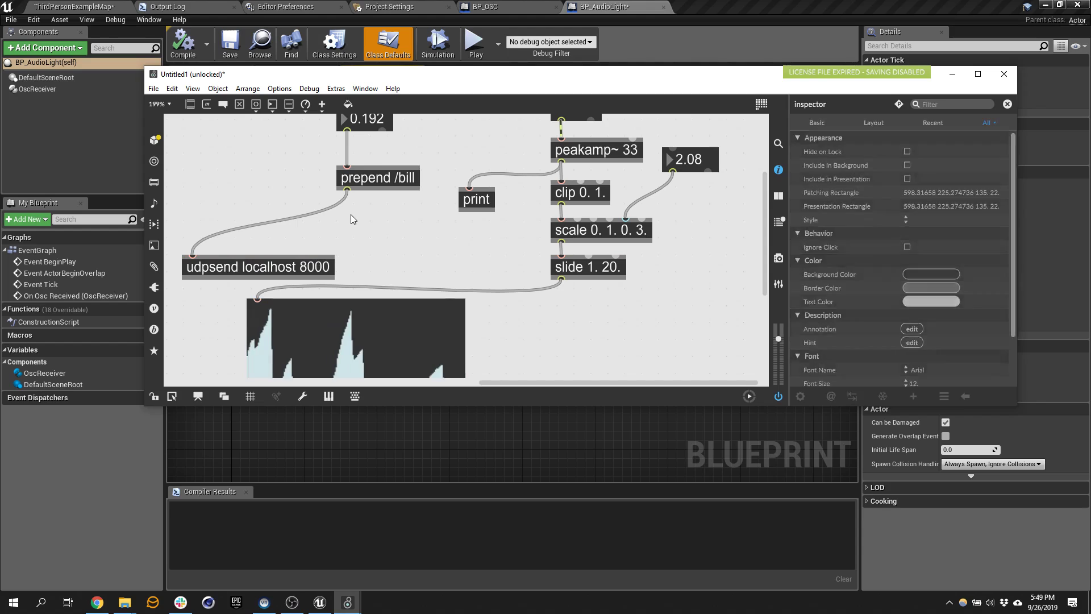
type("n")
type("send udp")
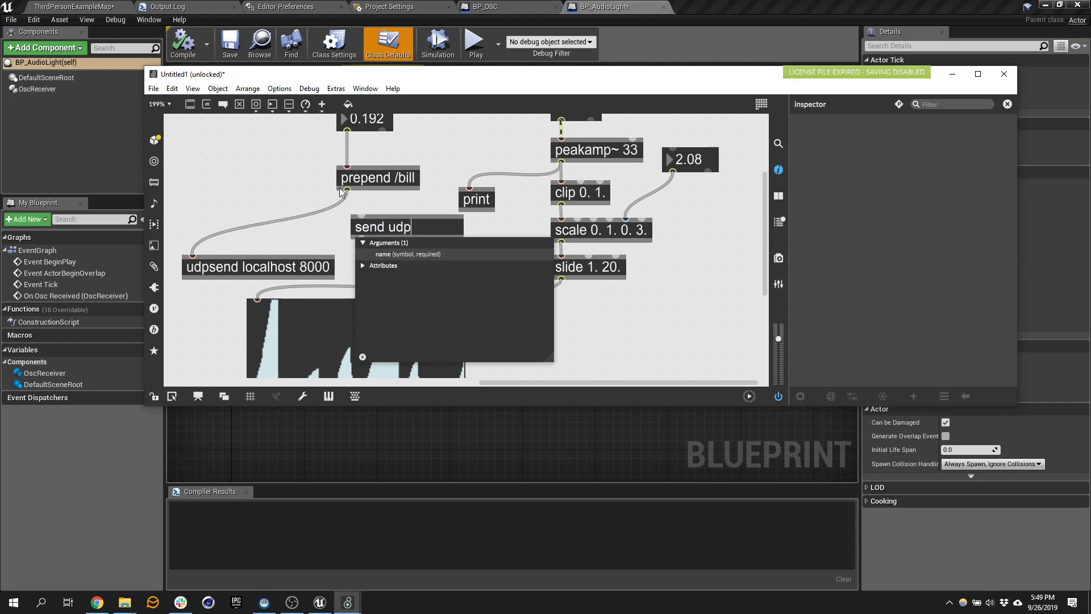
left_click(377, 198)
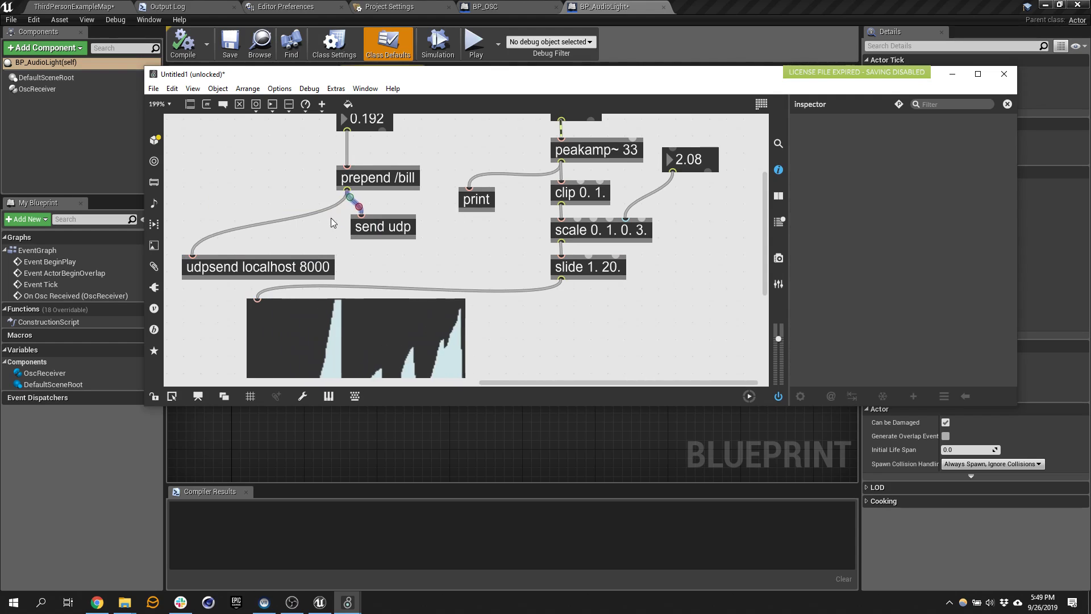
- Add a receive udp object wired into udpsend localhost 8000 and delete the direct cord from prepend /bill
type("n")
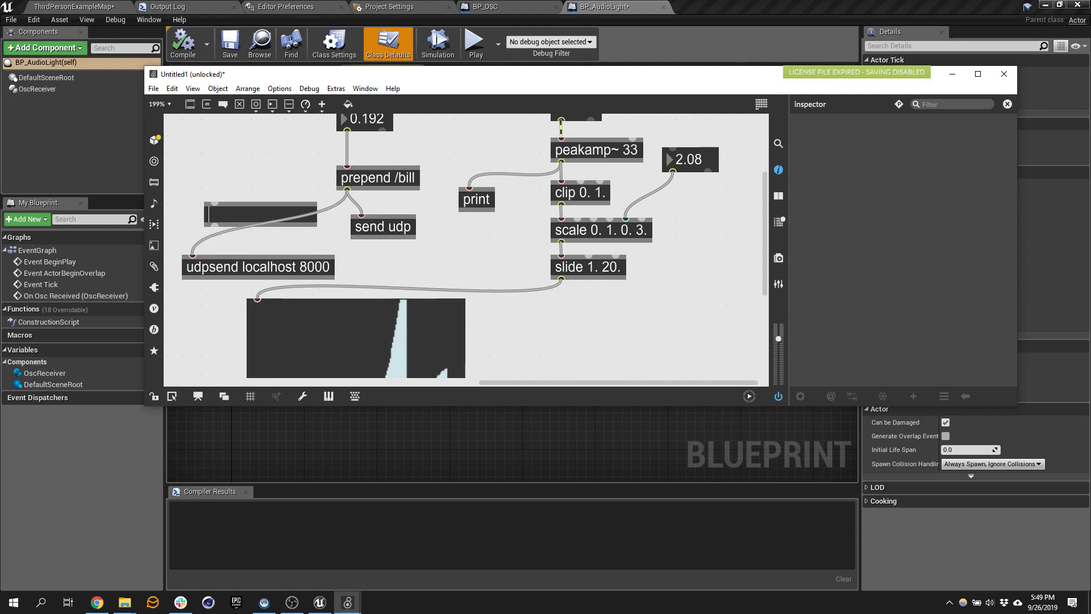
type("receive")
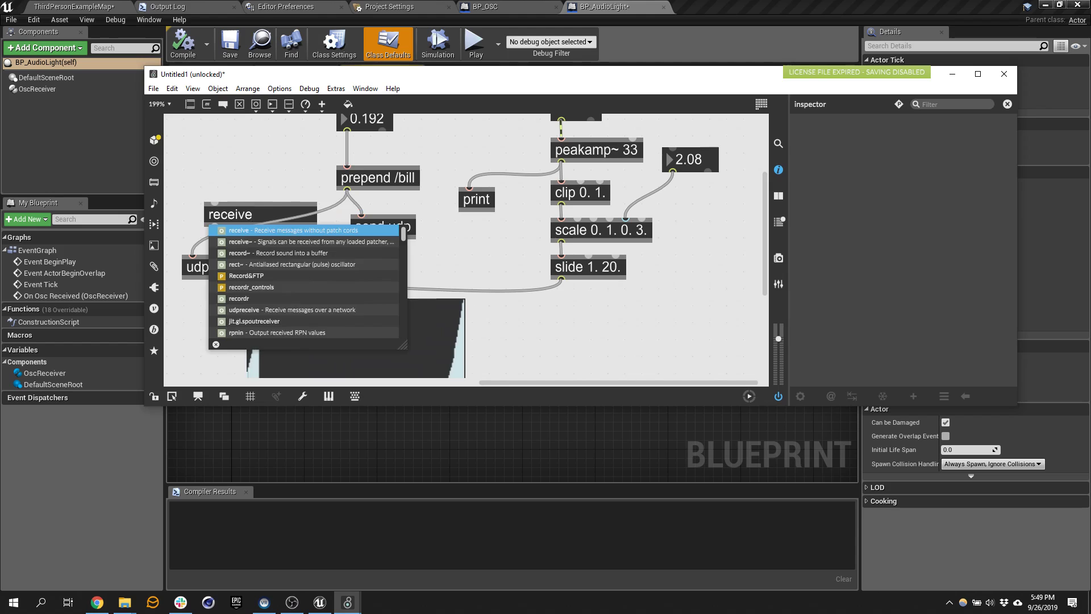
key("Tab")
left_click(178, 179)
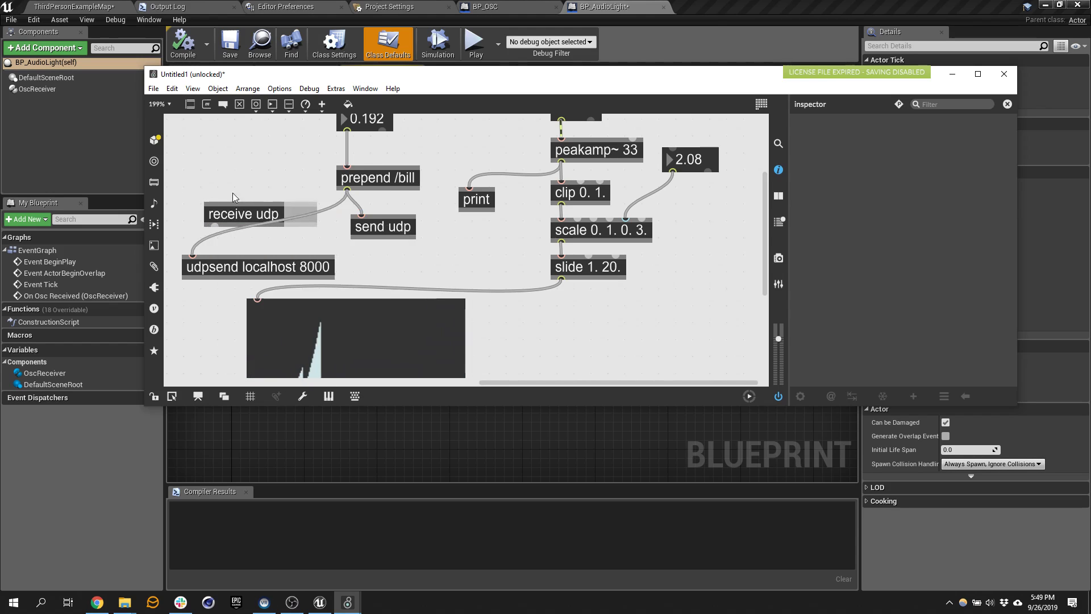
left_click_drag(213, 229, 198, 242)
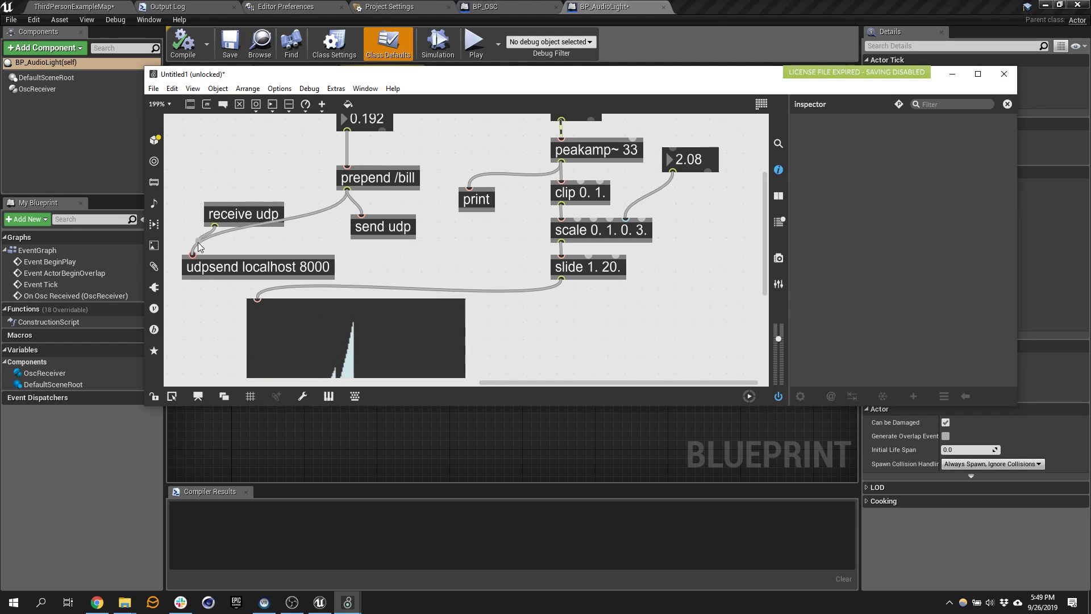
left_click(323, 209)
key("BackSpace")
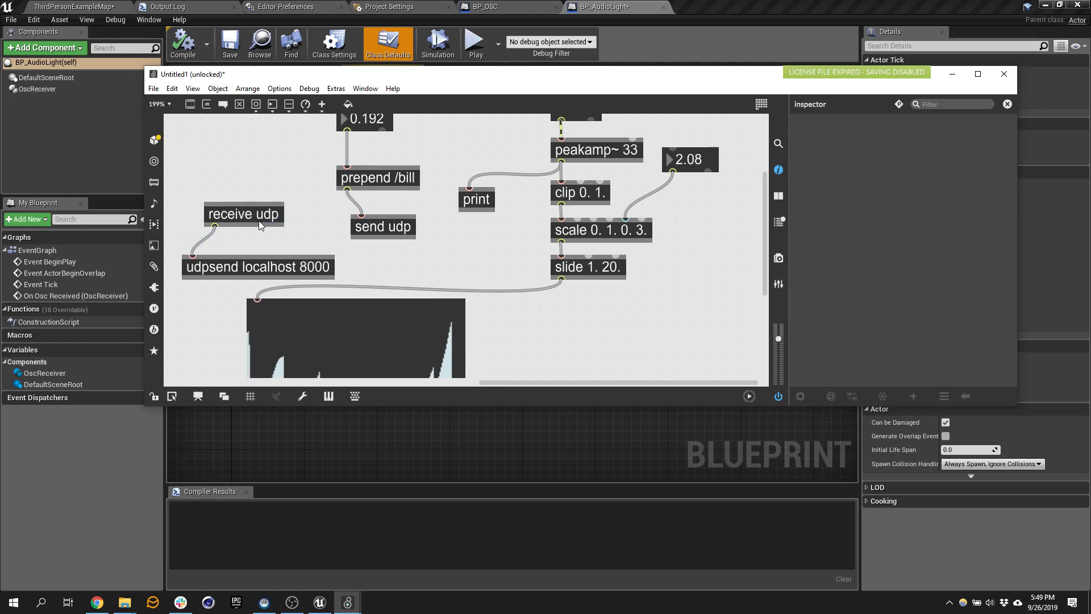
- Align receive udp directly above udpsend localhost 8000 and send udp directly under prepend /bill
left_click_drag(254, 217, 243, 214)
left_click(233, 219)
left_click_drag(377, 225, 364, 218)
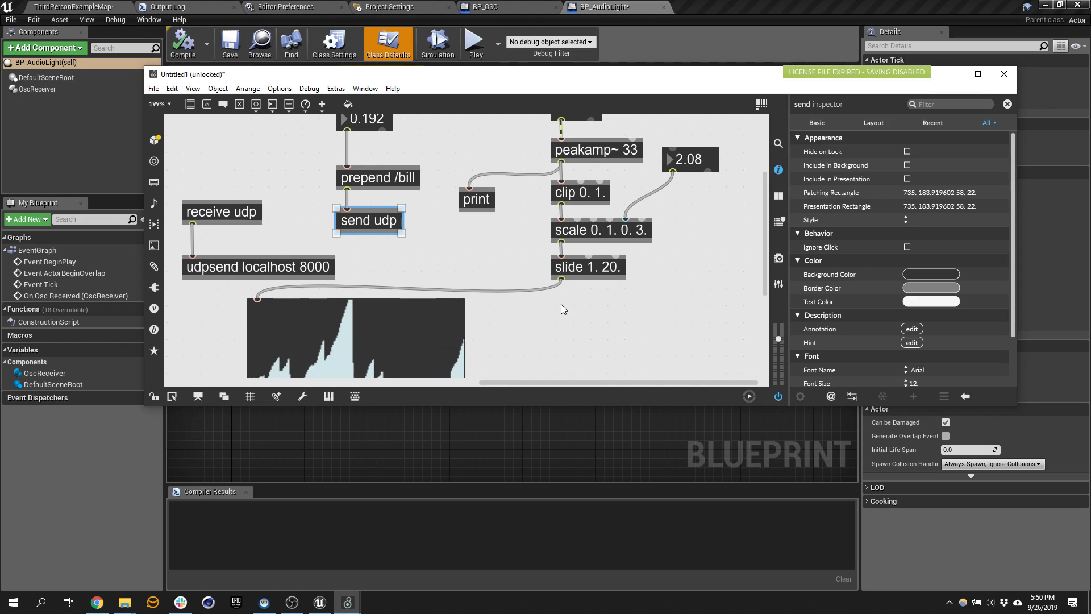
- Add a prepend /light object, connect slide 1. 20. to it and align it directly below
type("nprepr")
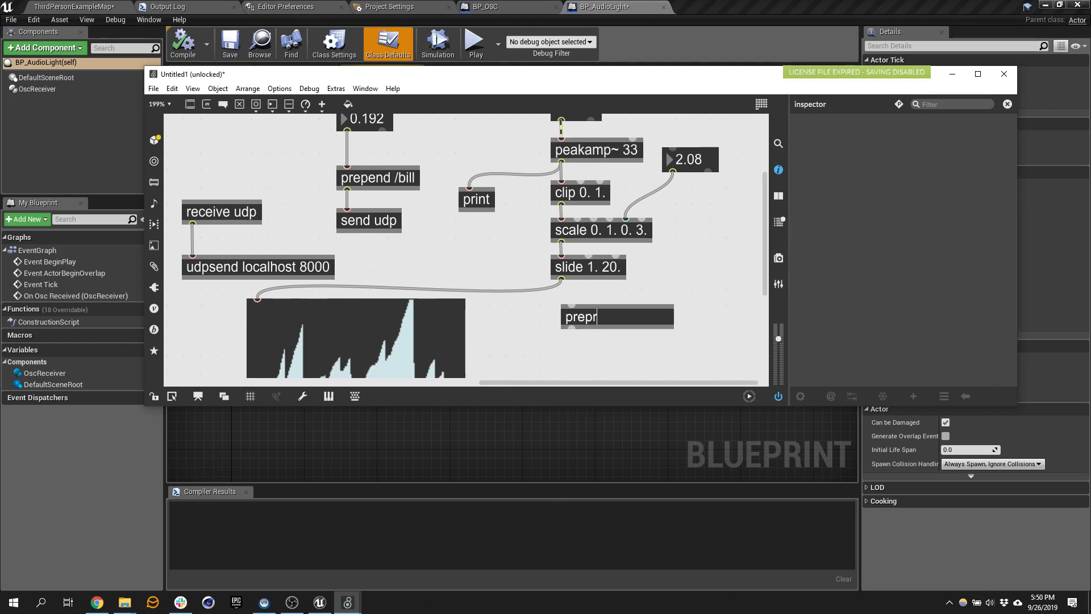
key("BackSpace")
key("BackSpace")
key("BackSpace")
key("BackSpace")
key("BackSpace")
type("prep")
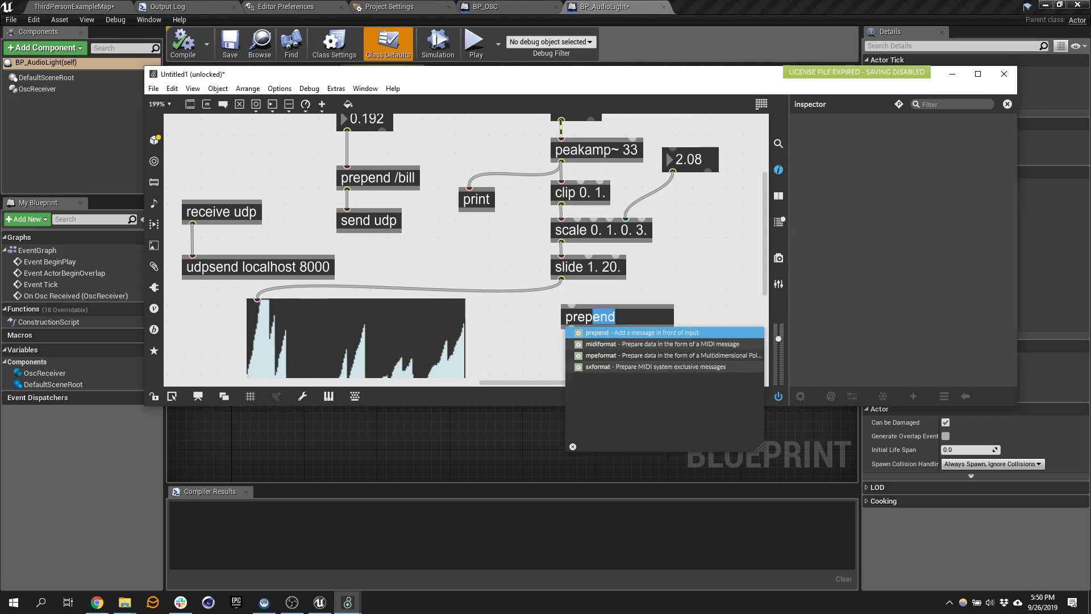
type("end /light")
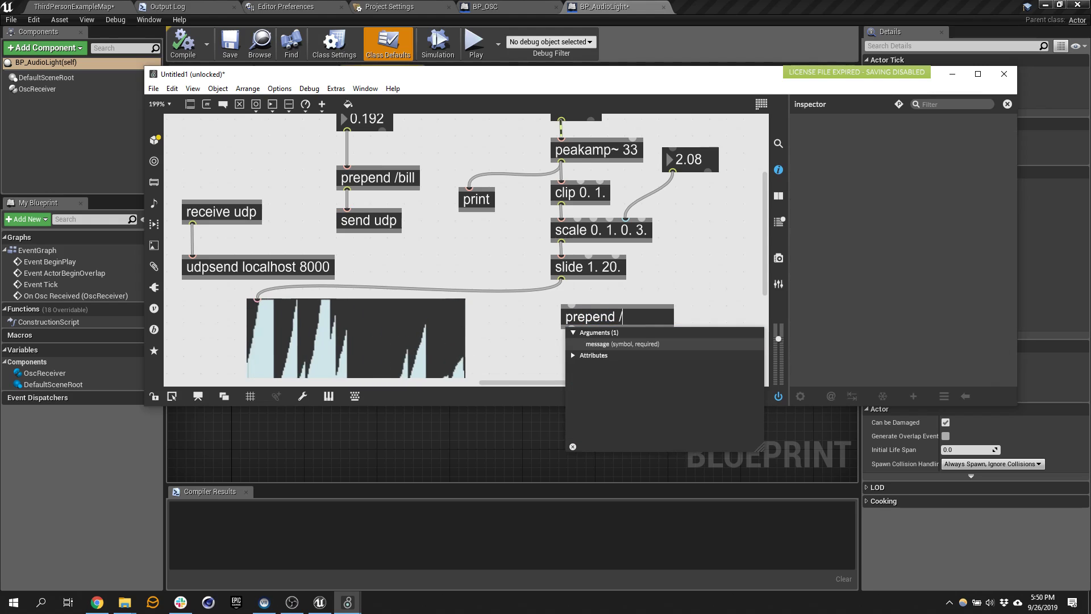
left_click(703, 279)
left_click_drag(568, 302, 570, 304)
left_click_drag(593, 318, 584, 311)
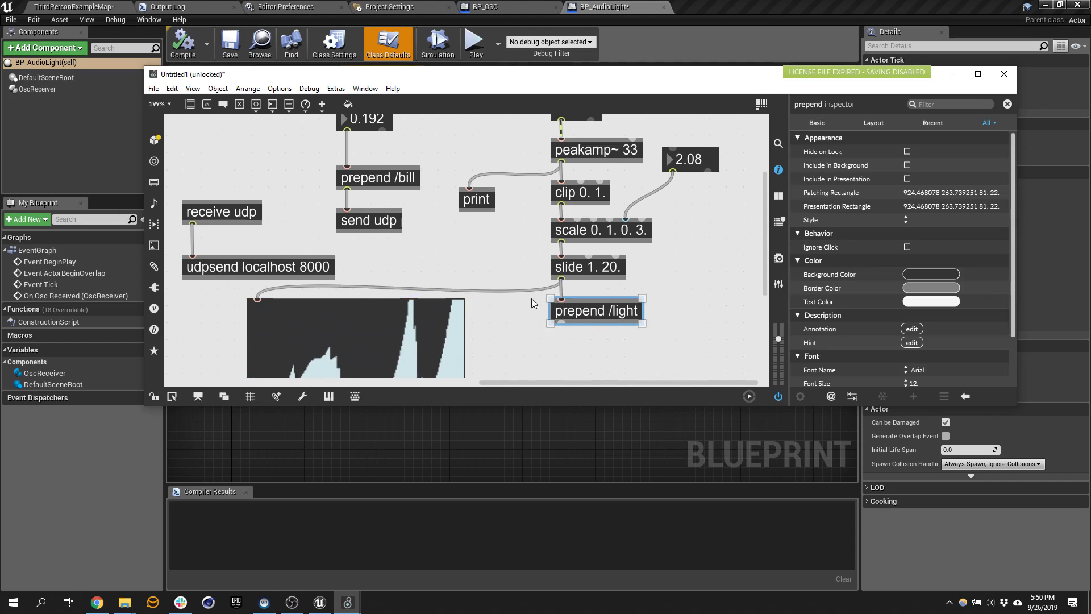
- Duplicate send udp below prepend /light and connect prepend /light to the copy
key("n")
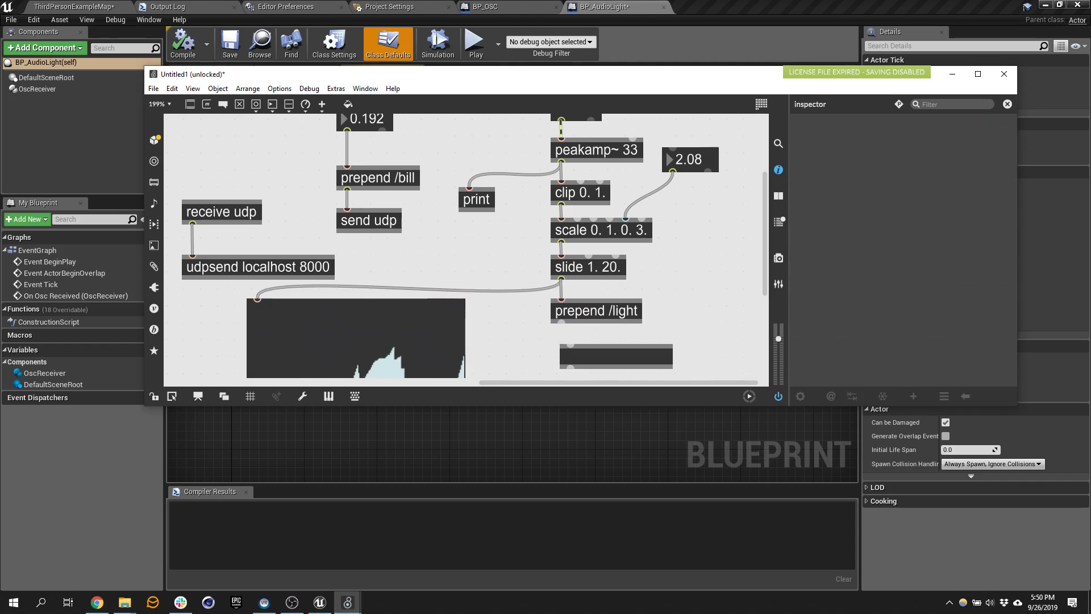
key("Delete")
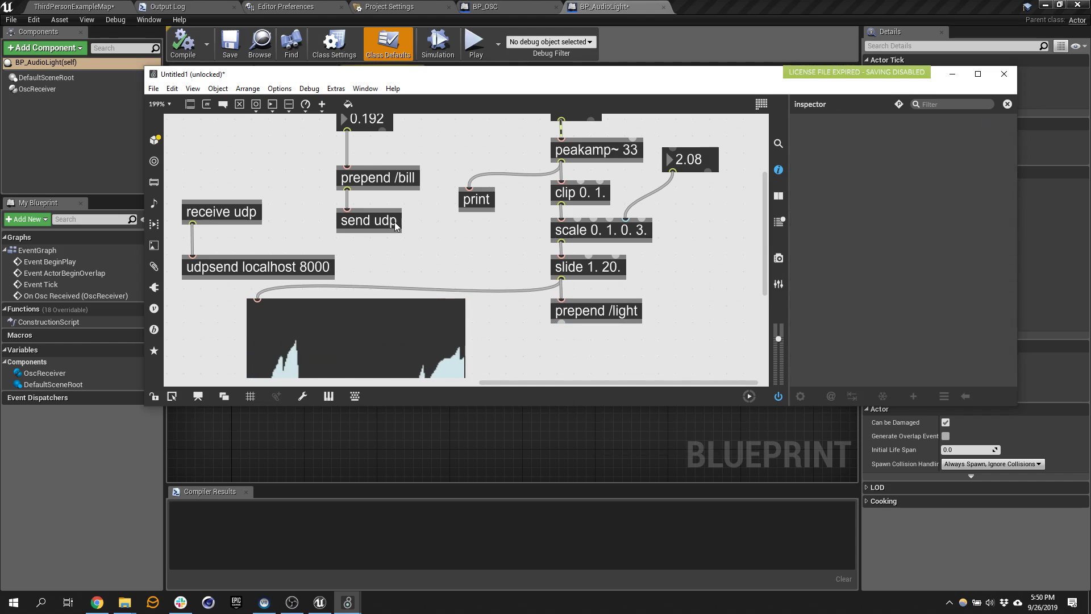
left_click_drag(386, 221, 600, 356, "alt")
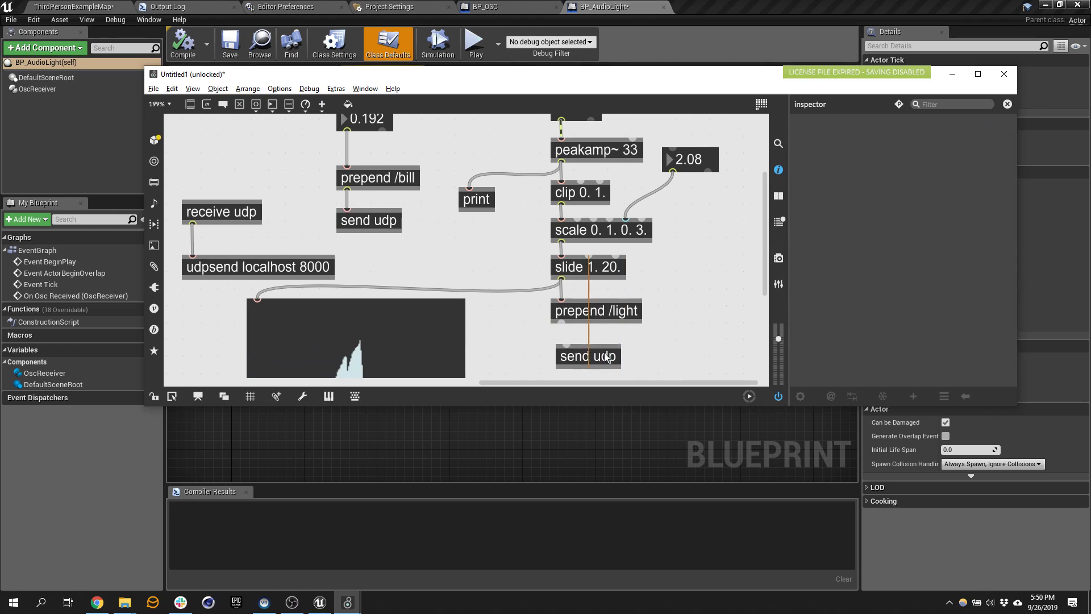
left_click_drag(561, 323, 561, 344)
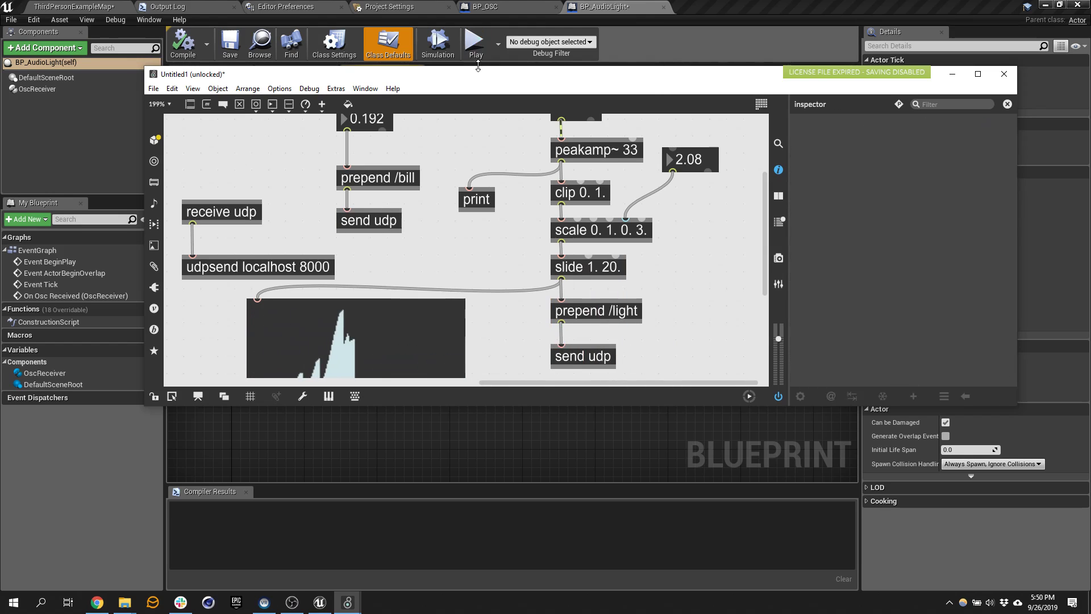
- Switch to the BP_AudioLight blueprint in Unreal and change the compared OSC address from /bill to /light
left_click_drag(481, 77, 760, 293)
left_click(554, 126)
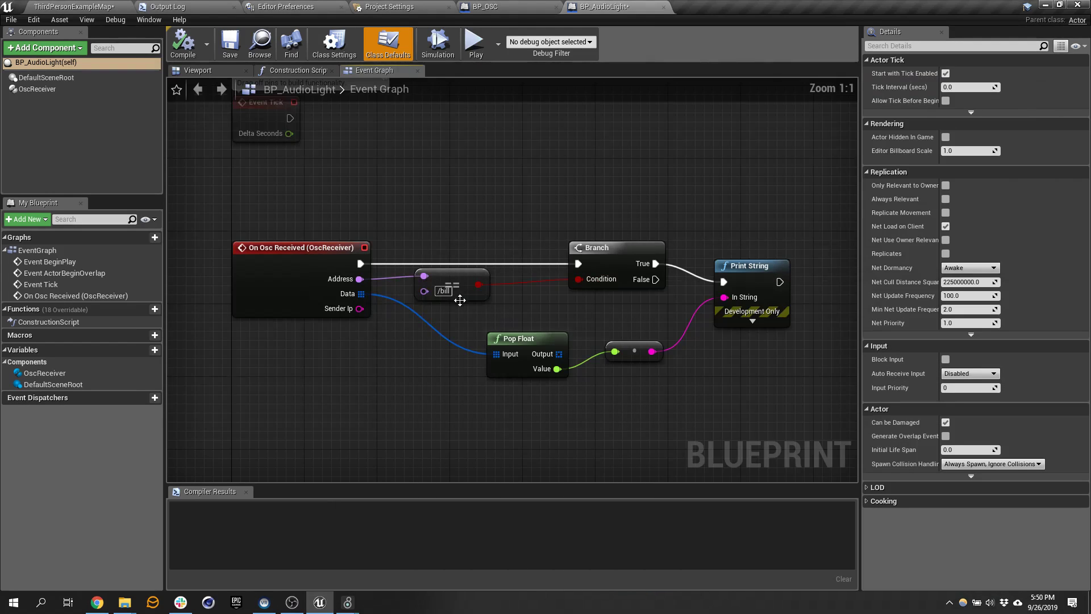
scroll(460, 299, "down", 7)
scroll(483, 304, "up", 7)
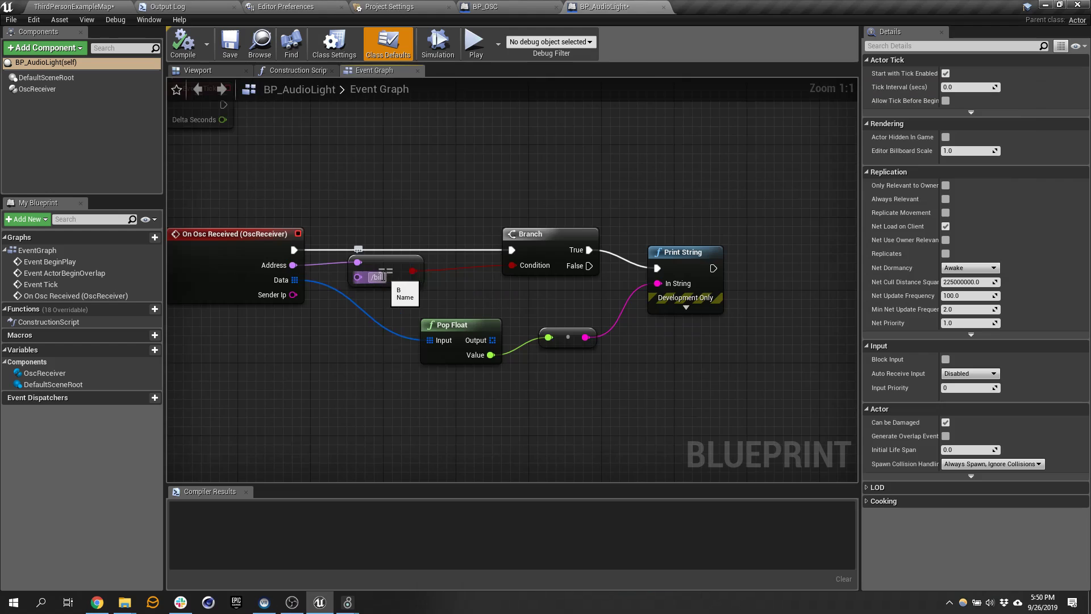
left_click(380, 277)
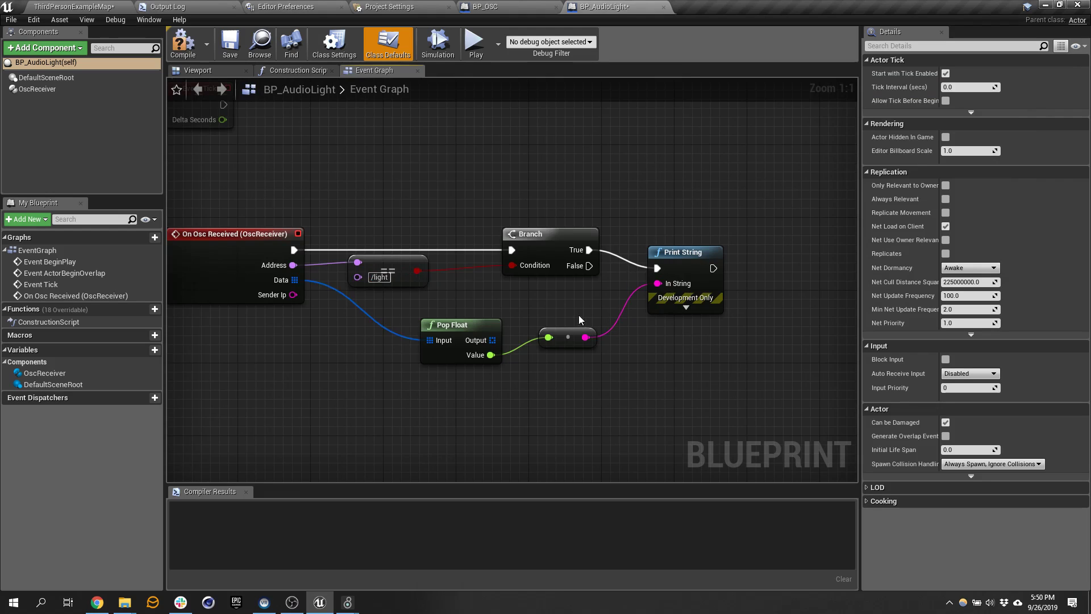
- Delete the Print String node and the float-to-string conversion node from the BP_AudioLight event graph
left_click_drag(567, 339, 685, 347)
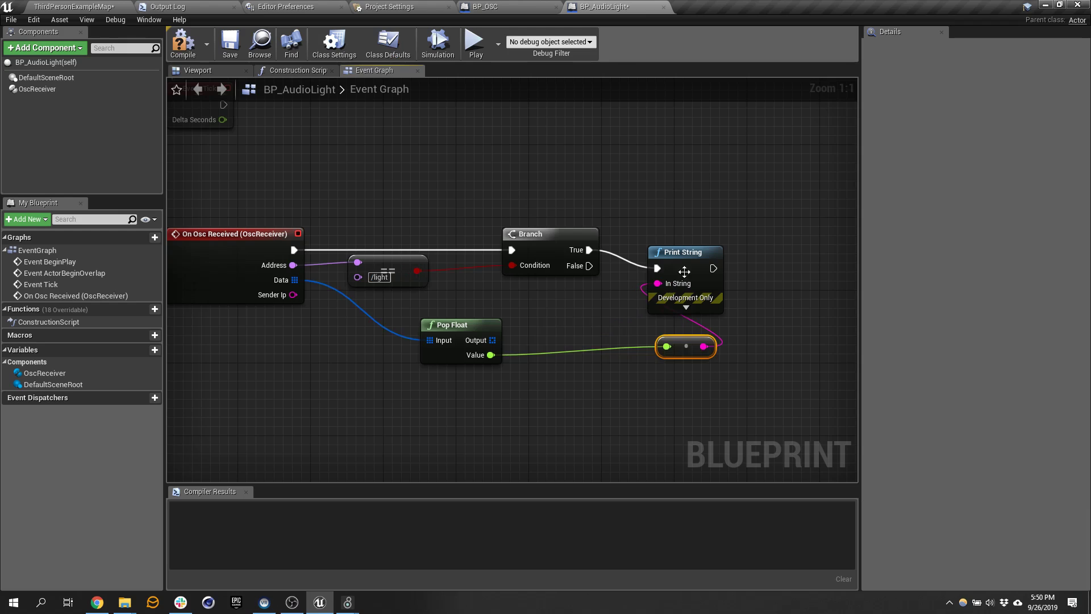
left_click_drag(658, 198, 728, 402)
key("Delete")
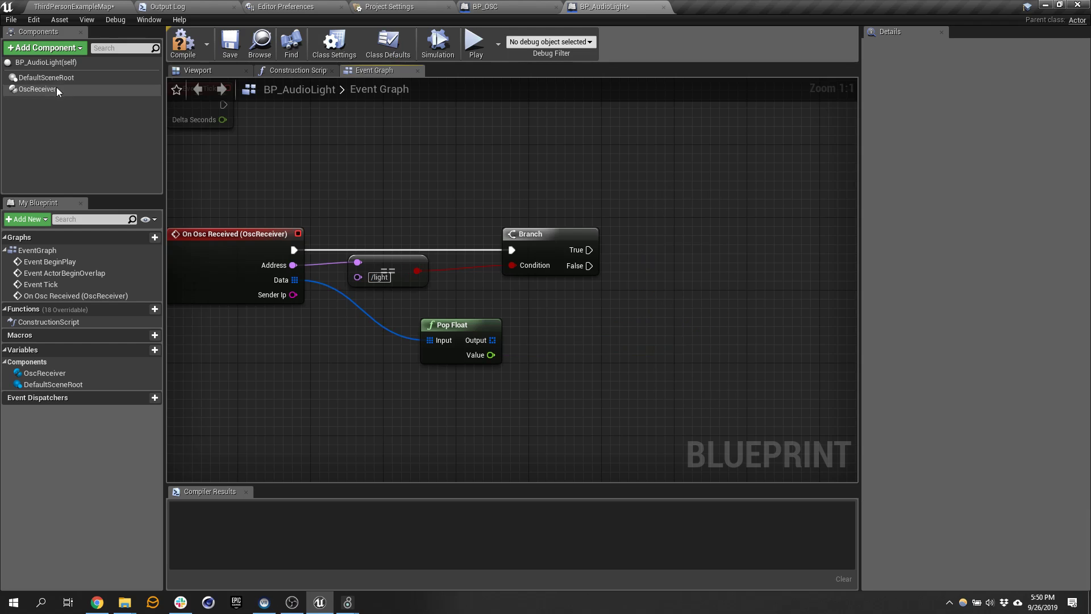
- Add a Point Light component to BP_AudioLight
left_click(44, 47)
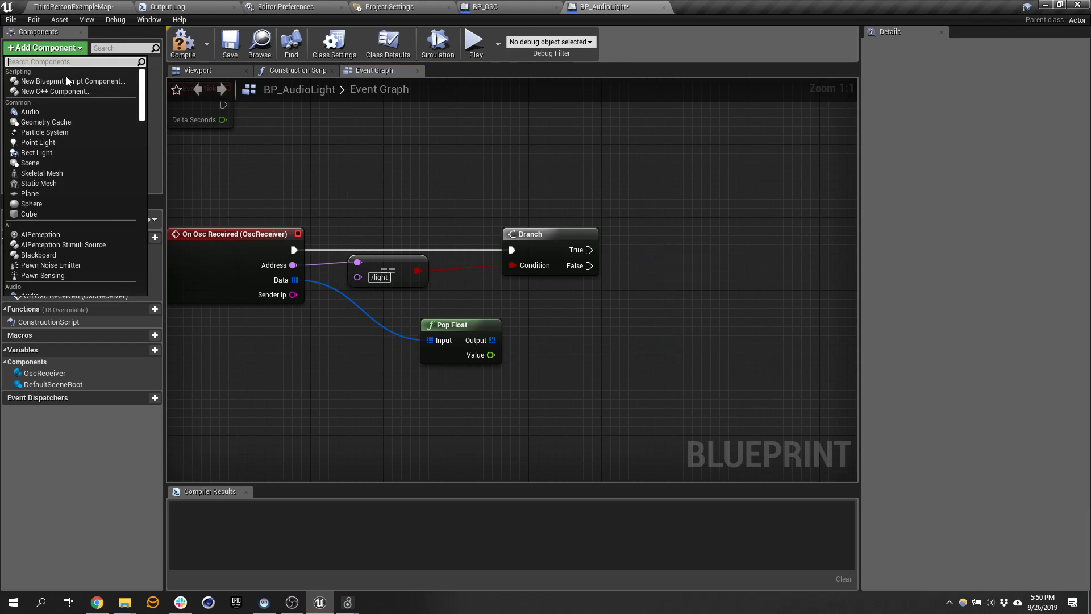
left_click(50, 143)
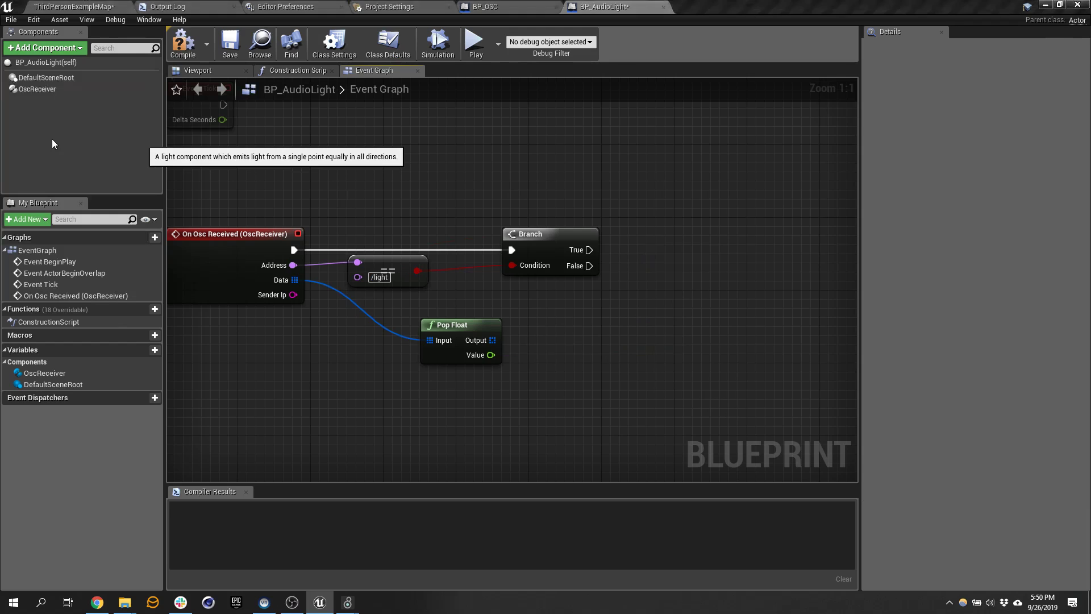
- Add a reference to the PointLight component to the BP_AudioLight event graph, between the Branch and Pop Float nodes' outputs
left_click(50, 91)
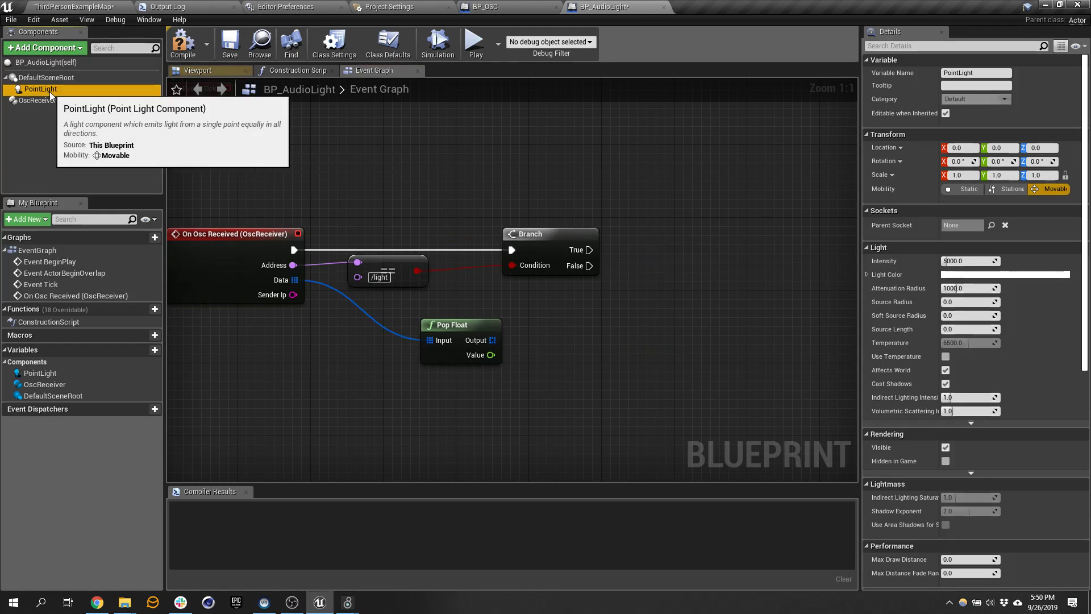
left_click(554, 237)
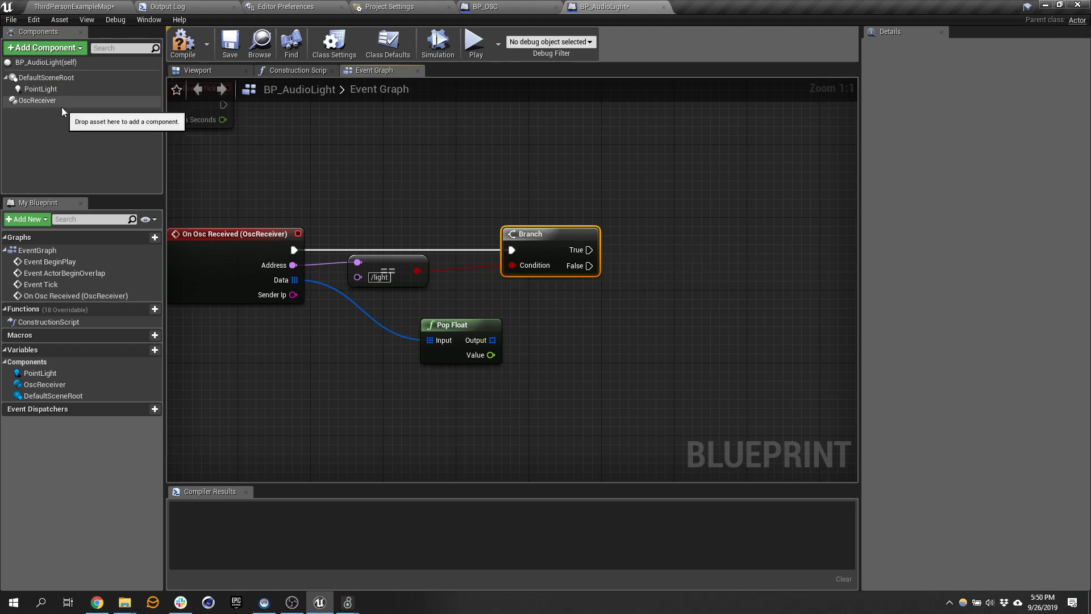
left_click_drag(40, 91, 696, 241)
type("setin")
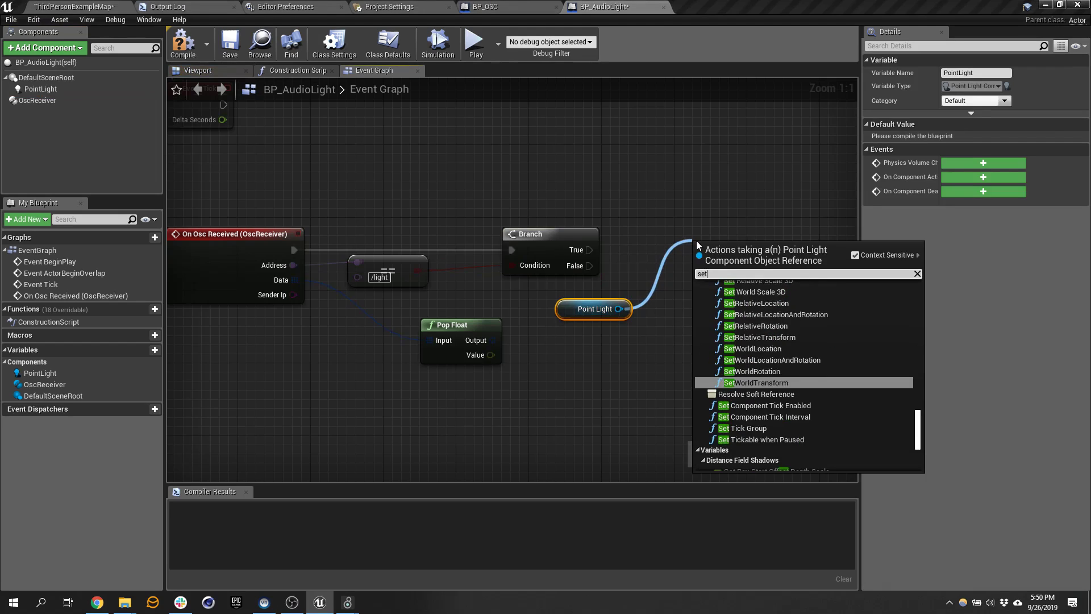
left_click(85, 91)
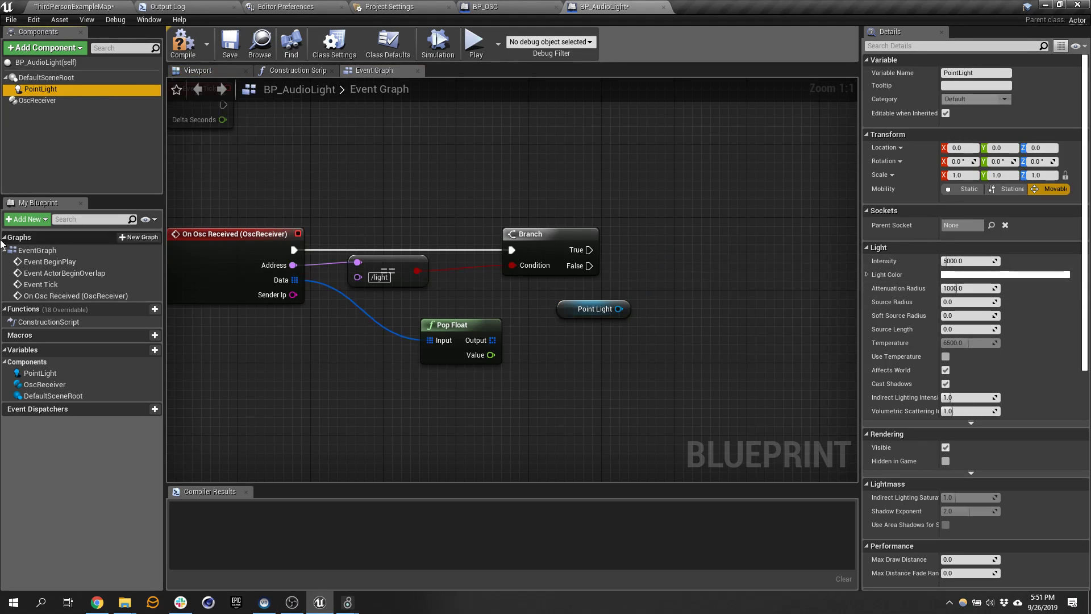
left_click_drag(39, 89, 678, 273)
left_click(746, 304)
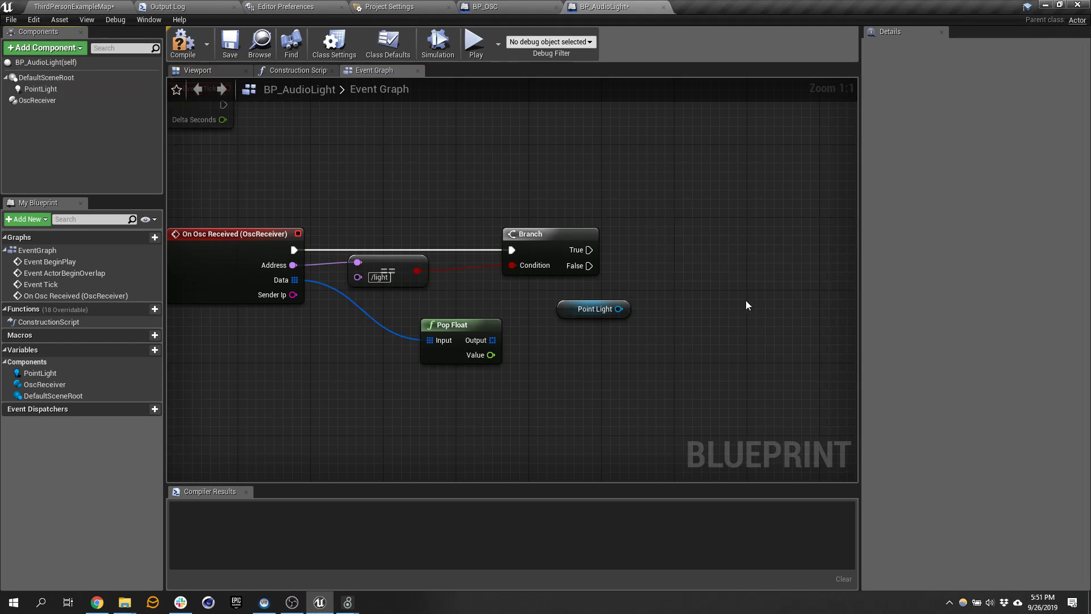
- Add a Set Intensity node targeting Point Light, run it from Branch's True output, and feed New Intensity from Pop Float's Value
left_click_drag(618, 310, 703, 255)
type("setintens")
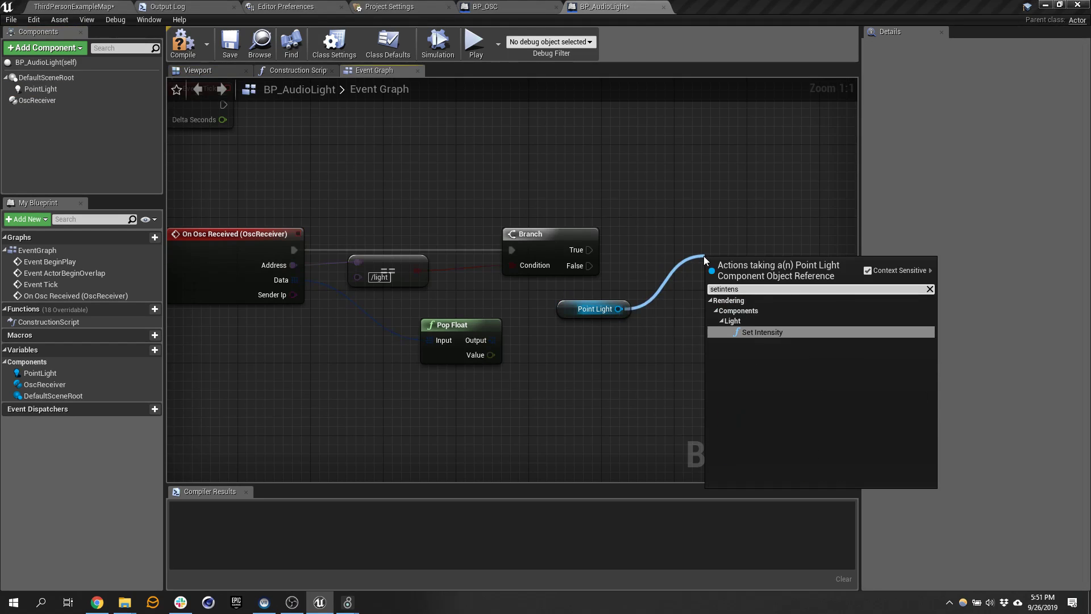
left_click(774, 332)
left_click_drag(588, 249, 742, 247)
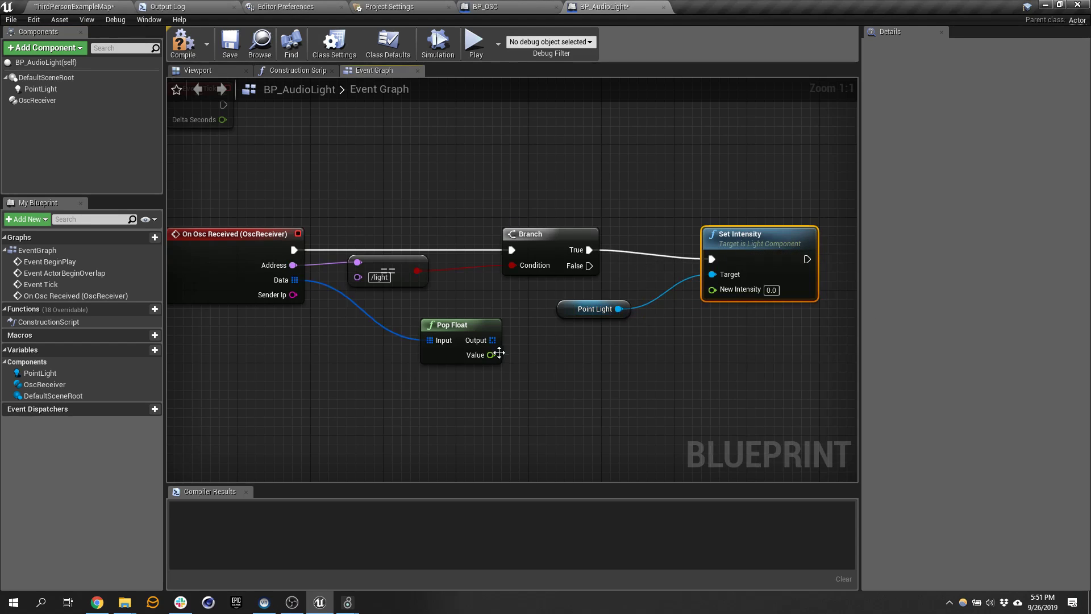
left_click_drag(490, 355, 712, 289)
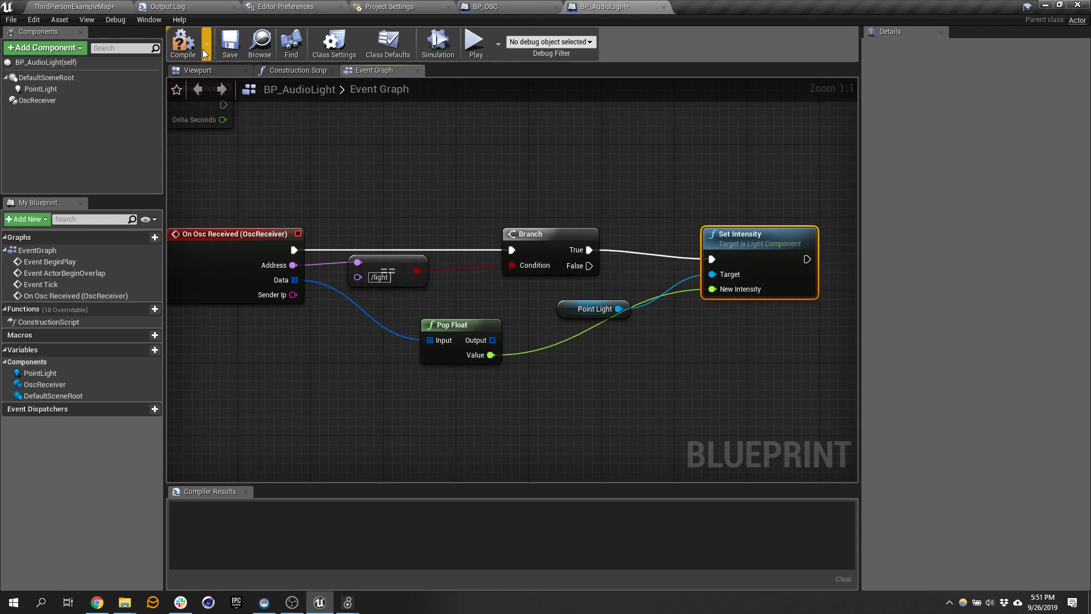
- Compile and save BP_AudioLight, and place an instance of it on the floor of ThirdPersonExampleMap
left_click(182, 43)
left_click(227, 52)
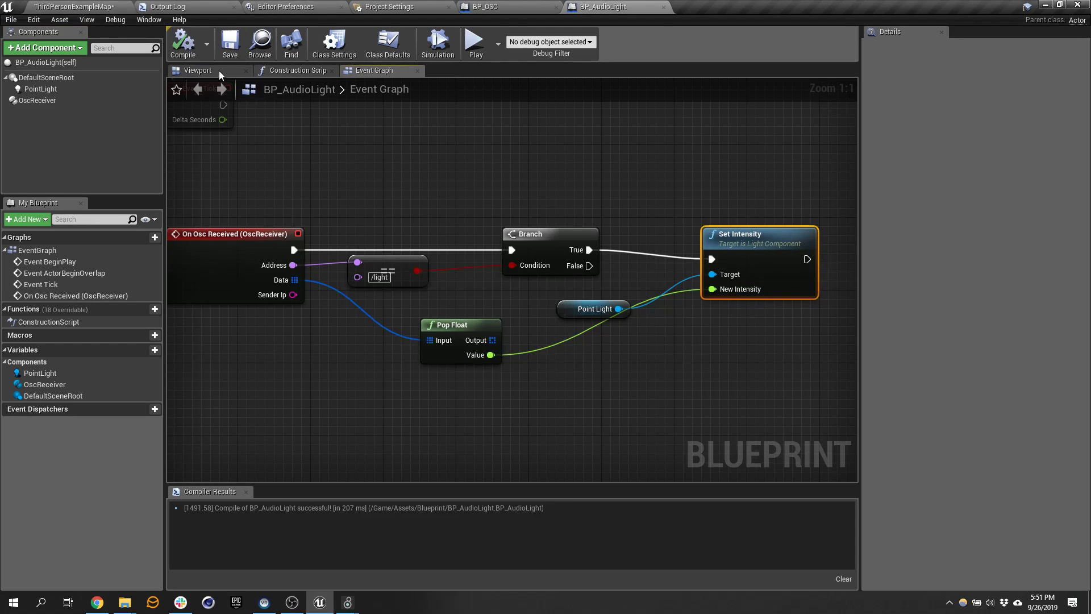
left_click(35, 6)
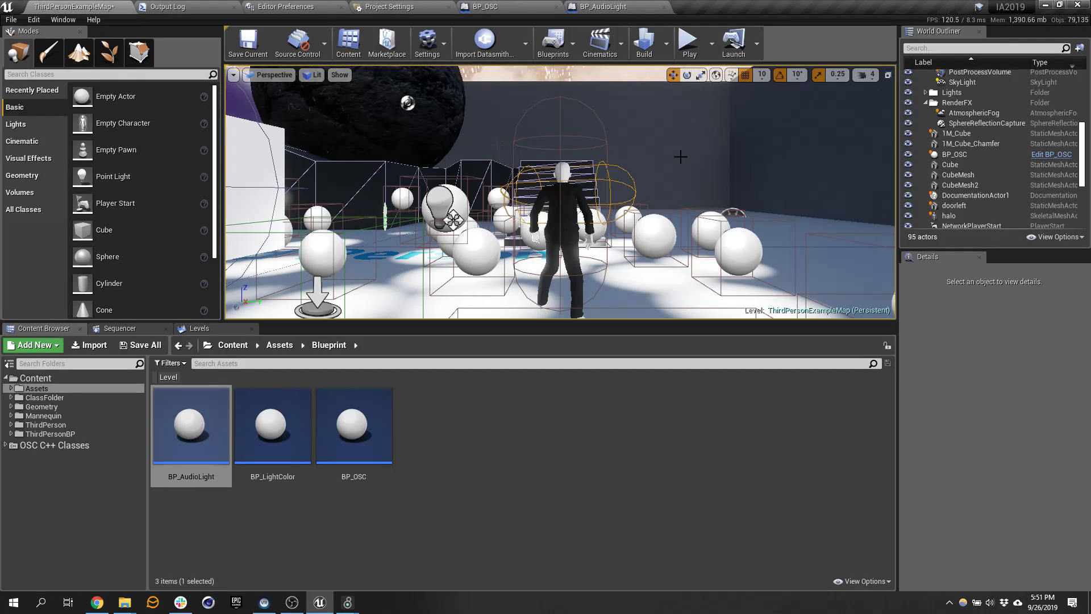
left_click_drag(222, 433, 801, 236)
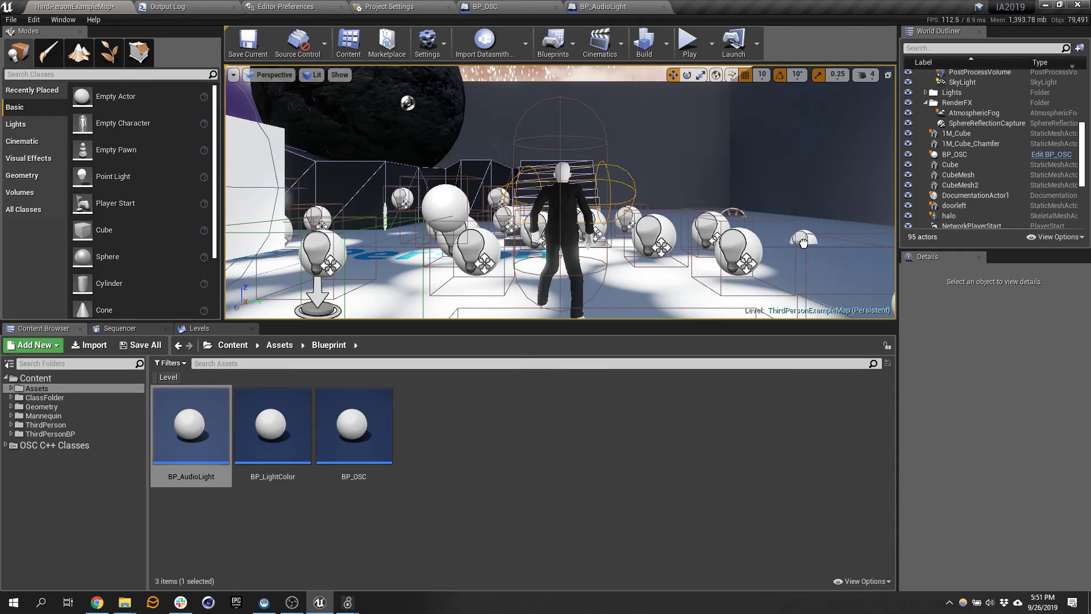
- Play the level and move the character over to the placed BP_AudioLight
key("w")
right_click_drag(747, 261, 811, 114)
left_click(688, 41)
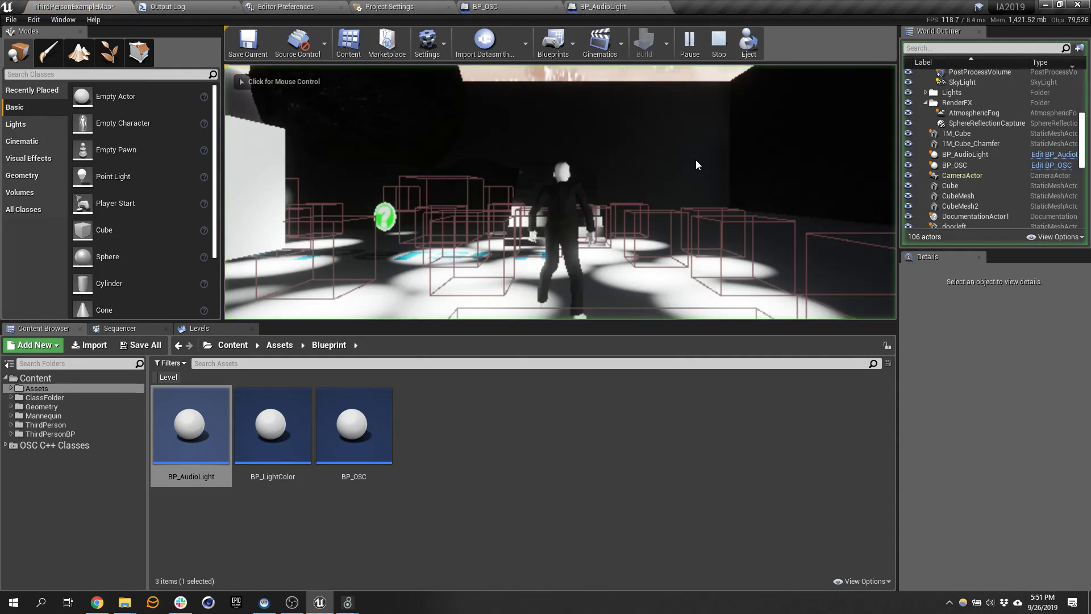
key("d")
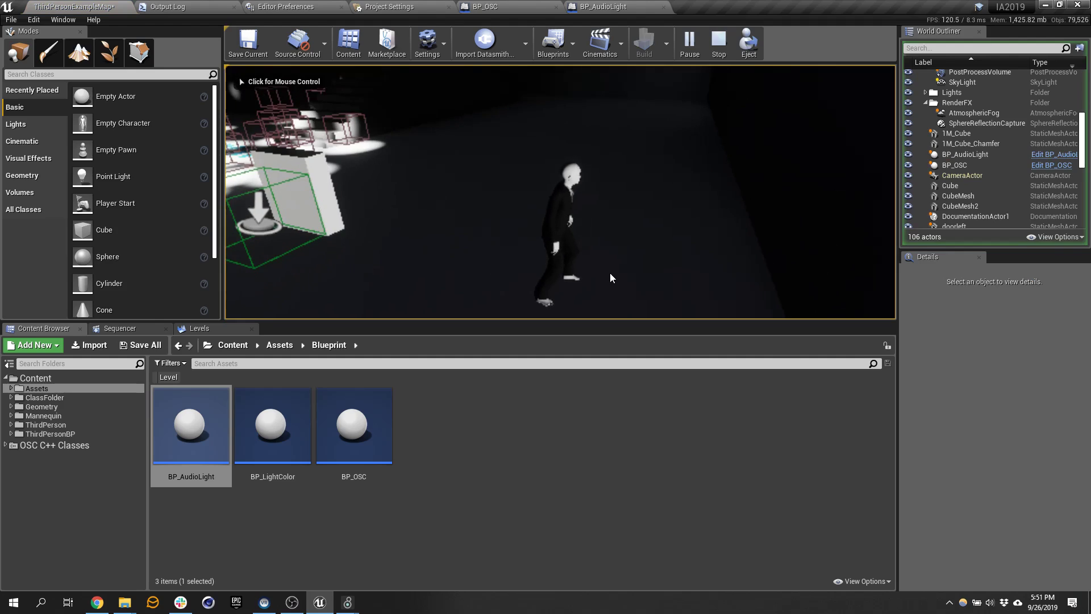
- In the Max patch, lock editing and set the number box feeding scale to 5000, and check the light in Unreal's running level
mouse_move(346, 607)
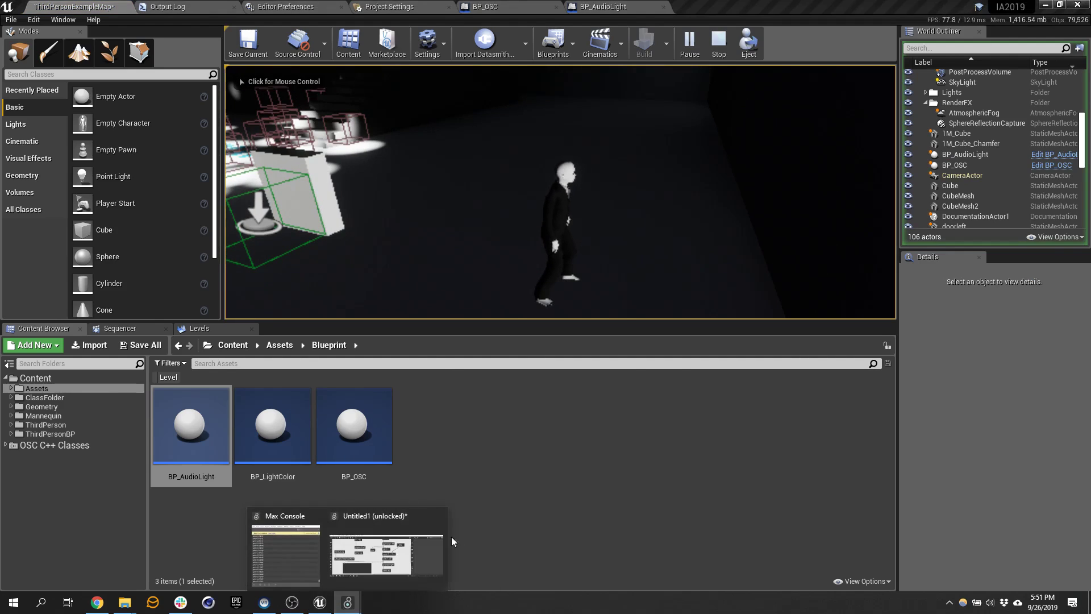
left_click(392, 545)
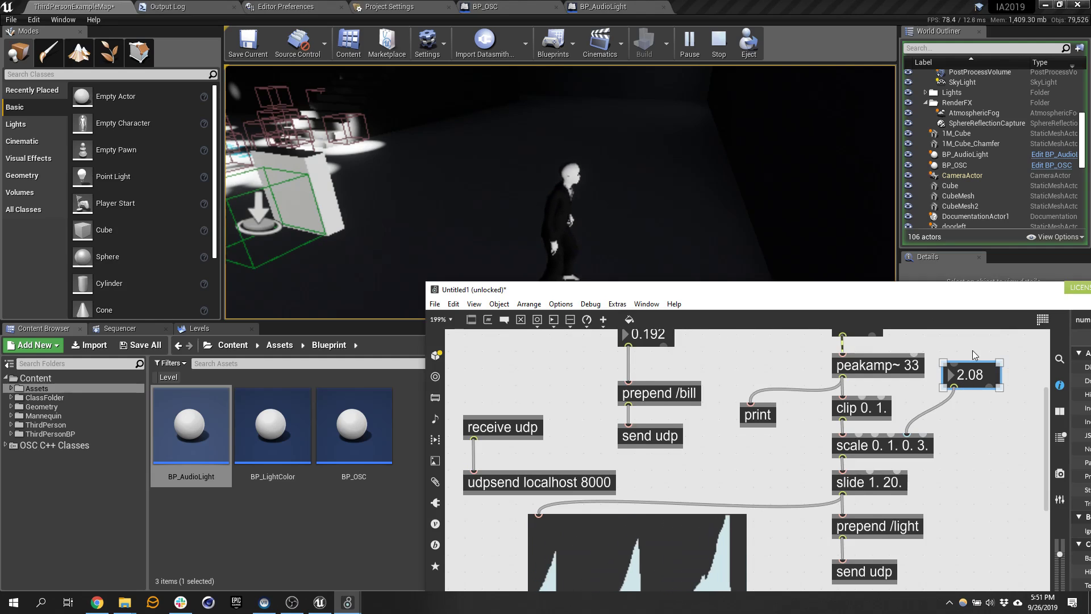
key("ctrl+e")
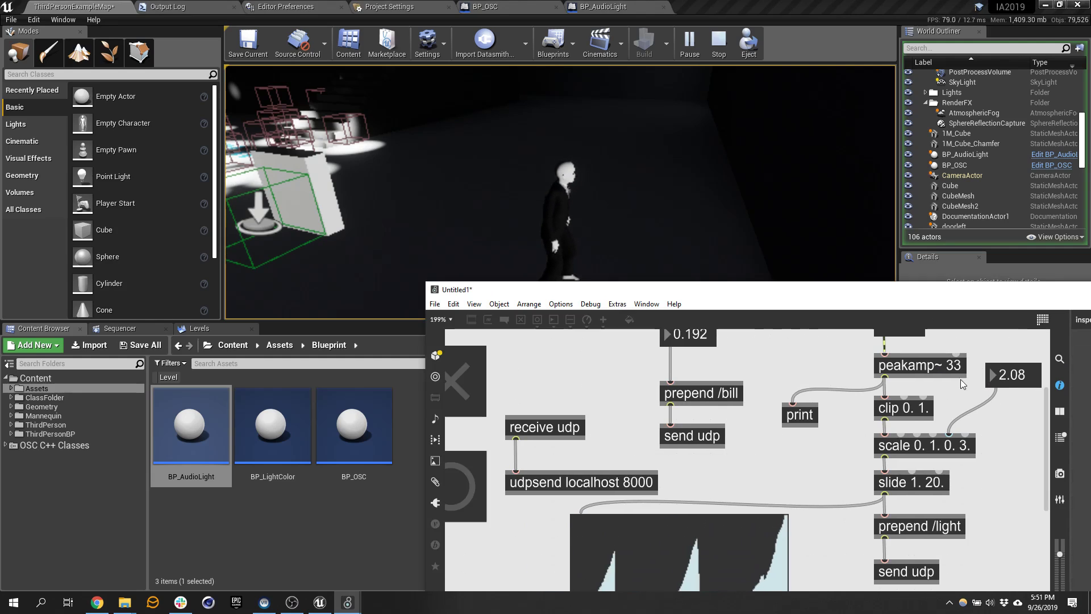
left_click(991, 375)
type("5000")
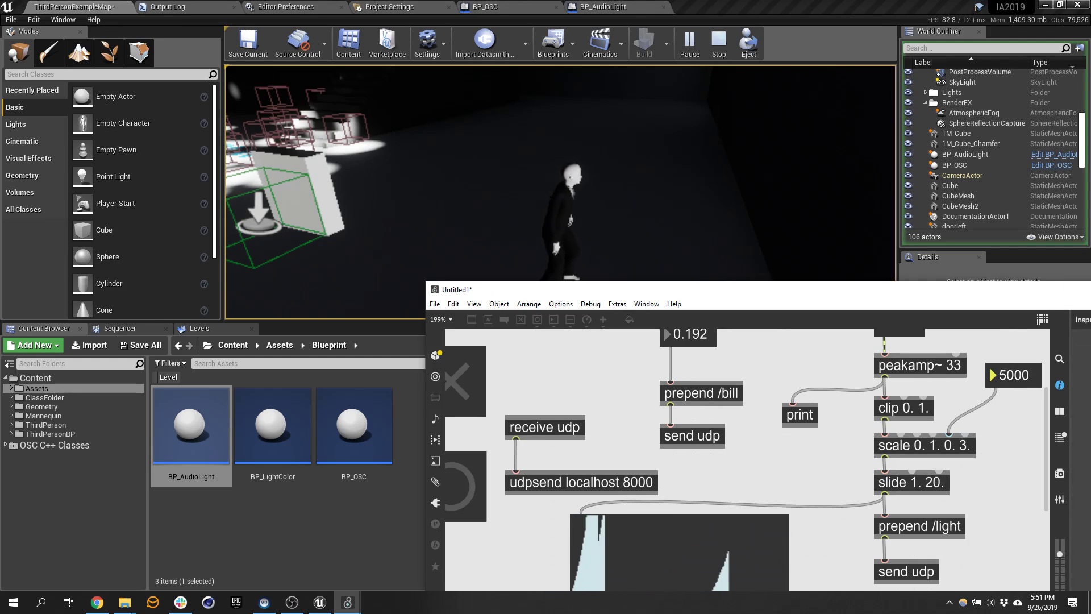
key("Return")
left_click(766, 209)
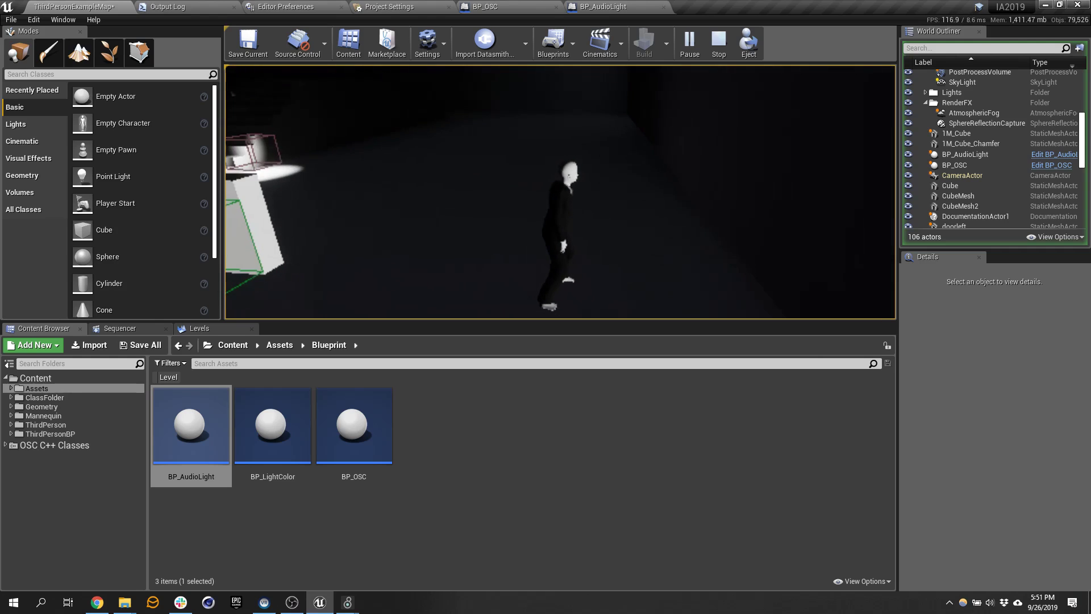
key("Escape")
- Duplicate the BP_AudioLight actor three times along the X axis to form a row of four lights
right_click_drag(590, 196, 489, 227)
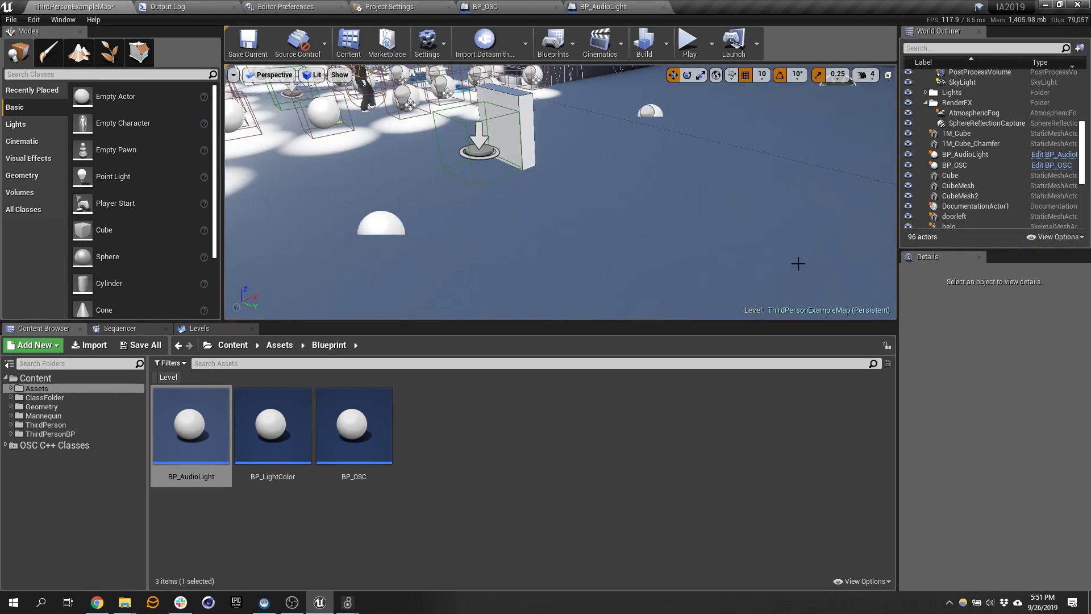
right_click_drag(797, 263, 745, 250)
left_click(778, 149)
key("f")
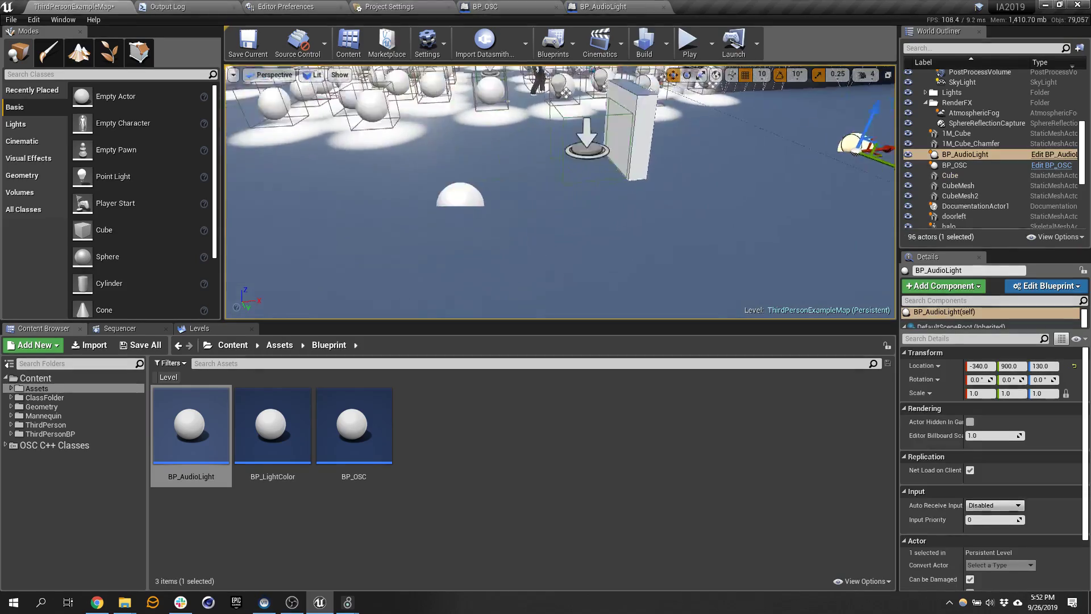
right_click_drag(778, 148, 551, 176)
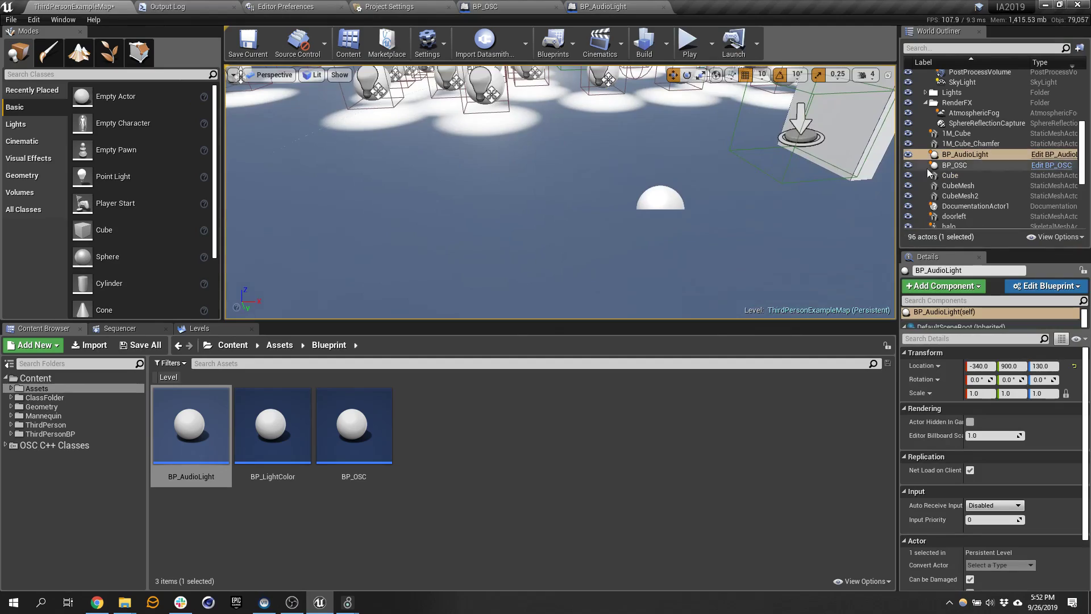
right_click_drag(794, 195, 739, 262)
left_click_drag(552, 184, 700, 122, "alt")
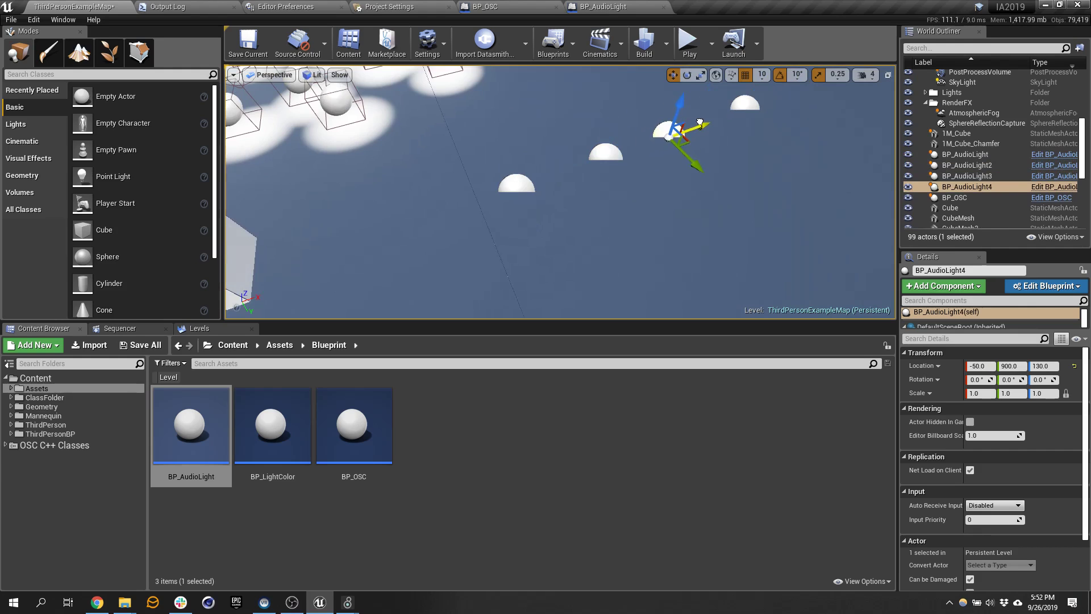
- Select the row of four BP_AudioLight actors and duplicate it twice along the Y axis to form a grid of twelve
left_click(976, 156)
left_click(948, 189, "shift")
left_click_drag(713, 162, 662, 113, "alt")
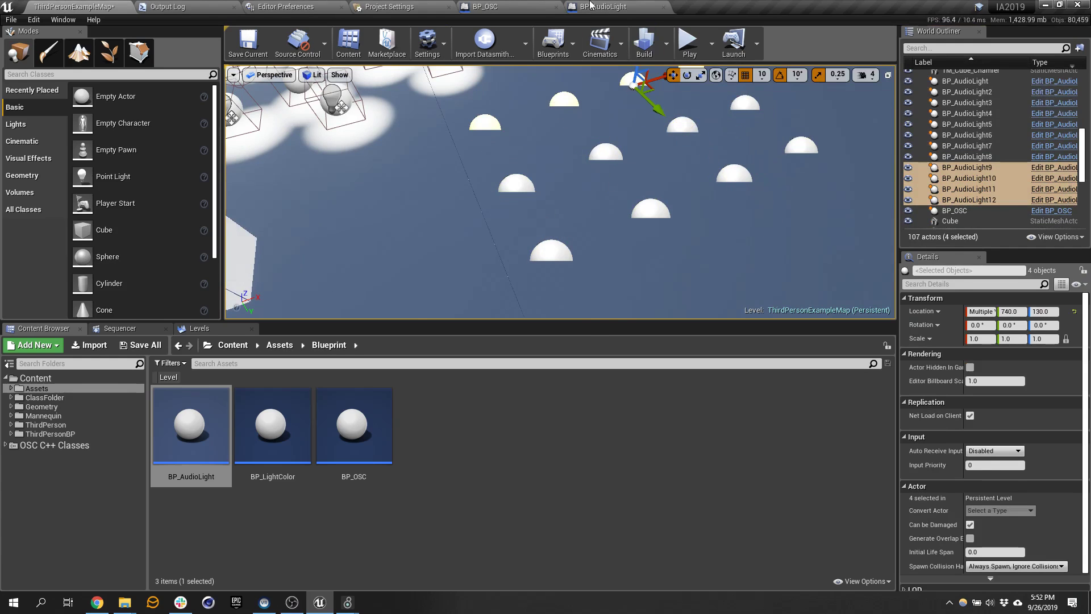
- Review the BP_AudioLight event graph, and play the level to examine the light grid while running the character through it
left_click(610, 7)
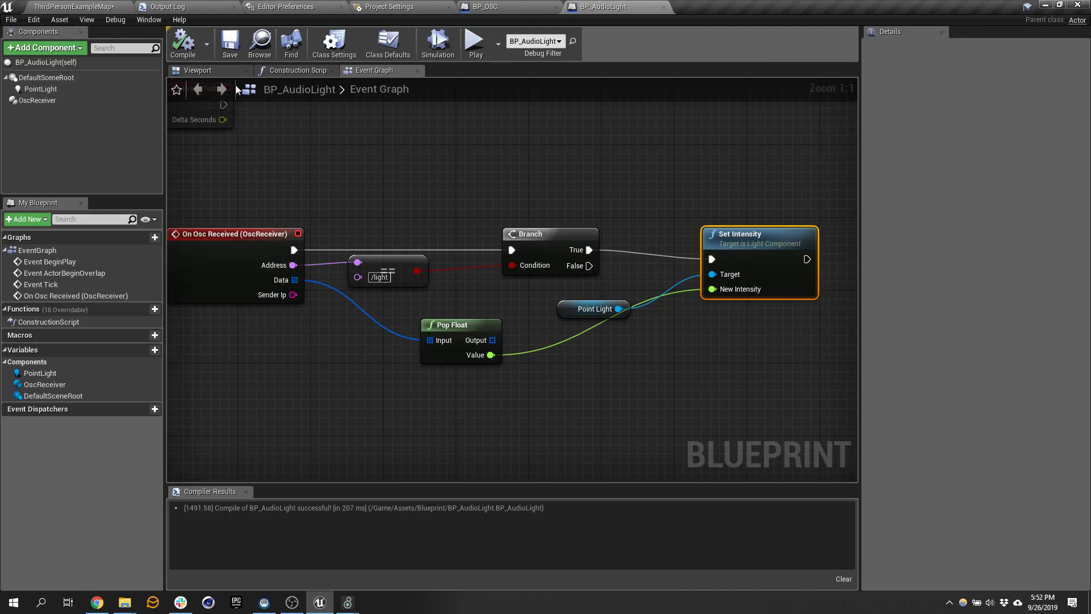
left_click(64, 6)
left_click(689, 39)
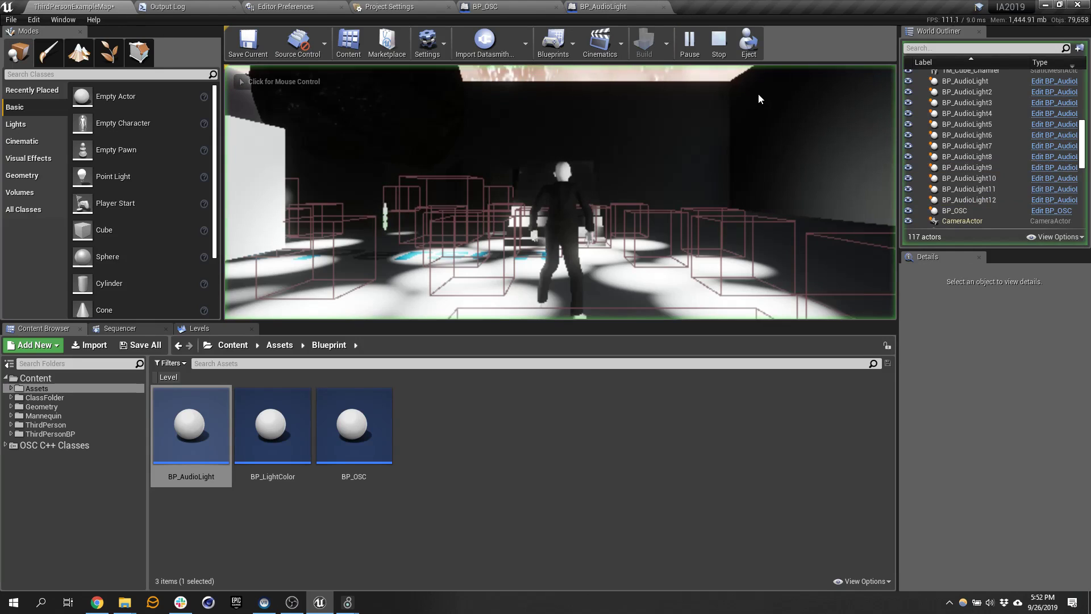
left_click(729, 201)
key("w")
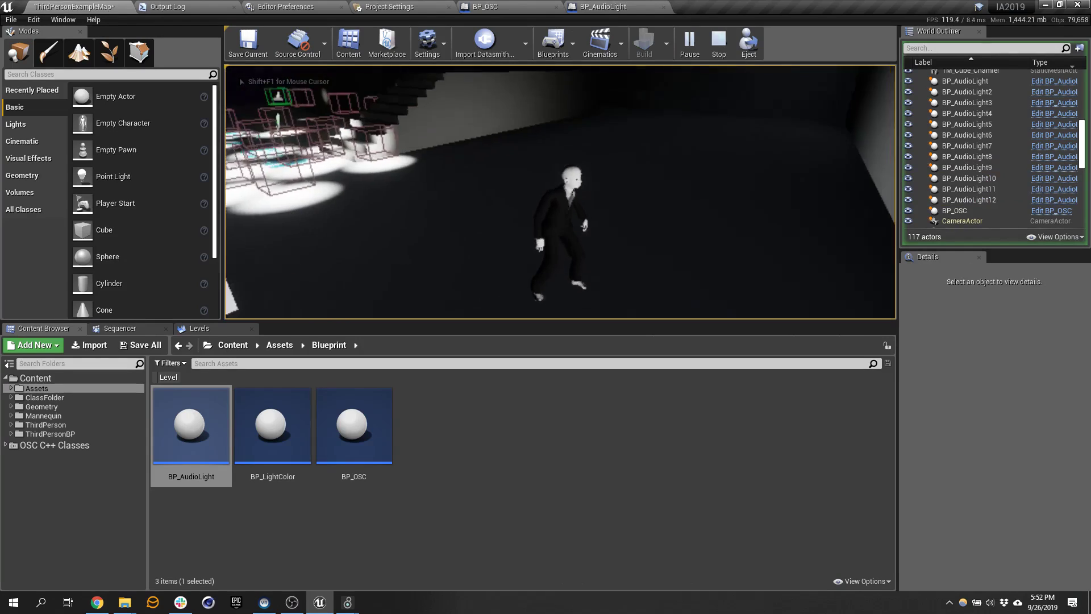
key("w")
key("w")
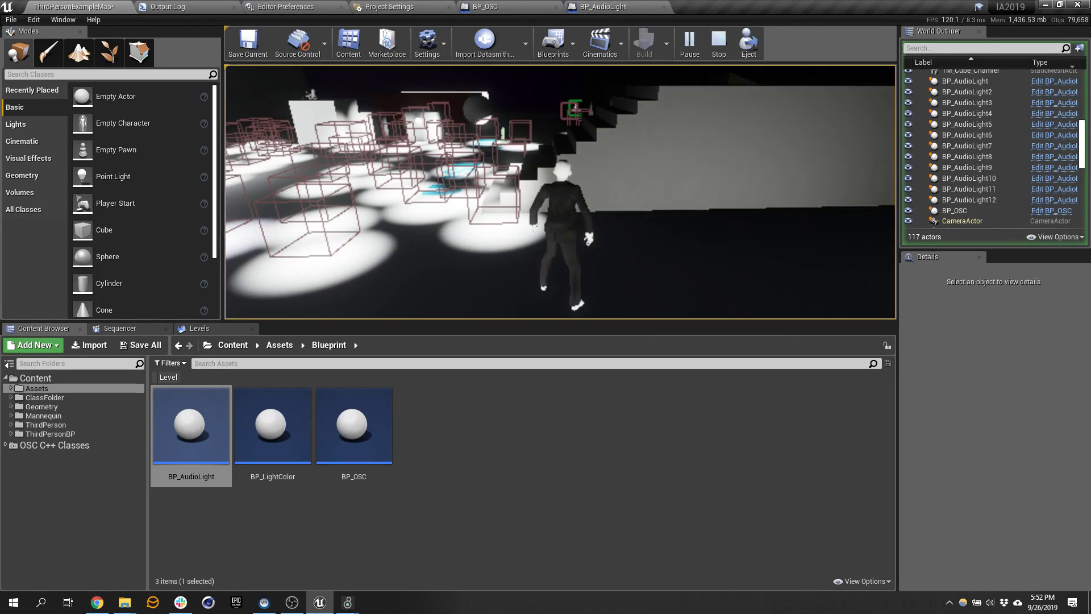
key("Escape")
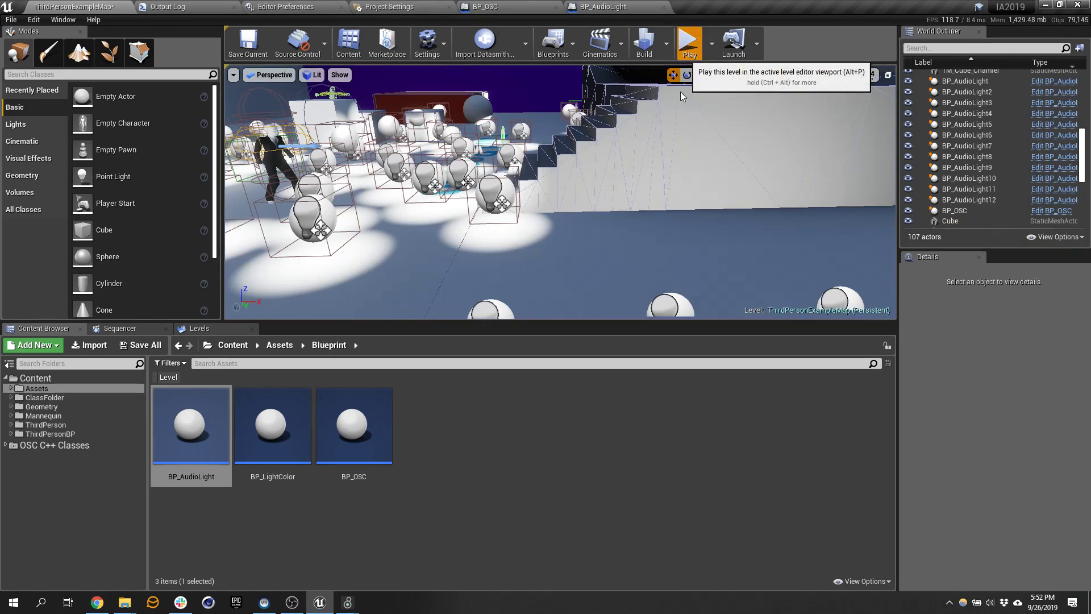
- Restart the level, switch to the Max patch and adjust the number box feeding scale to tune the lights' maximum intensity
left_click(687, 42)
mouse_move(347, 602)
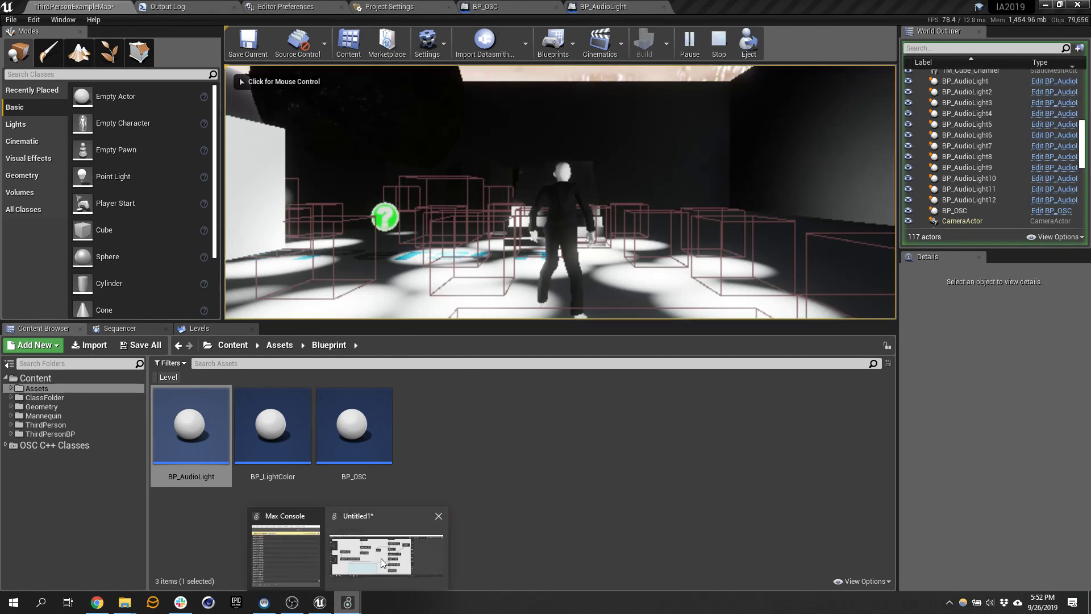
left_click(395, 526)
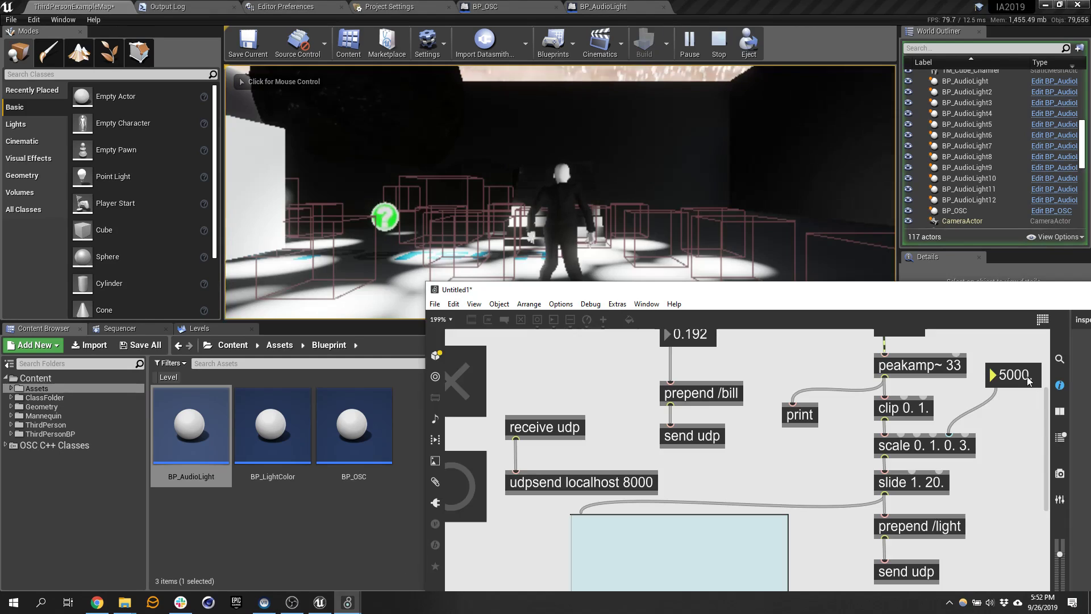
left_click_drag(1013, 374, 1014, 12)
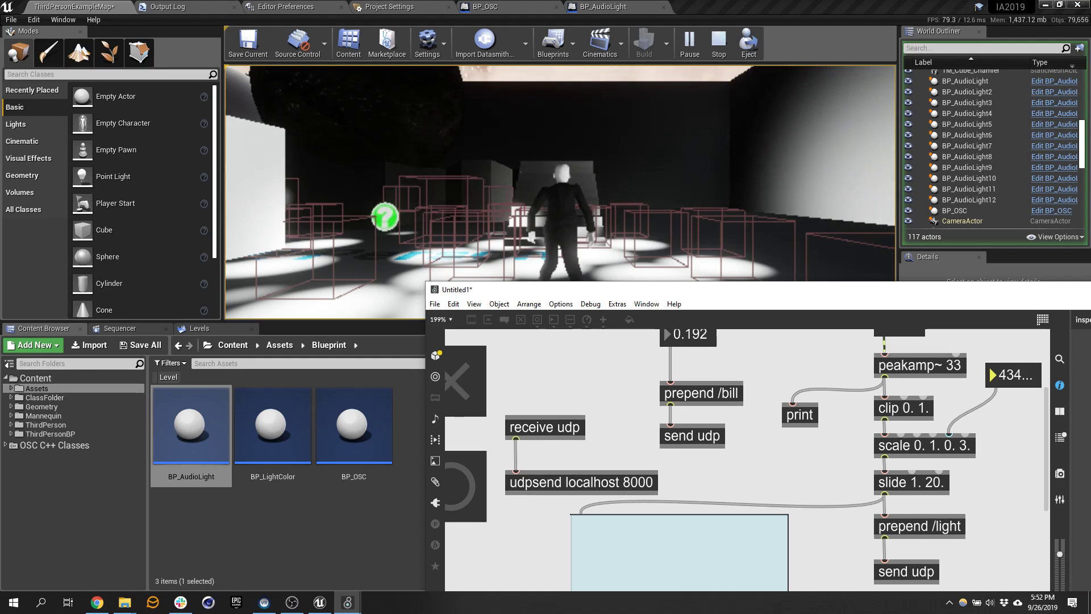
left_click_drag(1013, 379, 1013, 398)
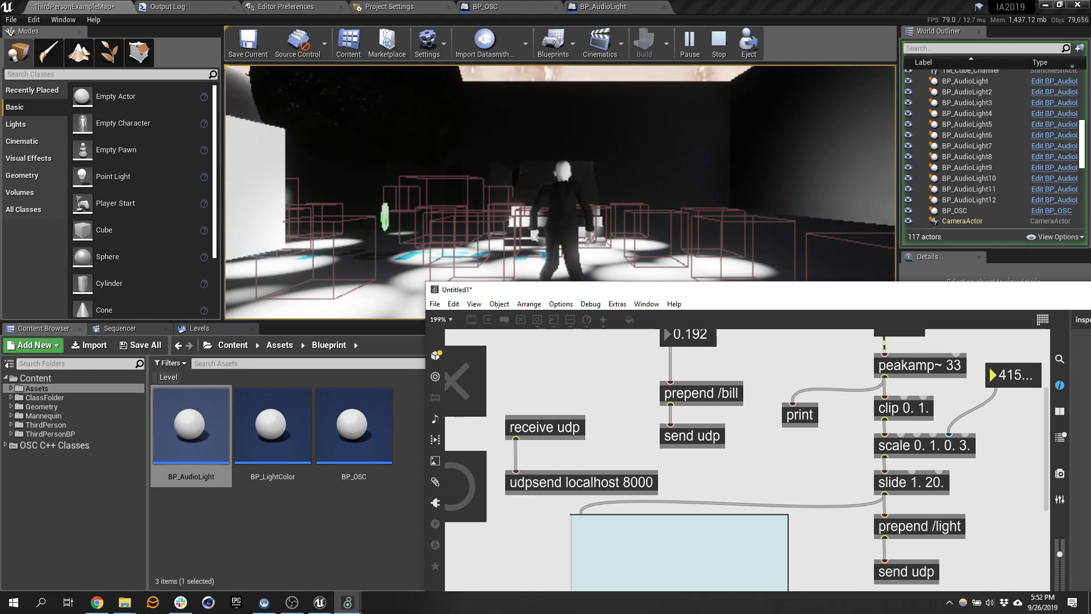
- Return to the running Unreal level and run the character around the light grid to examine its response to the microphone
left_click(750, 9)
key("w")
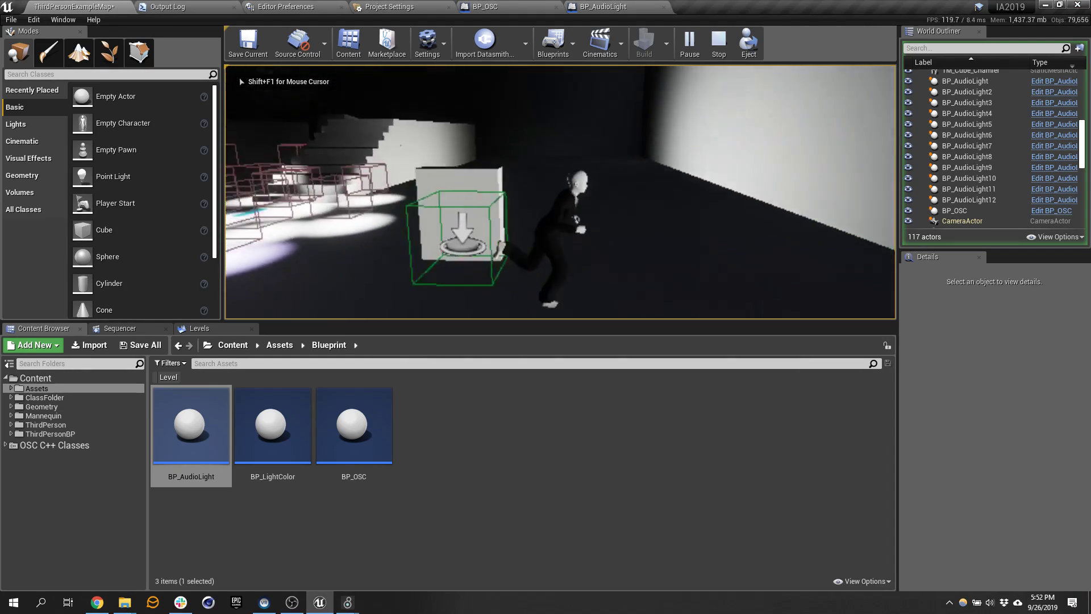
key("w")
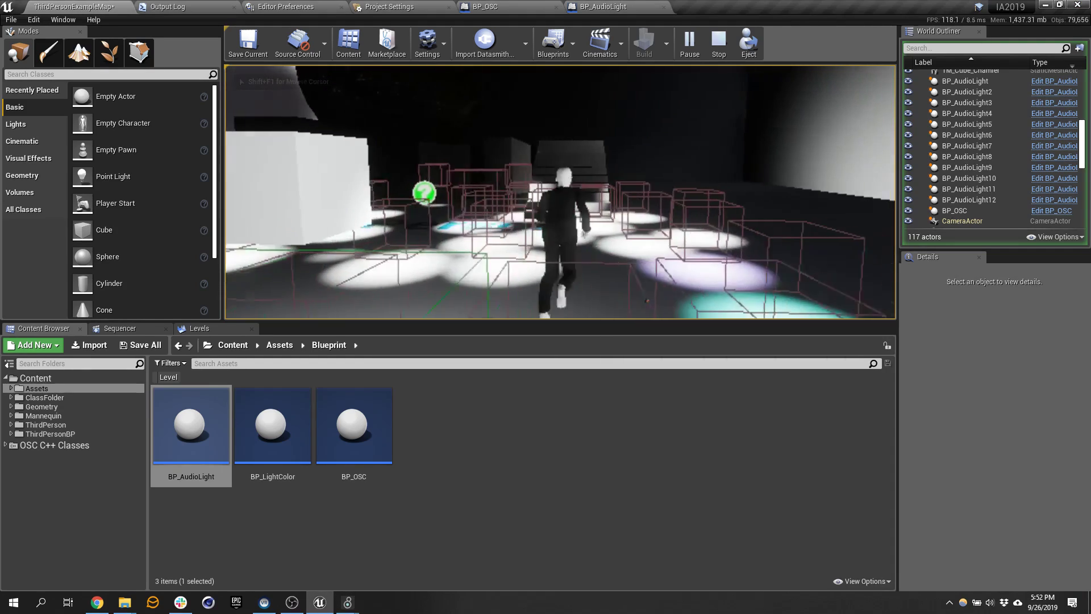
key("w")
key("d")
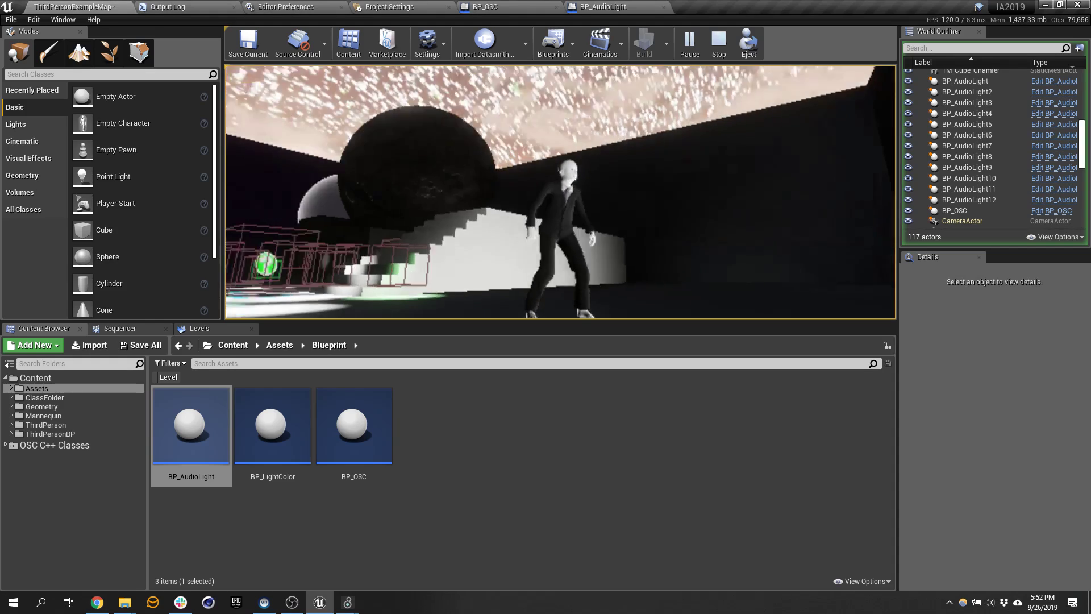
- Run the character past the light grid and view the lights from a distance, and stop playing the level
key("w")
key("a")
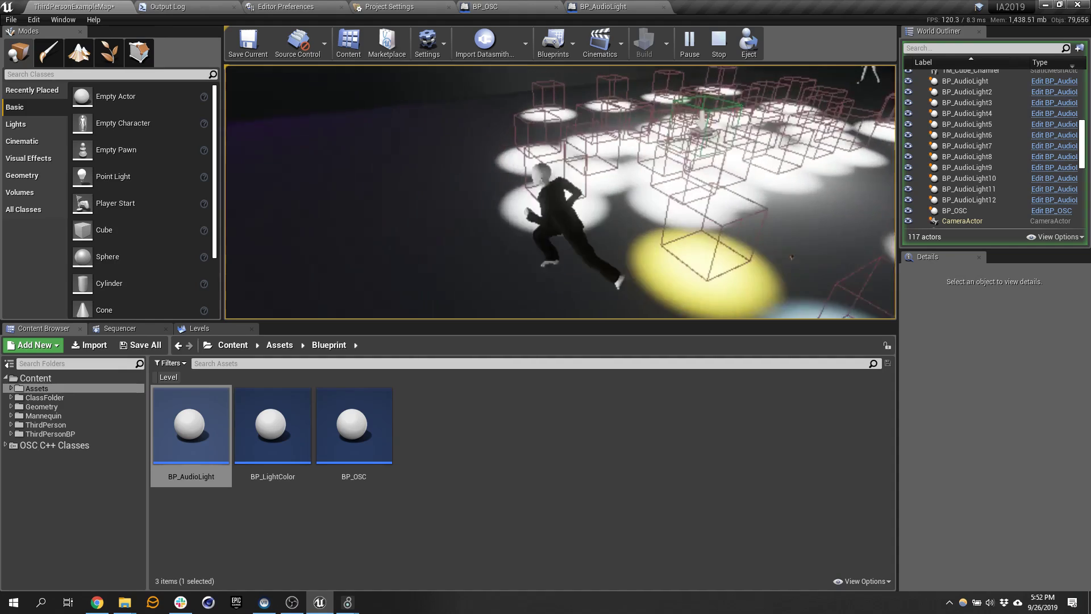
key("s")
key("d")
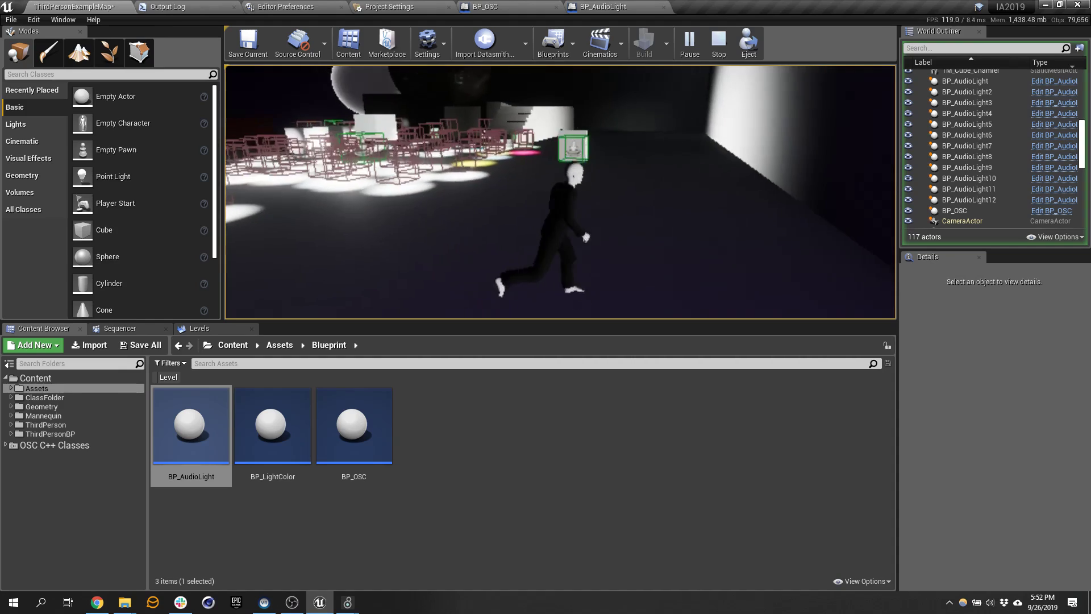
key("w")
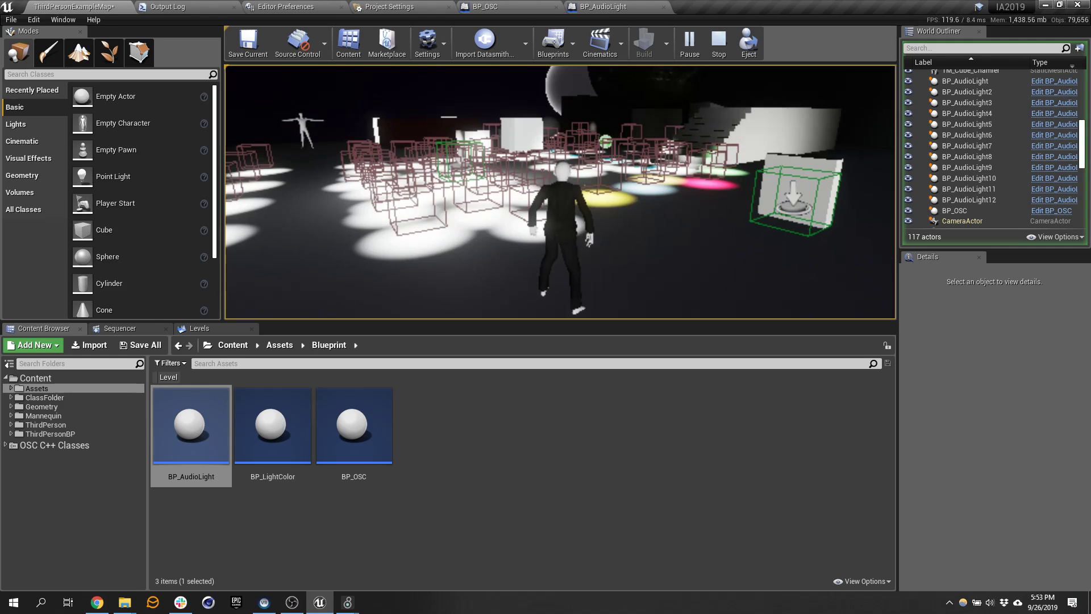
key("Escape")
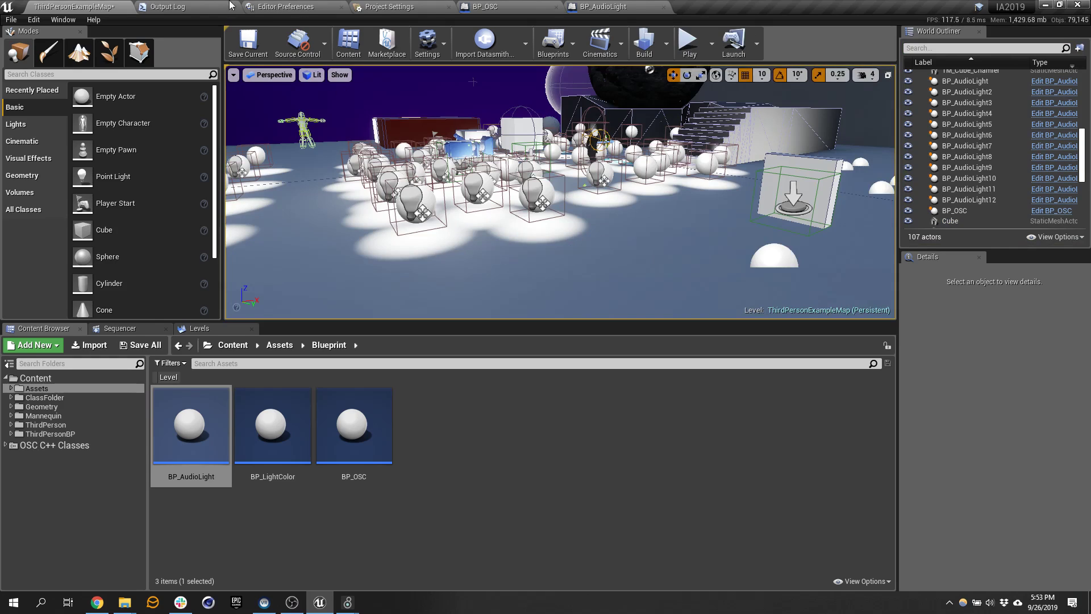
- Switch to File Explorer and look through the files in the Downloads folder
left_click(123, 604)
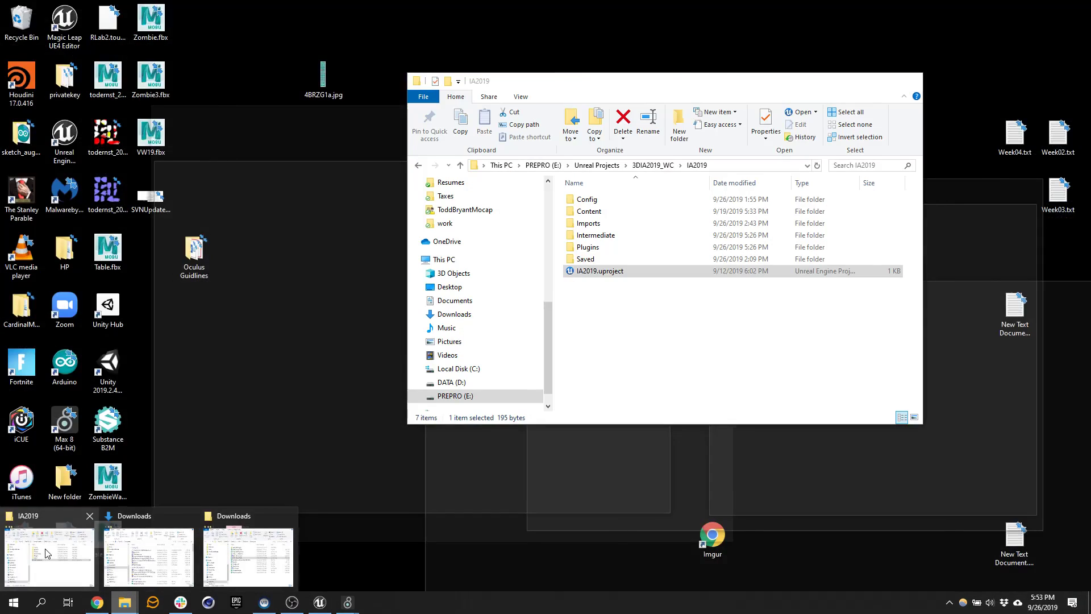
left_click(46, 549)
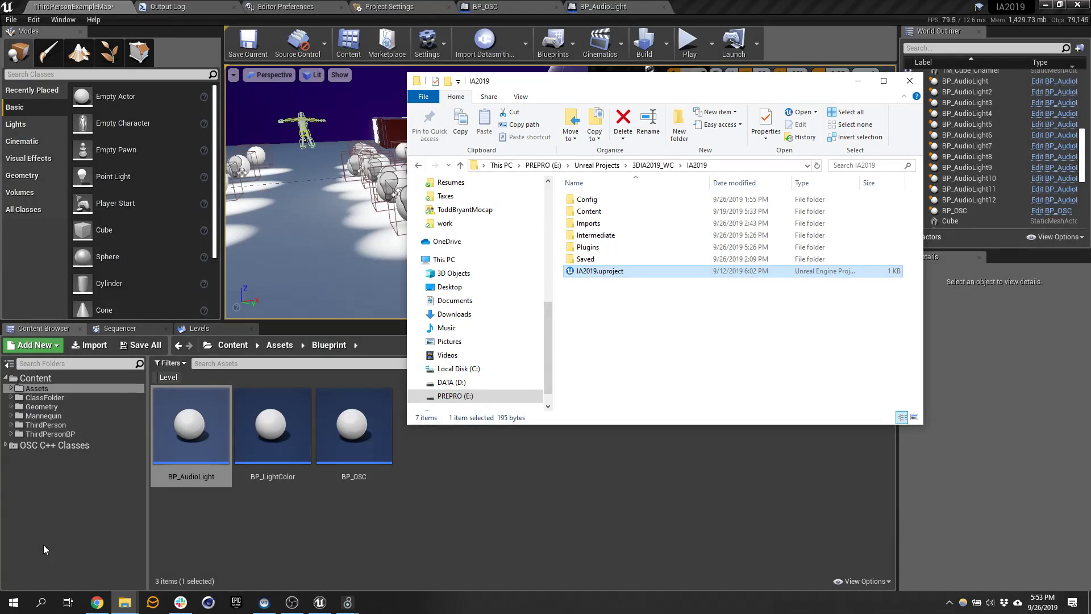
key("alt+Tab")
key("alt+Tab")
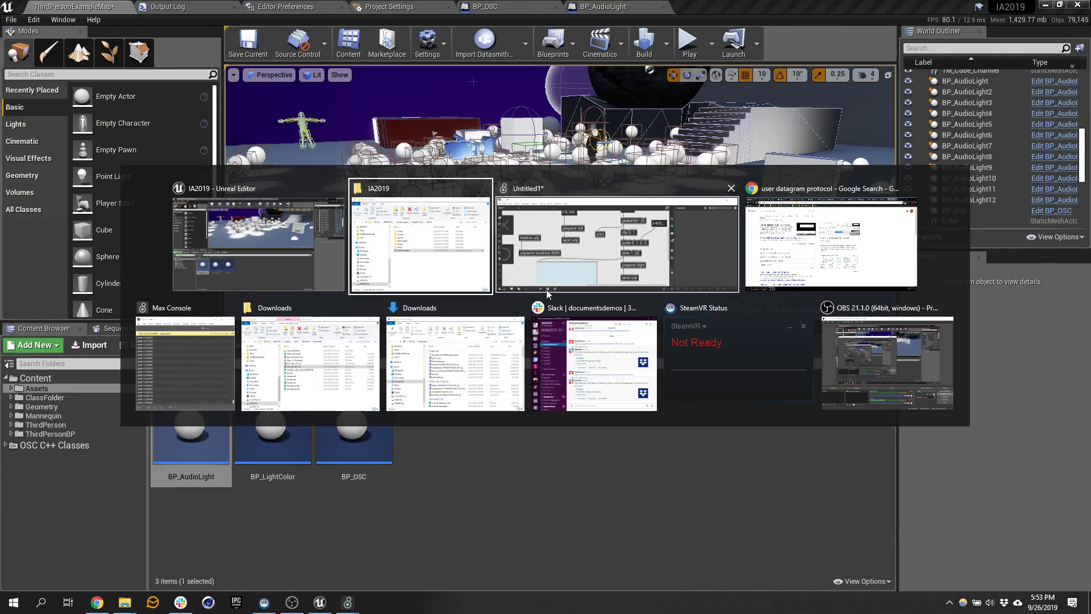
left_click(463, 351)
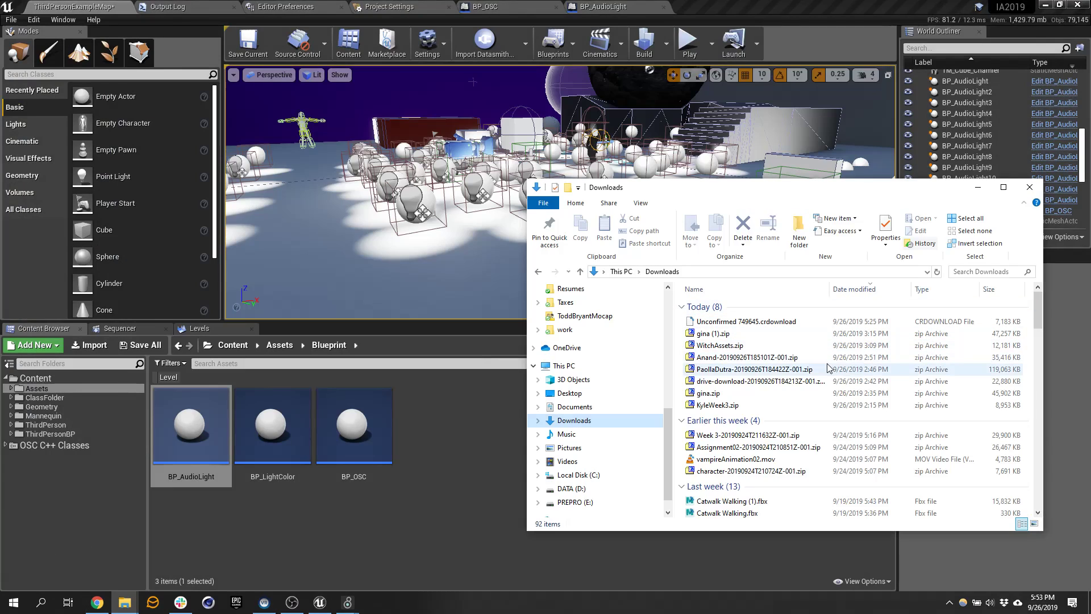
scroll(790, 369, "down", 3)
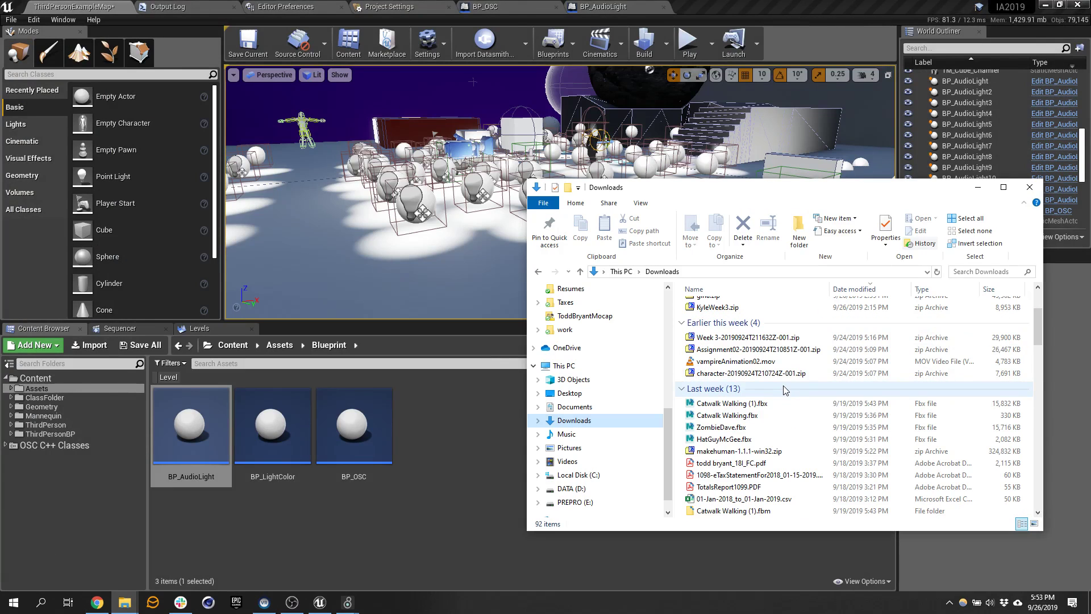
scroll(783, 389, "down", 1)
scroll(784, 389, "up", 4)
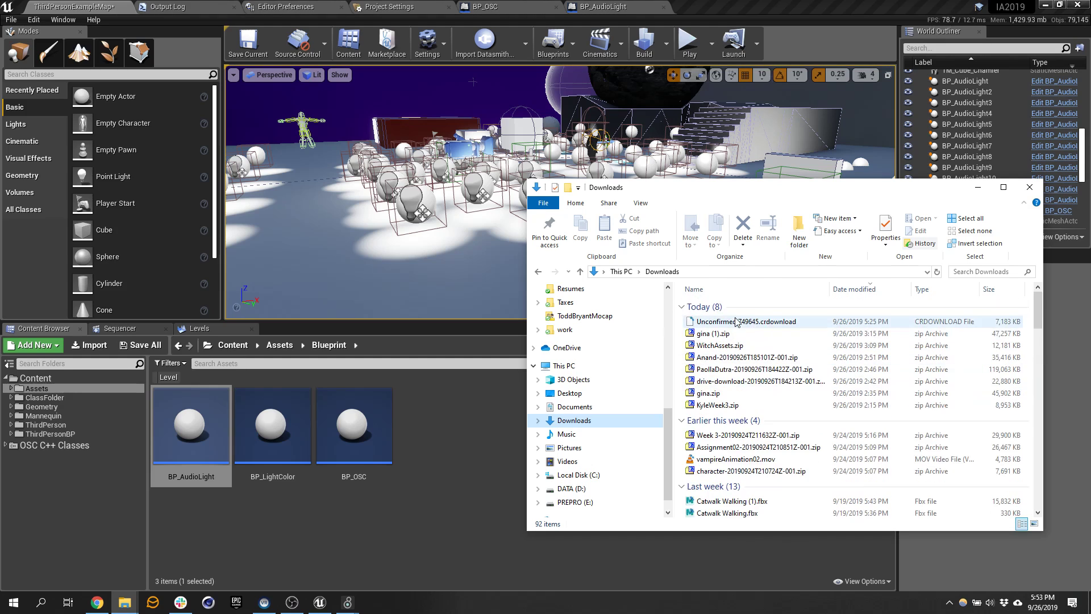
- Look in the Downloads folder of 3DIA2019 and select the pumpkin_with_witch_hatFBX.FBX file
scroll(614, 333, "up", 1)
scroll(614, 329, "up", 5)
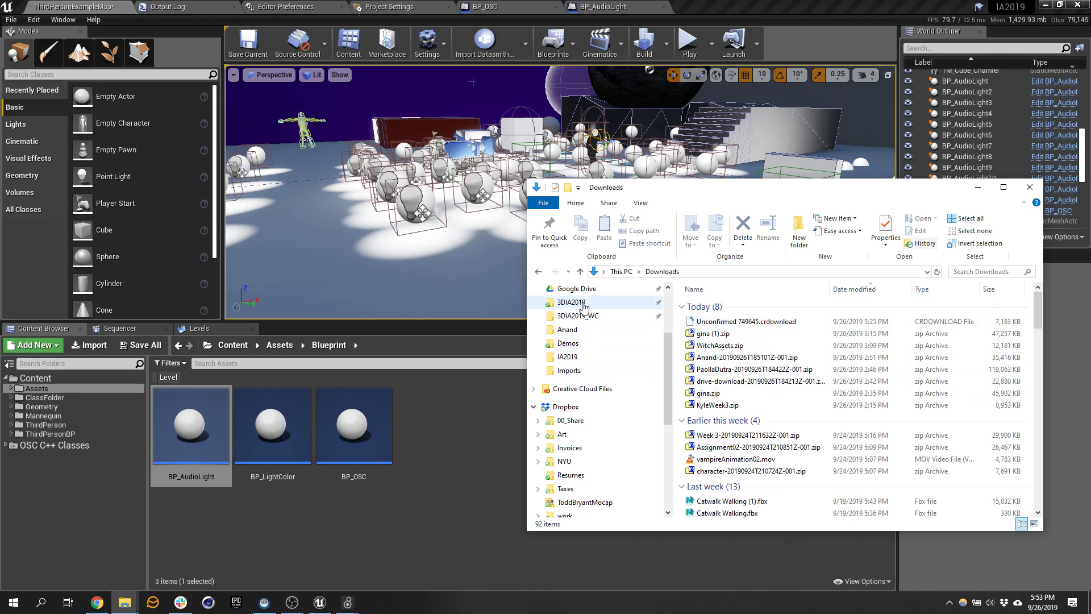
left_click(585, 302)
double_click(776, 317)
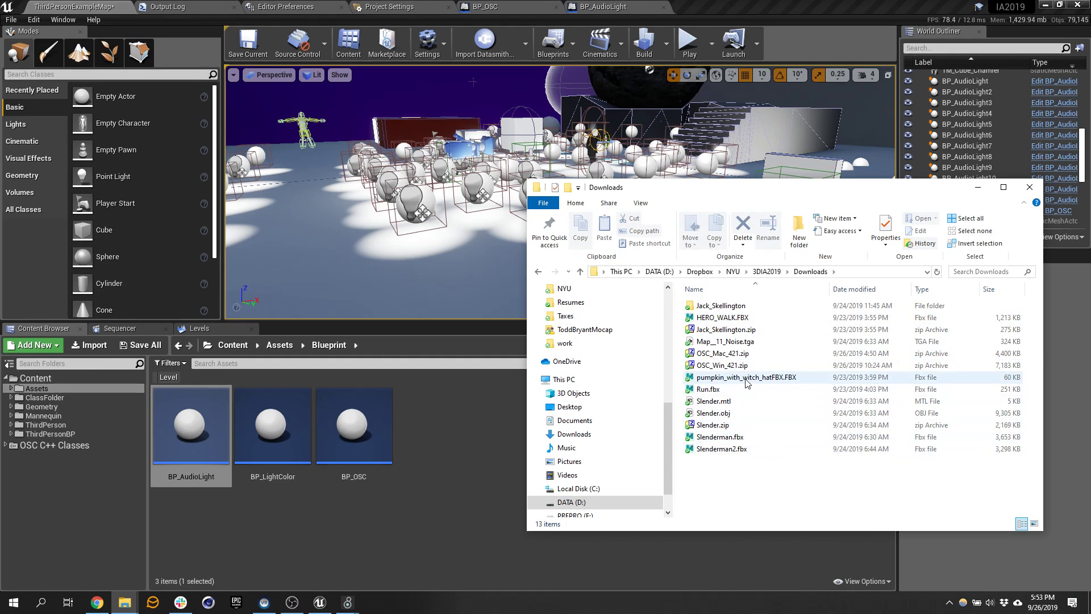
left_click(746, 384)
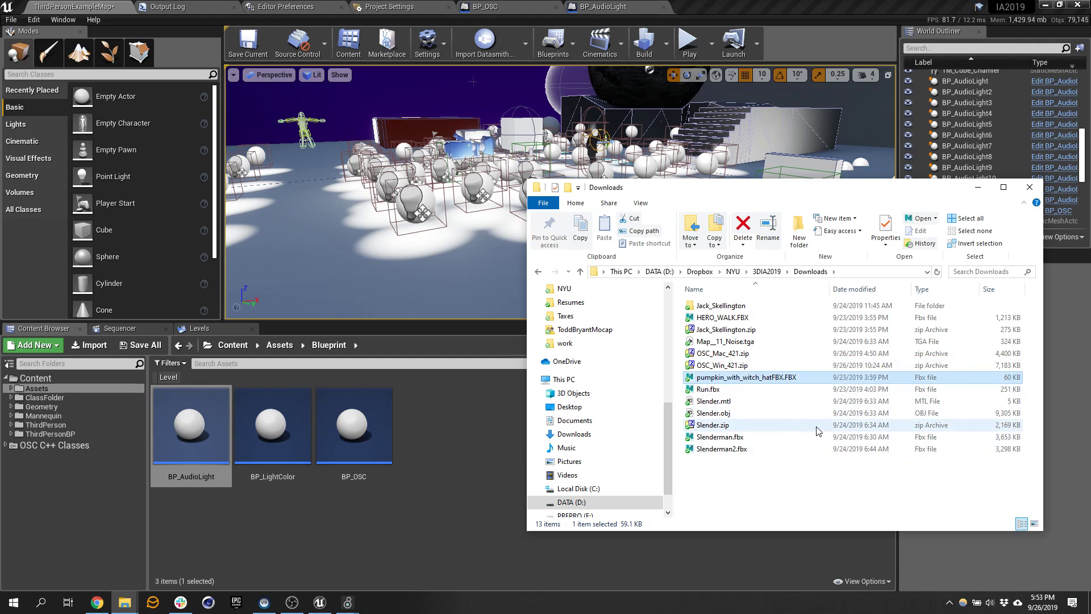
- Switch to Chrome and open the tf3dm.com 3D model site in a new tab
left_click(96, 602)
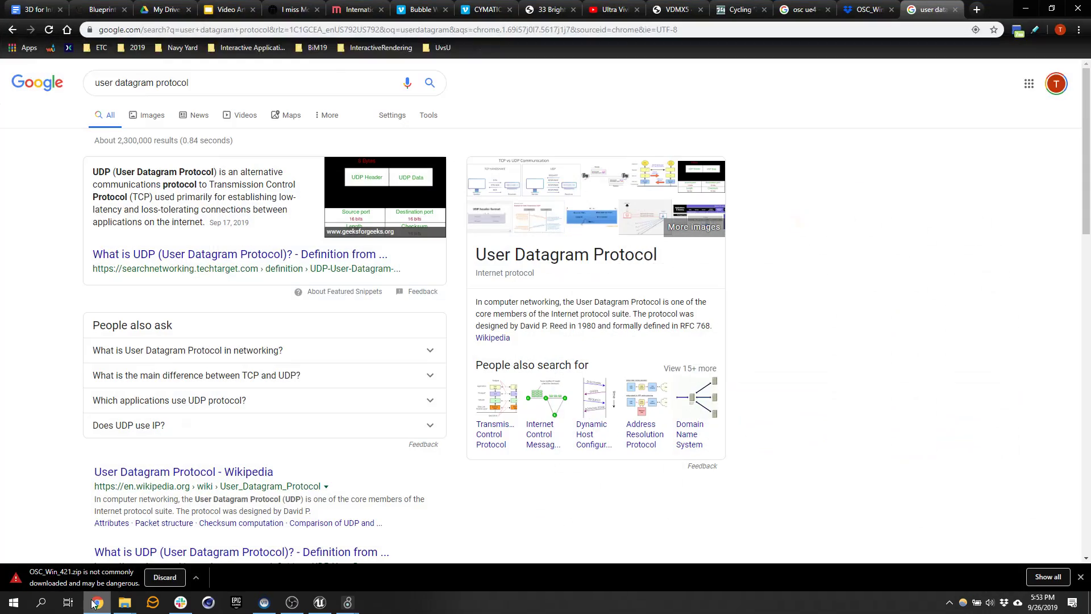
left_click(975, 10)
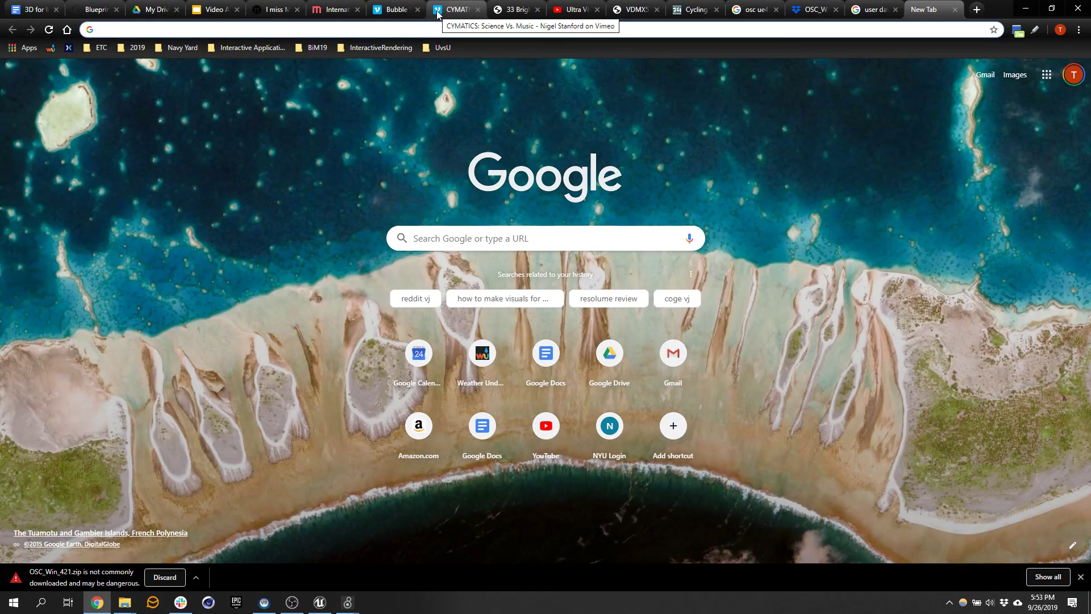
type("tf3d")
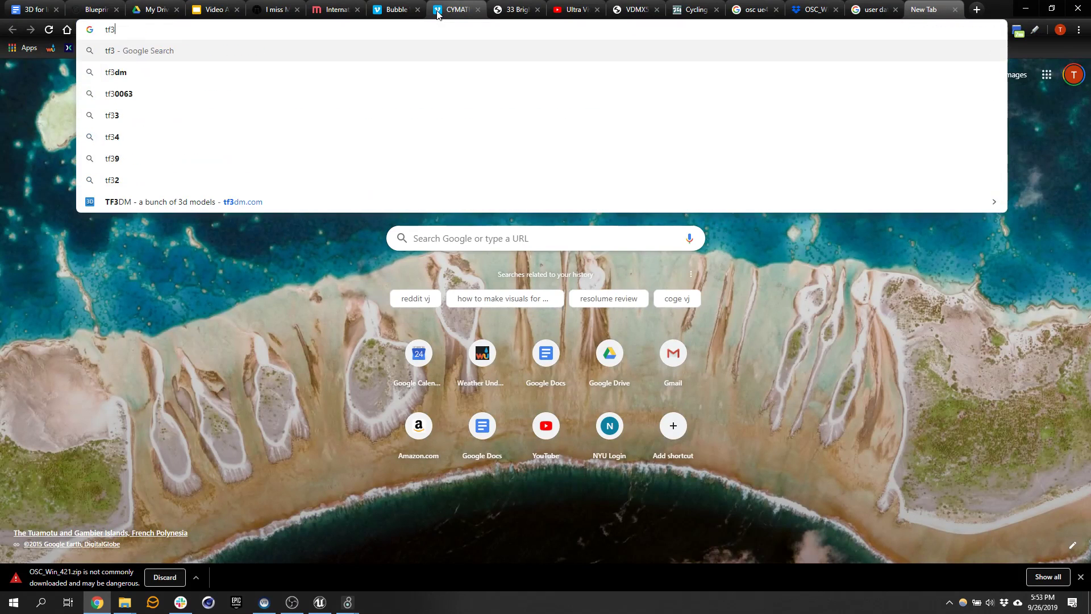
type("m")
key("Return")
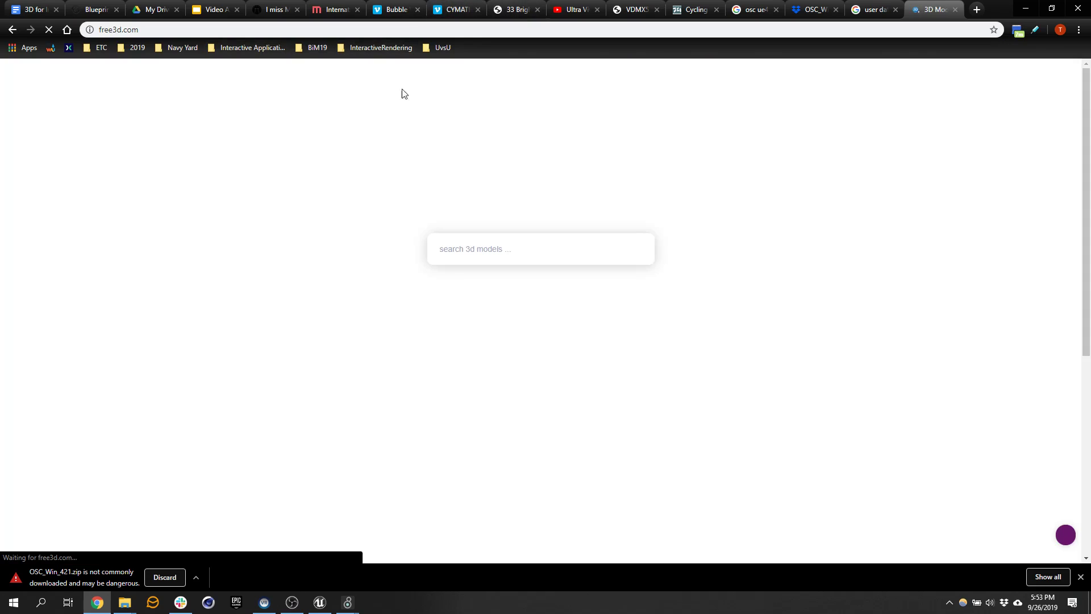
- Search the site's free 3D models for "pumpkin"
type("p")
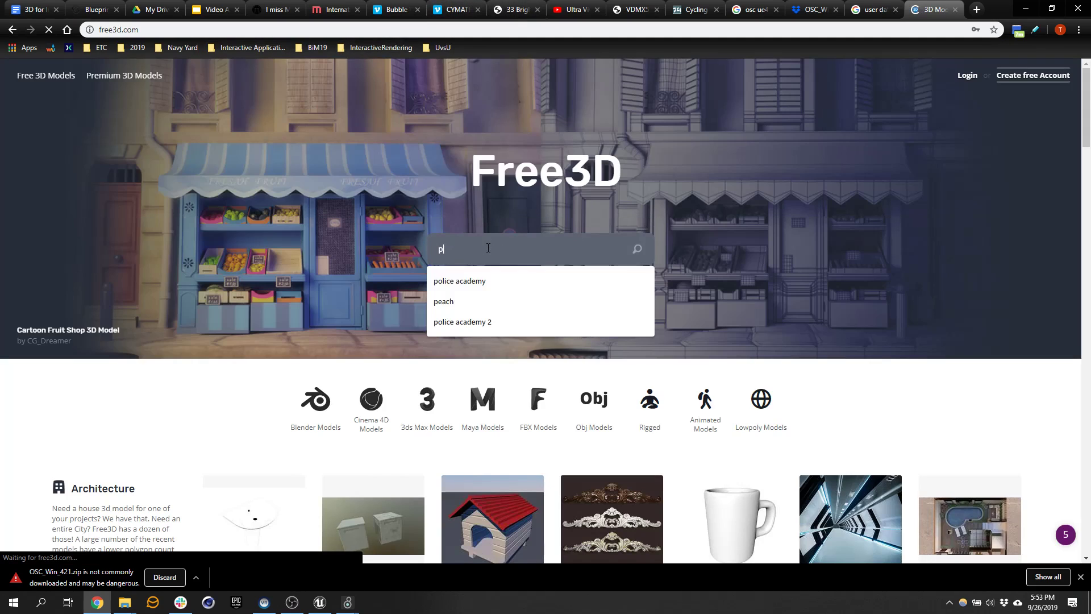
type("umkin")
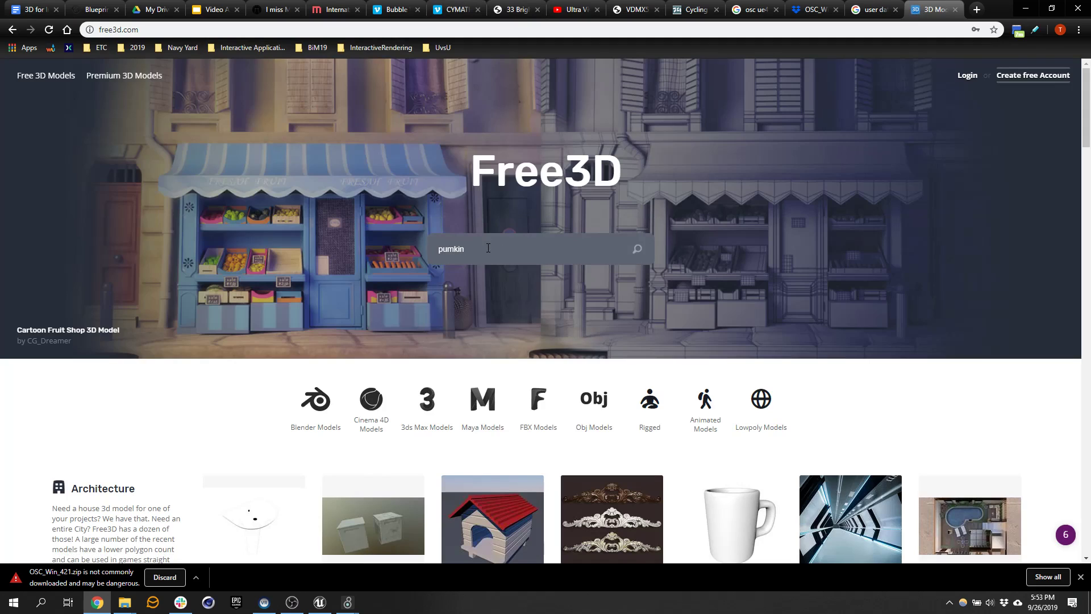
key("Return")
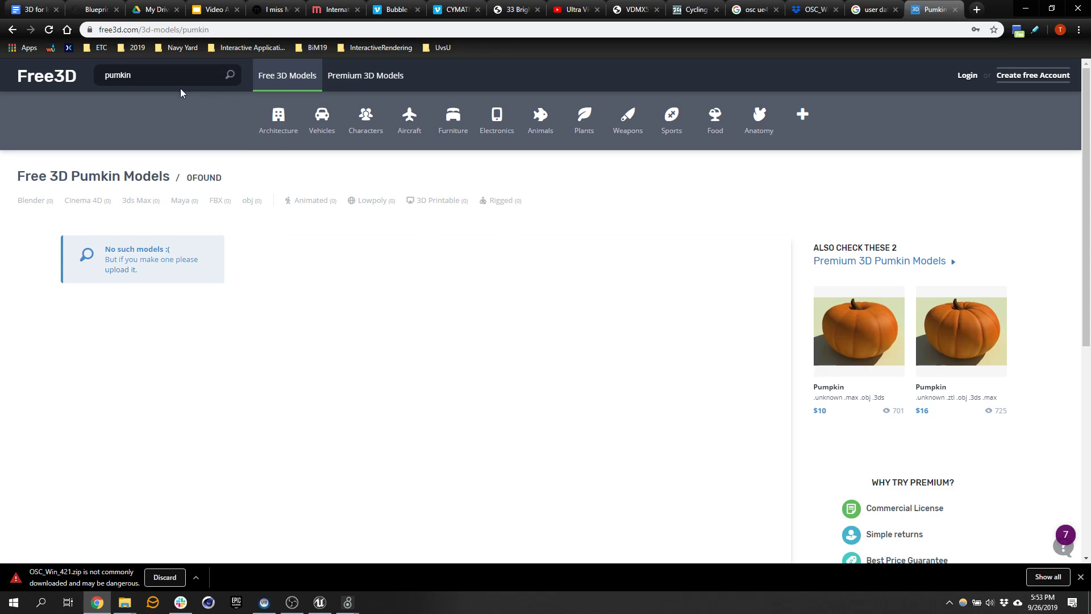
left_click(145, 77)
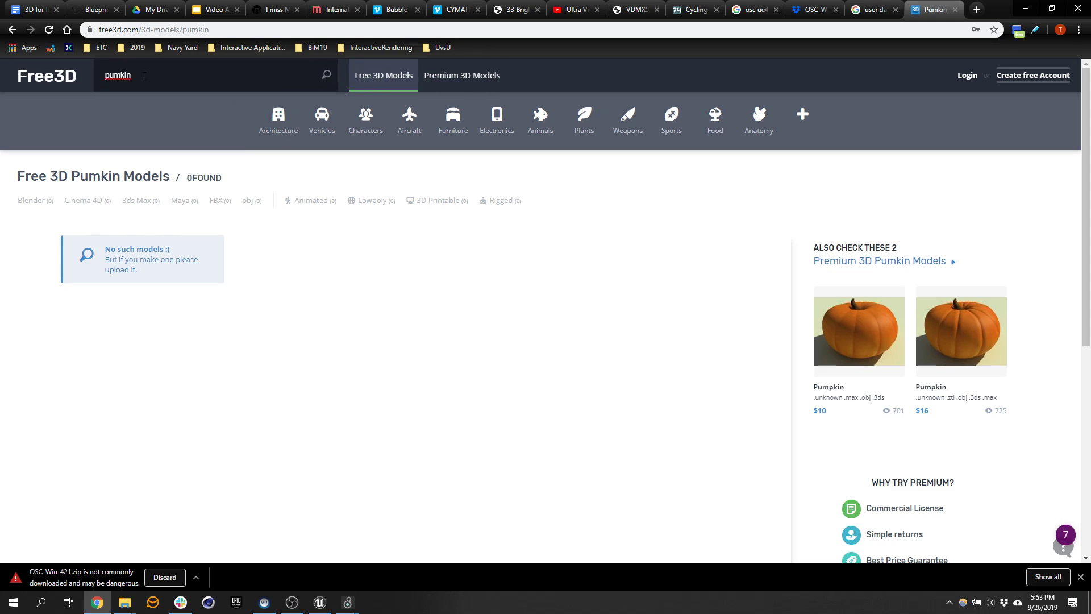
key("Return")
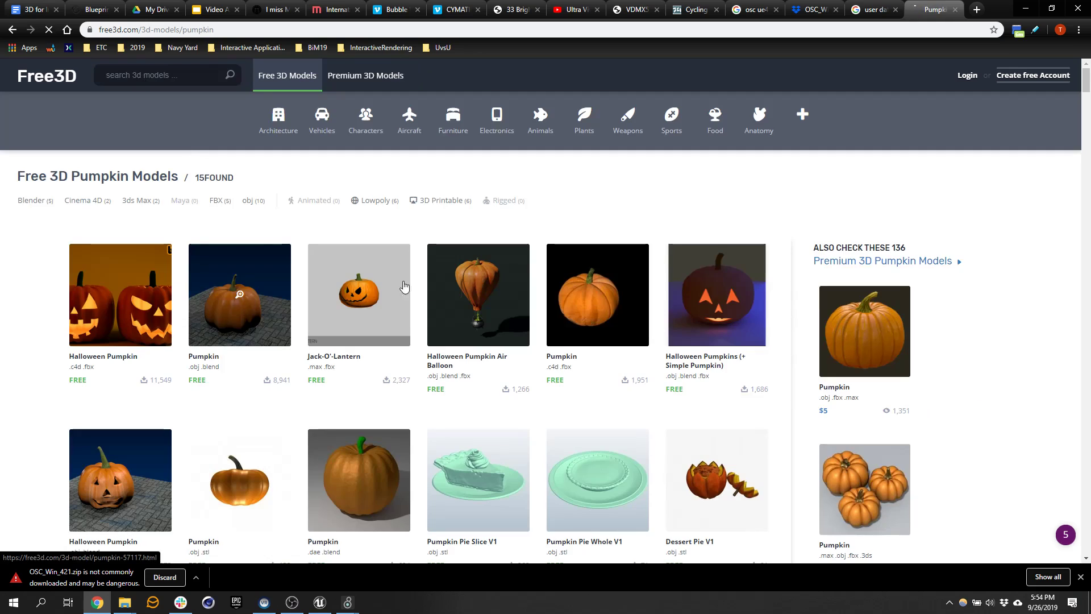
- Browse the pumpkin models and download the free Halloween Pumpkin archive nkz0h8dxdxj4-HalloweenPumpkin.rar with the .c4d and .fbx files
scroll(452, 322, "down", 2)
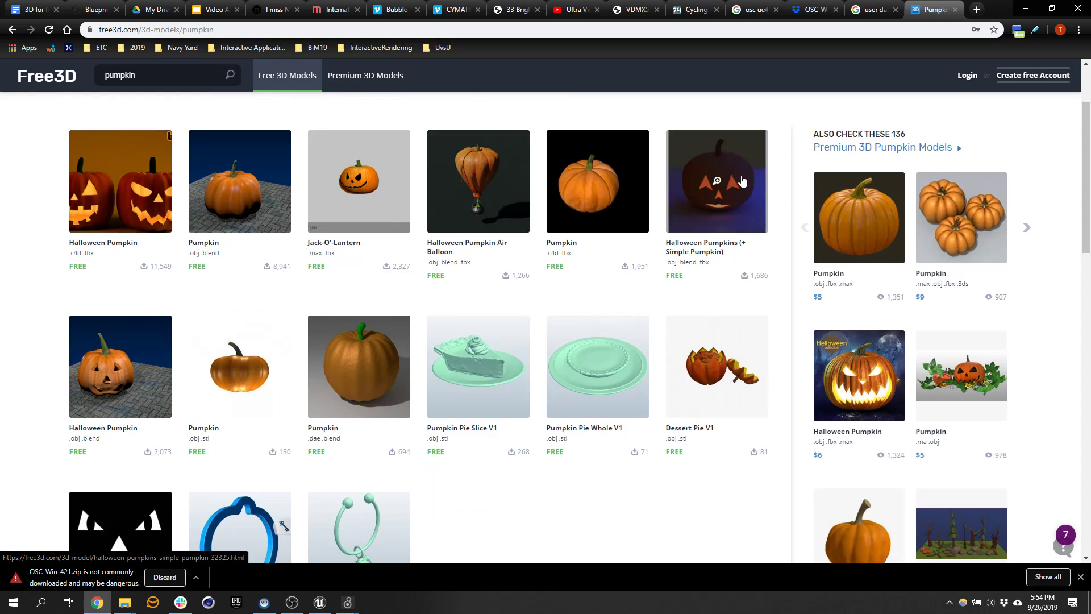
scroll(557, 214, "down", 6)
scroll(557, 215, "up", 7)
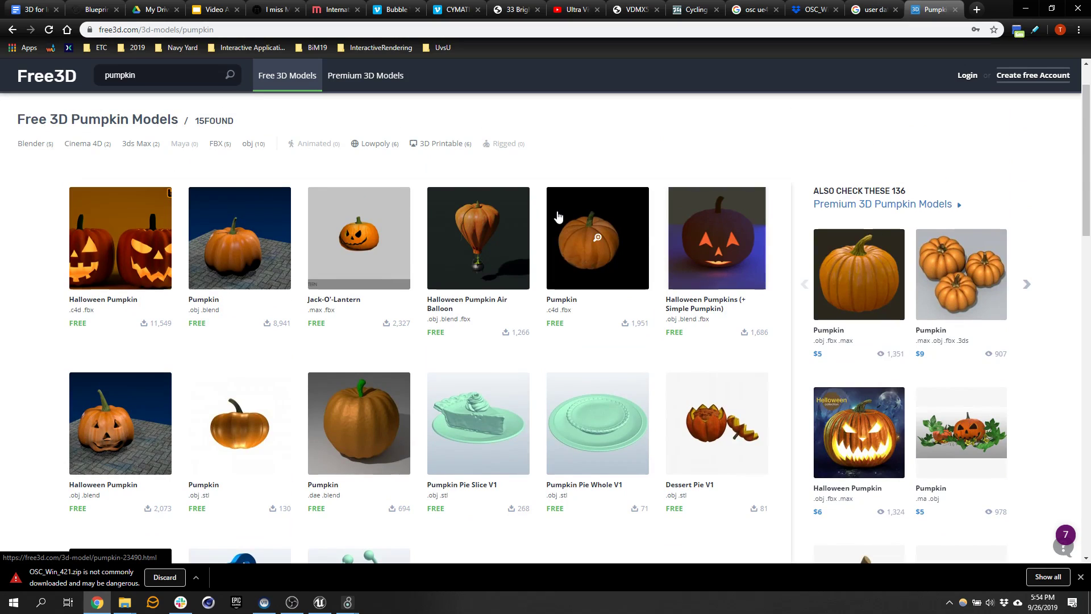
left_click(136, 262)
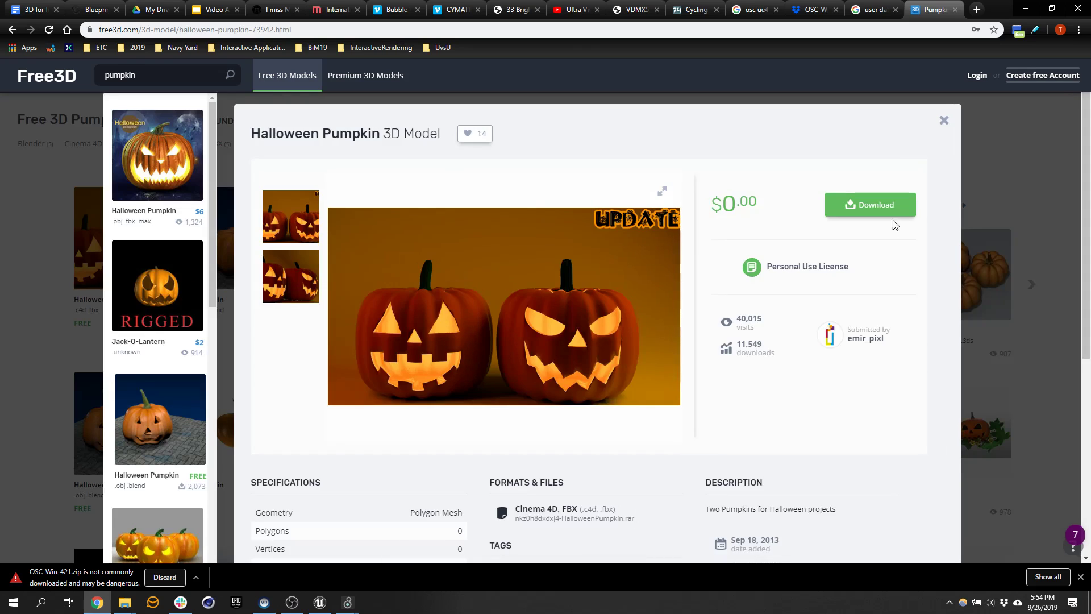
left_click(888, 206)
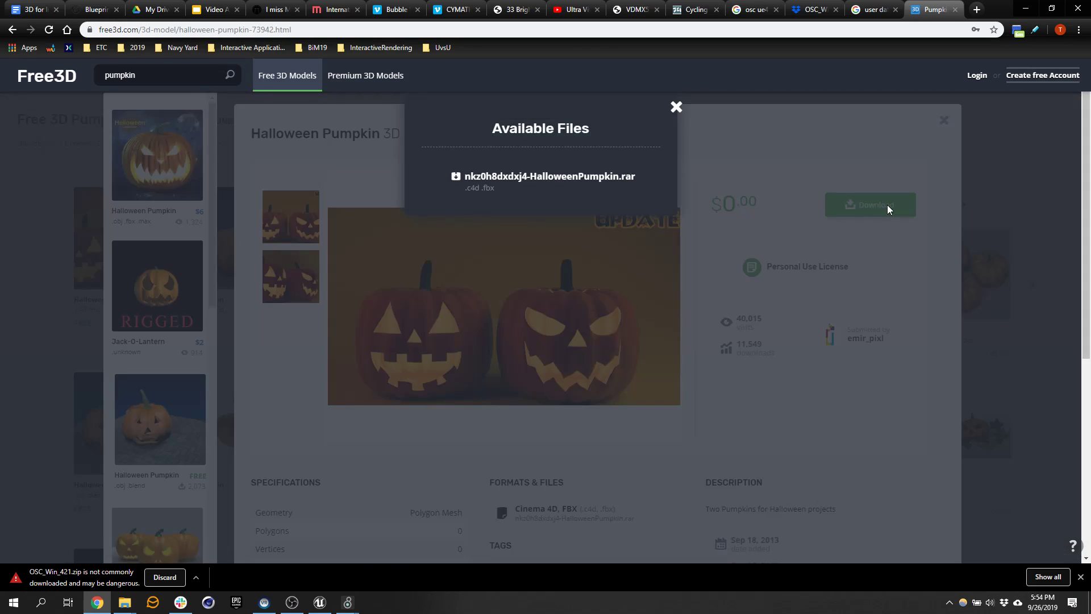
left_click(577, 176)
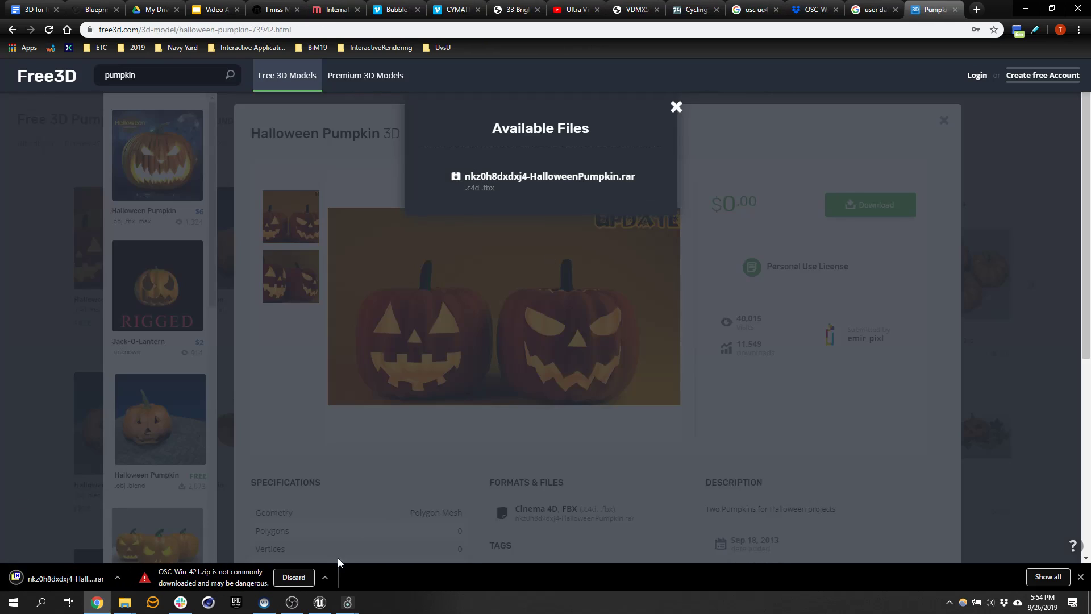
- Discard the blocked OSC_Win_421.zip download, open the downloaded HalloweenPumpkin archive and minimize the browser
left_click(296, 578)
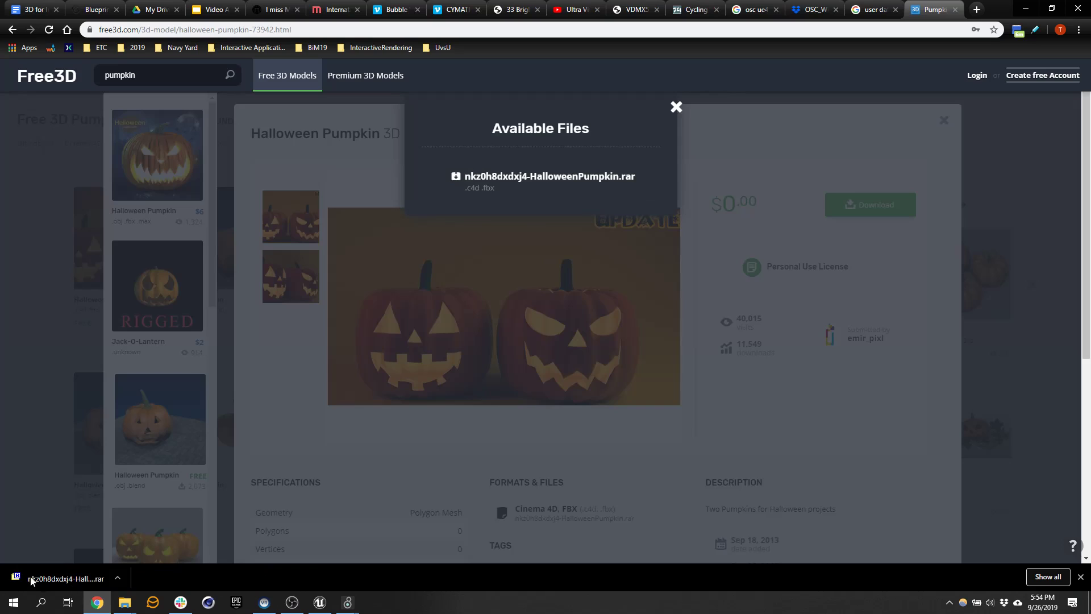
left_click(48, 578)
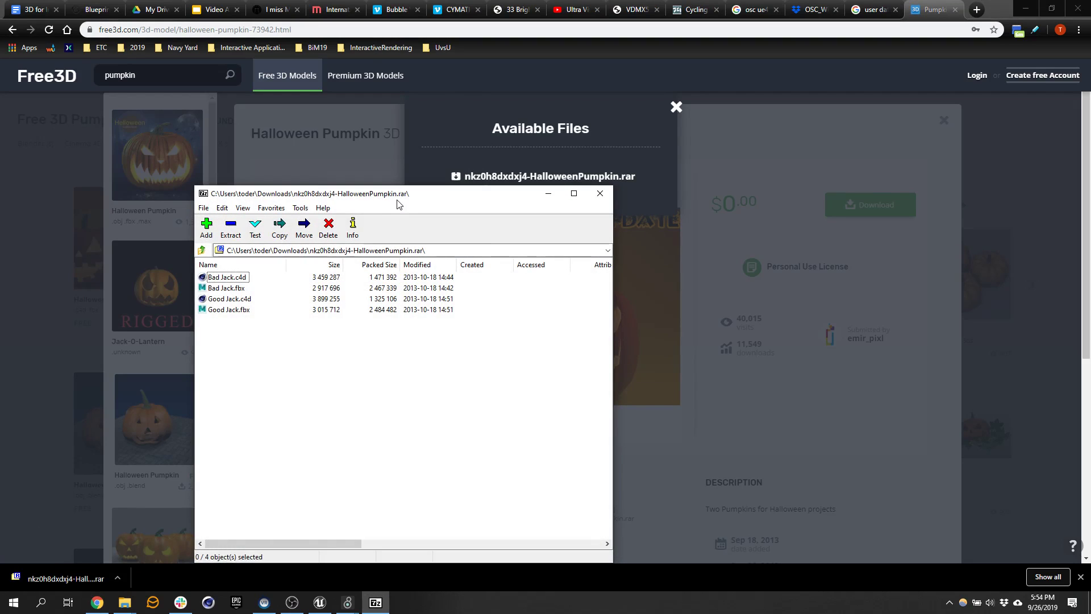
left_click(1025, 9)
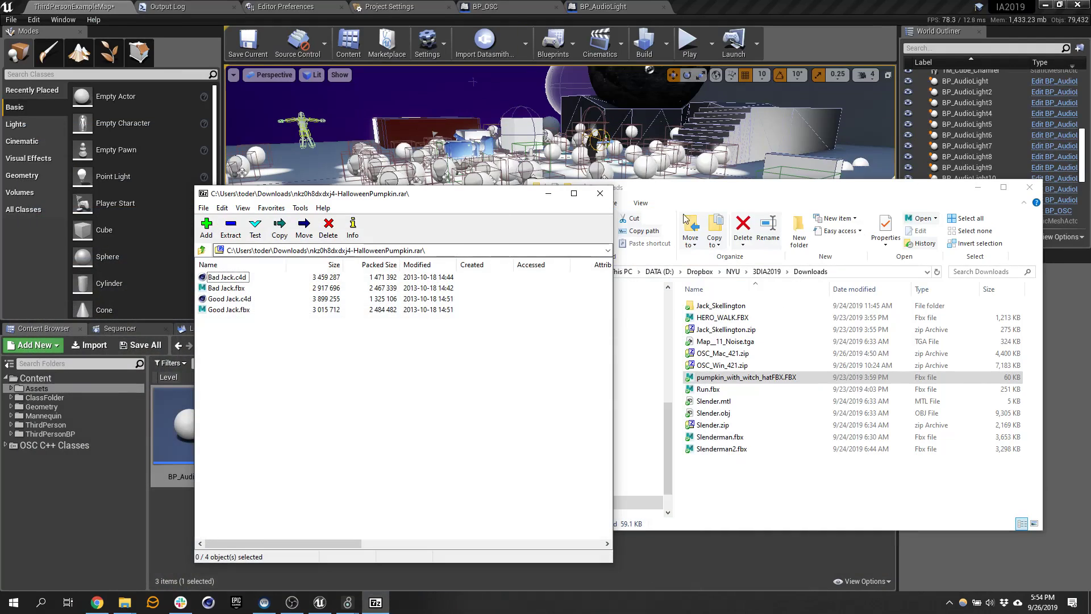
- In File Explorer, open the Imports folder inside 3DIA2019_WC > IA2019
left_click_drag(840, 191, 844, 188)
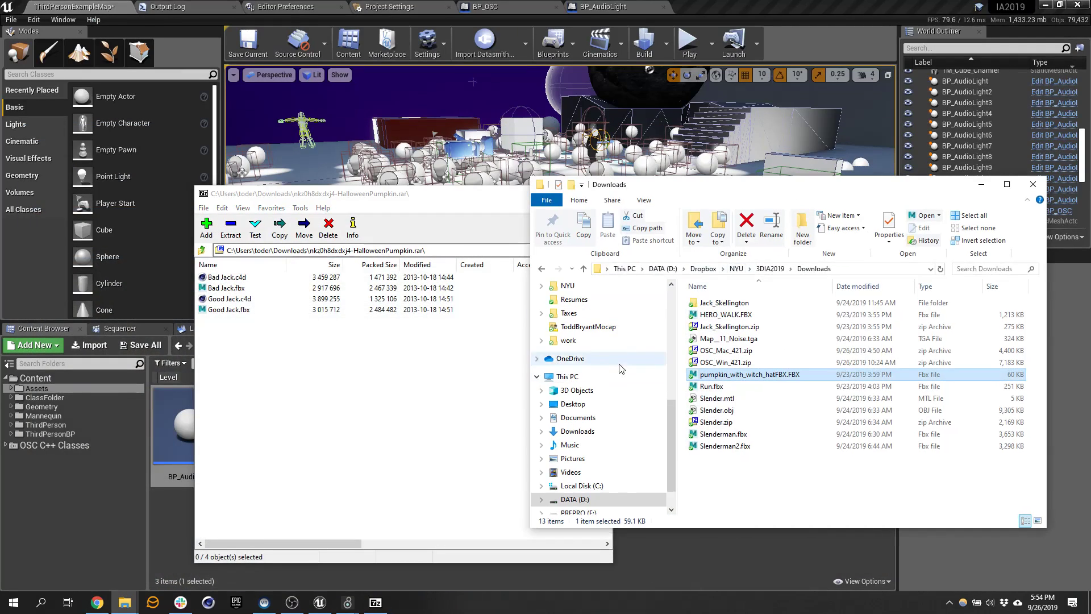
scroll(620, 368, "up", 5)
left_click(588, 327)
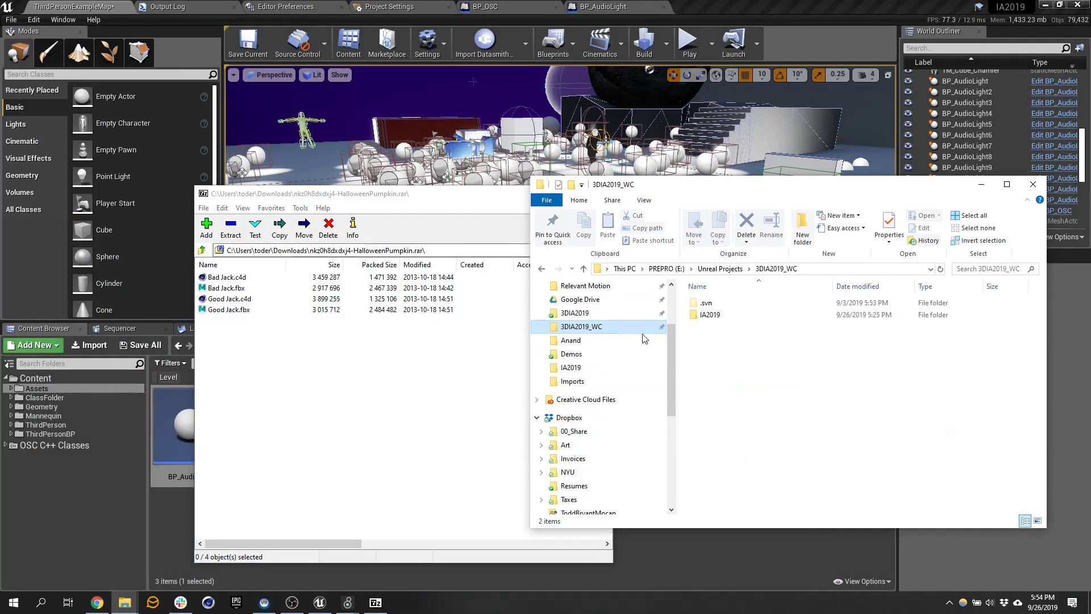
left_click(737, 319)
double_click(722, 327)
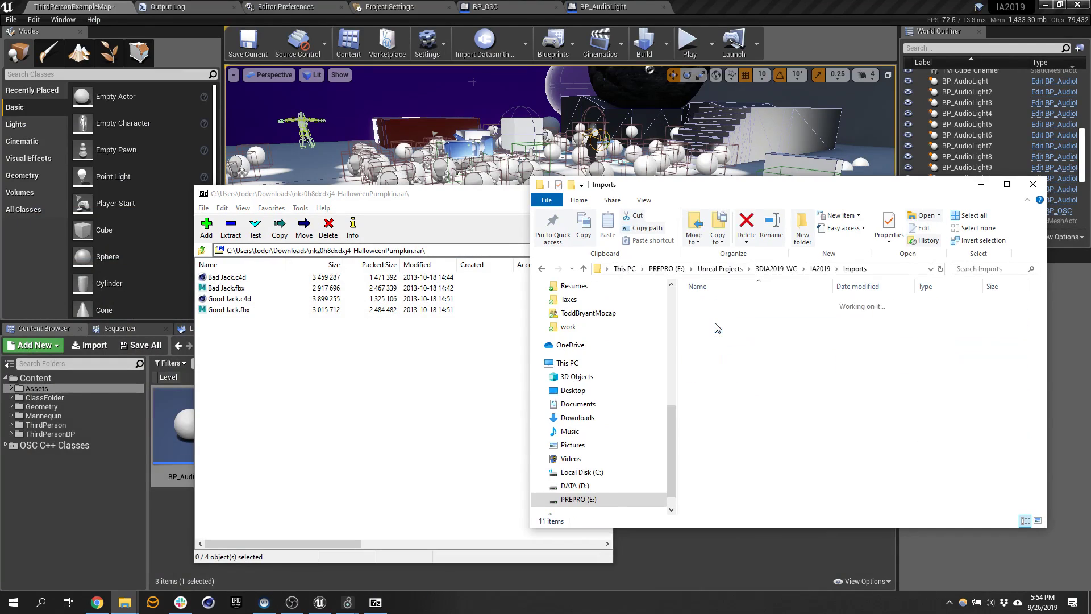
- Create a new folder in Imports and name it with the instructor's first name
right_click(708, 458)
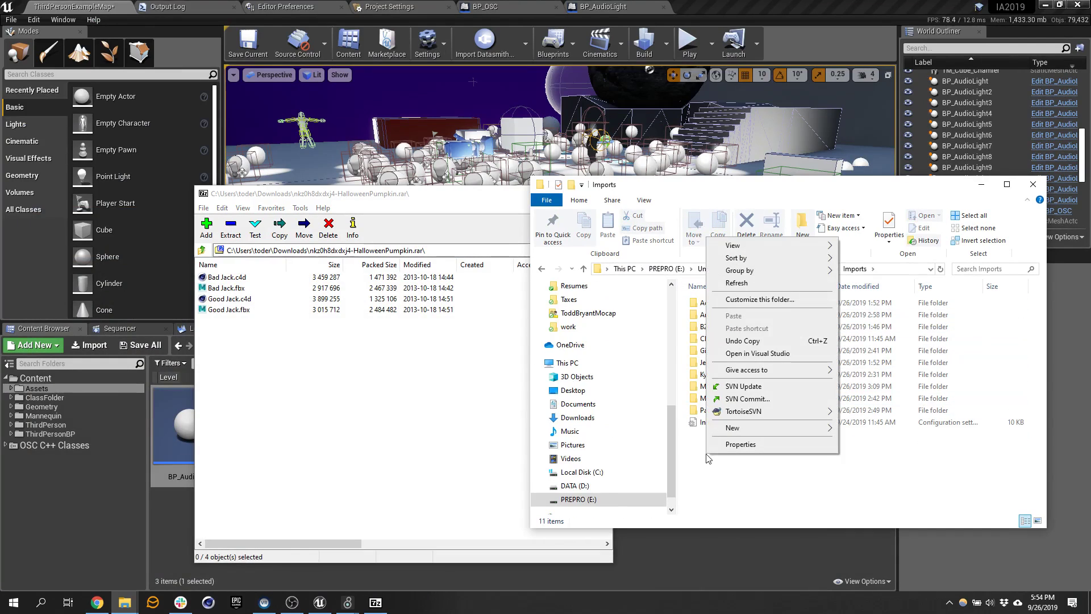
left_click(784, 499)
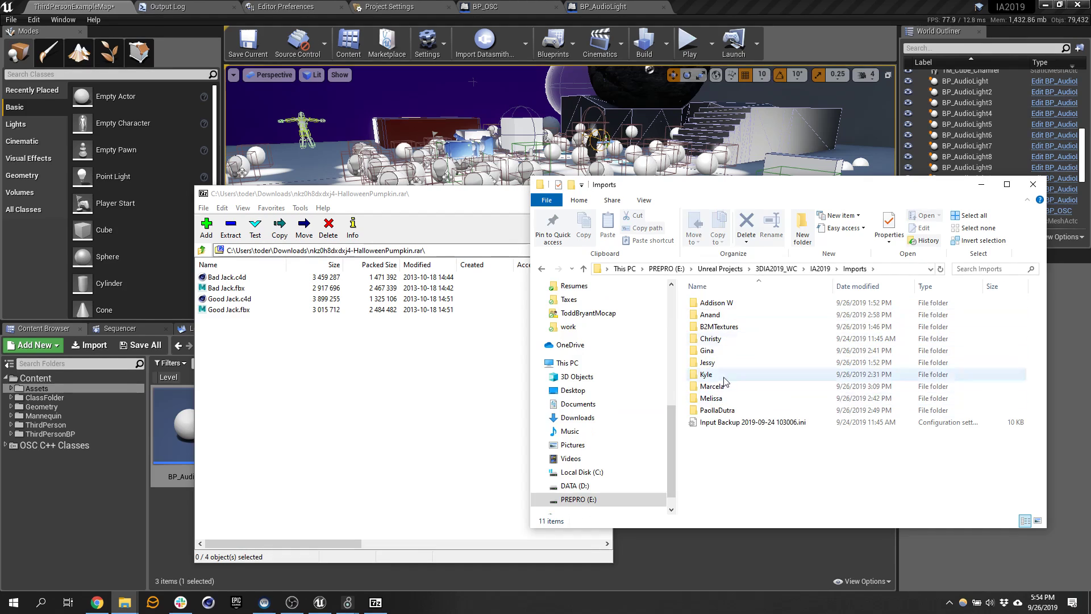
right_click(717, 451)
mouse_move(768, 427)
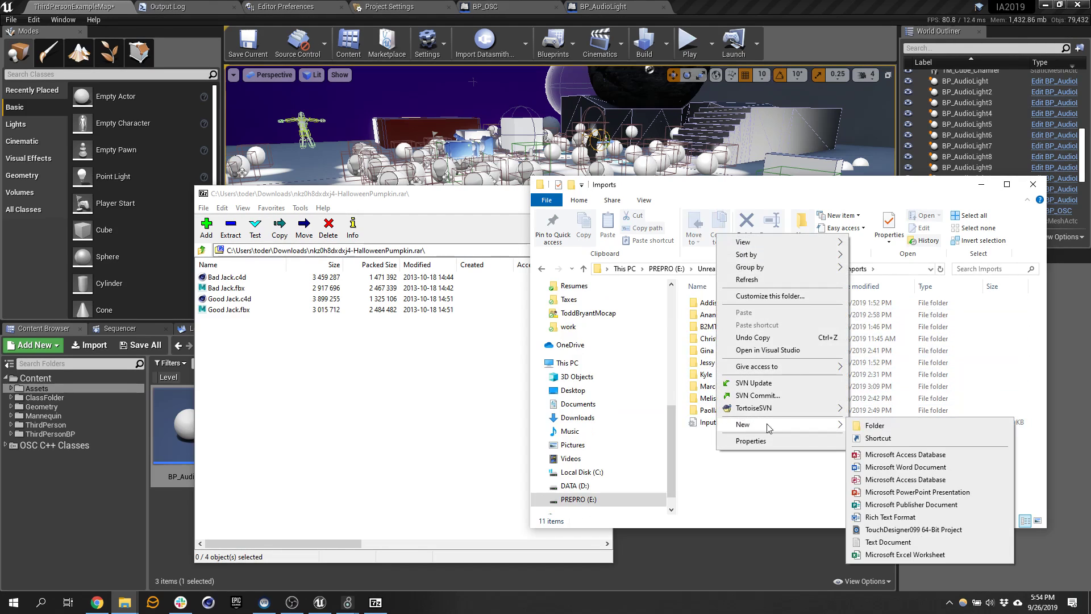
left_click(875, 425)
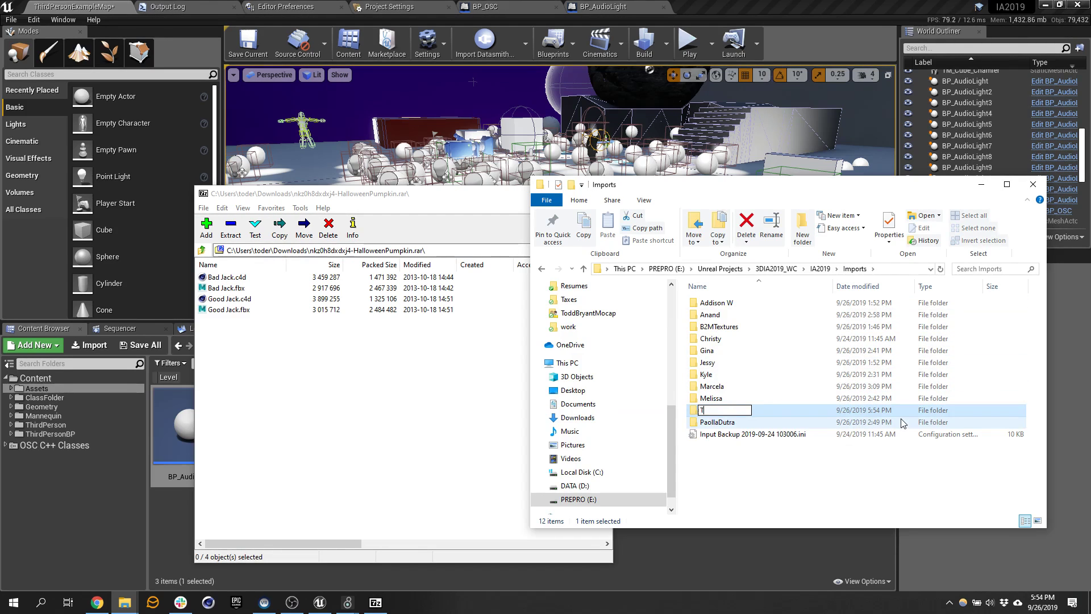
key("Return")
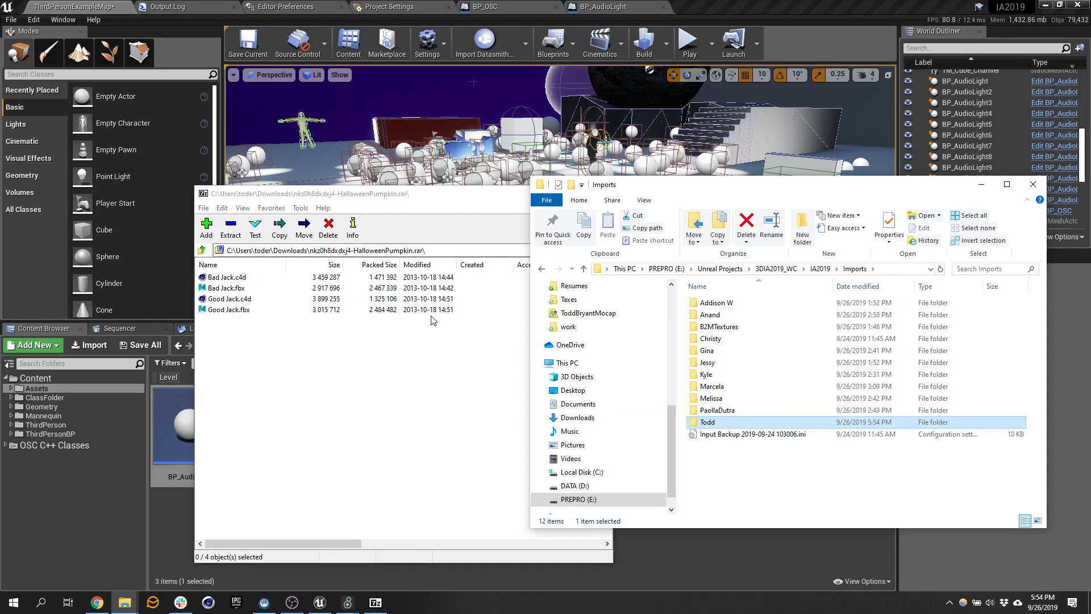
- Extract all four Bad Jack and Good Jack files from the archive into the new personal Imports folder, and close the archive
left_click_drag(240, 349, 710, 423)
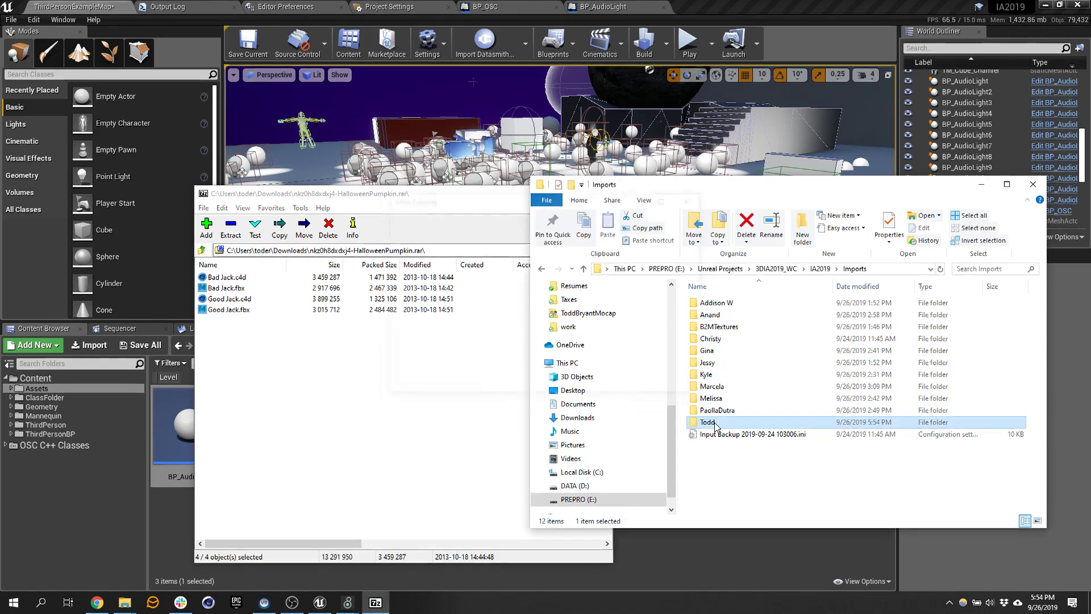
left_click(484, 204)
left_click(605, 193)
- Switch to Unreal Editor and open the instructor's personal folder inside Content > ClassFolder
left_click(447, 507)
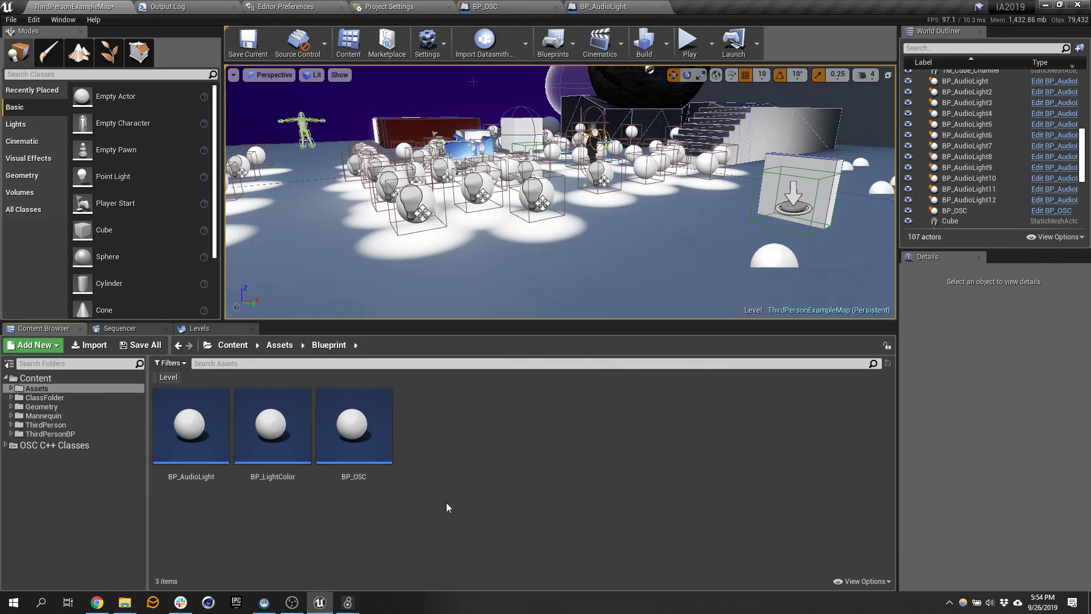
left_click(41, 399)
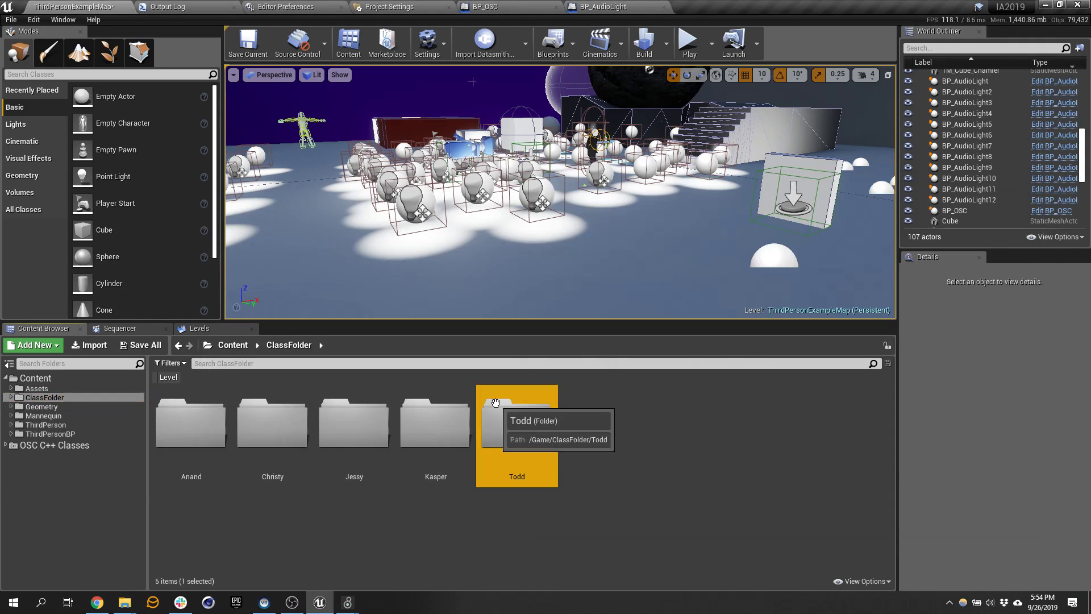
double_click(500, 421)
- Create a folder named StaticMeshes beside SkeletalMeshes and open it
right_click(295, 422)
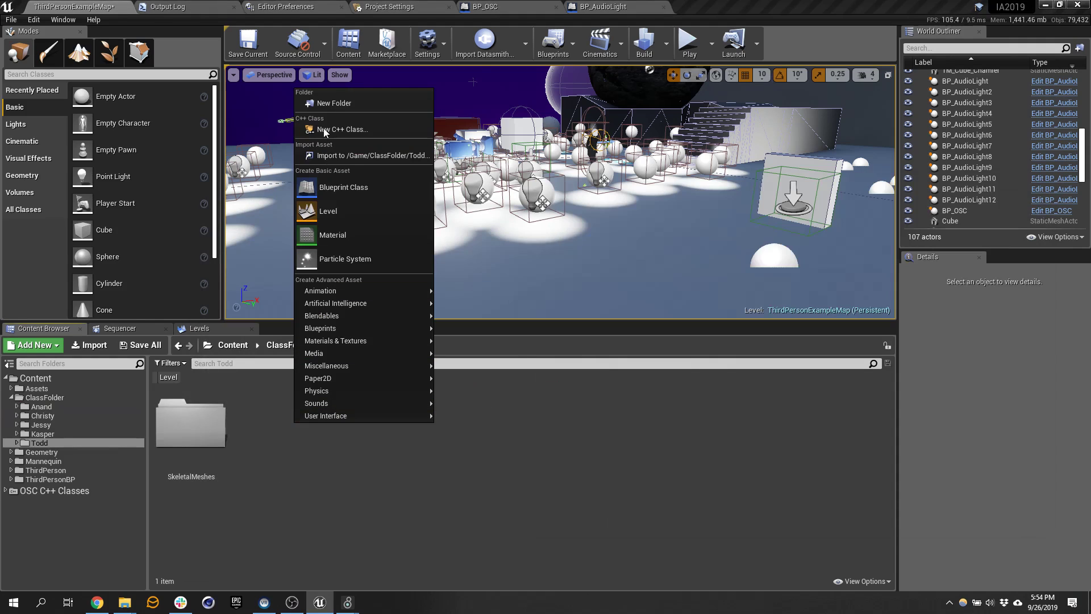
left_click(332, 105)
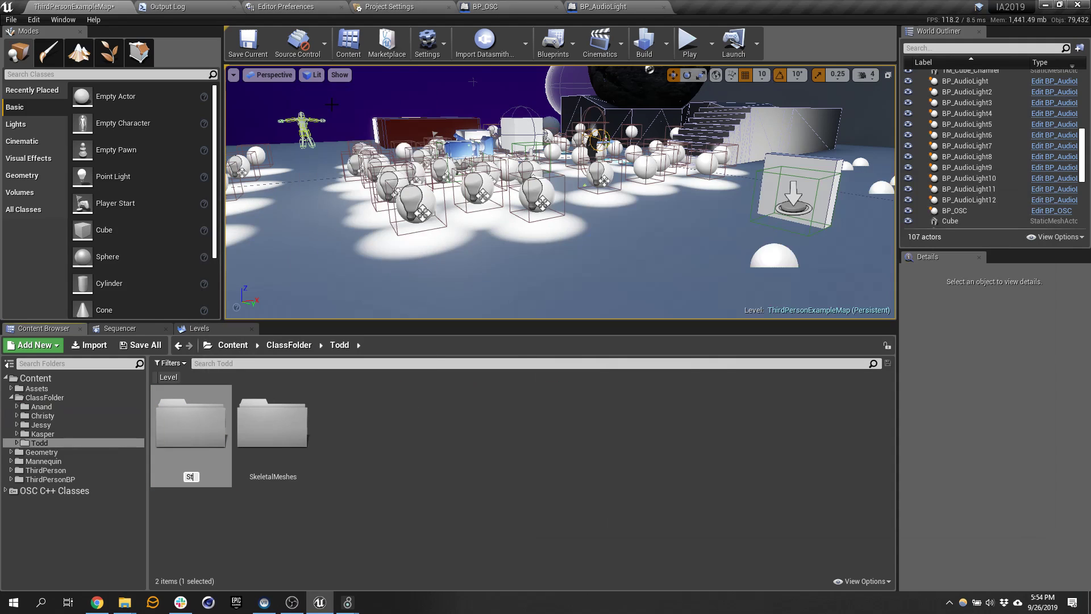
type("StaticMeshes")
key("Return")
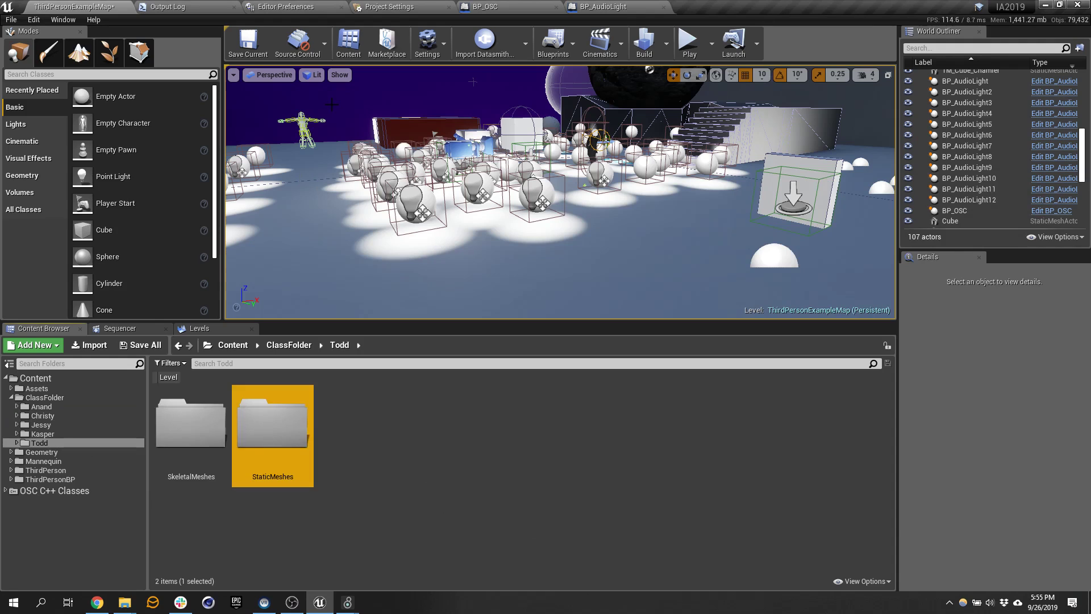
double_click(287, 449)
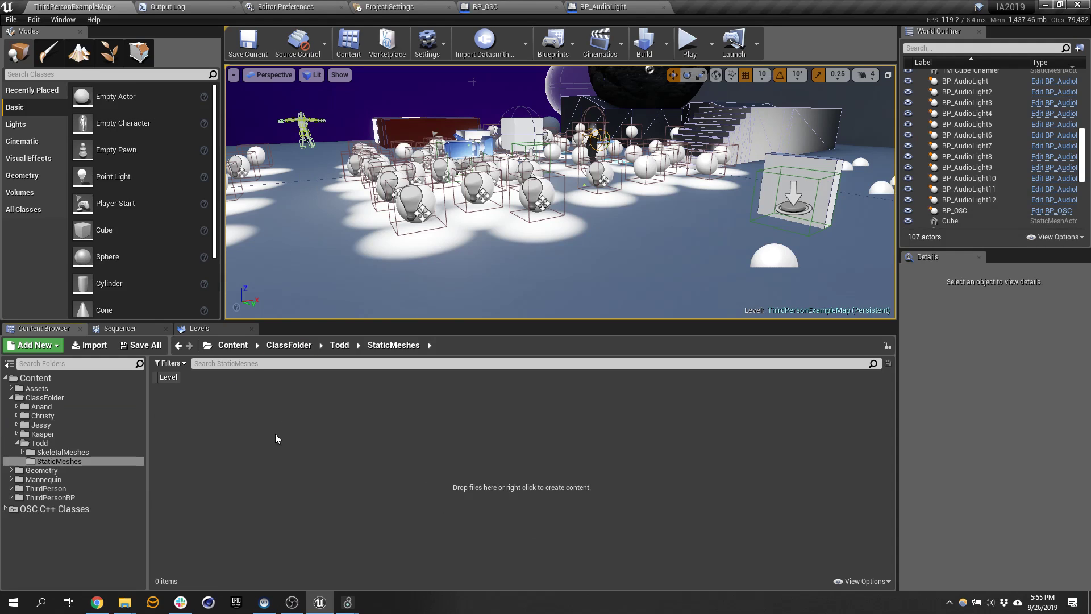
- Create a folder named Pumpkins inside StaticMeshes and open it
right_click(275, 438)
left_click(315, 114)
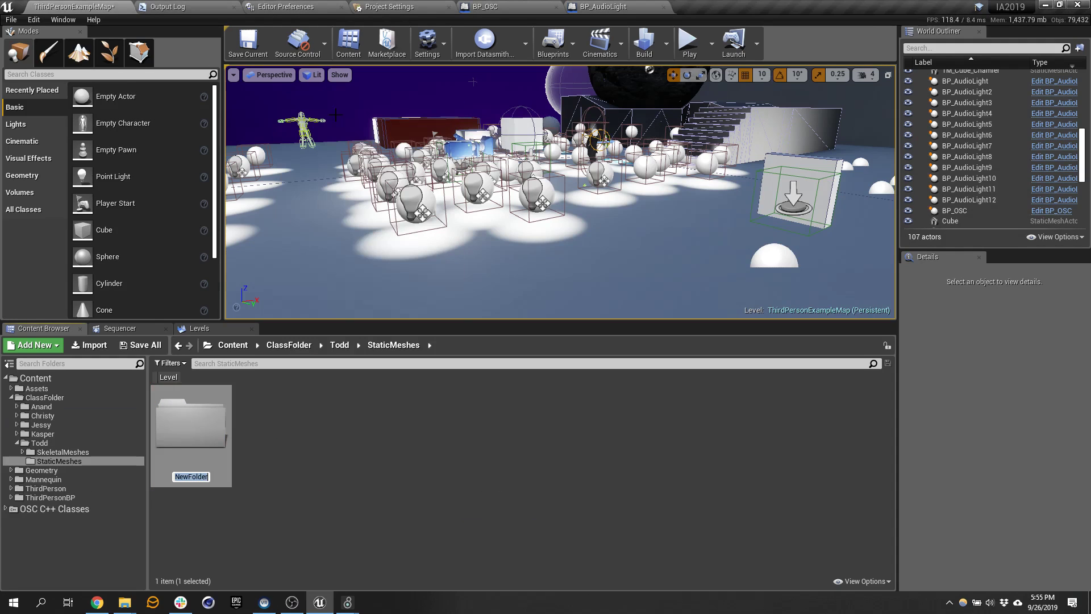
type("Pumpkins")
key("Return")
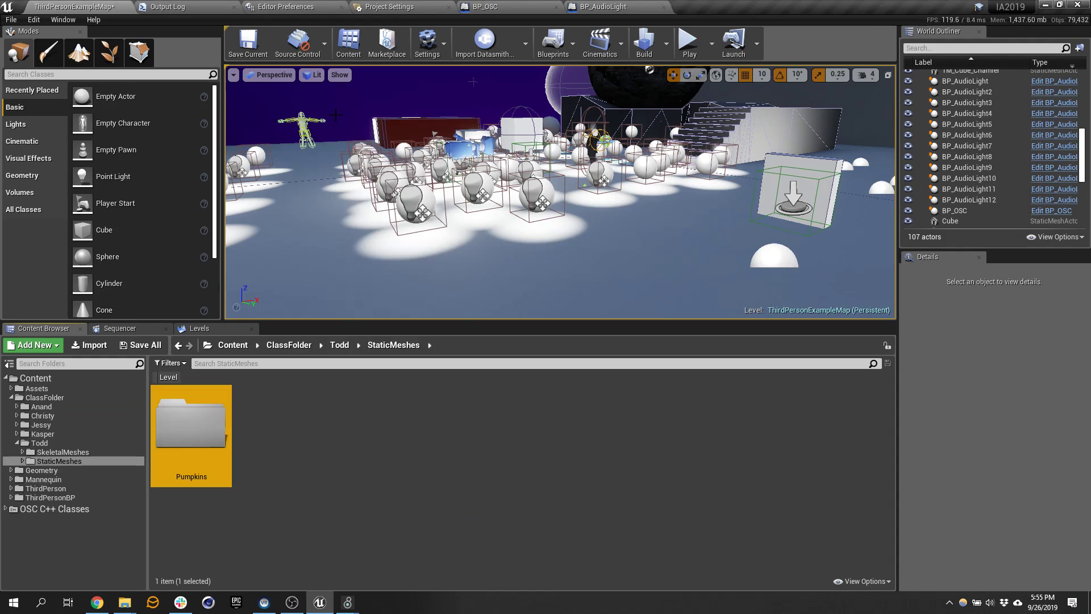
double_click(191, 426)
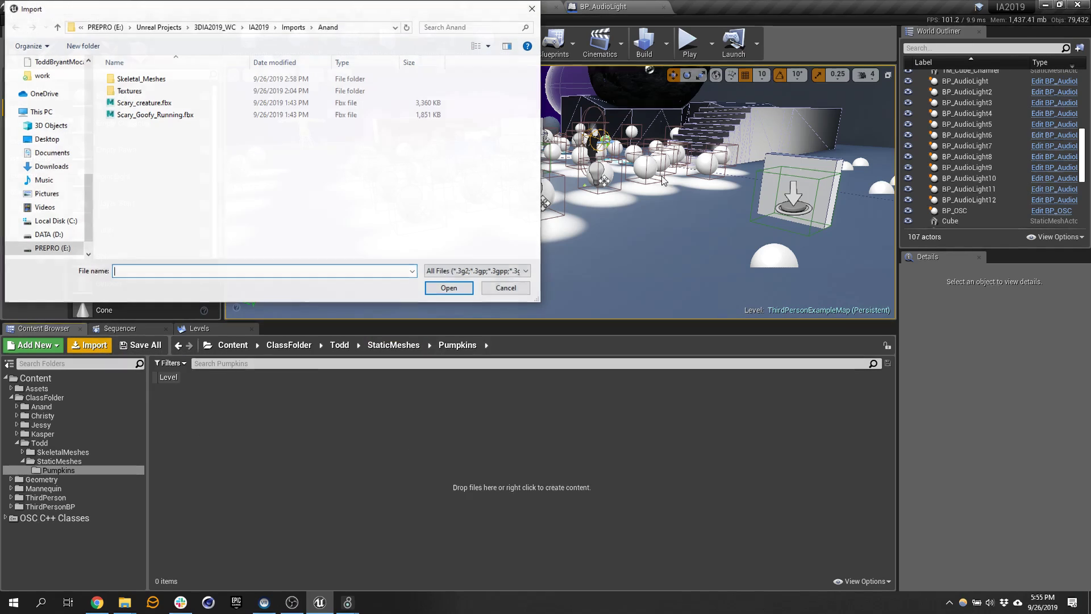
- Import Bad Jack.fbx and Good Jack.fbx from the instructor's Imports folder into Pumpkins, applying the existing FBX static mesh options to both files
left_click(288, 28)
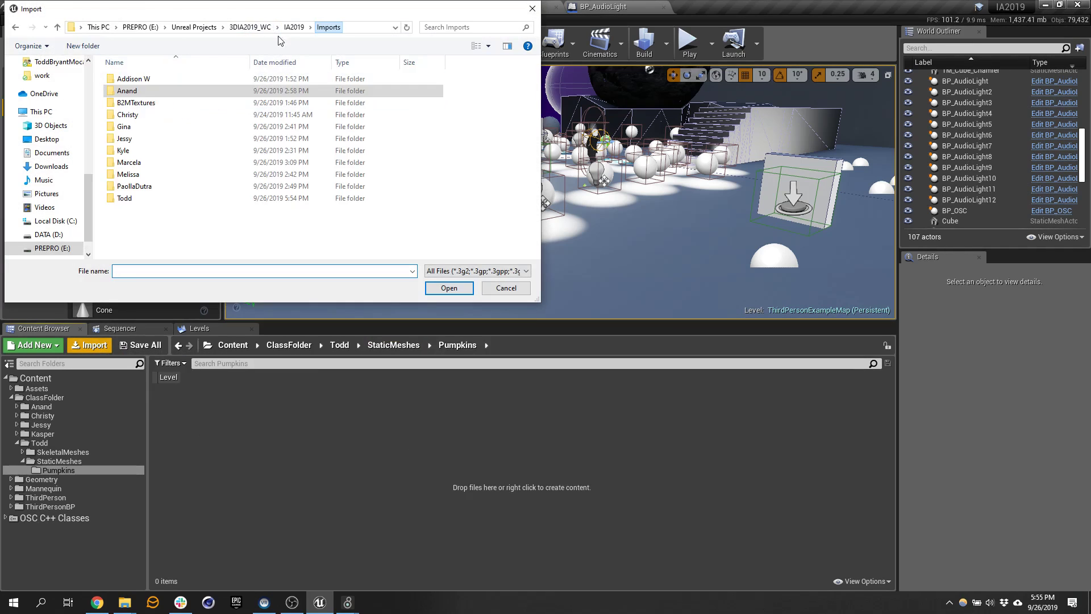
left_click(131, 201)
double_click(131, 198)
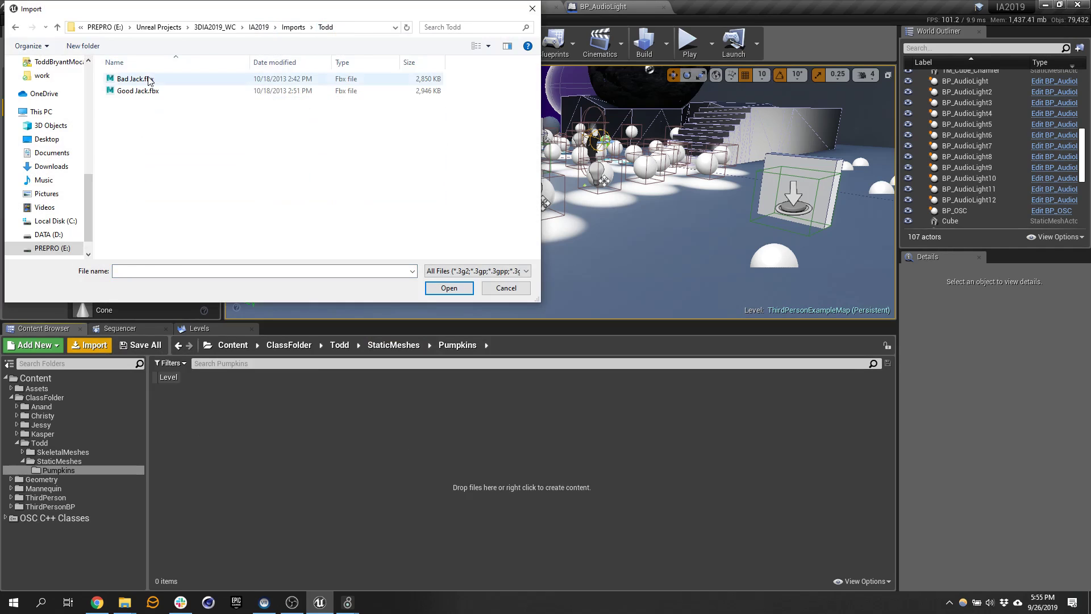
left_click(137, 79)
left_click(145, 91, "shift")
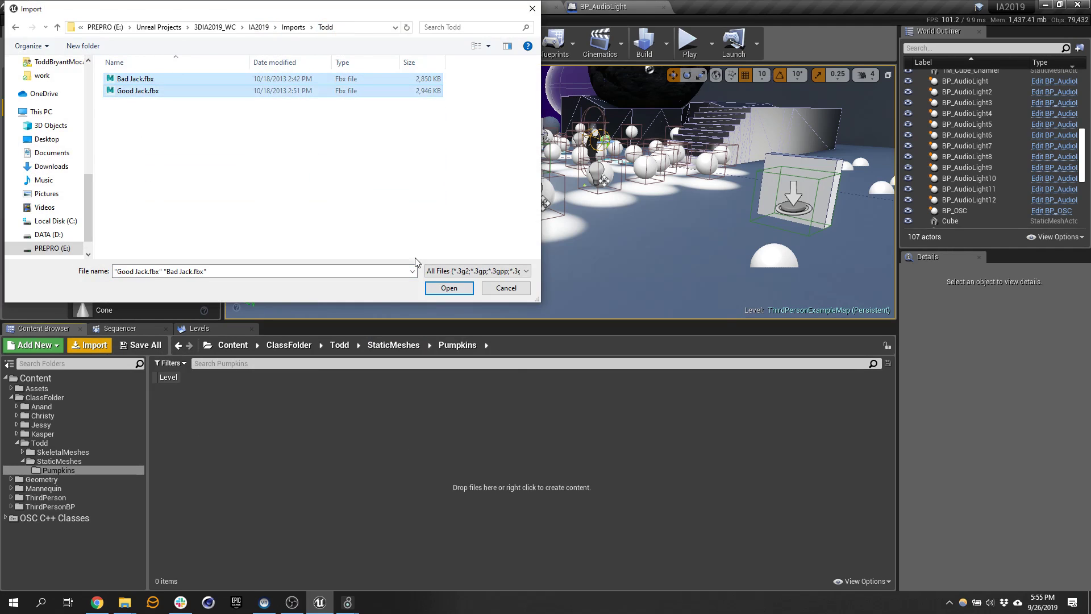
left_click(449, 288)
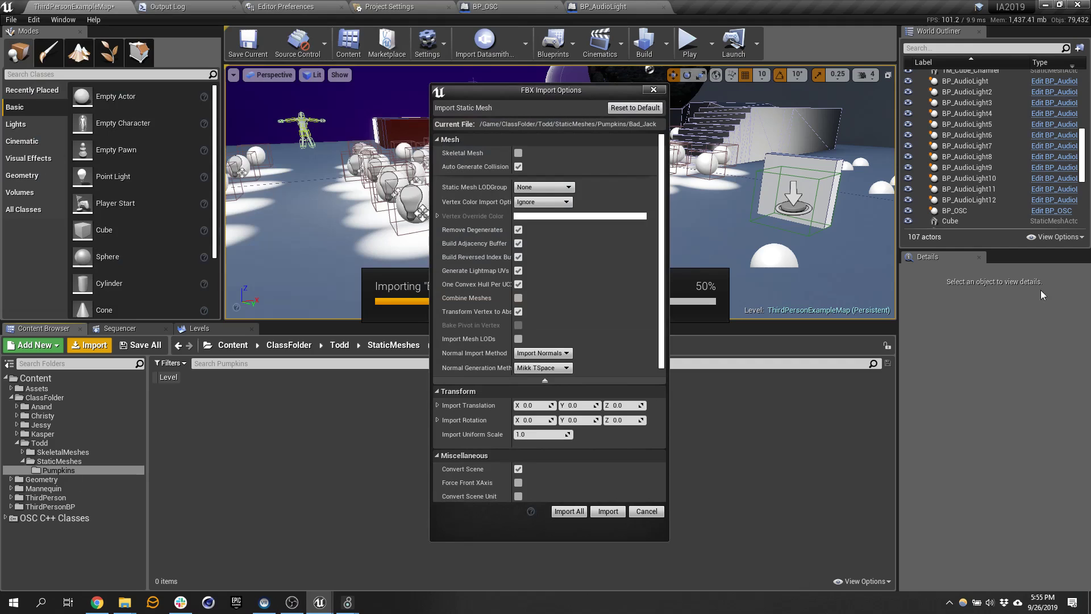
left_click(579, 511)
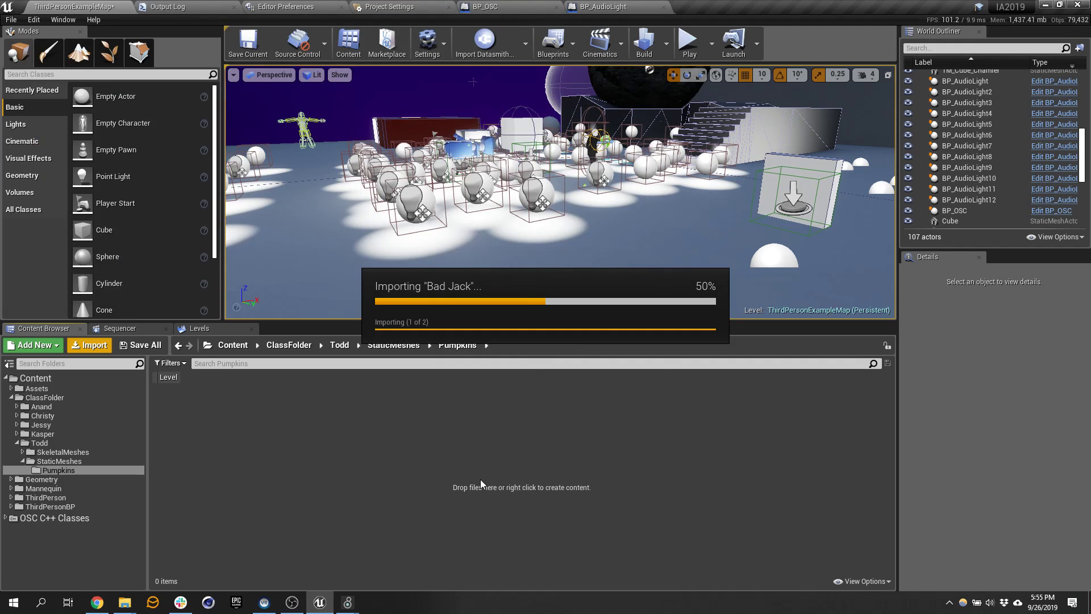
- Switch to Chrome and review the Halloween Pumpkin model's specifications, file formats and description on its Free3D page
key("alt+Tab")
key("alt+Tab")
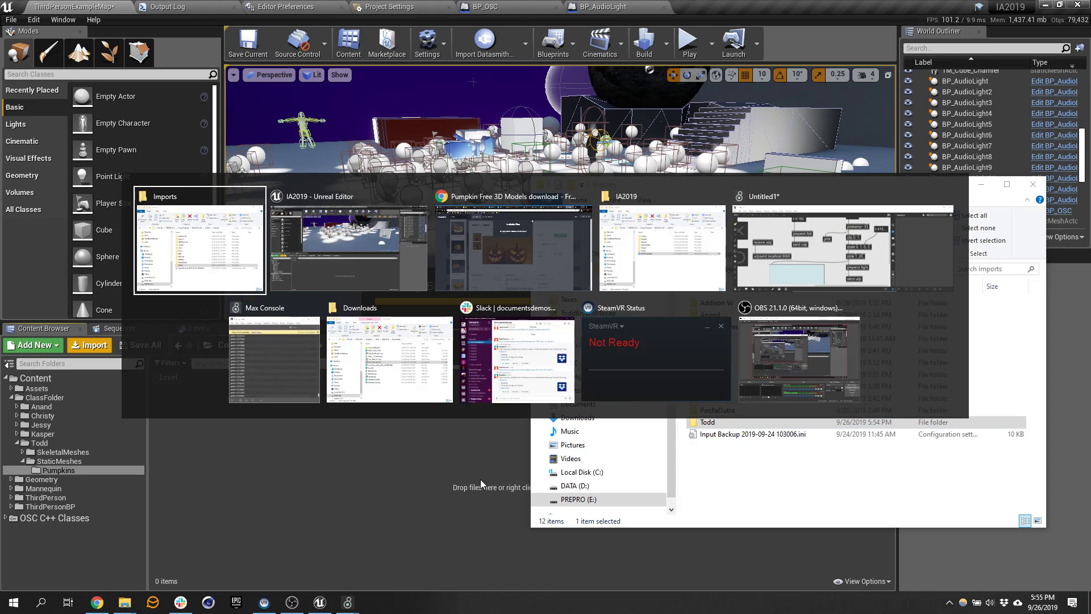
key("alt+Tab")
key("alt+Tab")
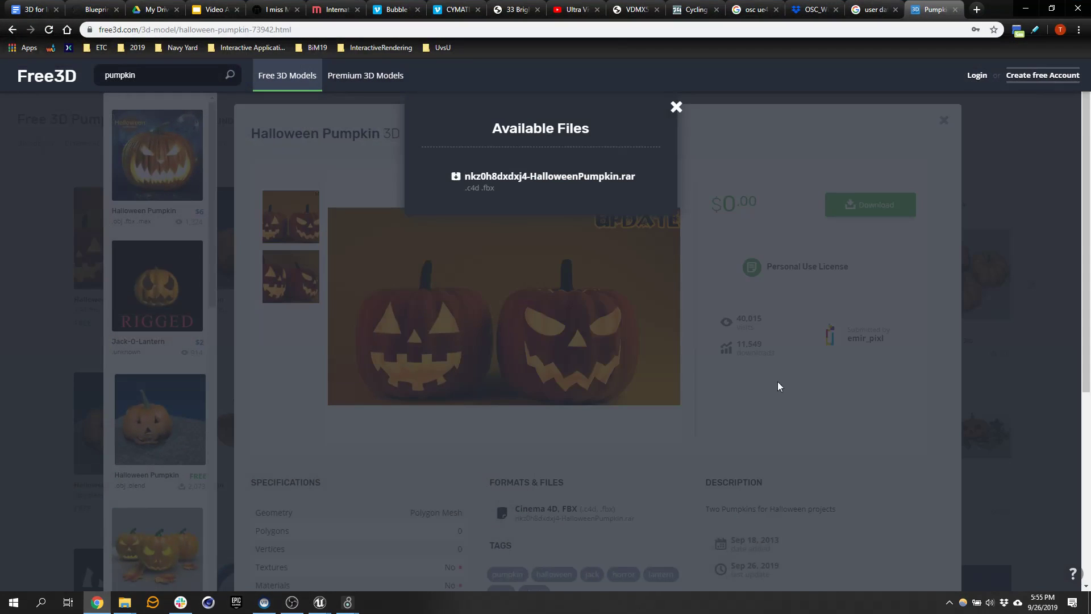
left_click(675, 108)
scroll(700, 386, "down", 2)
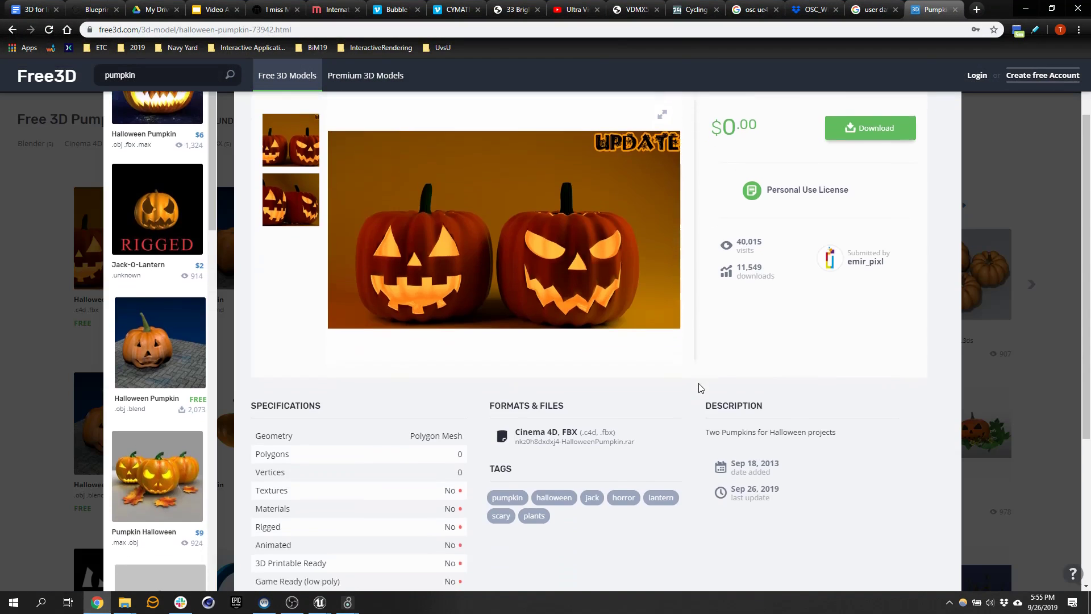
scroll(700, 388, "down", 4)
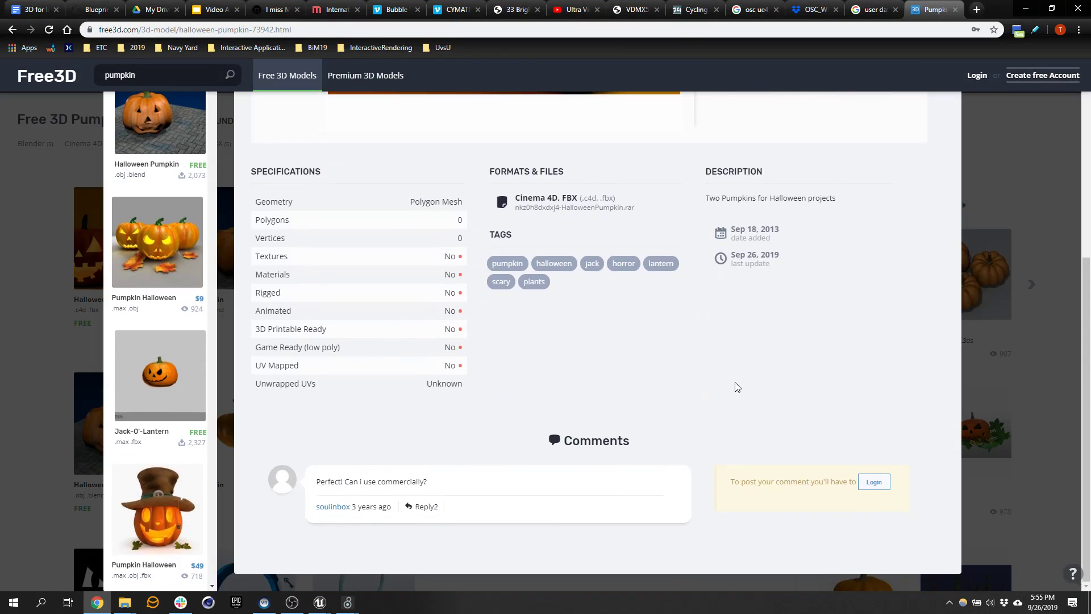
scroll(737, 387, "up", 5)
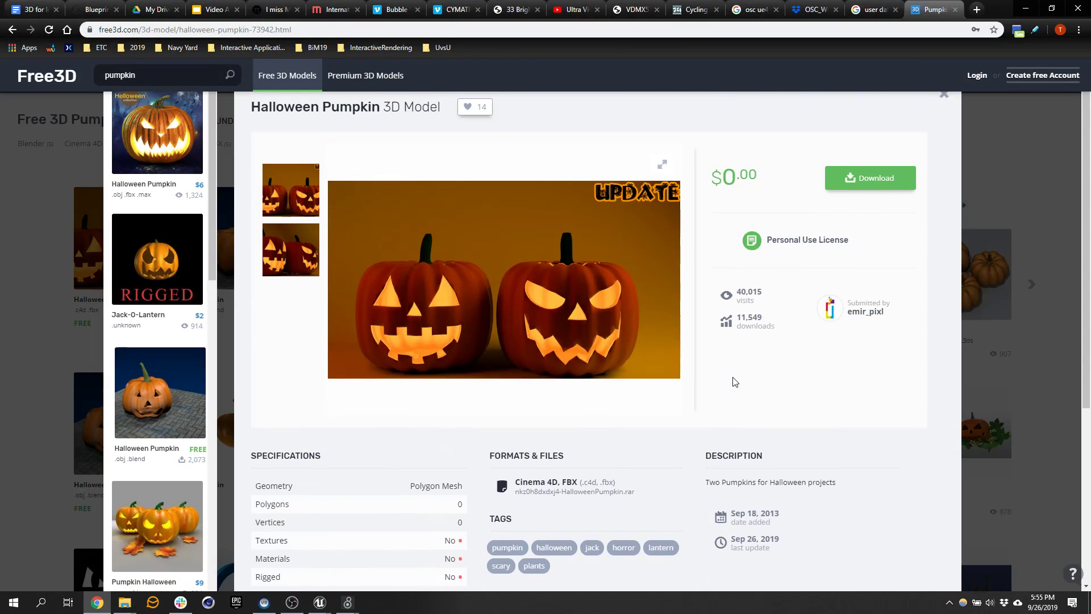
key("alt+Tab")
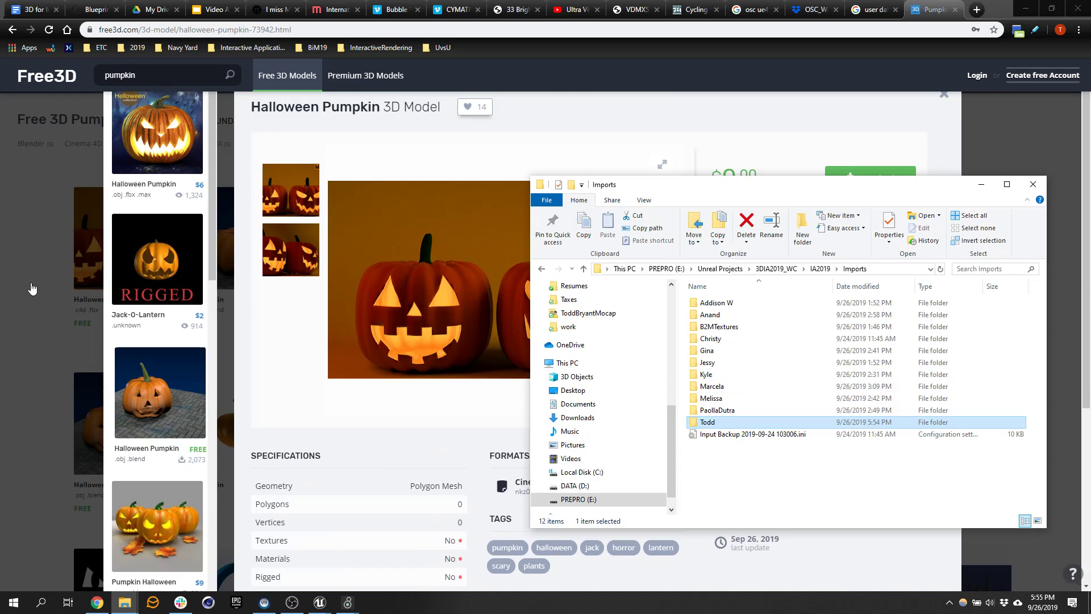
- Return to Unreal Editor, look through the FBX import messages, and move the Message Log clear of the imported assets
left_click(320, 604)
left_click(250, 550)
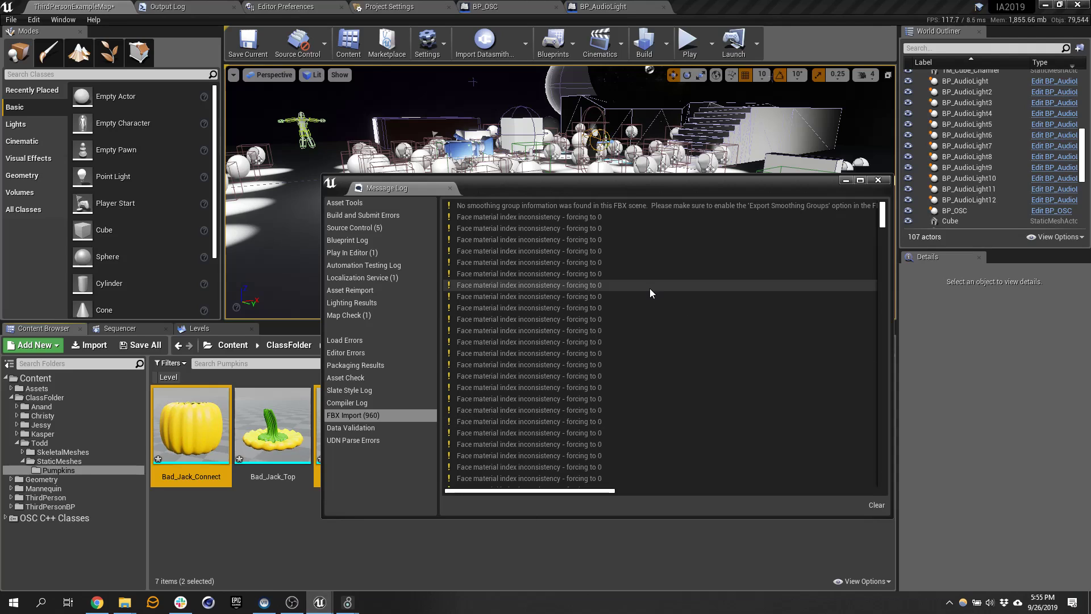
scroll(534, 367, "down", 5)
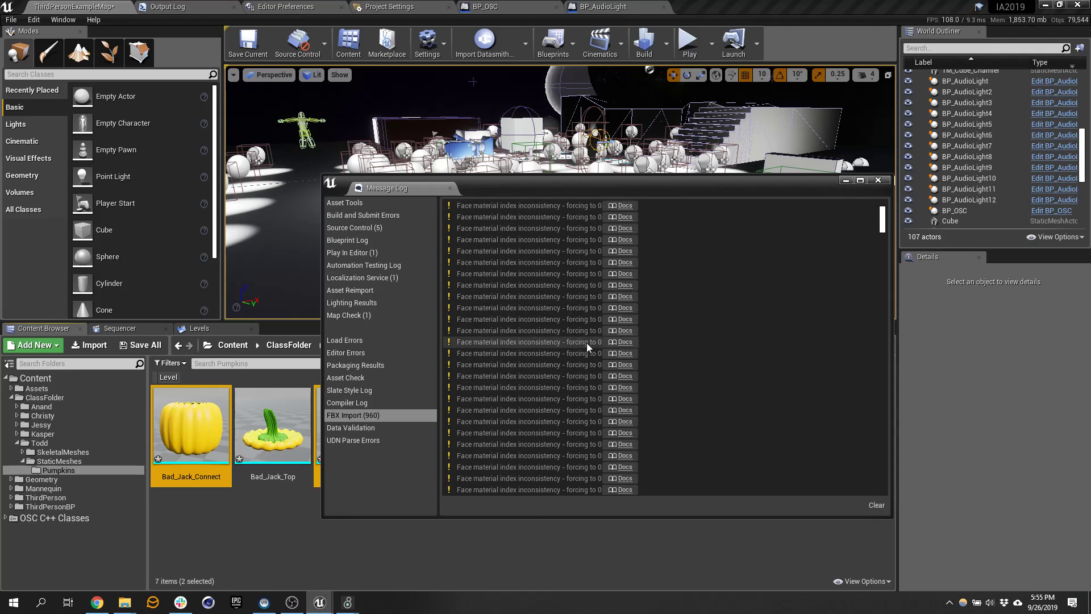
scroll(565, 361, "down", 3)
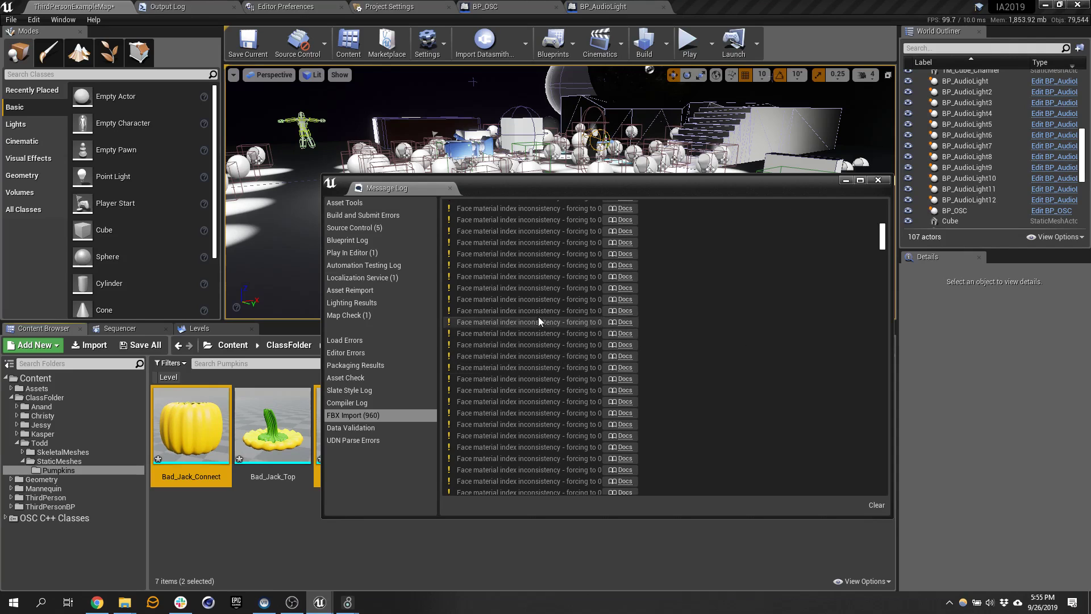
left_click_drag(702, 186, 909, 239)
left_click(302, 527)
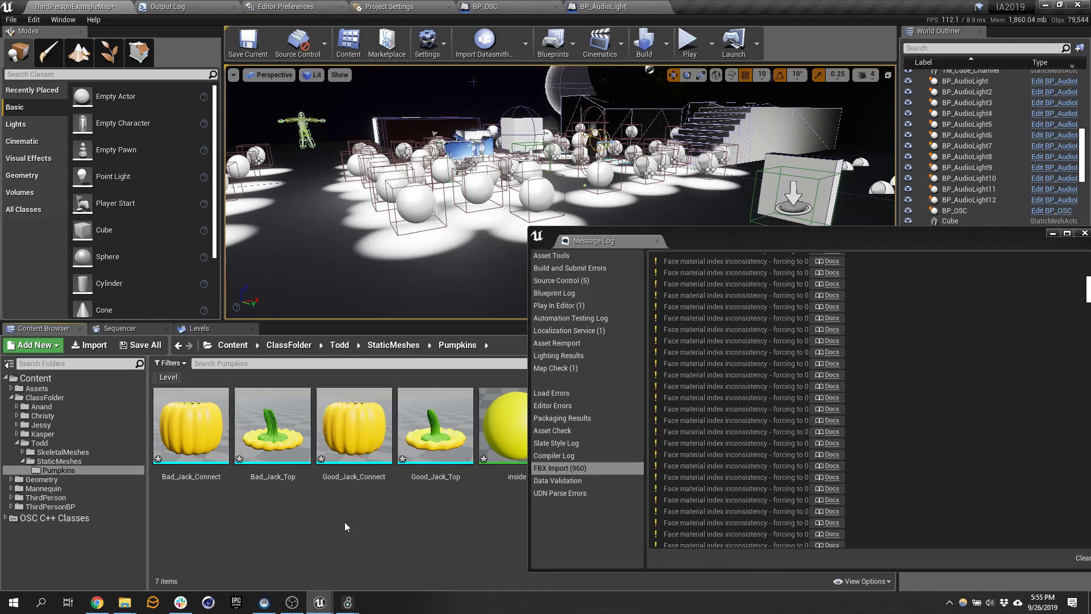
left_click_drag(748, 234, 1050, 253)
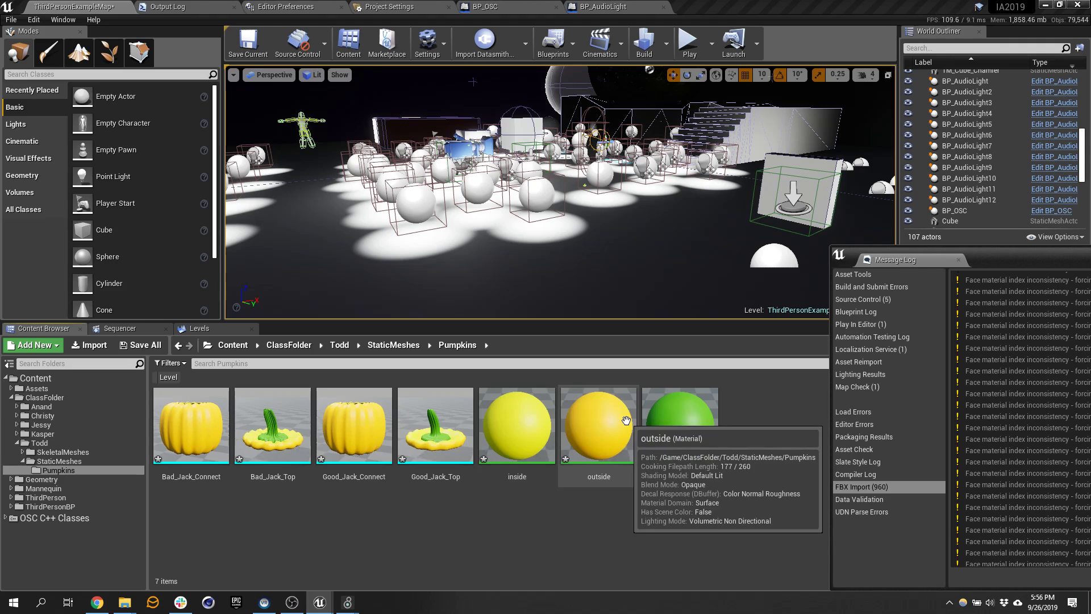
left_click(432, 414)
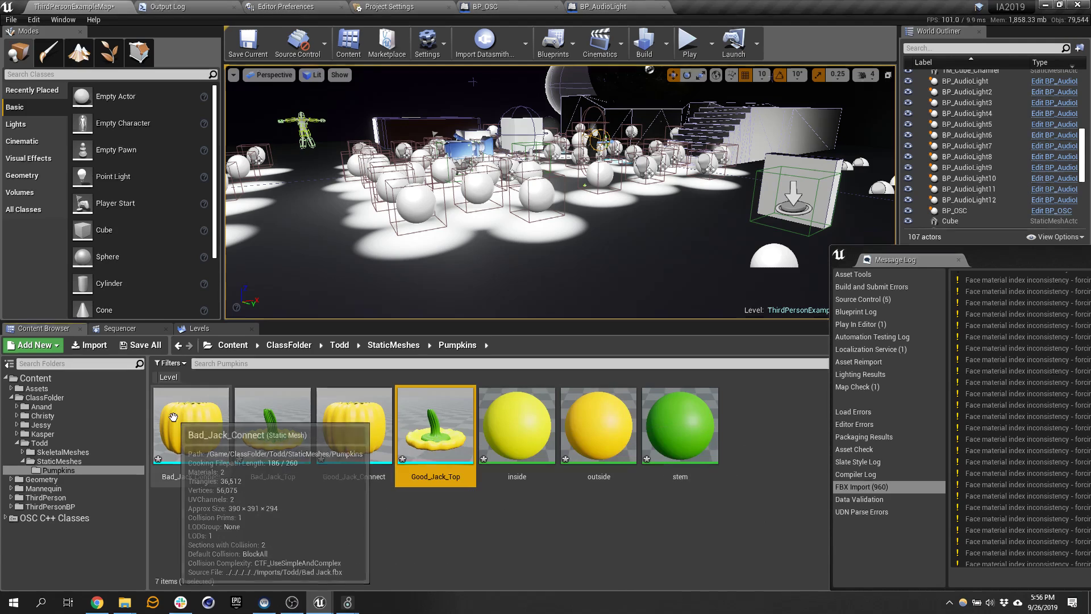
left_click(191, 425, "shift")
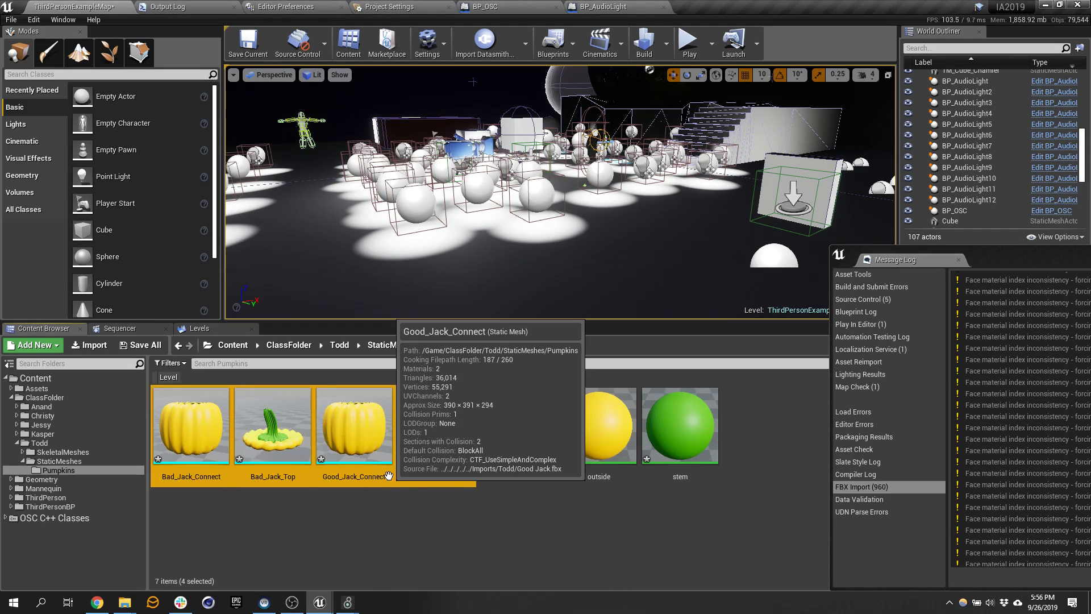
key("Delete")
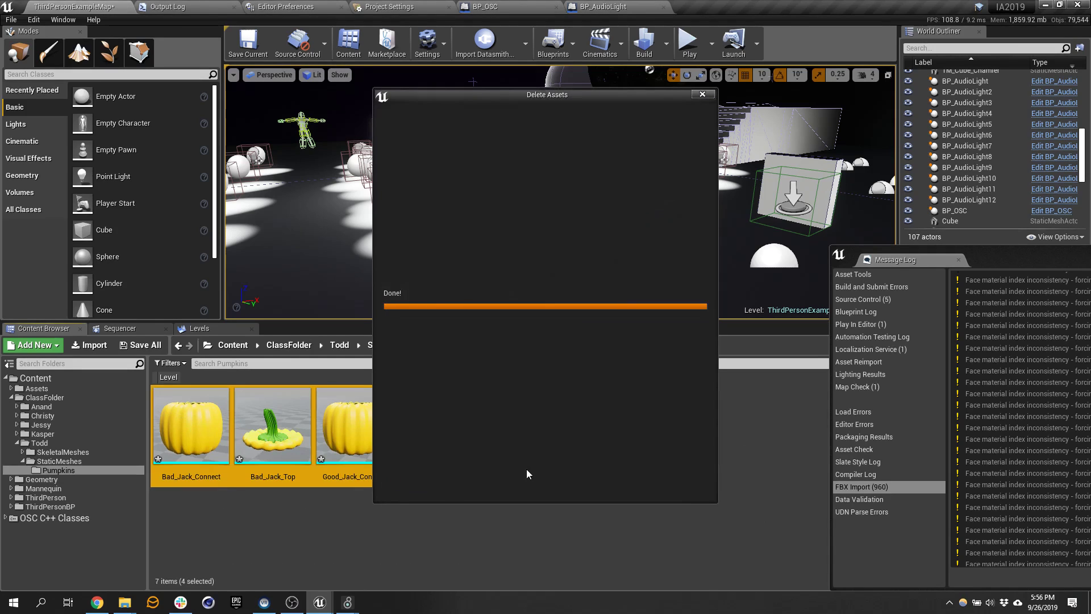
left_click(605, 483)
left_click(485, 523)
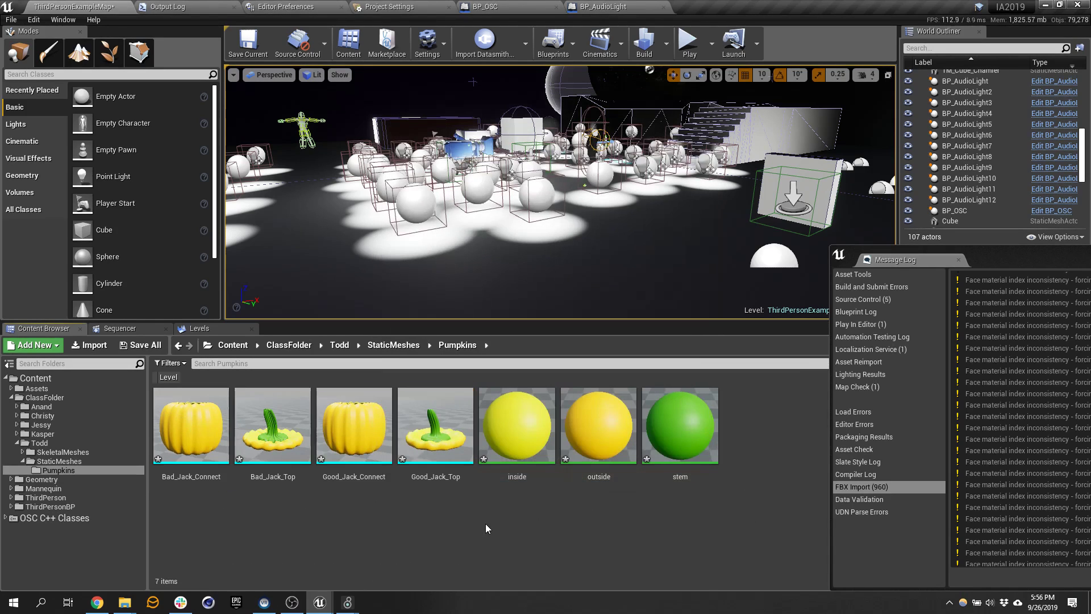
- Close the Message Log and open the Bad_Jack_Connect static mesh in its editor
left_click_drag(1021, 260, 610, 116)
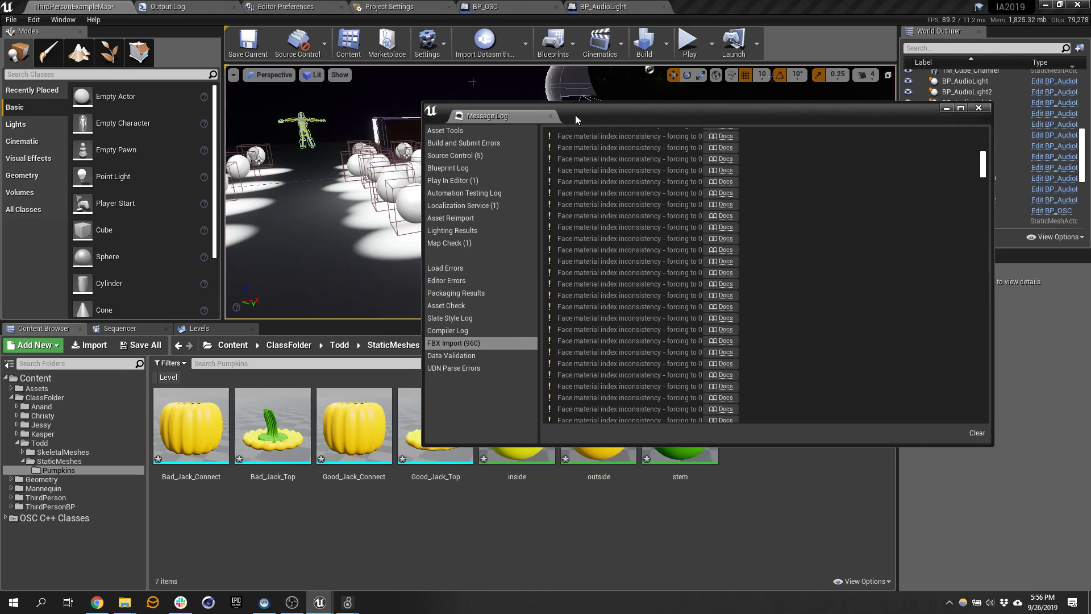
left_click(547, 116)
left_click(204, 424)
double_click(204, 423)
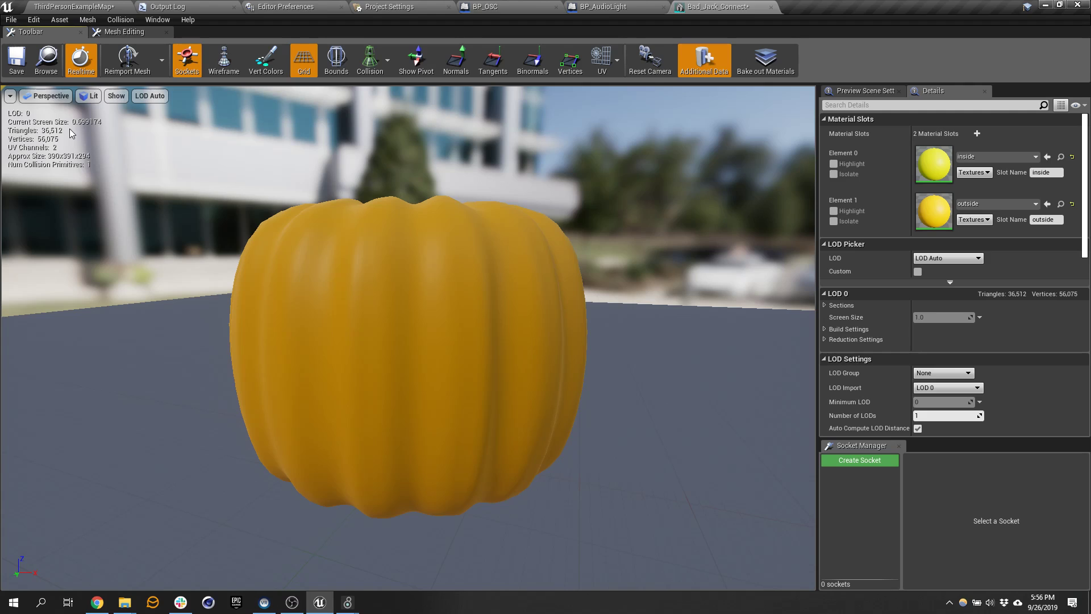
- Show Bad_Jack_Connect in Wireframe view, examine its polygon density from several angles, and return to the level editor
left_click(116, 96)
left_click(90, 95)
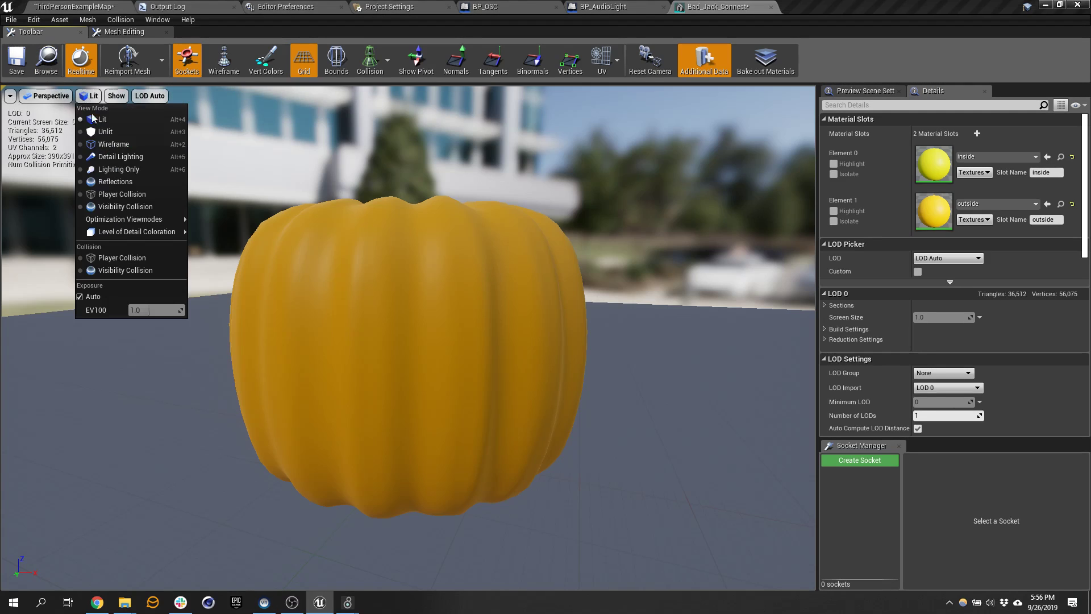
left_click(104, 145)
scroll(430, 280, "up", 5)
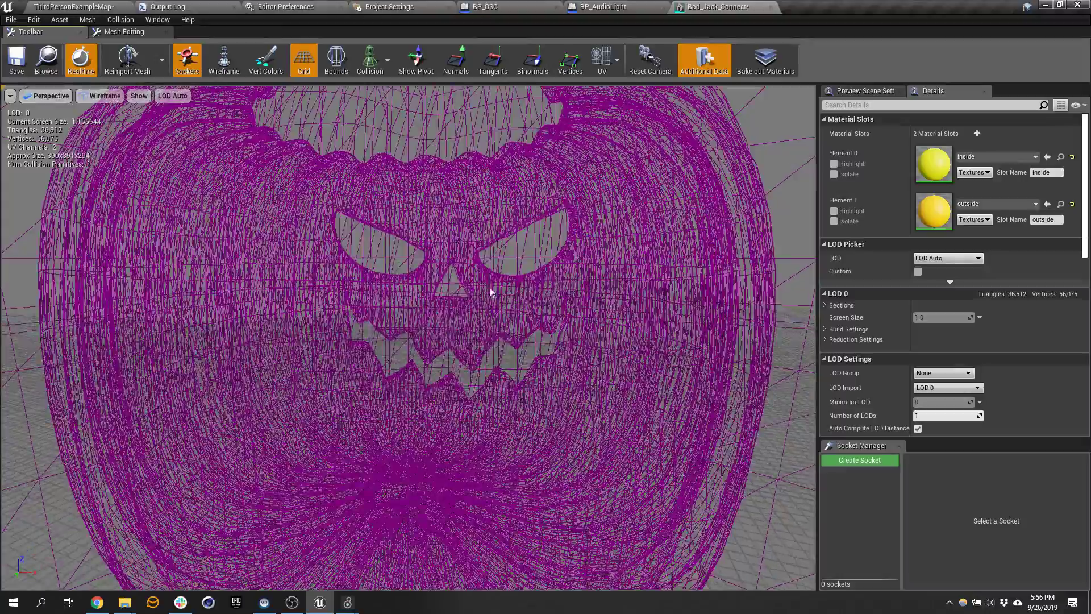
left_click_drag(512, 293, 562, 363)
right_click_drag(563, 363, 492, 230)
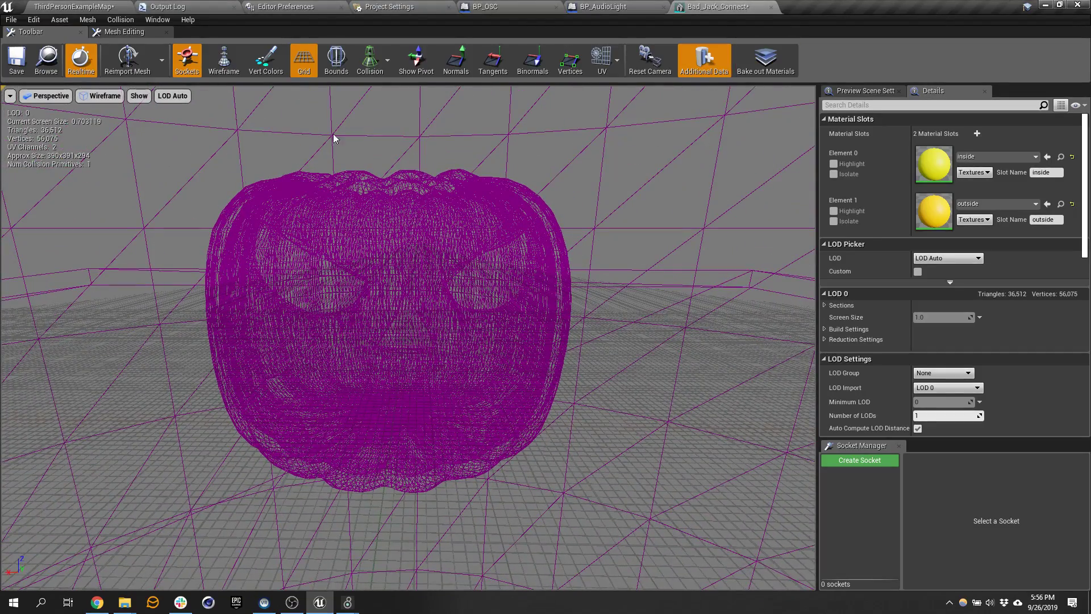
left_click(66, 6)
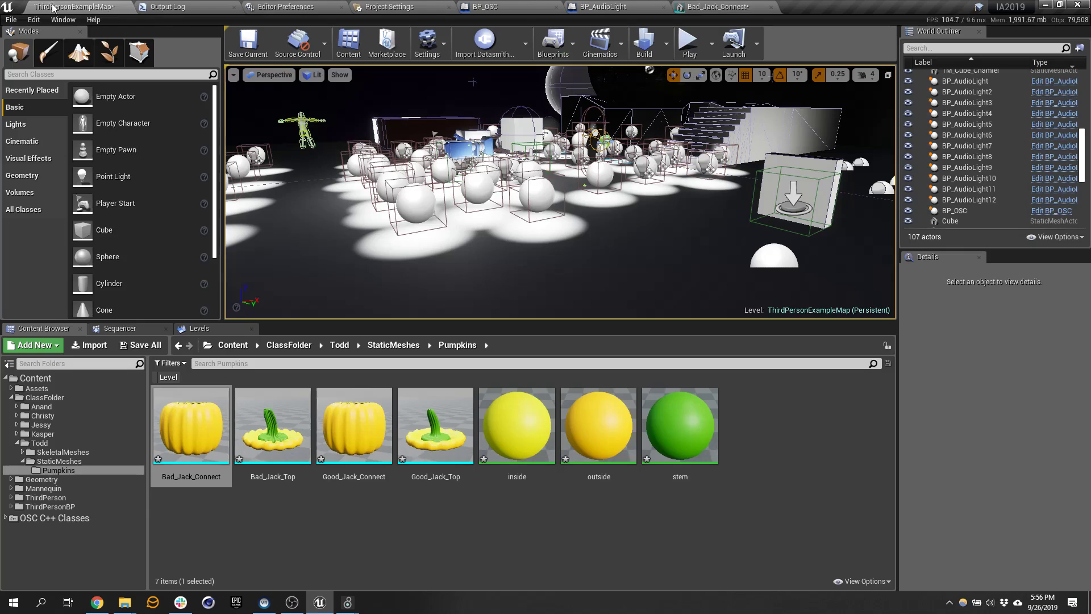
- Search for simplygon in a new Chrome tab, view the Simplygon Studios website, and minimize the browser
left_click(97, 602)
left_click(920, 27)
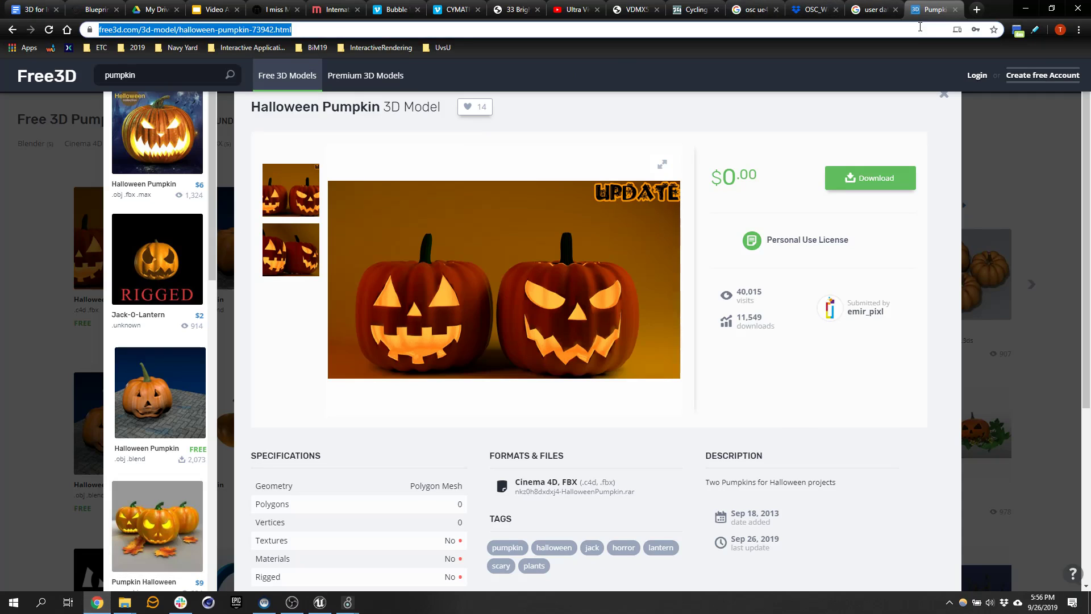
key("ctrl+t")
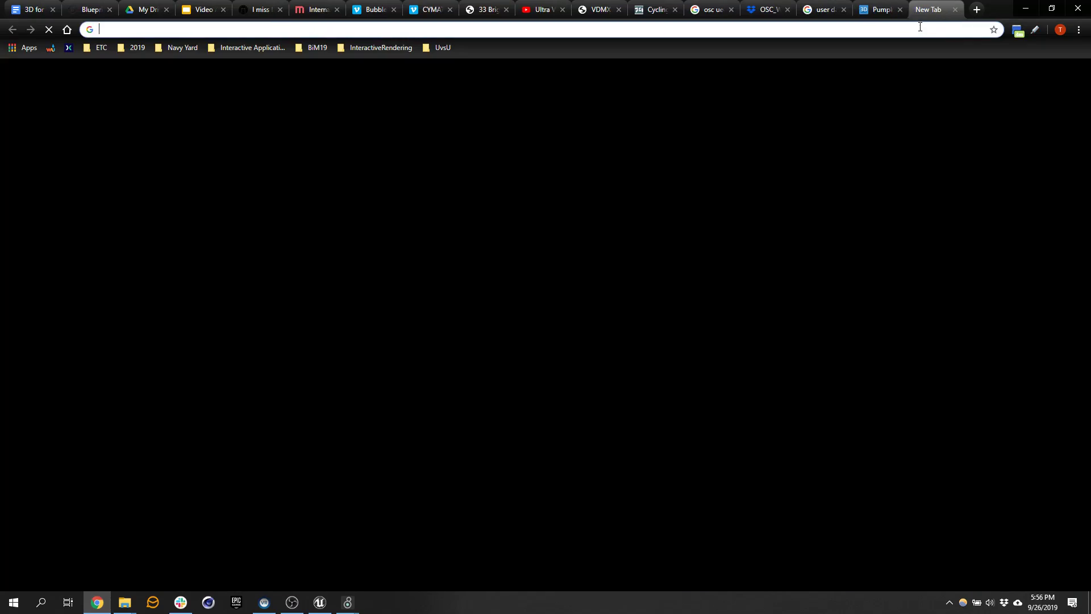
type("simplygon")
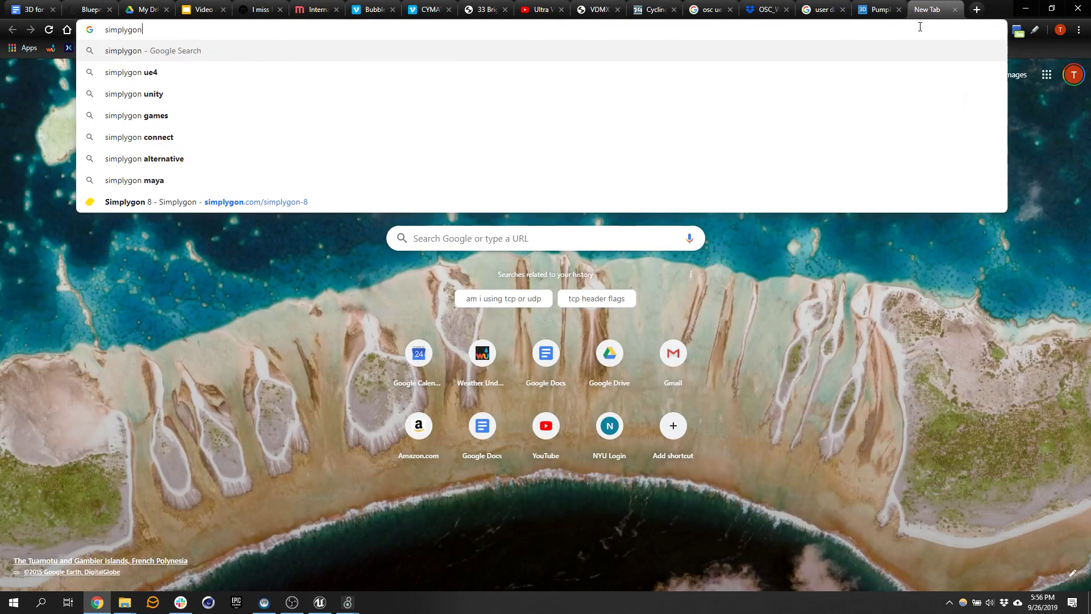
key("Return")
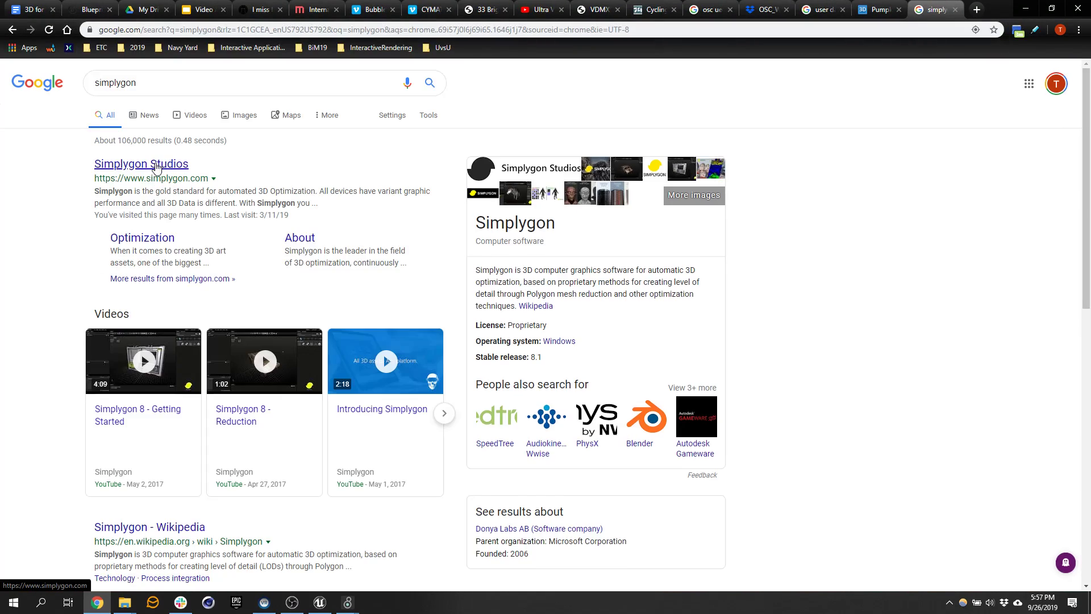
left_click(154, 164)
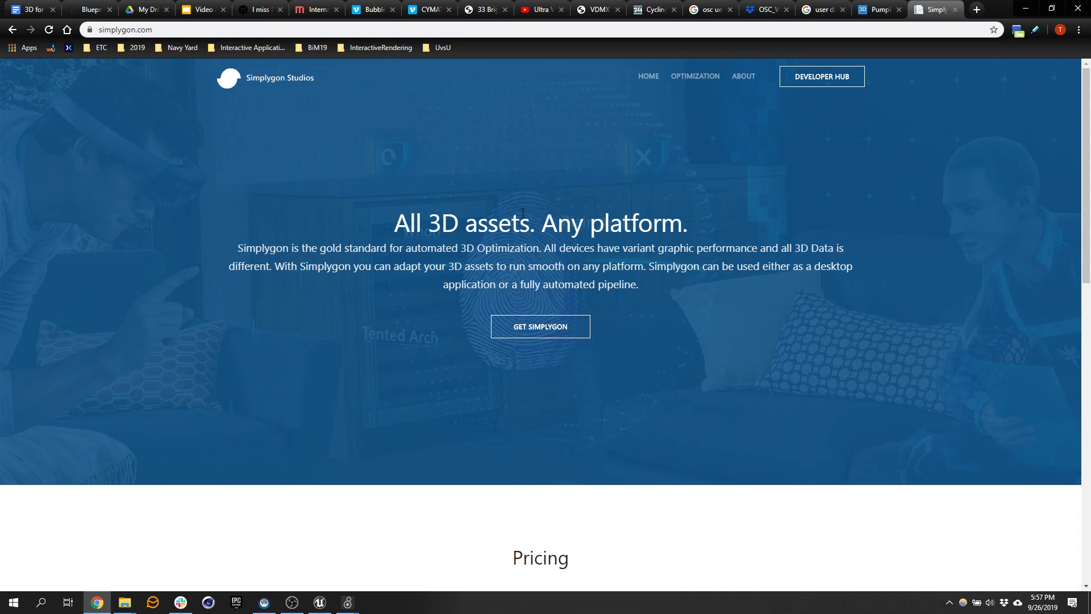
left_click(1026, 8)
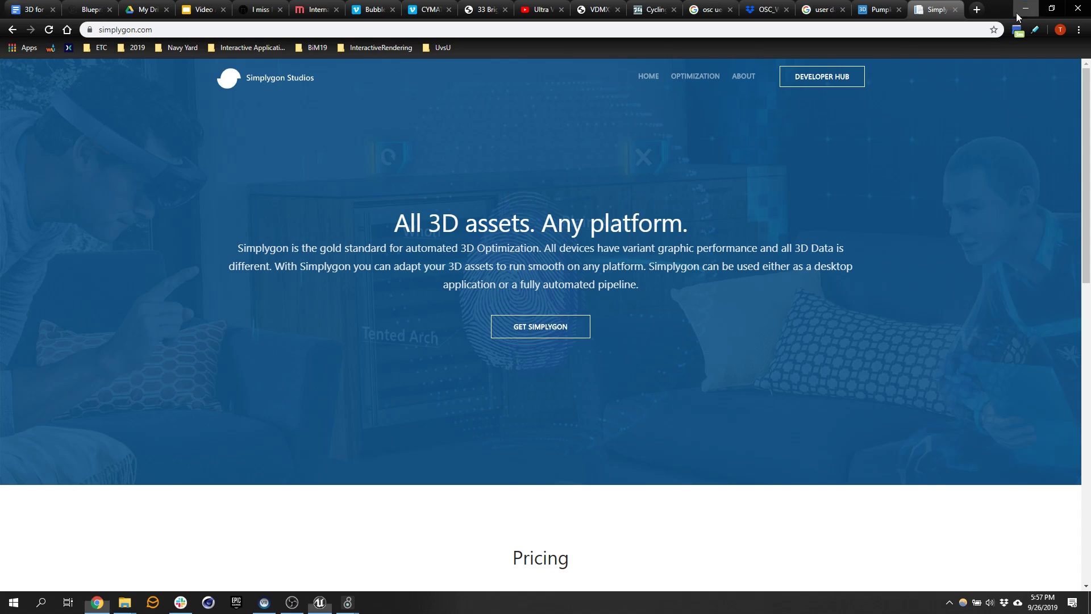
- Return to the Bad_Jack_Connect mesh editor and expand the Reduction Settings of LOD 0
left_click(718, 6)
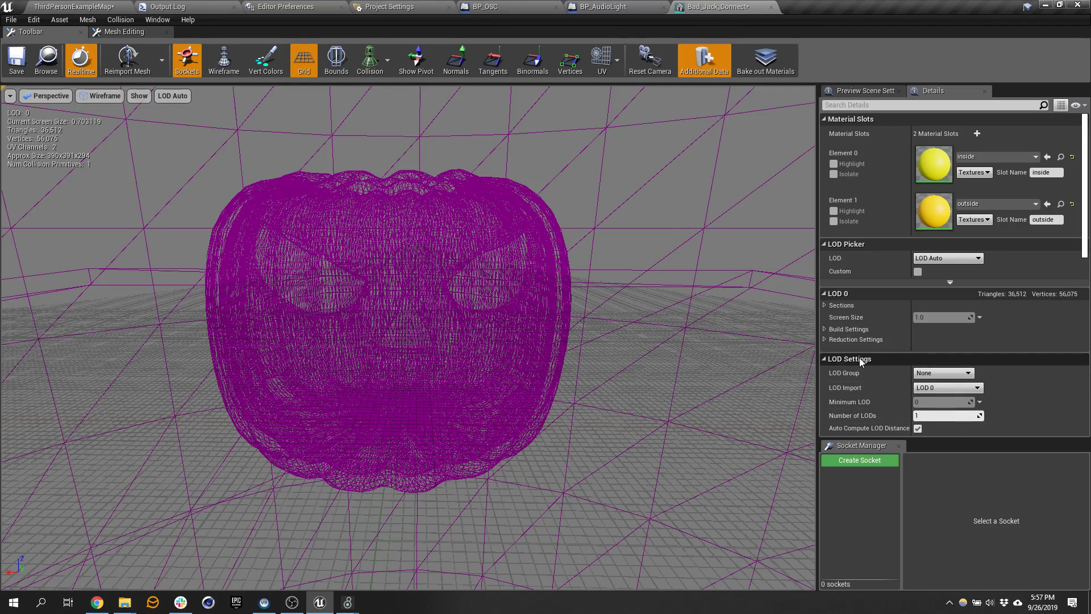
scroll(828, 339, "down", 2)
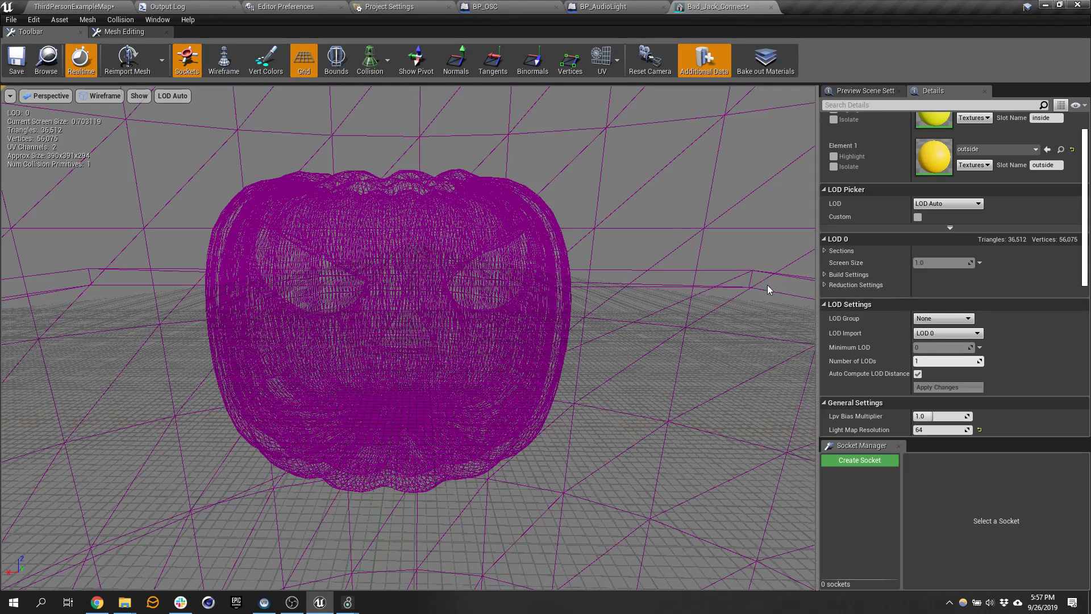
left_click(823, 286)
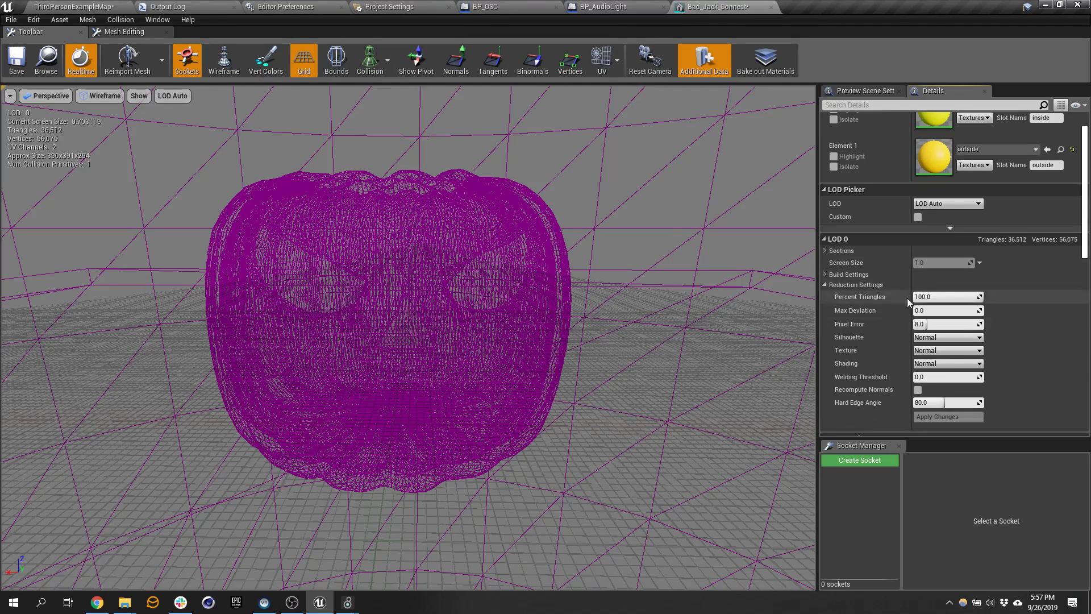
scroll(864, 291, "down", 1)
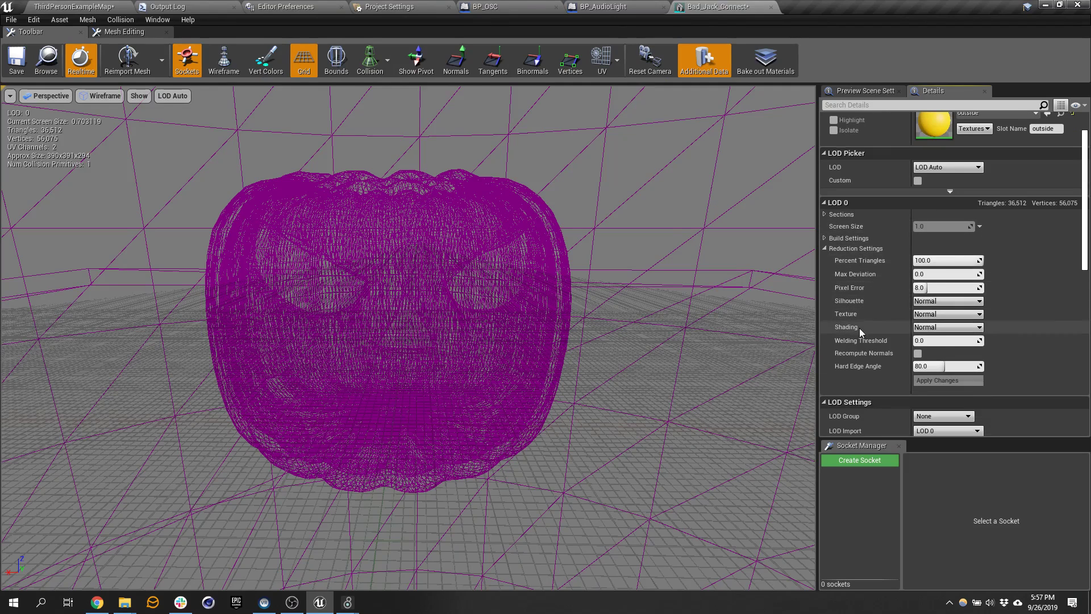
- Apply a Percent Triangles reduction of 10 to LOD 0 and show the pumpkin in Lit view
left_click(936, 259)
type("10")
key("Tab")
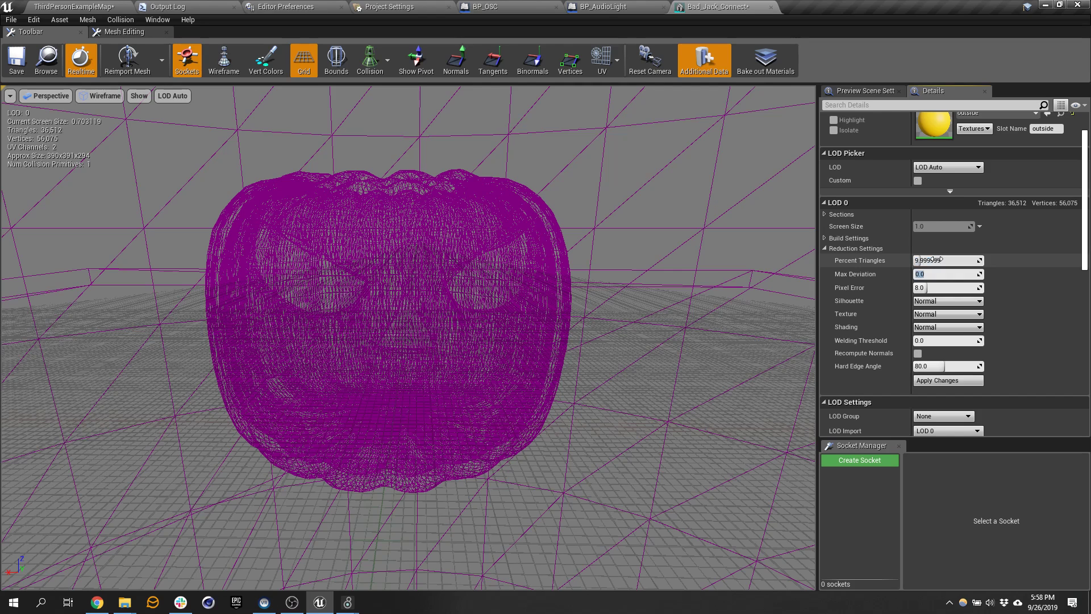
scroll(938, 400, "down", 1)
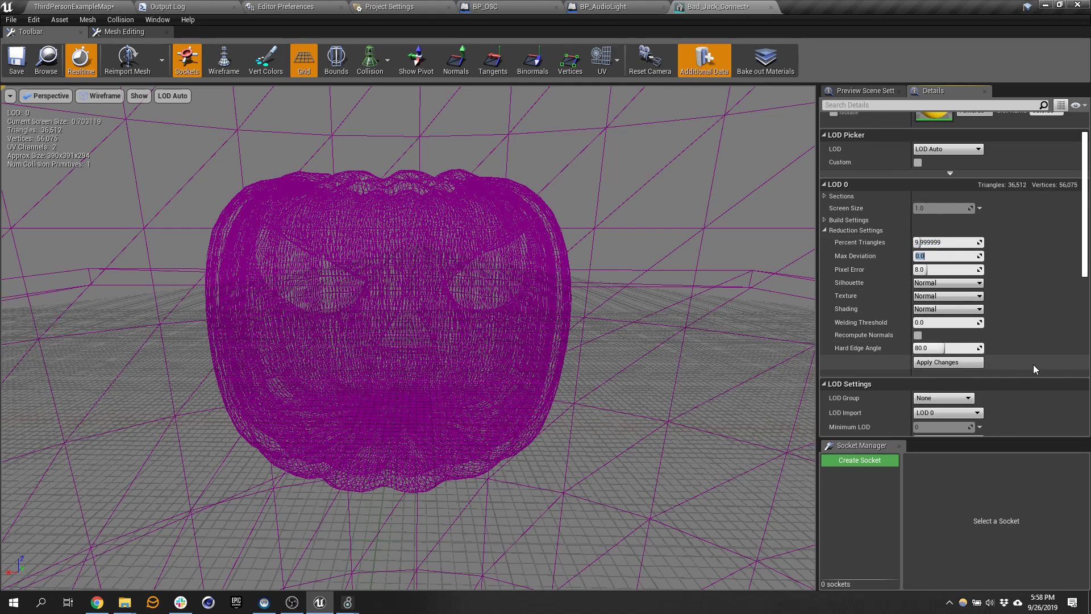
left_click(948, 367)
left_click(99, 96)
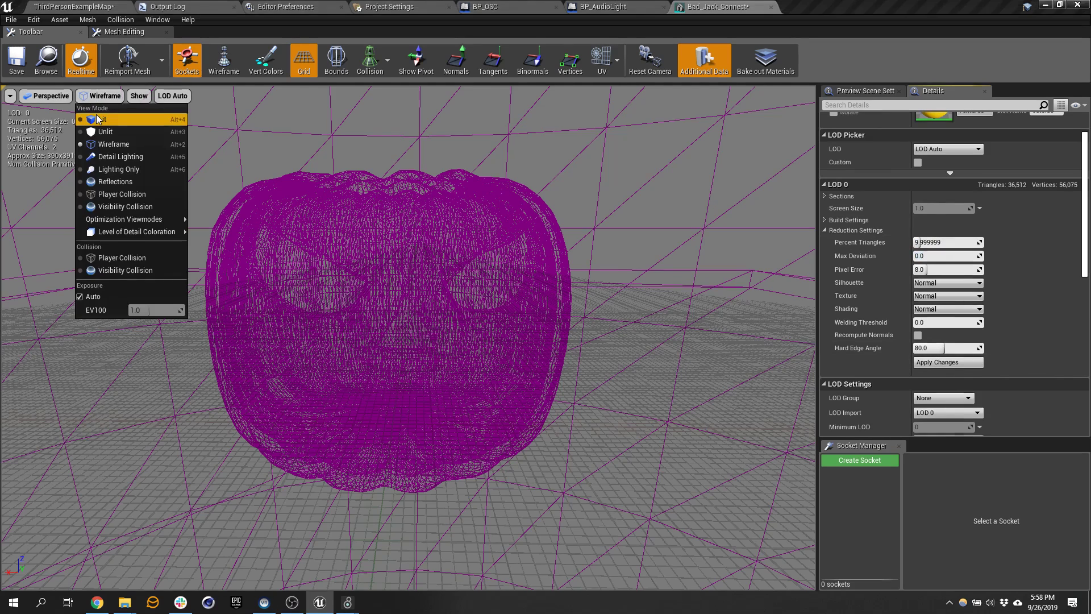
left_click(98, 121)
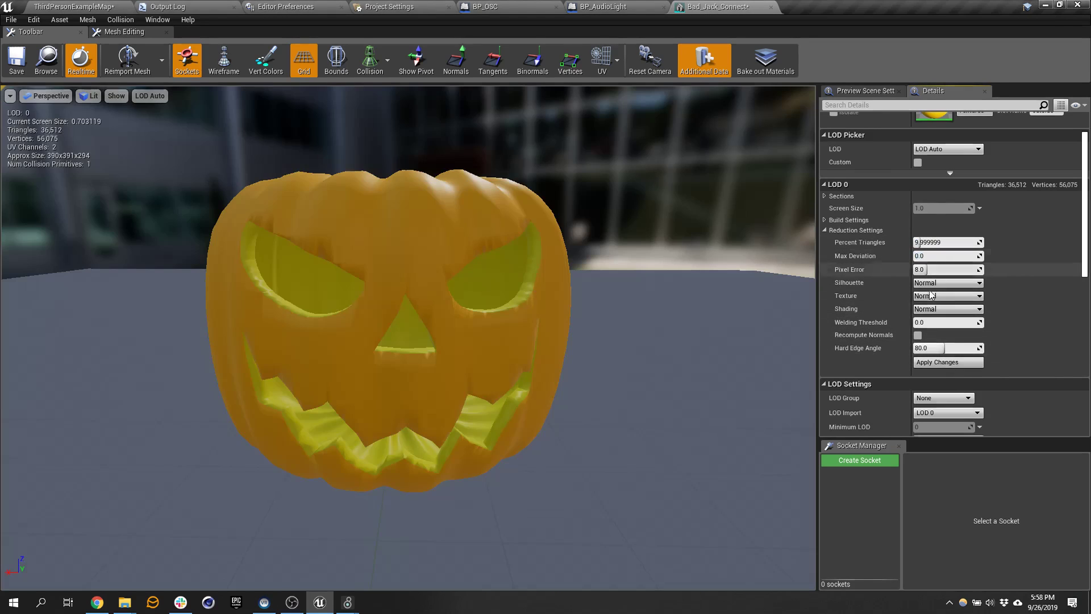
left_click(939, 363)
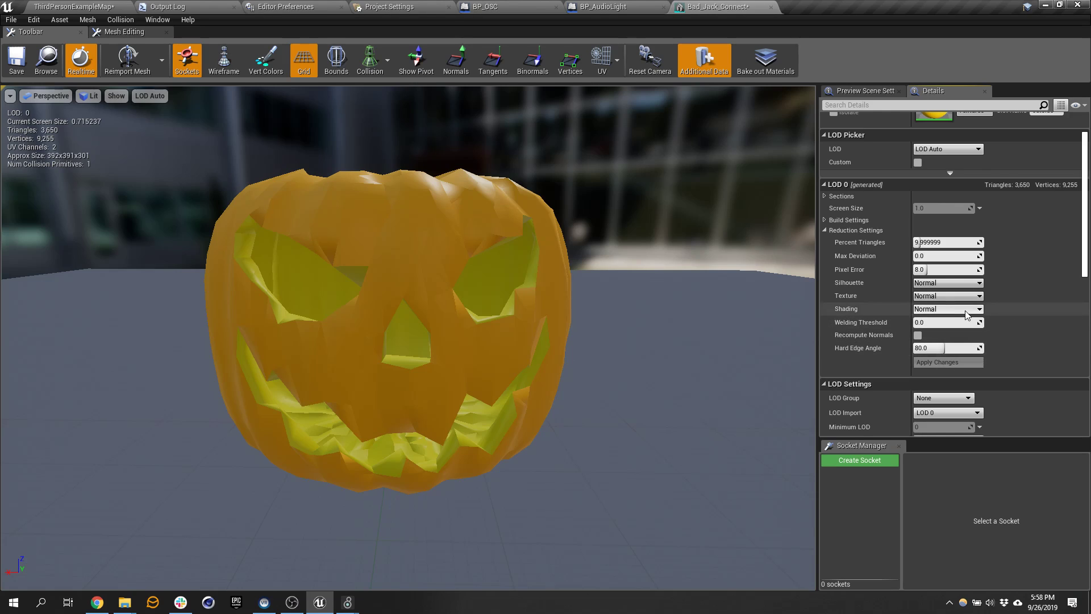
- Set LOD 0's Percent Triangles to 25 and apply the reduction to the mesh
left_click(943, 243)
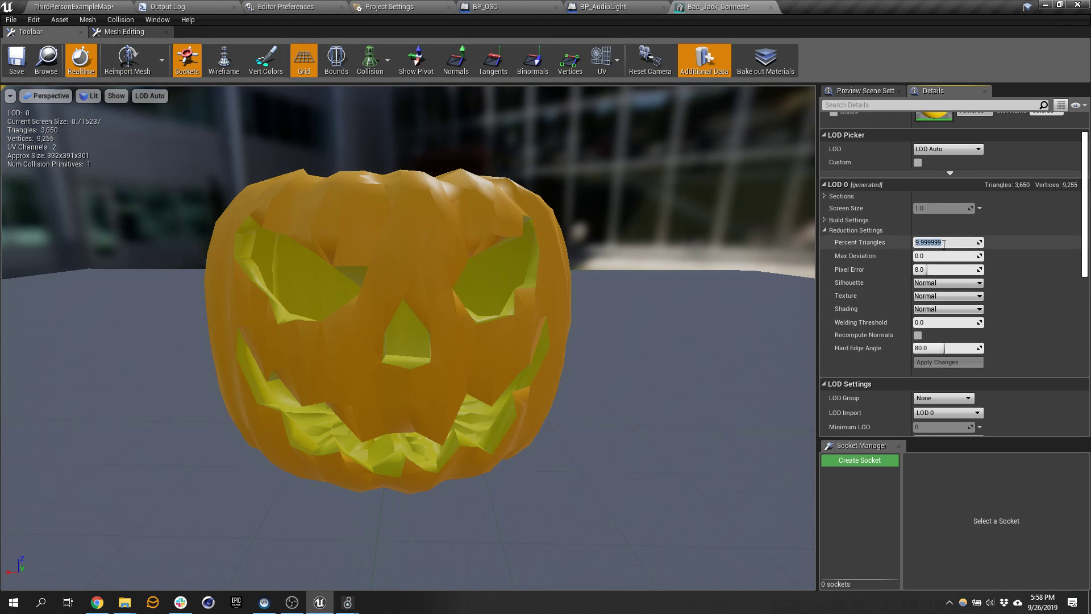
type("25")
key("Tab")
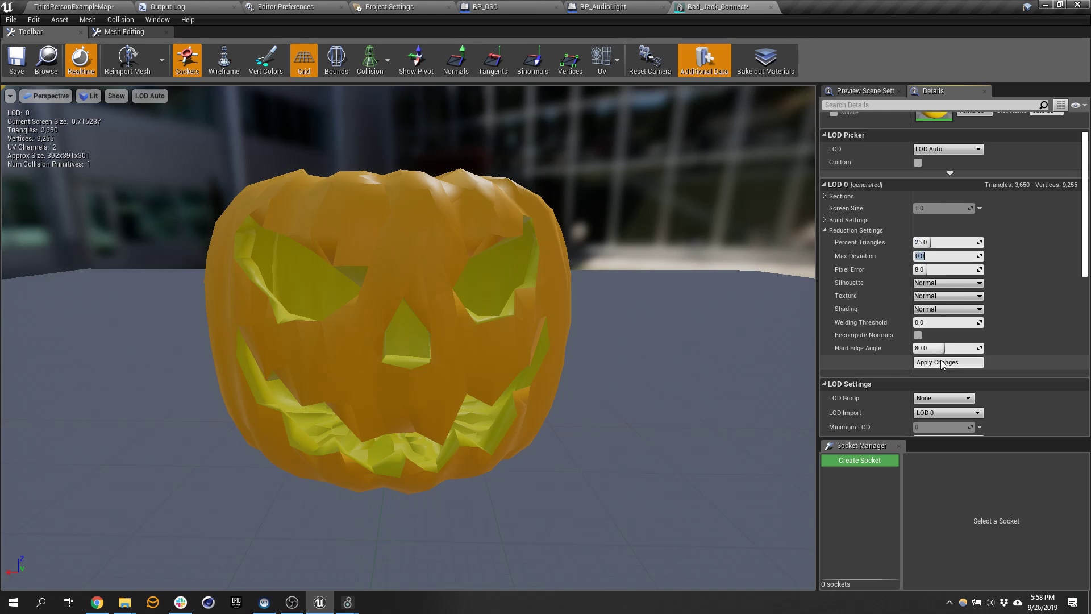
left_click(944, 362)
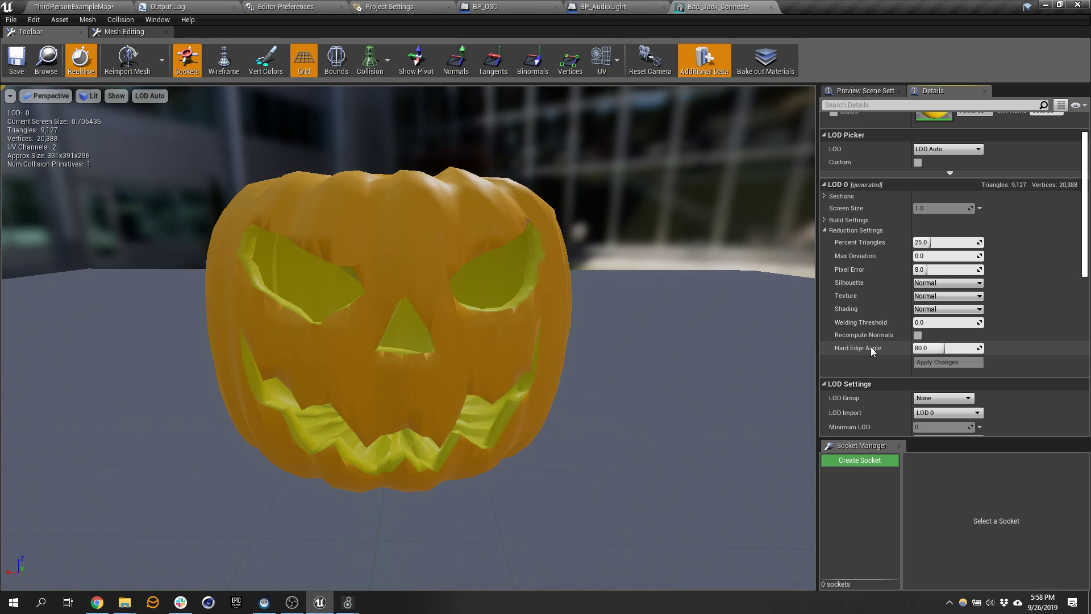
- Set LOD 0's Hard Edge Angle to 44, apply the change, and save the mesh
left_click_drag(946, 348, 923, 348)
left_click(947, 364)
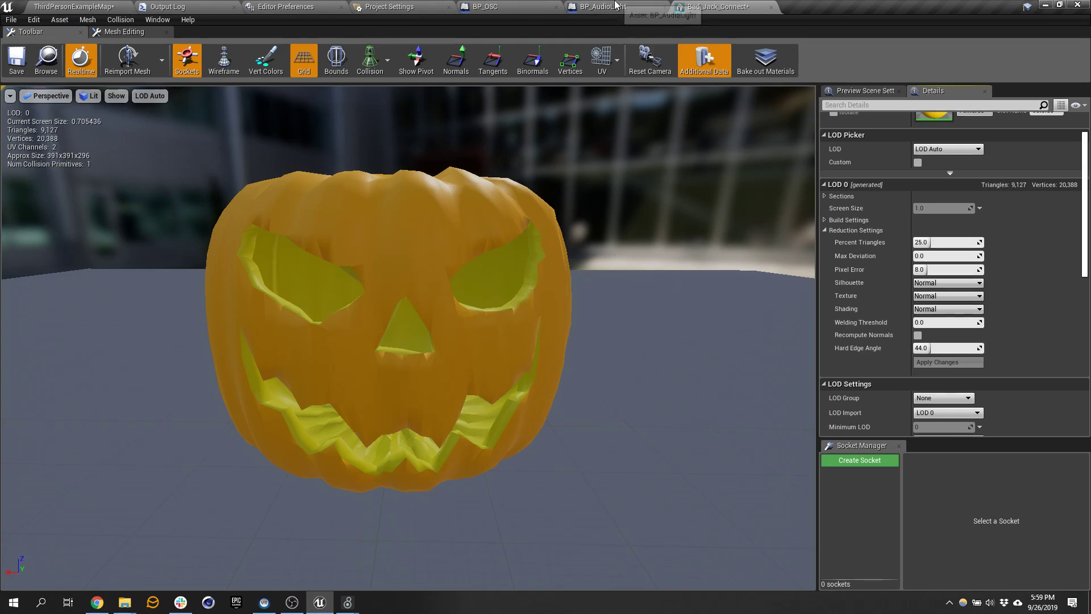
key("ctrl+s")
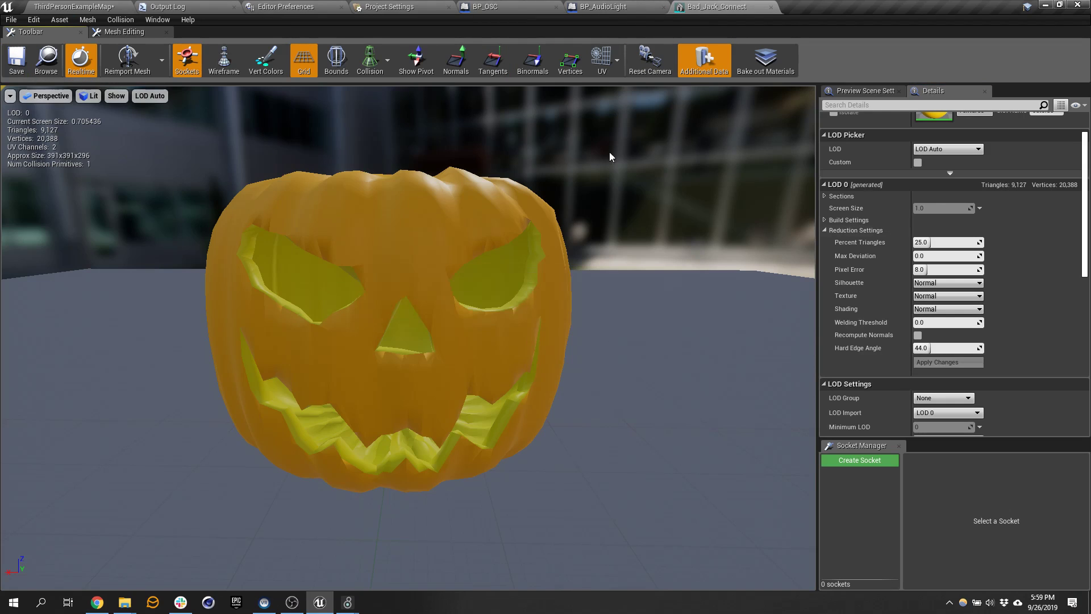
scroll(896, 295, "down", 5)
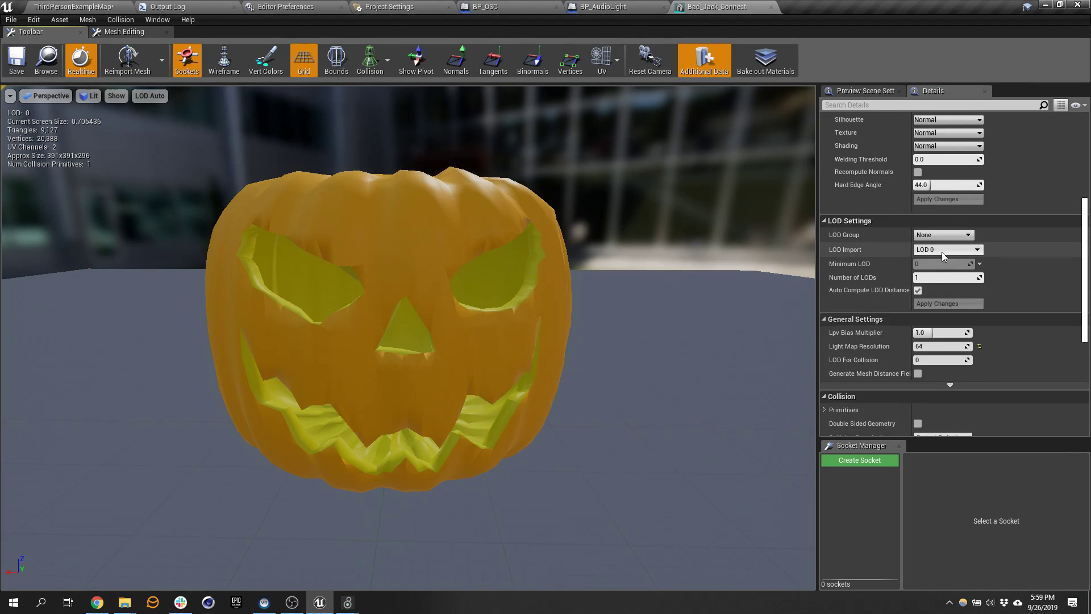
scroll(869, 234, "up", 5)
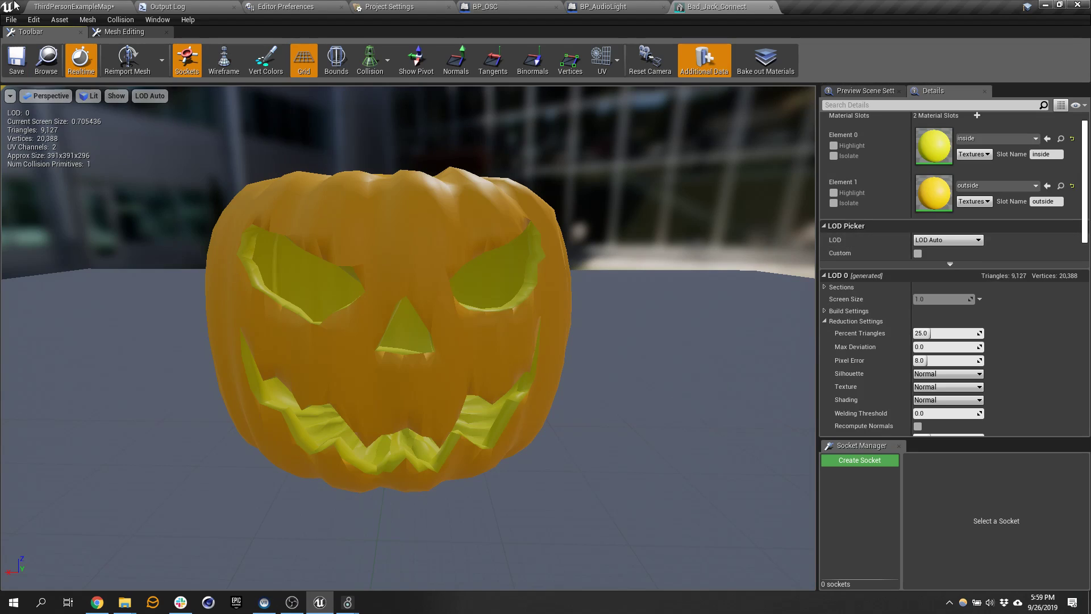
- Return to the level editor and create an Actor Blueprint named BP_GoodJack in the Pumpkins folder
left_click(61, 6)
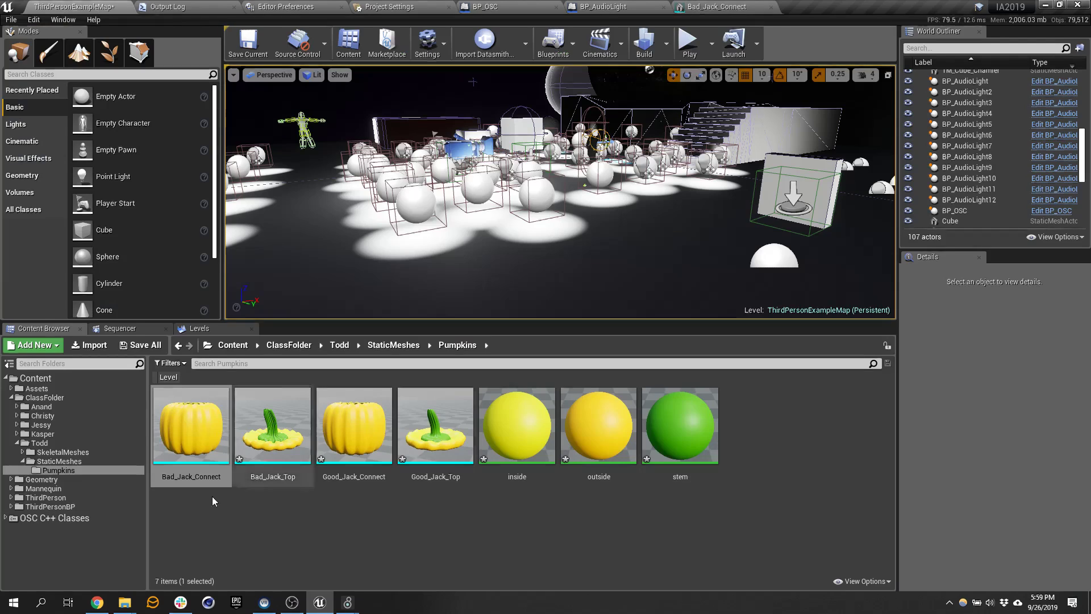
left_click(778, 410)
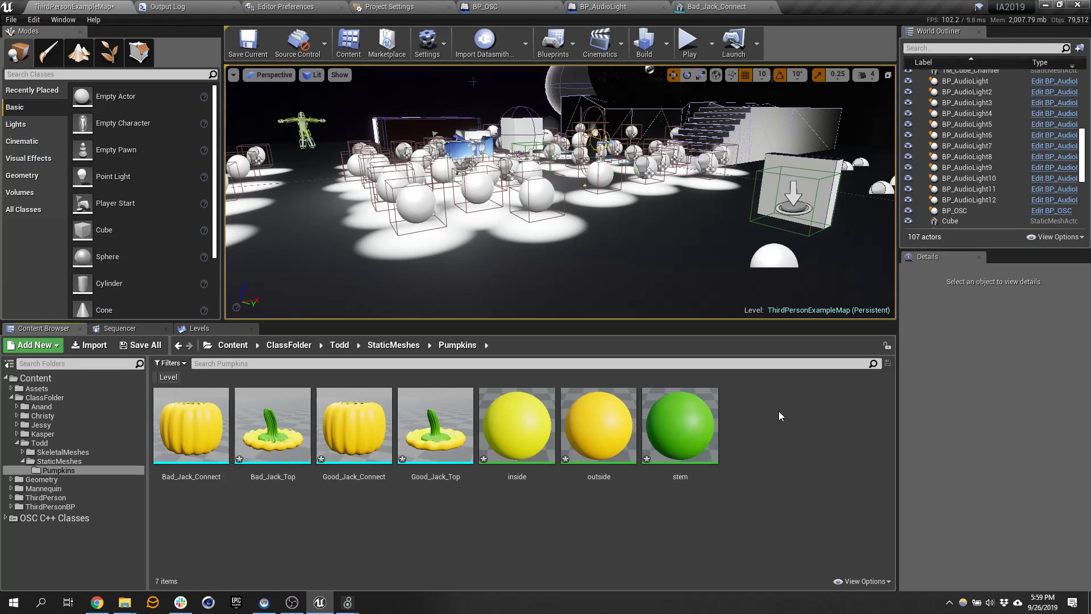
right_click(763, 438)
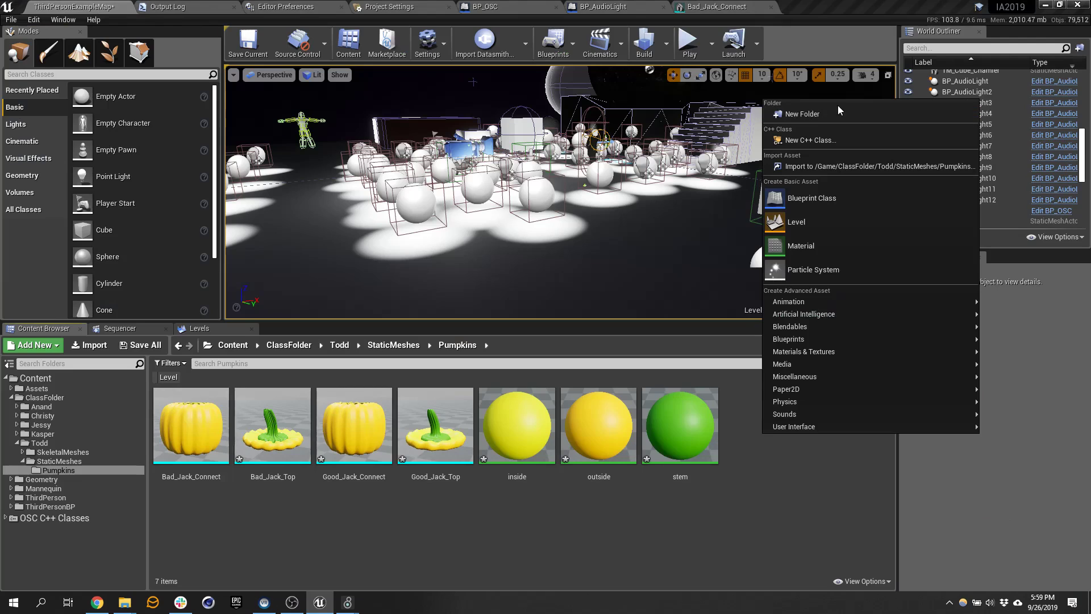
left_click(827, 201)
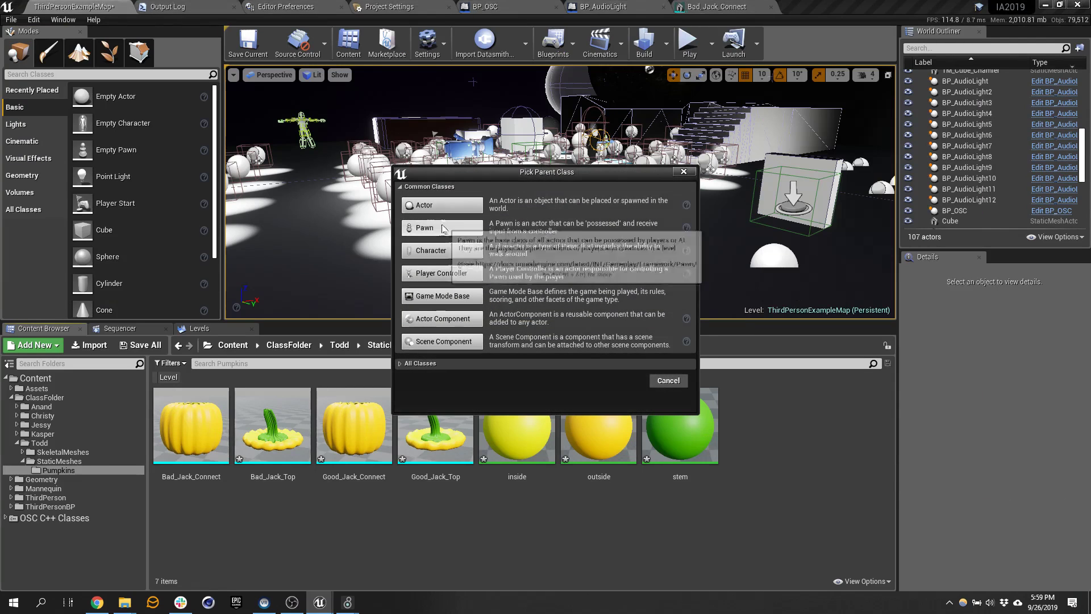
left_click(446, 209)
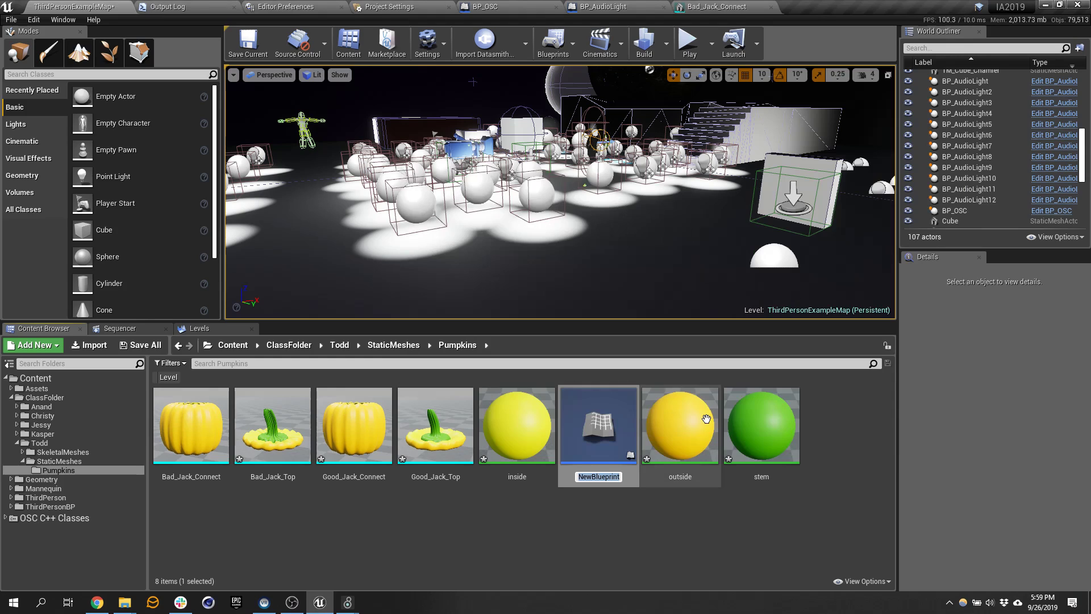
type("BP_GoodJack")
key("Return")
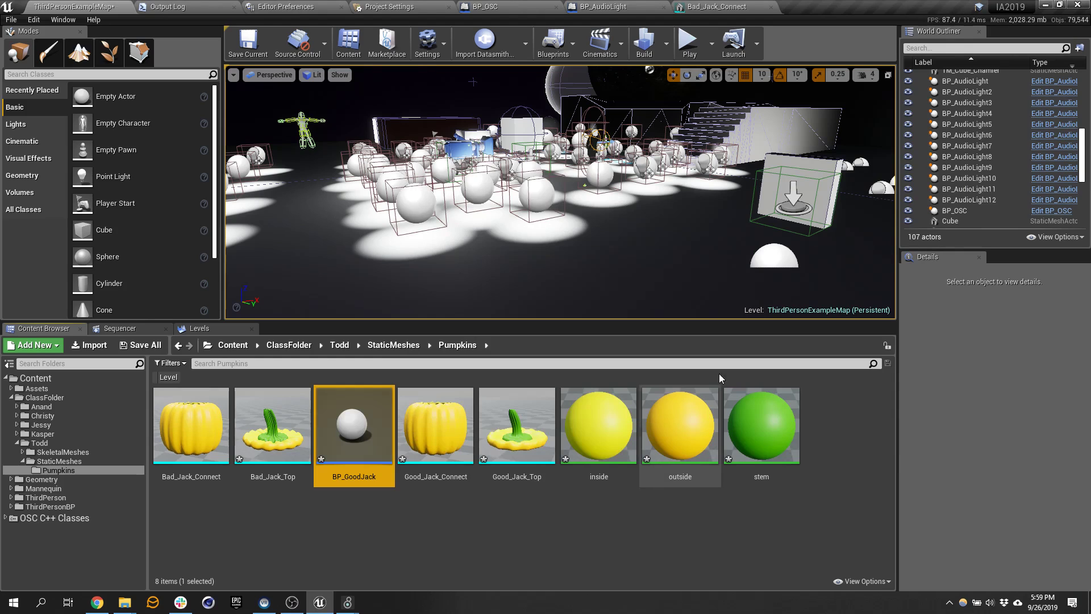
- Open BP_GoodJack and undock its editor into a floating window that leaves the Good_Jack meshes in the Content Browser accessible
double_click(375, 421)
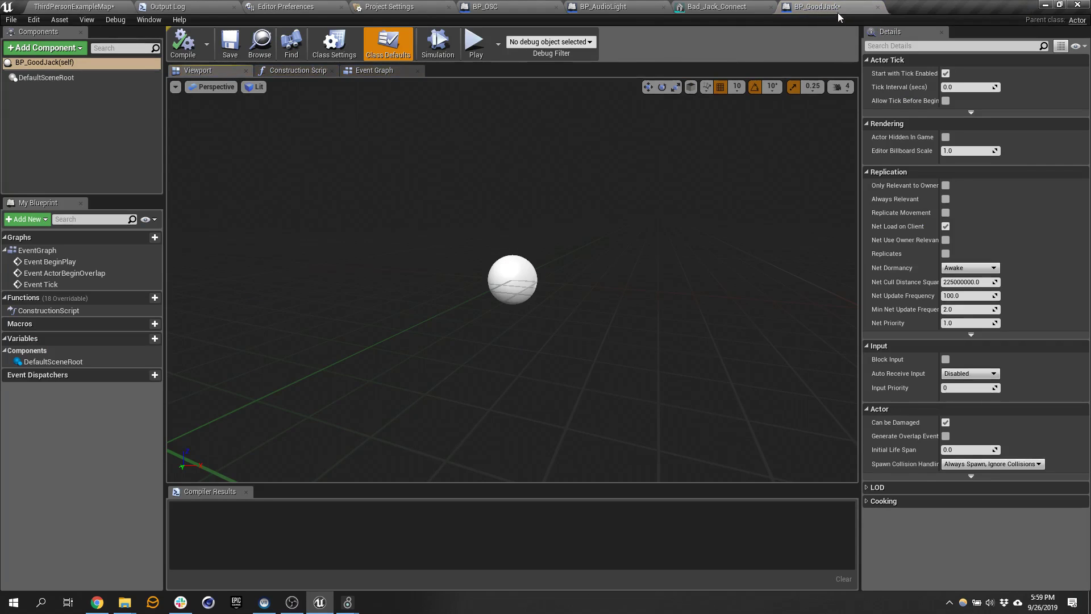
left_click_drag(837, 11, 744, 75)
left_click_drag(821, 317, 831, 542)
left_click_drag(704, 183, 613, 183)
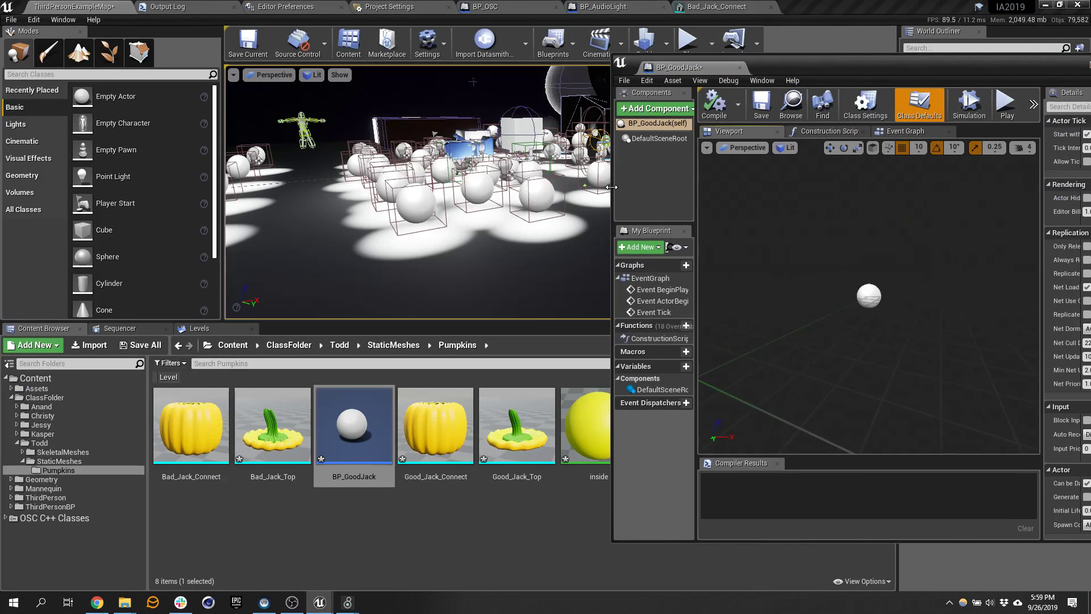
- Add Good_Jack_Connect and Good_Jack_Top as components of BP_GoodJack and move its window so the Details are fully on screen
left_click(509, 435)
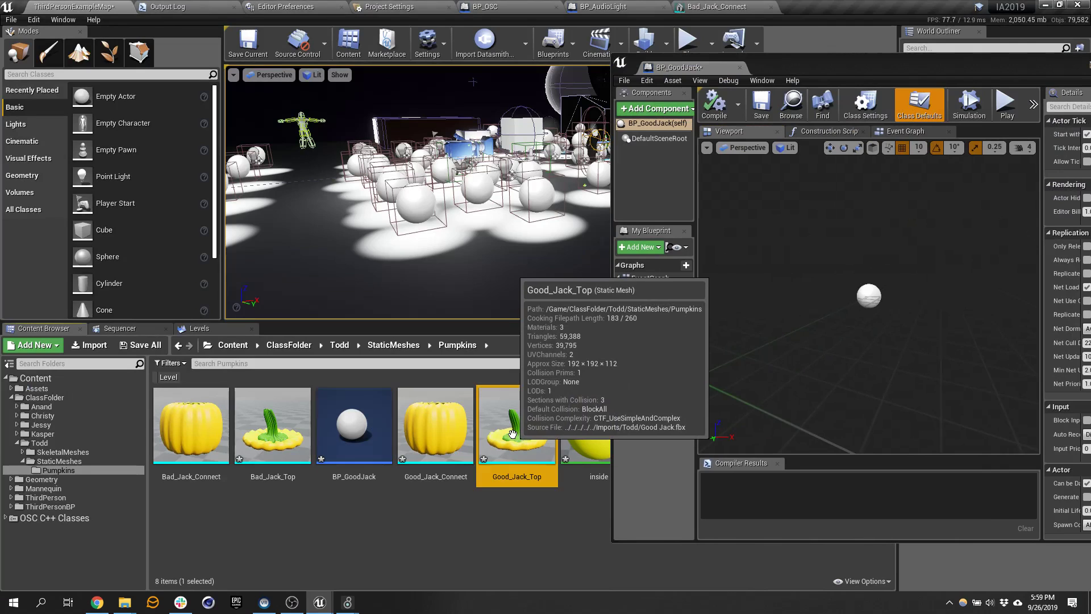
left_click(435, 427, "ctrl")
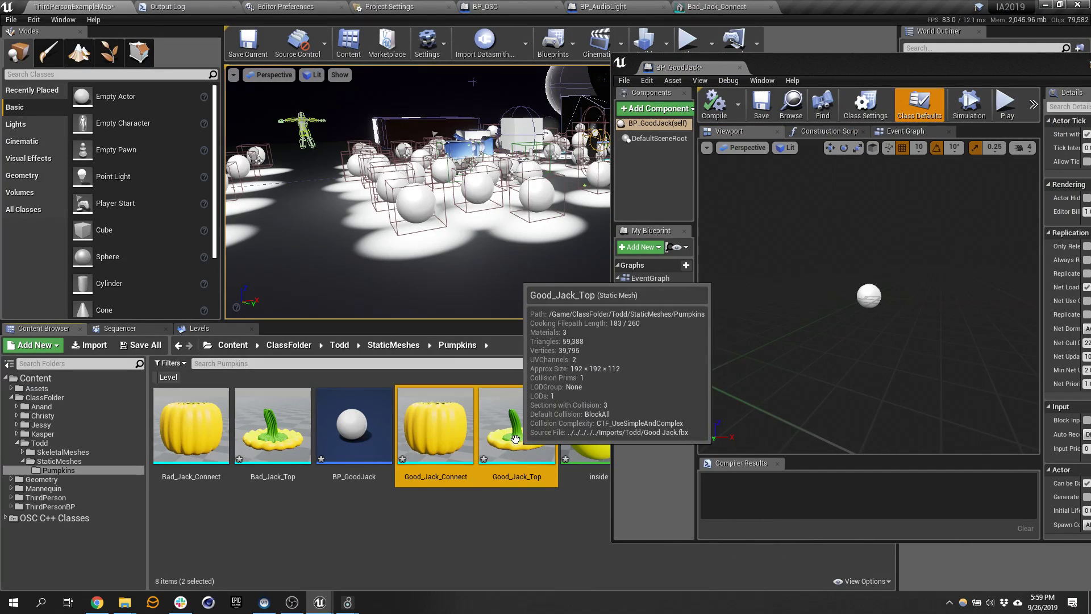
left_click_drag(515, 438, 653, 162)
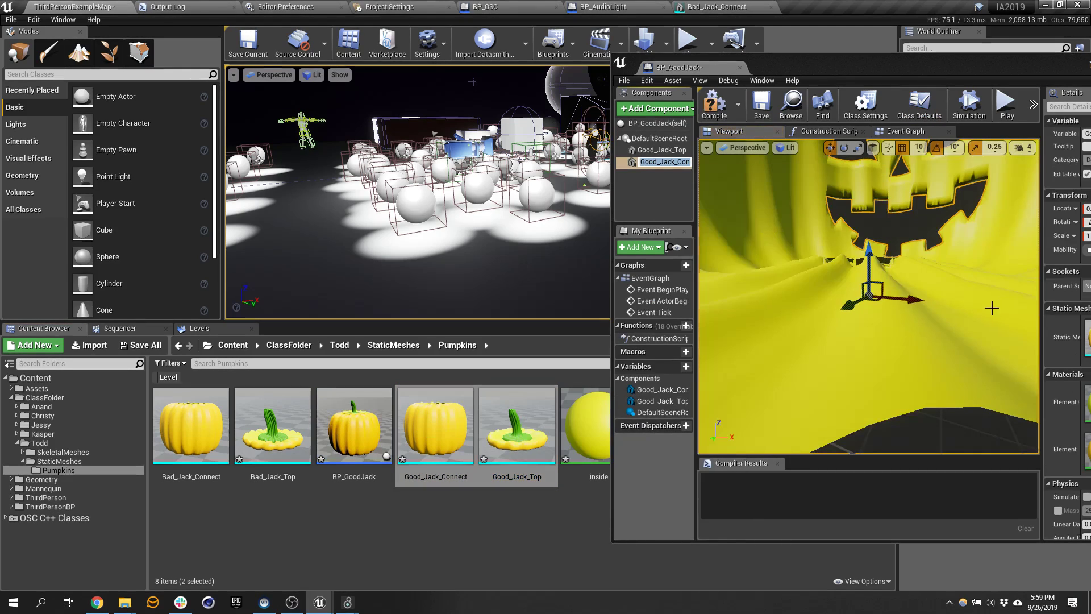
scroll(992, 308, "down", 8)
scroll(931, 307, "up", 3)
left_click(853, 307)
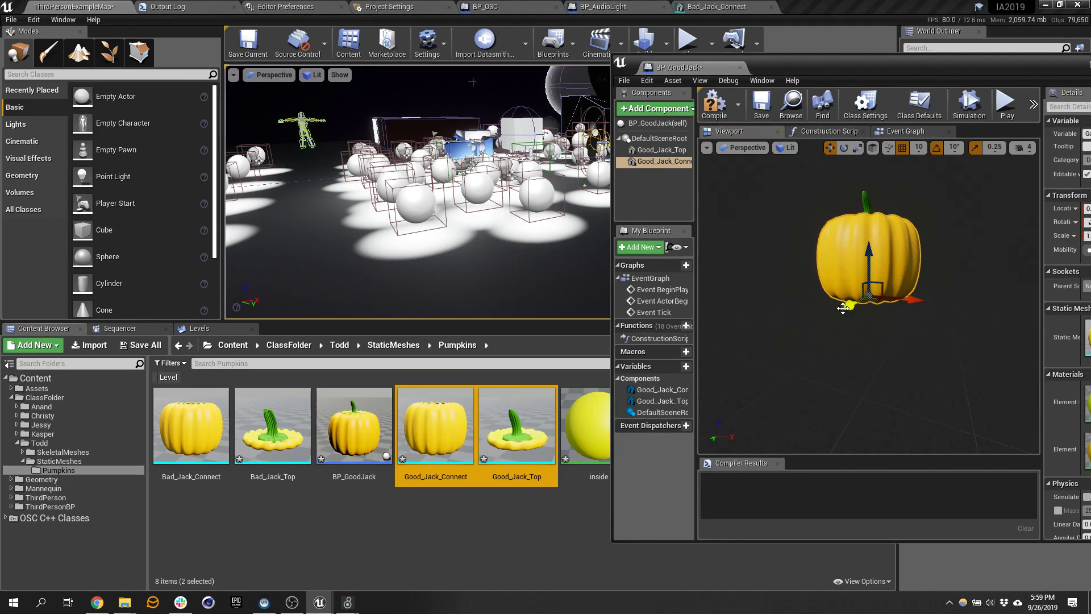
left_click_drag(909, 67, 671, 61)
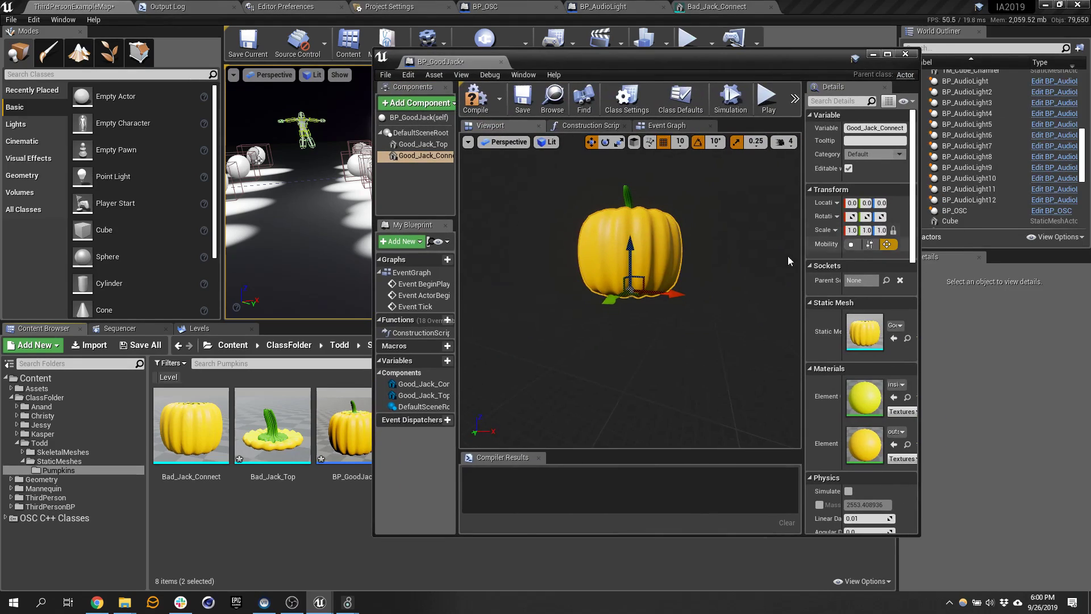
scroll(653, 270, "up", 3)
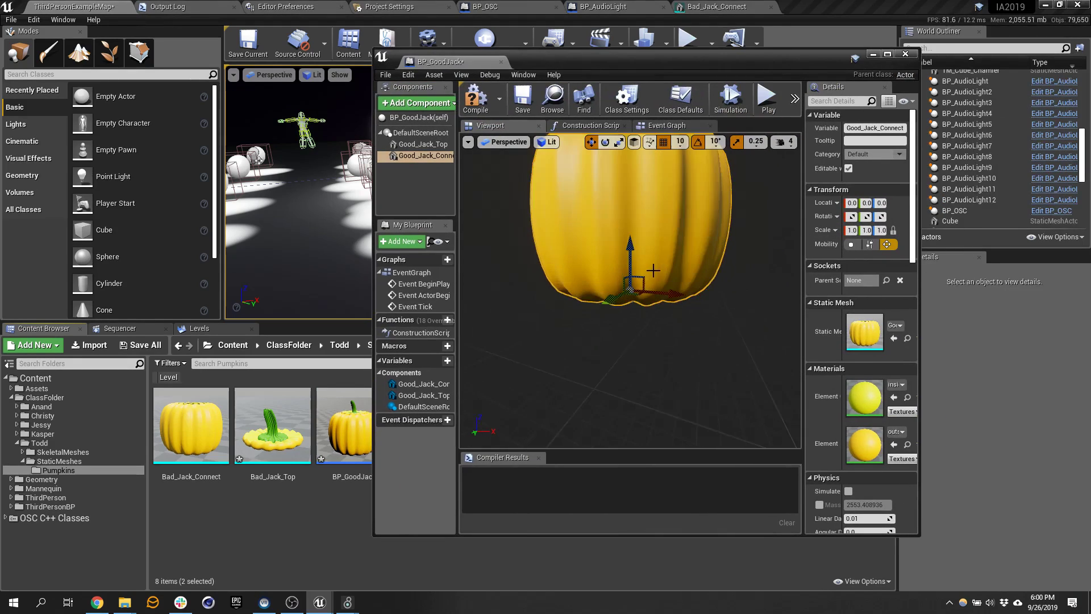
scroll(653, 270, "down", 3)
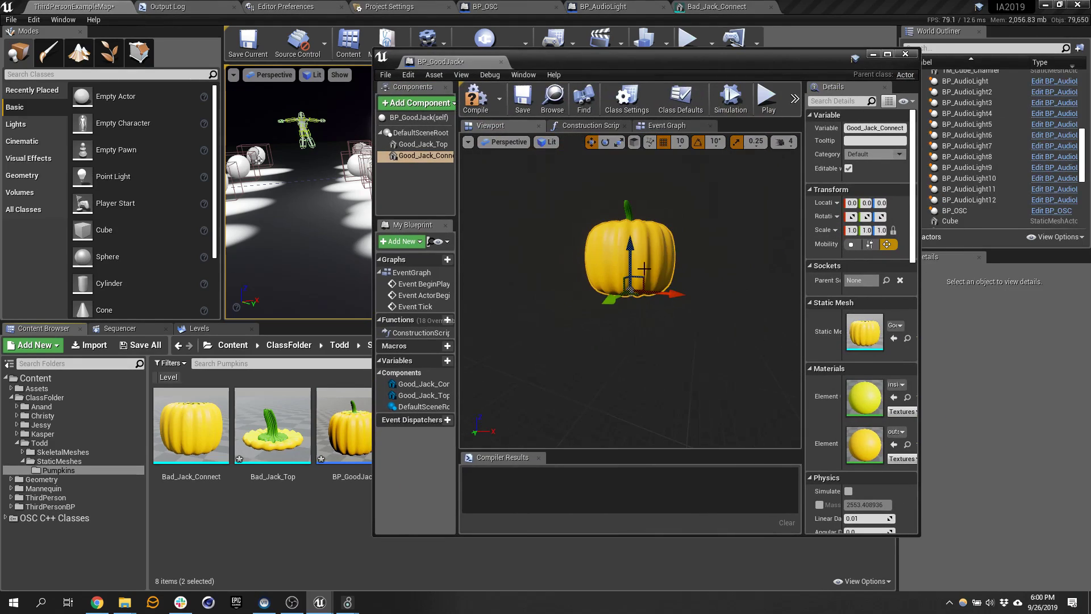
- Add a Scene component under DefaultSceneRoot and parent Good_Jack_Top and Good_Jack_Connect to it
left_click(419, 133)
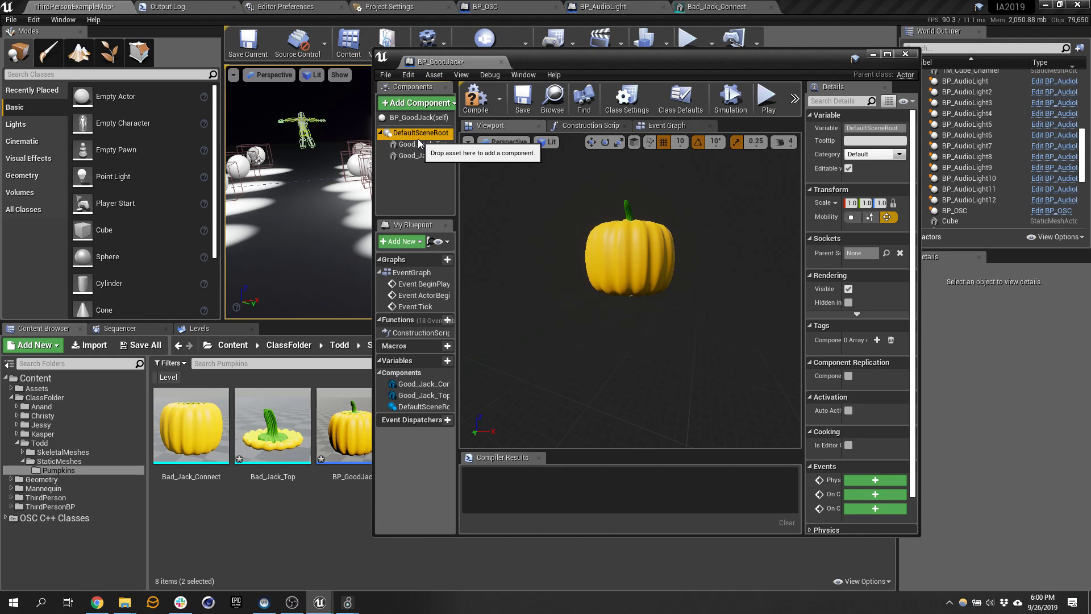
left_click(420, 103)
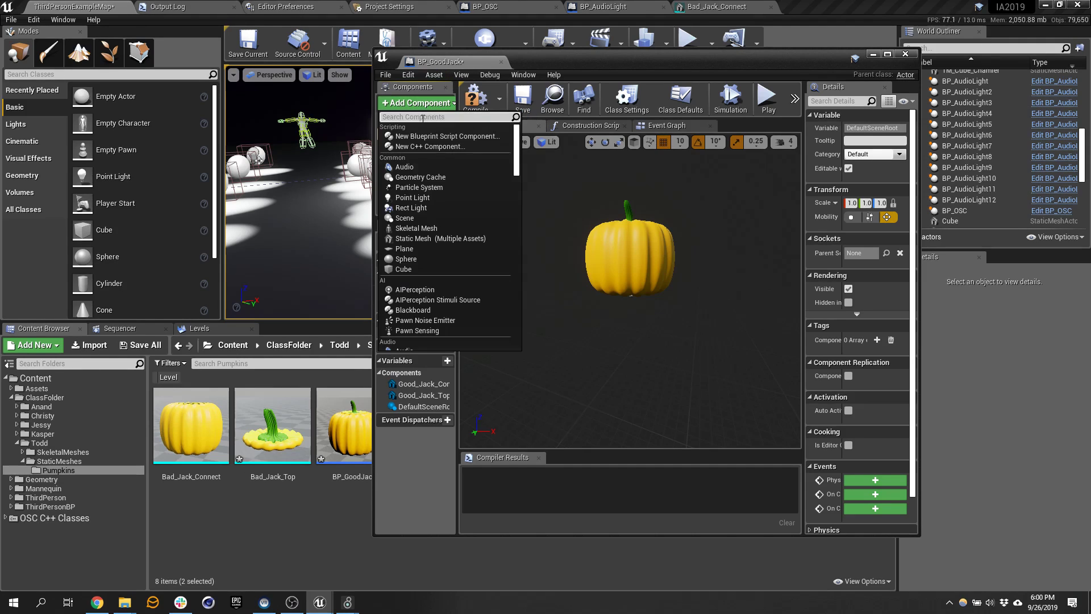
left_click(405, 217)
left_click(422, 144)
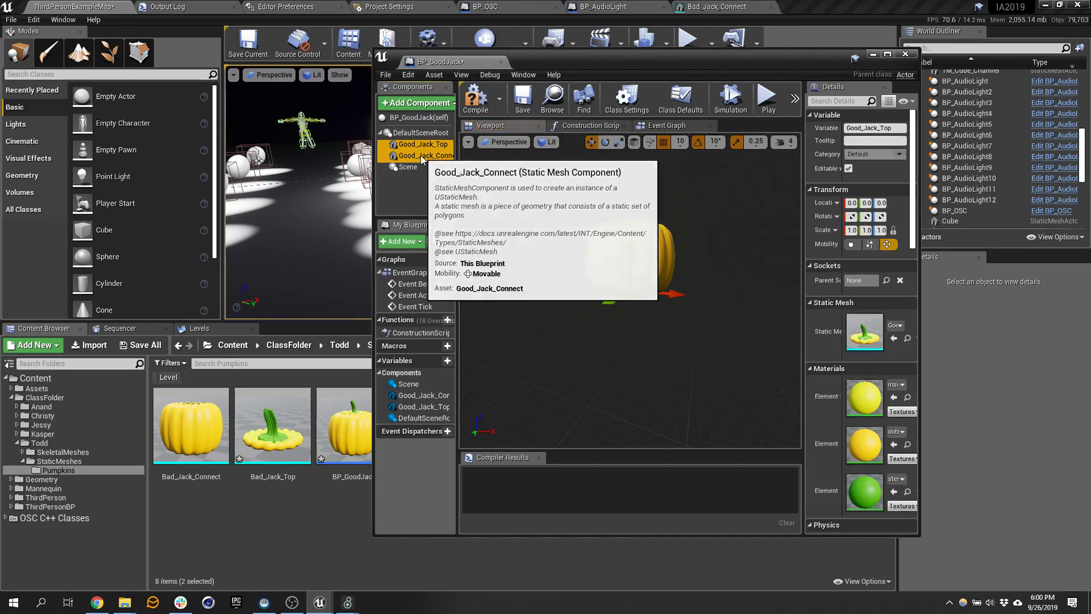
left_click(421, 155, "shift")
left_click_drag(418, 158, 411, 171)
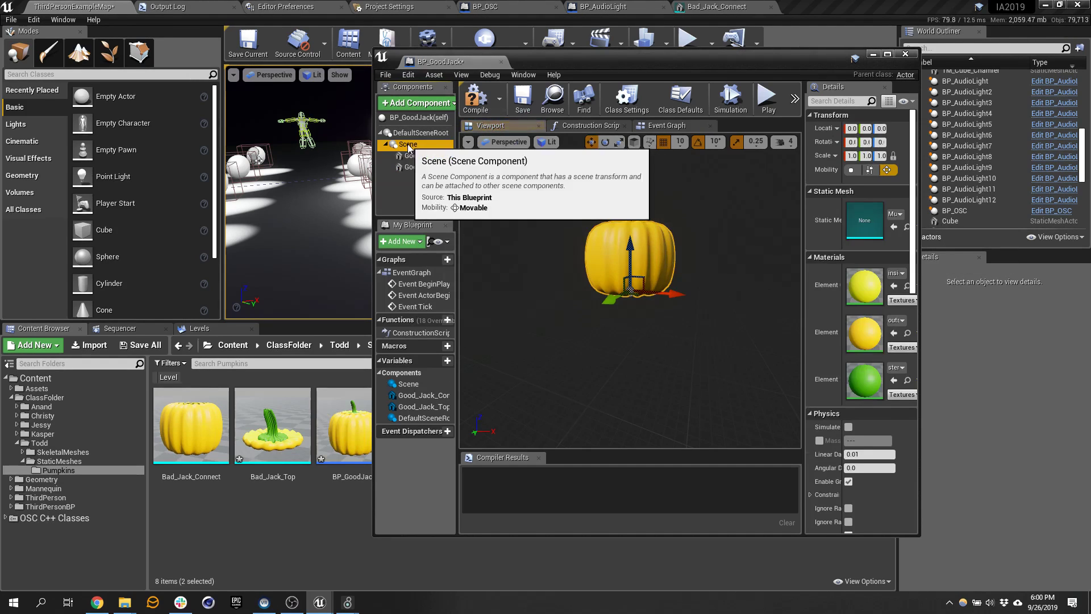
- Rotate the Scene component of BP_GoodJack to 180° around Z, and compile and save the Blueprint
left_click(408, 144)
left_click_drag(918, 245, 1056, 244)
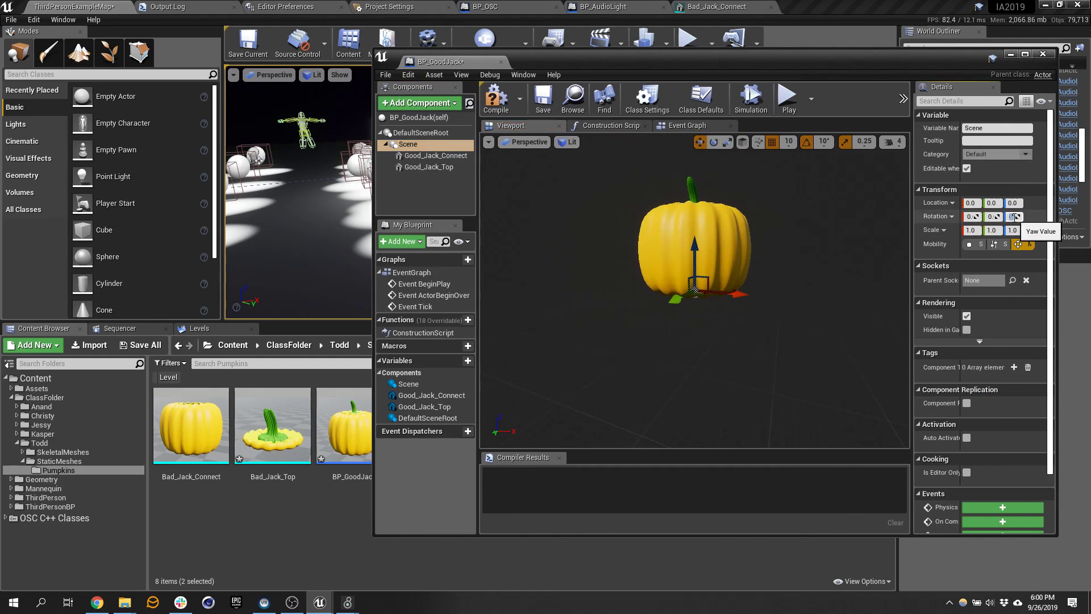
left_click_drag(1016, 217, 1015, 217)
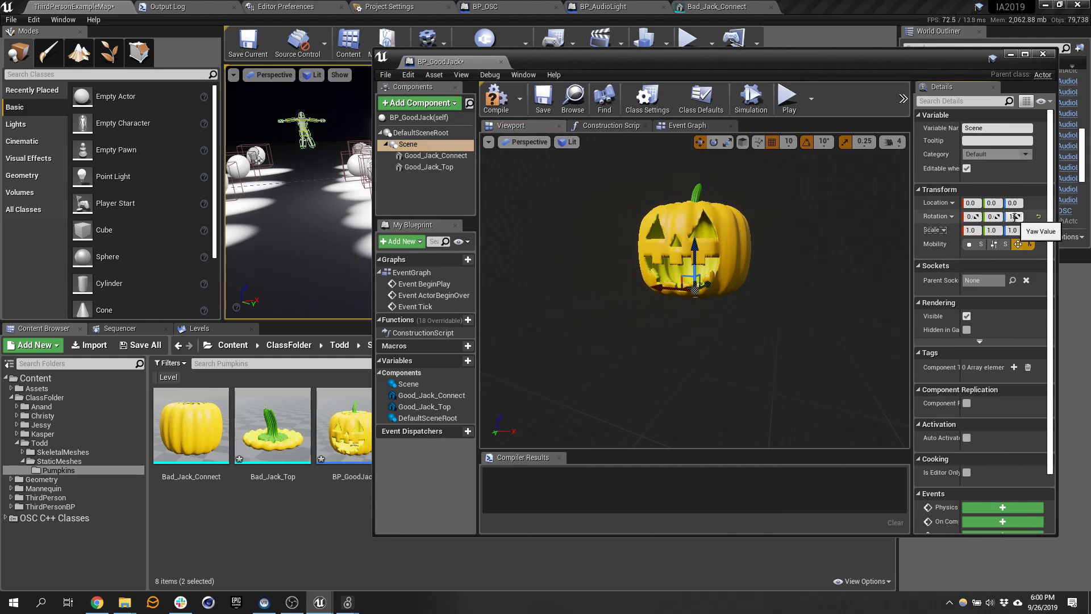
mouse_move(736, 330)
left_mouse_down("alt")
mouse_move(725, 321)
mouse_move(753, 321)
left_mouse_up("alt")
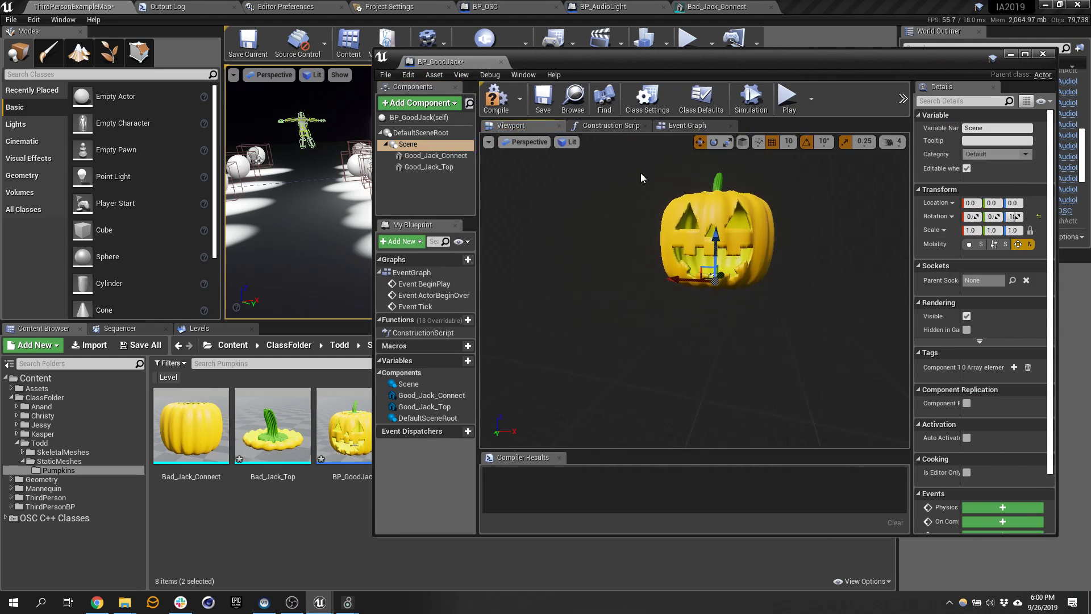
left_click(495, 101)
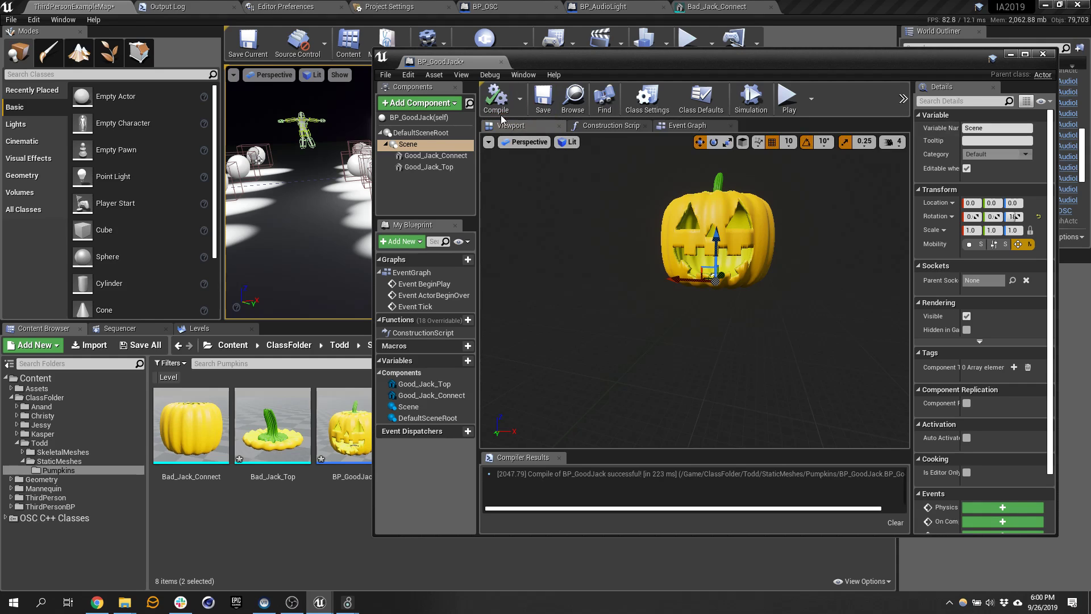
left_click(547, 111)
- Dock the BP_GoodJack editor in the main window and open the inside material assigned to Good_Jack_Connect
left_click_drag(447, 62, 879, 9)
left_click_drag(707, 183, 692, 196)
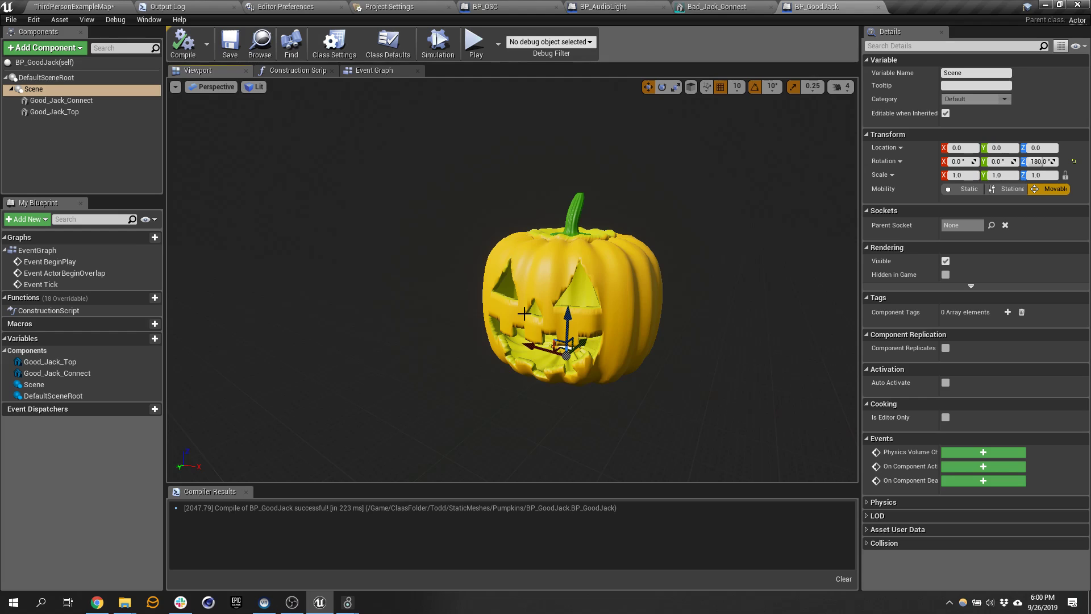
left_click(525, 354)
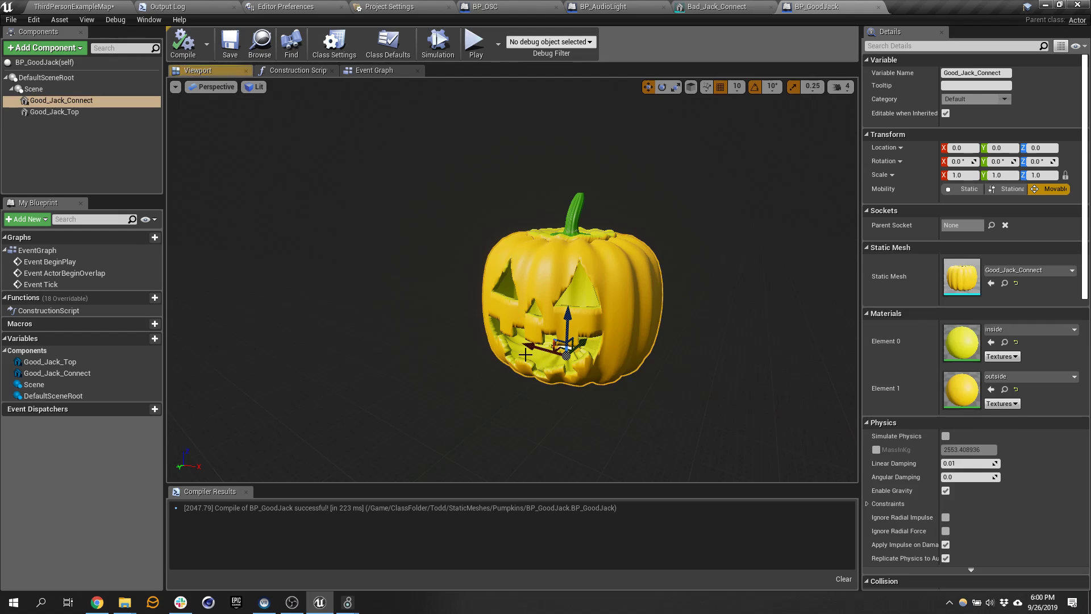
double_click(964, 342)
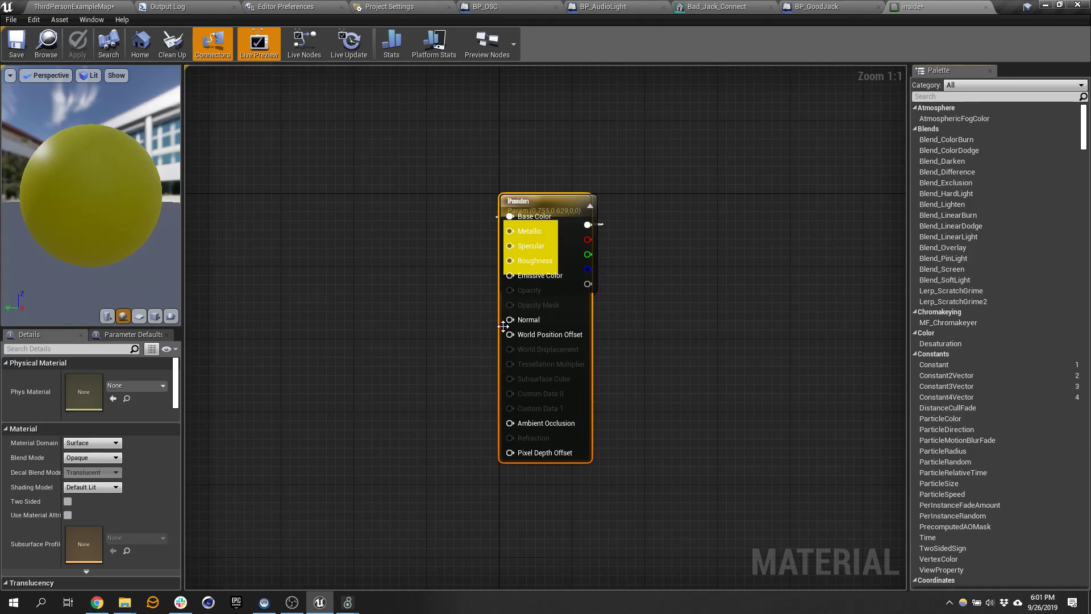
- Move the material's result node clear of the Param node and add a scalar parameter named bright
left_click_drag(584, 304, 744, 323)
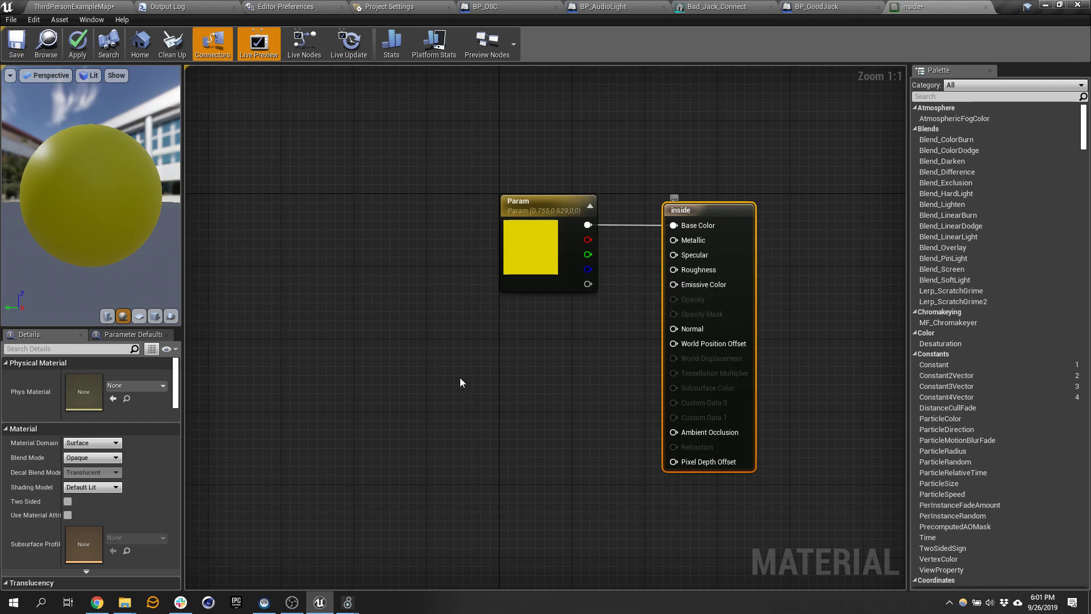
left_click(455, 348)
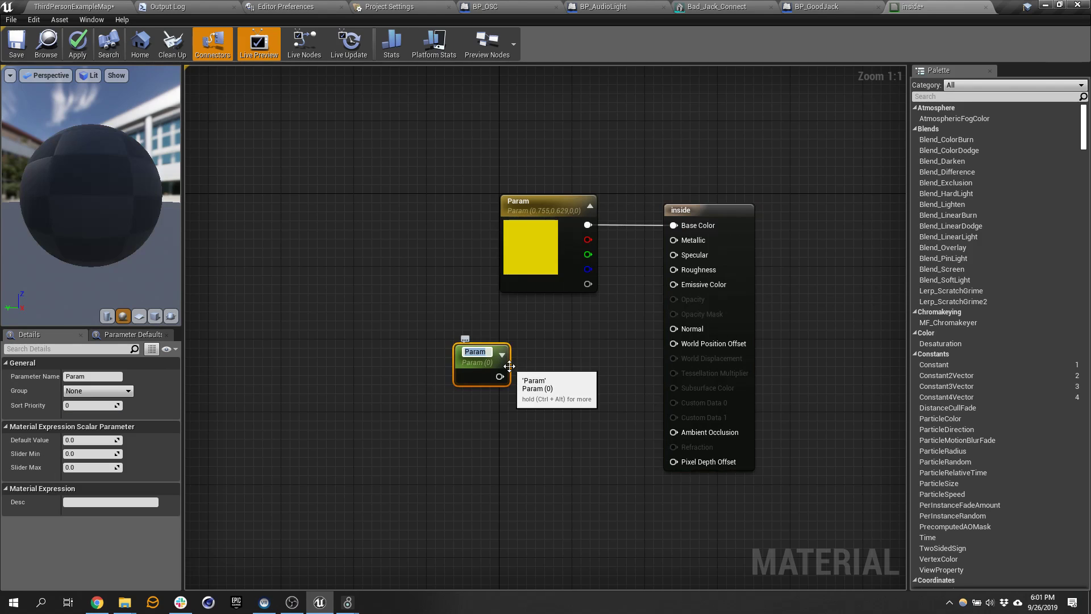
type("bright")
key("Return")
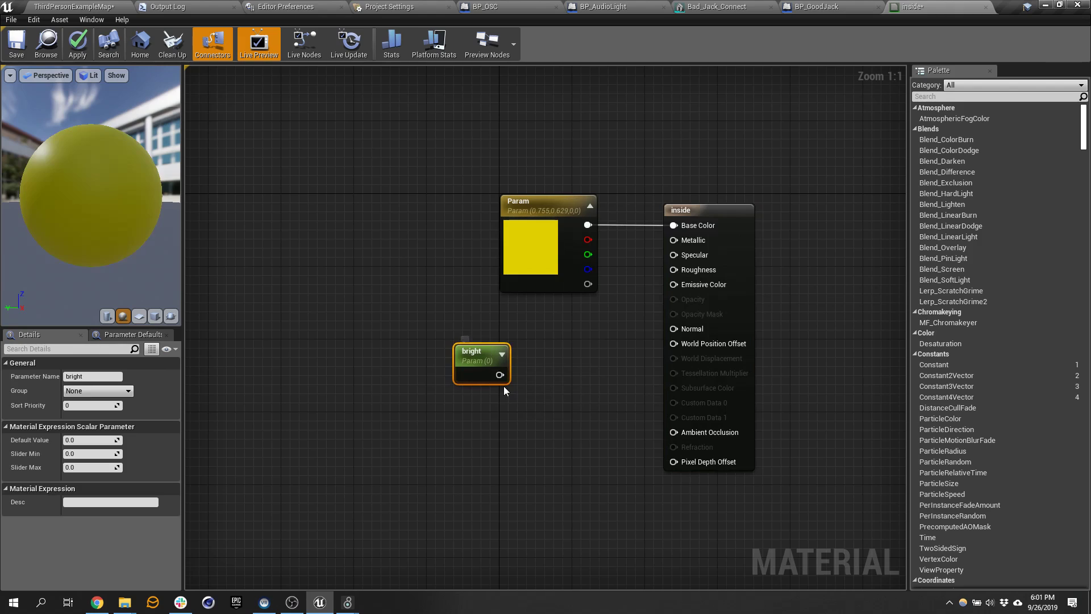
- Add a Multiply node with the Param color in A and bright in B, and connect its output to Emissive Color
left_click_drag(501, 377, 572, 313)
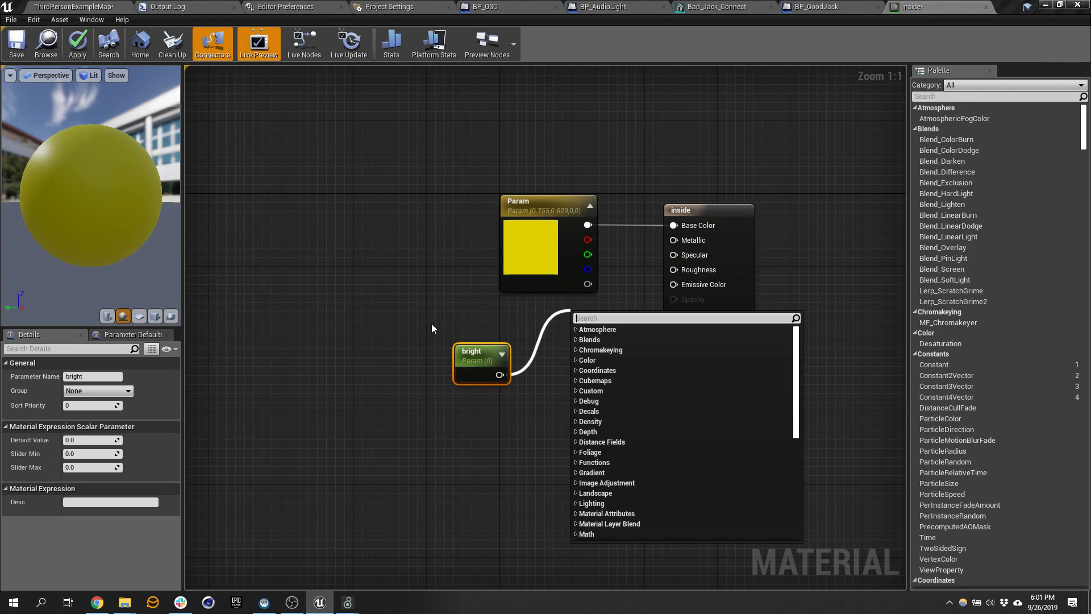
left_click(432, 323)
left_click(555, 309)
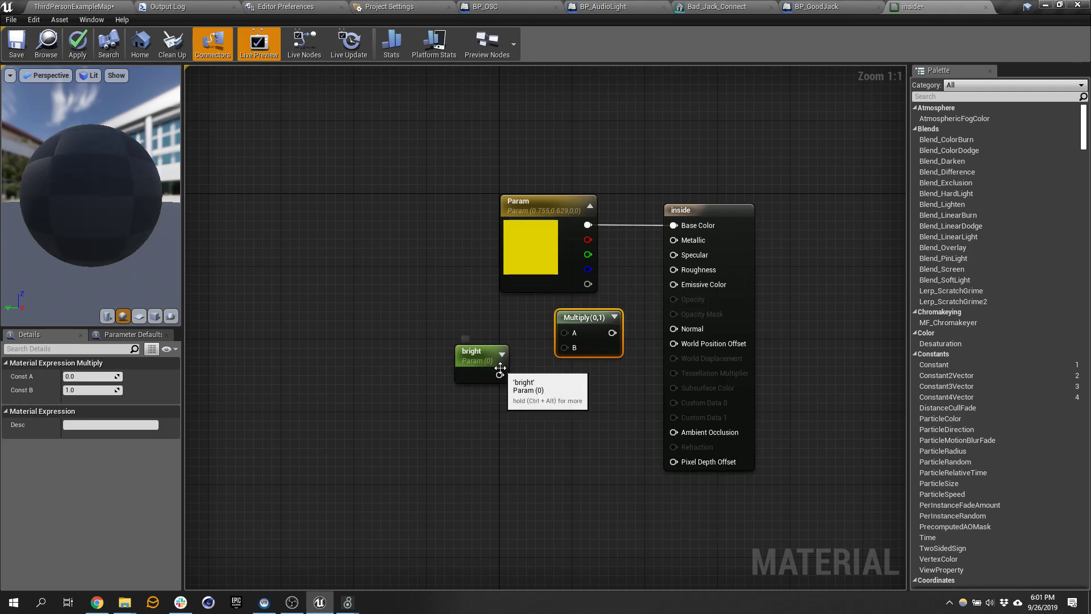
left_click_drag(500, 375, 564, 347)
left_click_drag(588, 226, 681, 284)
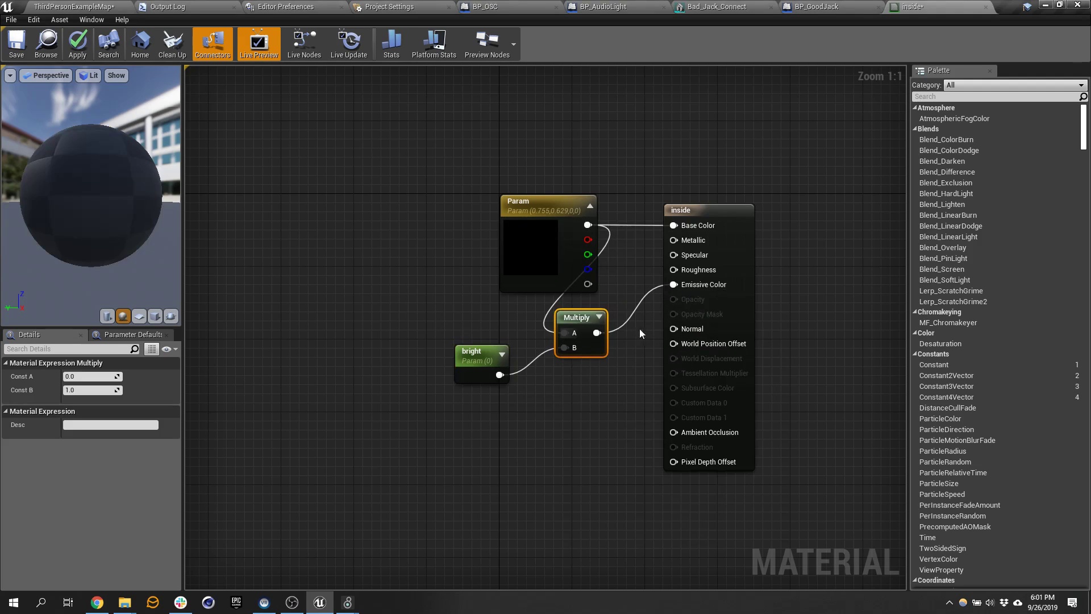
- Set the default value of the bright parameter to 1 and save the inside material
left_click(464, 360)
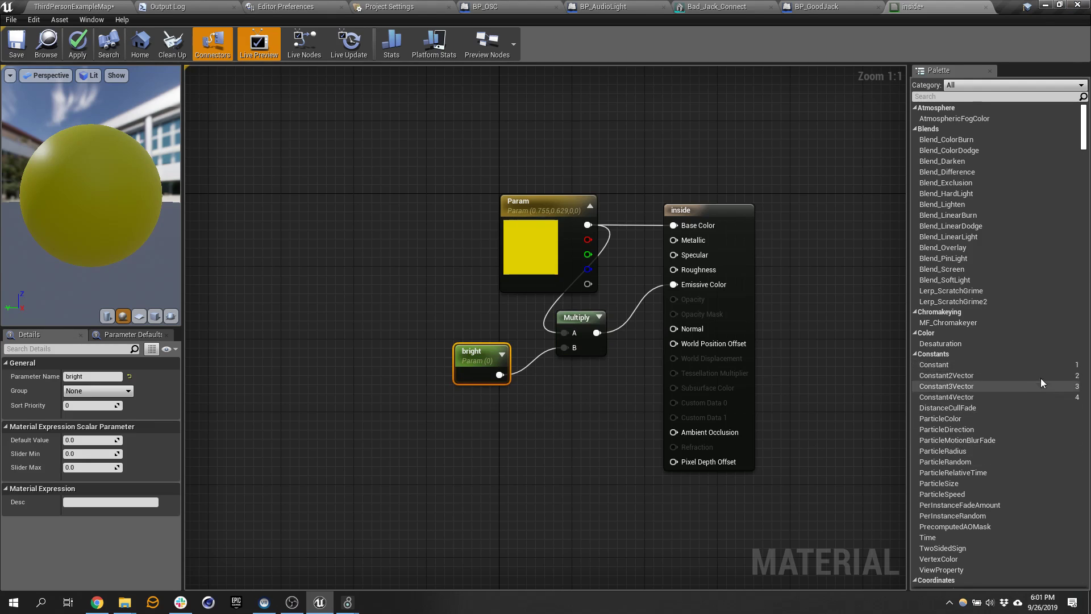
scroll(1041, 380, "down", 12)
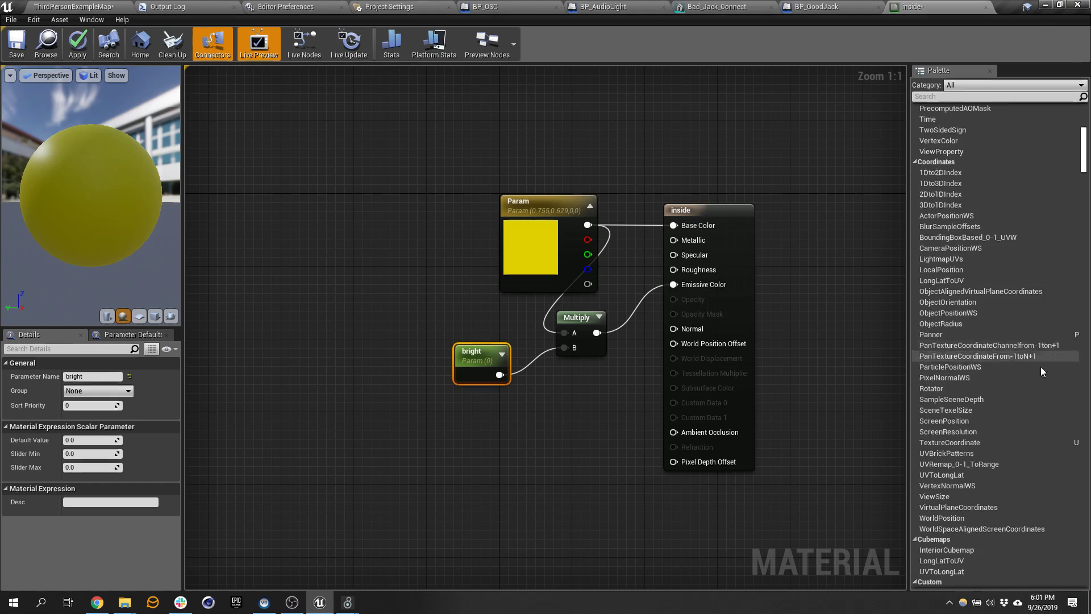
scroll(1041, 366, "down", 10)
scroll(1021, 315, "up", 6)
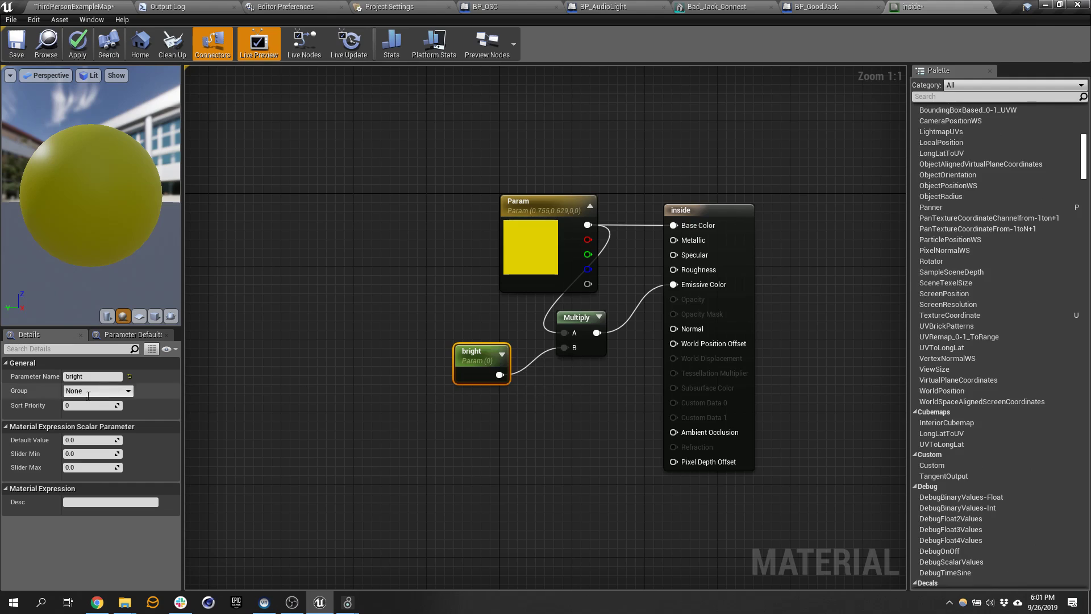
left_click(72, 439)
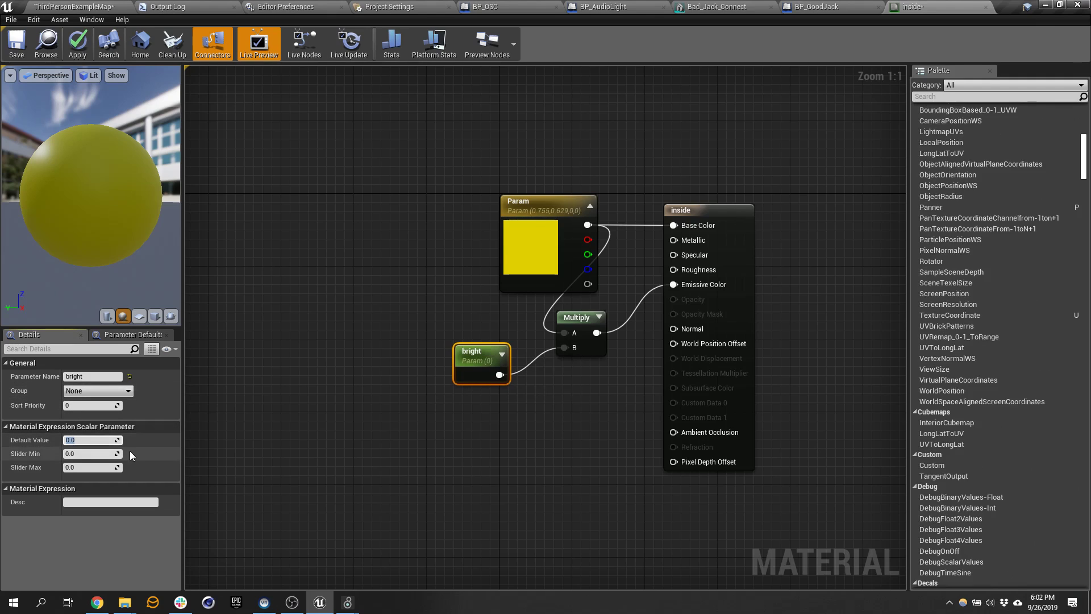
type("1")
key("Tab")
left_click(17, 44)
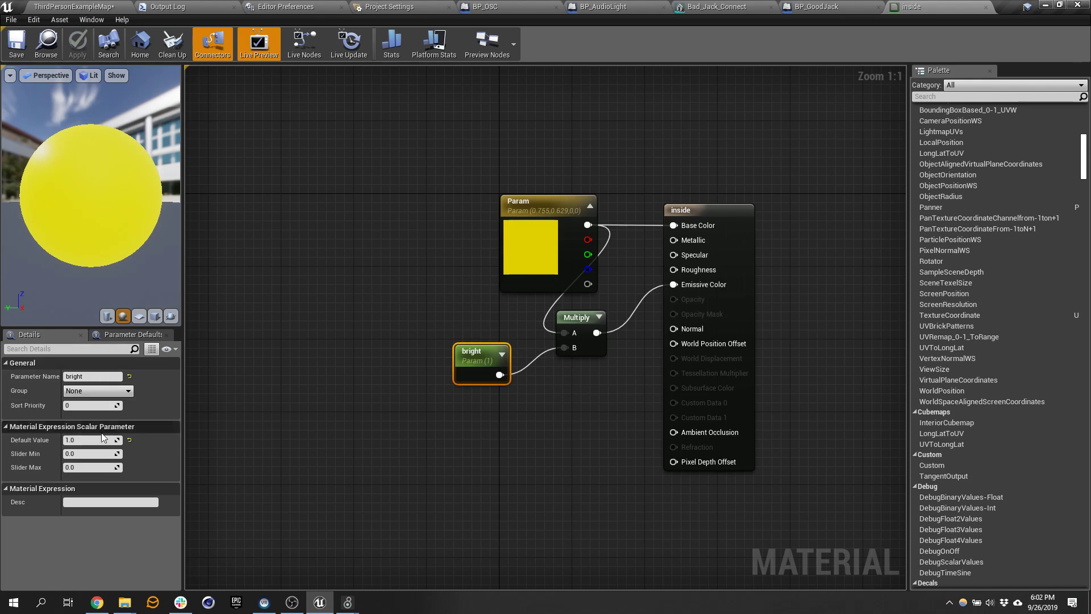
- Try a default value of 2 for bright, restore it to 1 and save the material
left_click(83, 441)
key("Tab")
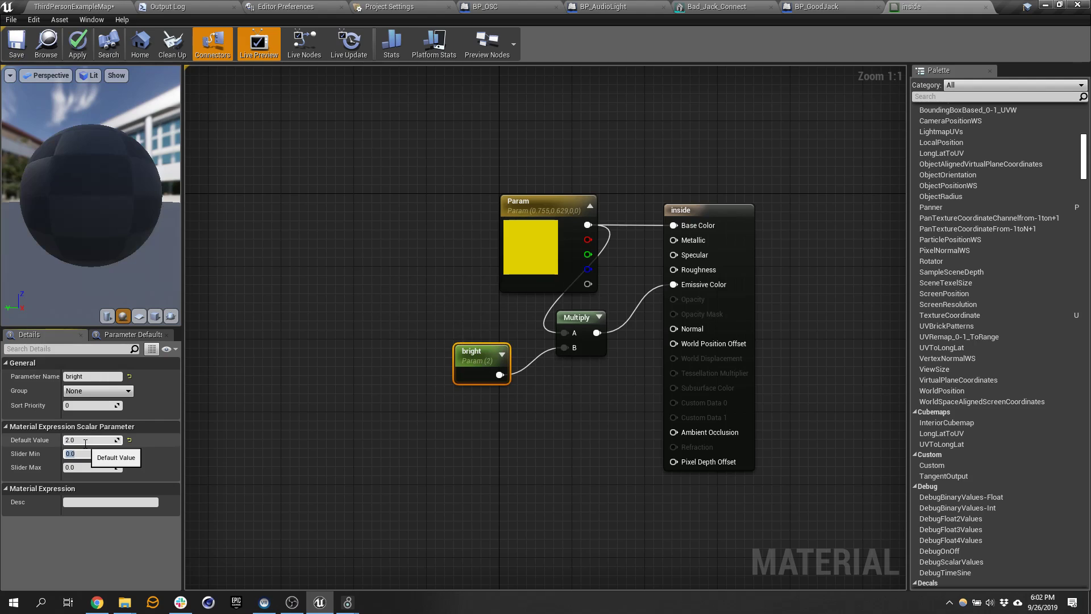
left_click(80, 441)
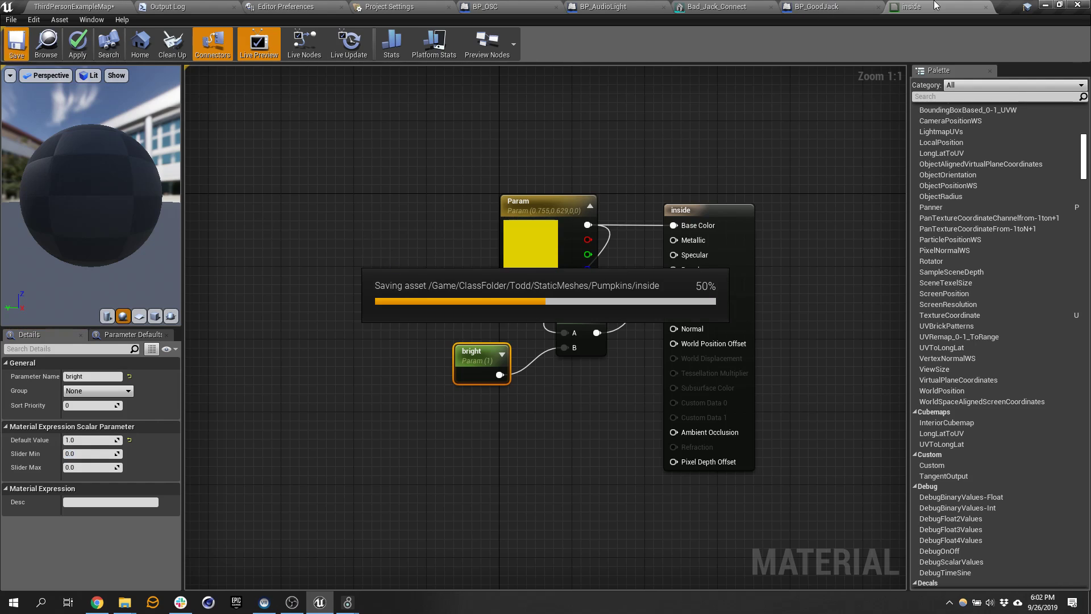
- Create a material instance named inside_Inst from the inside material in the Pumpkins folder
left_click(70, 5)
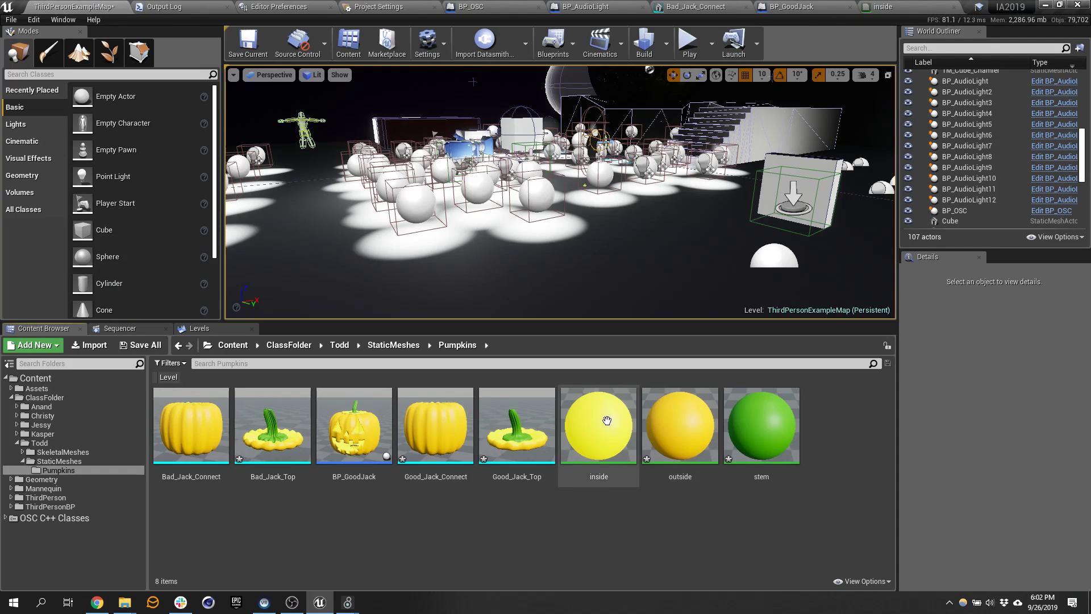
left_click(592, 408)
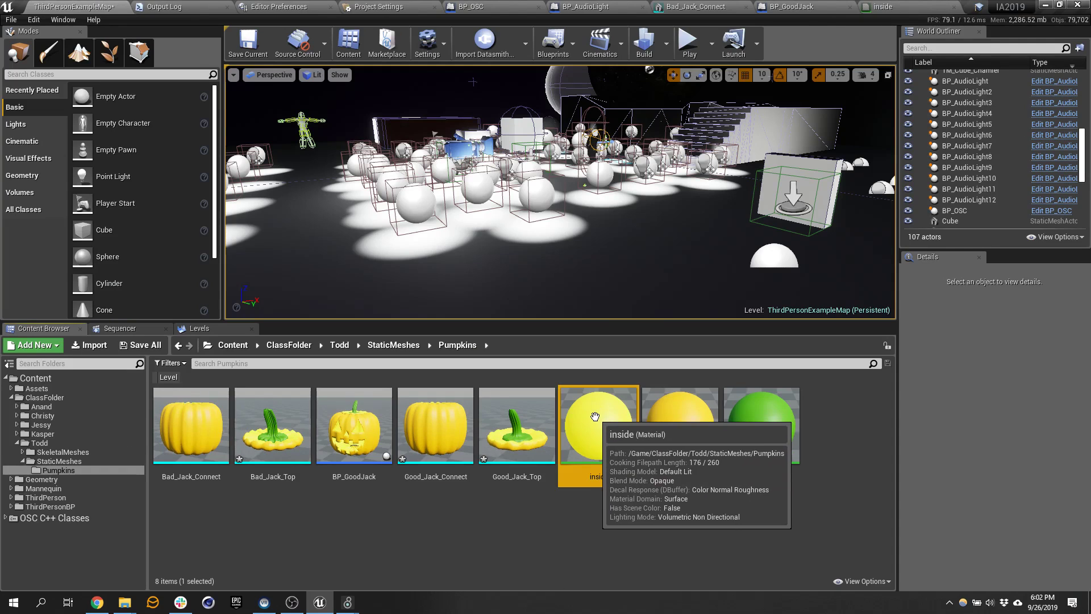
right_click(591, 408)
left_click(625, 155)
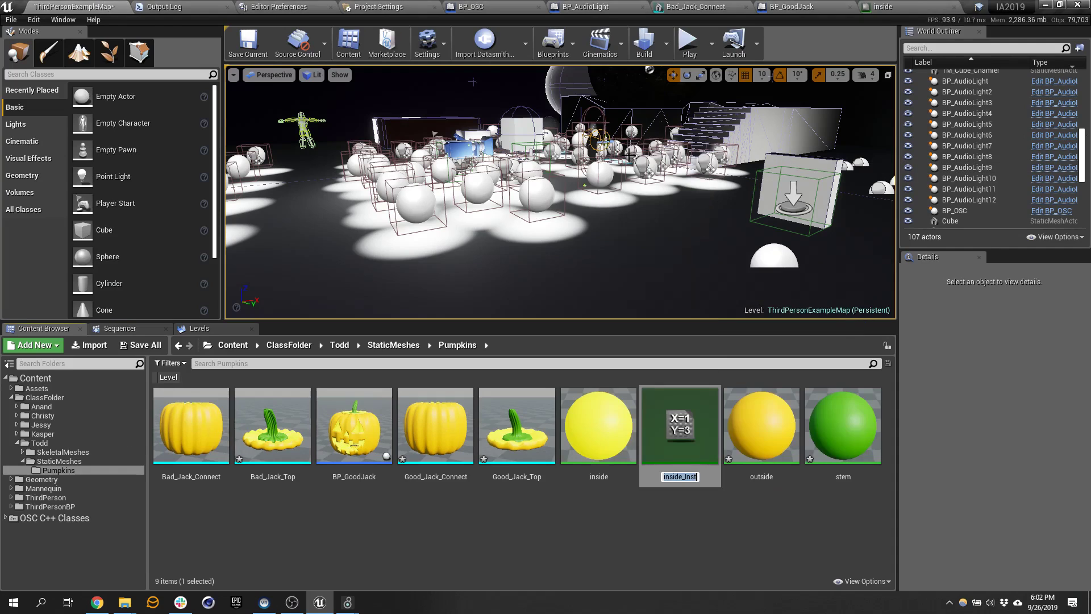
key("Return")
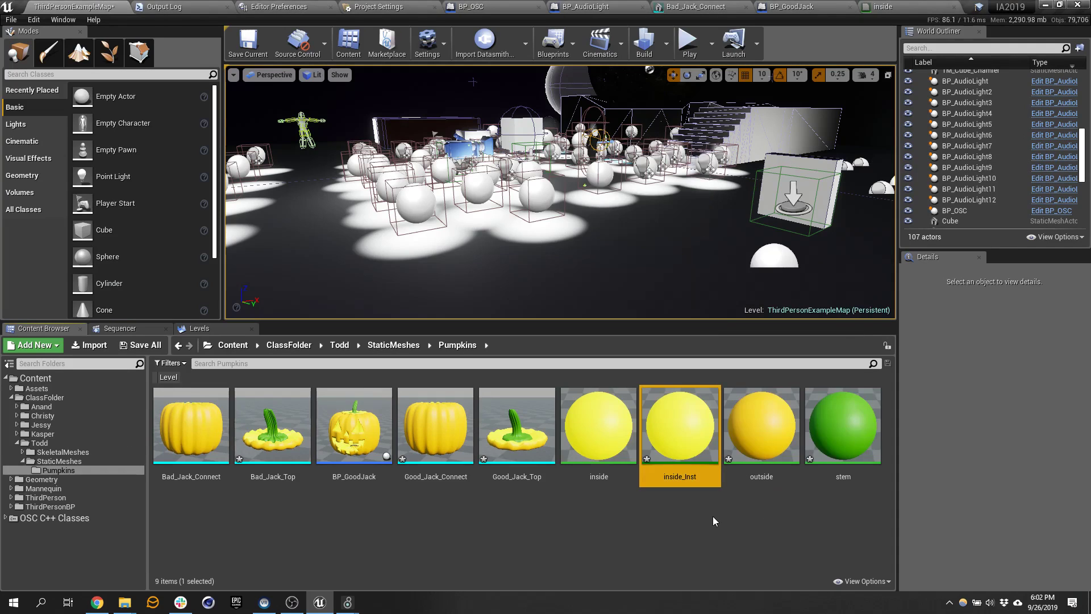
- Assign inside_Inst to material Element 0 of the Good_Jack_Connect component in BP_GoodJack
left_click(904, 7)
left_click(59, 6)
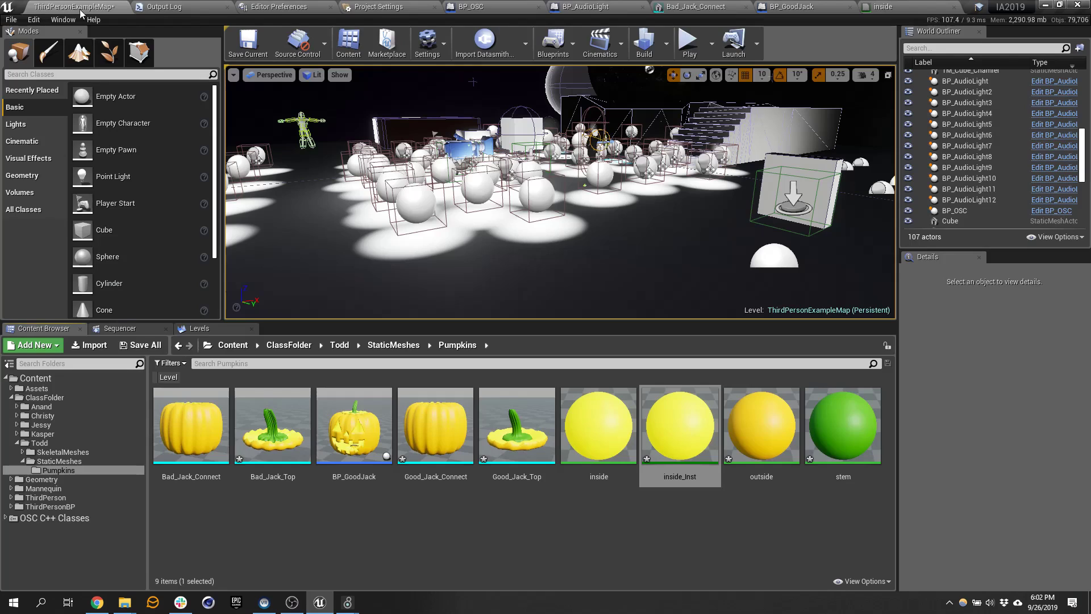
left_click(772, 7)
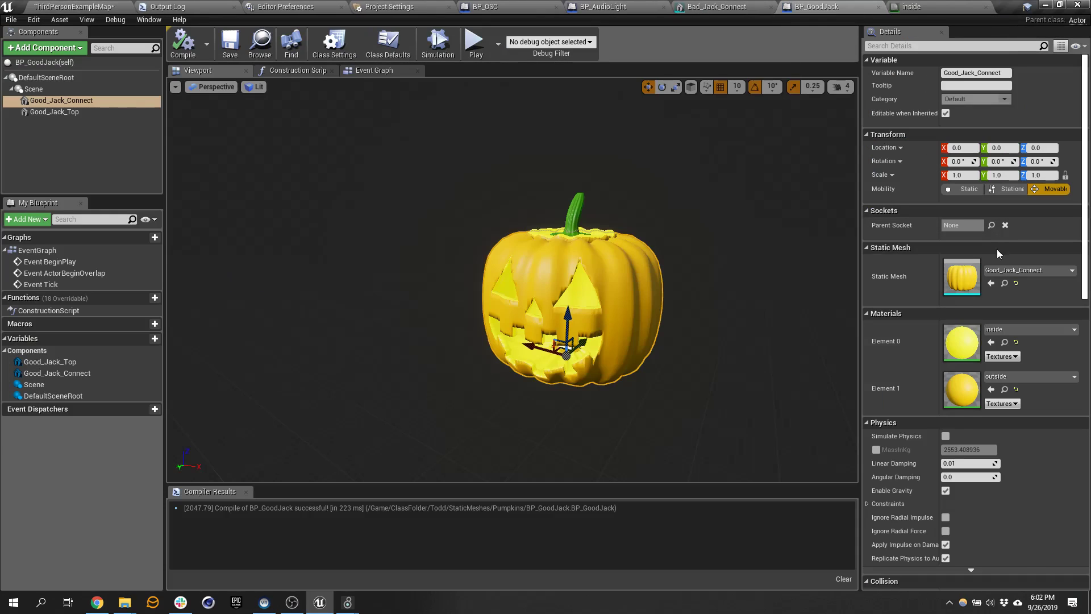
left_click(989, 343)
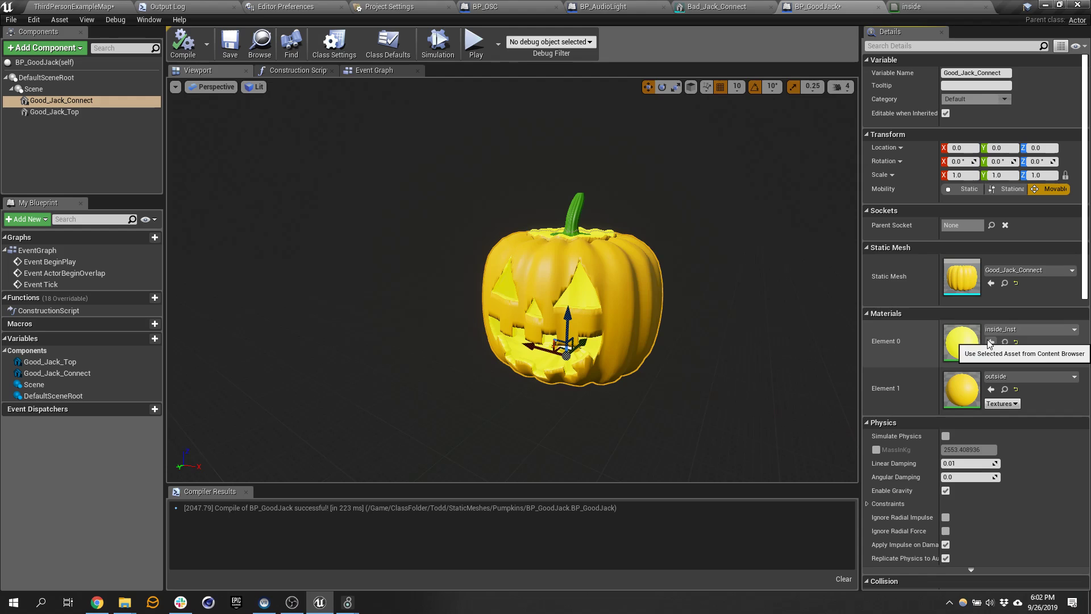
- Place BP_GoodJack in the level and face its carved side in the viewport
left_click(89, 5)
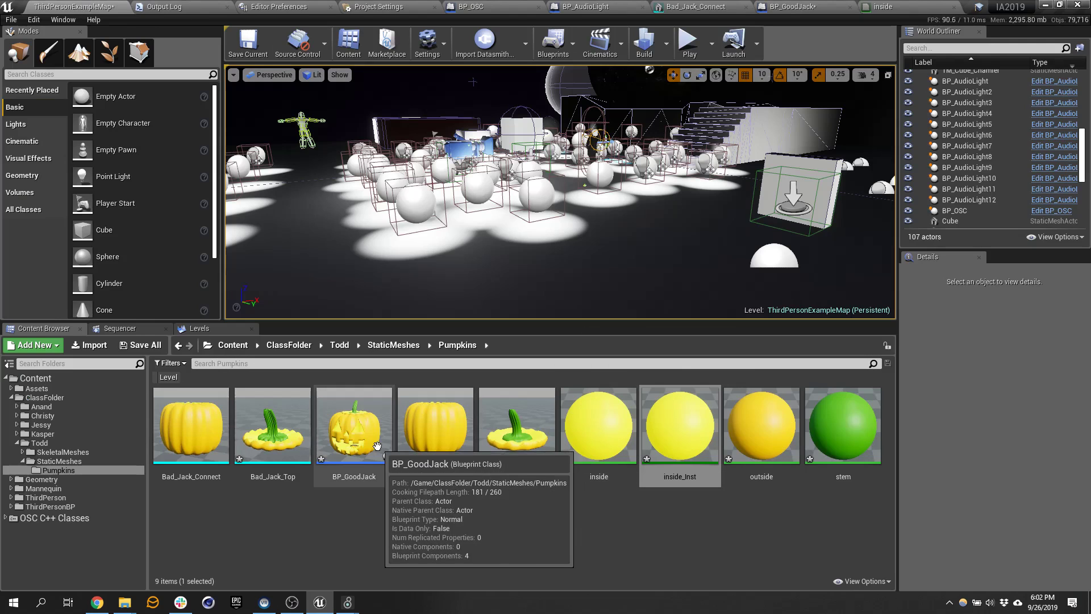
left_click_drag(355, 437, 518, 251)
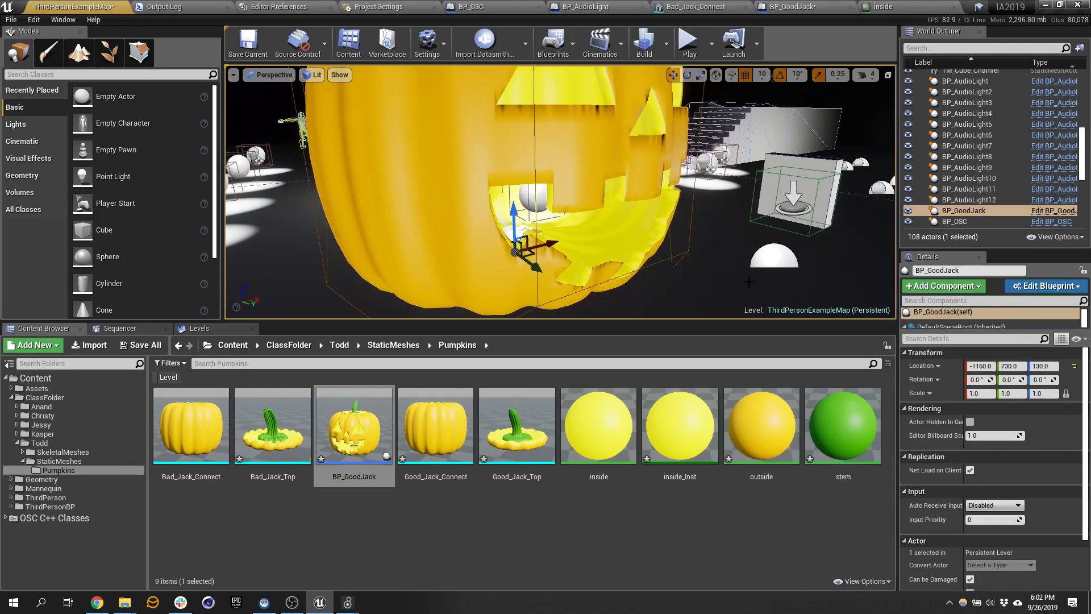
key("d")
right_click_drag(518, 251, 437, 247)
key("a")
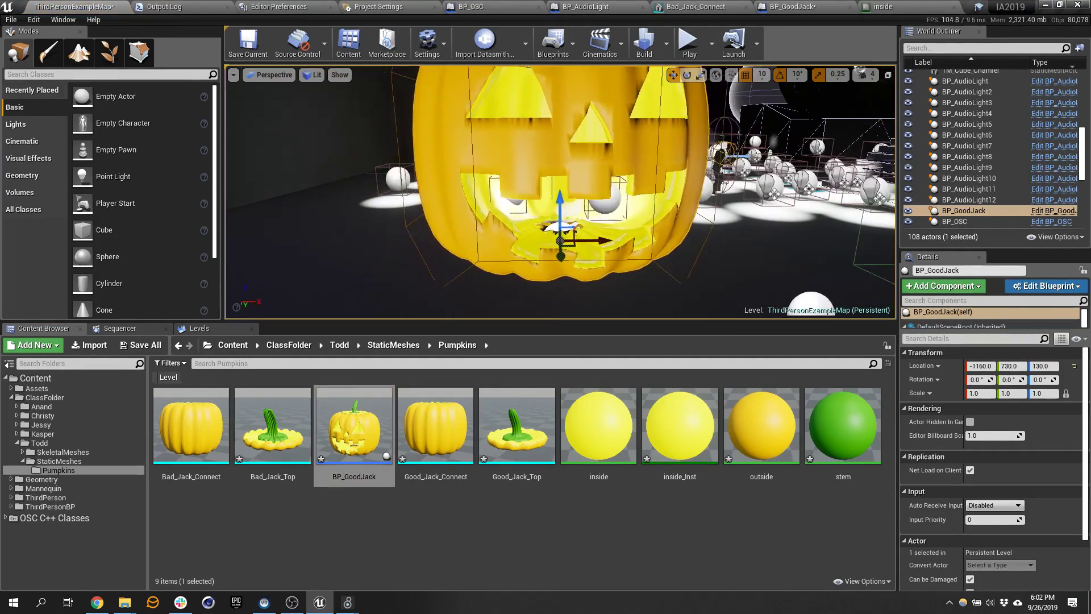
- Open inside_Inst, override its bright parameter with about 0.99, and move its window fully on screen
double_click(695, 443)
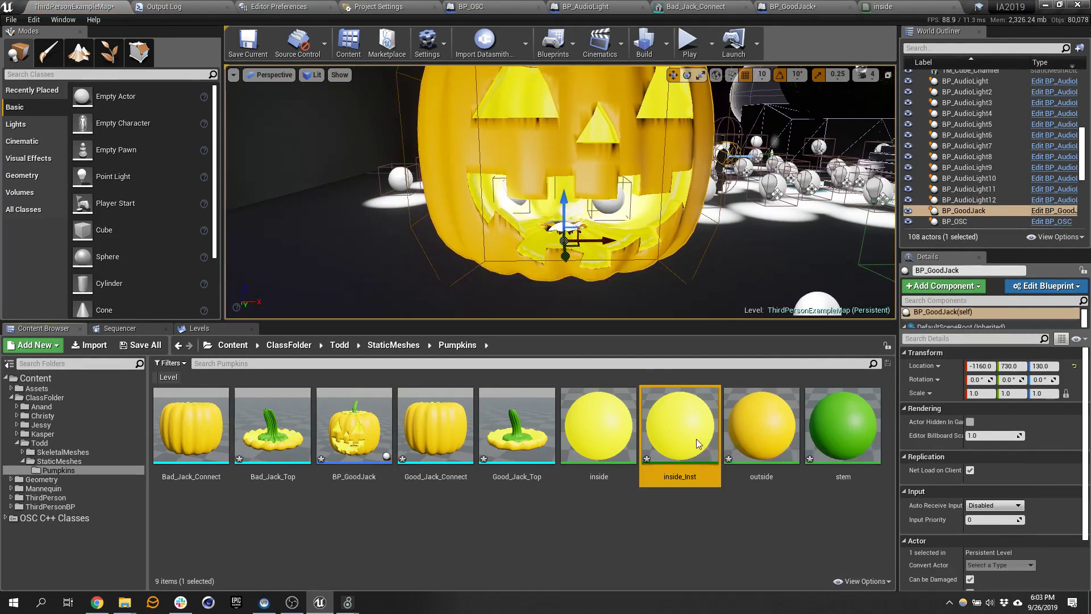
left_click_drag(964, 15, 889, 123)
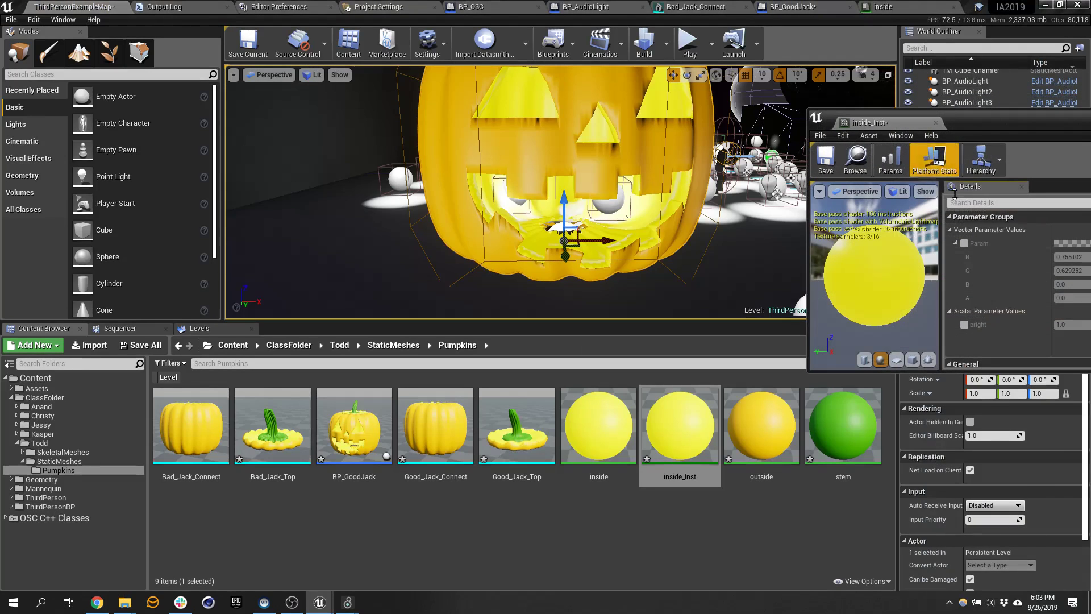
left_click(965, 326)
left_click_drag(1013, 123, 964, 127)
mouse_move(1014, 330)
left_mouse_down()
mouse_move(1068, 330)
mouse_move(1005, 331)
left_mouse_up()
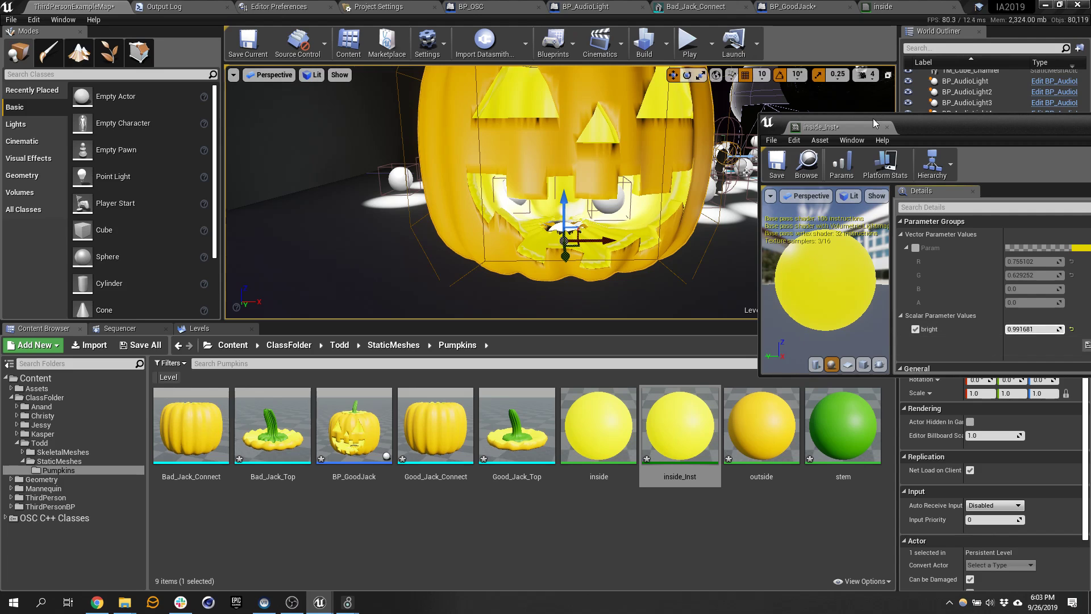
left_click_drag(823, 128, 296, 204)
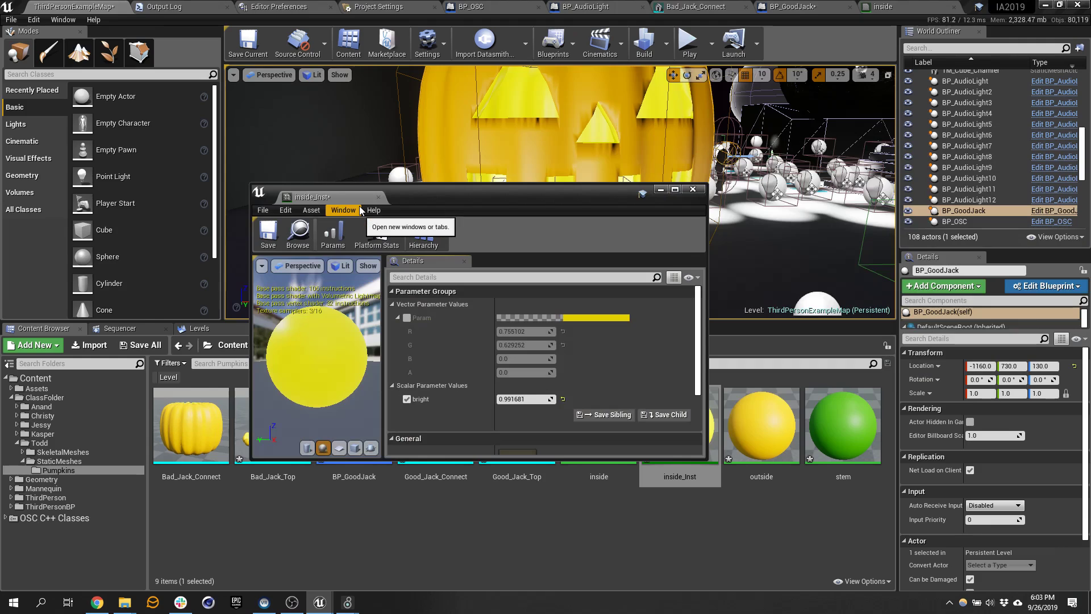
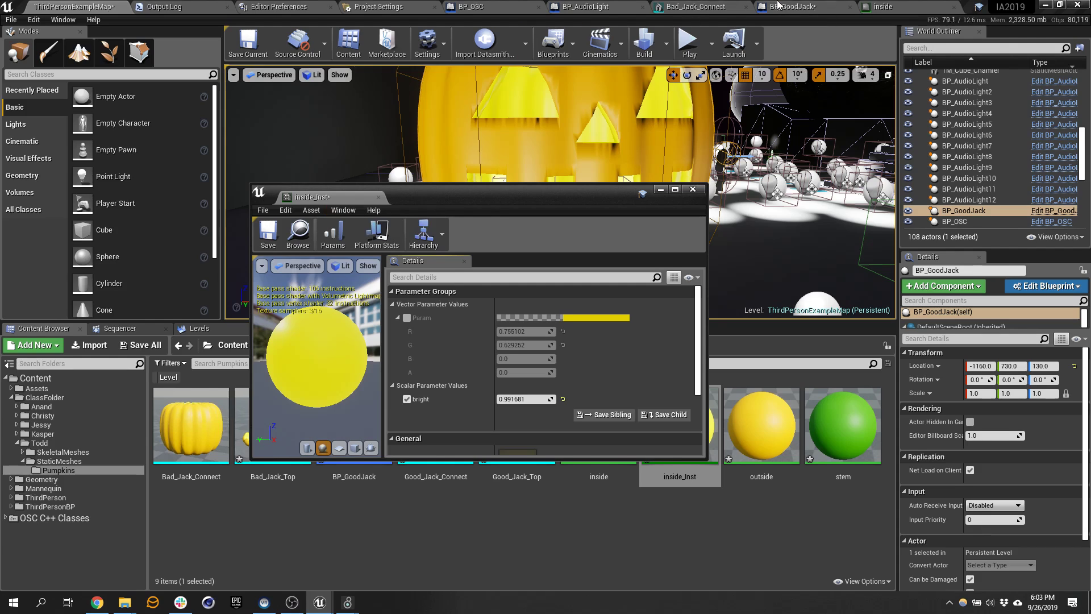
- Select the Scene component in BP_GoodJack and float its editor in an enlarged window with inside_Inst over the level
left_click(796, 7)
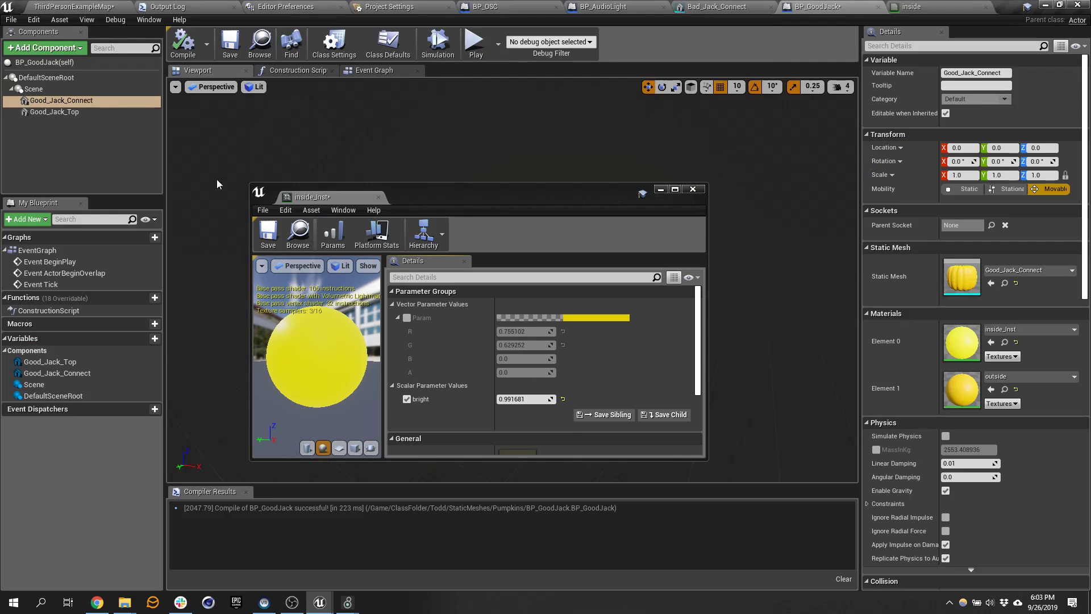
left_click(34, 89)
left_click(509, 202)
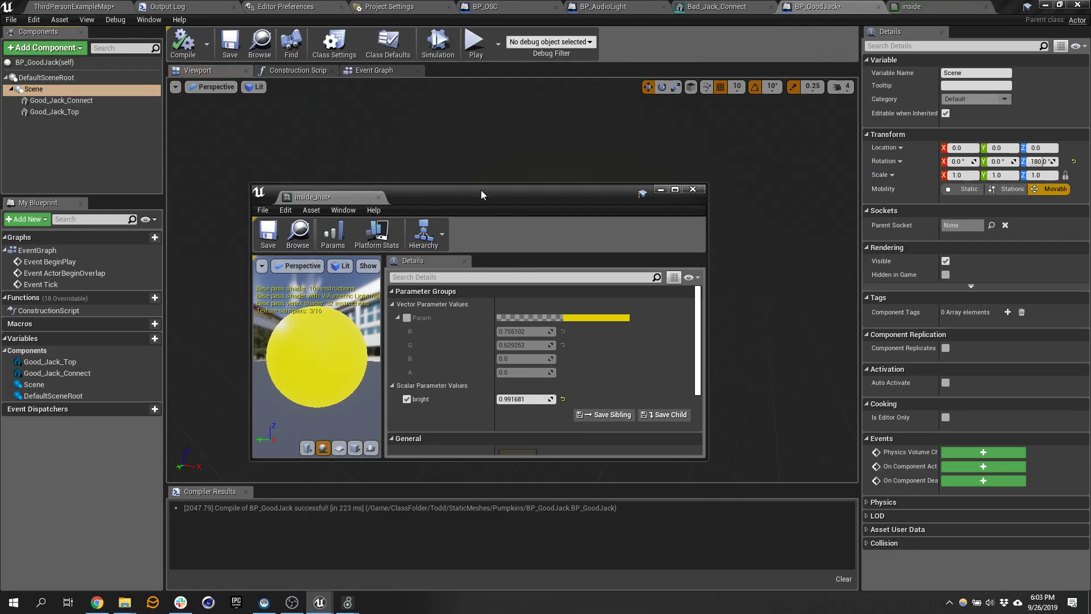
left_click_drag(481, 194, 709, 245)
left_click_drag(811, 27, 585, 254)
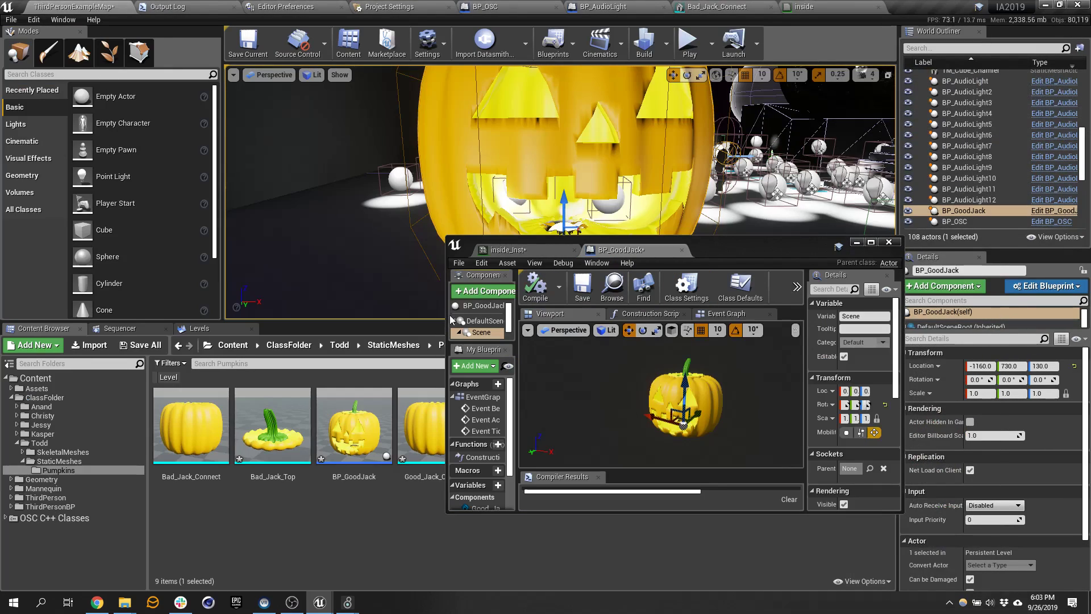
left_click_drag(446, 307, 175, 311)
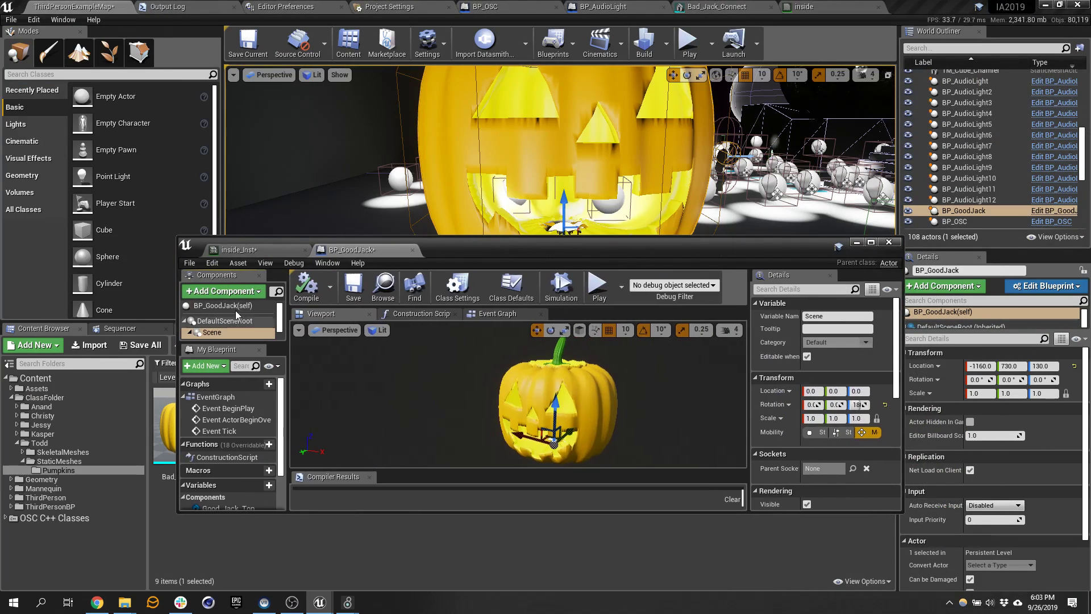
left_click_drag(315, 233, 315, 148)
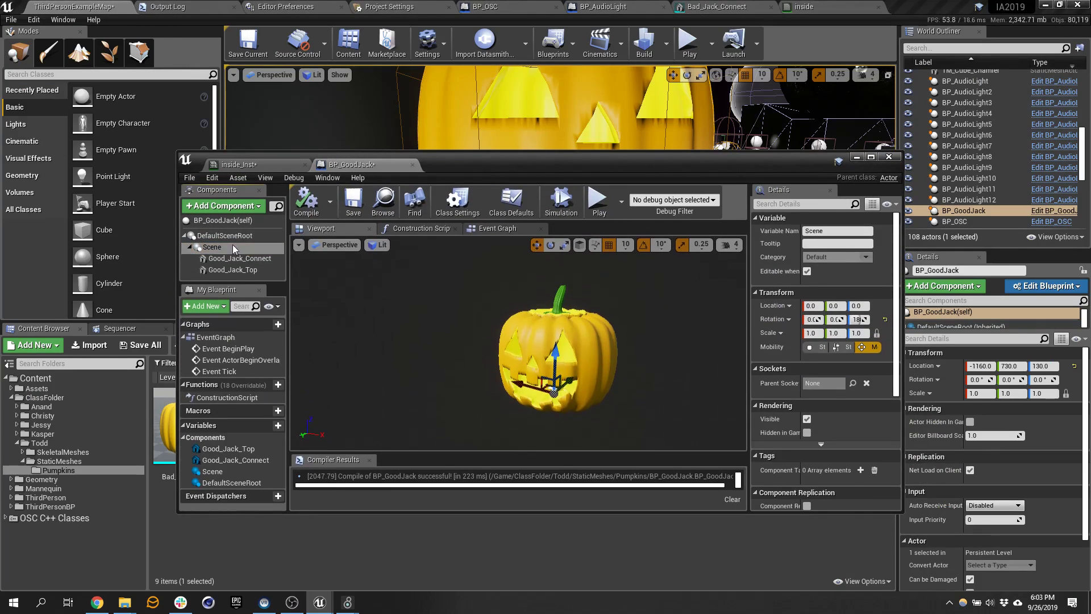
- Scale the Scene component uniformly to 0.2 and check the pumpkin's size among the lights in the level
left_click(812, 333)
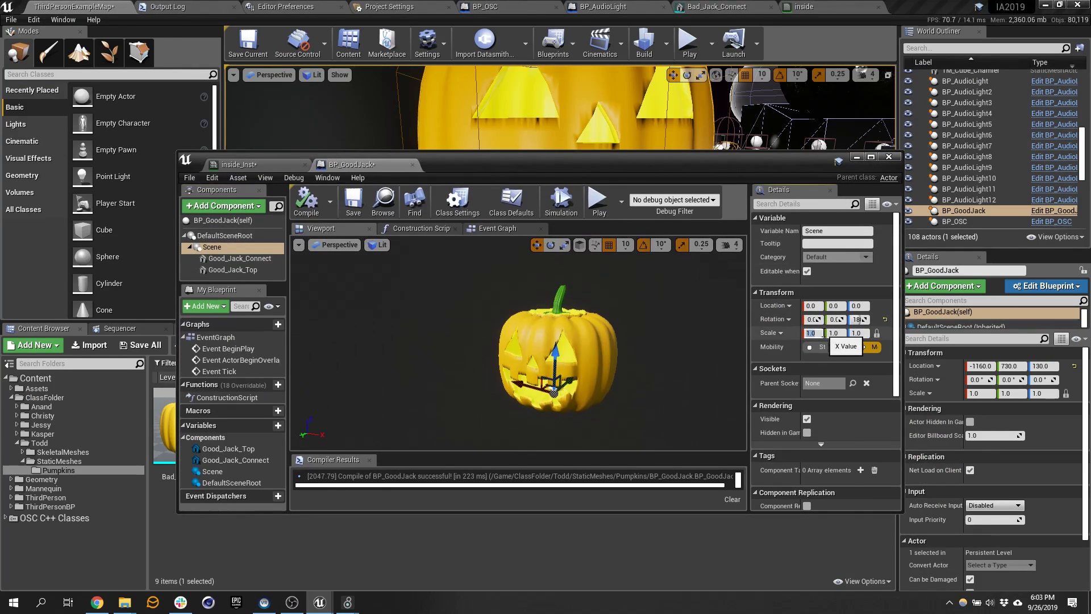
type("0.2")
key("Tab")
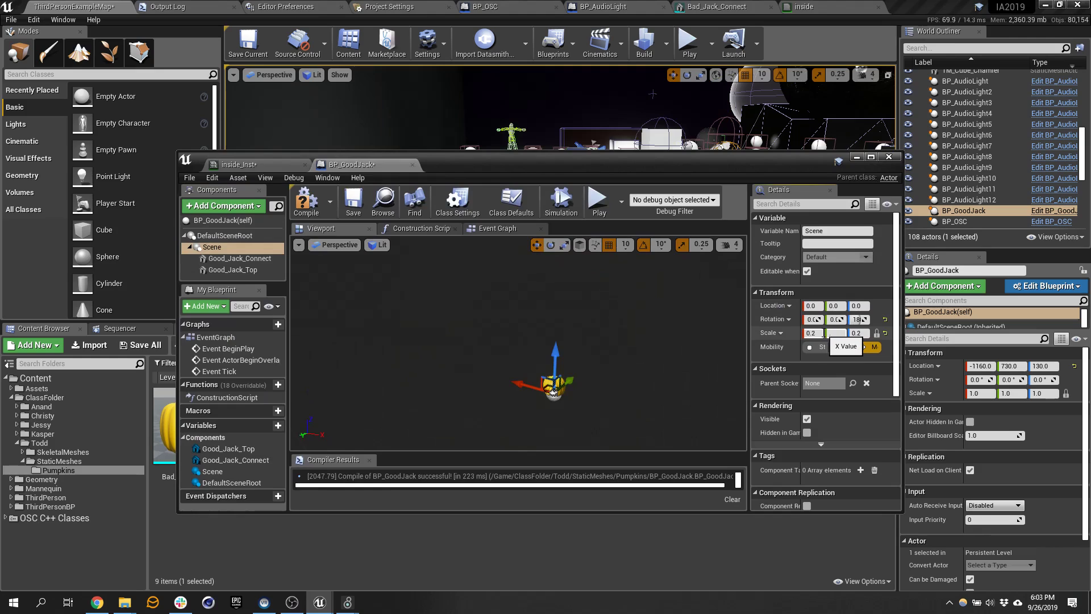
key("Tab")
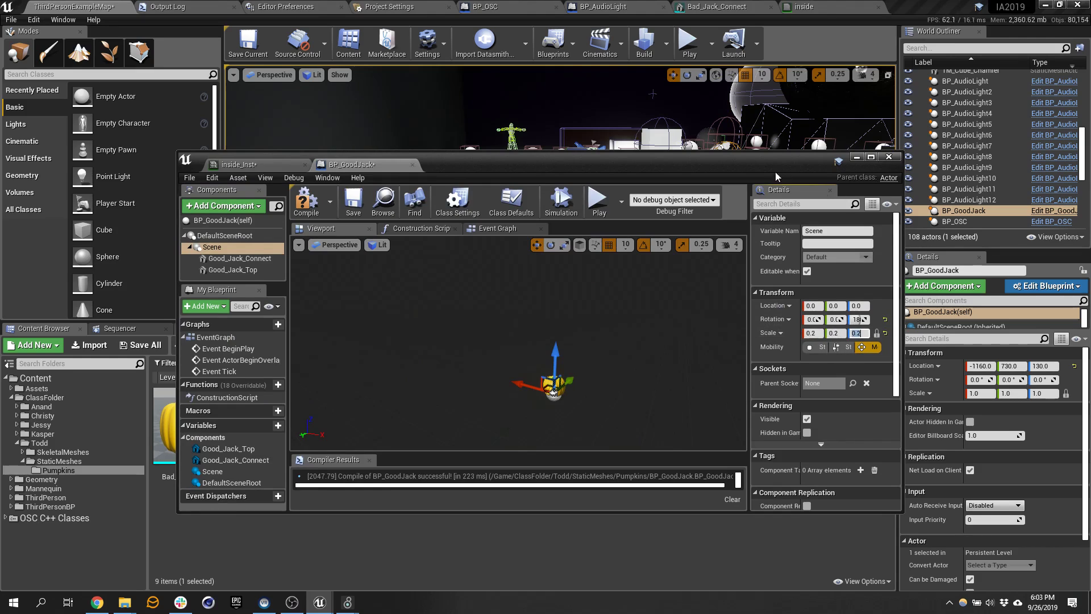
left_click_drag(774, 174, 832, 393)
key("f")
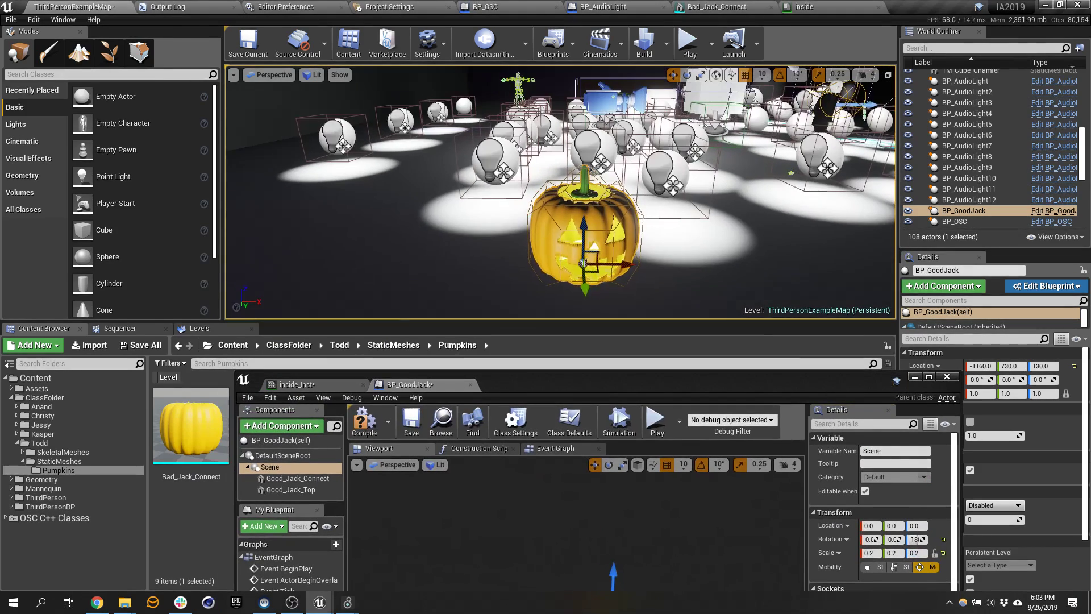
mouse_move(570, 179)
right_mouse_down()
mouse_move(572, 207)
mouse_move(574, 168)
right_mouse_up()
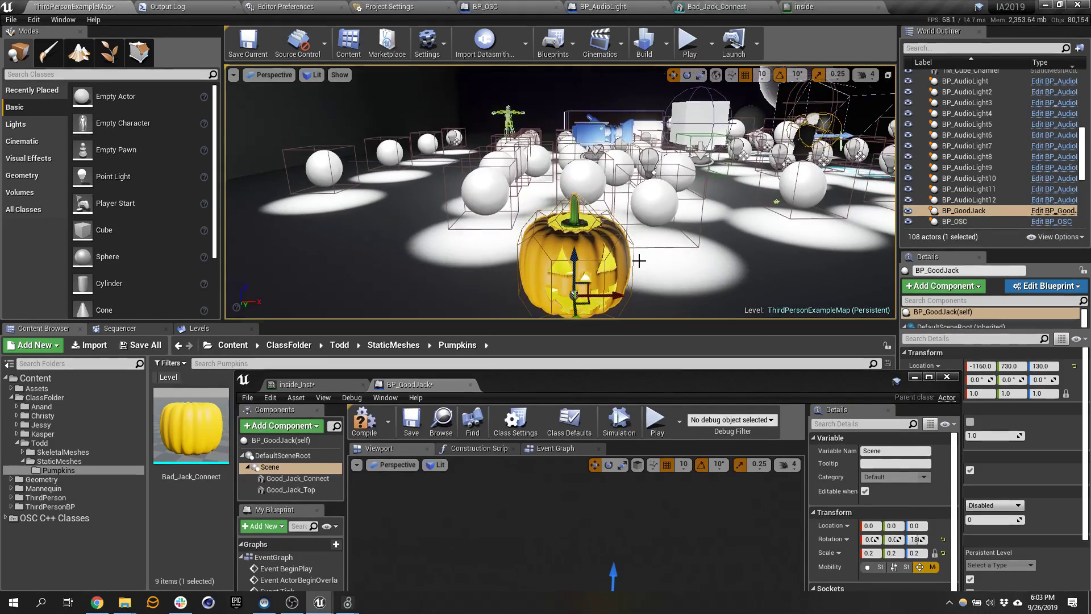
- Face the carved pumpkin in the Blueprint preview, and compile and save BP_GoodJack
left_click_drag(656, 387, 662, 168)
scroll(653, 406, "up", 6)
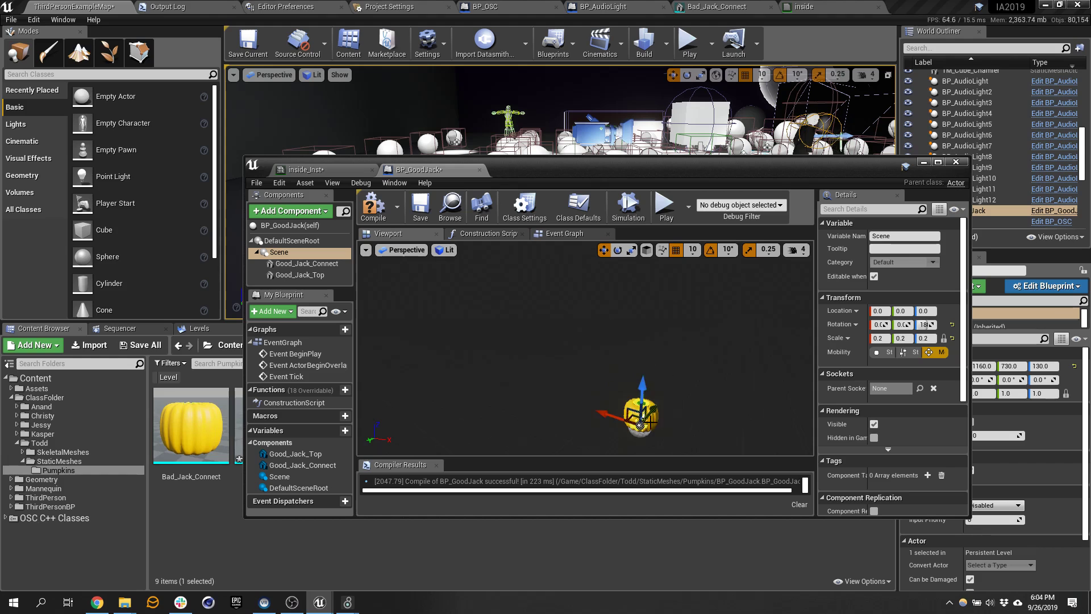
right_click_drag(651, 388, 671, 437)
scroll(676, 385, "up", 3)
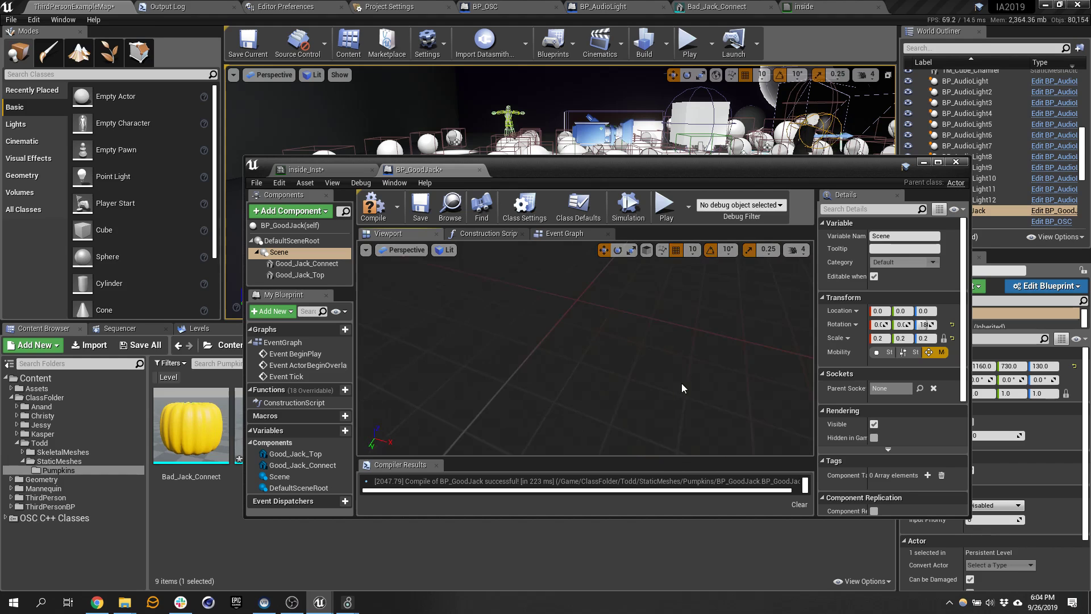
right_click_drag(628, 365, 639, 398)
left_click(373, 206)
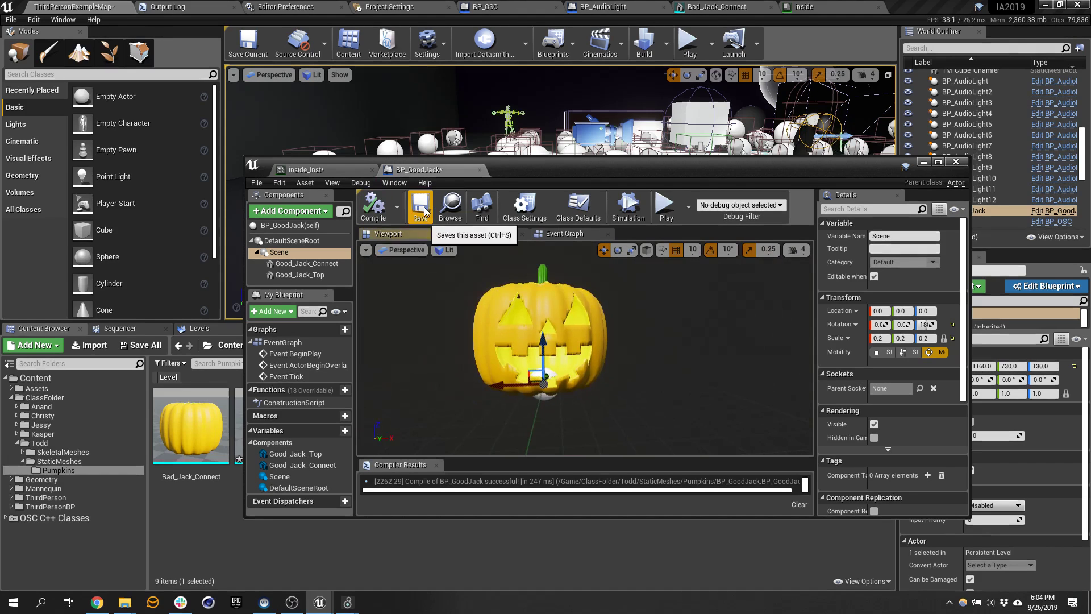
left_click(419, 207)
- Dock BP_GoodJack and inside_Inst in the main window and close Editor Preferences, Project Settings, Output Log, BP_AudioLight and Bad_Jack_Connect
left_click_drag(503, 180, 946, 4)
left_click_drag(523, 150, 973, 5)
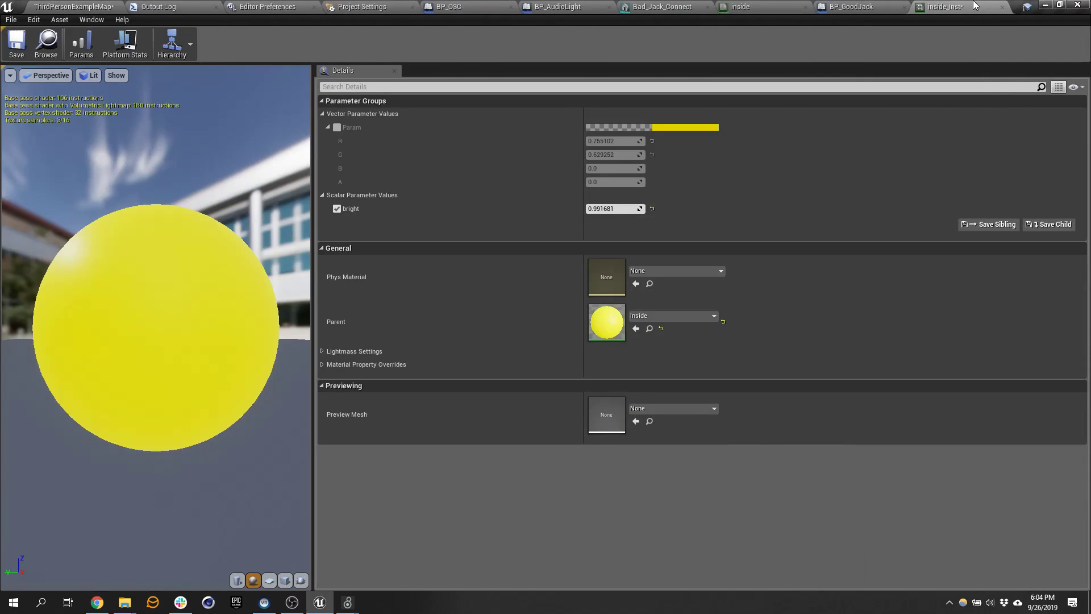
left_click(317, 7)
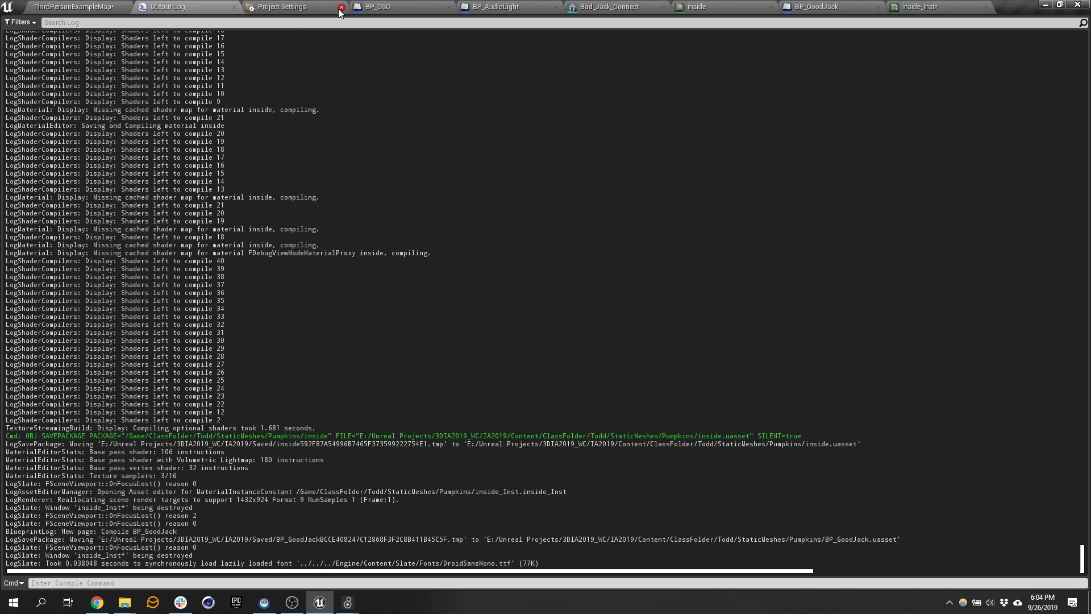
left_click(341, 7)
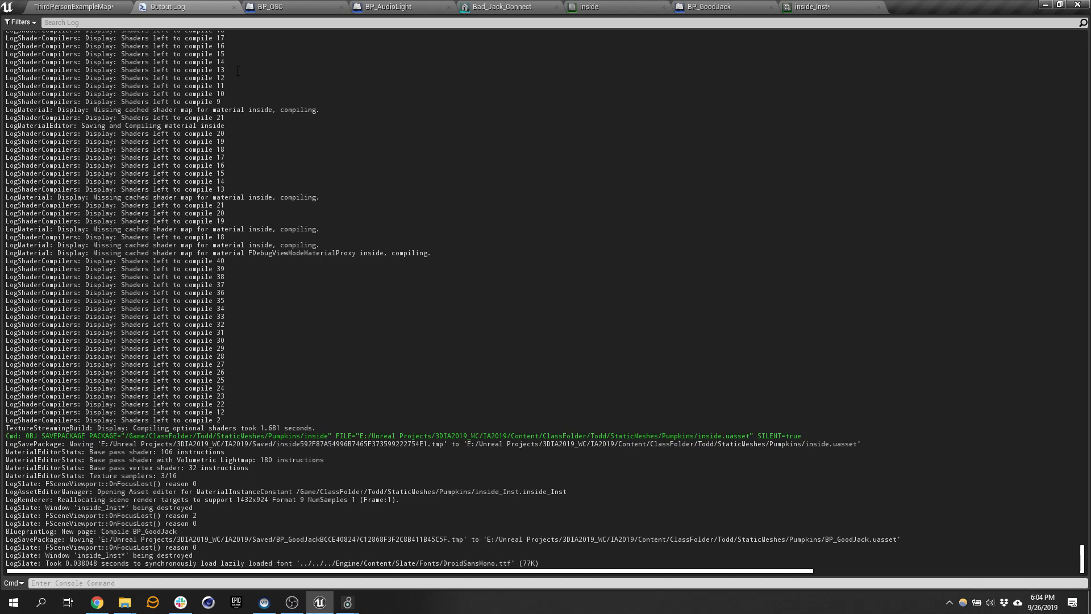
left_click(234, 7)
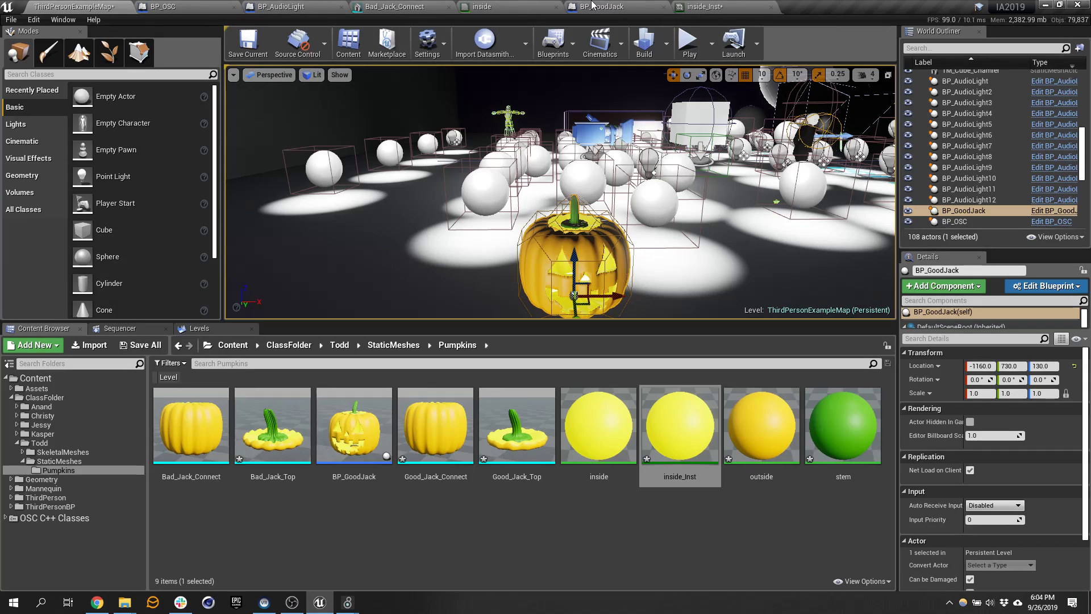
left_click(341, 7)
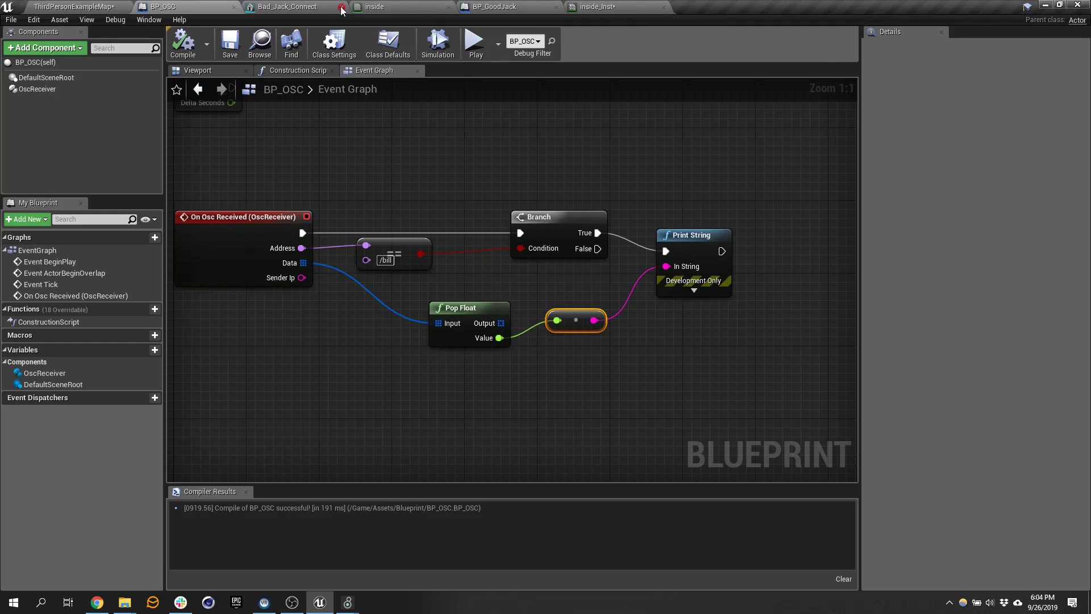
left_click(341, 6)
- Add an Osc Receiver component to BP_GoodJack
left_click(417, 6)
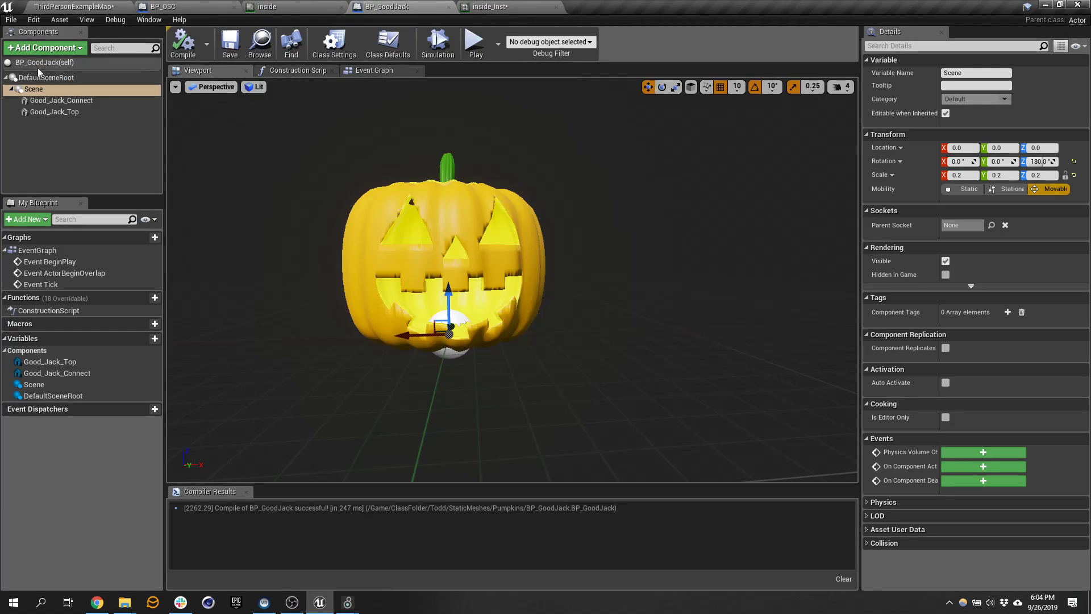
left_click(50, 47)
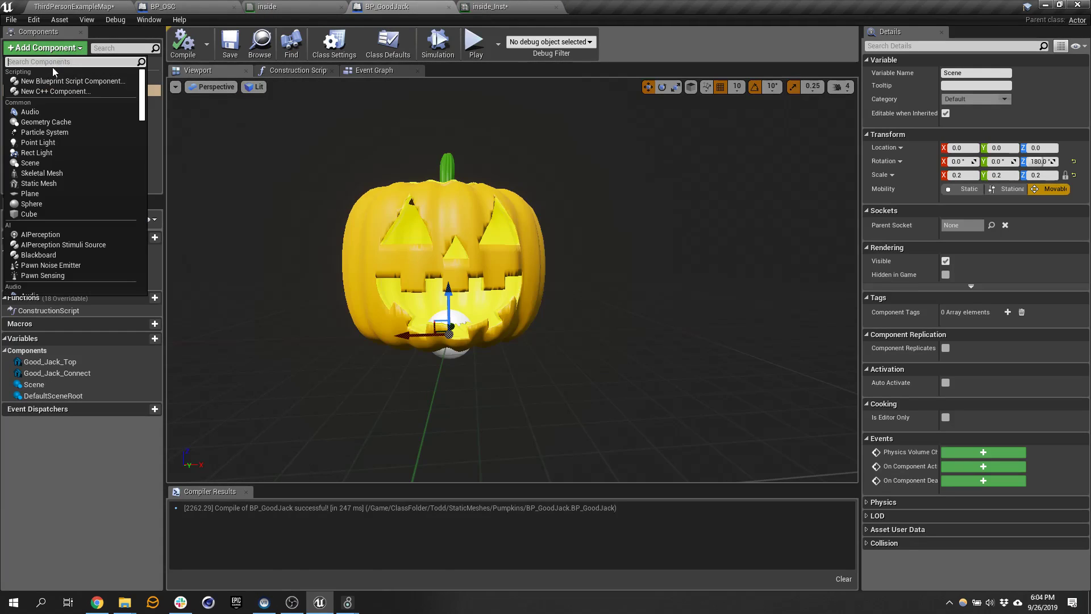
type("osc")
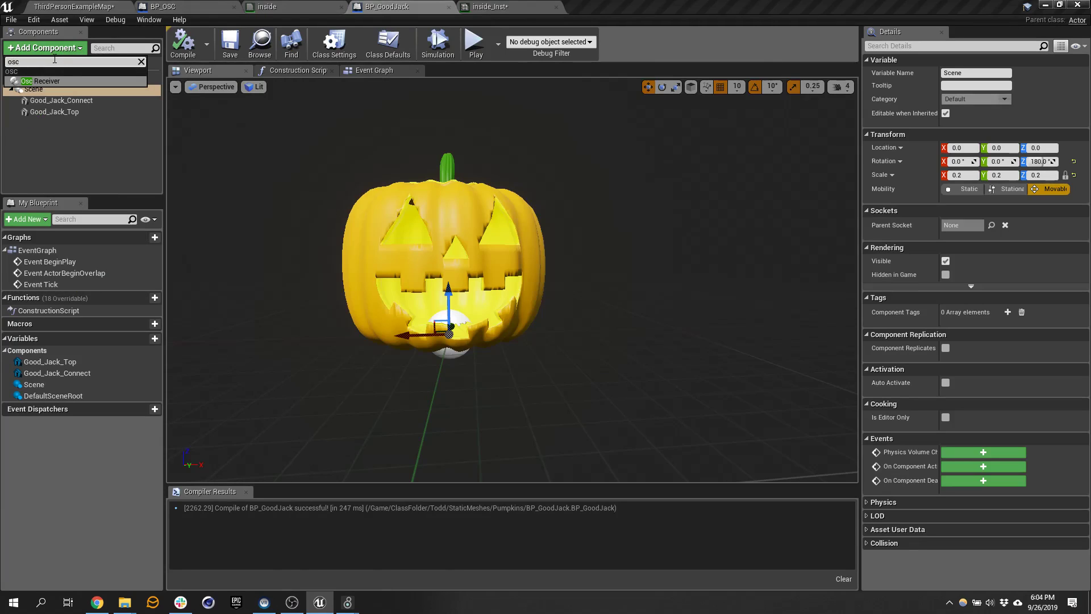
left_click(90, 81)
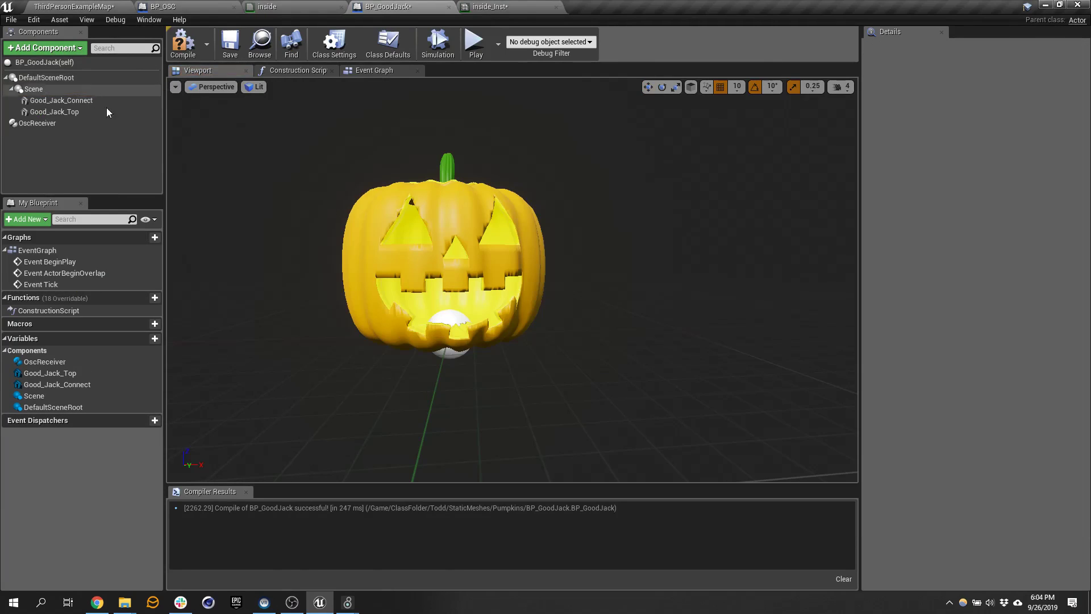
- Add the OnOscReceived event for the OscReceiver component to BP_GoodJack's Event Graph and compile the Blueprint
left_click(60, 112)
right_click(53, 124)
mouse_move(91, 141)
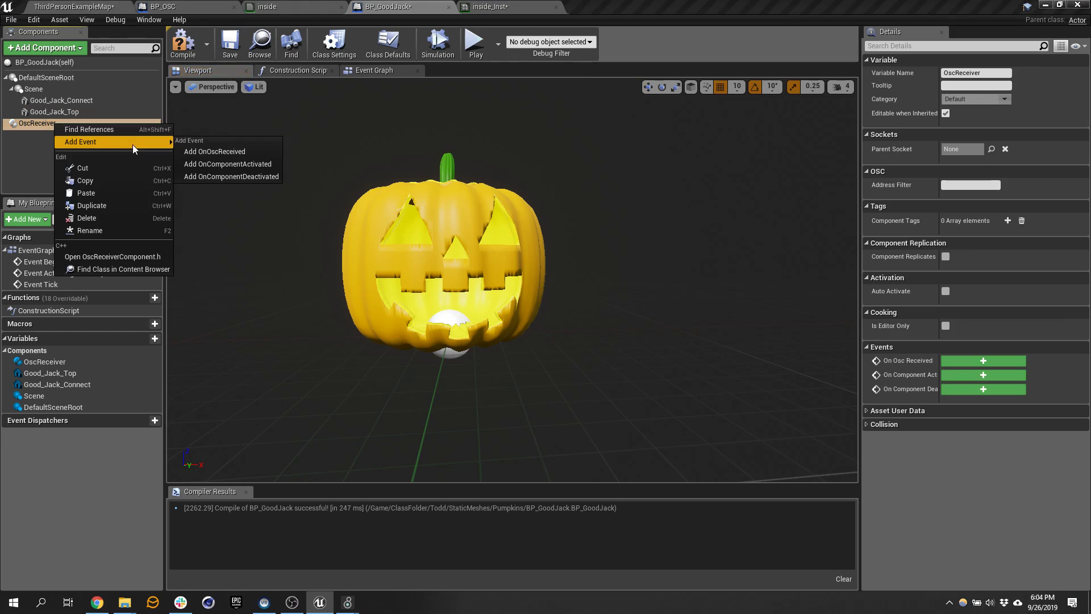
left_click(234, 153)
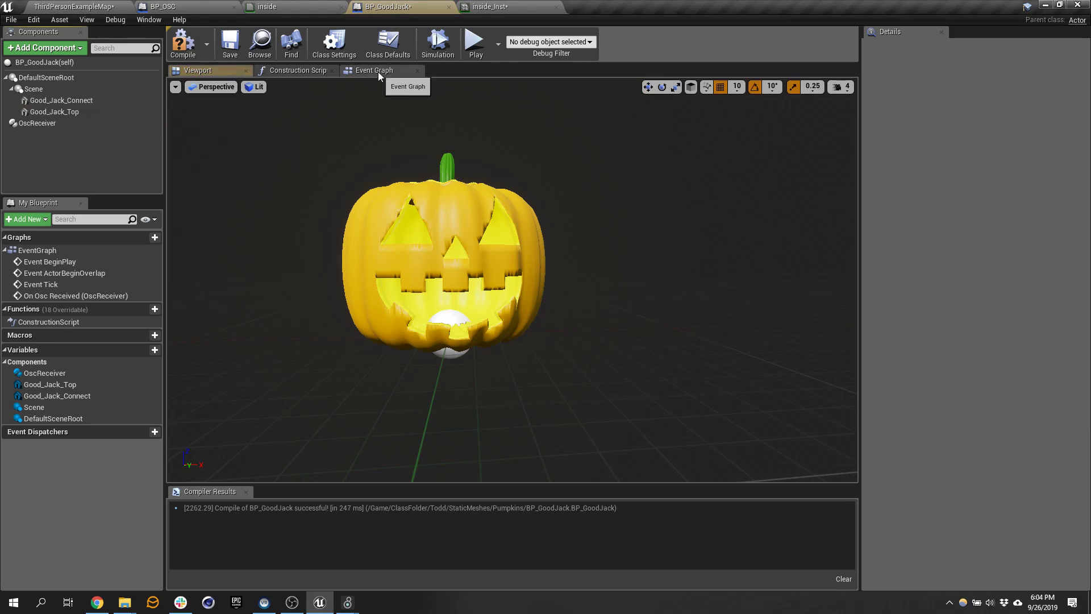
right_click_drag(608, 269, 574, 258)
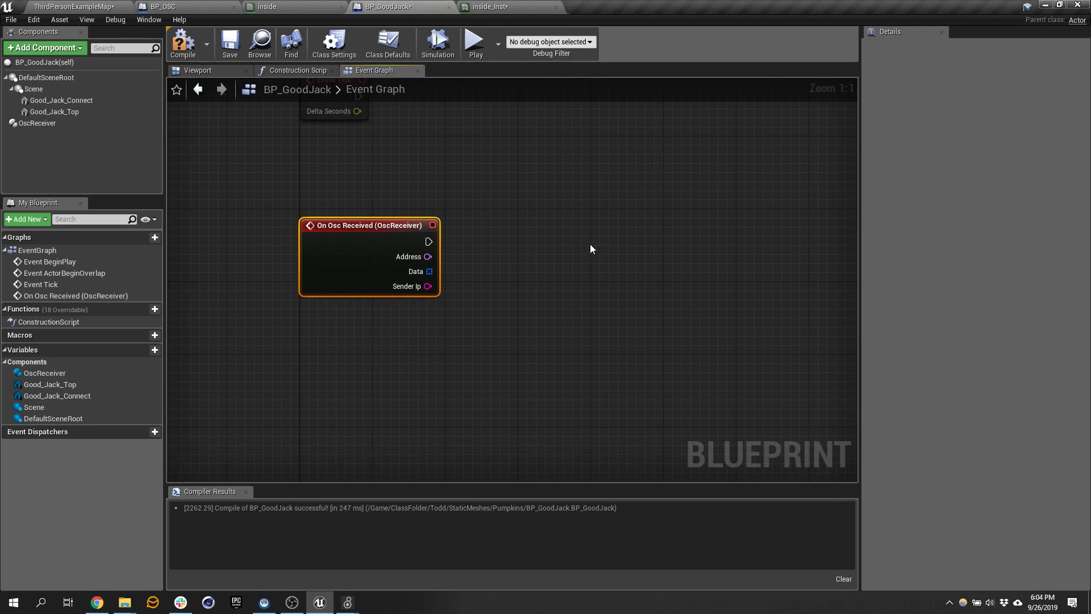
double_click(557, 5)
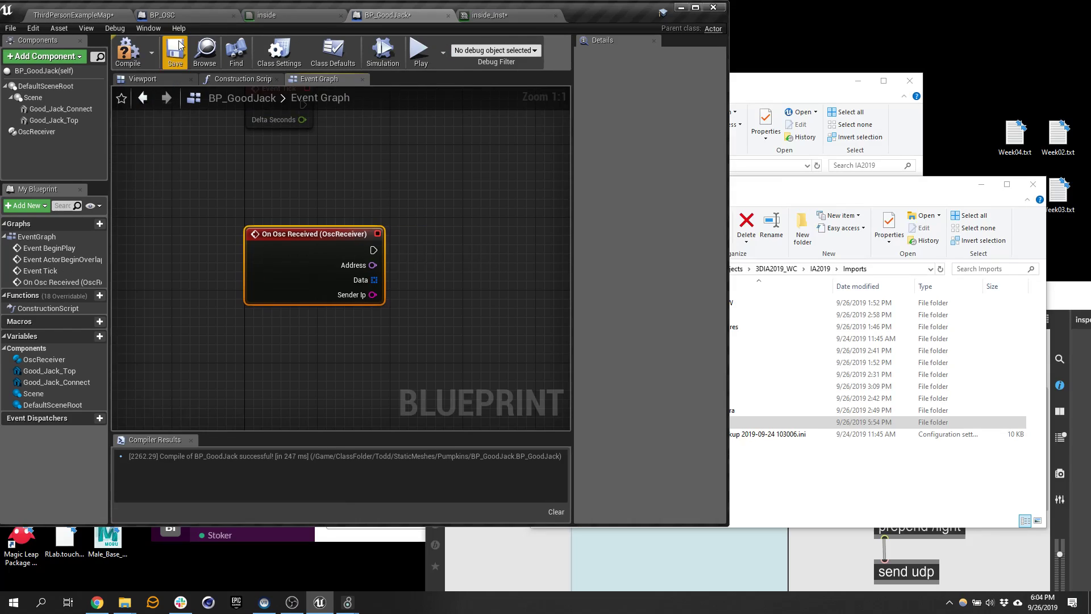
double_click(588, 8)
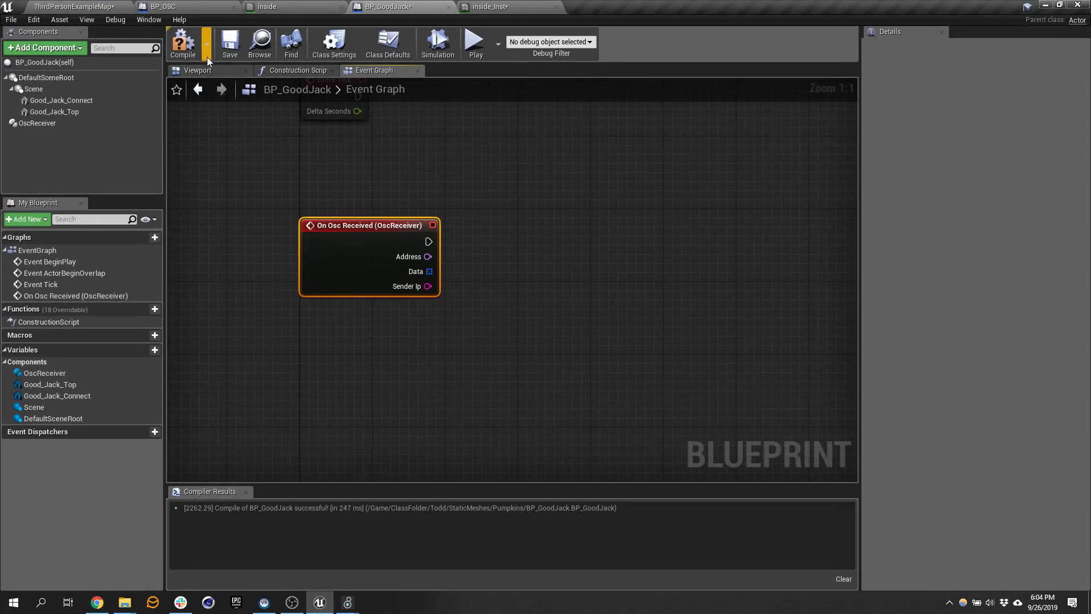
left_click(183, 43)
- Check inside_Inst's bright parameter, switch to the Max patch and bring its window fully on screen
left_click(81, 5)
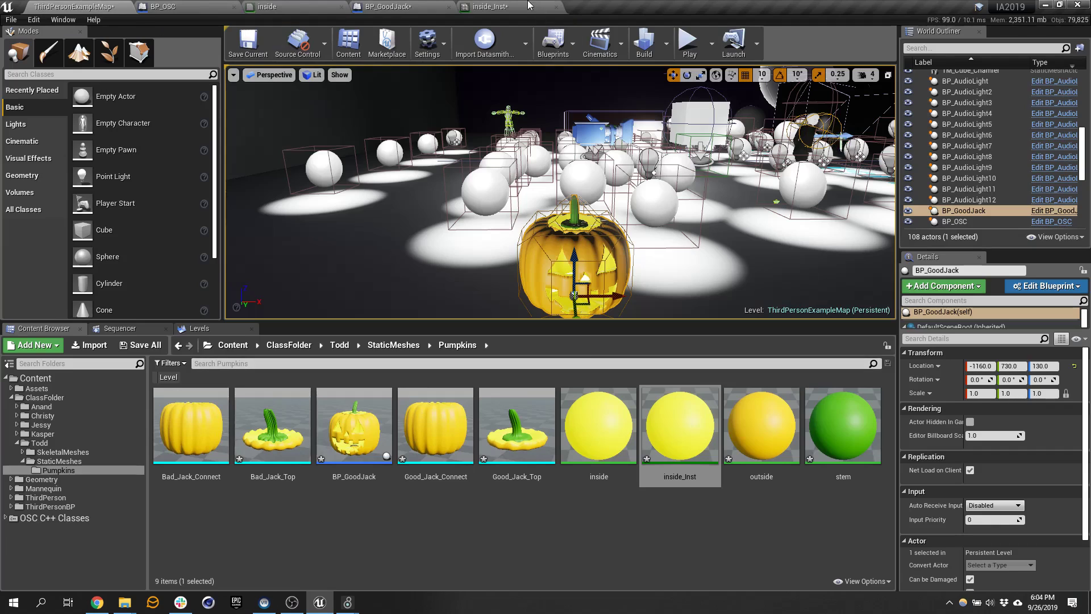
left_click(509, 6)
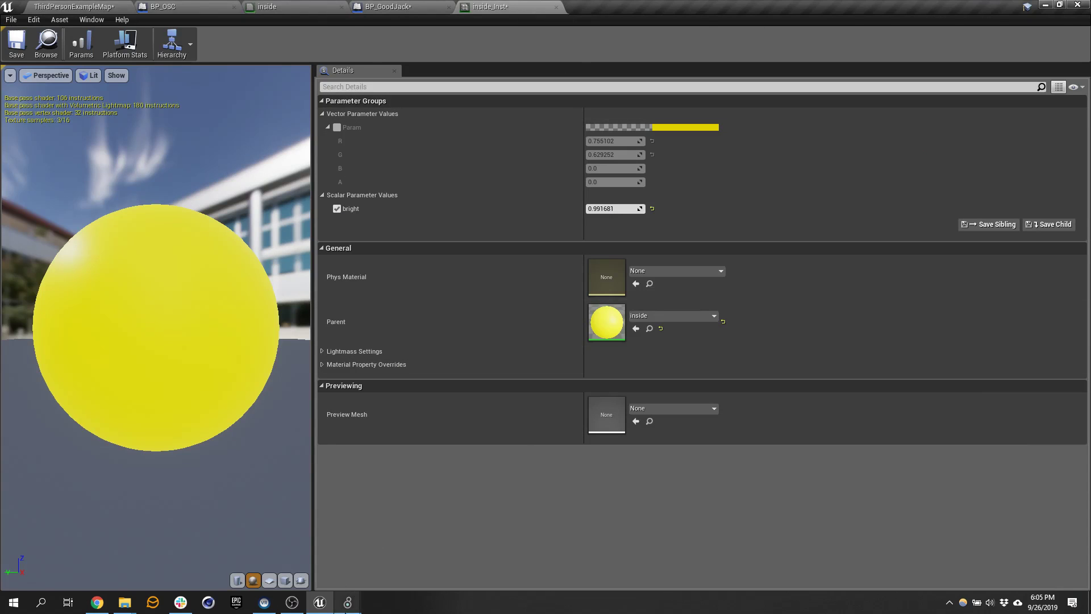
mouse_move(347, 602)
left_click(376, 582)
left_click_drag(772, 292, 568, 42)
scroll(729, 257, "down", 2)
scroll(748, 257, "down", 6, "ctrl")
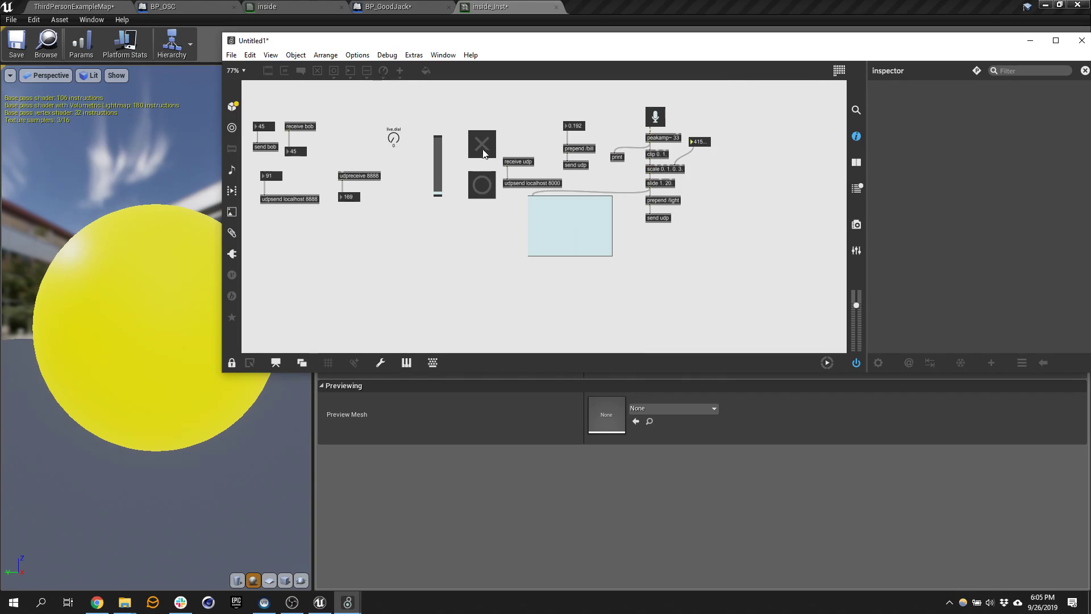
- Unlock the patch, move the toggle to the empty area beside the /light chain, and connect it to a message box
key("ctrl+e")
left_click_drag(800, 150, 764, 168)
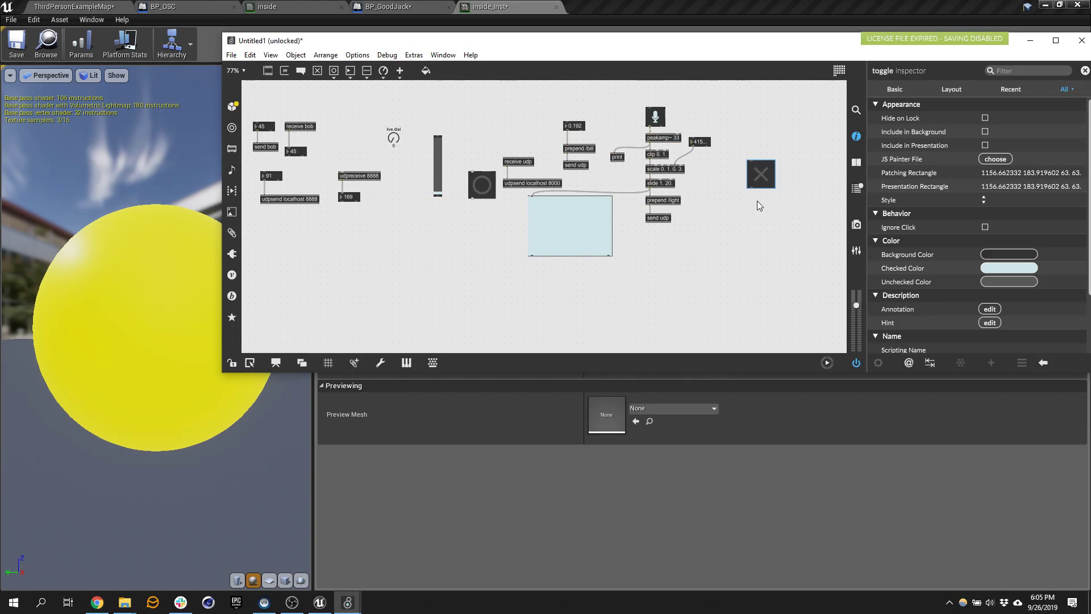
left_click(738, 201)
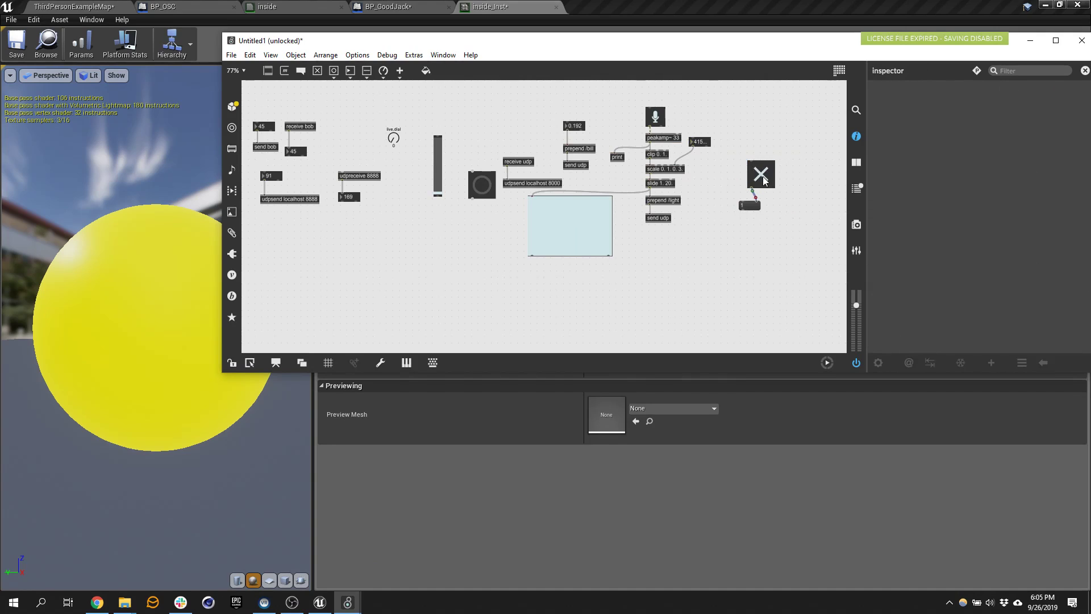
left_click(761, 175, "ctrl")
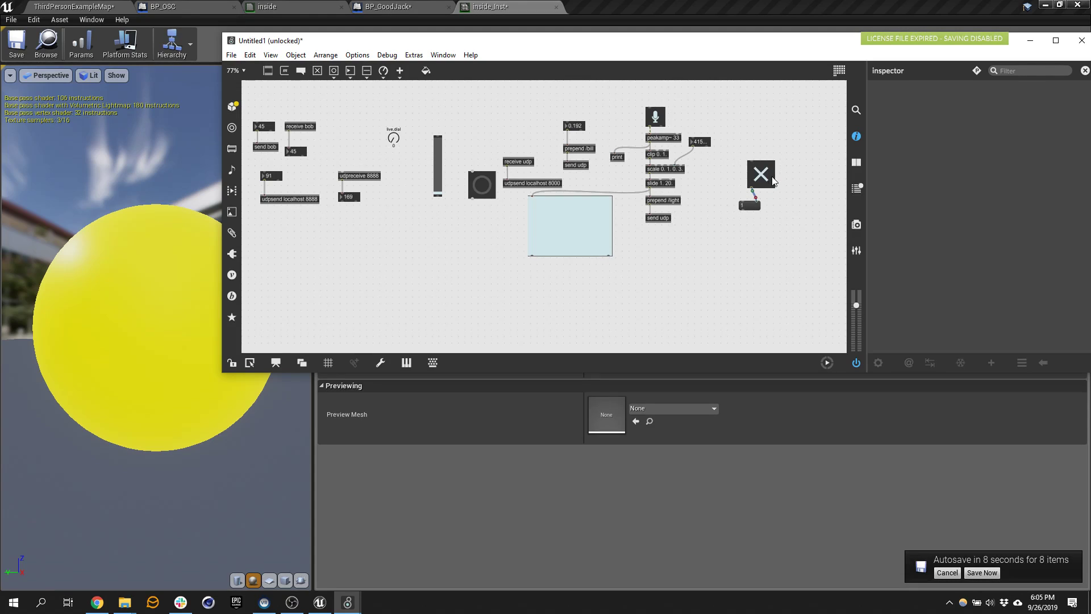
- Delete the message box below the toggle and move the toggle closer to the /light chain
left_click(768, 179)
scroll(763, 182, "down", 3, "ctrl")
scroll(721, 183, "up", 3, "ctrl")
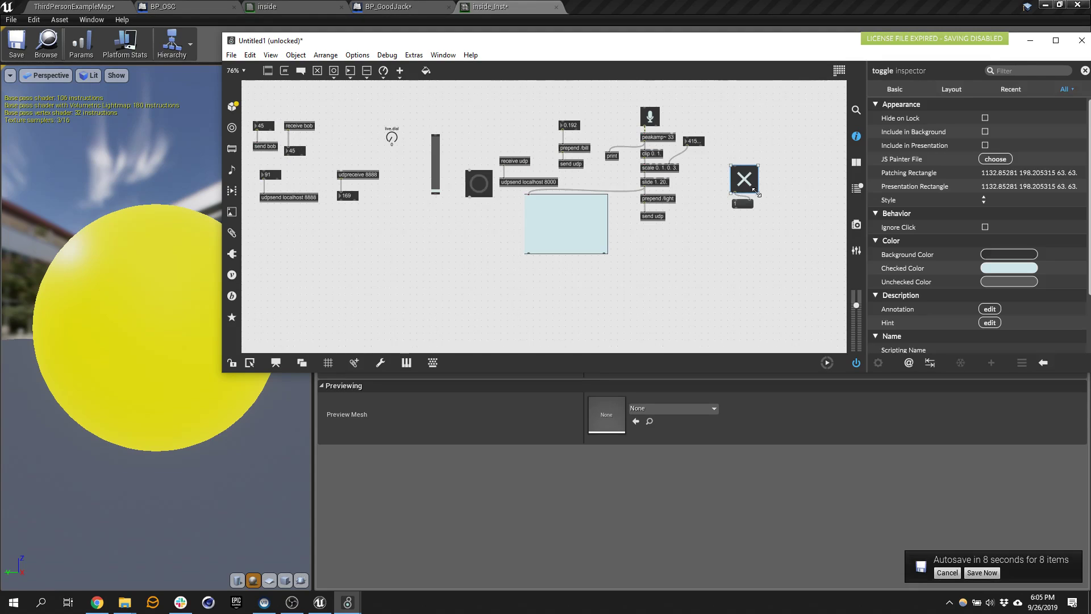
scroll(782, 218, "up", 1, "ctrl")
left_click(811, 233)
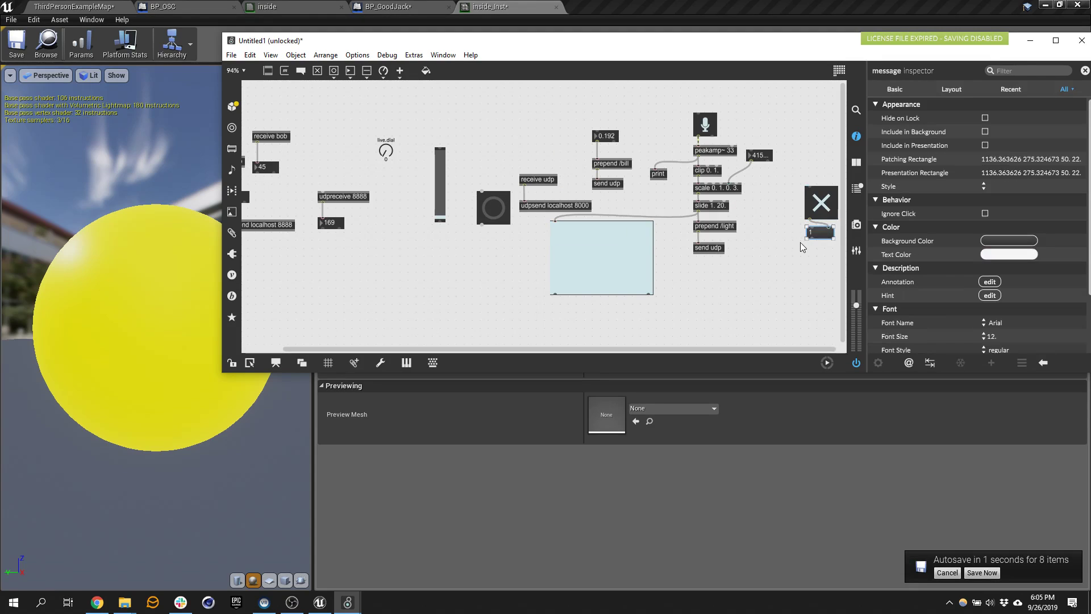
key("Delete")
left_click_drag(825, 219, 784, 223)
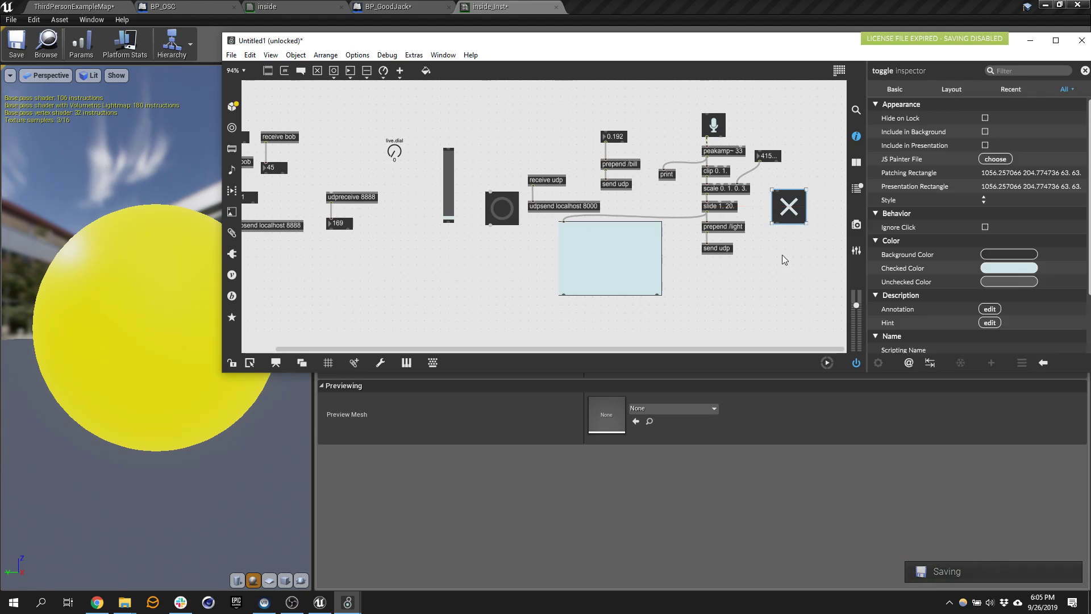
- Add a "prepend /goodjack" object below the toggle and connect the toggle's output to it
left_click(777, 246)
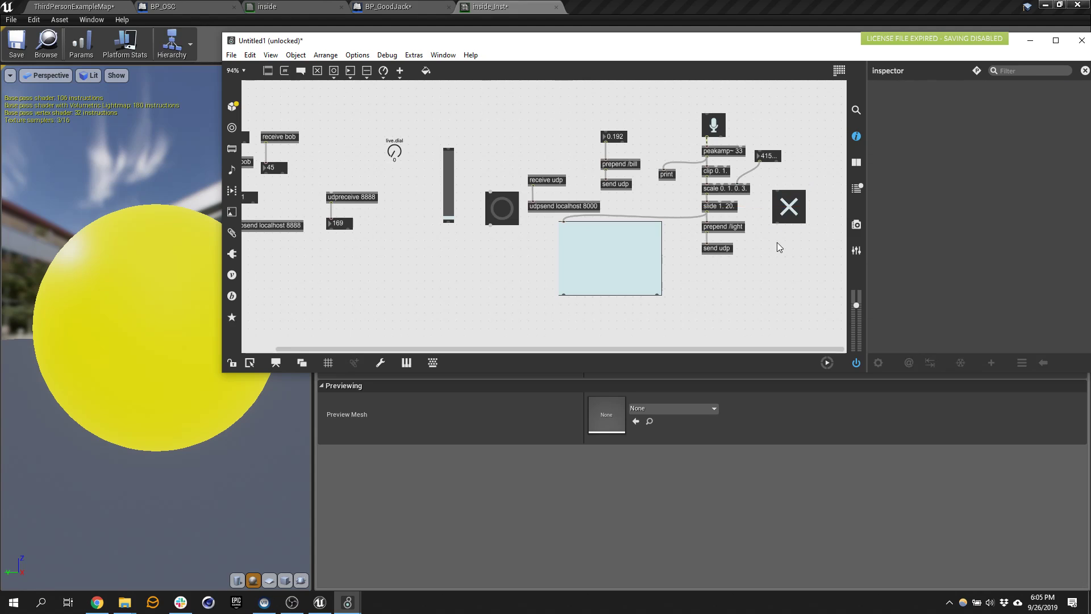
type("nprepend")
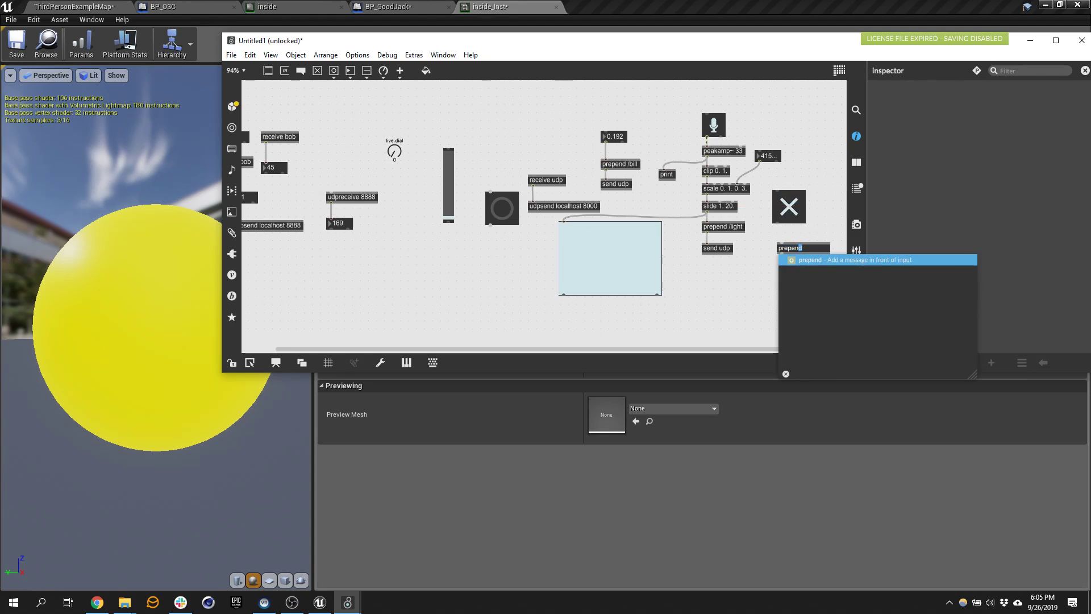
type("ing /goodjack")
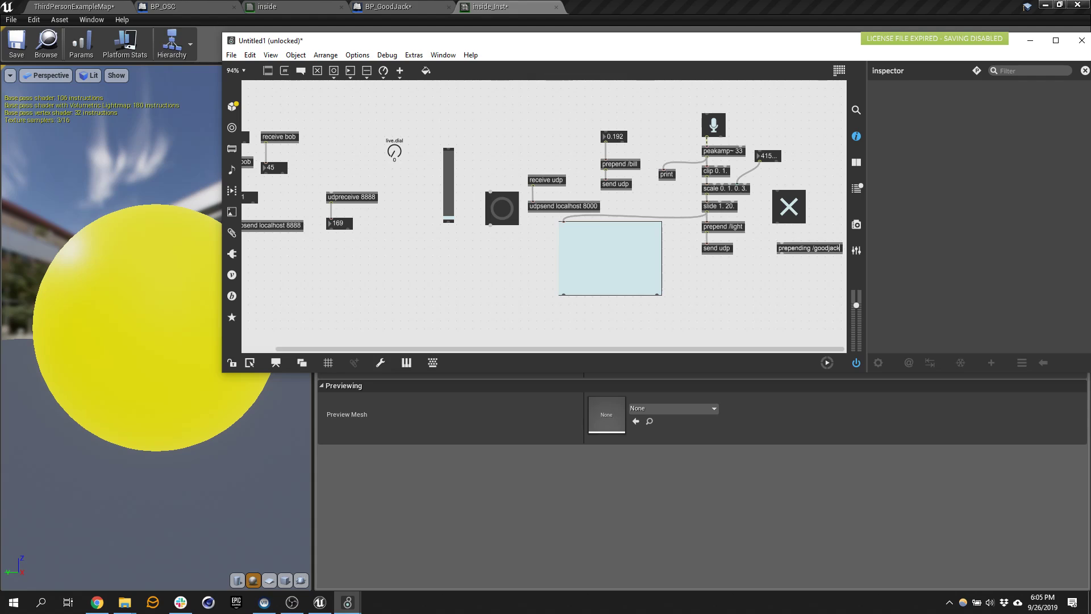
key("Return")
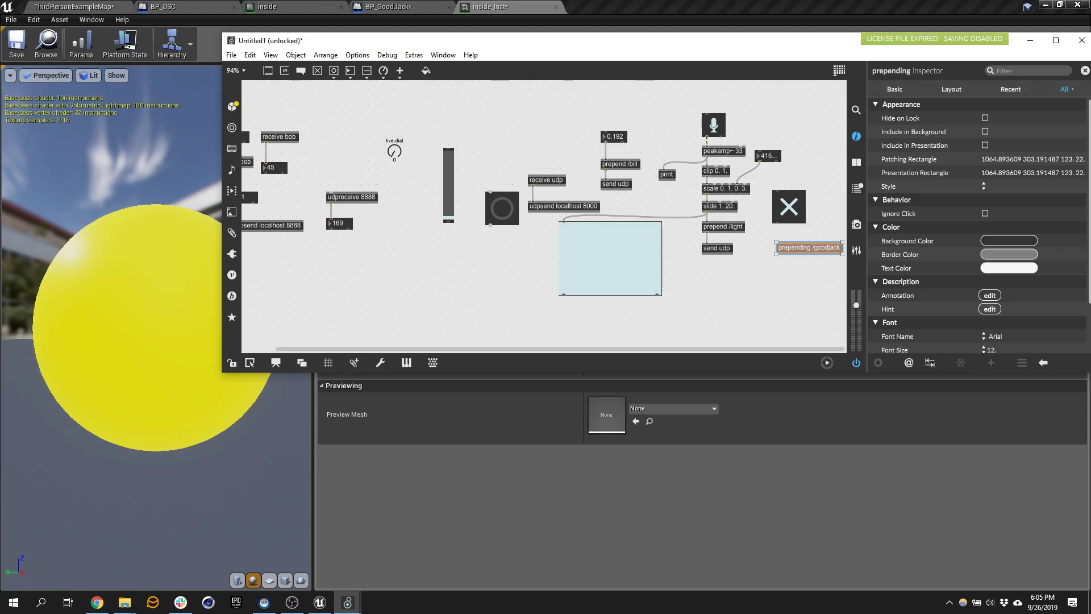
double_click(802, 248)
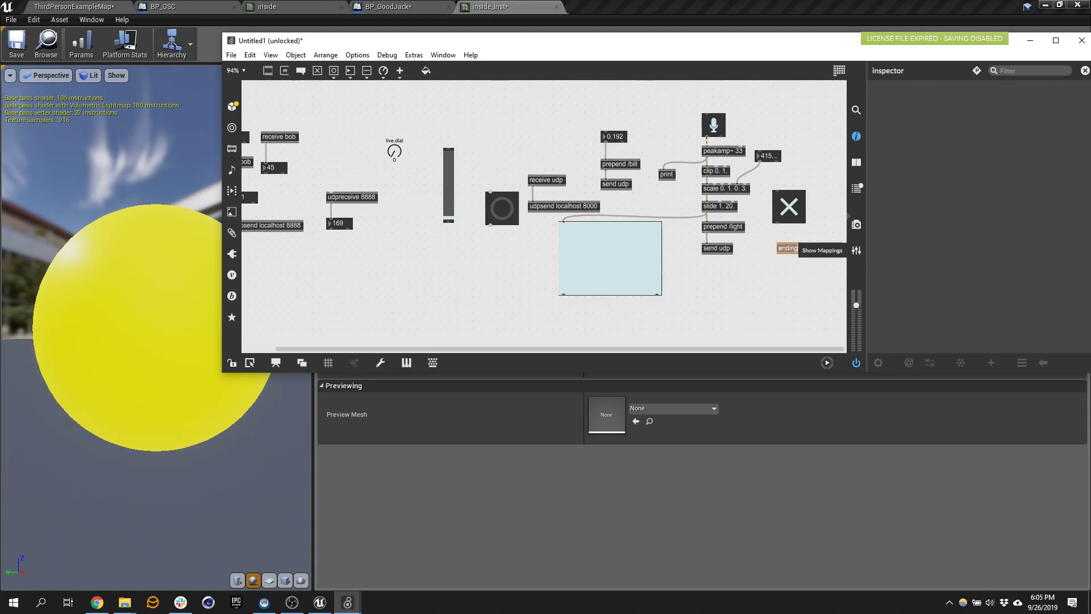
type("prep")
type("pend")
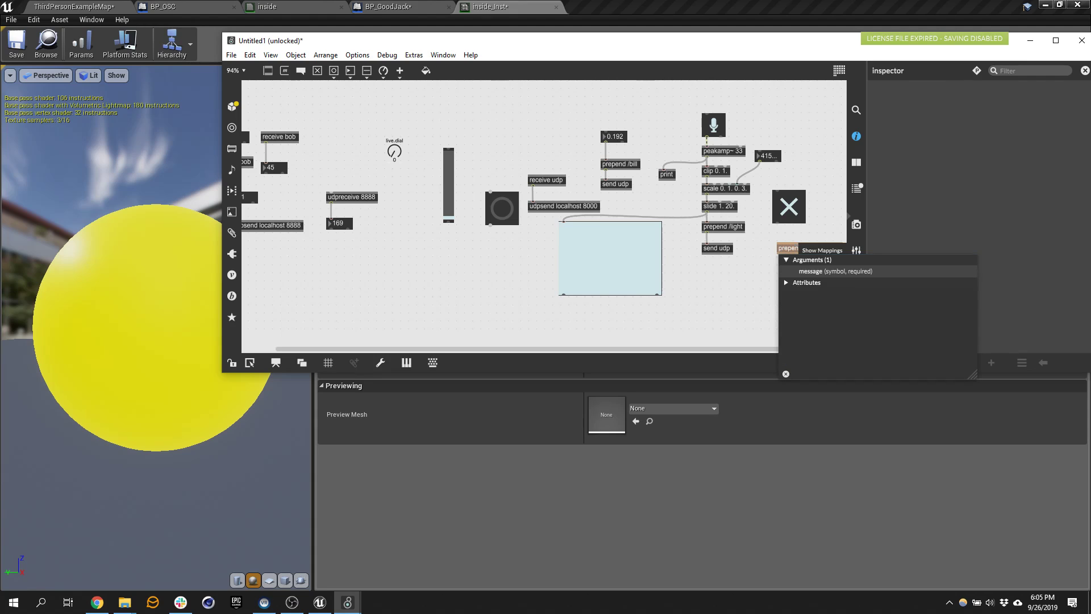
key("Return")
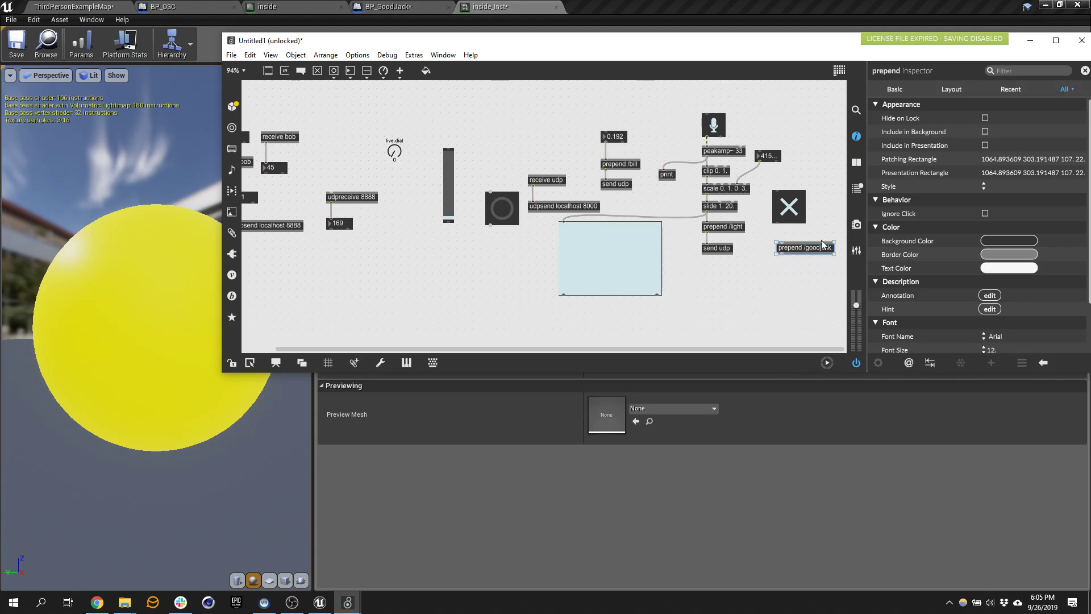
left_click_drag(812, 255, 791, 265)
left_click_drag(776, 224, 806, 257)
- Add a "send udp" object directly under prepend /goodjack and connect the two
left_click(769, 281)
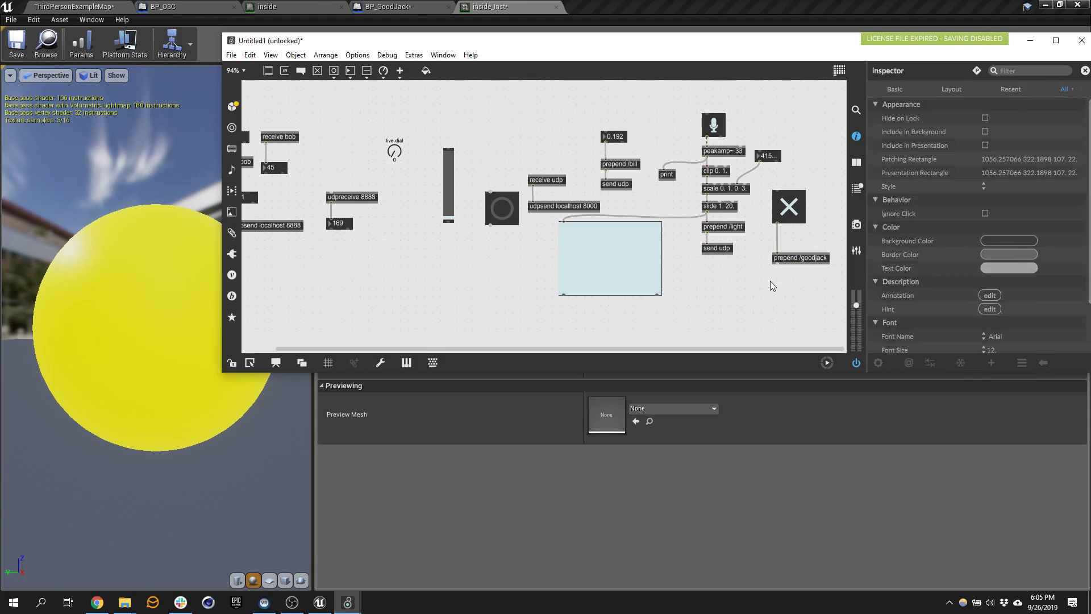
type("nsendto")
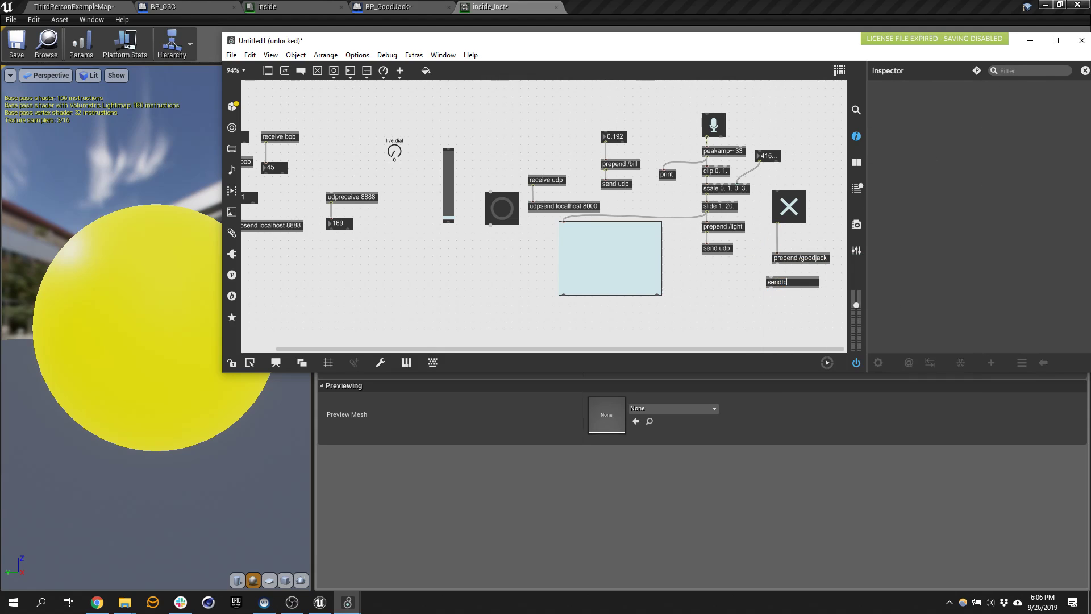
key("Return")
double_click(777, 281)
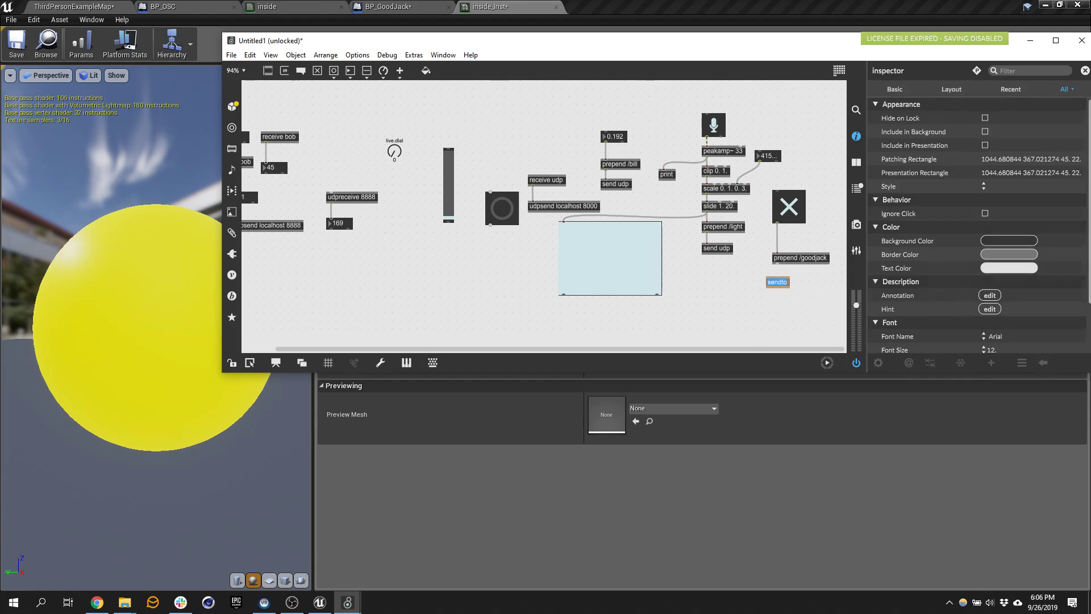
type("send")
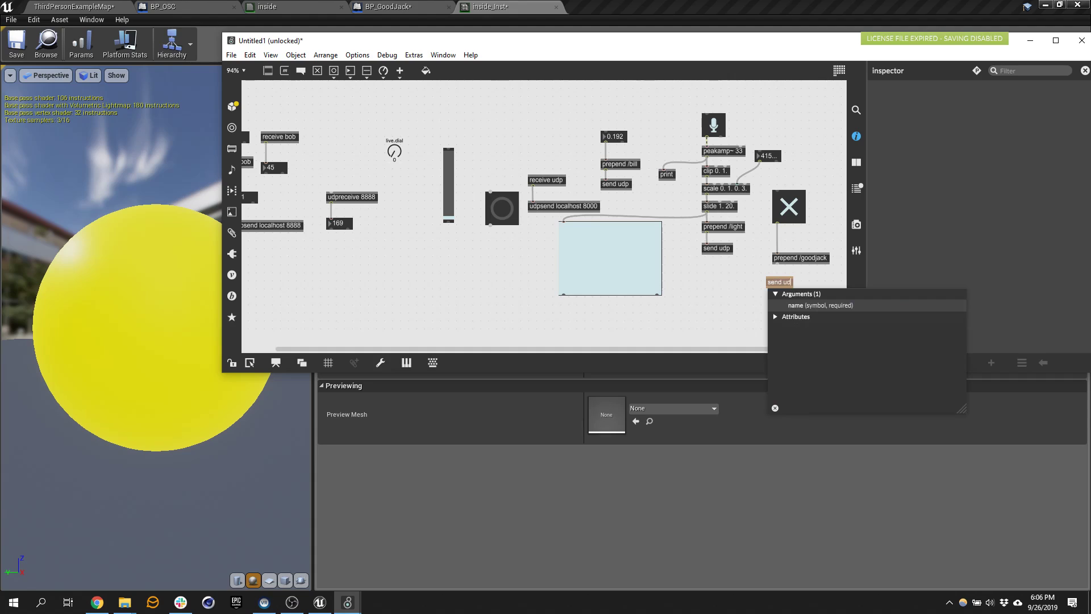
left_click(754, 303)
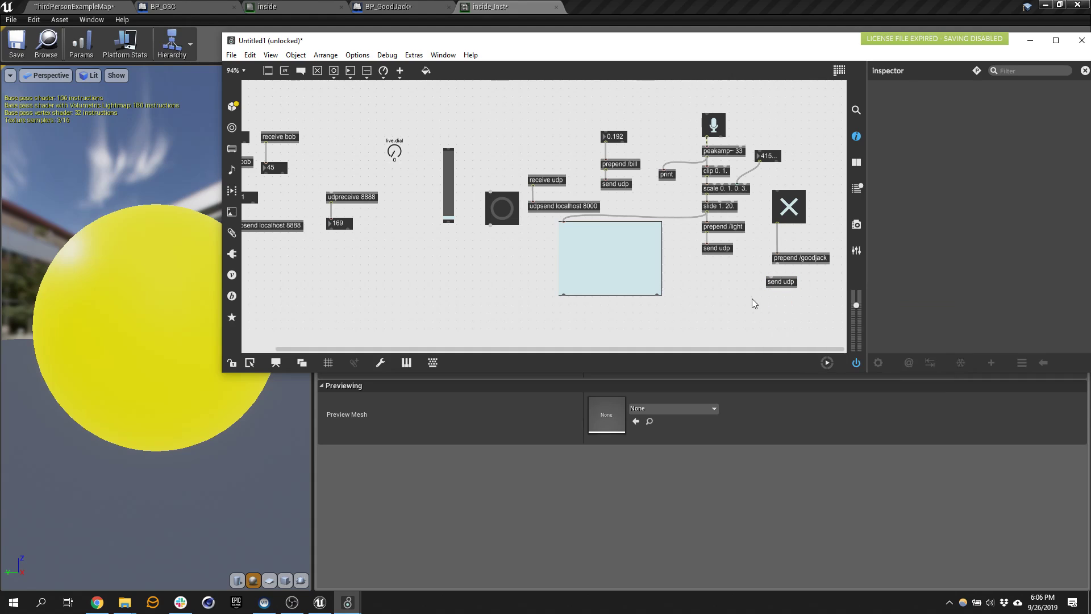
left_click(794, 283)
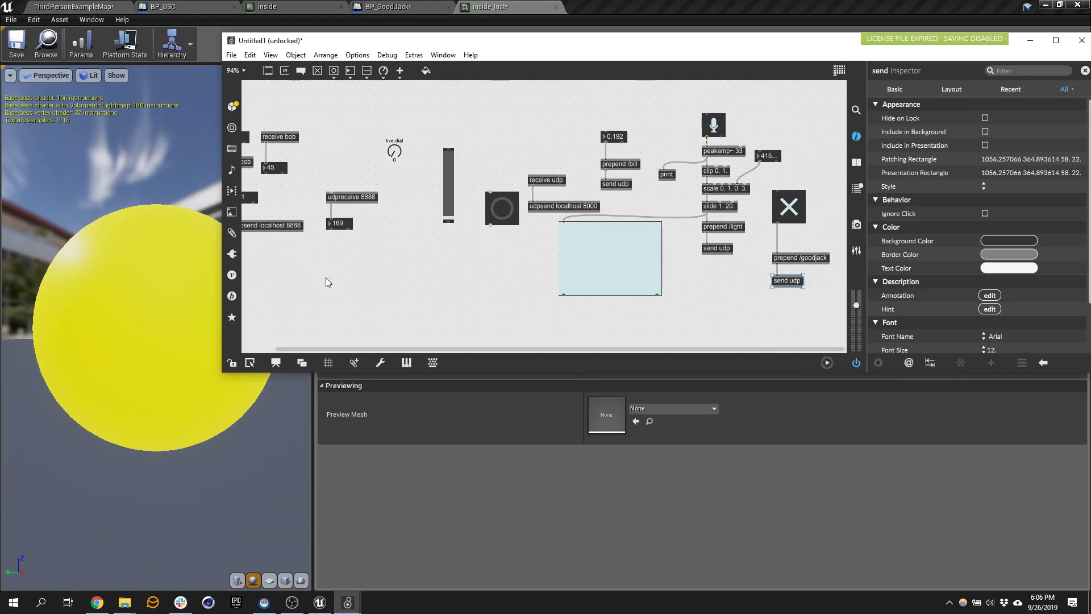
- Switch to BP_GoodJack in Unreal Editor and compare the On Osc Received event's Address with /goodjack using an Equal (Name) node
left_click(395, 7)
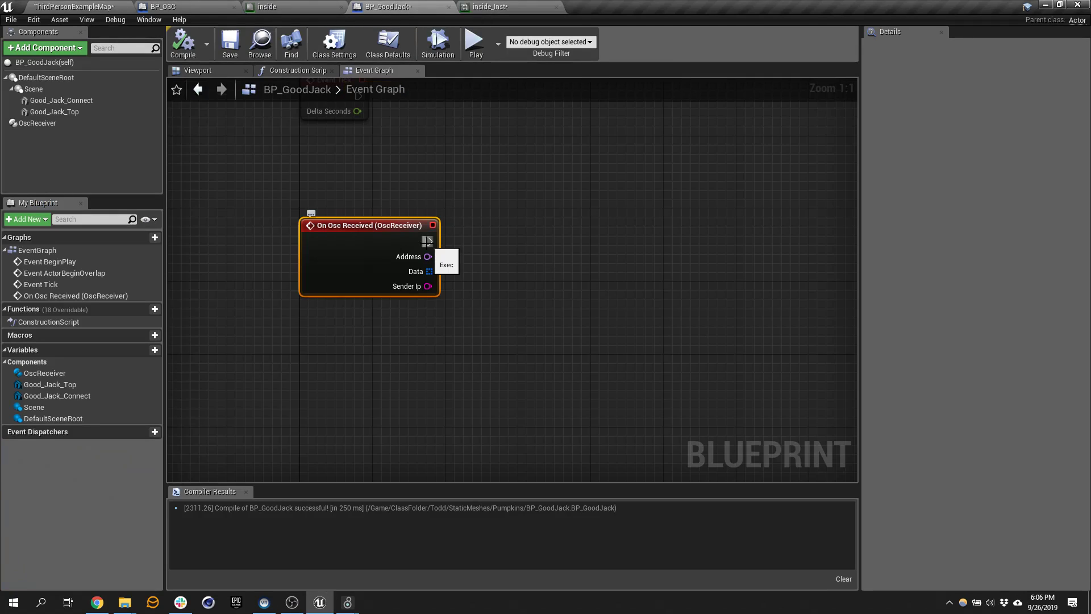
left_click_drag(427, 241, 533, 252)
type("==")
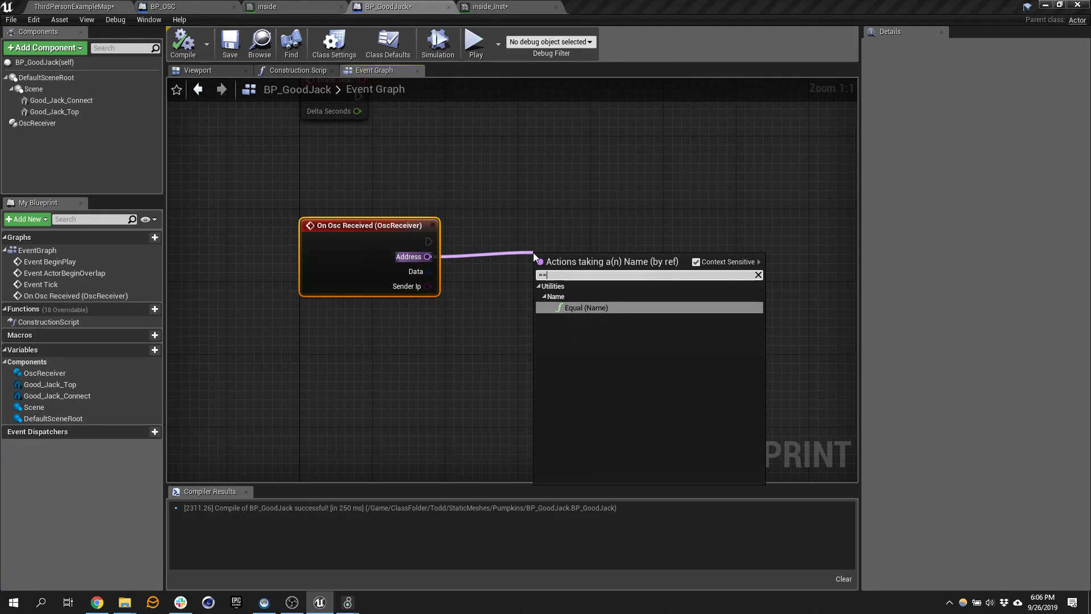
key("Return")
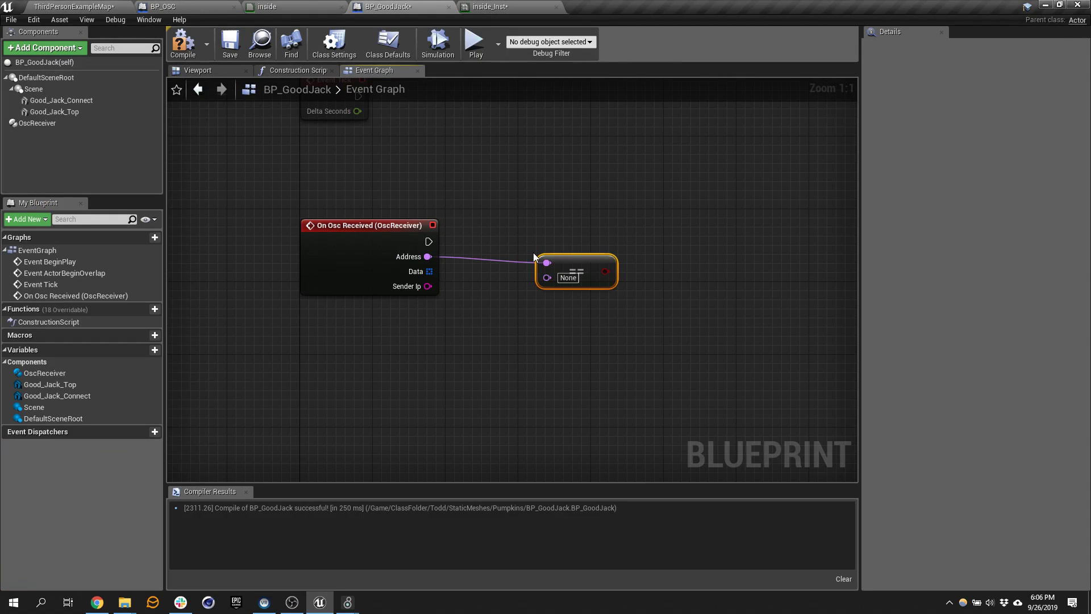
left_click(575, 278)
type("/g")
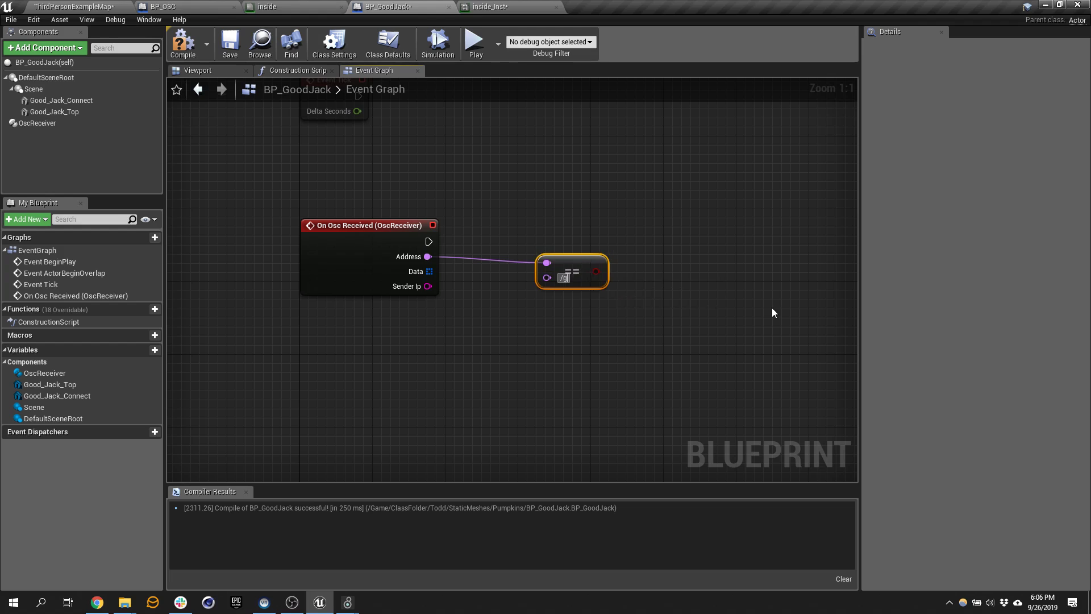
type("oodjack")
key("Return")
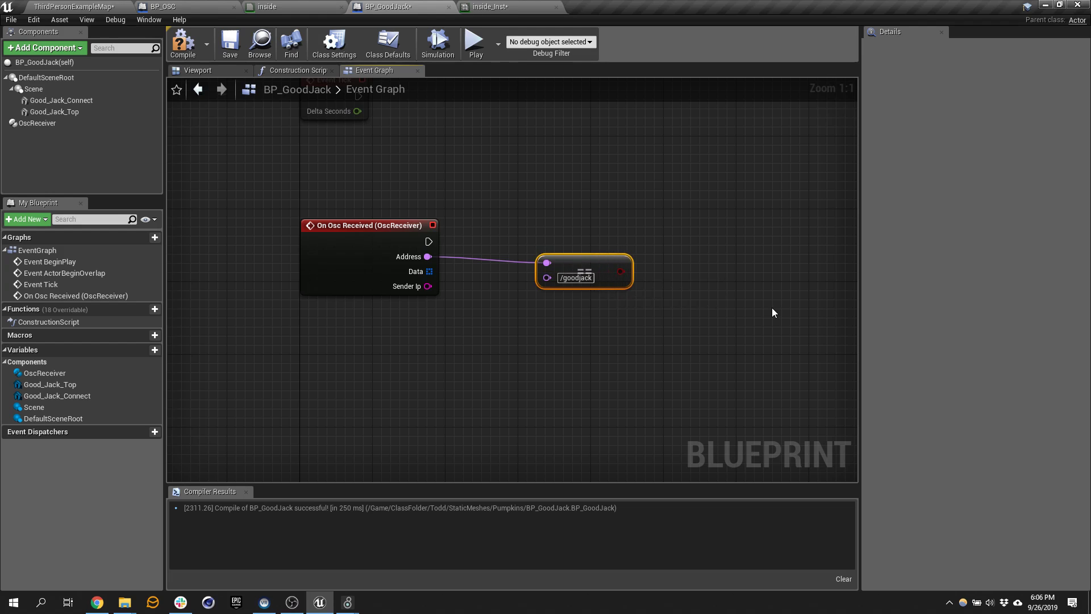
left_click_drag(594, 267, 582, 263)
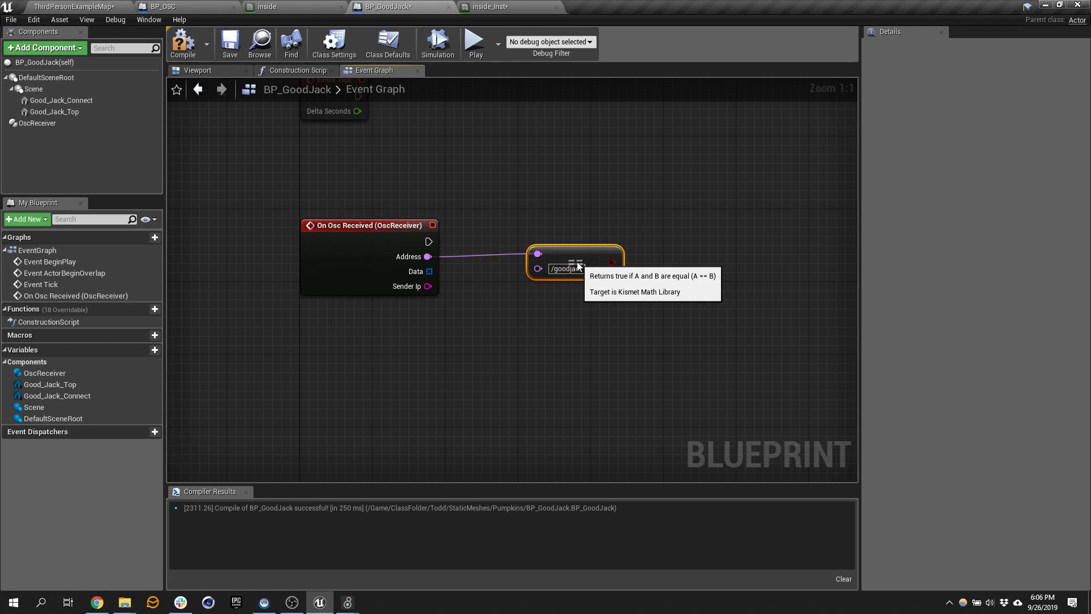
- Add a Branch run by the On Osc Received event and feed its Condition from the /goodjack comparison
left_click_drag(428, 241, 676, 229)
type("branch")
key("Return")
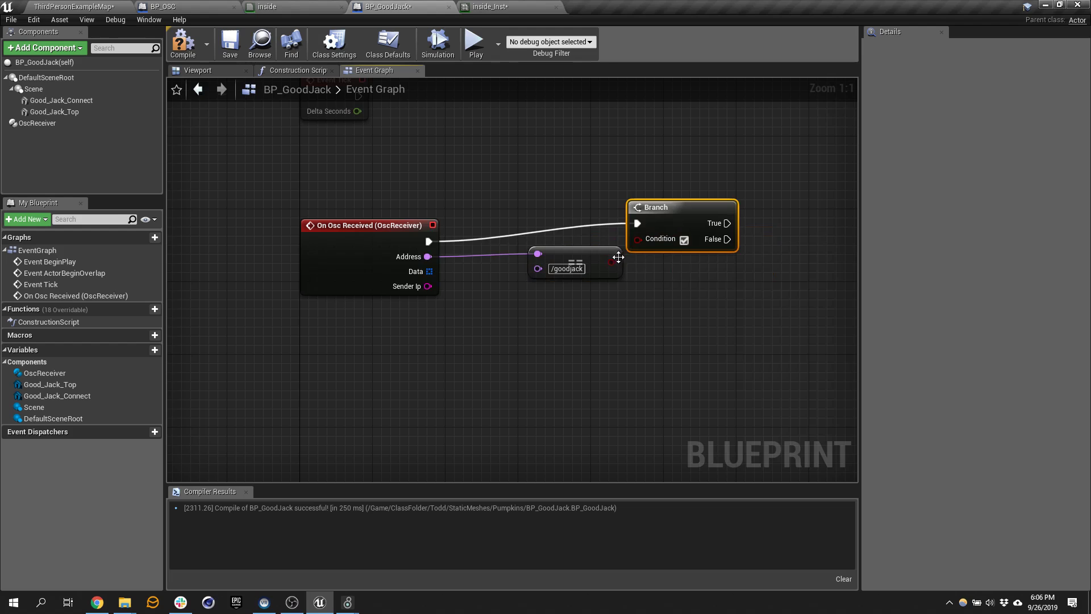
left_click_drag(612, 261, 637, 240)
- Place a Scene component reference in the graph and add a Set Visibility node targeting it, with Propagate to Children enabled
right_click_drag(719, 286, 558, 329)
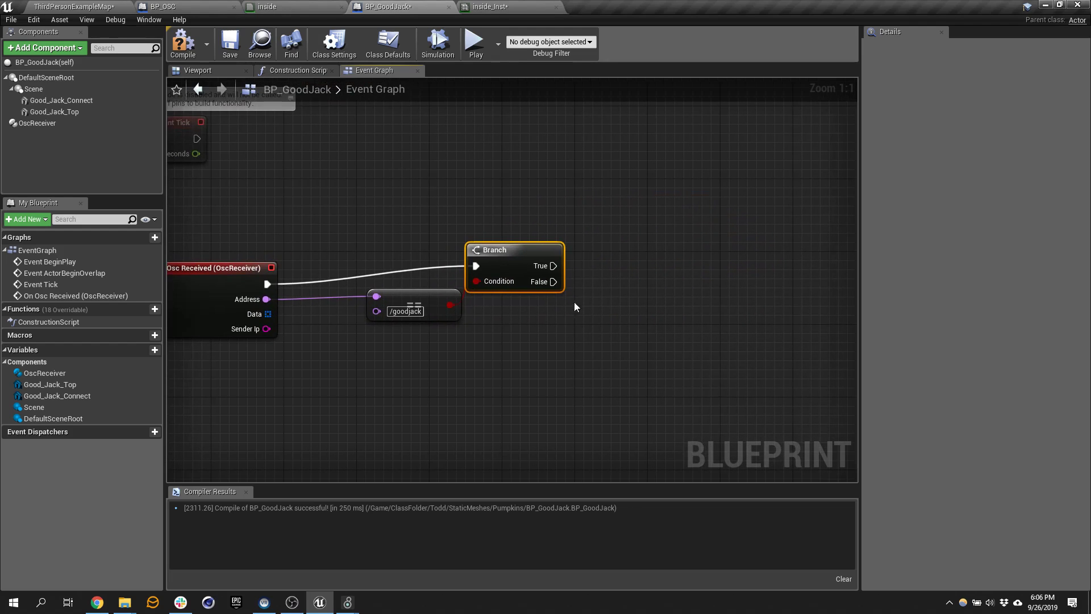
left_click(67, 112)
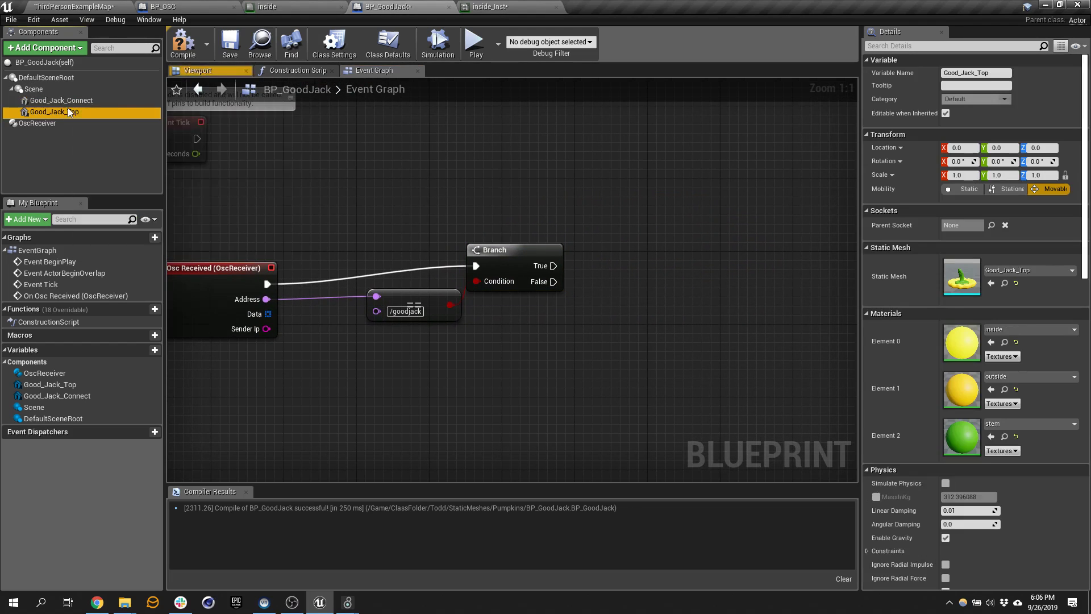
left_click(37, 91)
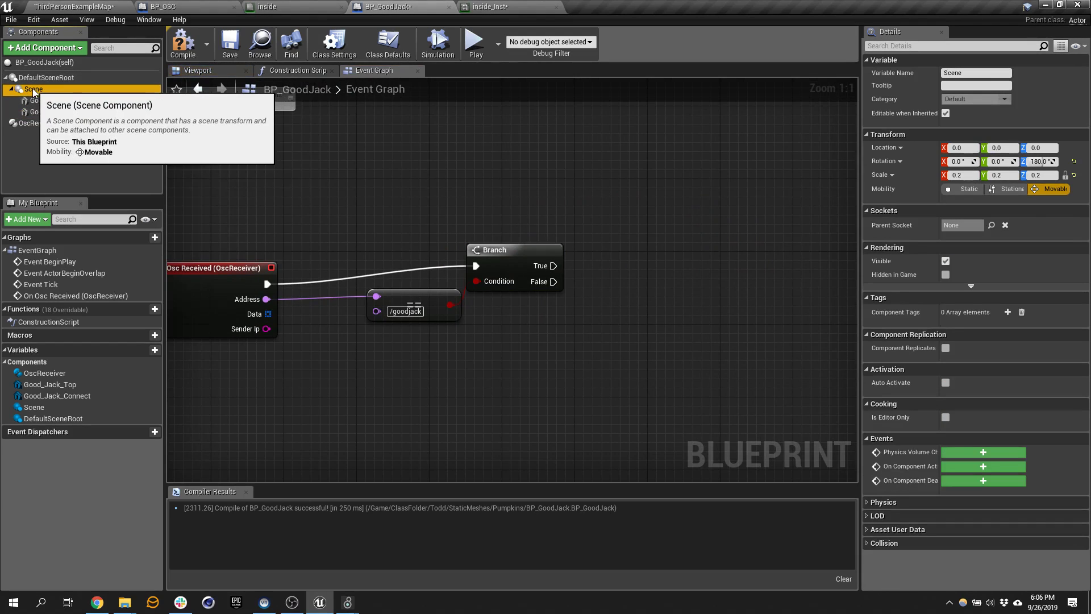
left_click_drag(33, 91, 508, 339)
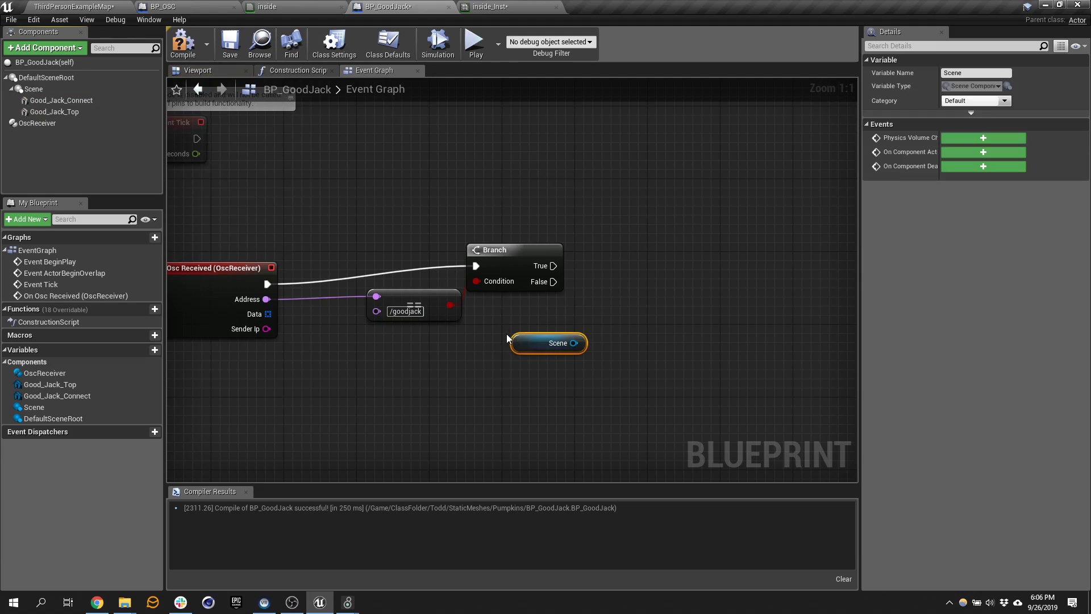
left_click_drag(574, 343, 661, 298)
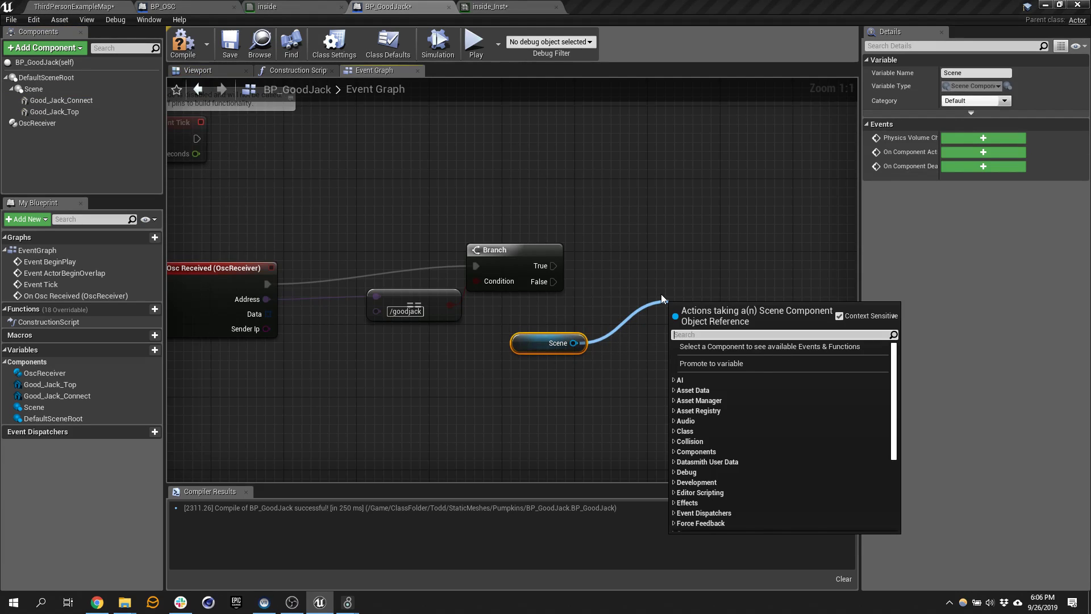
type("setvi")
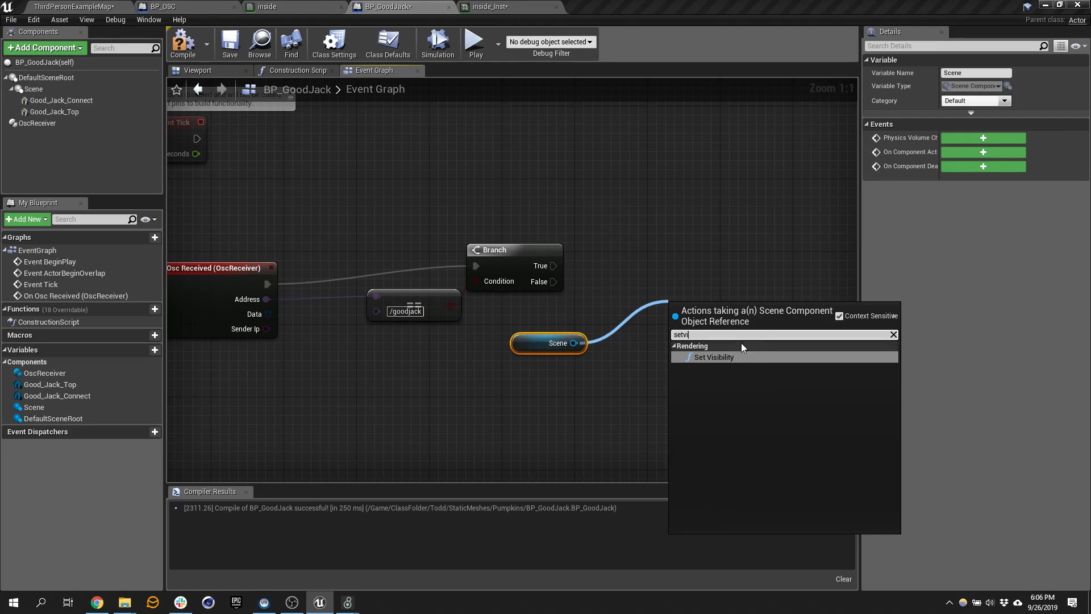
left_click(739, 357)
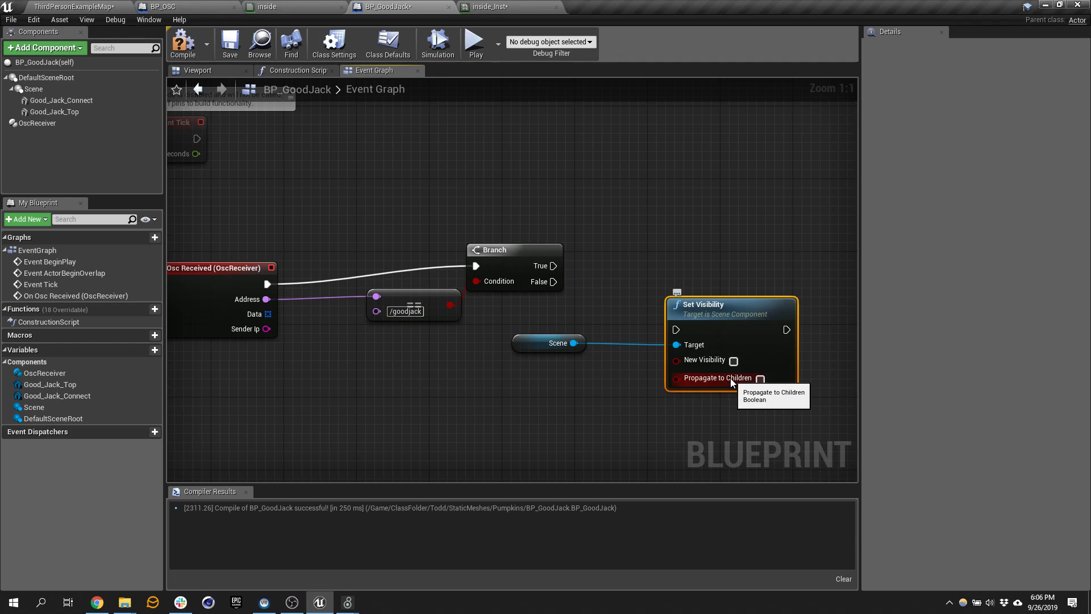
left_click(760, 379)
- Connect the Branch's True output to Set Visibility, align the node with the Branch, and compile and save BP_GoodJack
left_click_drag(731, 312, 722, 267)
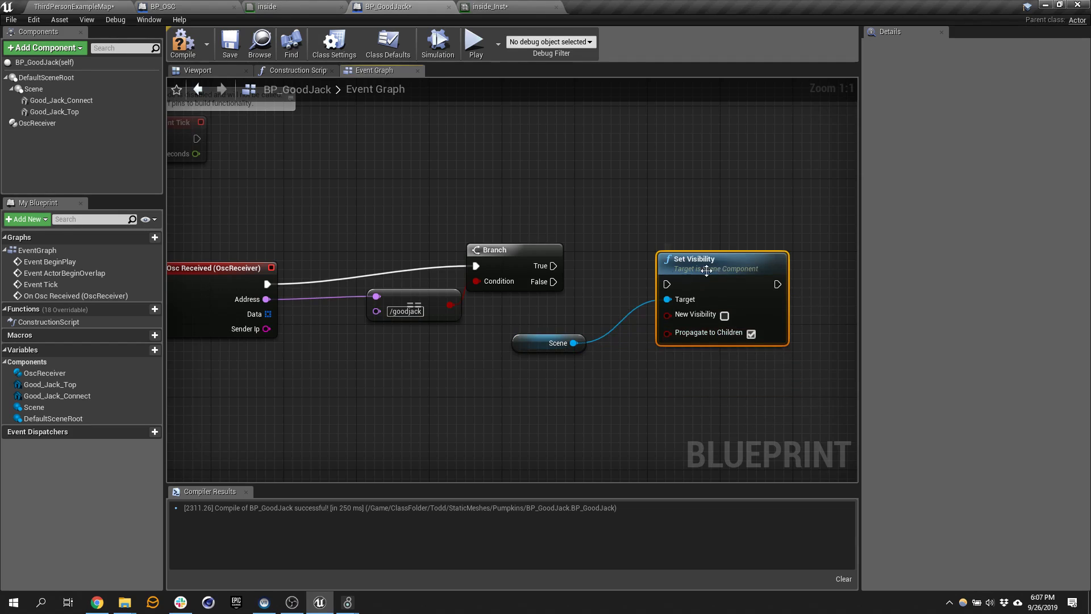
left_click_drag(553, 265, 667, 284)
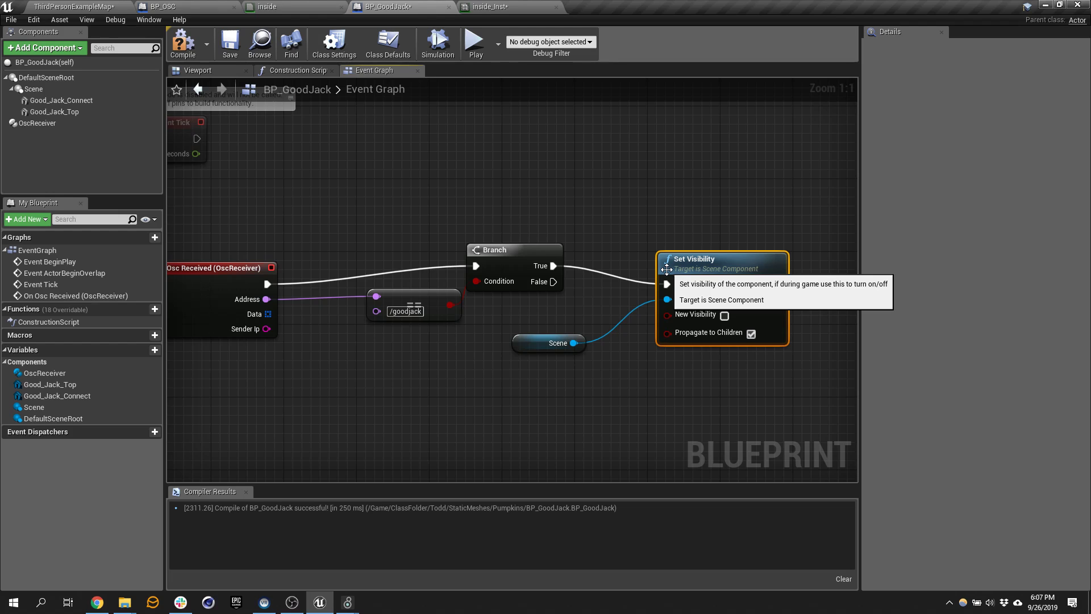
left_click_drag(753, 254, 753, 236)
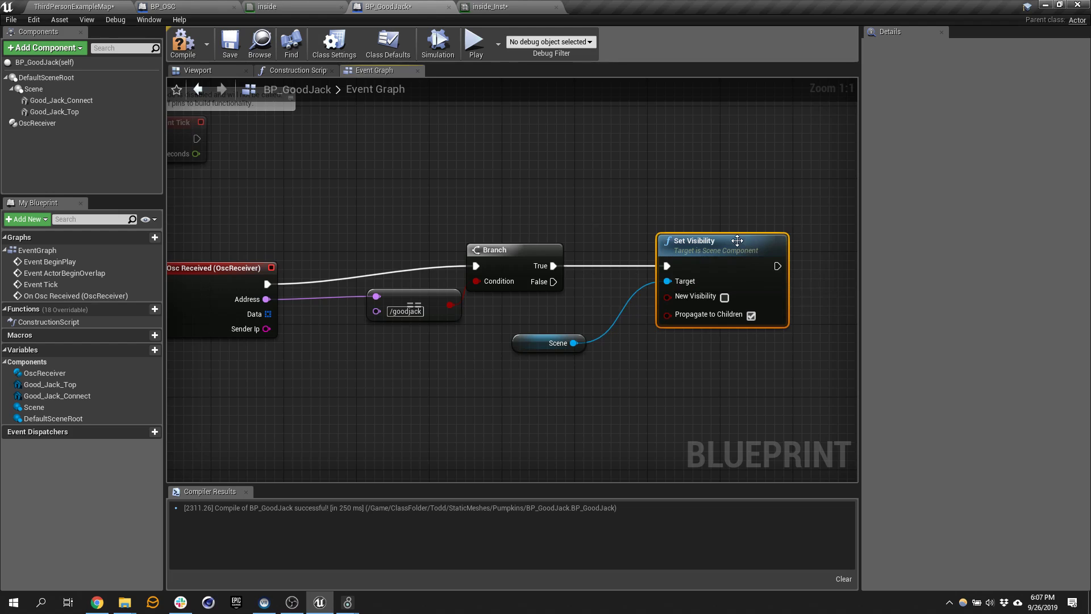
left_click(183, 45)
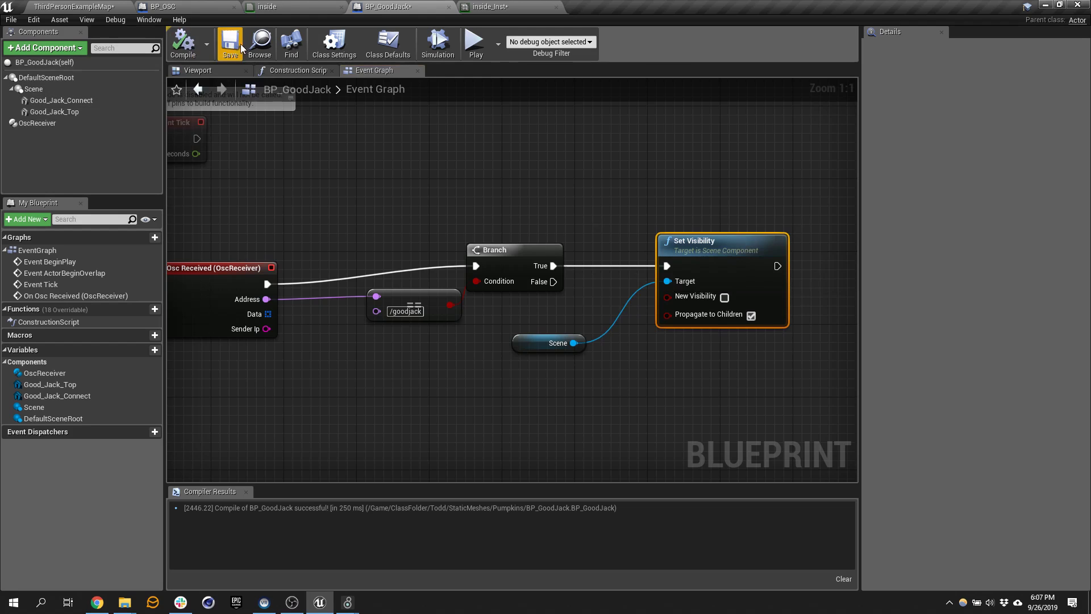
left_click(229, 45)
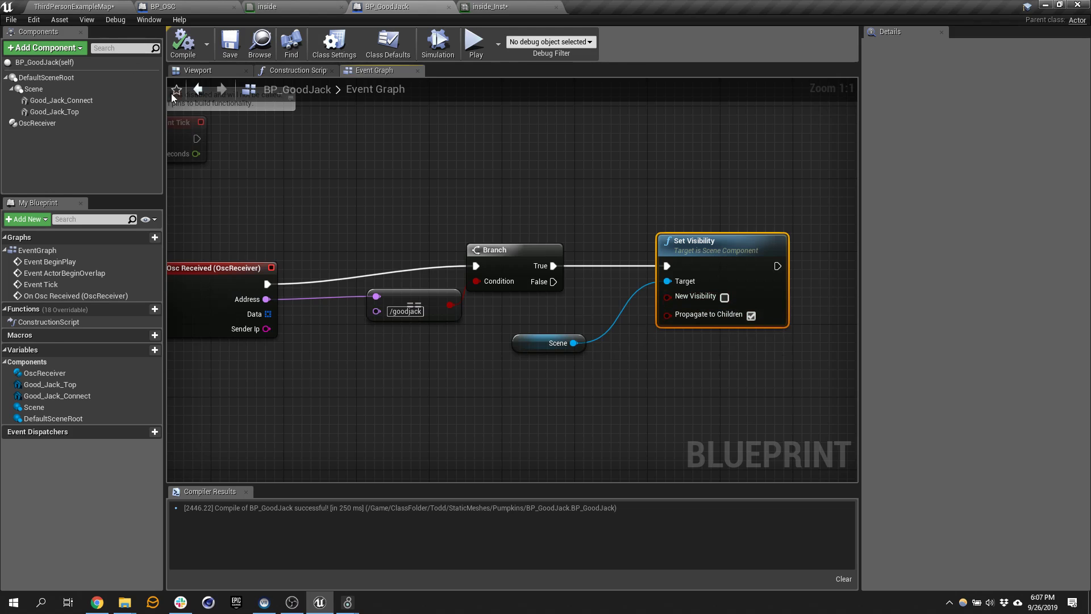
- Add a Pop Bool node on the On Osc Received event's Data, connect its Value to Set Visibility's New Visibility, and compile BP_GoodJack
left_click_drag(267, 314, 348, 353)
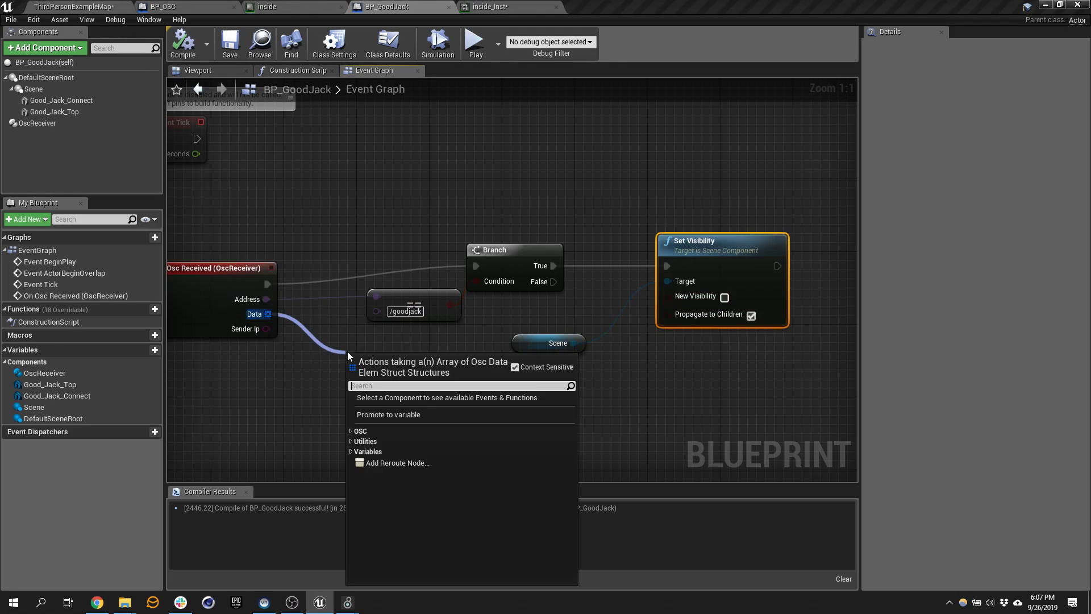
type("pop")
key("Up")
key("Up")
key("Up")
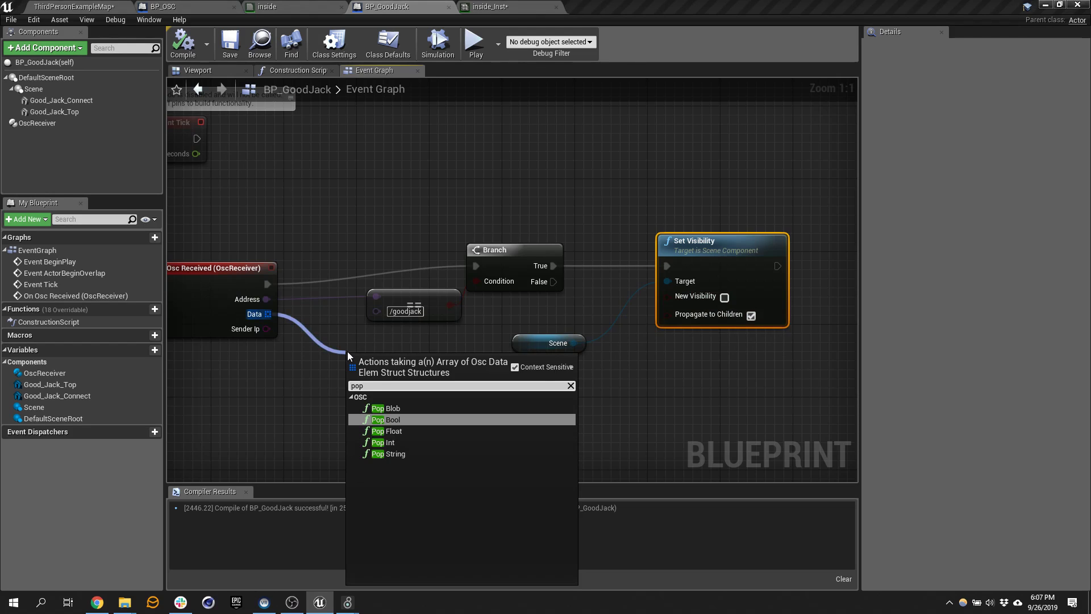
key("Return")
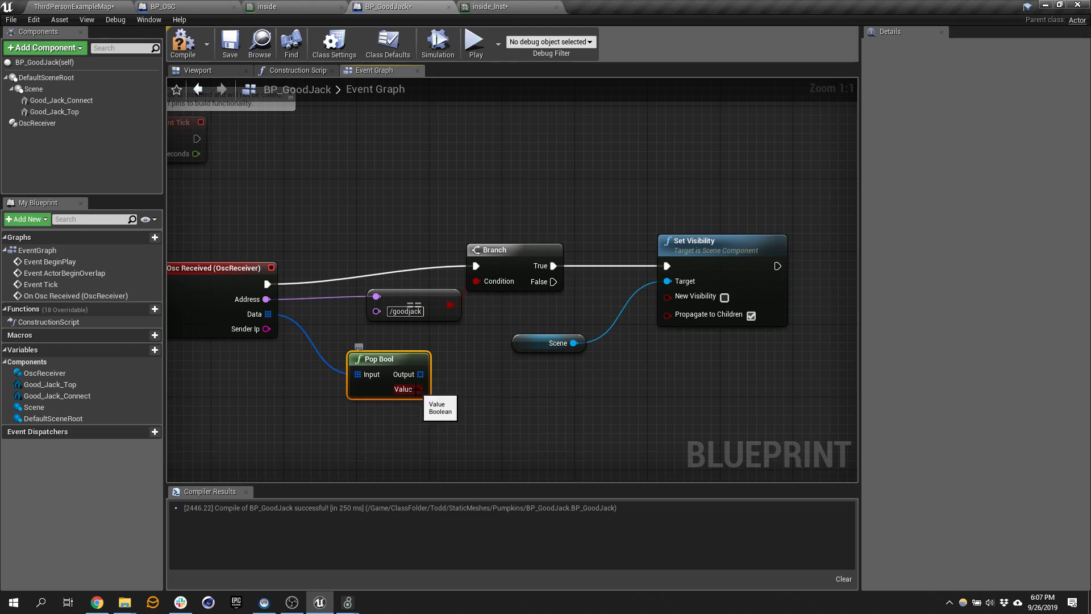
left_click_drag(419, 389, 724, 297)
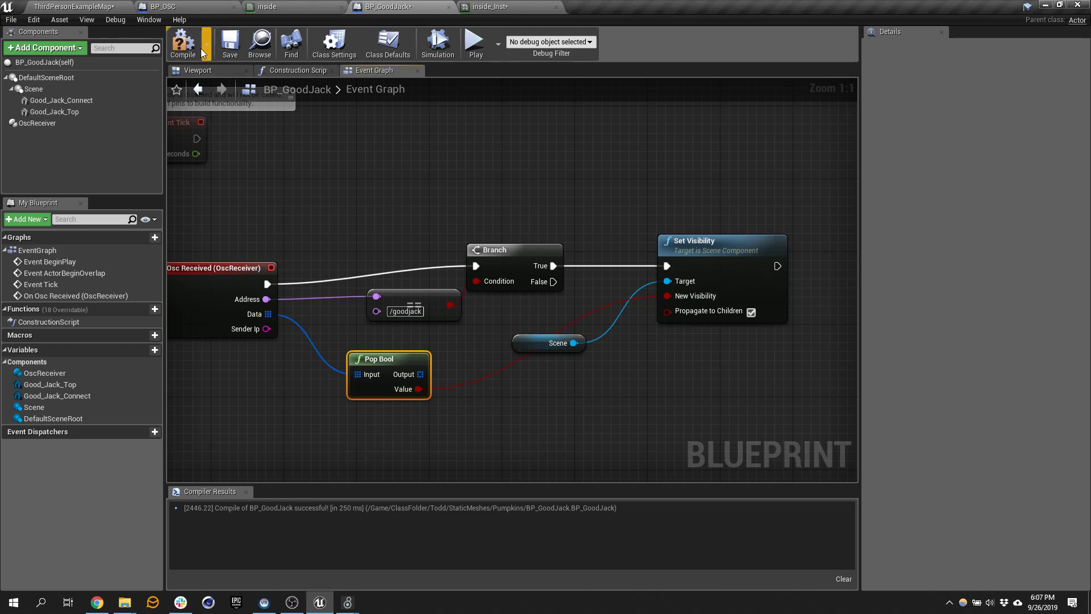
left_click(183, 44)
left_click(23, 91)
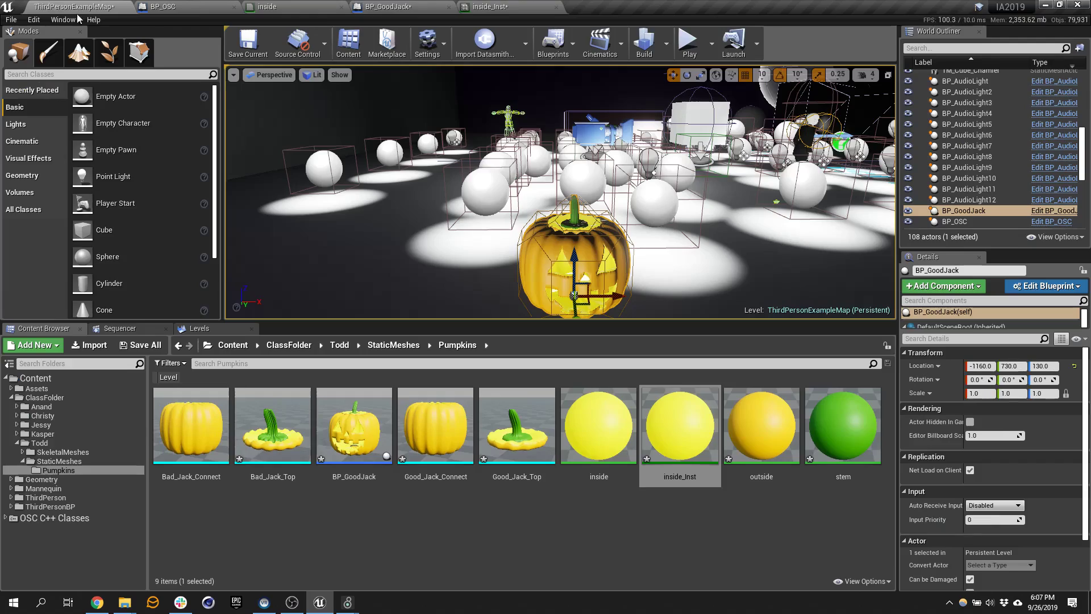
- In ThirdPersonExampleMap, select the BP_GoodJack pumpkin and frame it in the viewport
left_click(54, 7)
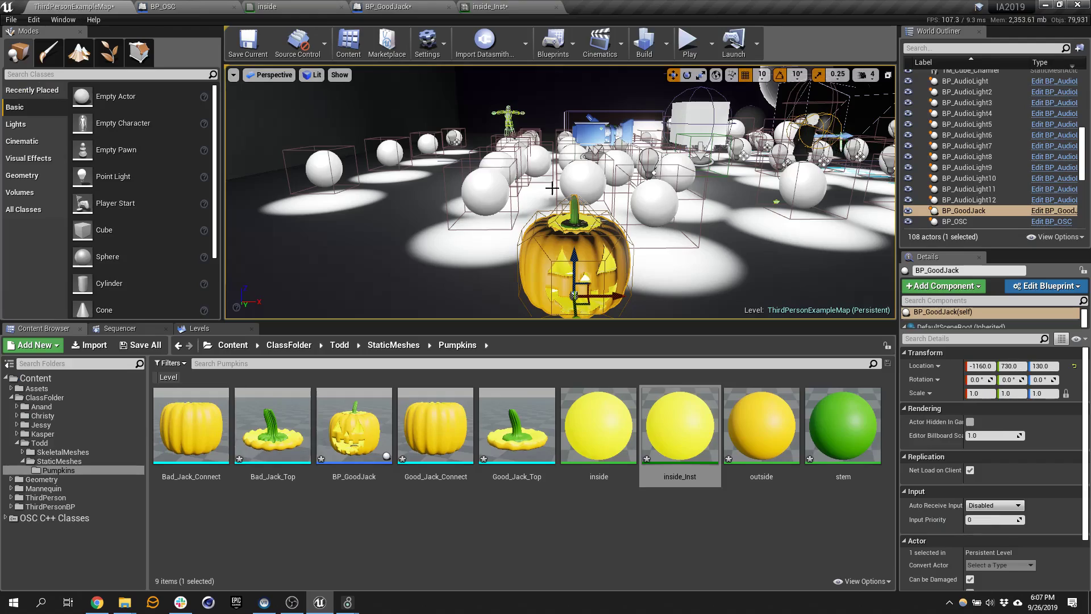
left_click(694, 43)
left_click(717, 53)
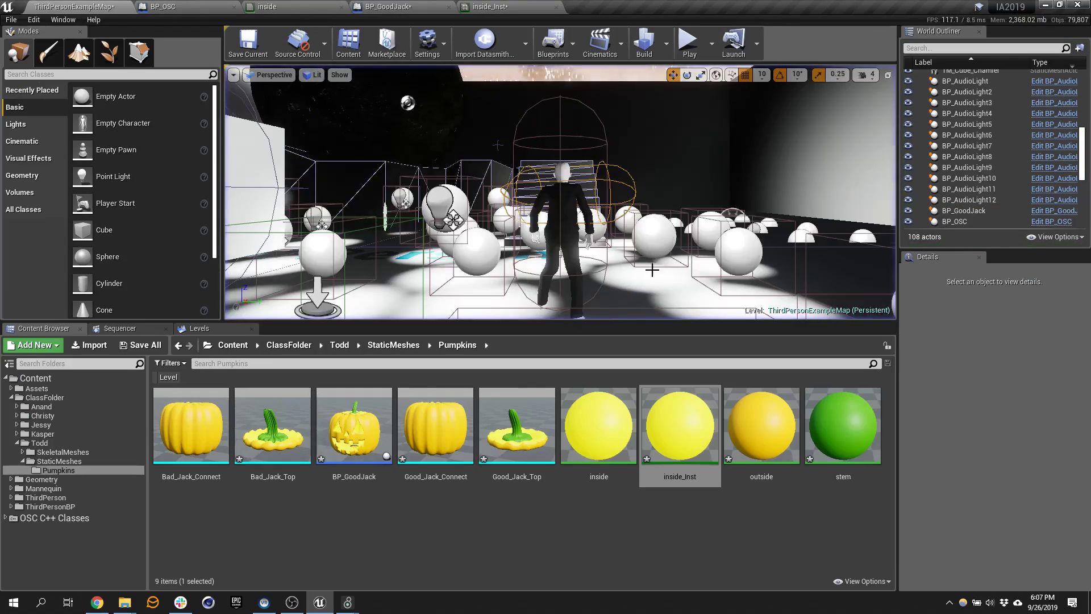
right_click_drag(500, 193, 571, 196)
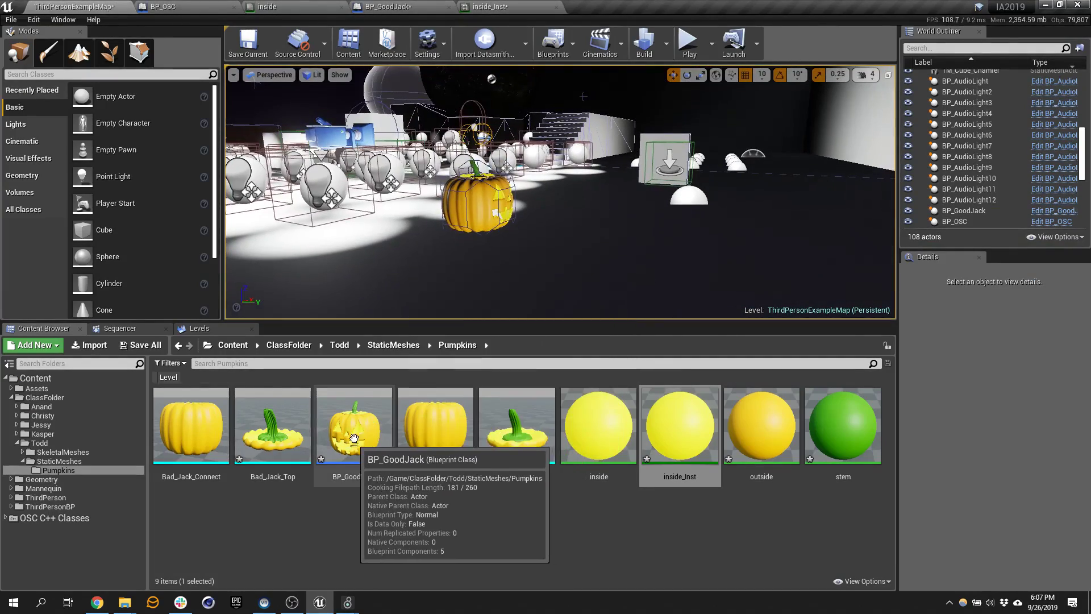
left_click(492, 194)
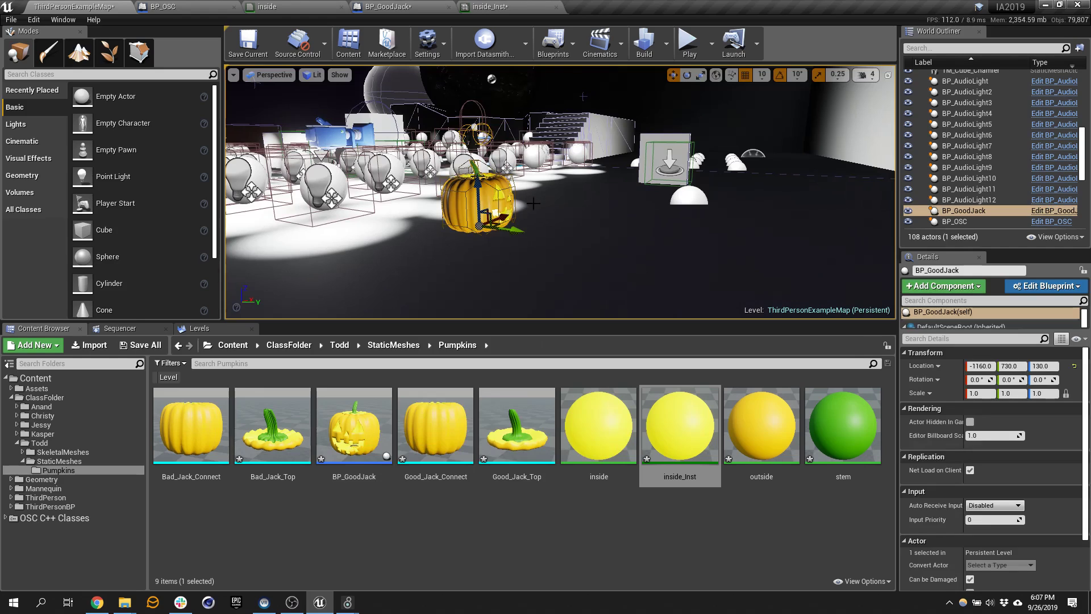
key("f")
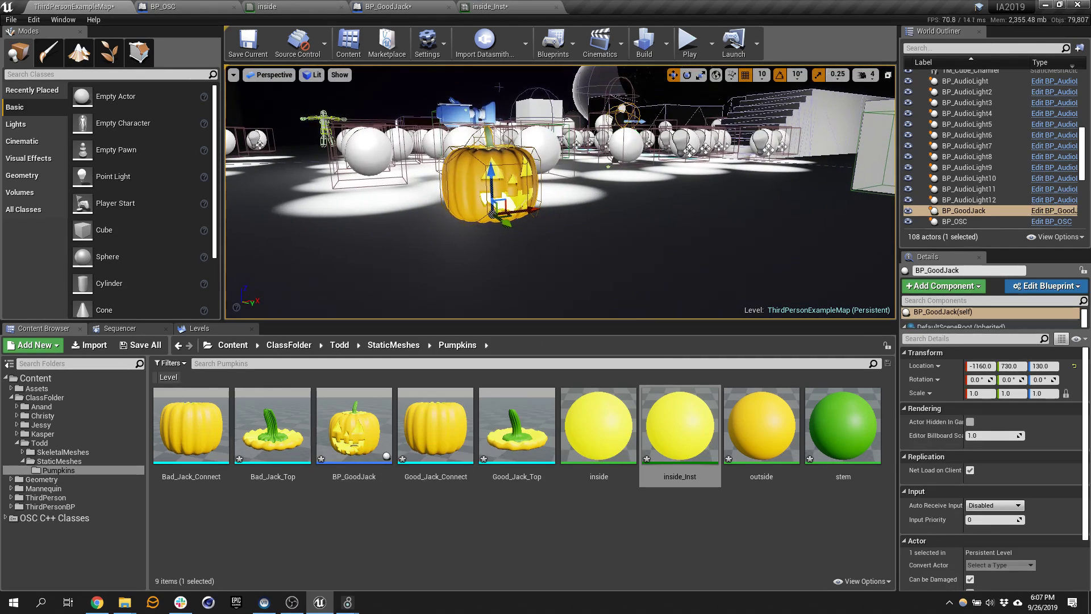
- Play the level, run the character up to the pumpkin, and release the mouse cursor
left_click(688, 43)
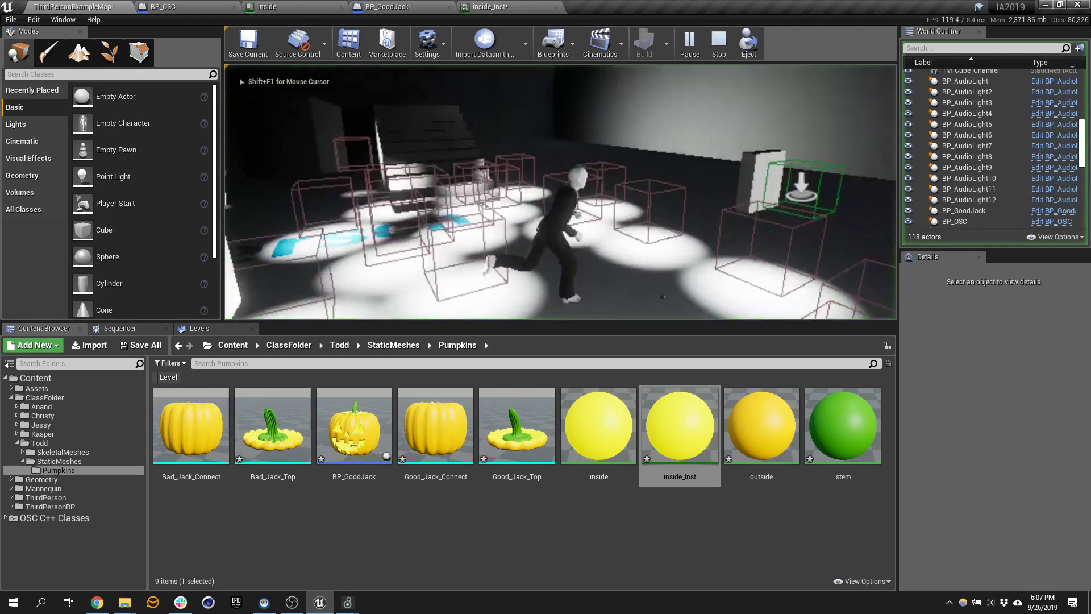
key("w")
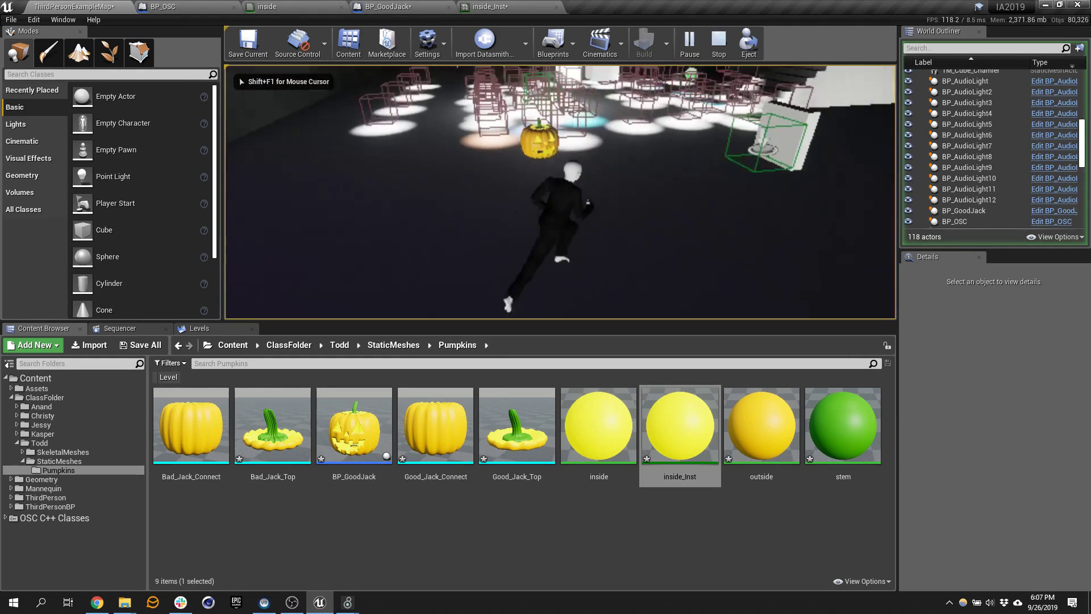
key("shift+F1")
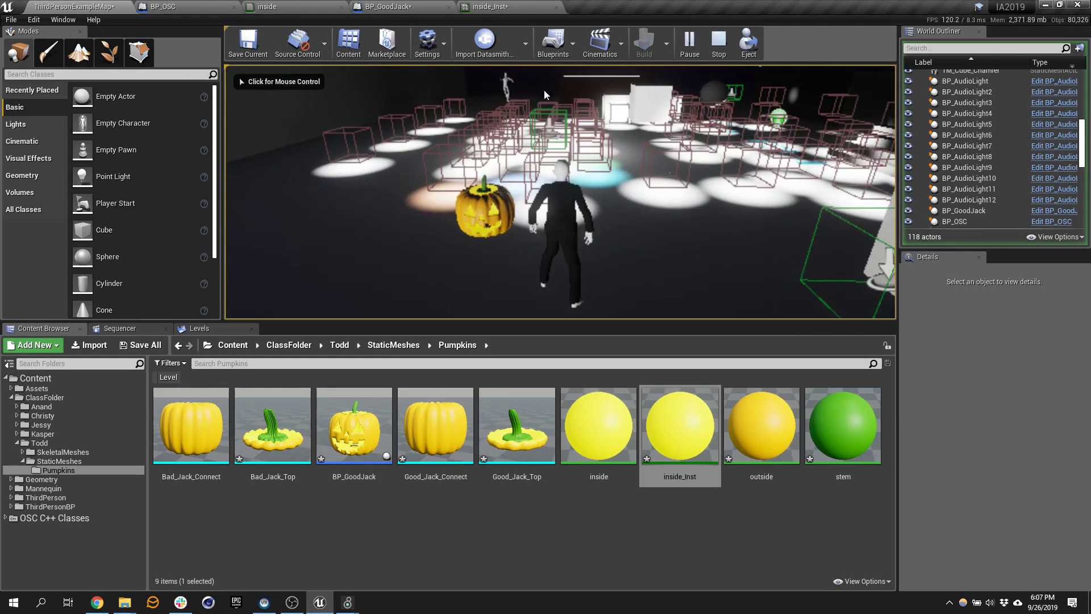
- Switch to the Max patch, place its window over the lower part of the running level, and lock the patch to operate the /goodjack toggle
mouse_move(347, 603)
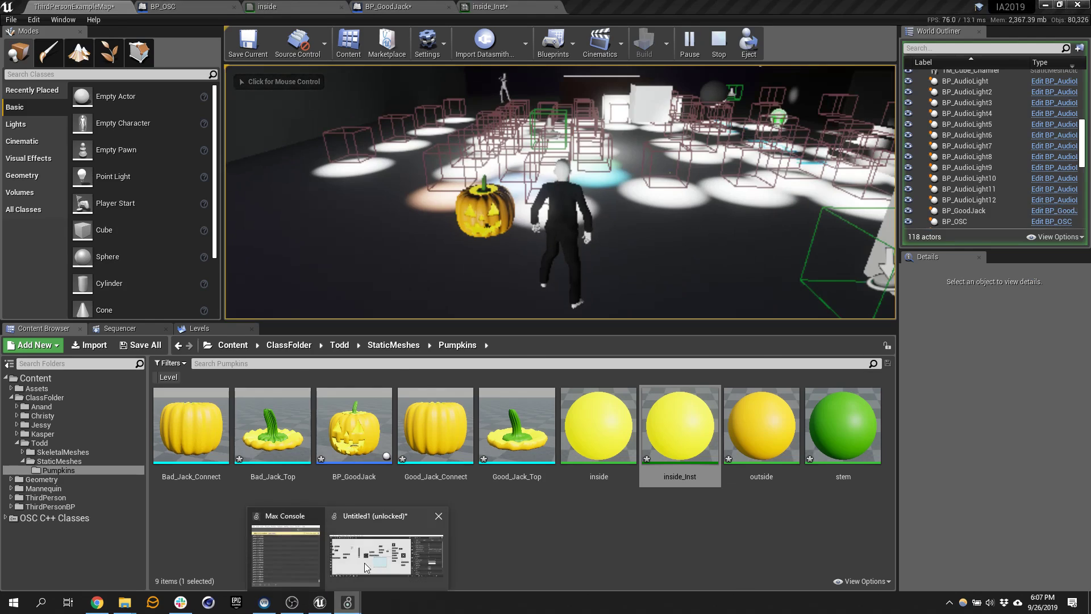
left_click(416, 552)
left_click_drag(630, 46, 499, 342)
left_click(662, 508)
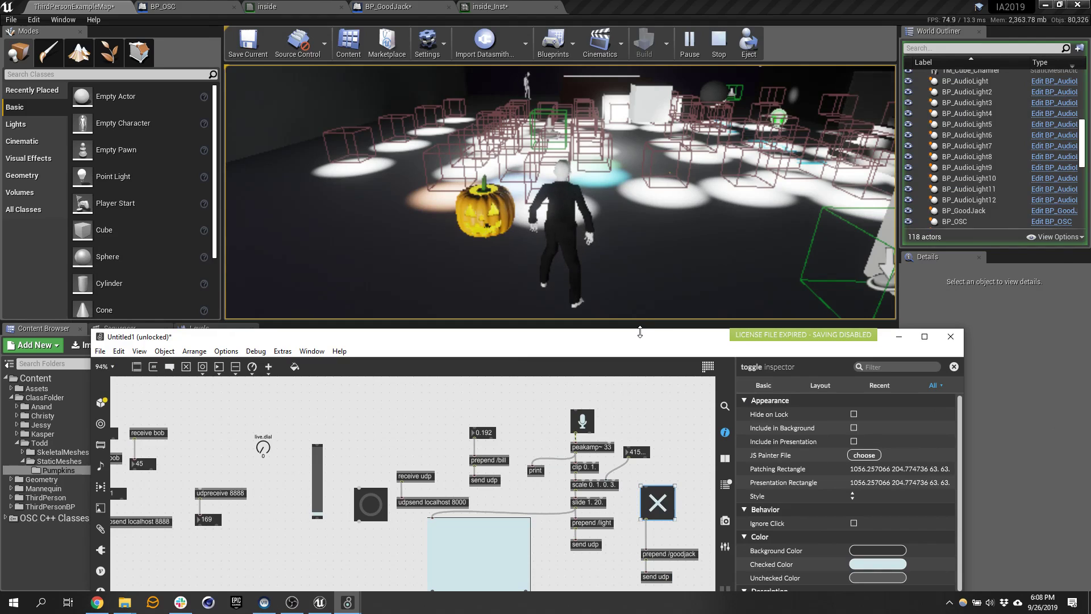
left_click_drag(640, 331, 729, 264)
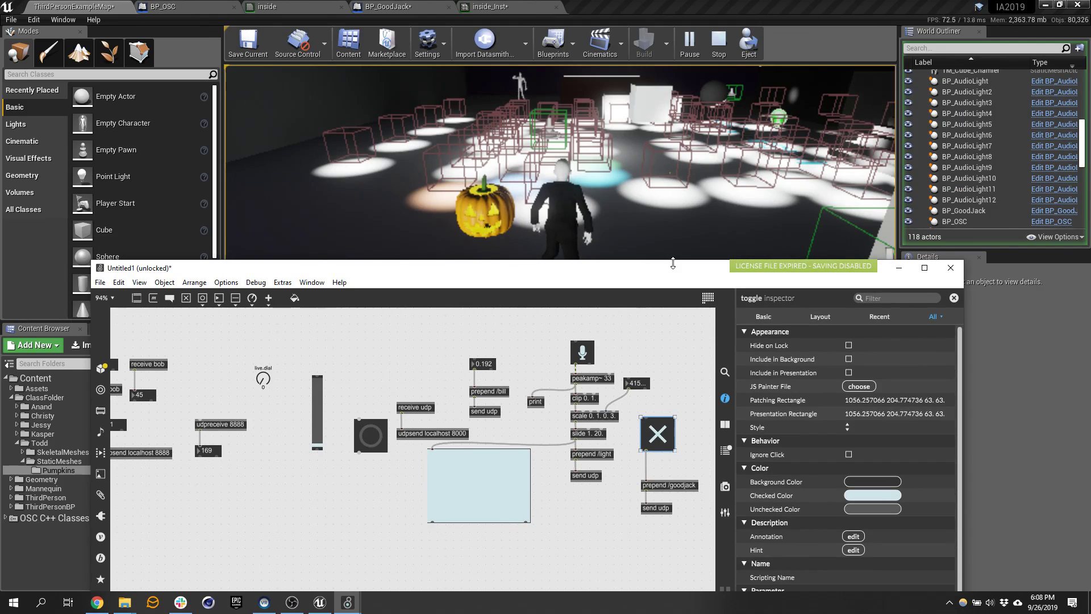
left_click_drag(627, 274, 805, 197)
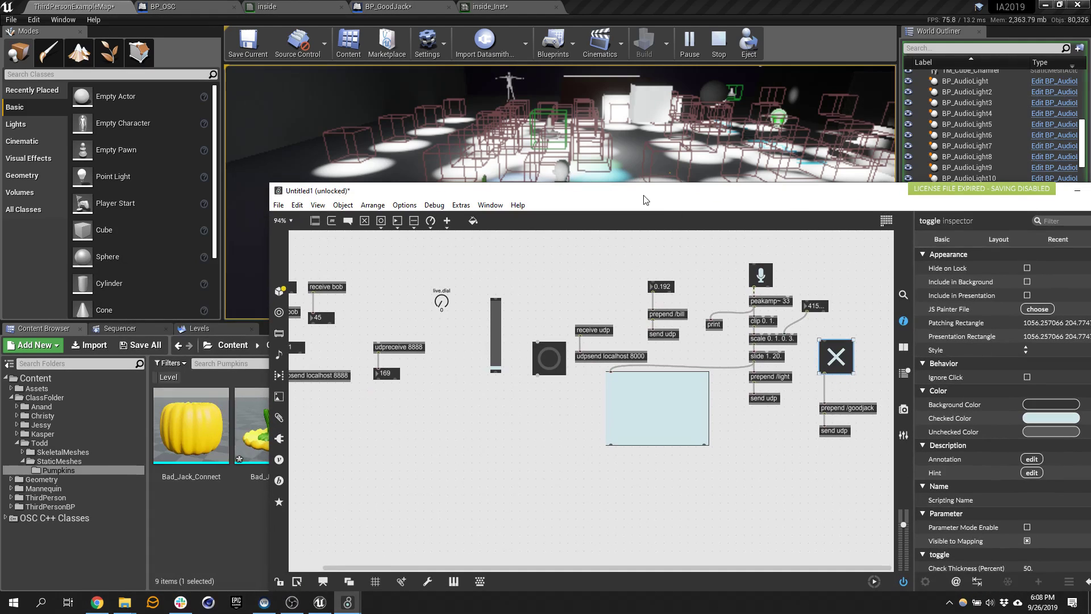
key("ctrl+e")
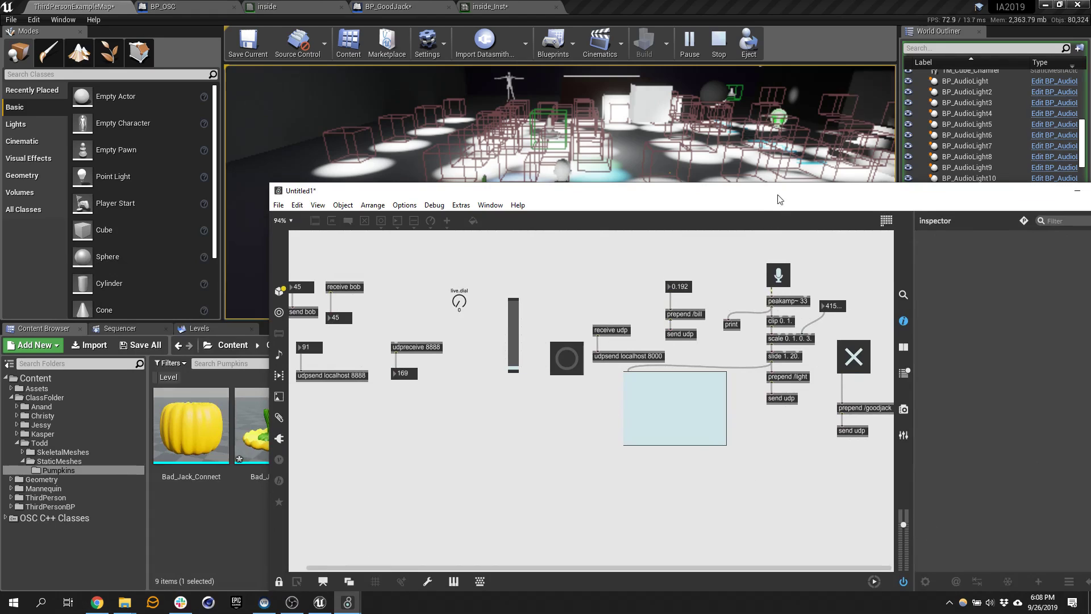
- Move the Max window clear of the pumpkin in the running level and stop the play session
left_click_drag(779, 195, 539, 232)
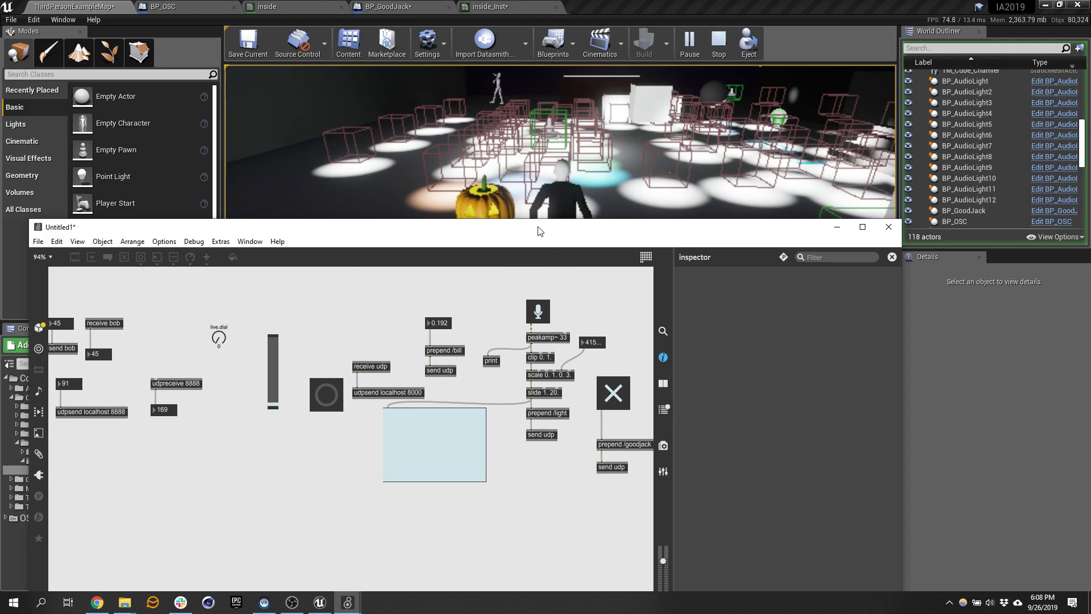
left_click_drag(531, 228, 709, 279)
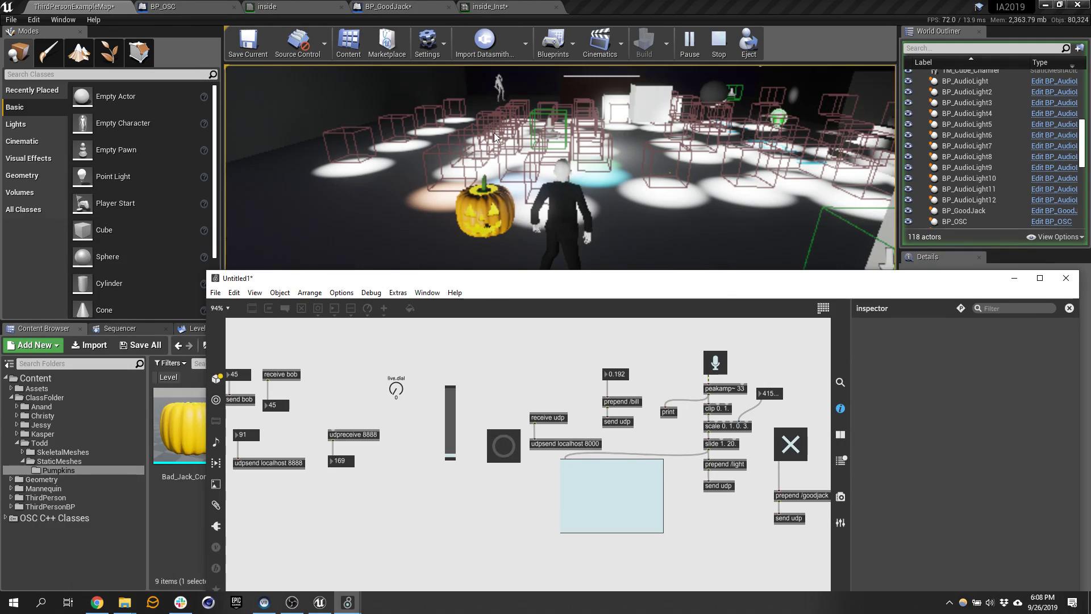
left_click(727, 42)
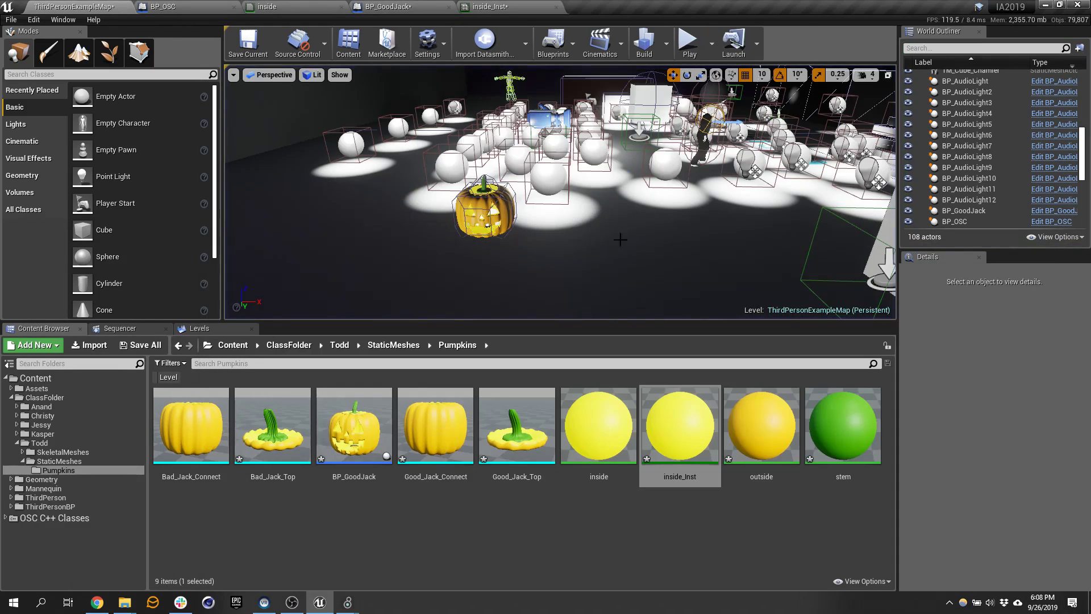
- Reset the bright parameter of inside_Inst to its default of 1.0 and undock its editor as a floating window over the level
left_click(502, 7)
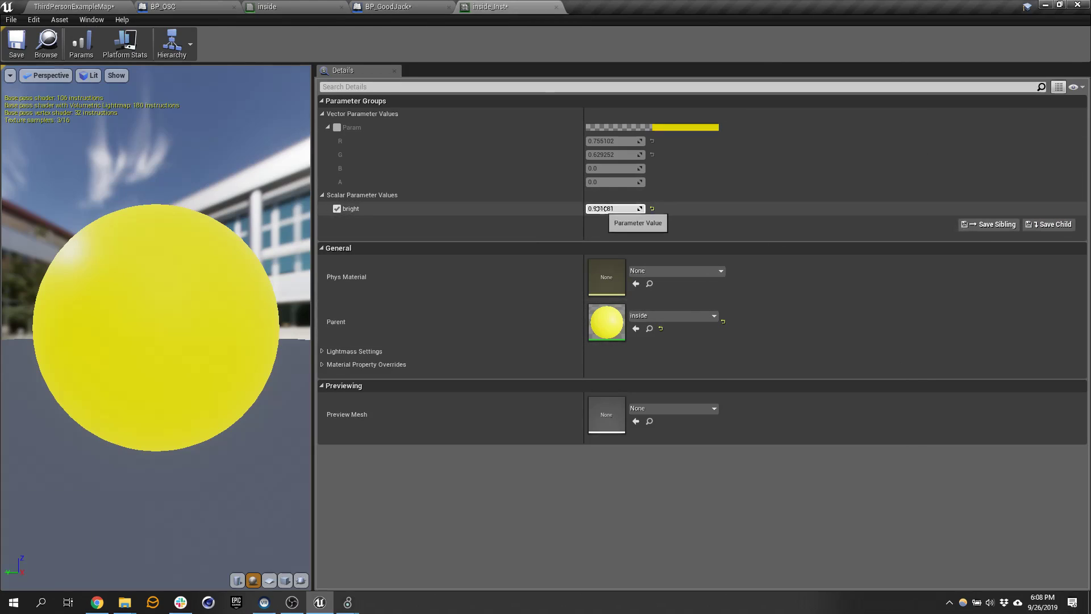
left_click(651, 209)
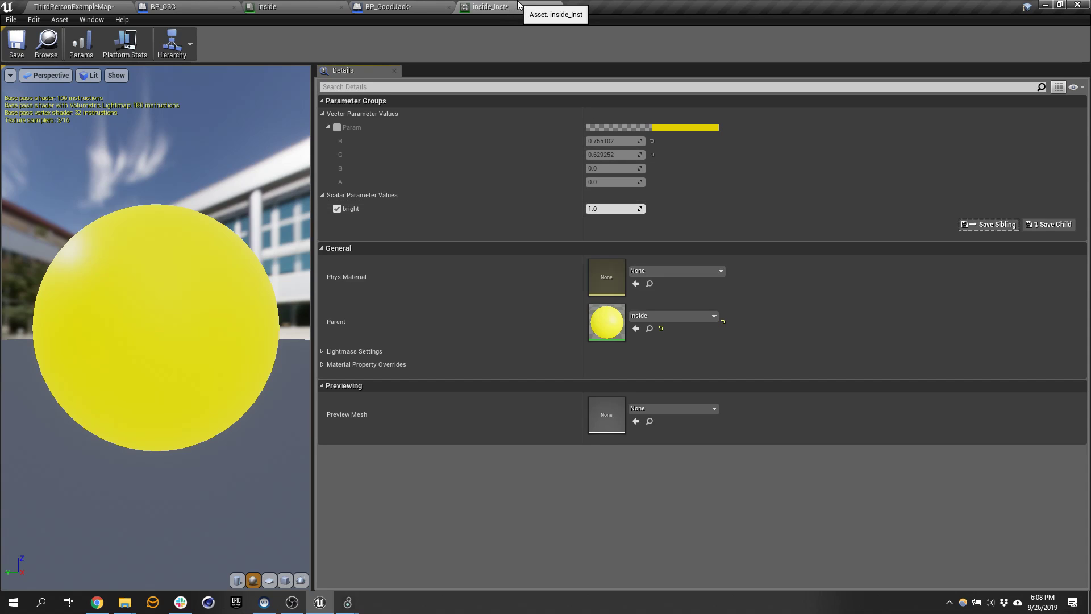
left_click_drag(517, 5, 764, 135)
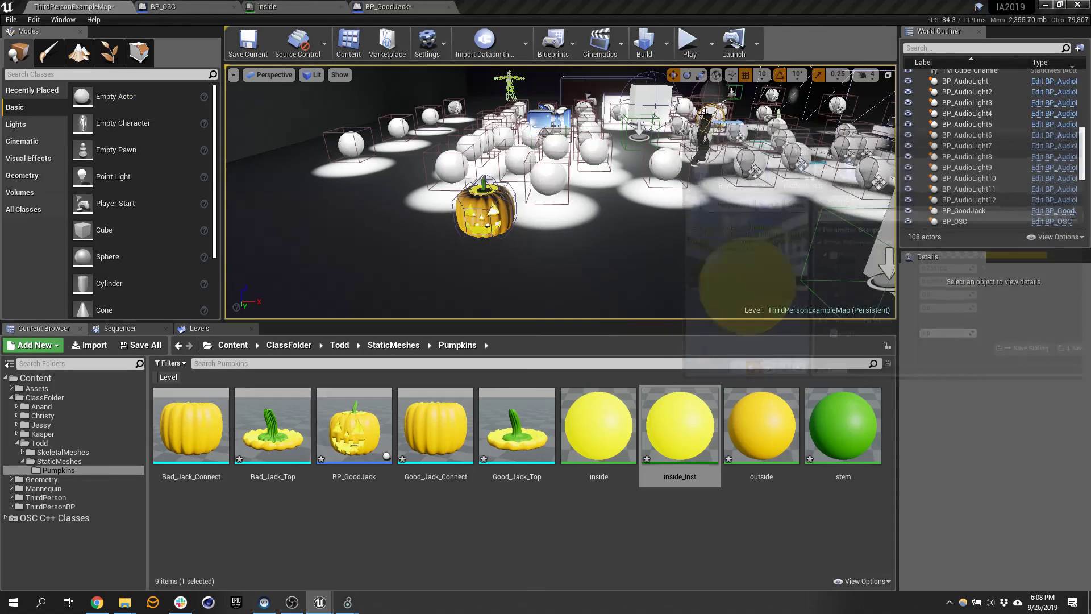
- Play the level again, walk the character to the pumpkin, and free the cursor for editing inside_Inst
left_click(698, 47)
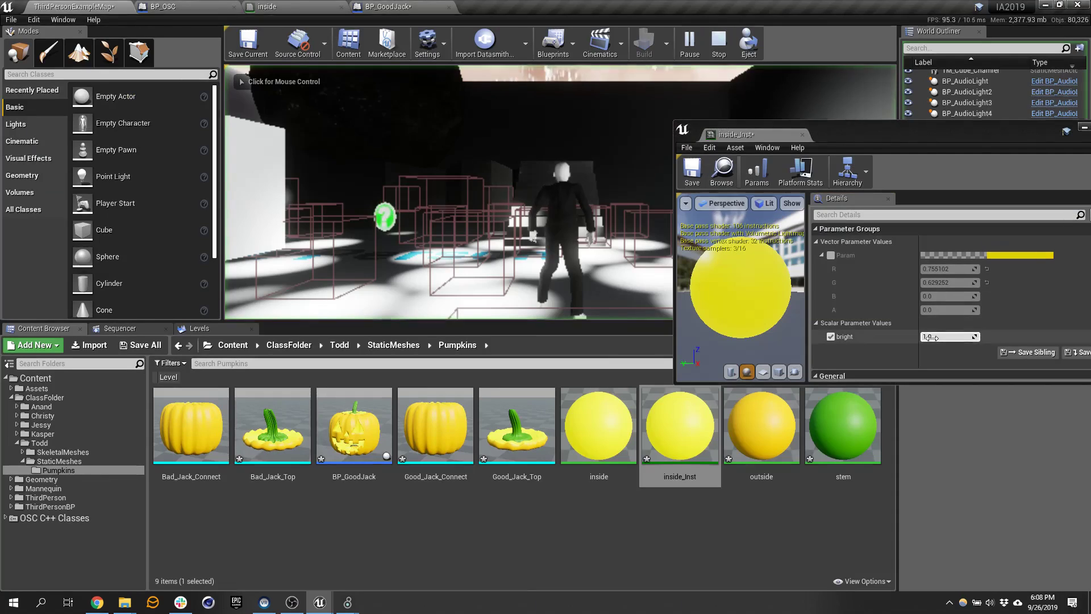
key("w")
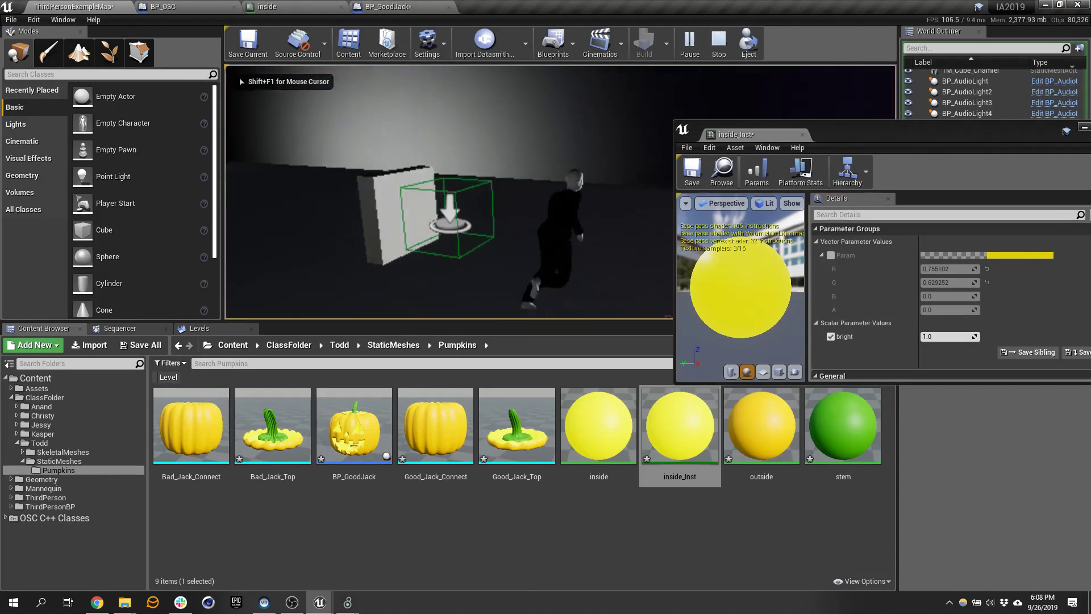
key("w")
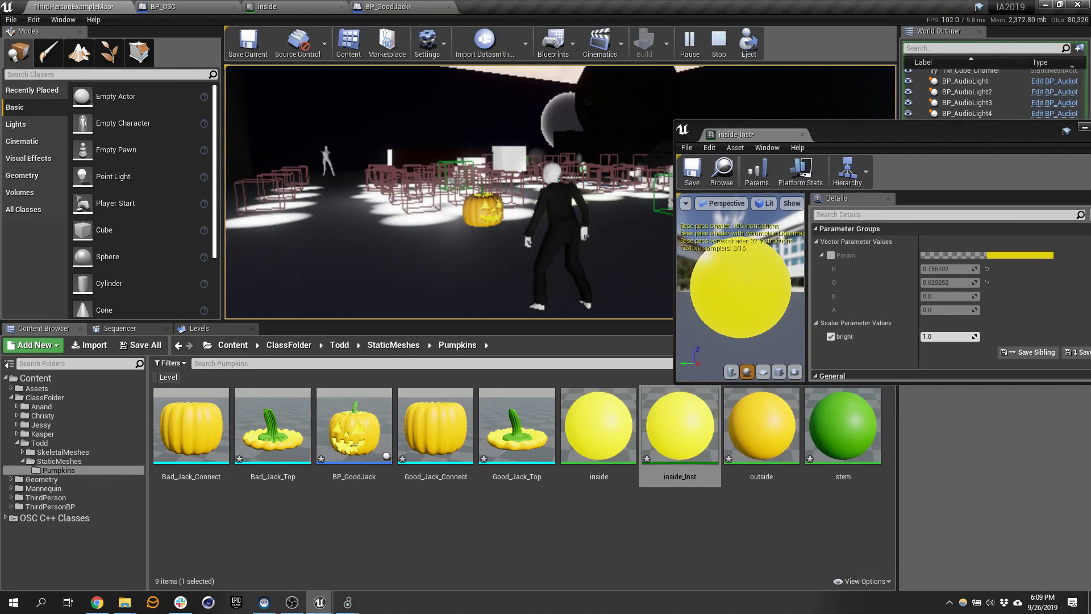
key("shift+F1")
- Try a bright value of about 6 on inside_Inst while the level runs, and set it back to 1
mouse_move(937, 337)
left_mouse_down()
mouse_move(983, 337)
mouse_move(915, 338)
mouse_move(940, 347)
left_mouse_up()
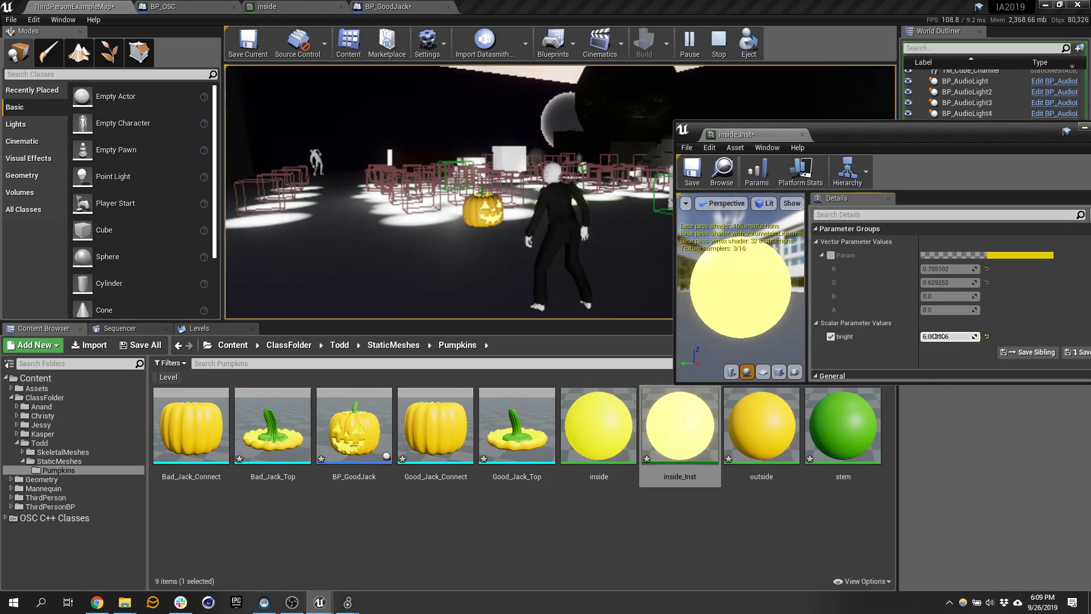
left_click(939, 337)
type("1")
key("Tab")
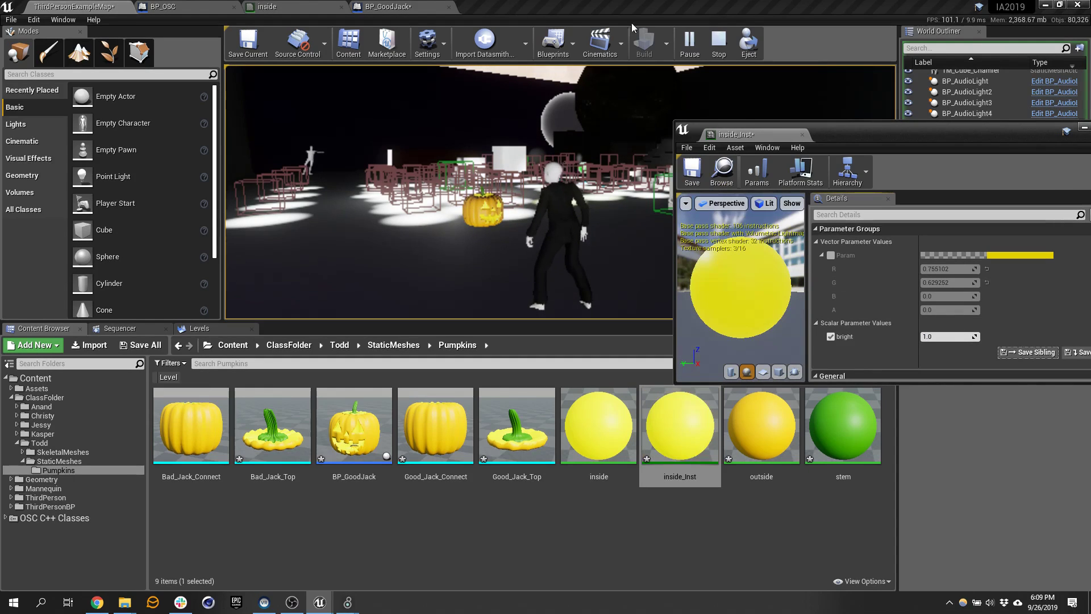
- Stop the play session and dock the inside_Inst editor back into the main window
left_click(719, 42)
left_click_drag(739, 135, 481, 6)
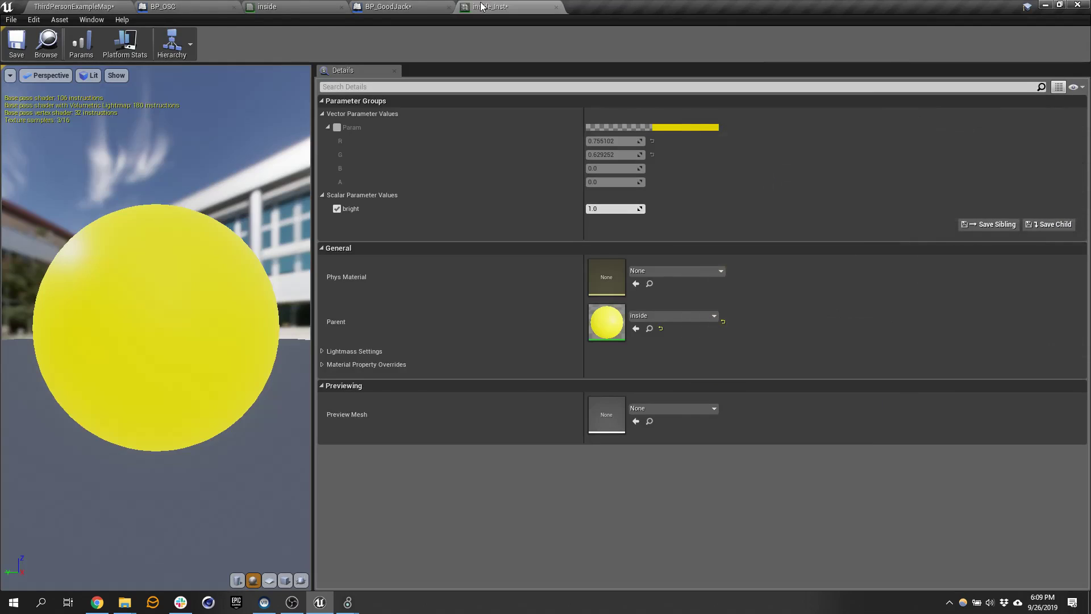
- In BP_GoodJack's Event Graph, add a Create Dynamic Material Instance node for Good_Jack_Connect, run by Event BeginPlay
left_click(412, 6)
right_click_drag(420, 176, 622, 347)
right_click_drag(606, 222, 518, 310)
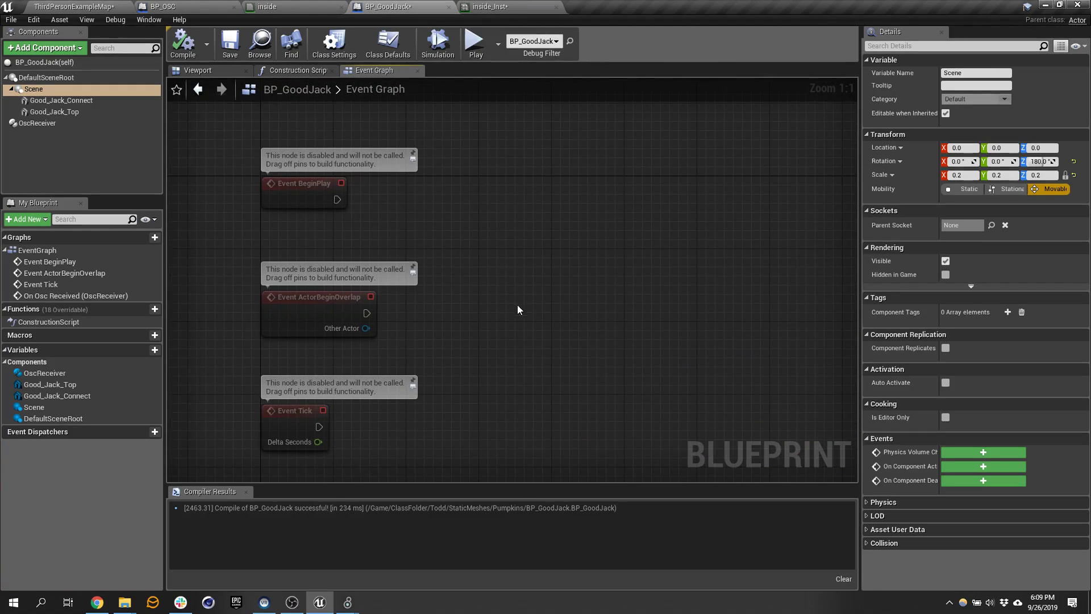
left_click_drag(337, 199, 496, 196)
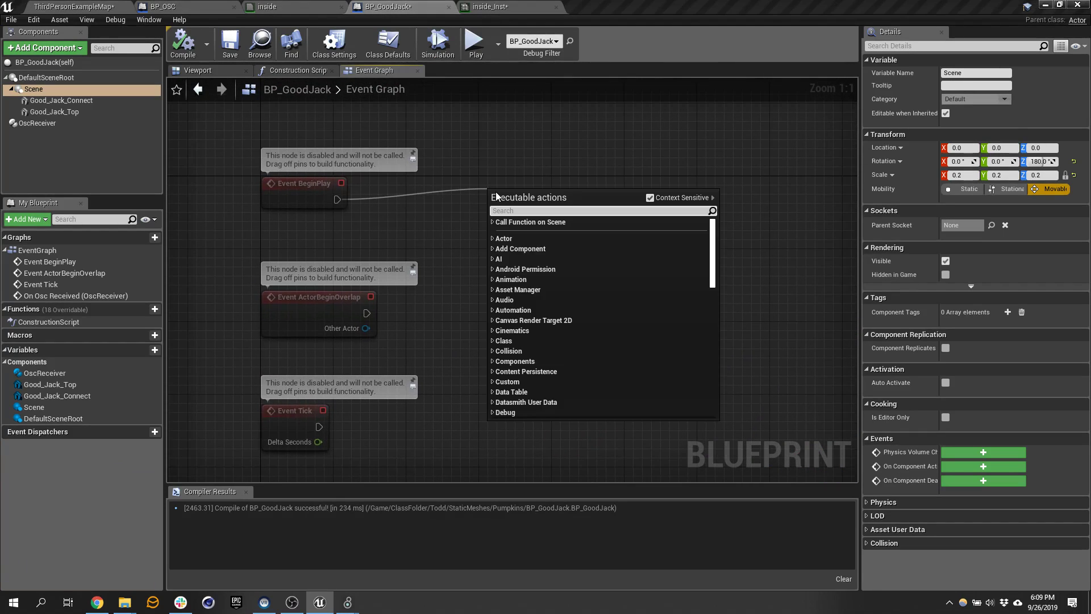
type("create")
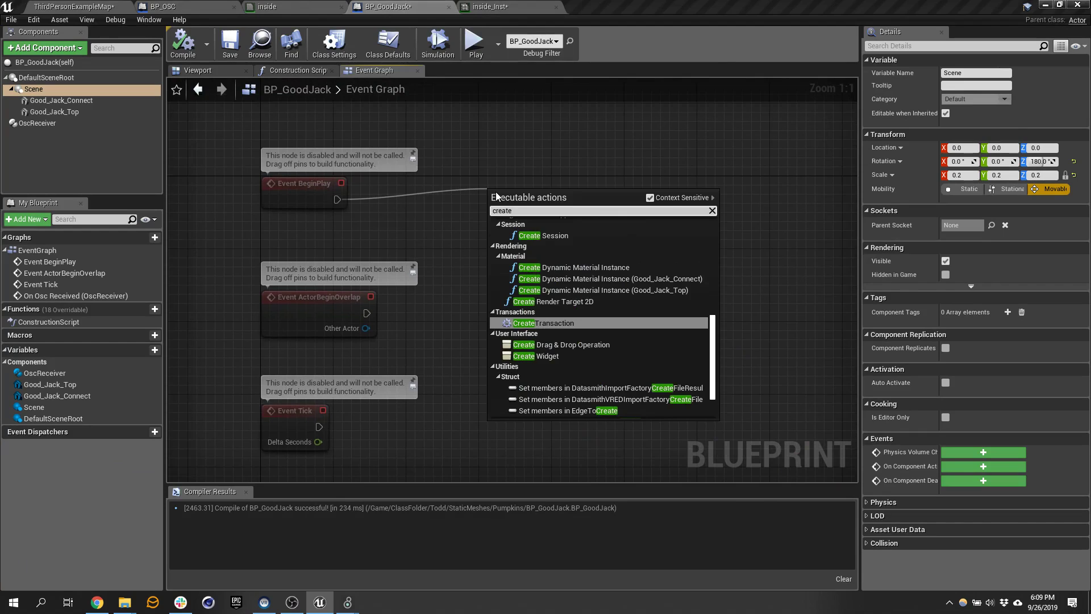
type("dyn")
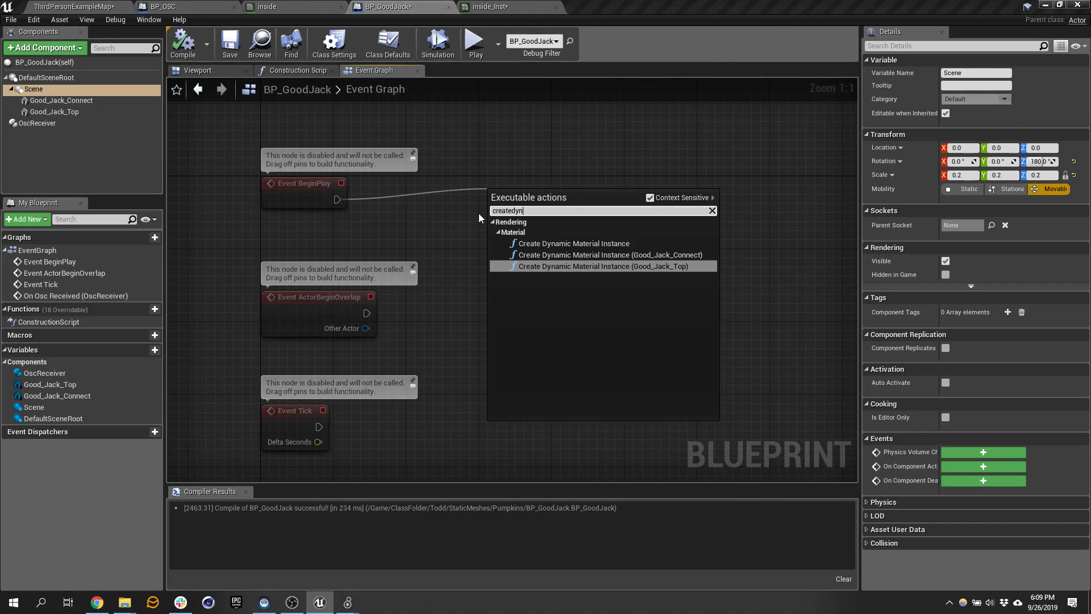
left_click(599, 256)
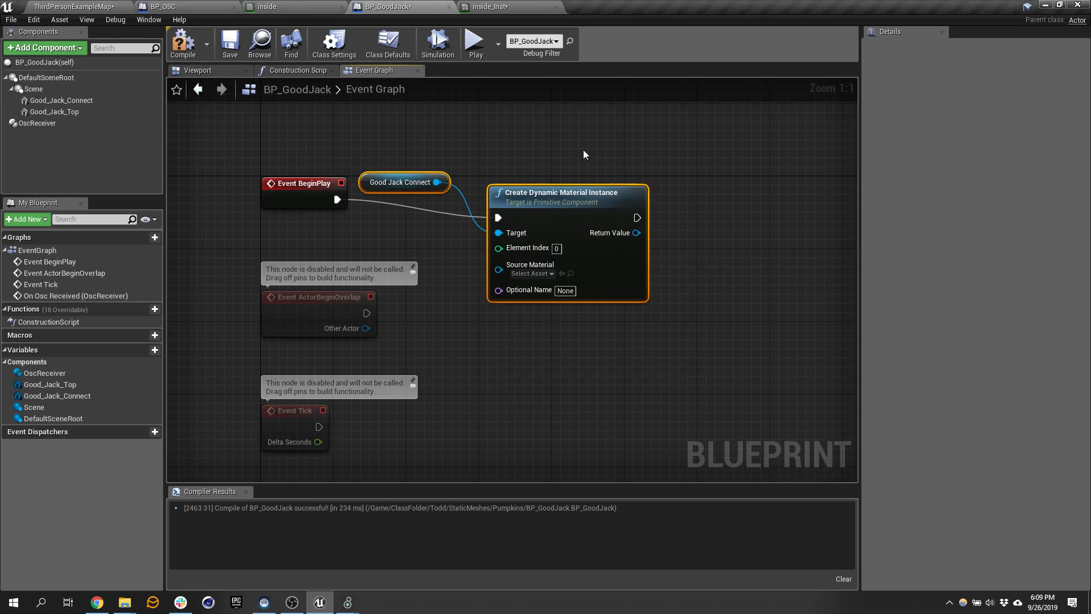
- Undo the Create Dynamic Material Instance node and its component reference, and place a new Good_Jack_Connect reference in the Event Graph
key("ctrl+z")
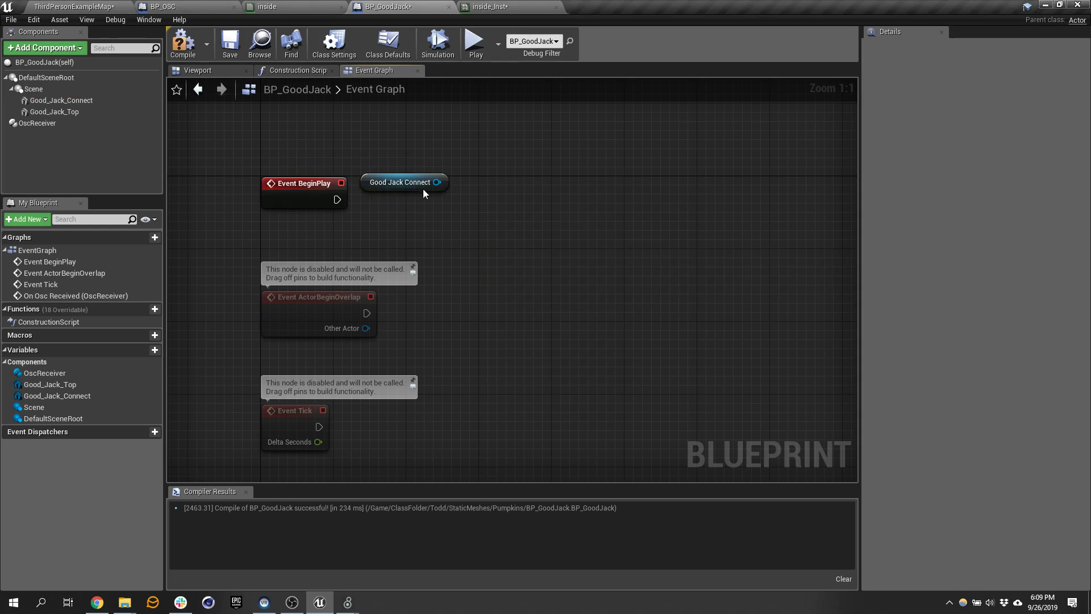
key("ctrl+z")
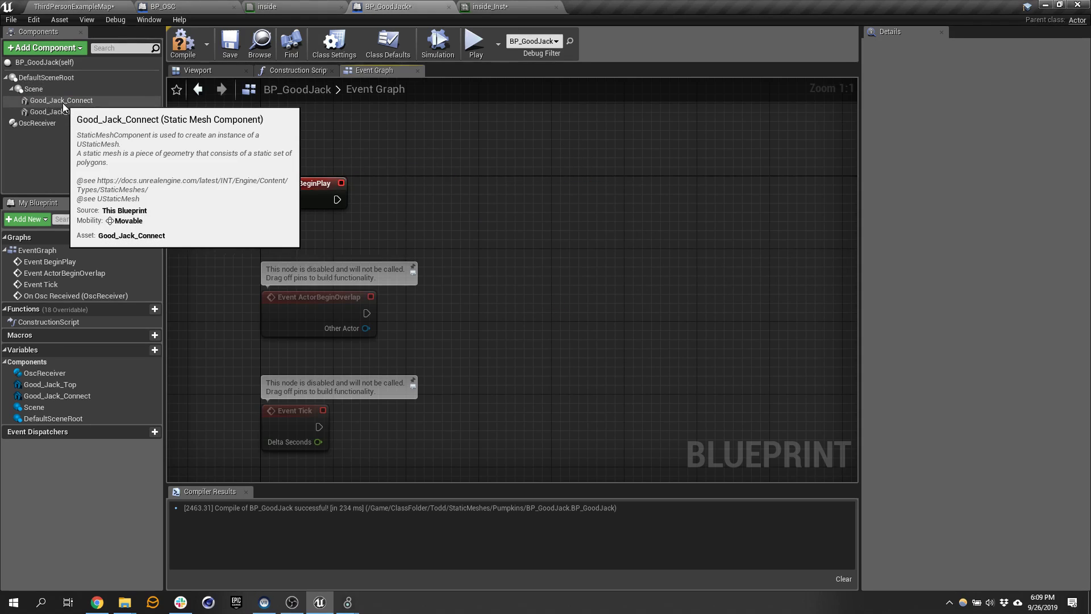
left_click_drag(63, 100, 488, 269)
left_click_drag(565, 277, 649, 221)
type("create")
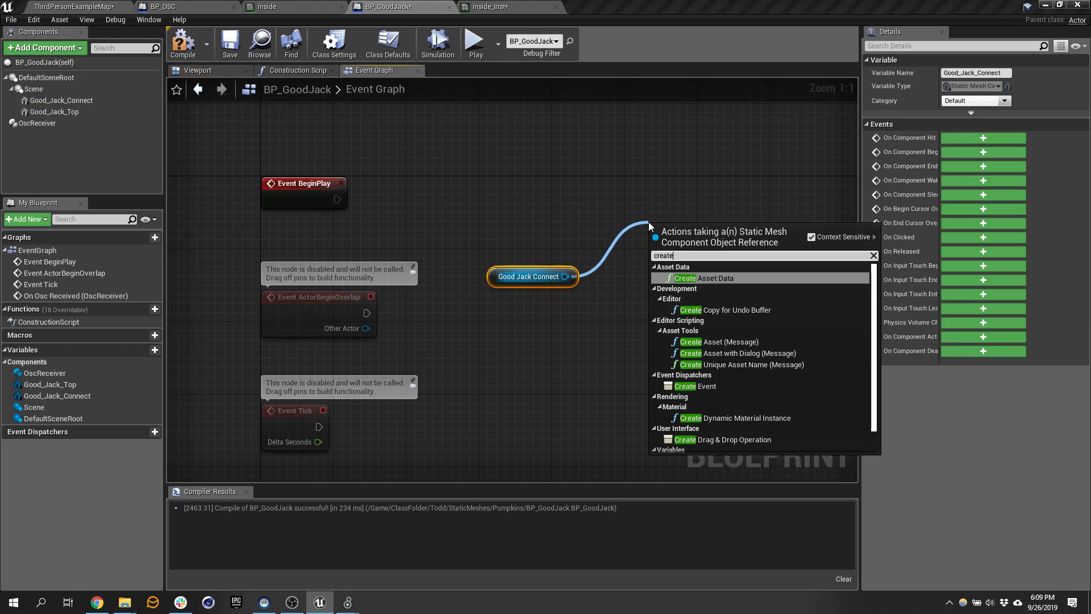
type("dyn")
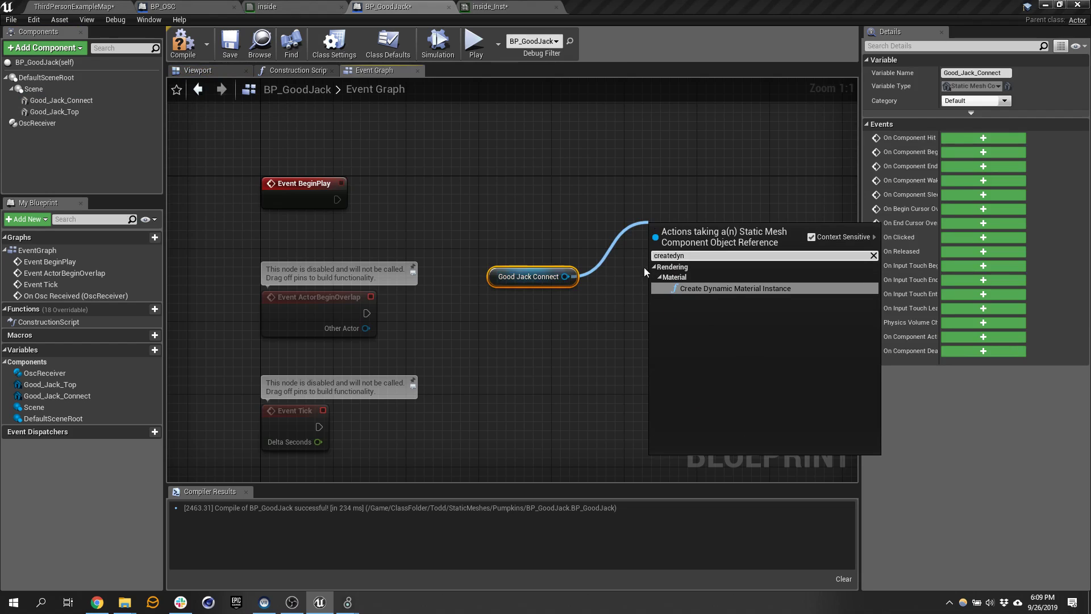
left_click(745, 289)
left_click(696, 309)
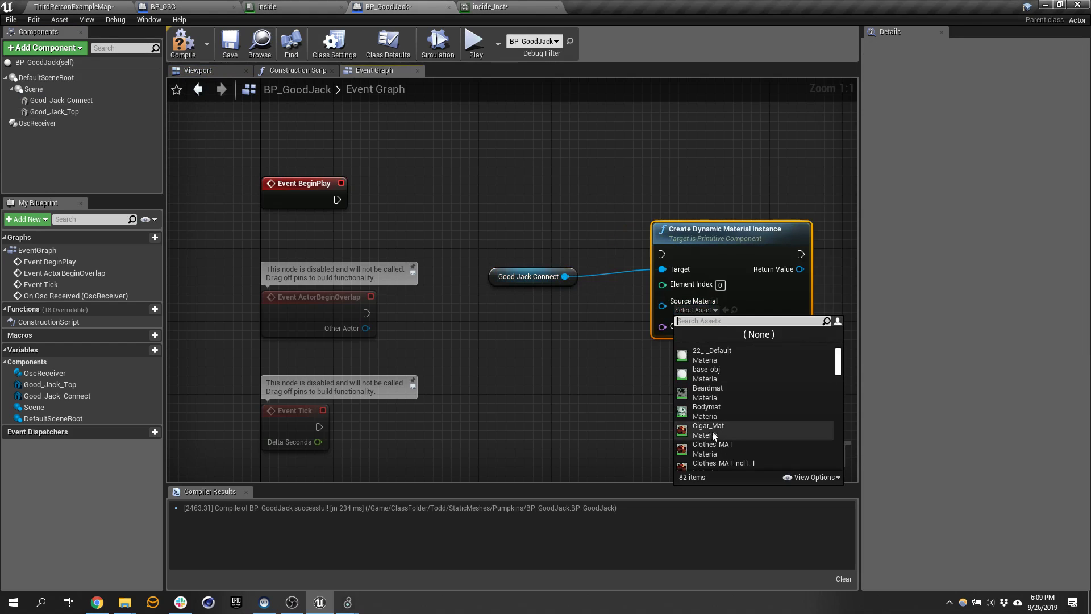
left_click(645, 208)
left_click(720, 294)
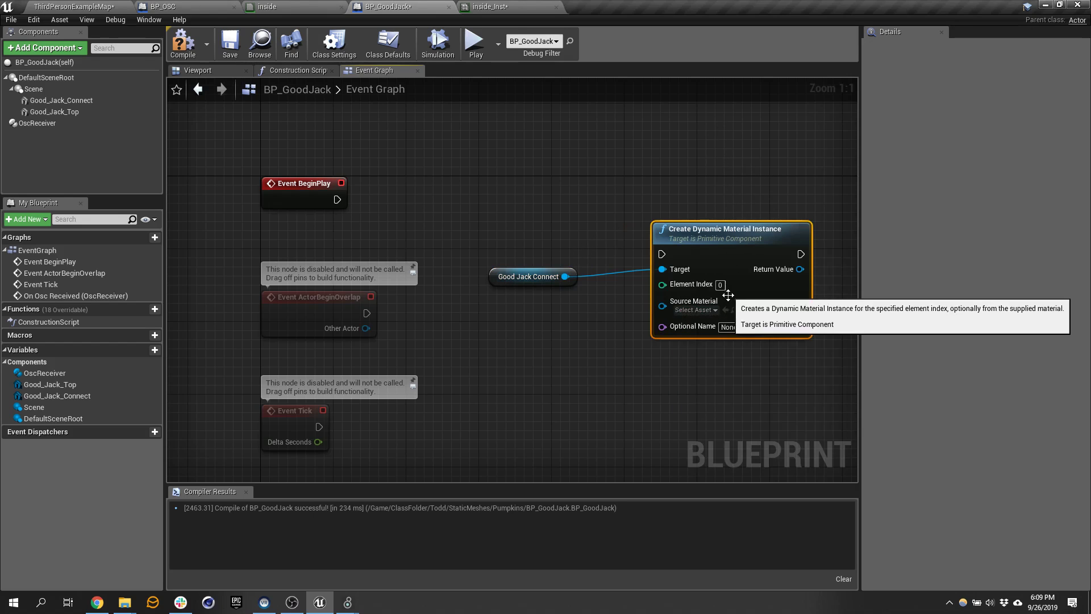
key("Delete")
- Add a Create Dynamic Material Instance node targeting the Good Jack Connect reference
left_click_drag(564, 277, 635, 212)
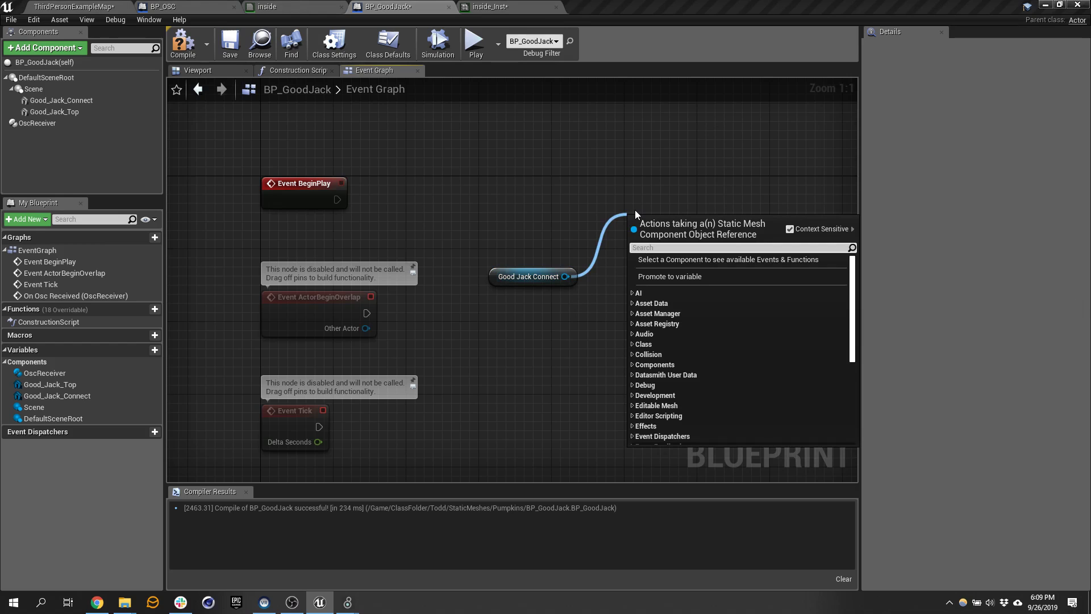
type("cr")
key("BackSpace")
key("BackSpace")
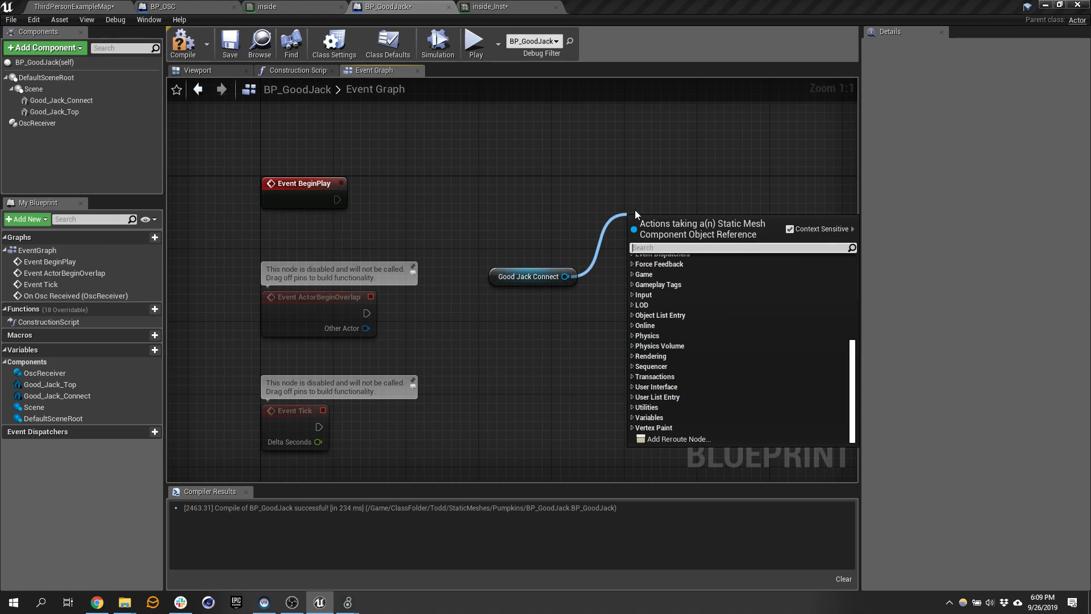
type("dynami")
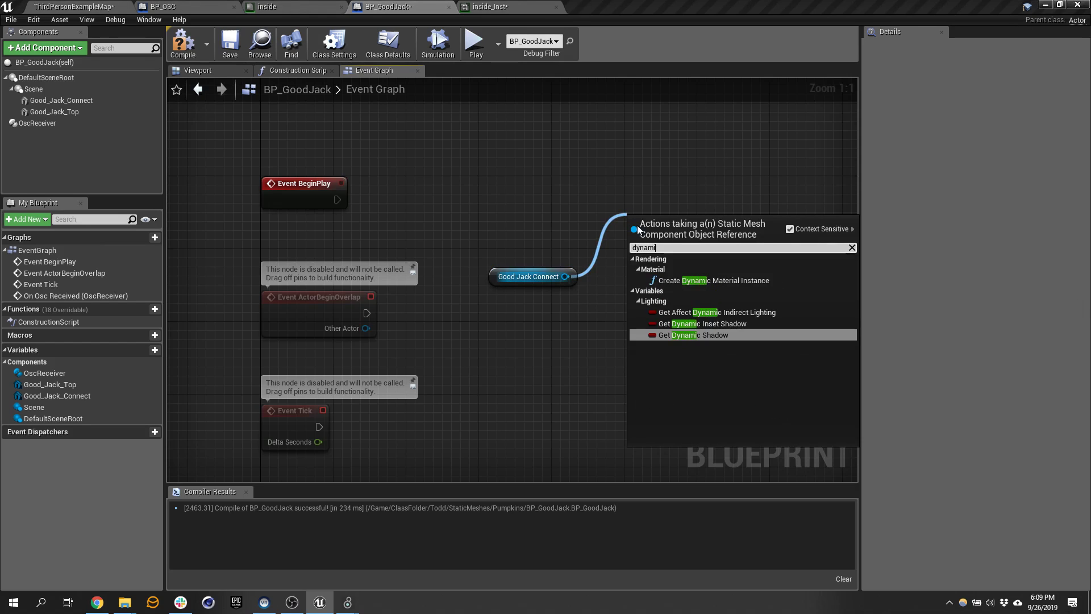
left_click(747, 280)
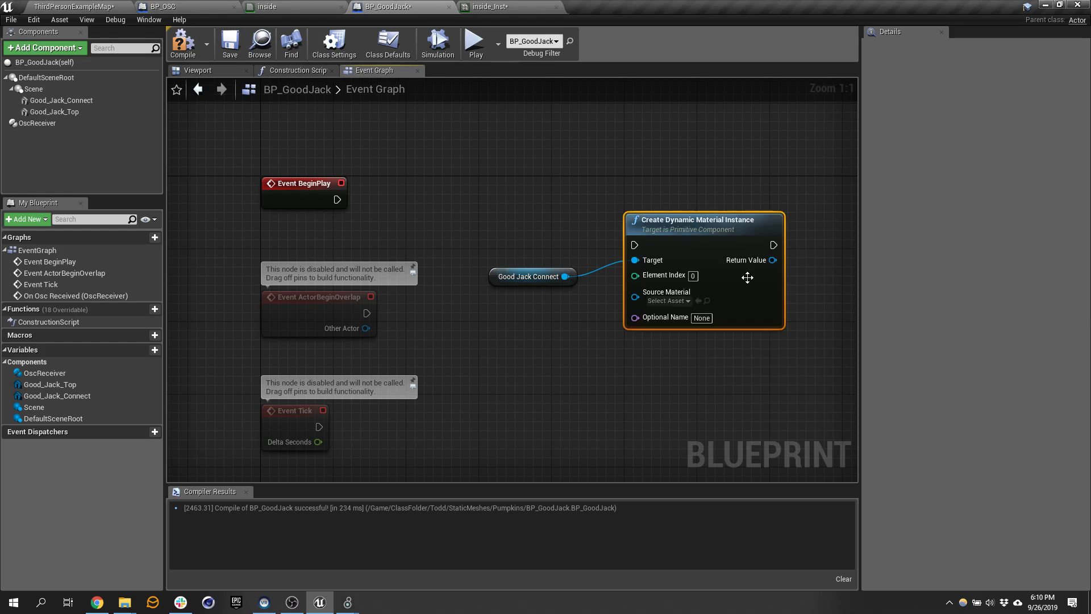
left_click(673, 301)
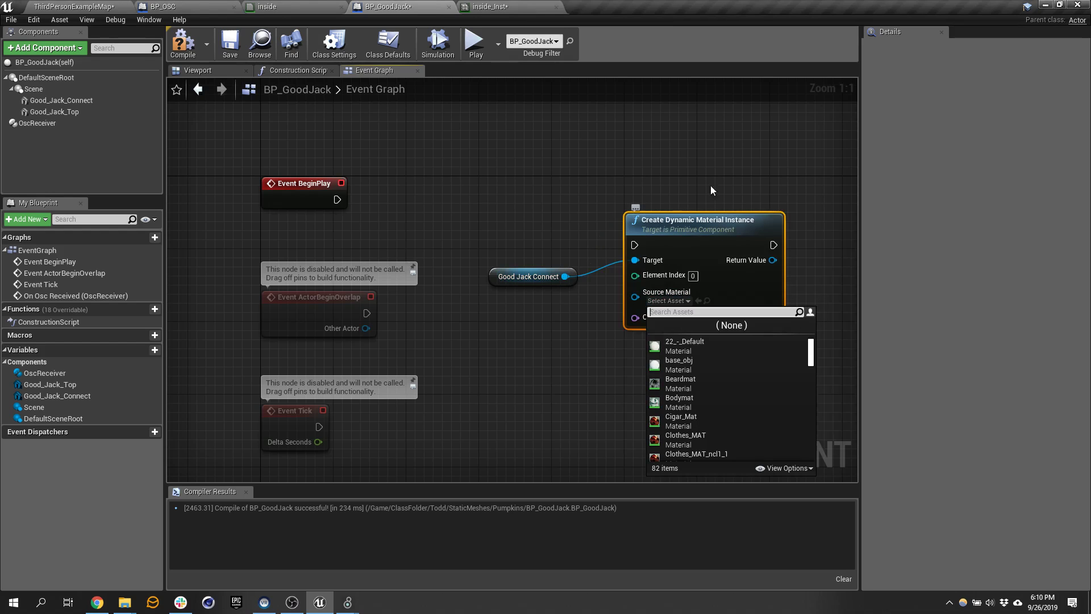
- Move Event BeginPlay and the material instance nodes closer together, and make Event BeginPlay run Create Dynamic Material Instance
left_click_drag(344, 203, 364, 177)
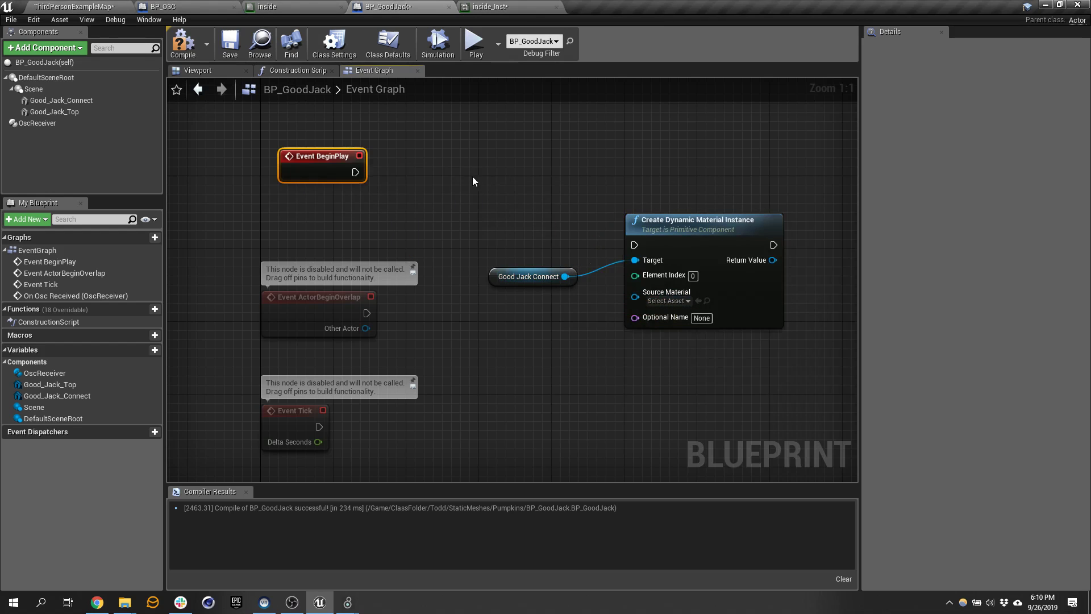
left_click_drag(474, 167, 798, 341)
left_click_drag(633, 220, 497, 157)
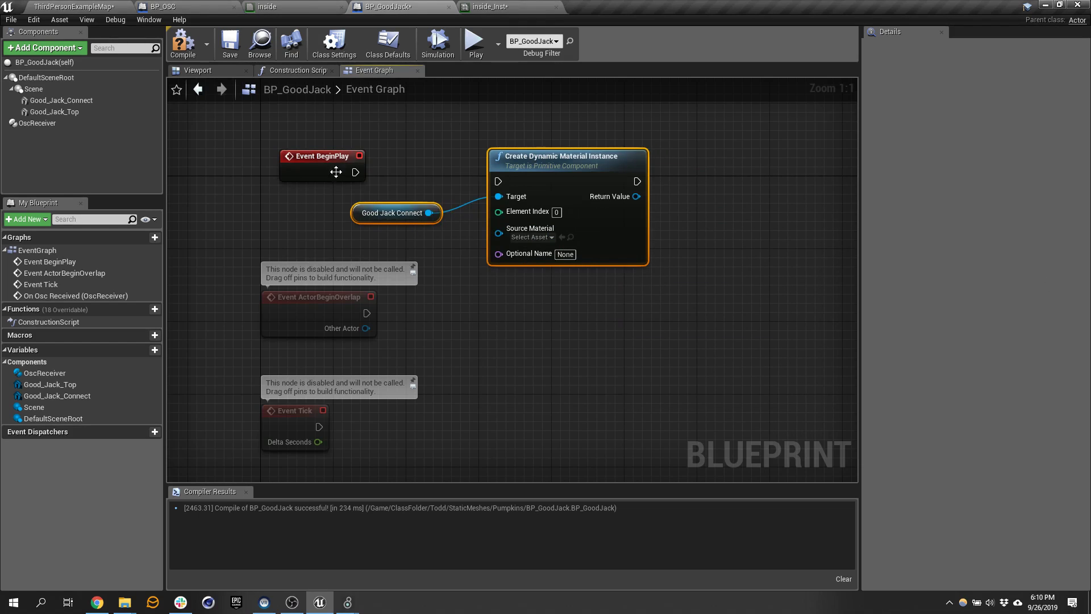
left_click_drag(355, 172, 503, 149)
- Locate Good_Jack_Connect's Element 0 material, assign inside_Inst as the node's Source Material, and reposition the BeginPlay node group
left_click(61, 100)
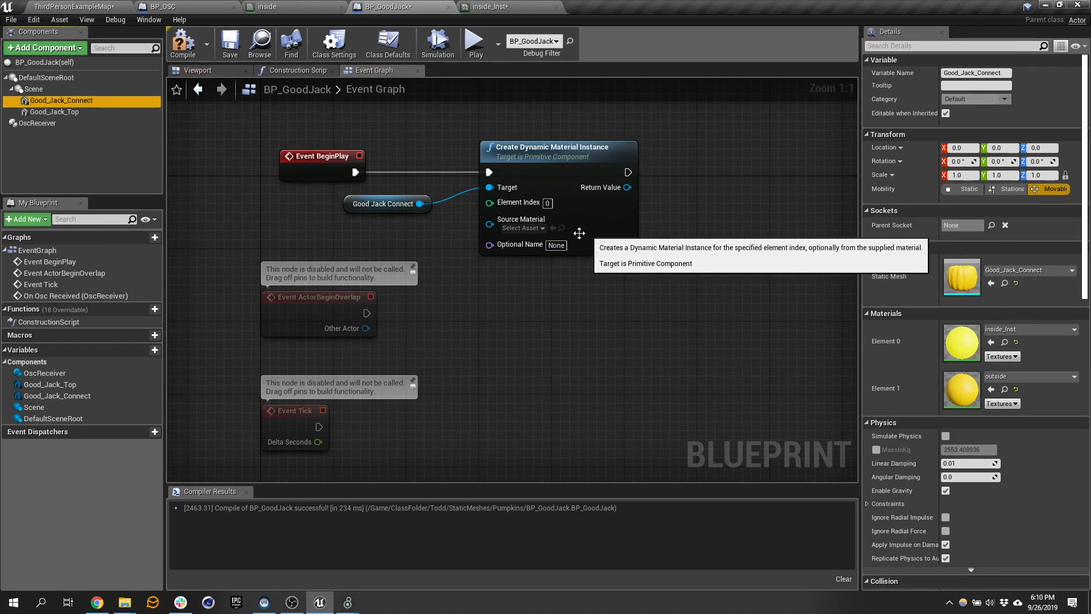
left_click(1003, 341)
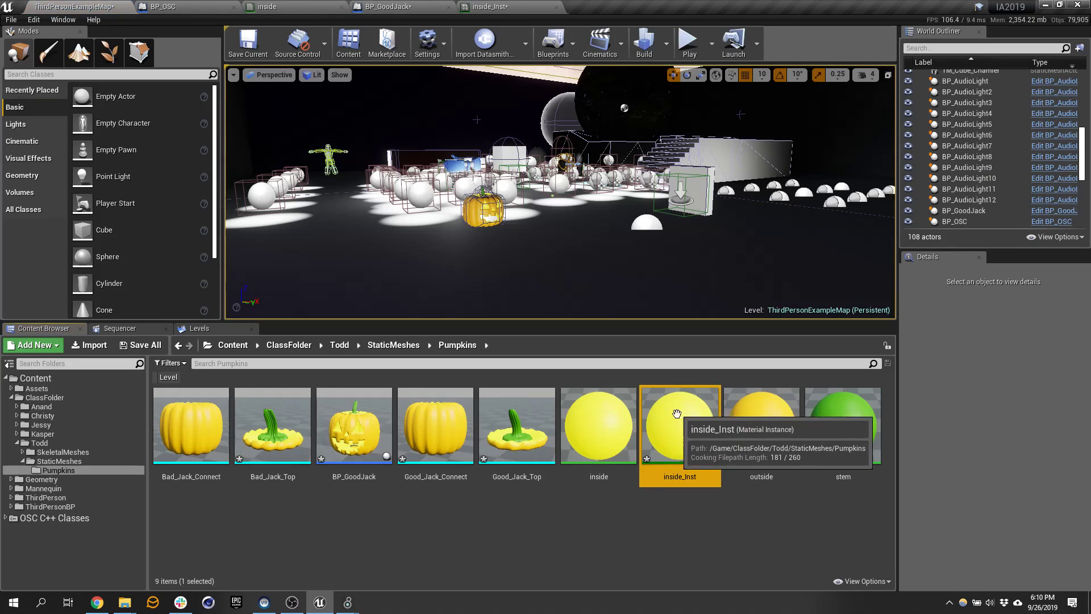
left_click(409, 6)
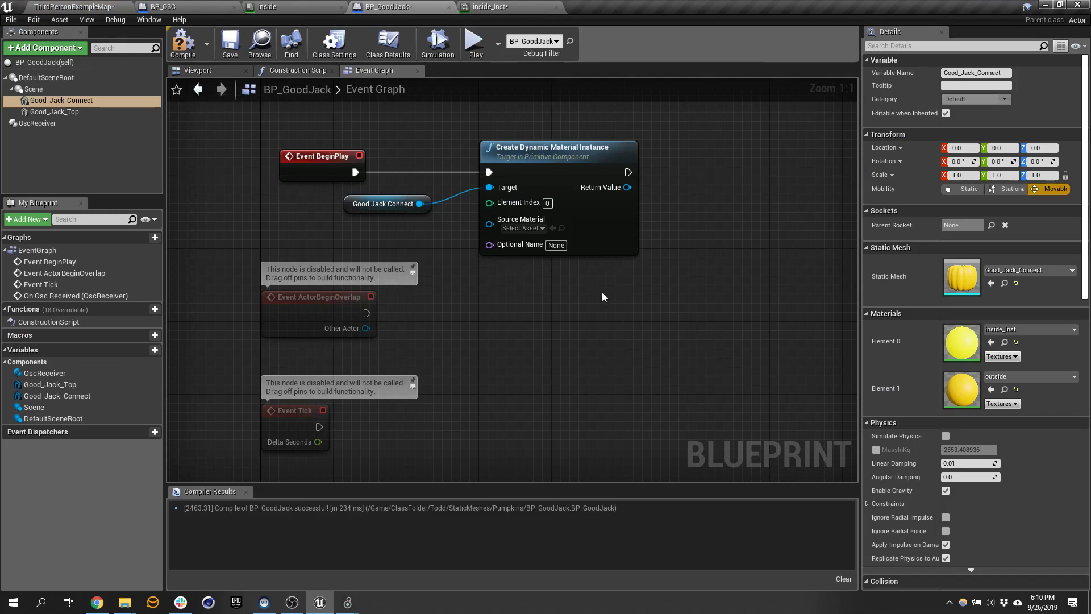
left_click(552, 228)
left_click_drag(257, 120, 625, 224)
left_click_drag(562, 154, 489, 124)
- Add a Pop Float node fed by the Pop Bool node's Output in the On Osc Received chain
right_click_drag(678, 287, 583, 143)
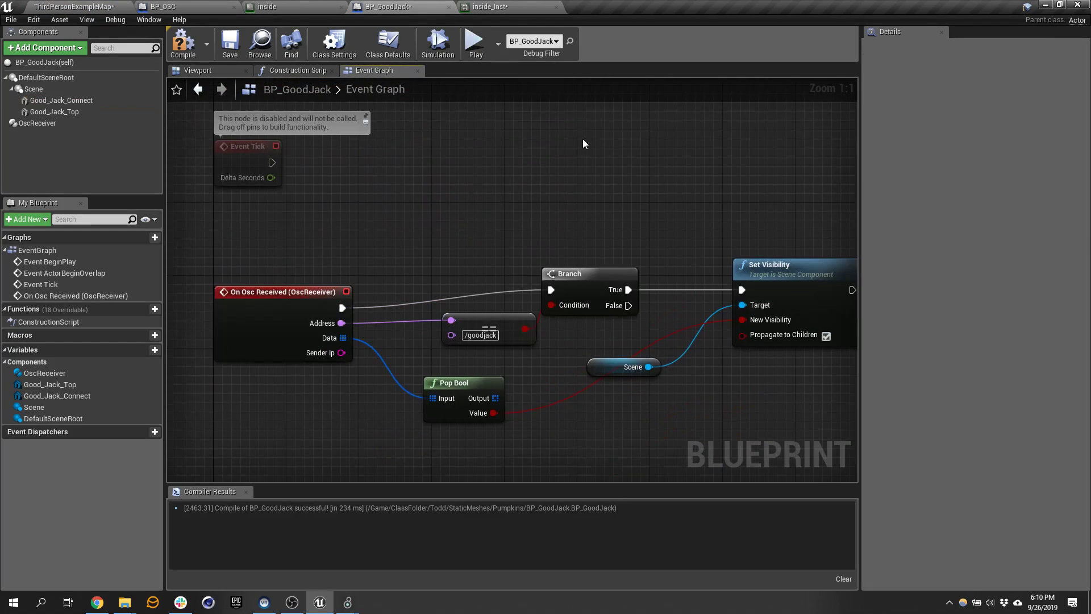
right_click_drag(664, 467, 588, 349)
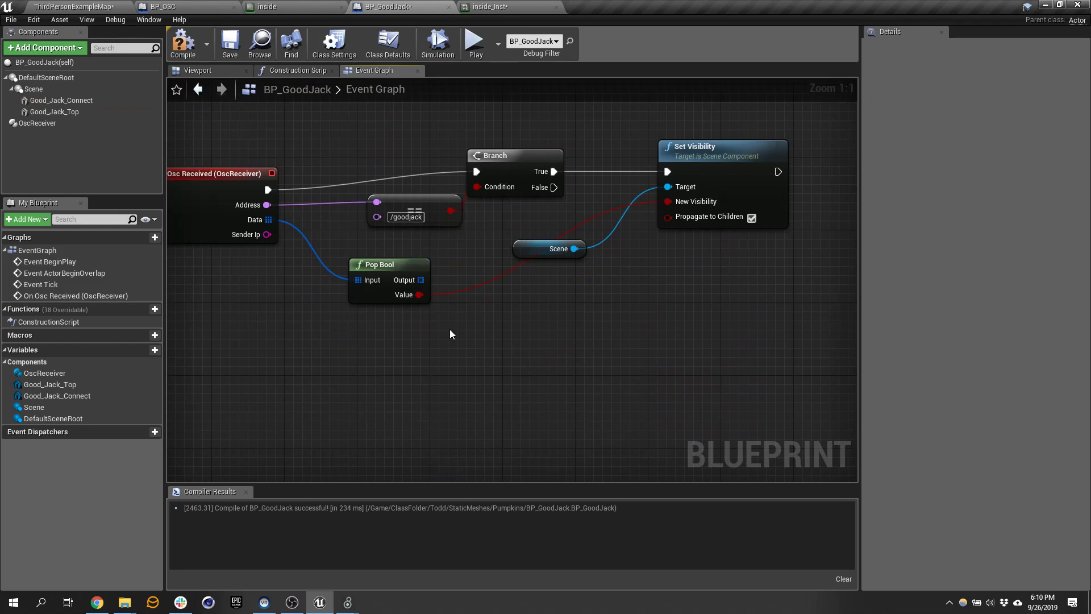
right_click_drag(407, 307, 467, 293)
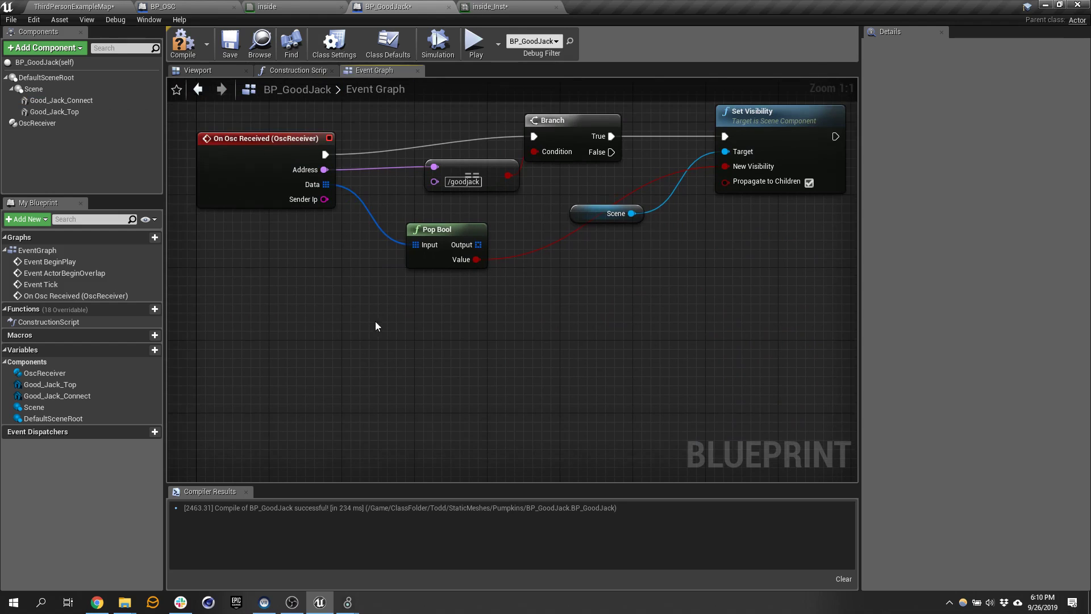
left_click_drag(478, 244, 400, 319)
type("pop")
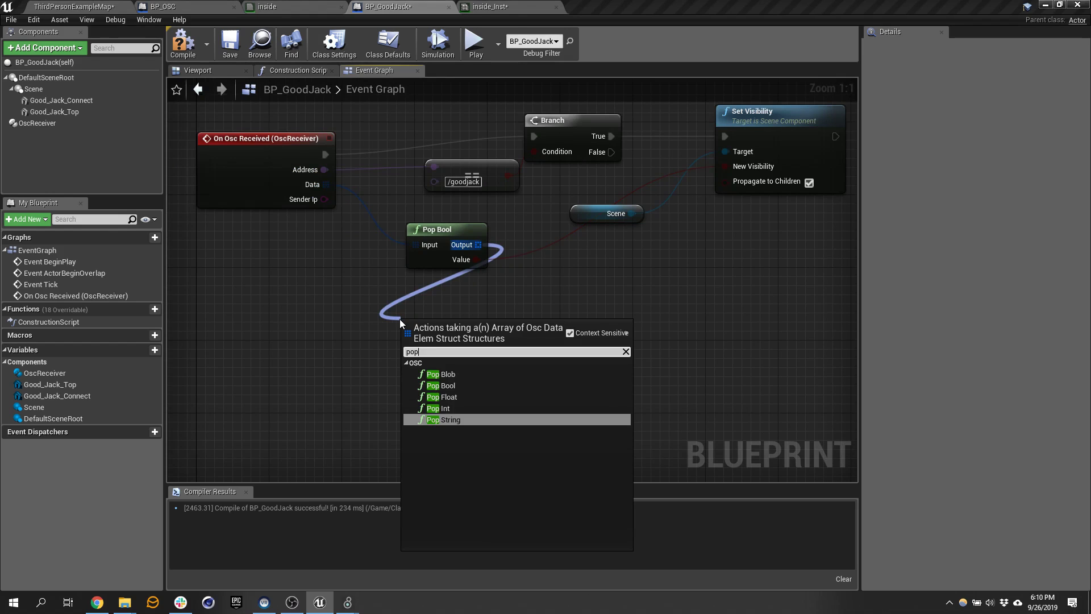
key("Up")
key("Up")
key("Return")
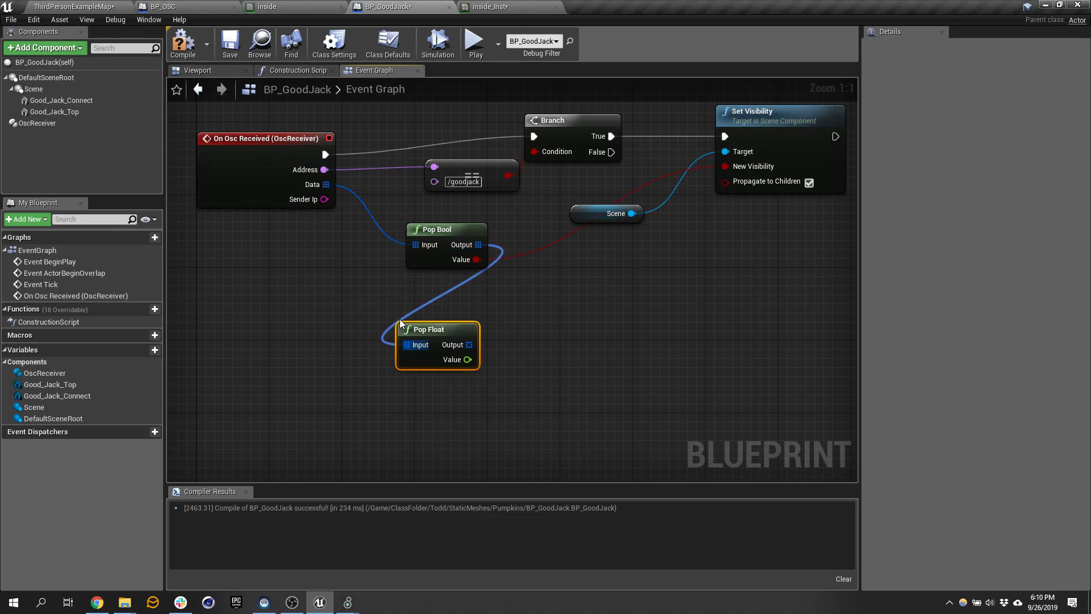
- Promote the Return Value of Create Dynamic Material Instance to a variable
right_click_drag(635, 325, 577, 349)
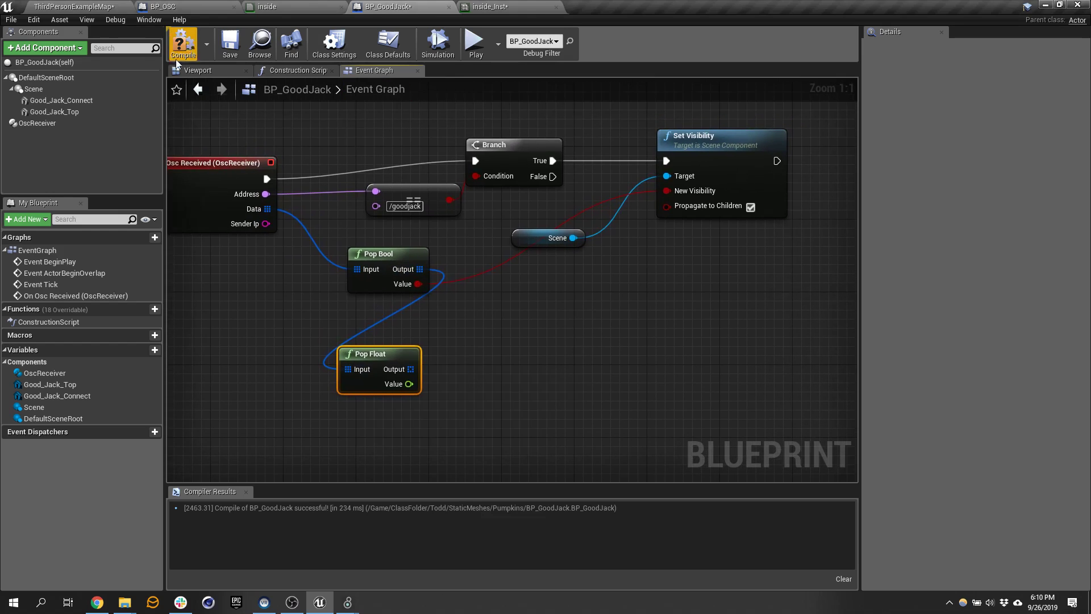
left_click(66, 100)
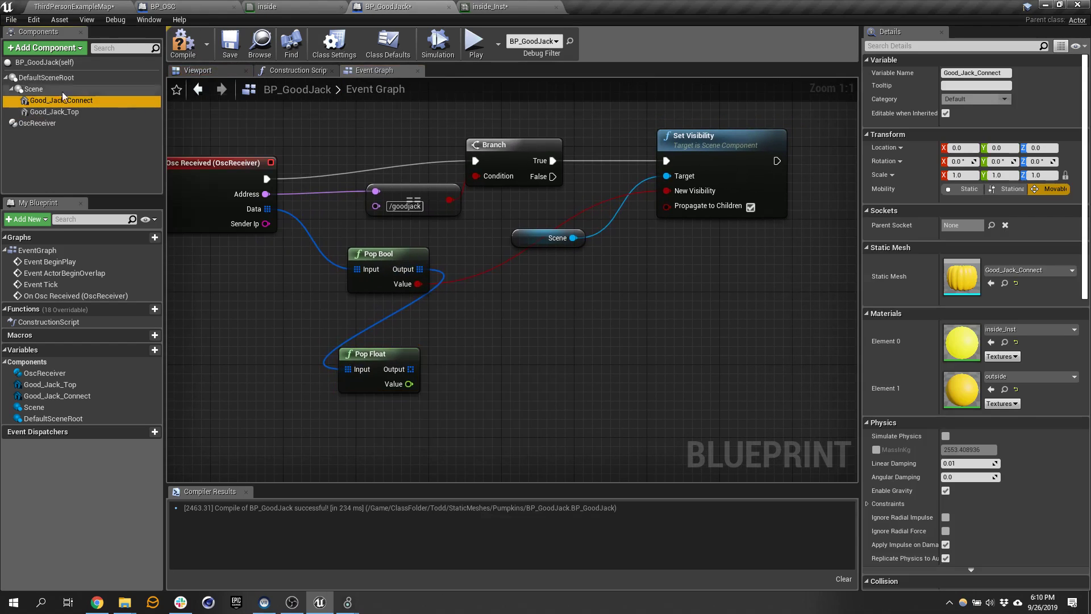
mouse_move(507, 273)
right_mouse_down()
mouse_move(575, 392)
mouse_move(558, 415)
right_mouse_up()
right_click_drag(464, 170, 463, 310)
mouse_move(452, 183)
right_mouse_down()
mouse_move(450, 249)
mouse_move(407, 326)
right_mouse_up()
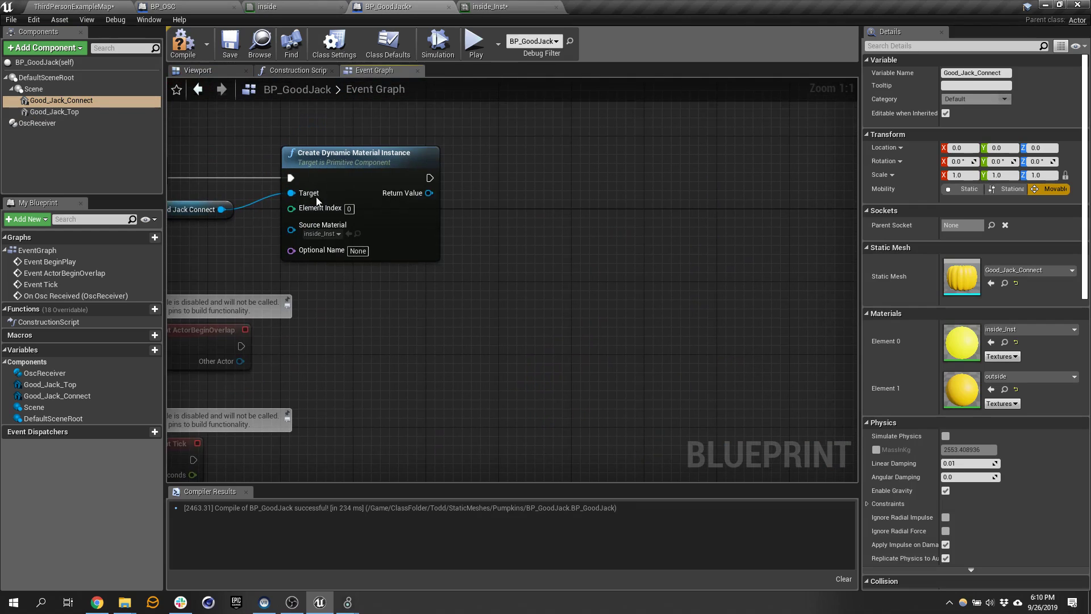
right_click_drag(491, 197, 574, 254)
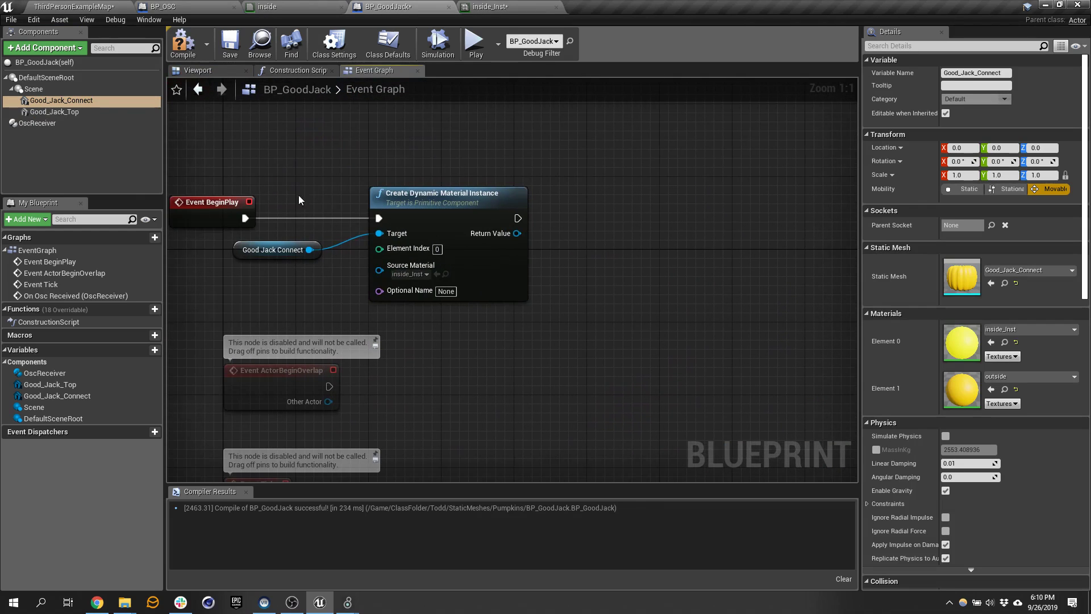
right_click(516, 233)
left_click(573, 248)
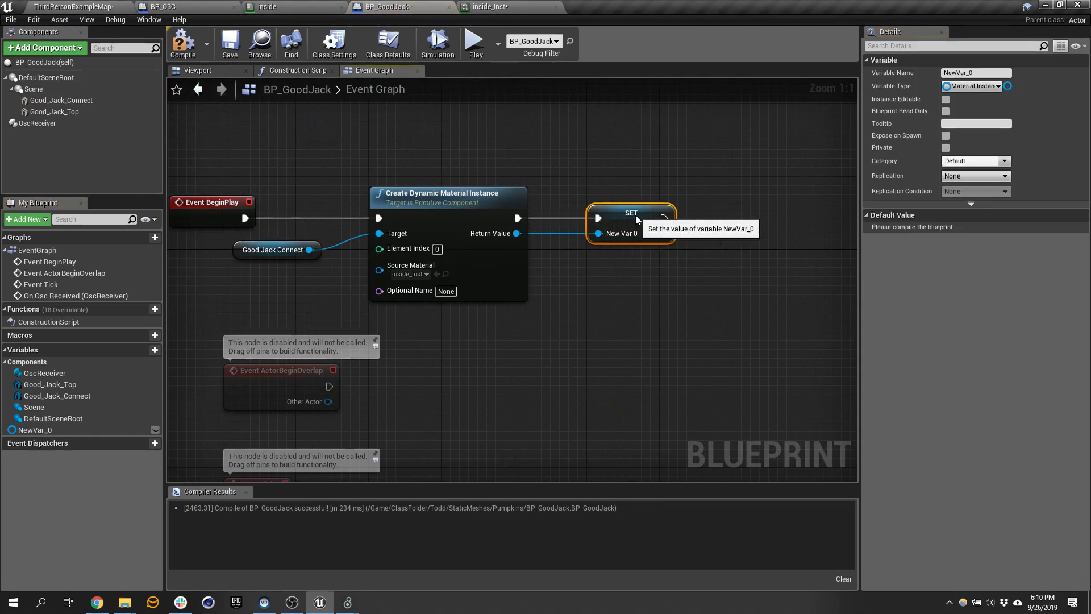
- Rename the new material instance variable to Inside_MID
left_click(51, 431)
right_click(51, 431)
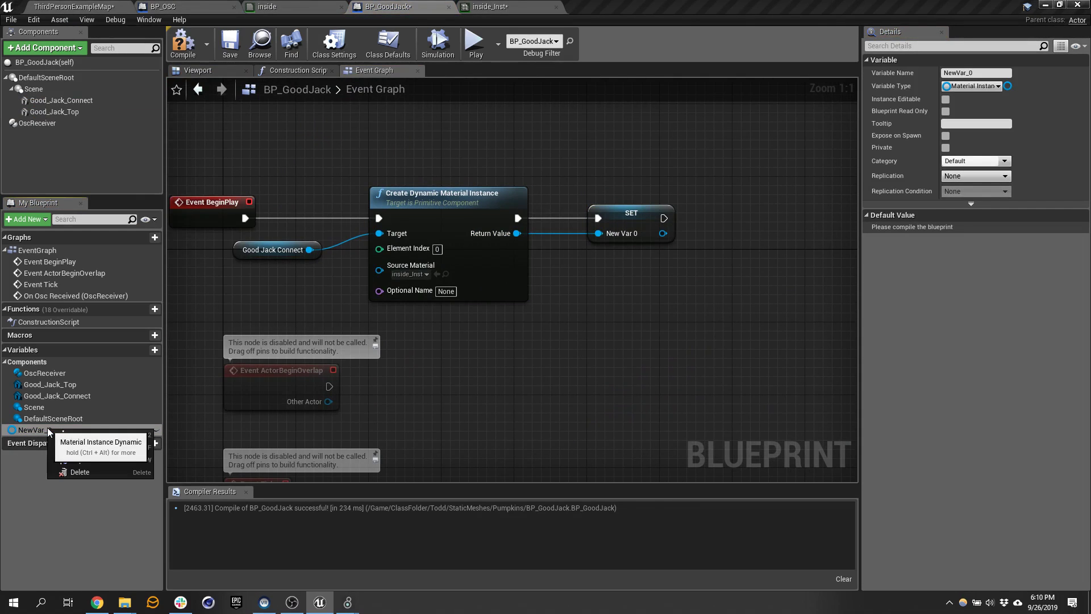
left_click(83, 435)
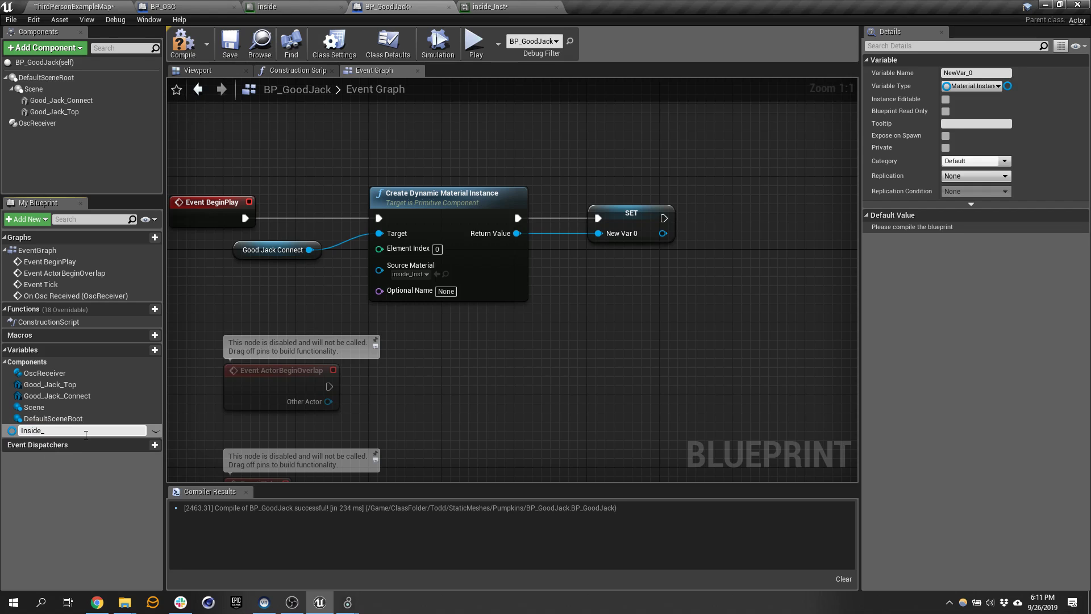
key("Return")
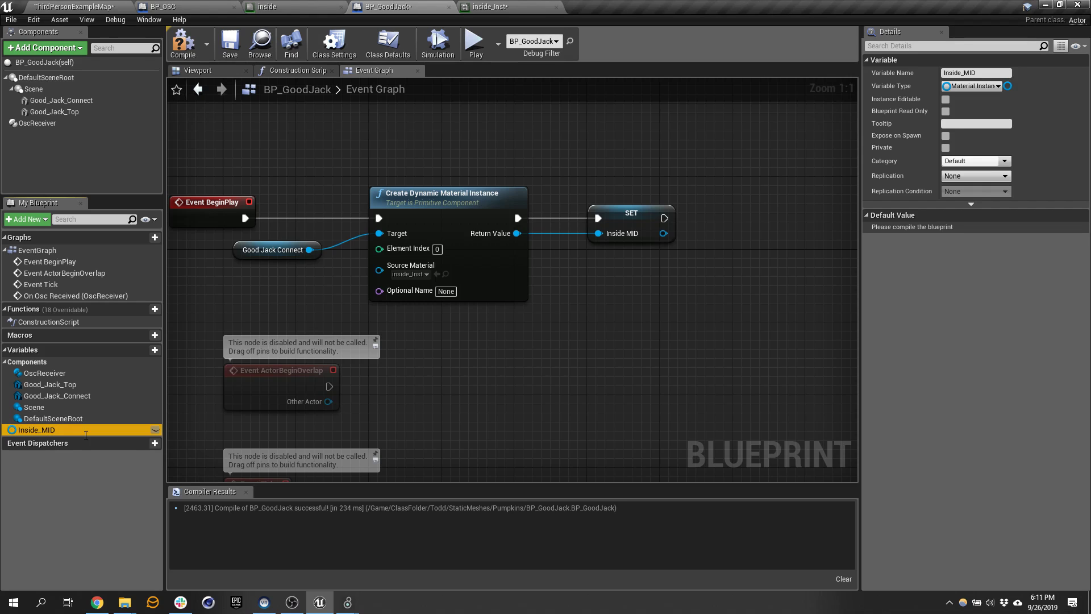
- Place an Inside_MID getter beside Pop Float and add a Set Scalar Parameter Value node targeting it
right_click_drag(719, 312, 668, 105)
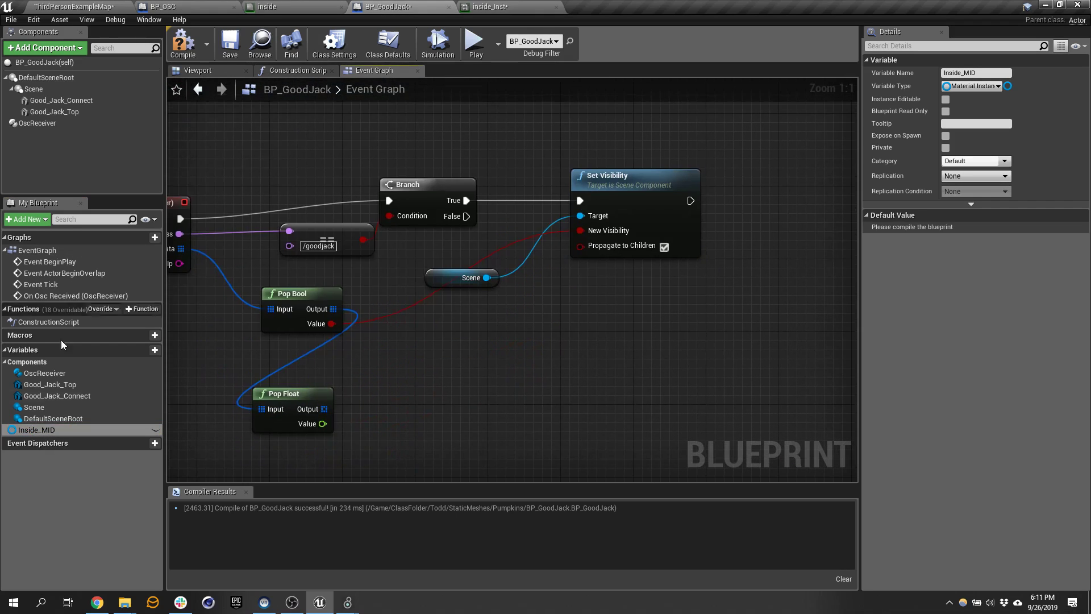
left_click_drag(40, 430, 612, 383)
left_click(461, 408)
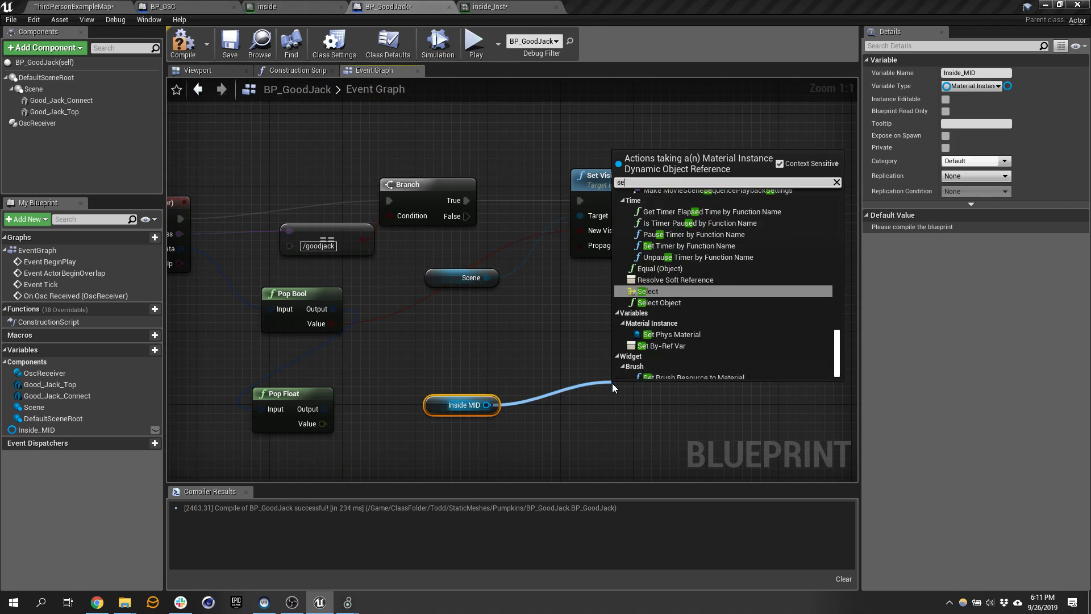
type("setscala")
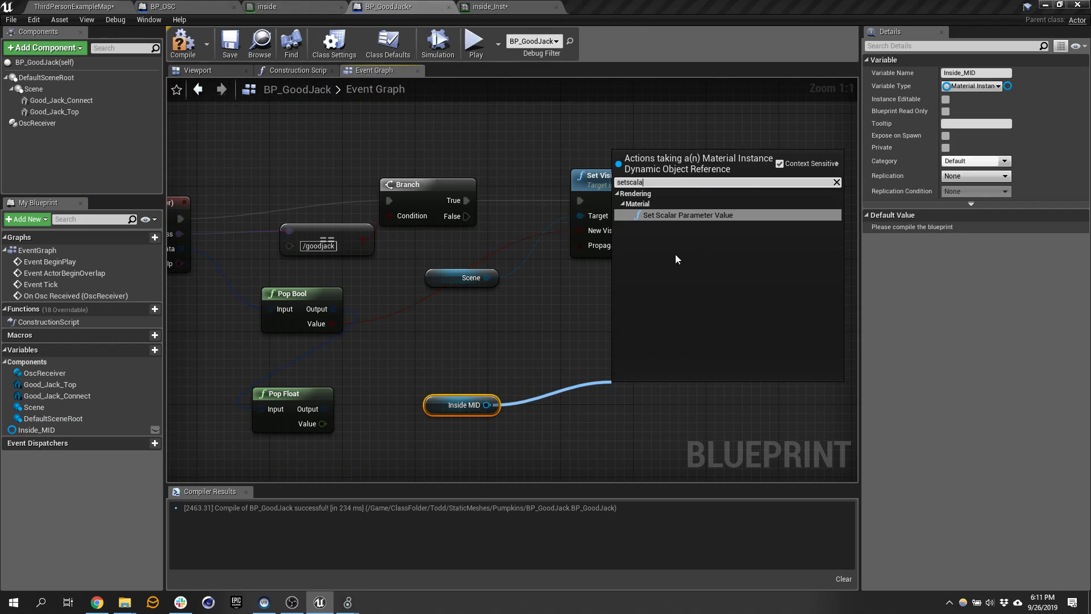
left_click(686, 214)
right_click_drag(691, 407, 659, 301)
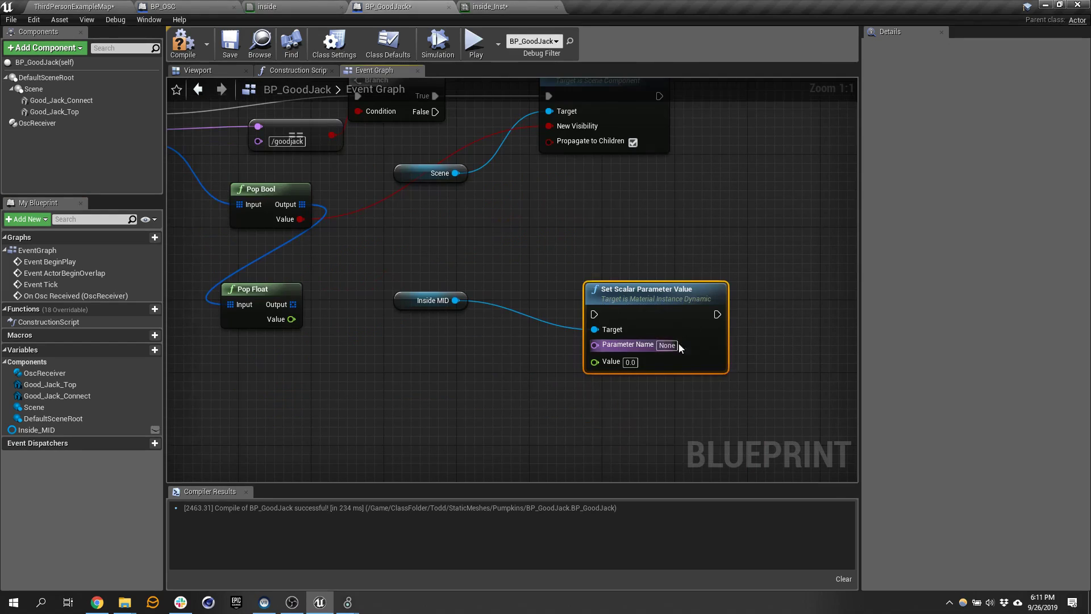
- Set the Set Scalar Parameter Value node's Parameter Name to bright and feed its Value input from Pop Float's Value output
left_click(667, 345)
left_click(500, 6)
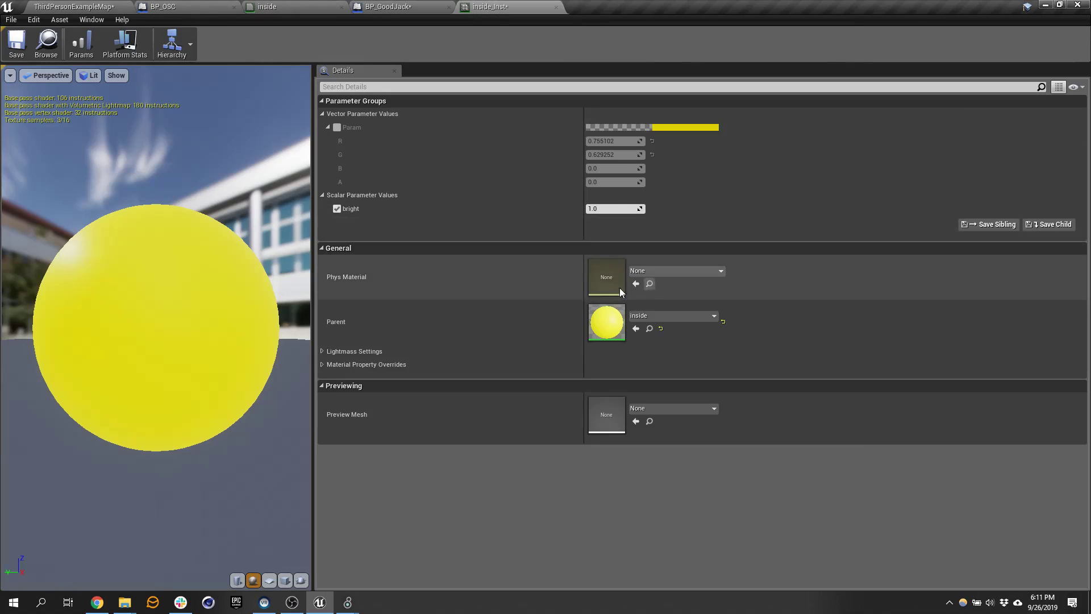
left_click(307, 7)
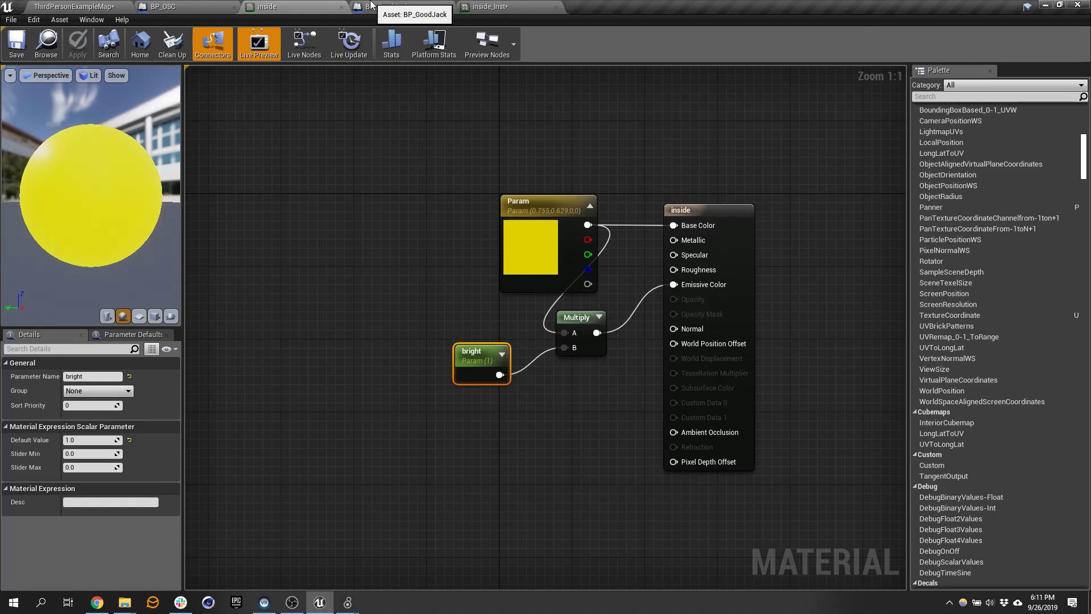
left_click(392, 6)
left_click(663, 345)
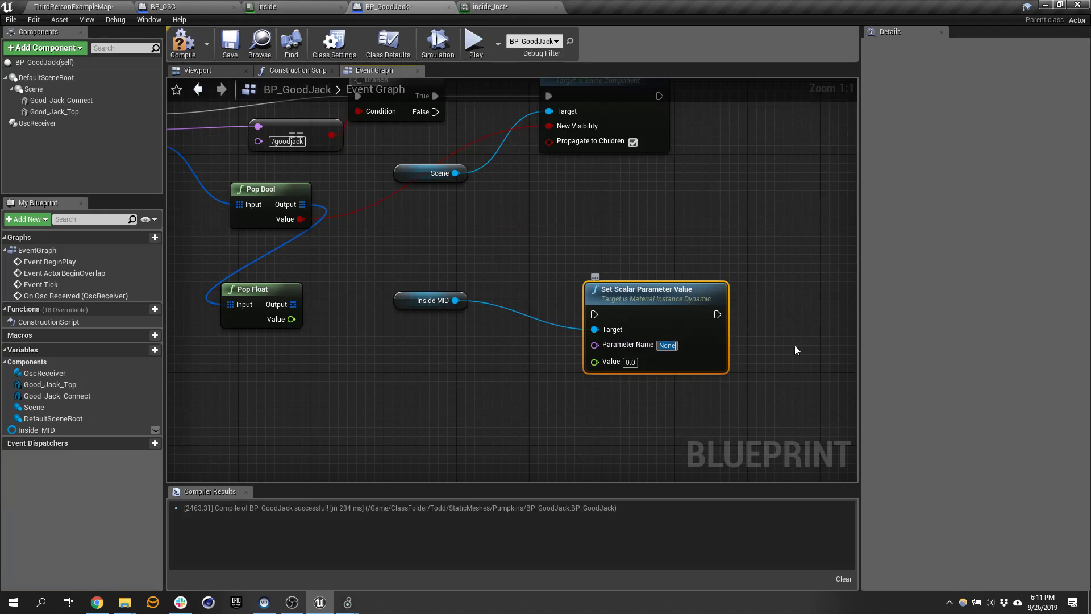
type("bright")
left_click_drag(292, 318, 595, 362)
- Move the Set Scalar Parameter Value node and the Inside MID getter closer to Pop Float
right_click_drag(448, 258, 442, 316)
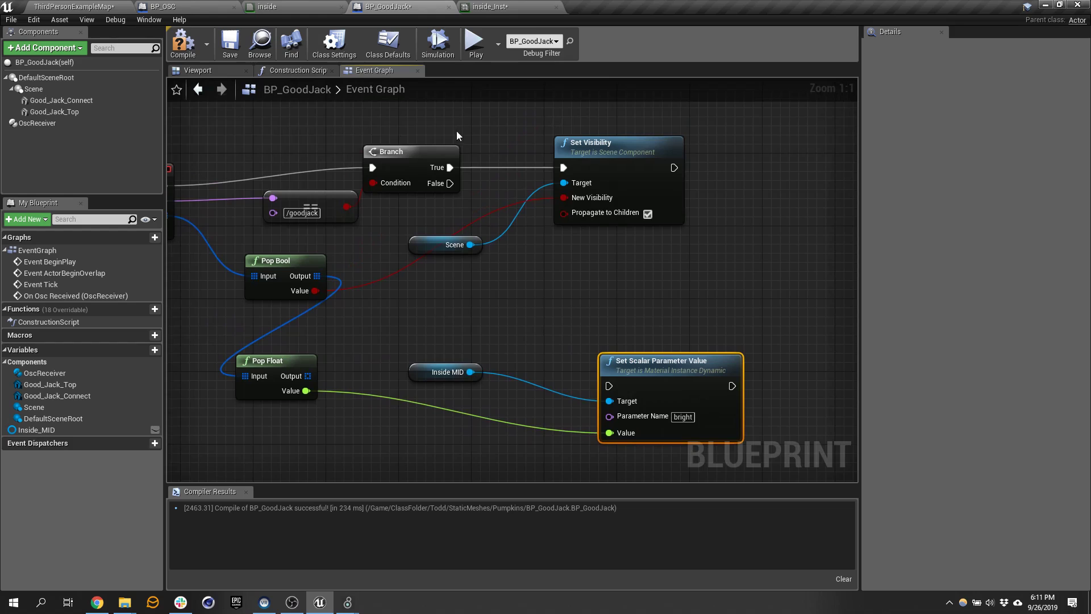
left_click_drag(659, 382, 559, 345)
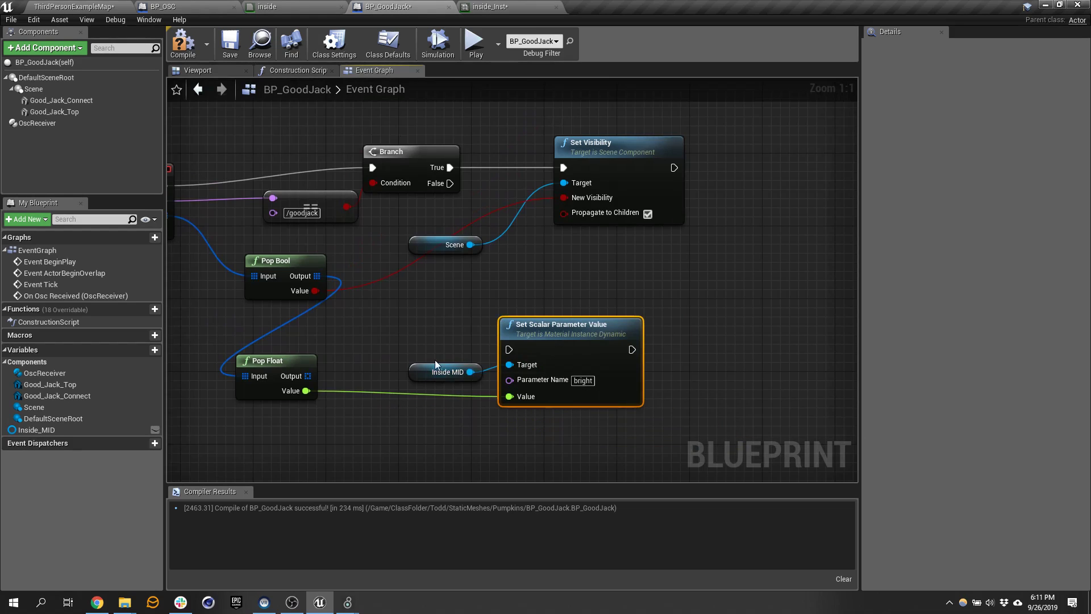
left_click_drag(435, 360, 416, 341)
left_click(546, 325)
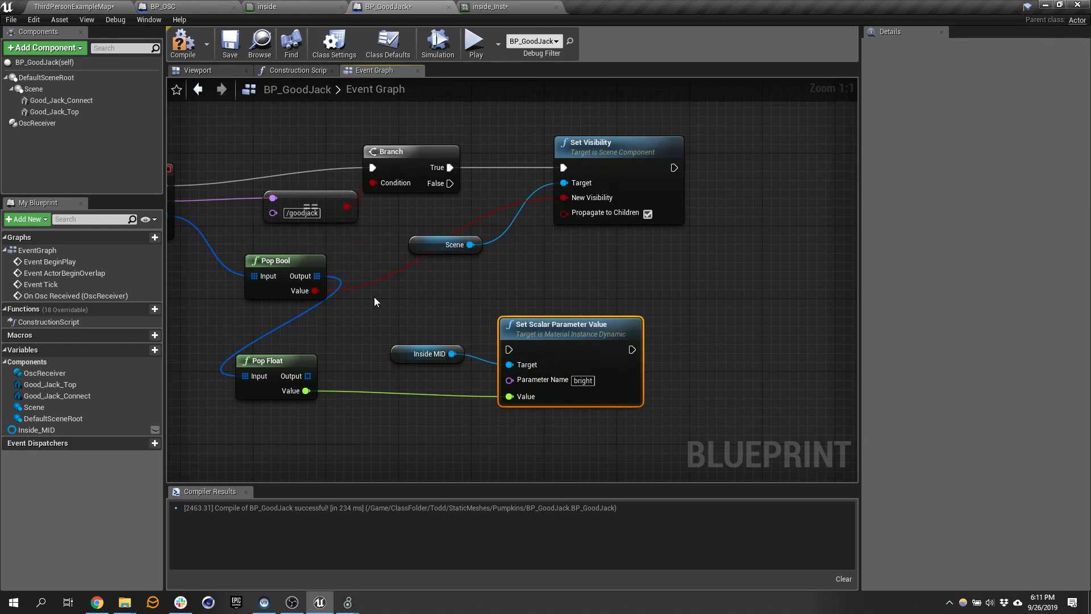
- Add a second Branch node driven by the first Branch's False output
right_click_drag(374, 297, 483, 292)
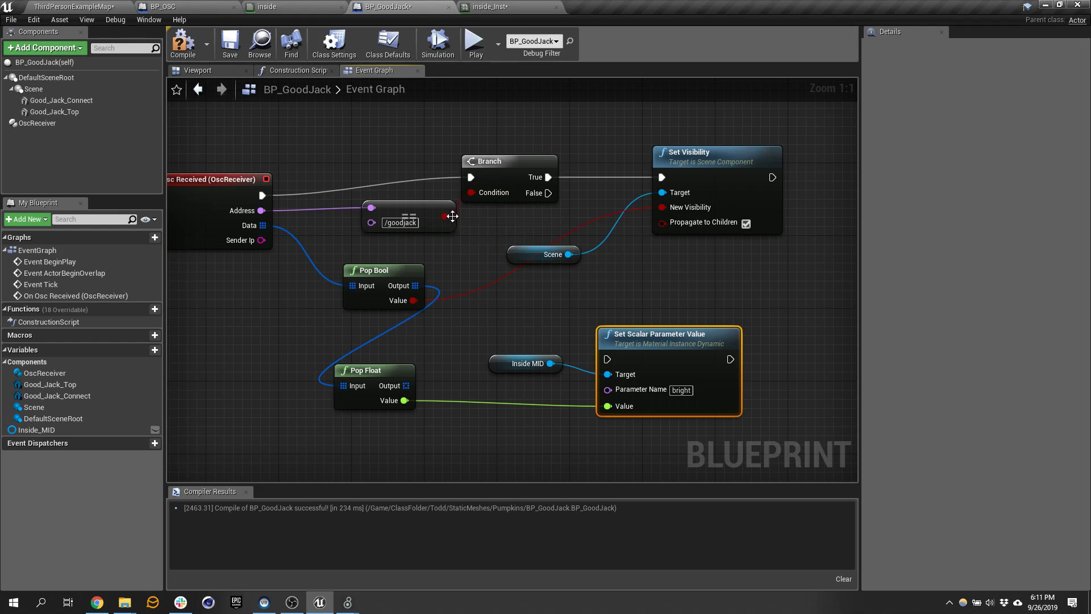
left_click_drag(548, 193, 474, 285)
key("Return")
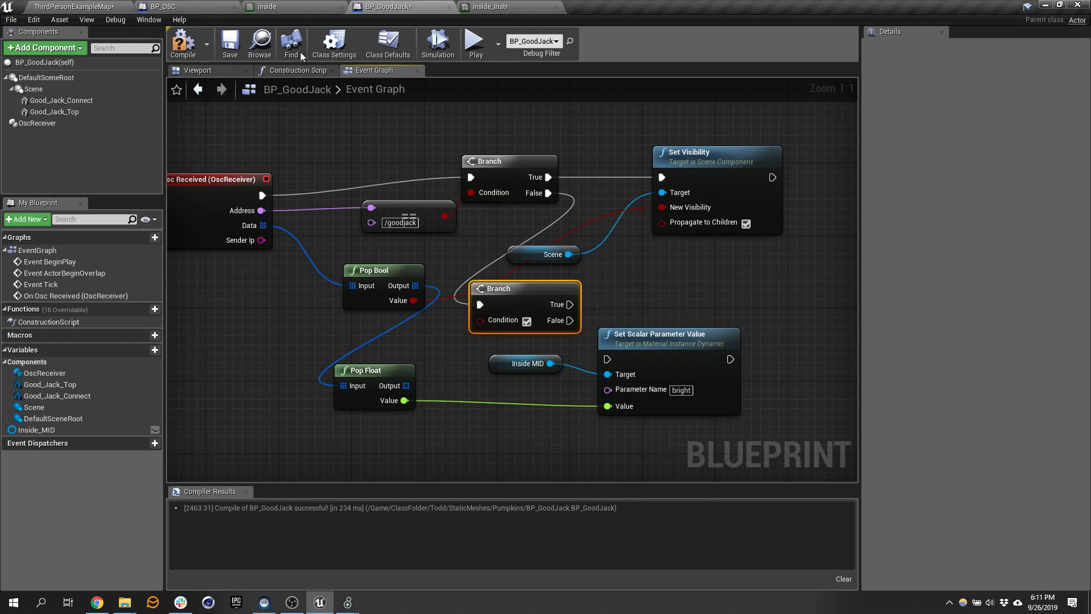
- Switch to the Max patch, unlock it, and move the prepend /light and send udp objects aside to make room
left_click(348, 601)
left_click(402, 554)
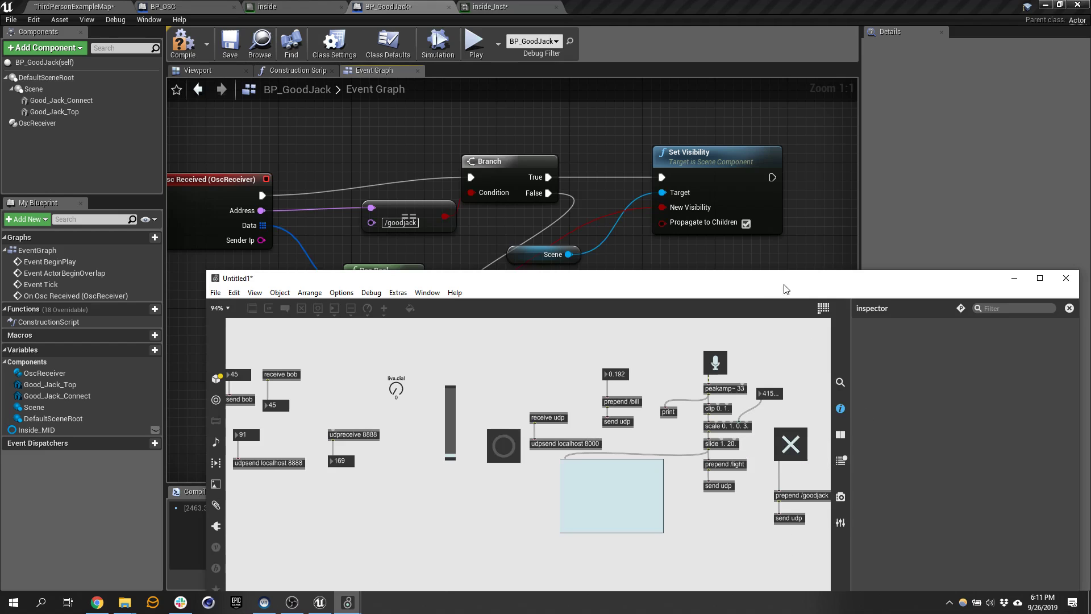
left_click_drag(773, 284, 684, 126)
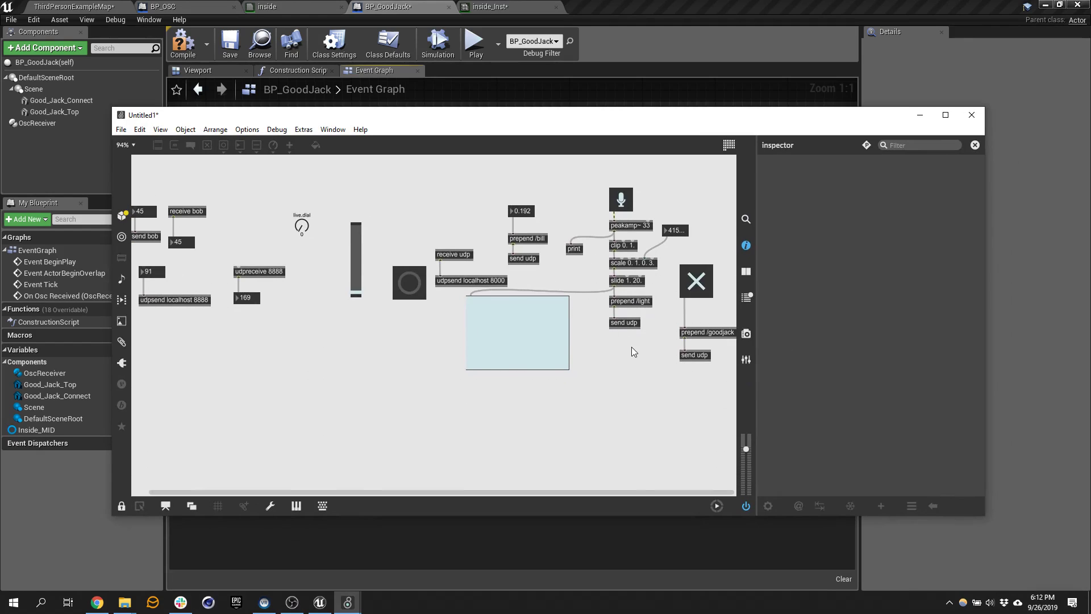
key("ctrl+e")
left_click_drag(633, 341, 616, 310)
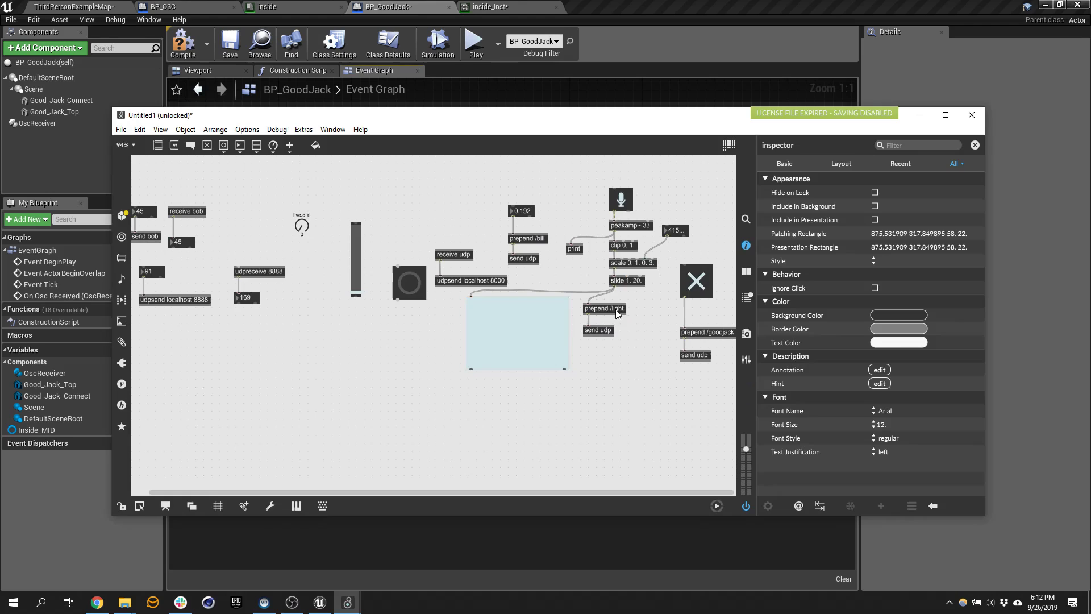
- Add a prepend /jackaudio object fed by slide 1. 20. and place a copy of send udp beneath it
left_click(634, 294)
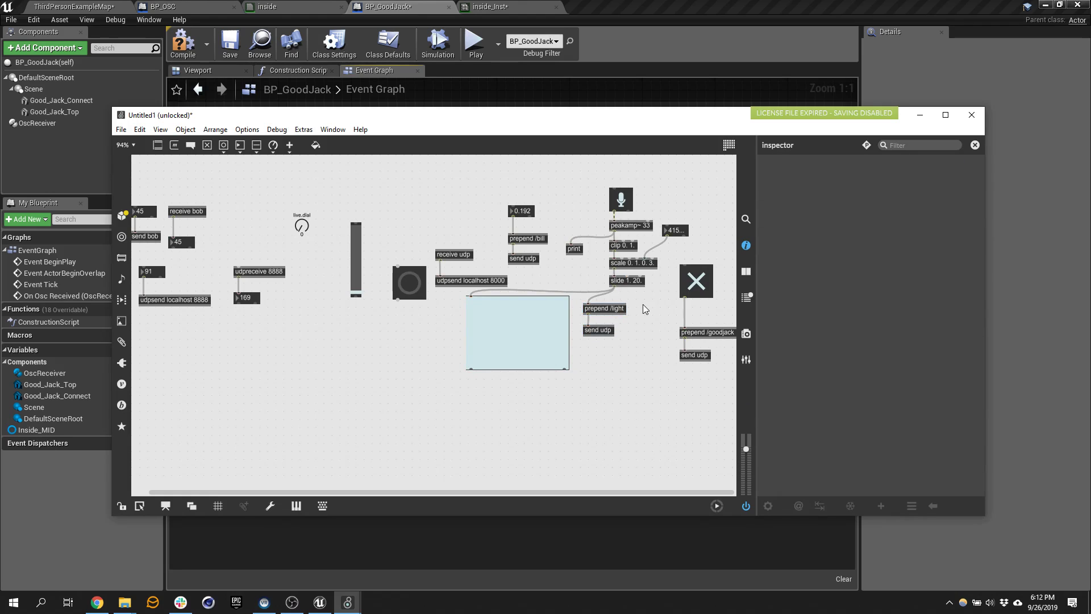
type("nprepend")
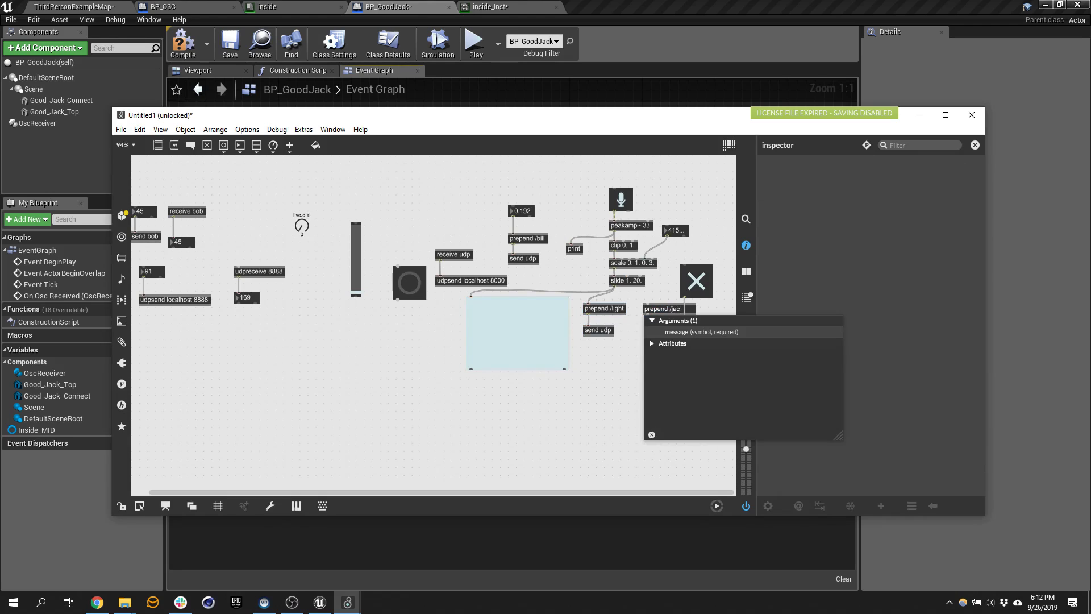
type(" /jackaudio")
key("Return")
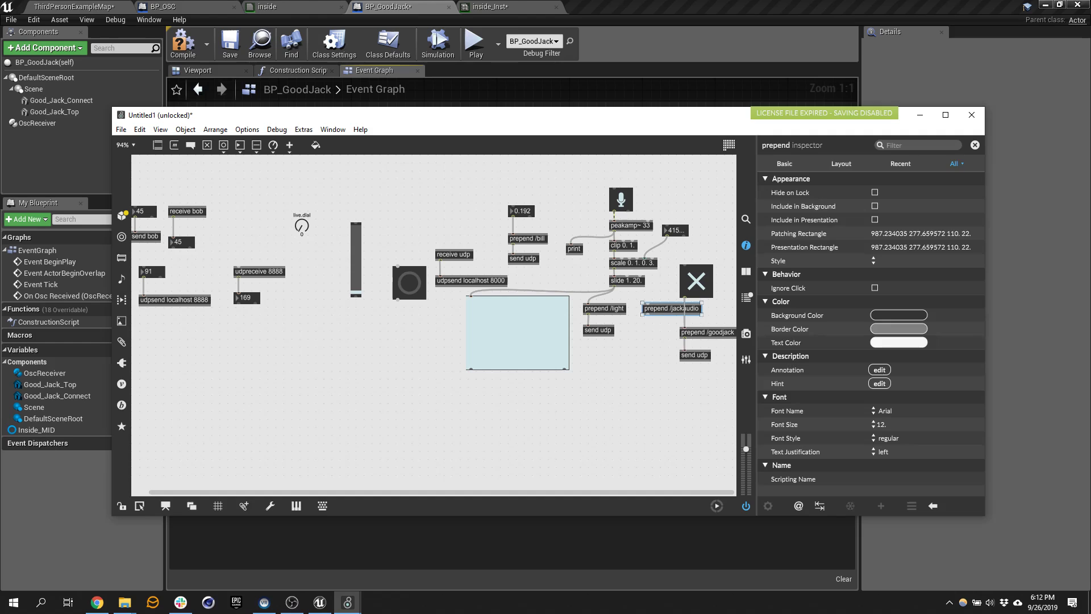
left_click_drag(615, 291, 653, 308)
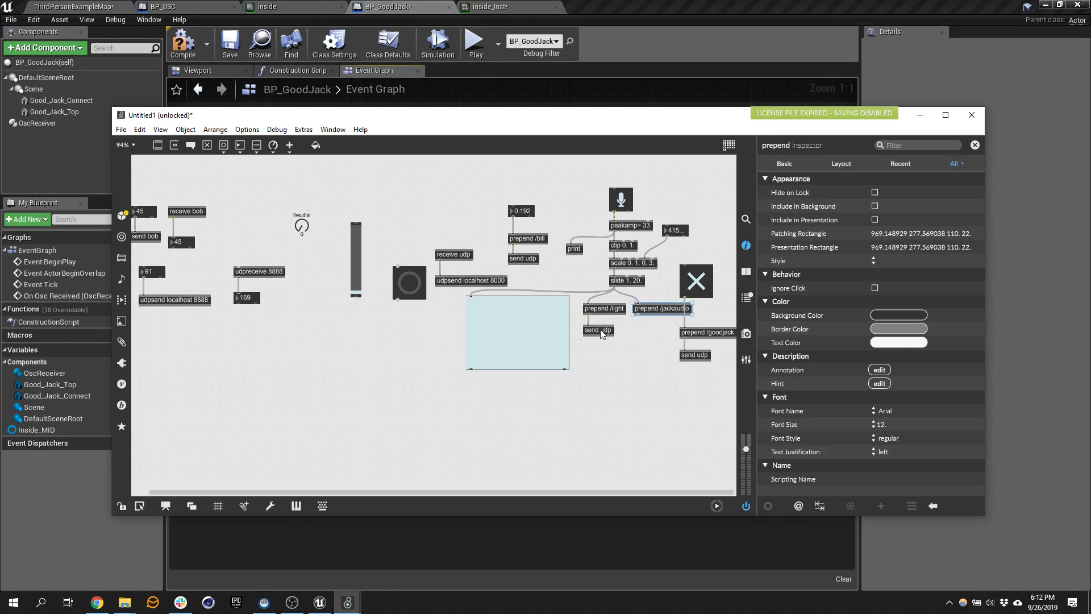
left_click_drag(597, 331, 634, 326, "alt")
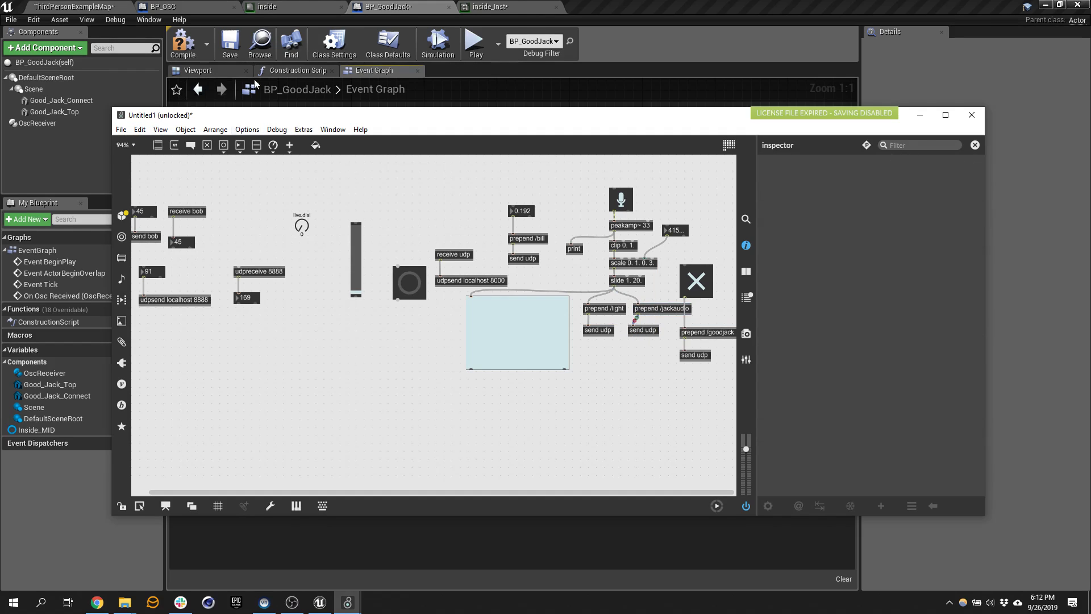
- Switch back to Unreal, compile BP_GoodJack, and add an Equal (Name) node from the On Osc Received event's Address output
left_click(700, 20)
left_click(198, 51)
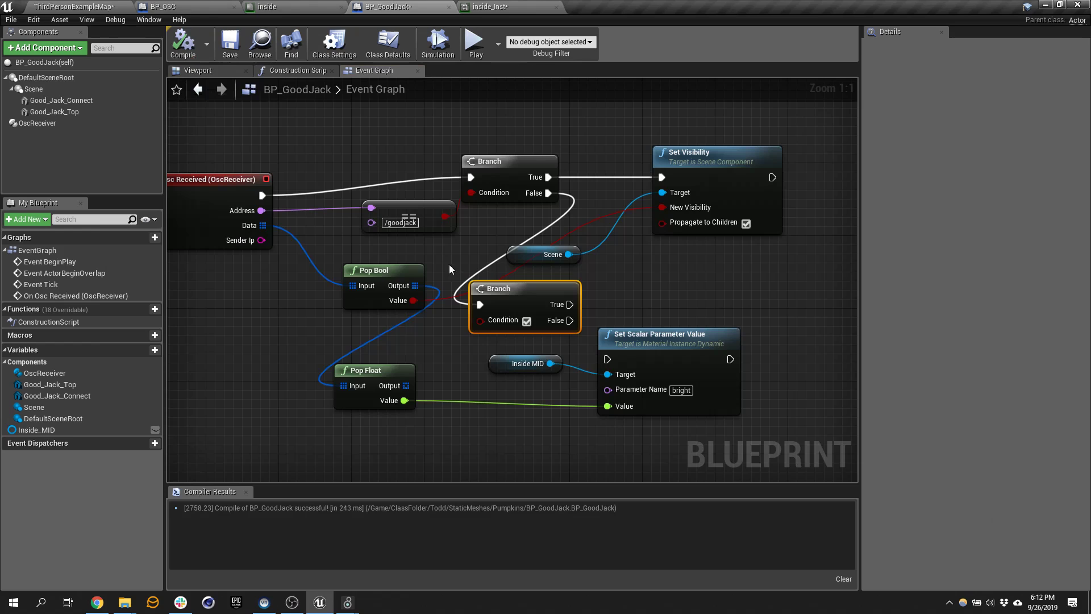
left_click_drag(261, 210, 393, 254)
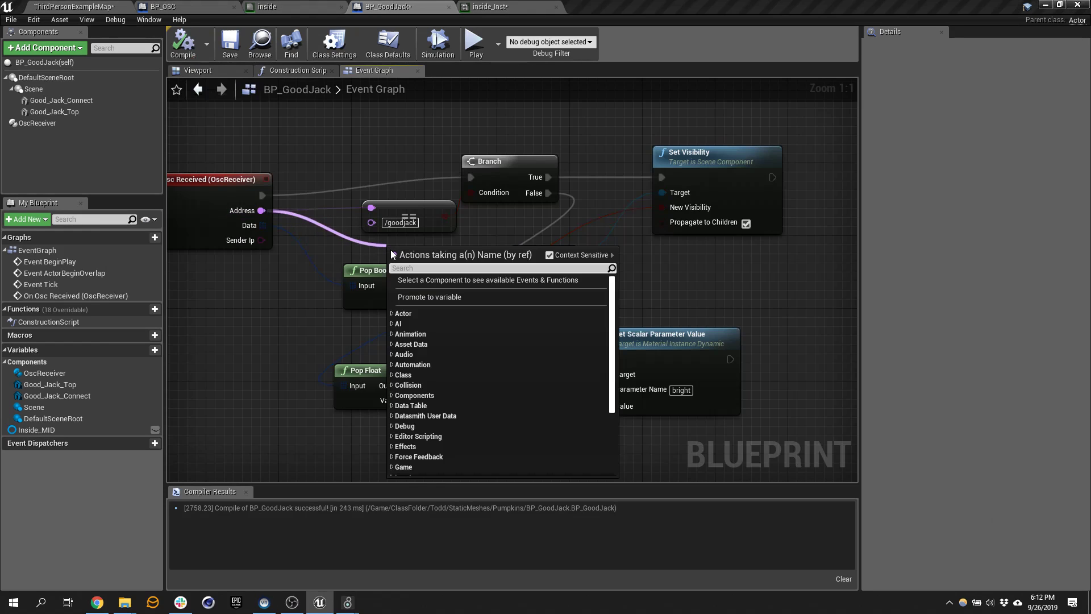
type("==")
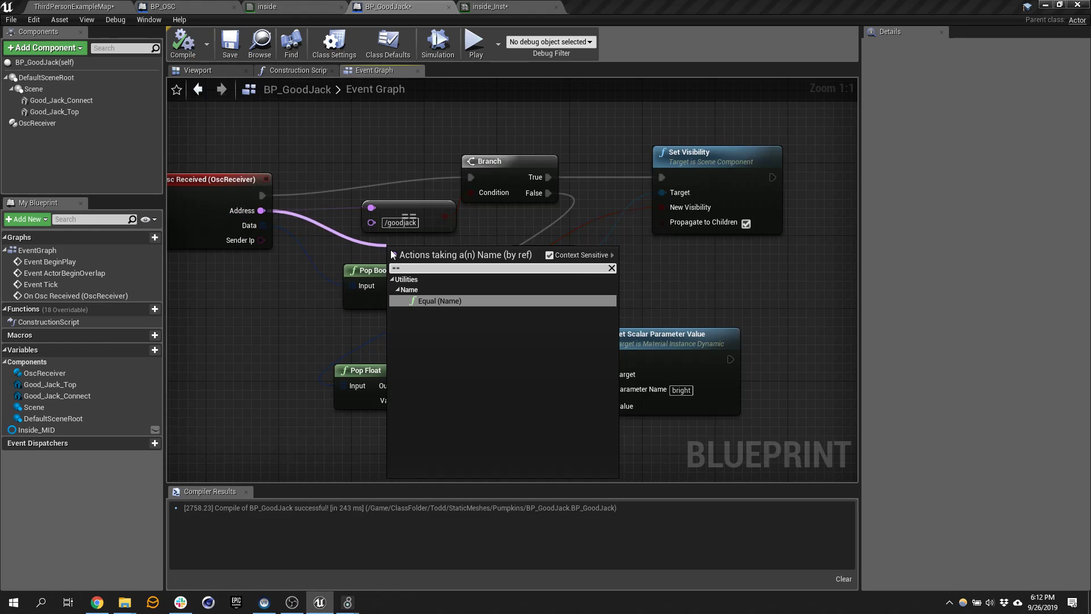
left_click(429, 301)
- Move Pop Bool and Pop Float clear of the new Equal node and reposition the Equal node in the freed space
left_click_drag(257, 285, 353, 386)
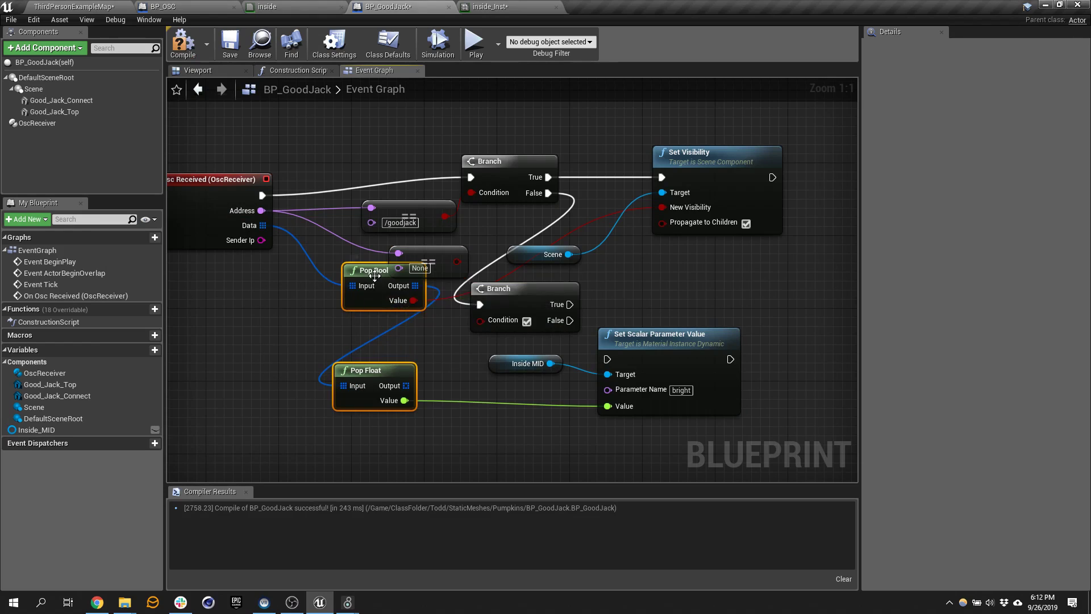
left_click_drag(374, 276, 288, 290)
left_click_drag(427, 257, 381, 275)
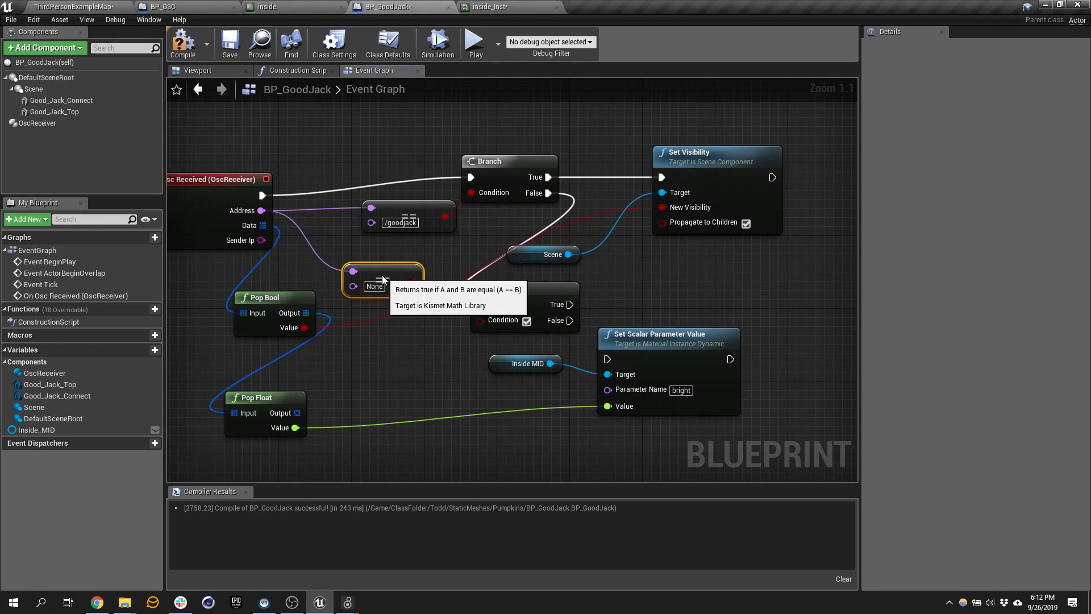
- Set the new Equal node's comparison name to /jackaudio, wire its result to the second Branch's Condition, and align it beside that Branch
type("/")
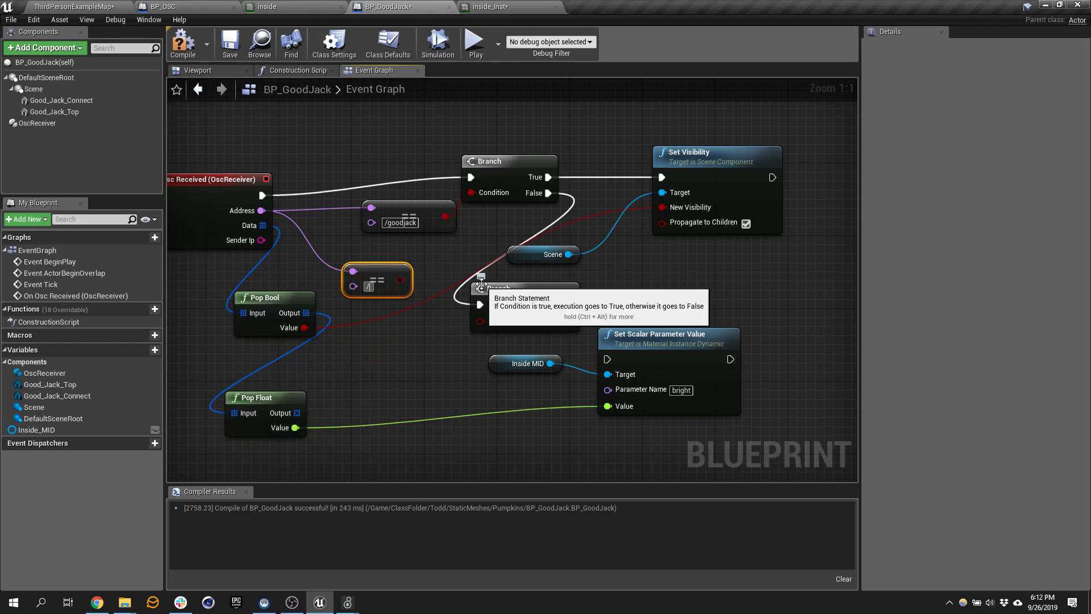
type("jackaudio")
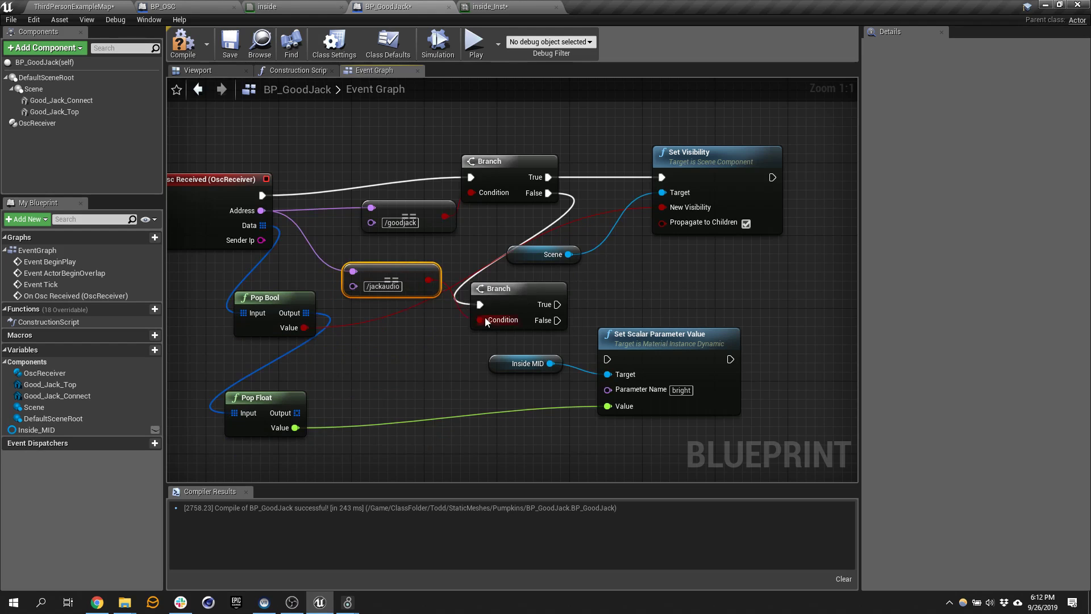
left_click_drag(421, 269, 390, 317)
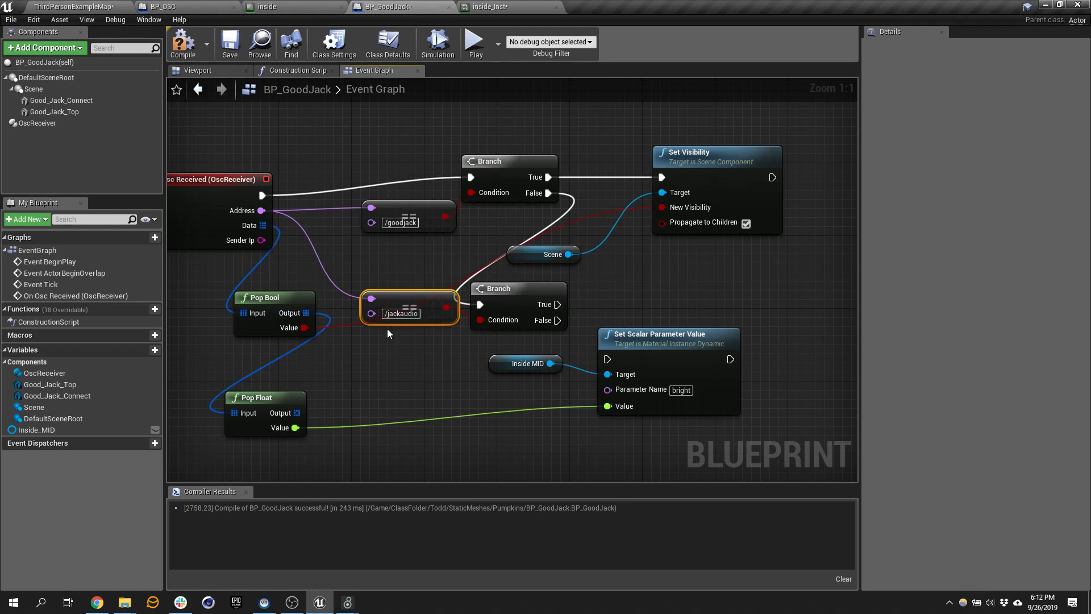
- Run Set Scalar Parameter Value from the second Branch's True output, tidy its nodes, and compile and save BP_GoodJack
left_click_drag(644, 398, 698, 343)
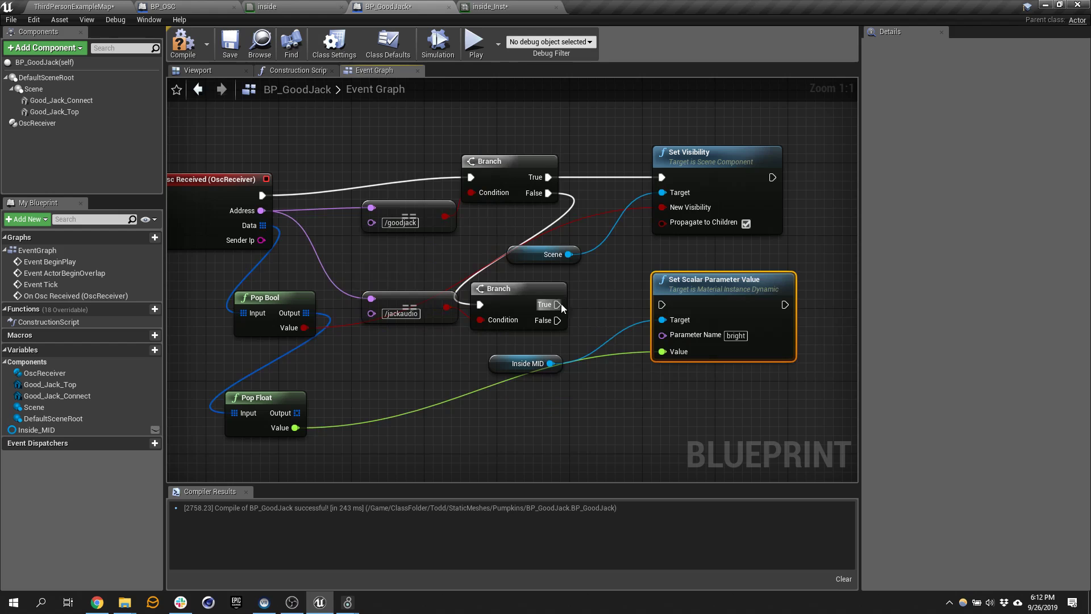
left_click_drag(558, 304, 662, 305)
left_click_drag(526, 363, 526, 345)
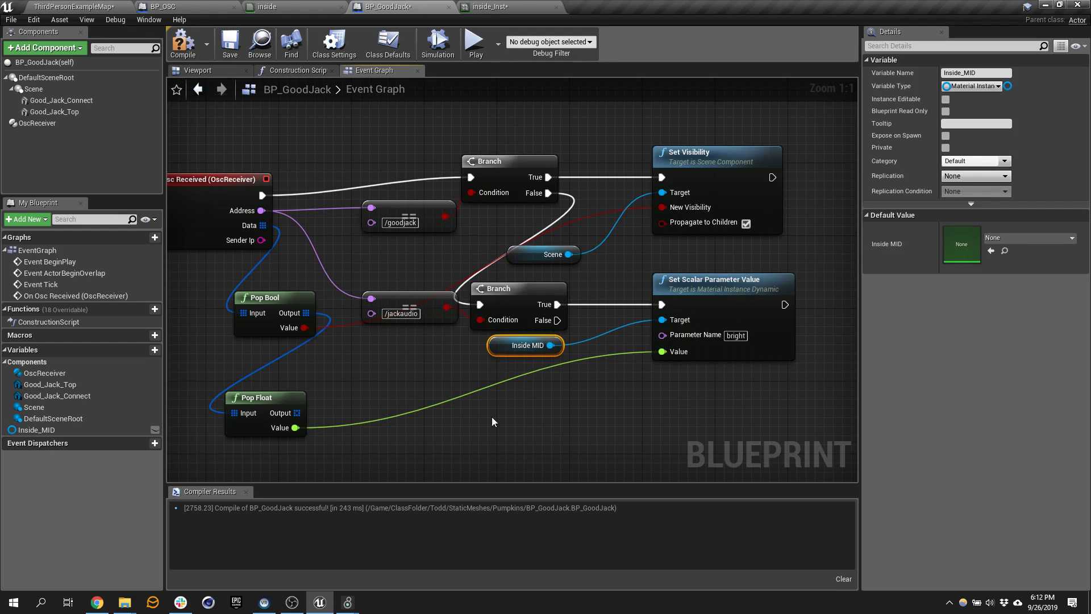
left_click(183, 45)
left_click(230, 44)
- Play the ThirdPersonExampleMap level, walk the character until the pumpkin is in view, and release the mouse cursor
left_click(76, 6)
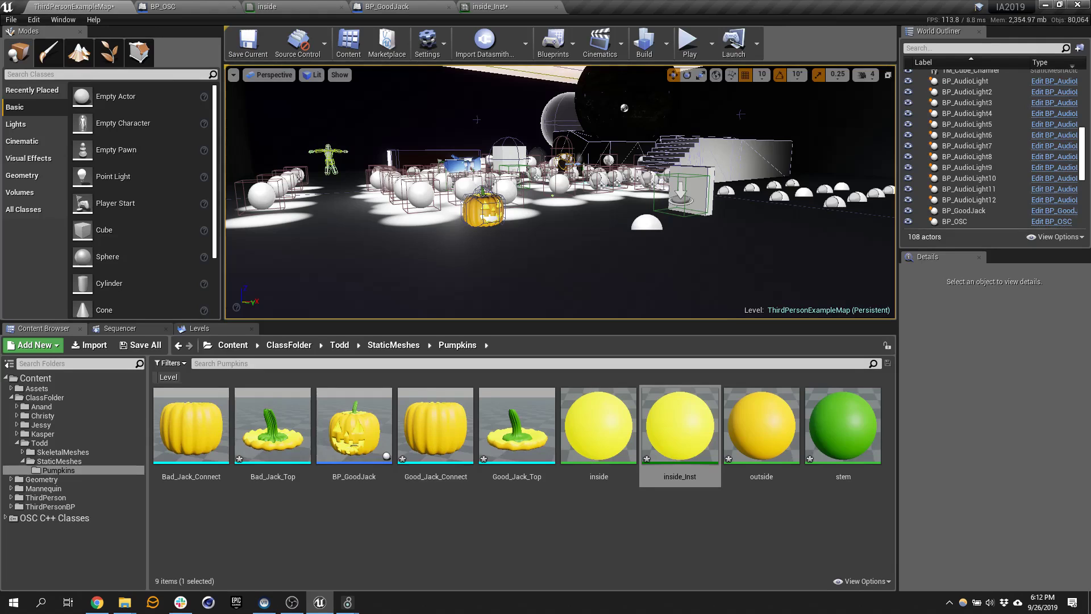
left_click(689, 41)
left_click(693, 95)
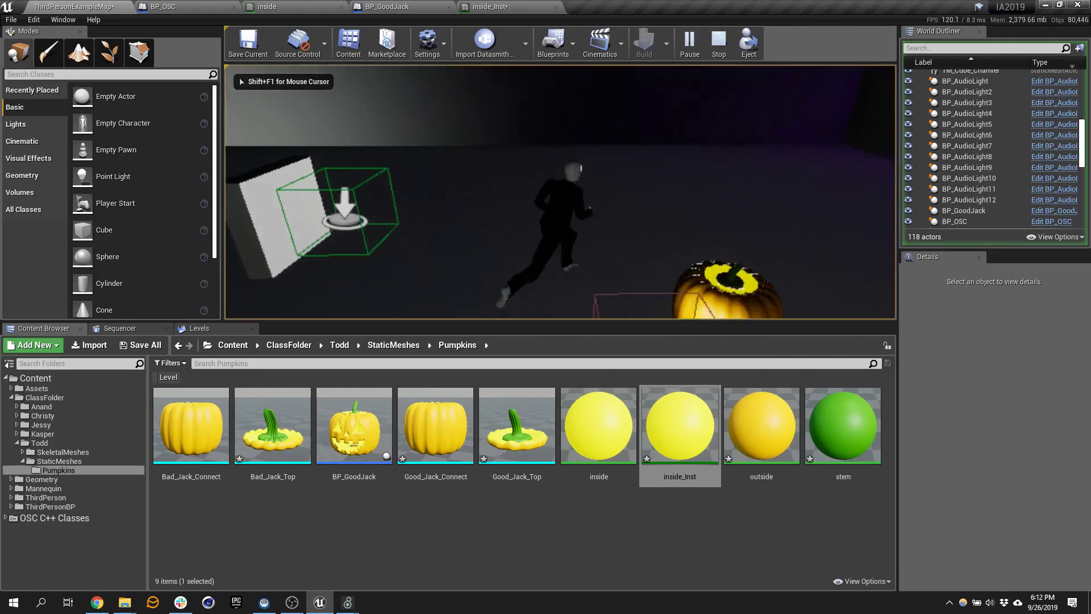
key("s")
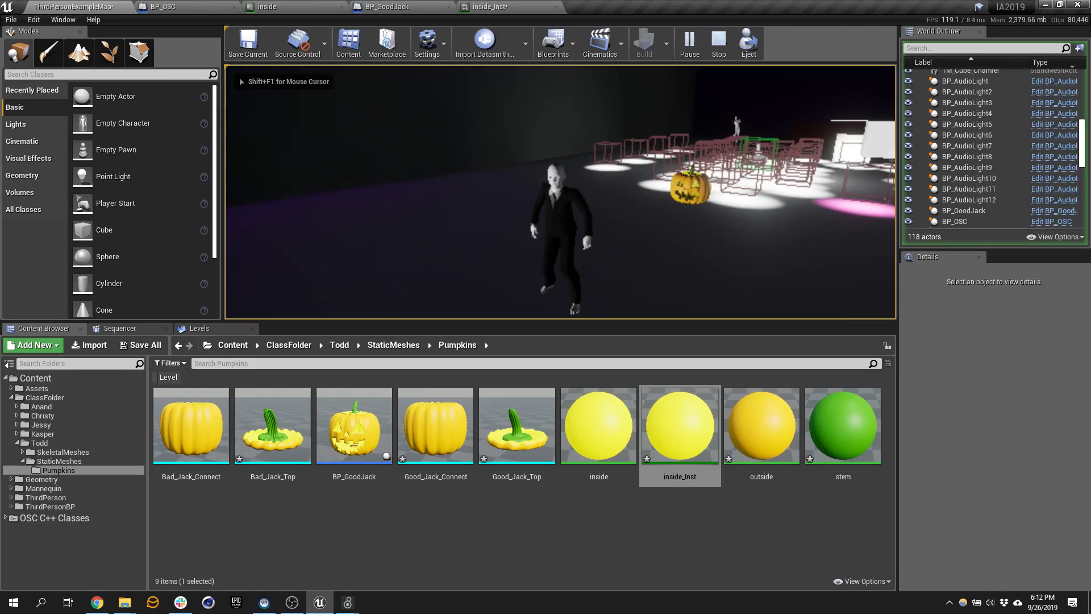
key("shift+F1")
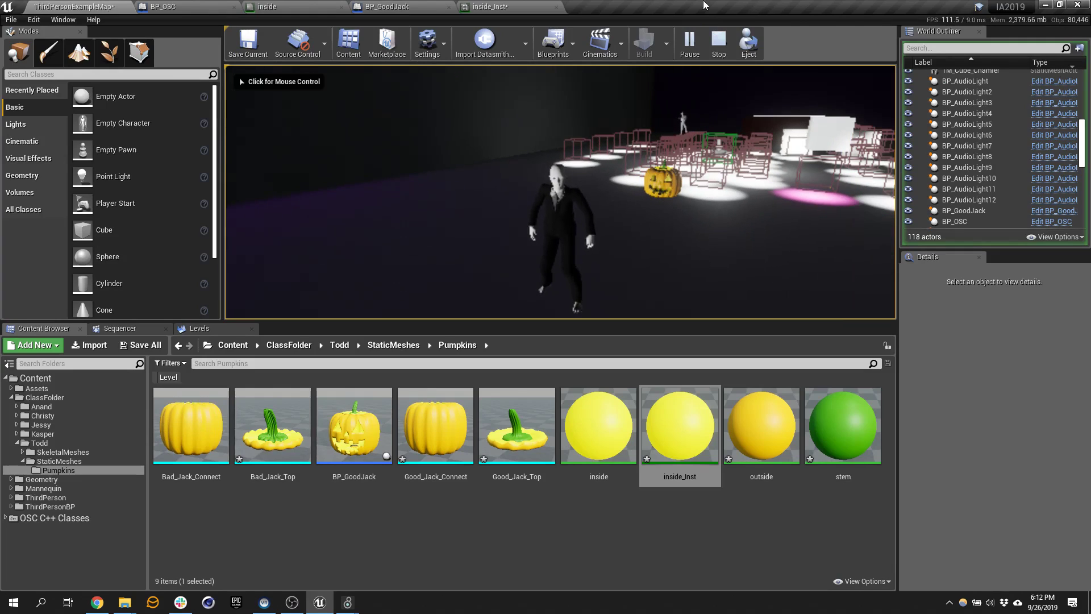
- Check the live value of Pop Float's Value output in the simulating BP_GoodJack Event Graph
left_click(408, 6)
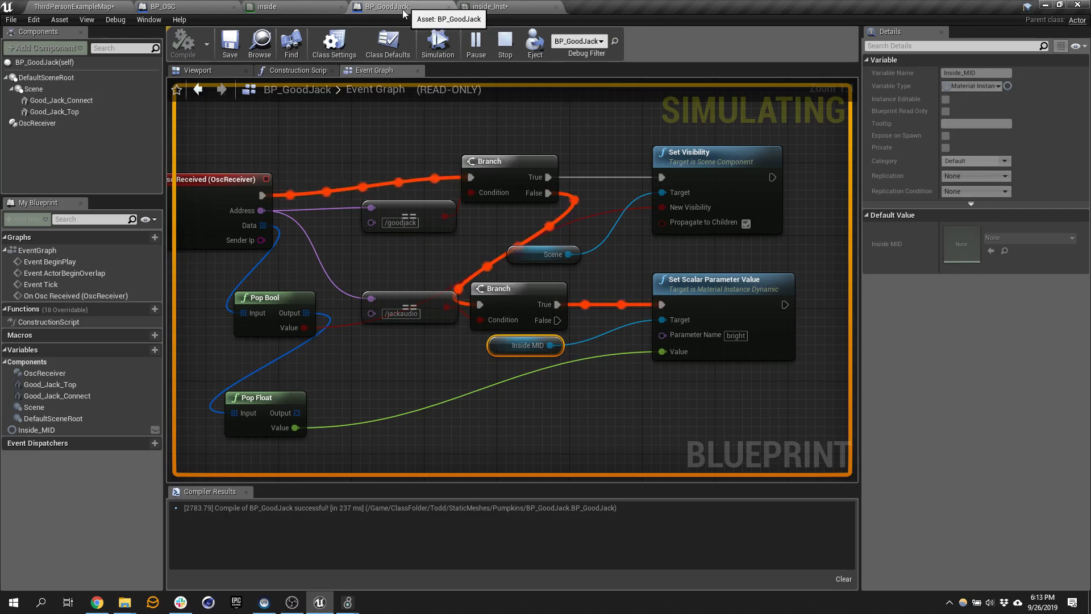
mouse_move(295, 428)
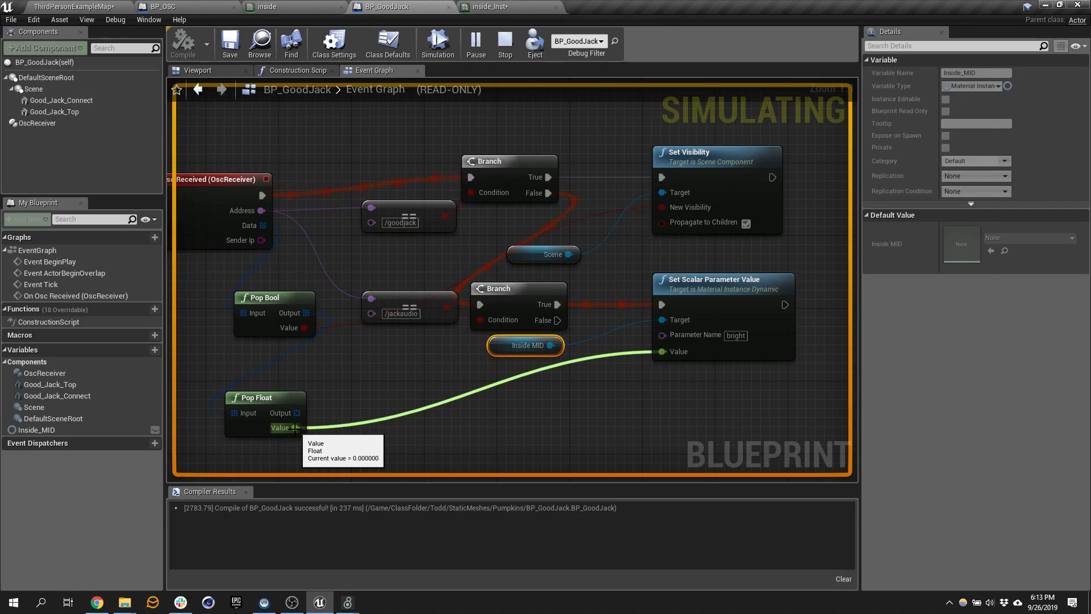
- Switch to Max, place its window below the running ThirdPersonExampleMap viewport, and flip the /goodjack toggle off and on
key("alt+Tab")
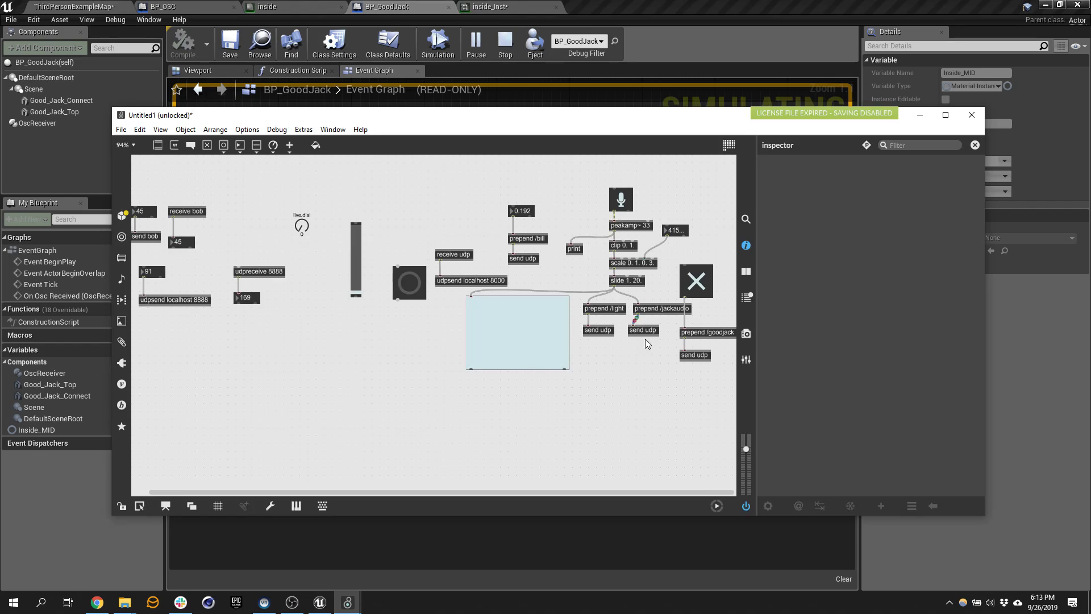
left_click_drag(598, 121, 641, 126)
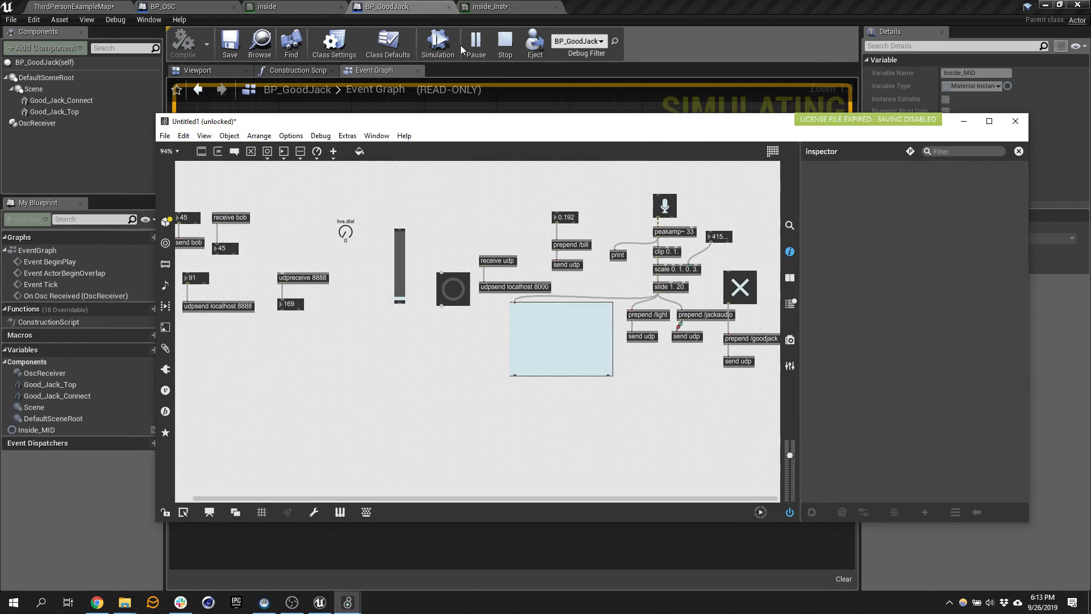
left_click(74, 6)
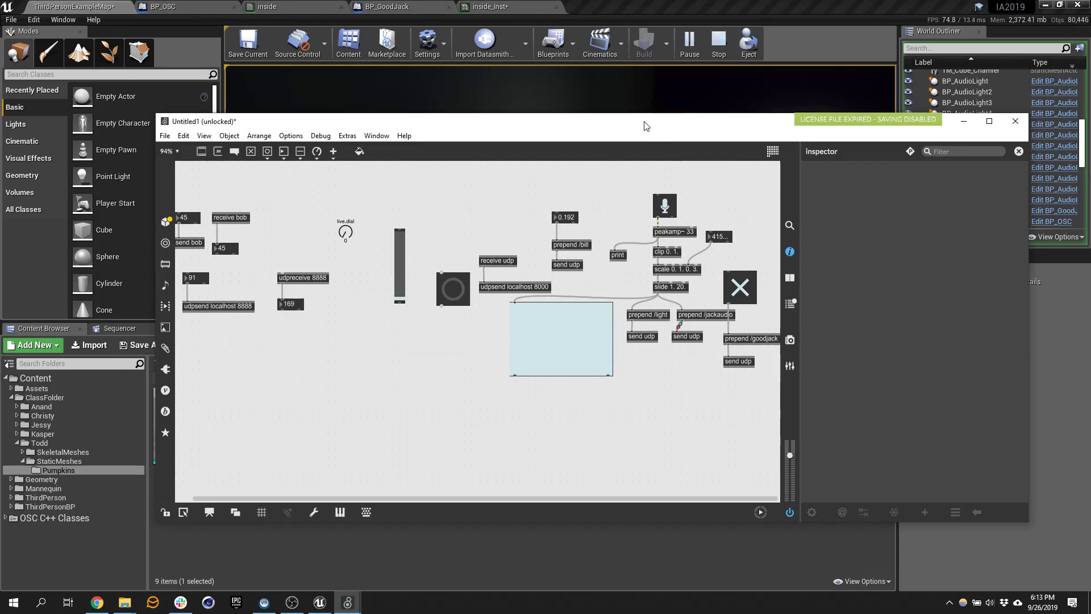
left_click_drag(646, 126, 593, 341)
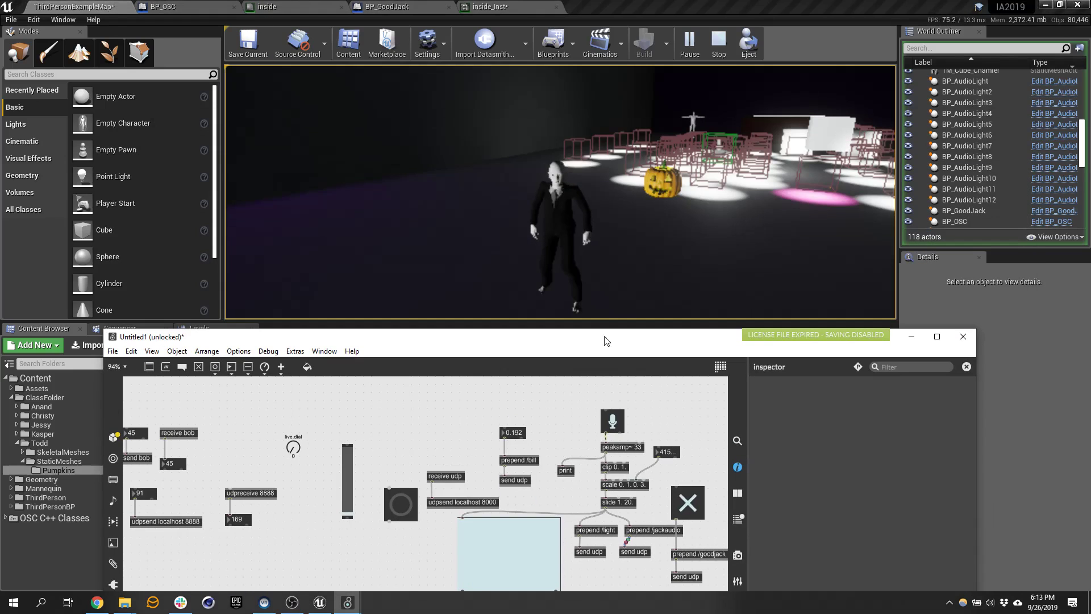
left_click(691, 500, "ctrl")
left_click(689, 500, "ctrl")
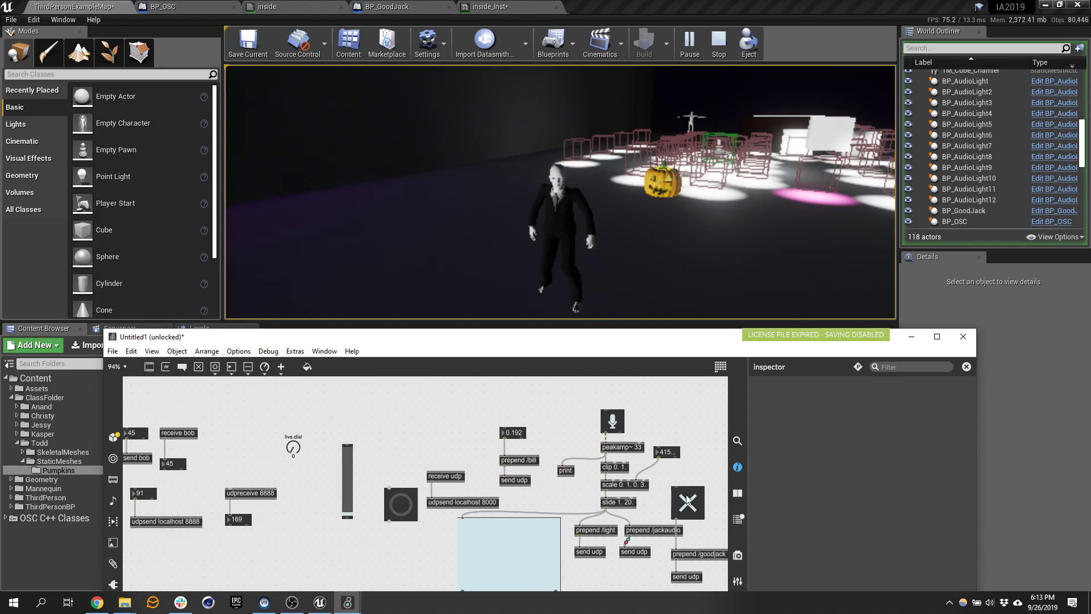
- Add a float number box to the Max patch and widen the number box that feeds the scale object
left_click_drag(671, 340, 697, 147)
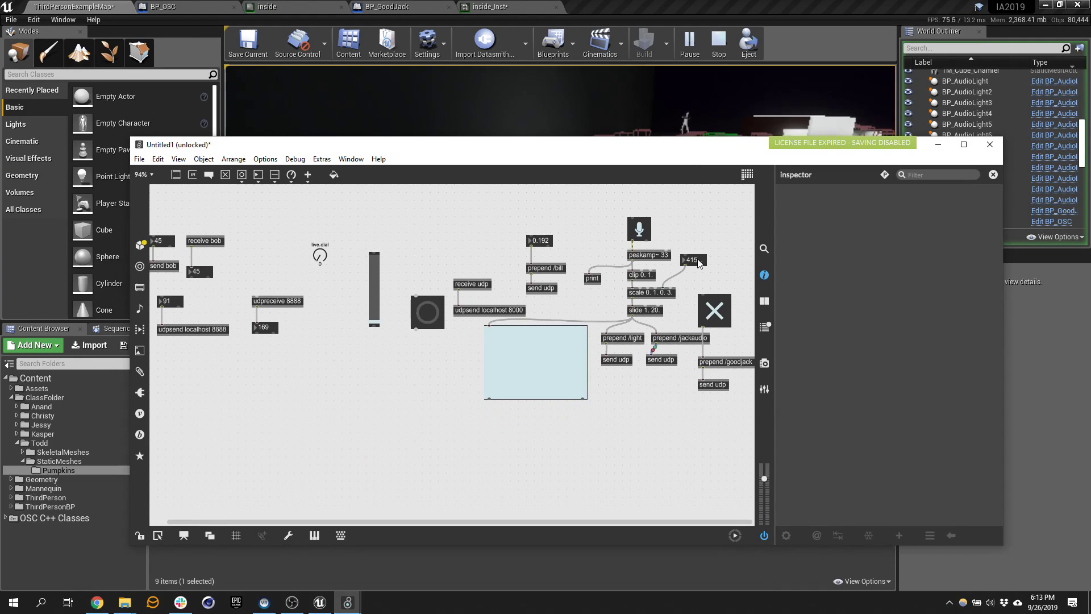
key("f")
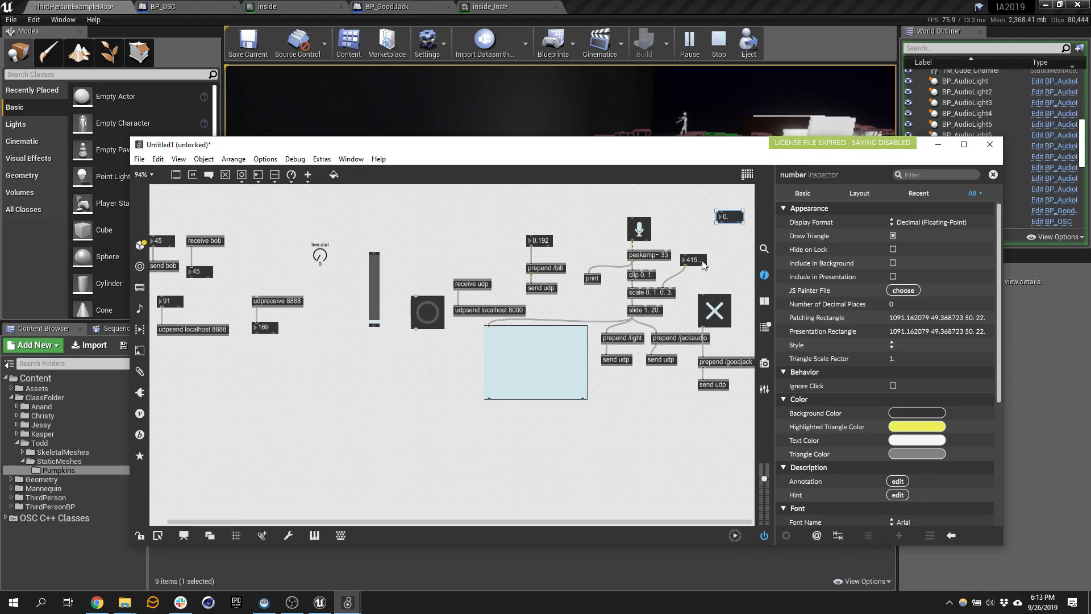
left_click(705, 263)
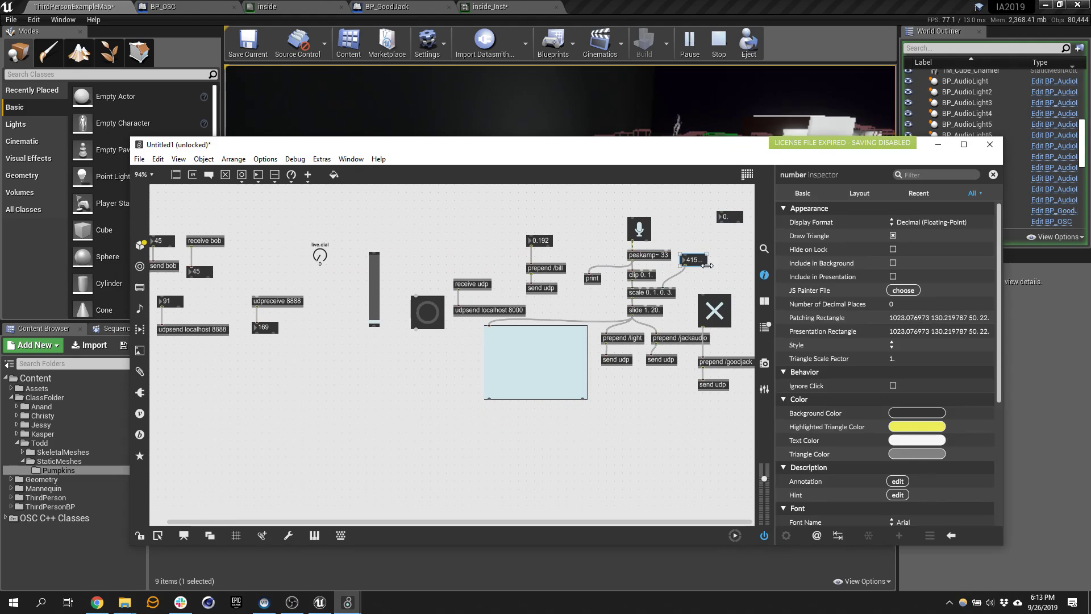
mouse_move(708, 264)
left_mouse_down()
mouse_move(740, 264)
mouse_move(723, 265)
left_mouse_up()
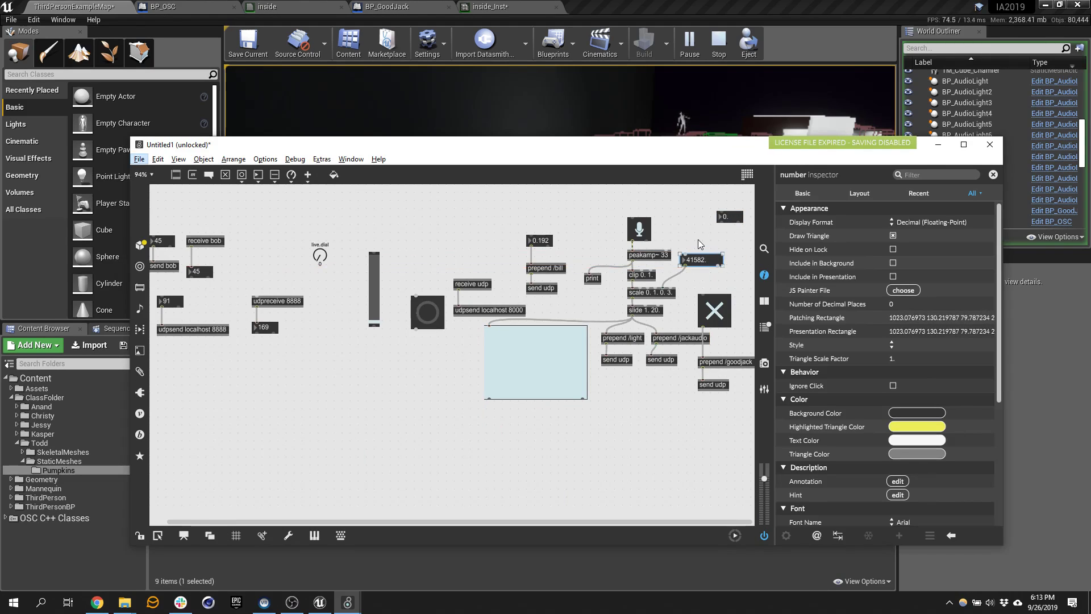
- Lock the Max patch, set the number box feeding scale to 0, and uncover the level viewport
key("ctrl+e")
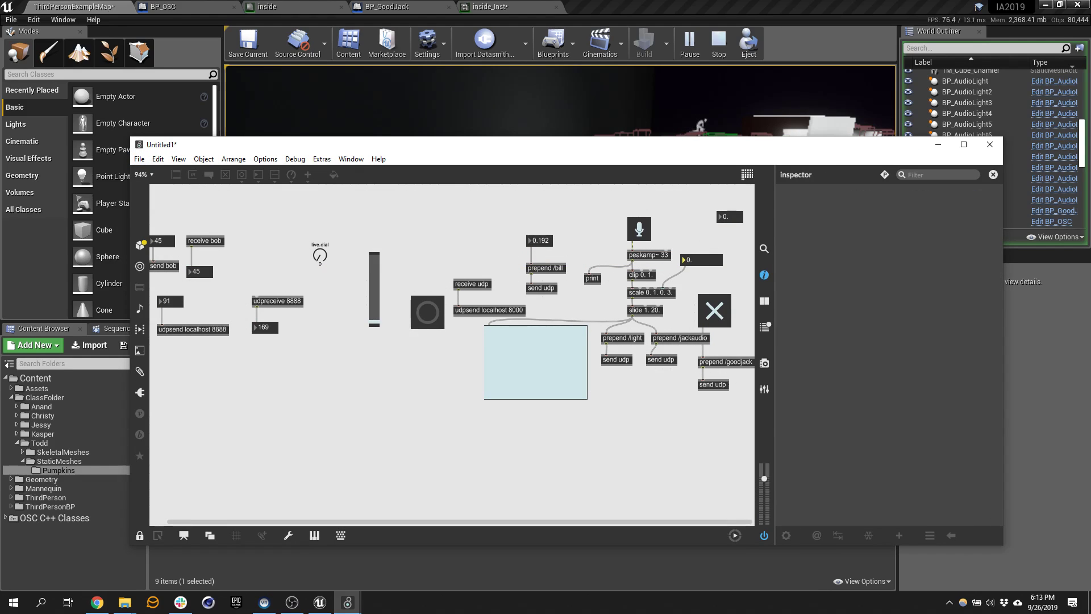
left_click_drag(671, 156, 660, 285)
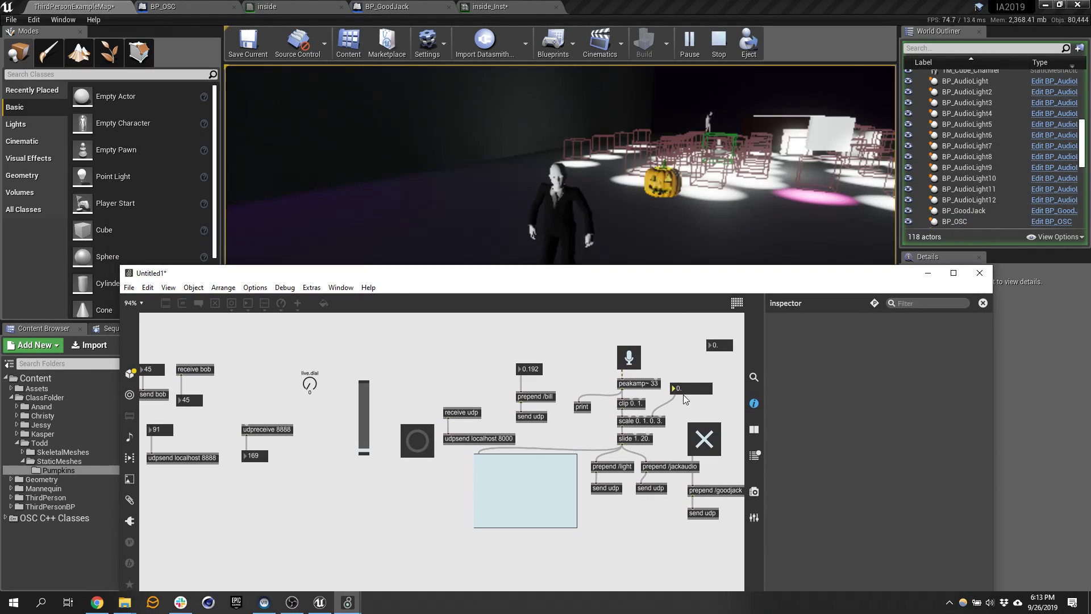
left_click_drag(681, 390, 681, 387)
- Walk the character up to the pumpkin in the running level and release the mouse cursor
left_click(700, 228)
key("w")
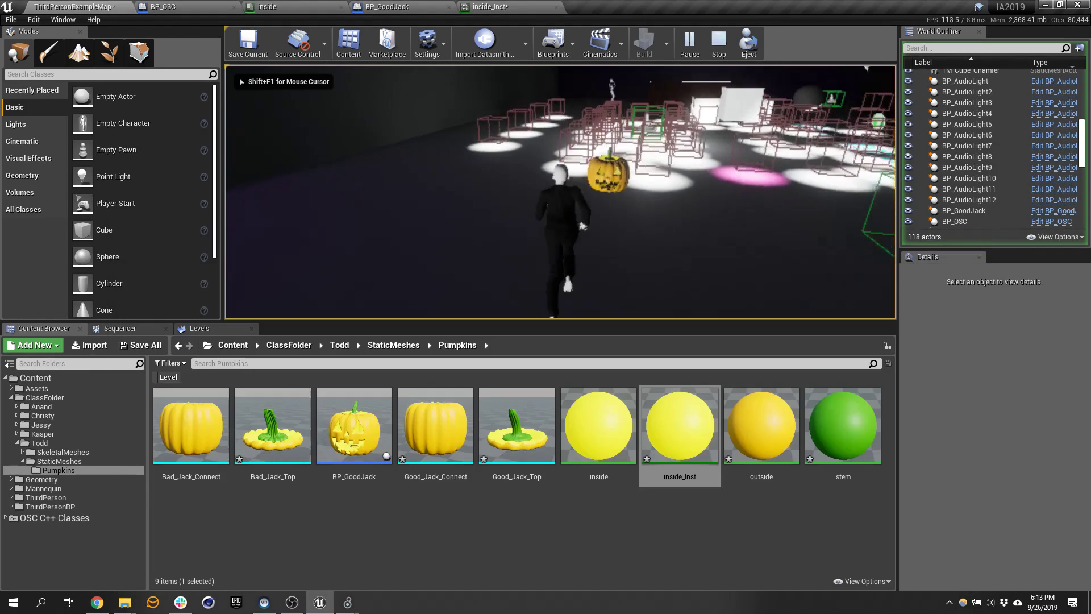
key("w")
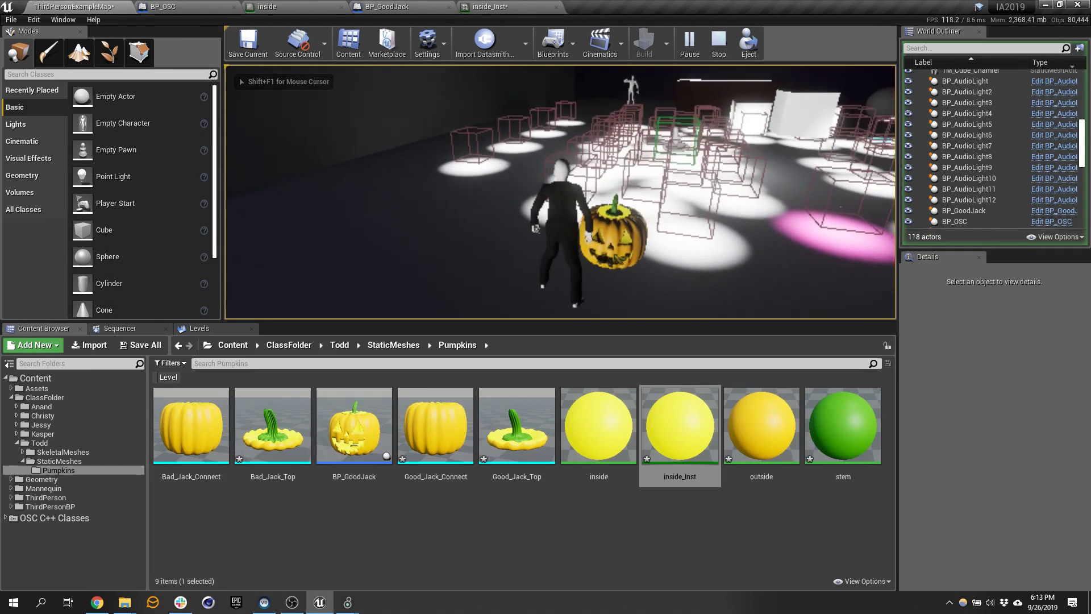
key("shift+F1")
- Check the bright parameter in inside_Inst and the live execution flow in the BP_GoodJack Event Graph
left_click(489, 7)
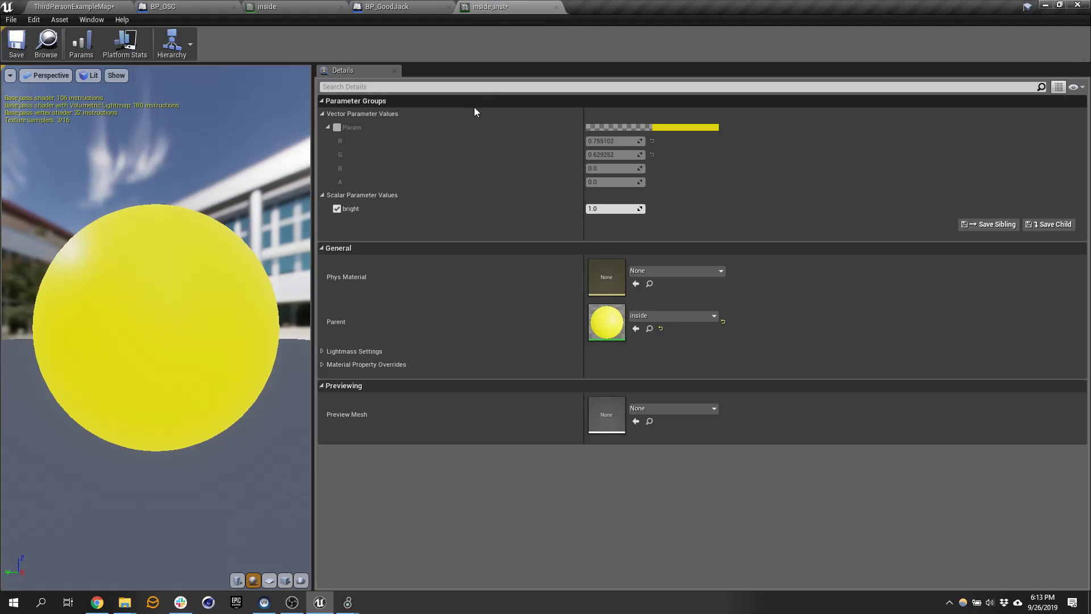
left_click(429, 12)
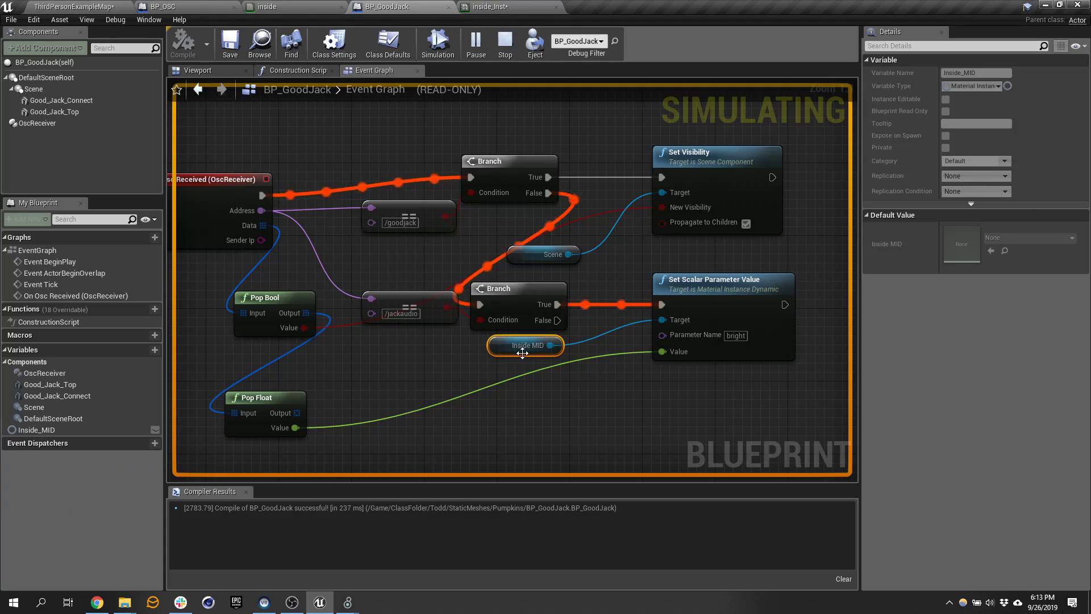
right_click_drag(439, 124, 540, 125)
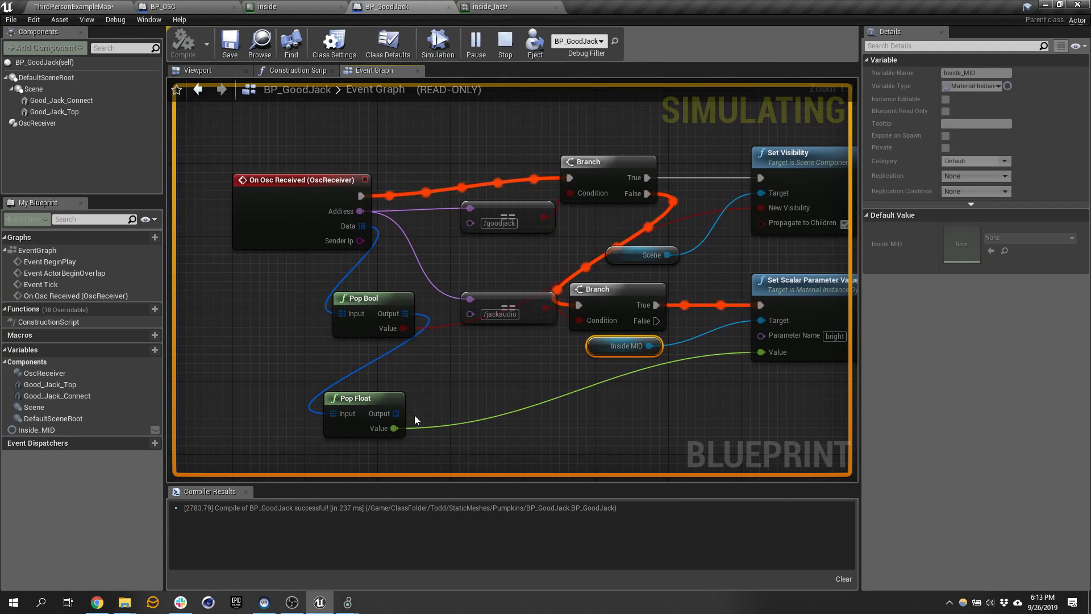
- Stop the simulation, feed Pop Float's Input from On Osc Received's Data instead of Pop Bool's Output, and compile and save BP_GoodJack
left_click(505, 44)
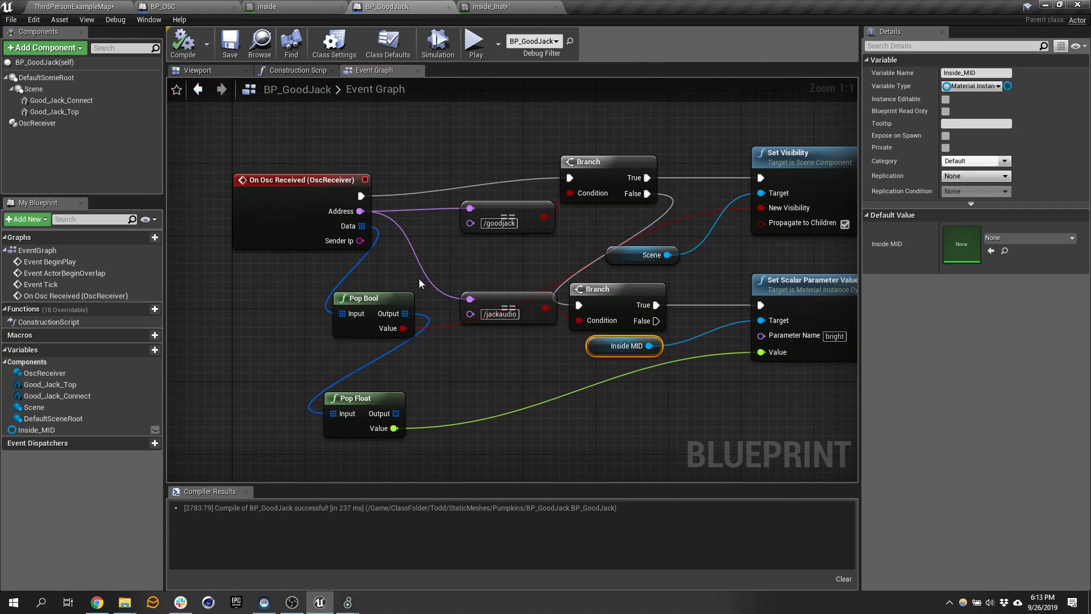
left_click(375, 392)
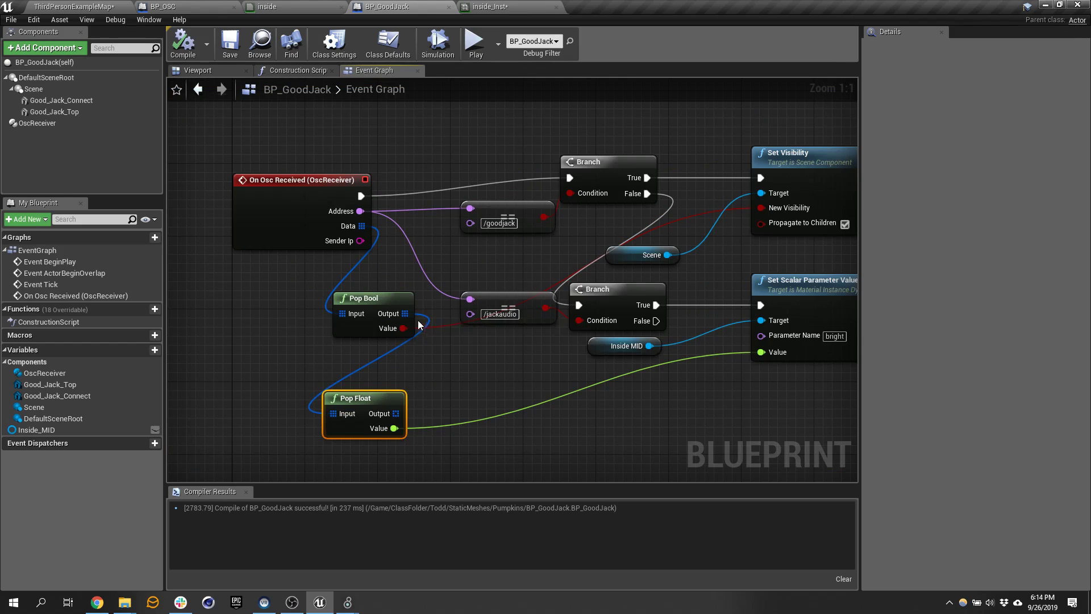
left_click_drag(404, 313, 363, 226, "ctrl")
left_click(183, 43)
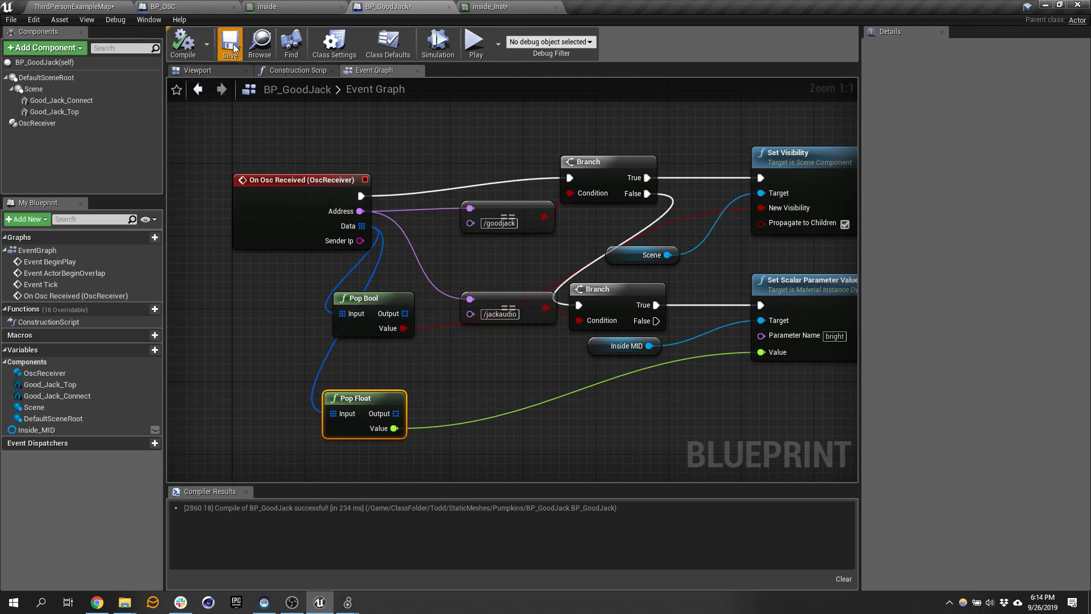
left_click(230, 44)
- Play ThirdPersonExampleMap again, walk the character until the pumpkin is in view, and free the cursor
left_click(79, 6)
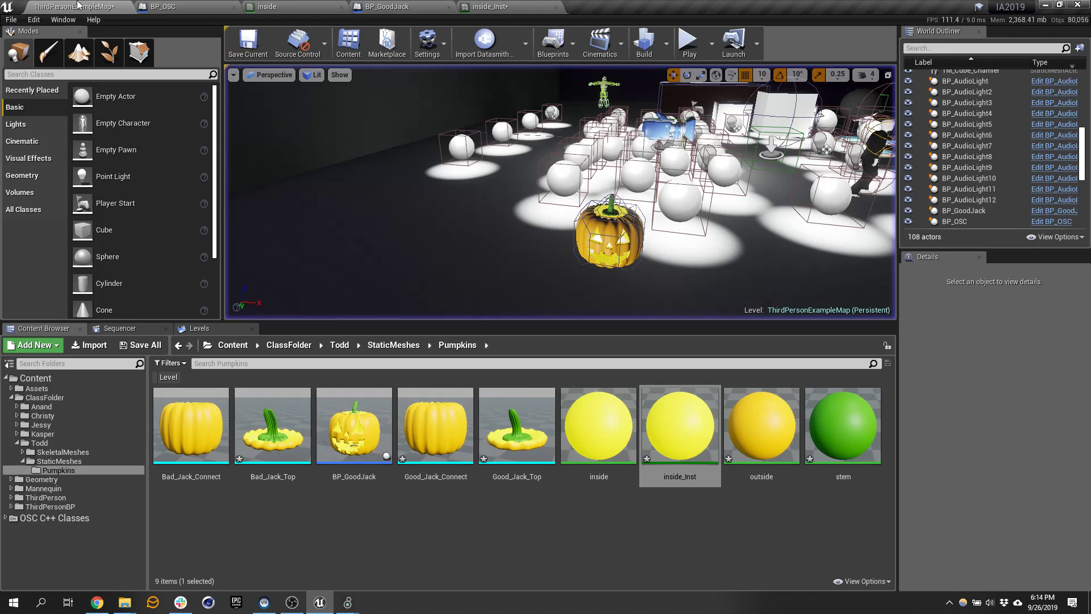
left_click(677, 46)
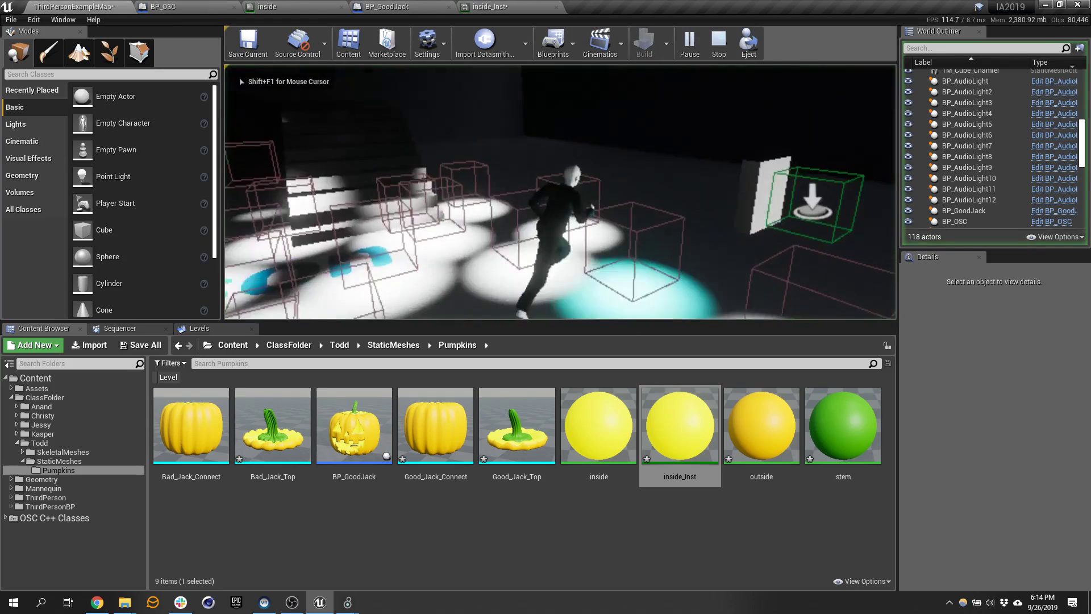
key("w")
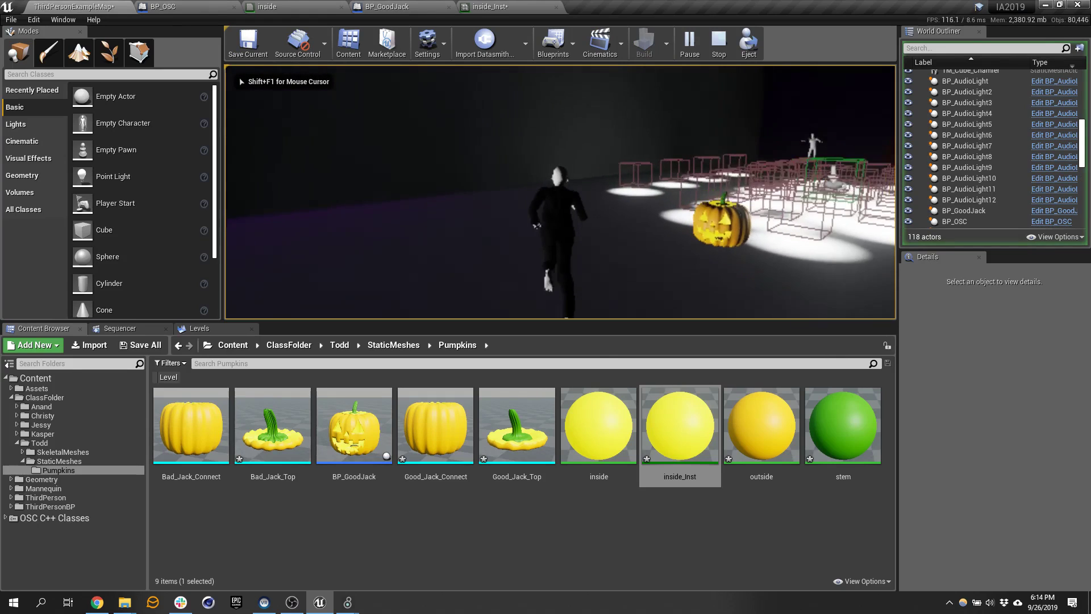
key("shift+F1")
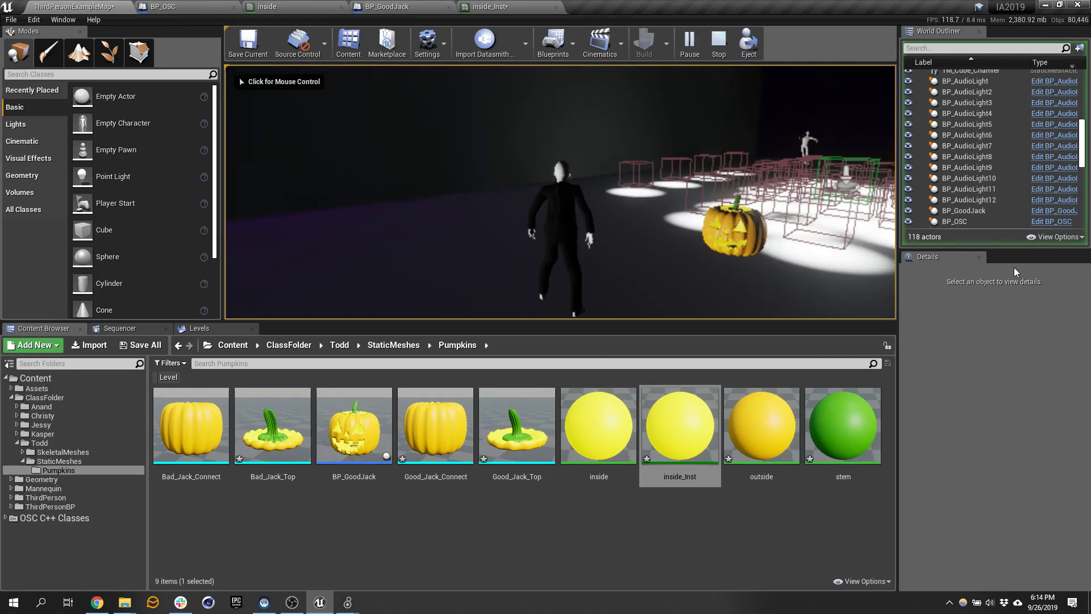
- Set the Max number box feeding scale to 64 and view the pumpkin's glow from another spot in the level
mouse_move(348, 602)
left_click(396, 584)
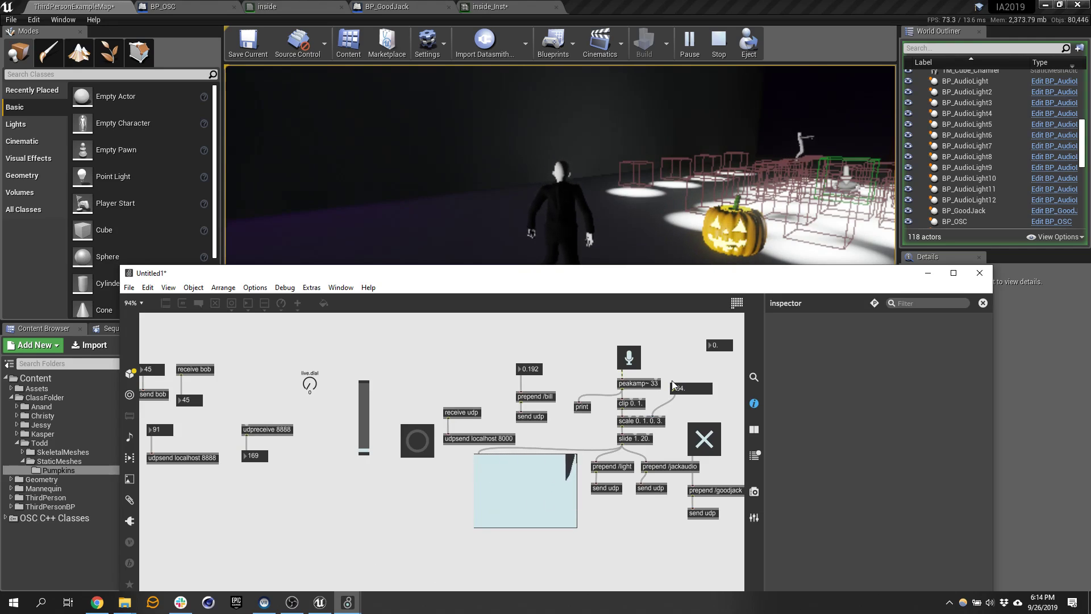
left_click(599, 243)
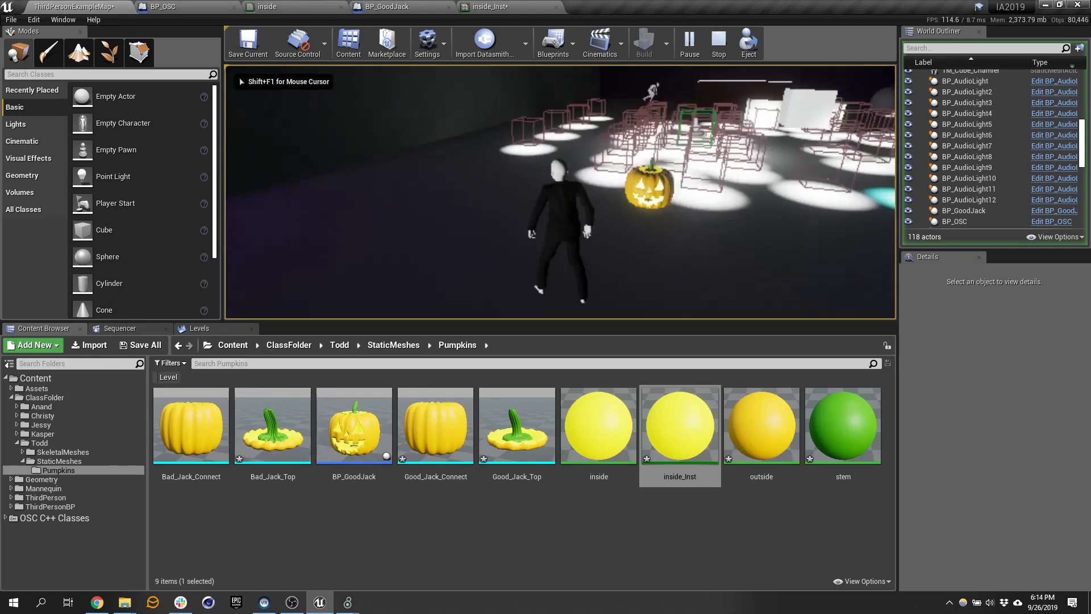
key("w")
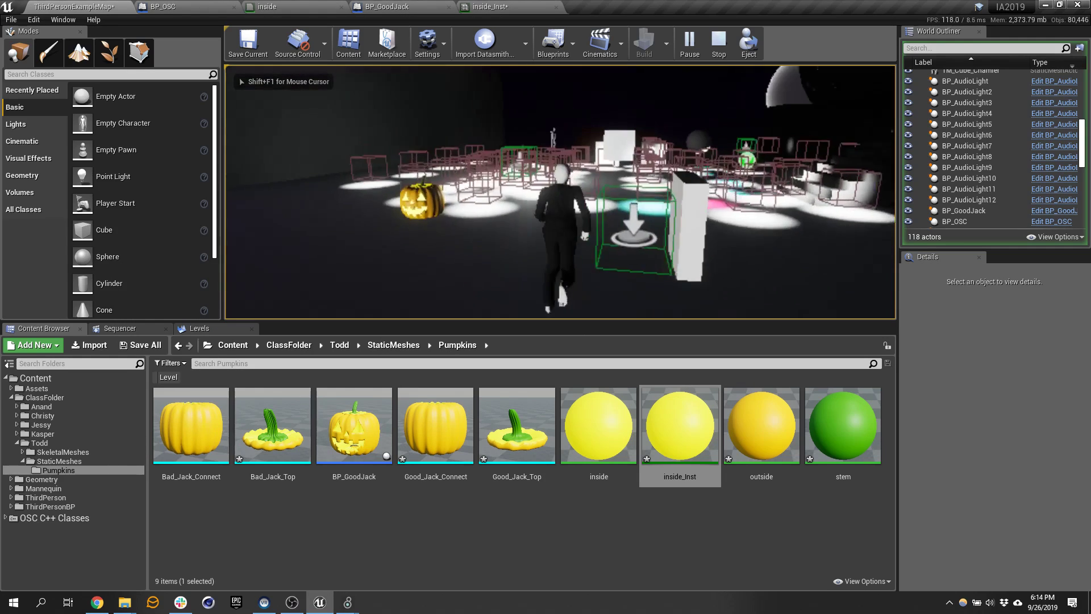
key("shift+F1")
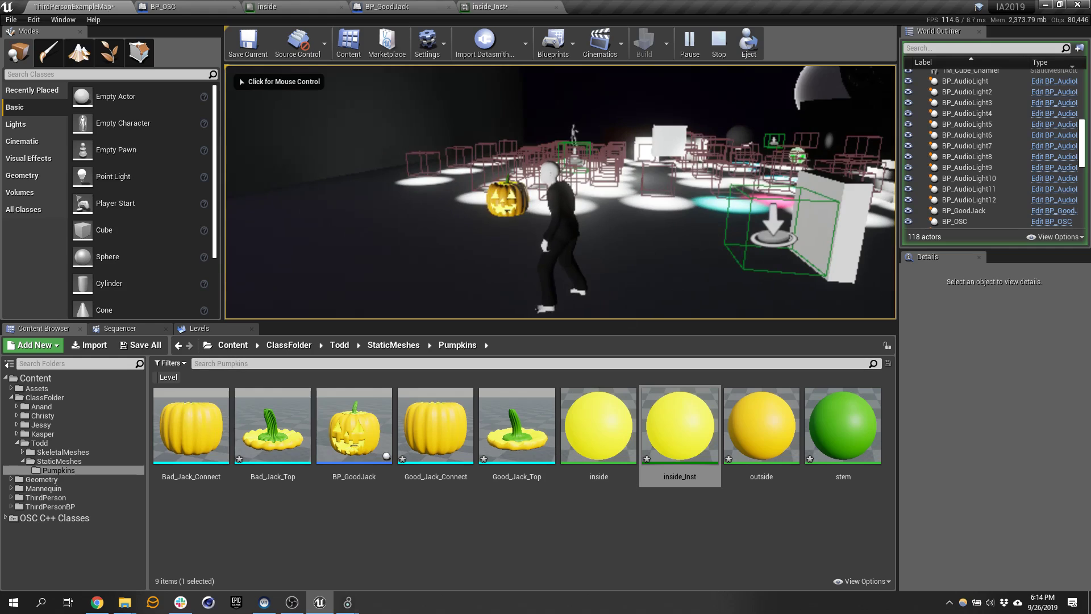
- Return to the Max patch and lower its vertical slider to near the bottom
mouse_move(345, 603)
left_click(389, 557)
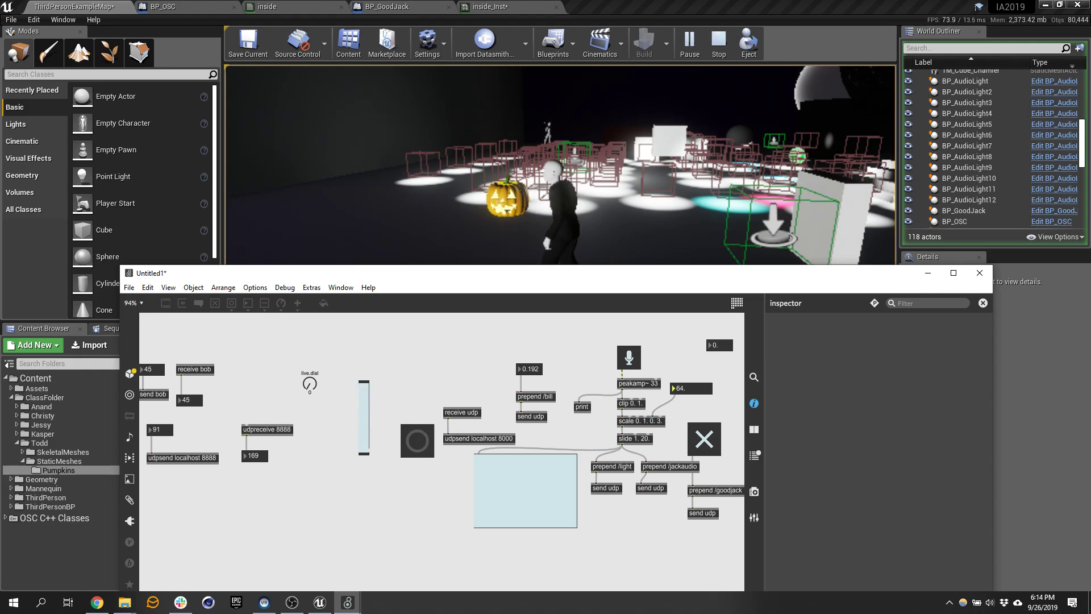
left_click_drag(365, 435, 364, 447)
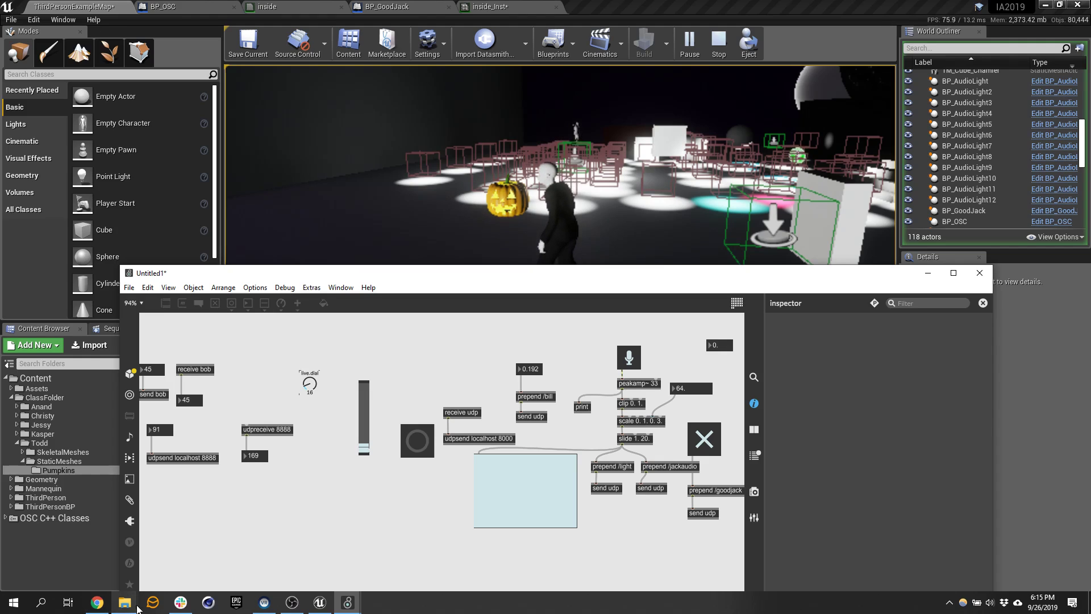
- Search the web for "tortoise seneca" in a new Chrome tab, open the YouTube result, and skip ahead in the video
left_click(97, 601)
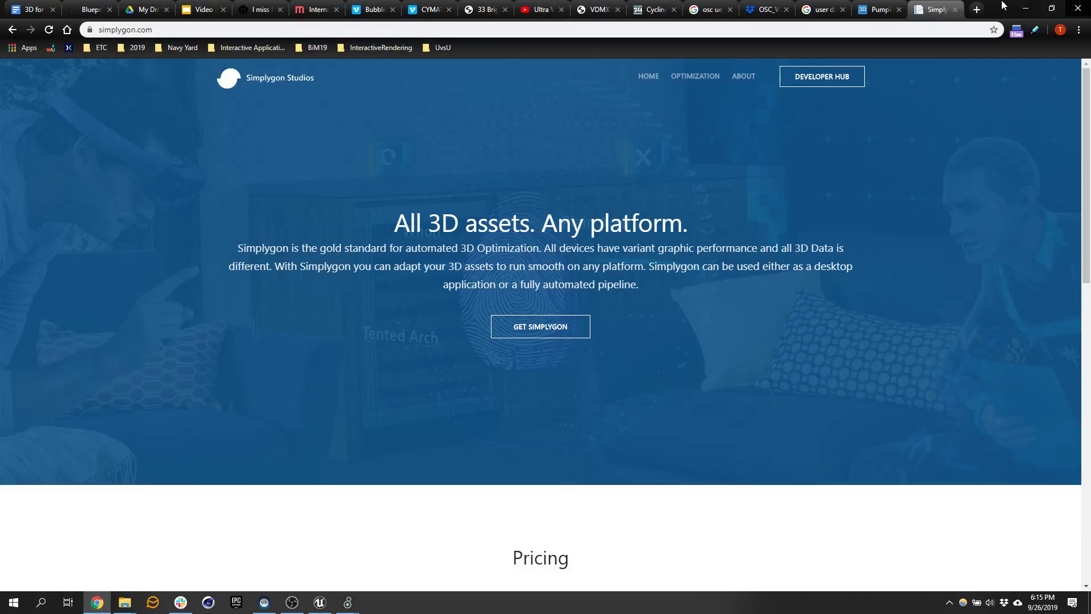
left_click(984, 12)
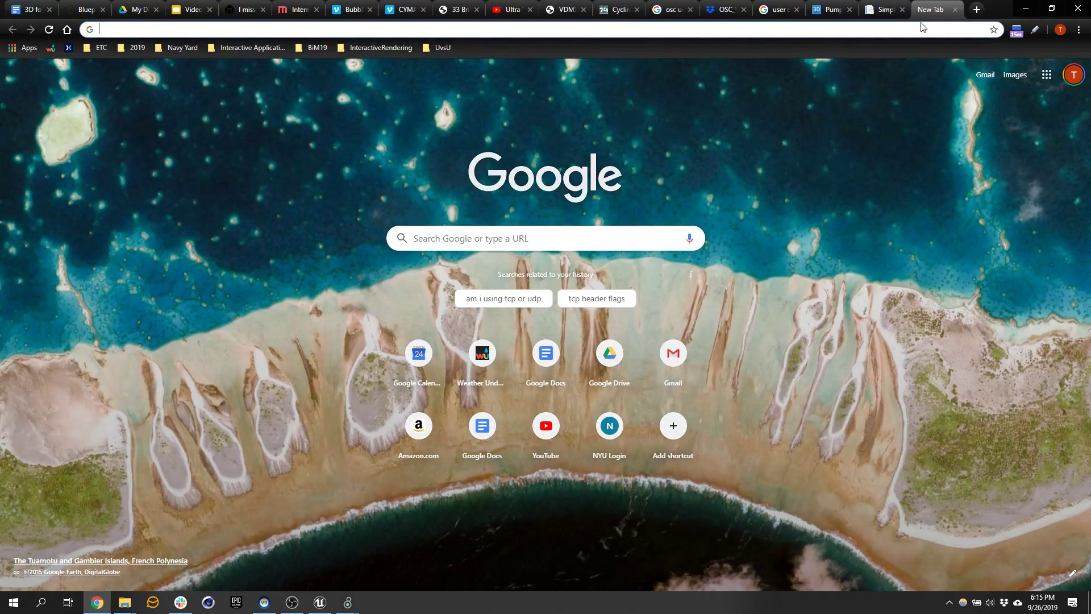
type("tortoise ")
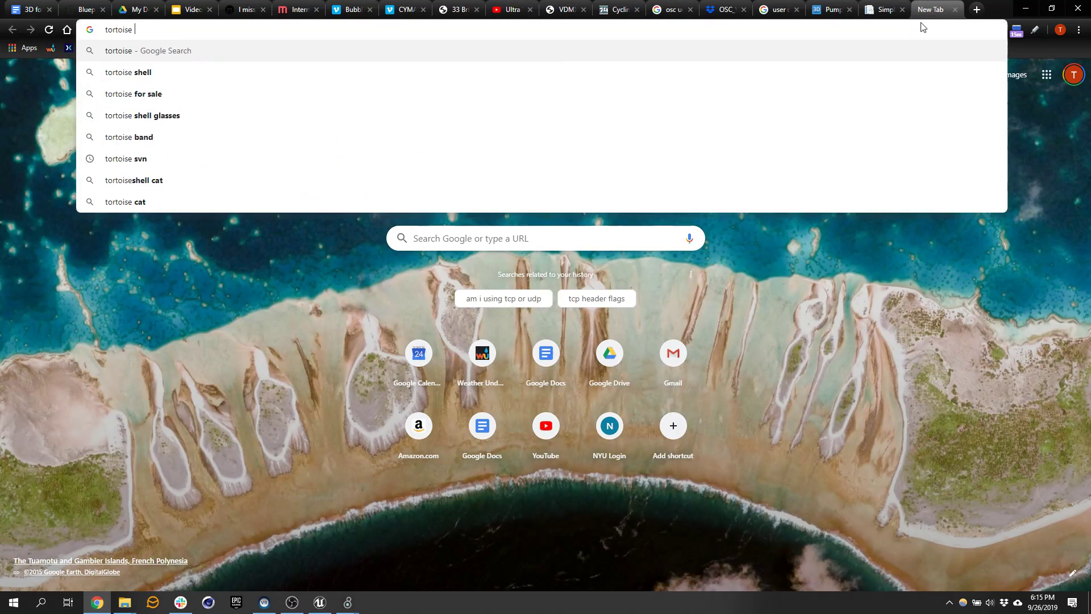
type("seneca")
key("Return")
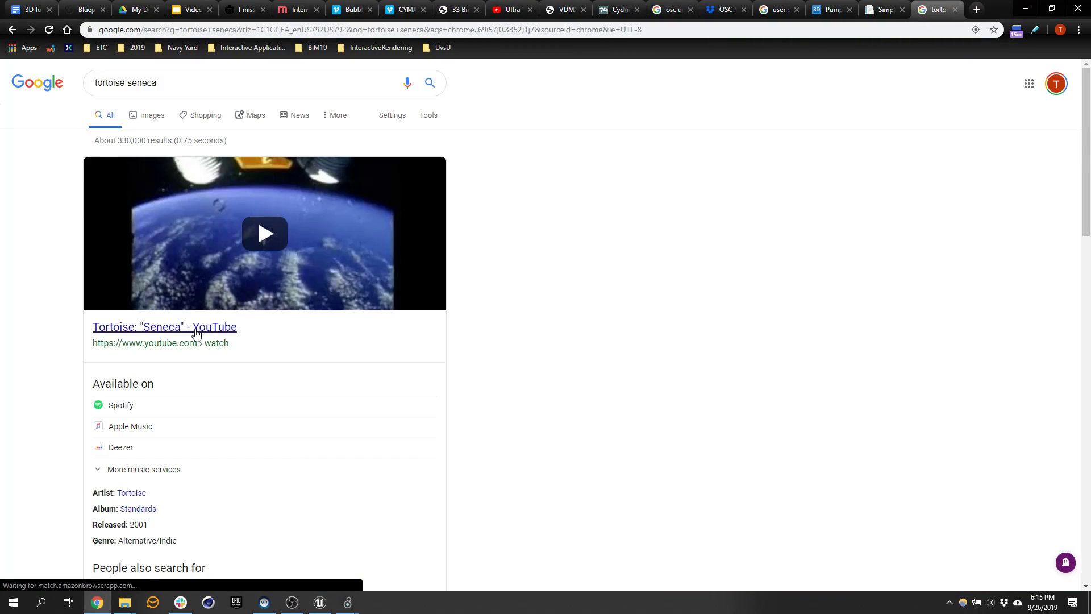
left_click(192, 326)
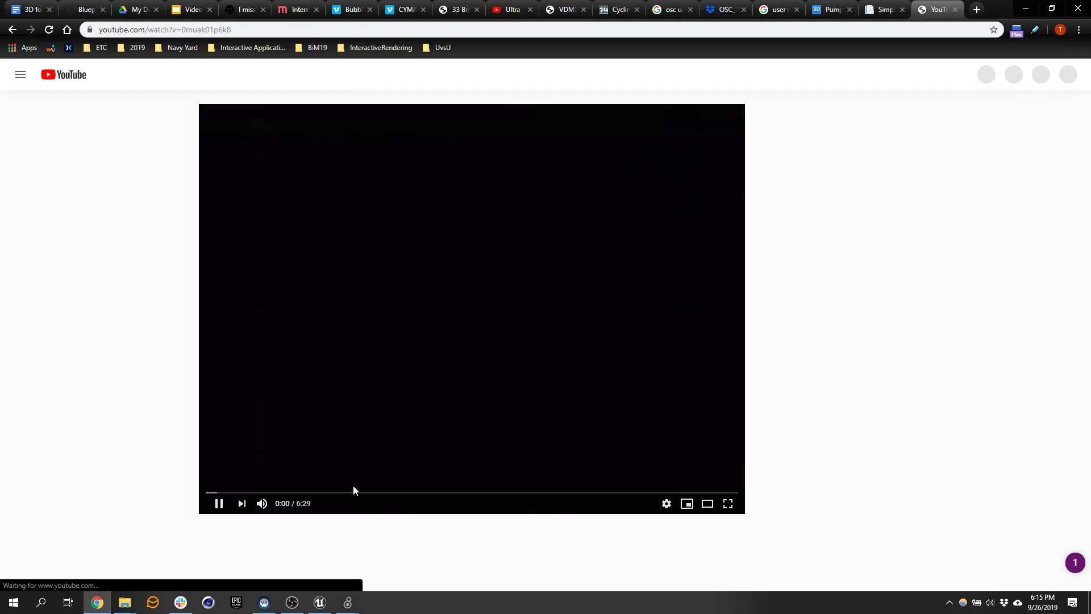
left_click(352, 492)
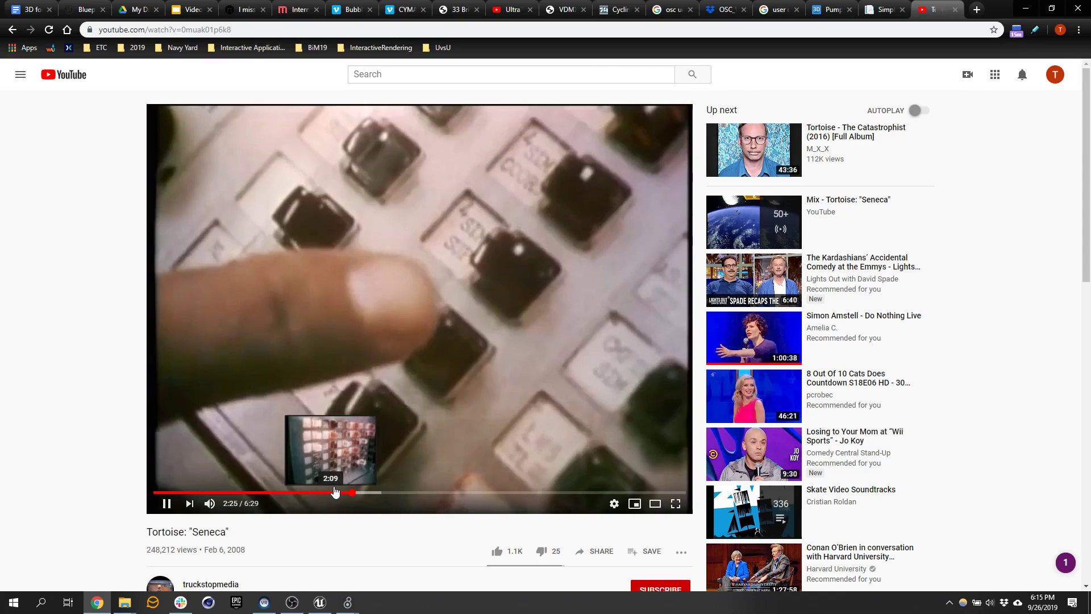
- Jump the Seneca video back to 2:09 and raise the system volume to 100
left_click(333, 493)
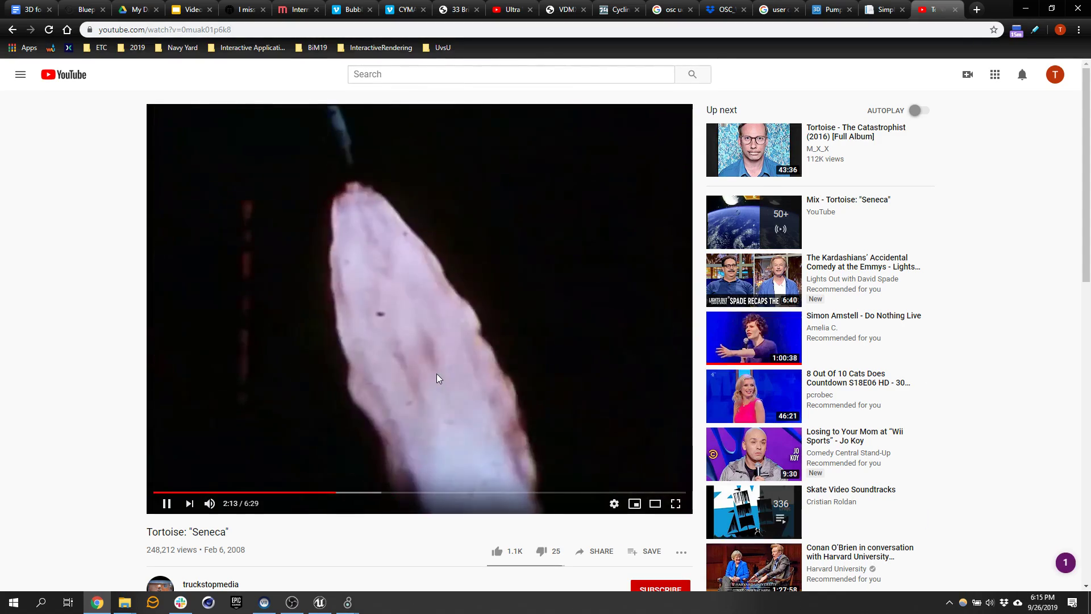
key("XF86AudioLowerVolume")
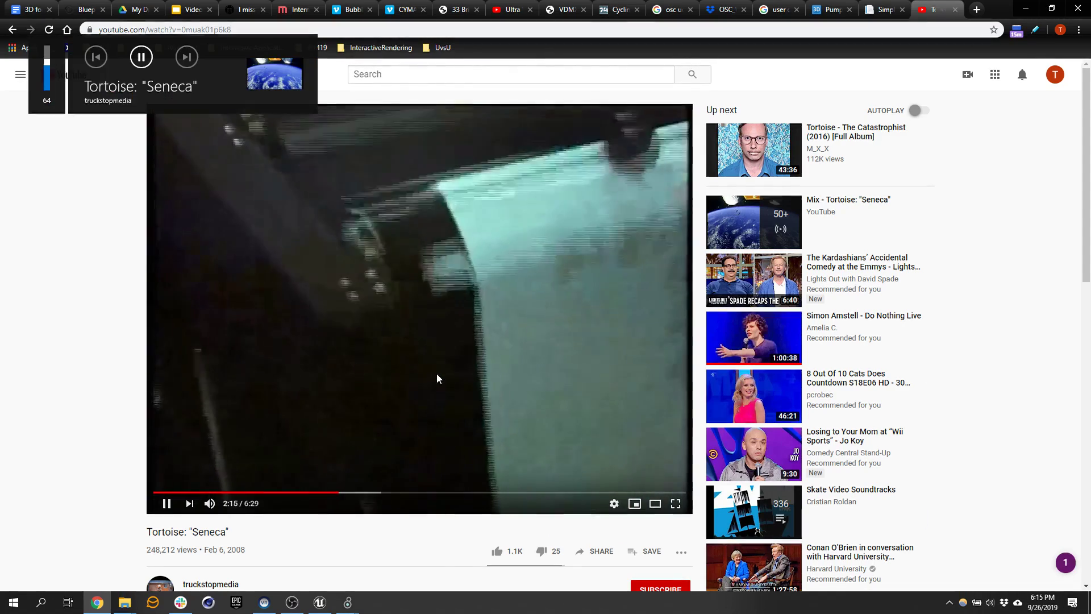
key("XF86AudioRaiseVolume")
key("XF86AudioRaiseVolume")
key("XF86AudioRaiseVolume")
key("XF86AudioRaiseVolume")
key("XF86AudioRaiseVolume")
key("XF86AudioRaiseVolume")
key("XF86AudioRaiseVolume")
key("XF86AudioRaiseVolume")
key("XF86AudioRaiseVolume")
key("XF86AudioRaiseVolume")
key("XF86AudioRaiseVolume")
key("XF86AudioRaiseVolume")
key("XF86AudioRaiseVolume")
key("XF86AudioRaiseVolume")
key("XF86AudioRaiseVolume")
key("XF86AudioRaiseVolume")
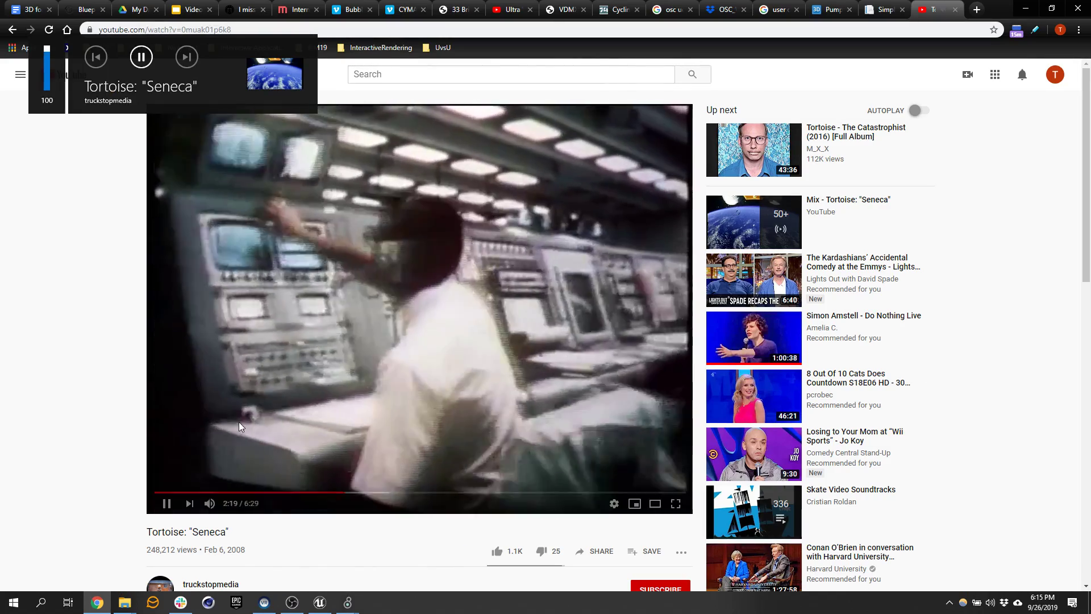
- Switch to Unreal, free the cursor from the running game, and place the Max patch window below the level viewport
left_click(319, 602)
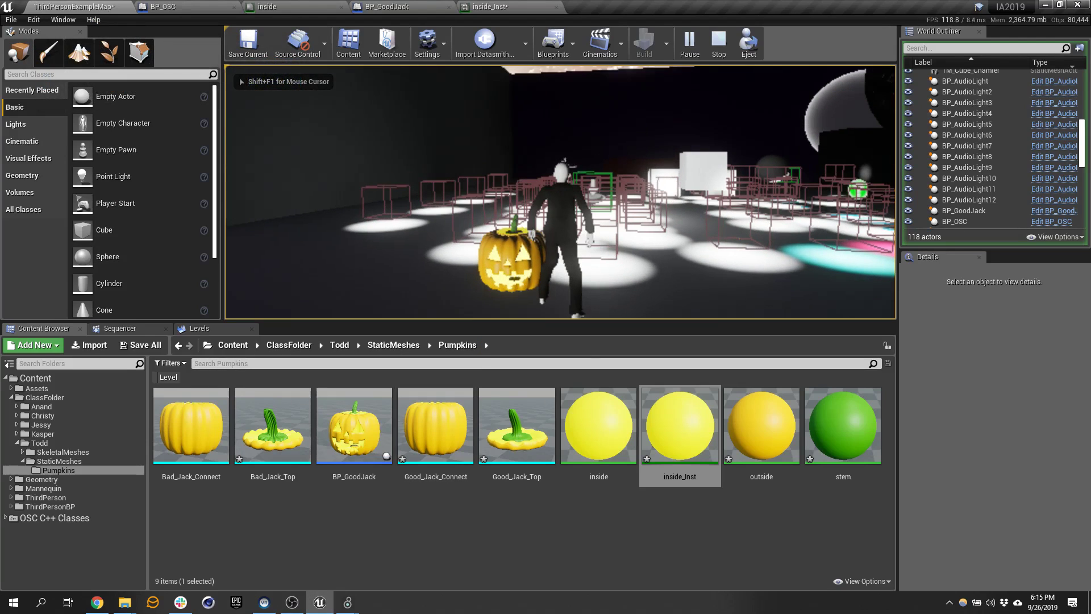
key("shift+F1")
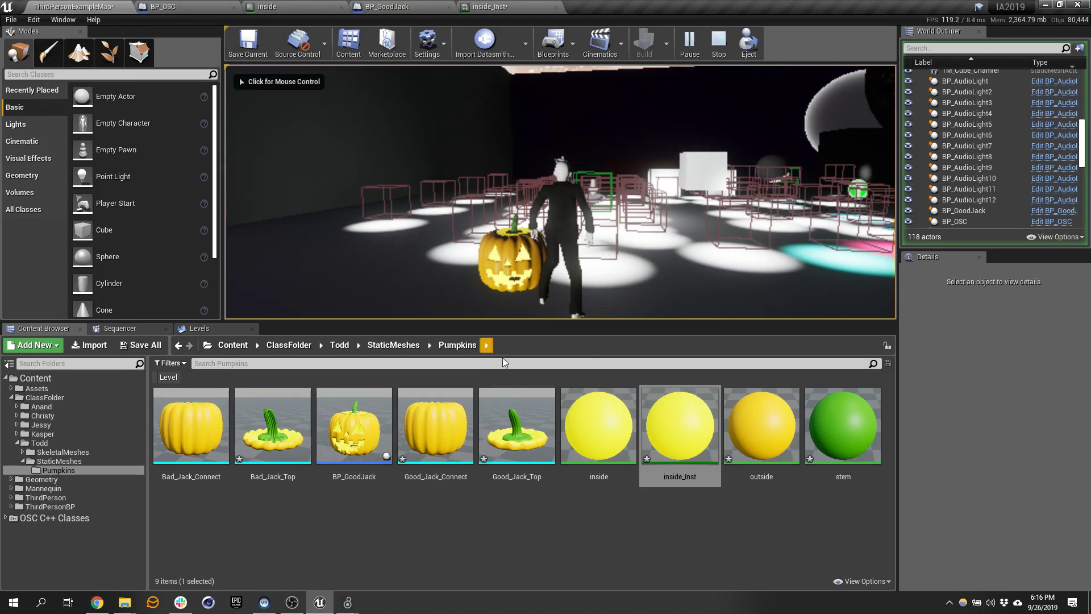
mouse_move(348, 602)
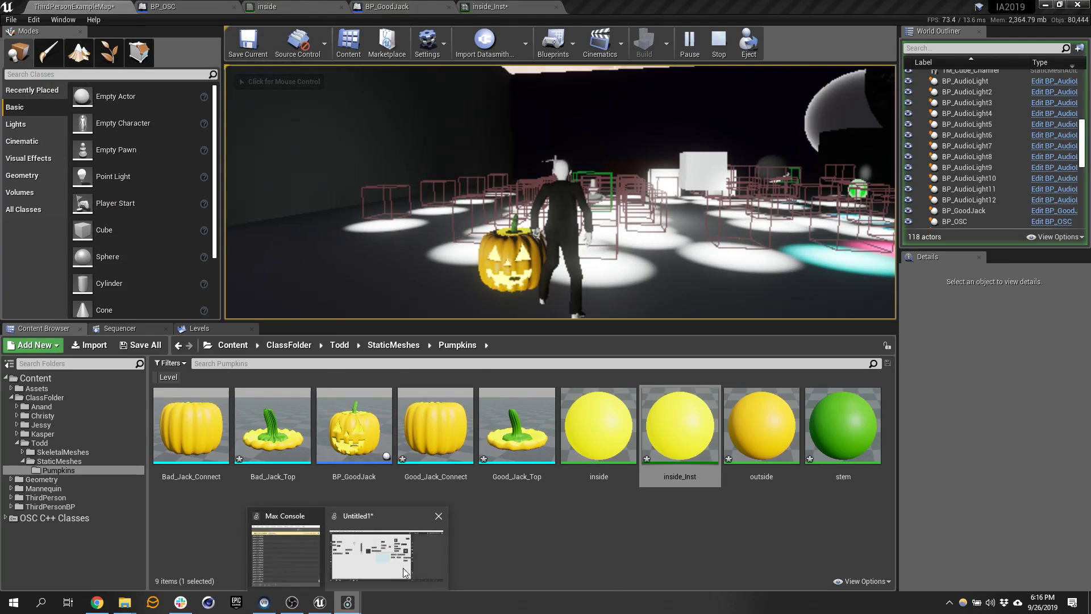
left_click(435, 560)
left_click_drag(620, 288, 607, 378)
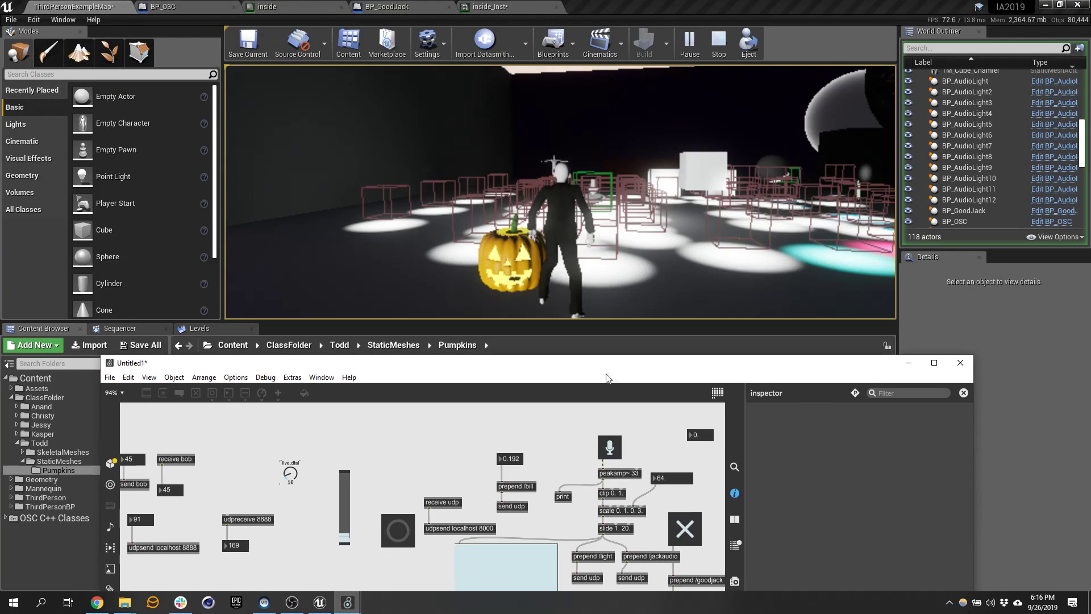
- Switch the /goodjack toggle off and on repeatedly, leaving it on, and raise the number box feeding scale to 650
left_click(693, 541)
left_click(692, 542)
left_click(691, 537)
left_click(691, 537)
left_click(691, 537)
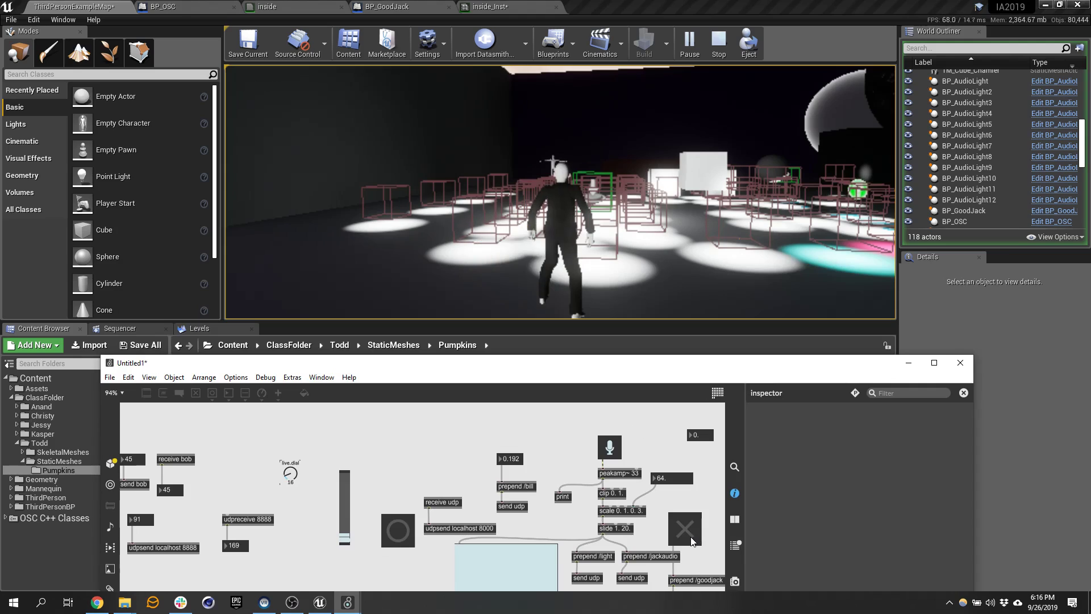
left_click(690, 532)
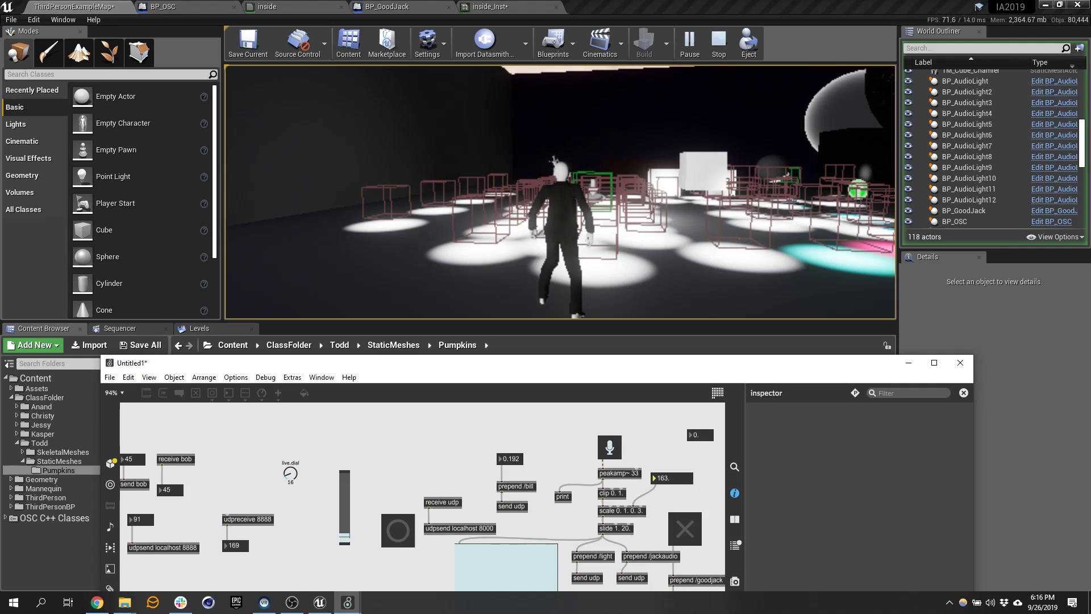
left_click(692, 533)
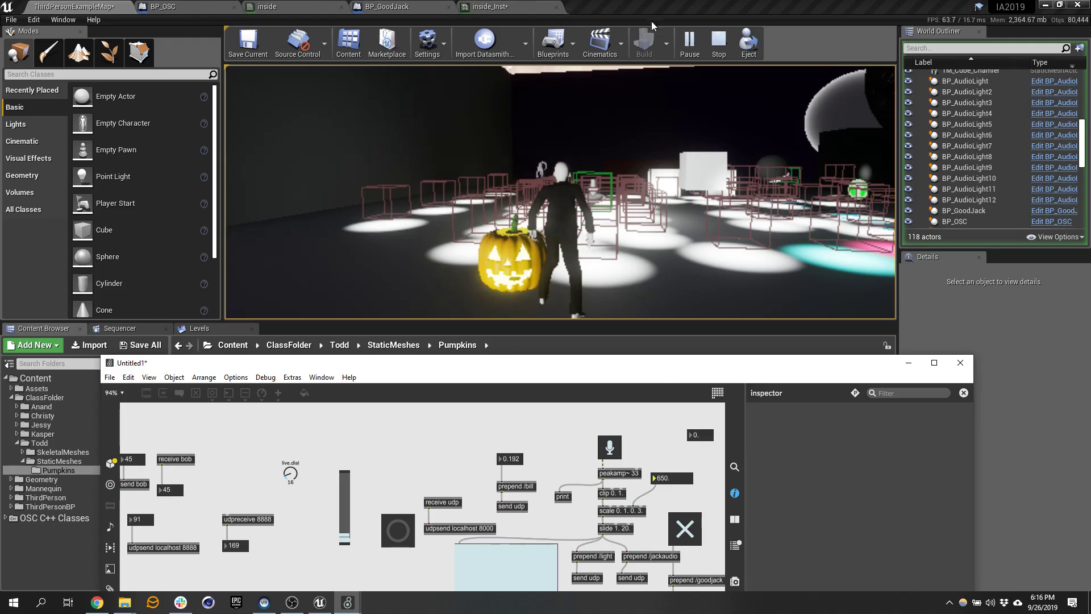
- Eject from the player character in the running level and view the glowing pumpkin face up close
left_click(749, 43)
mouse_move(671, 171)
right_mouse_down()
mouse_move(619, 187)
mouse_move(608, 222)
mouse_move(614, 182)
mouse_move(619, 216)
mouse_move(663, 187)
right_mouse_up()
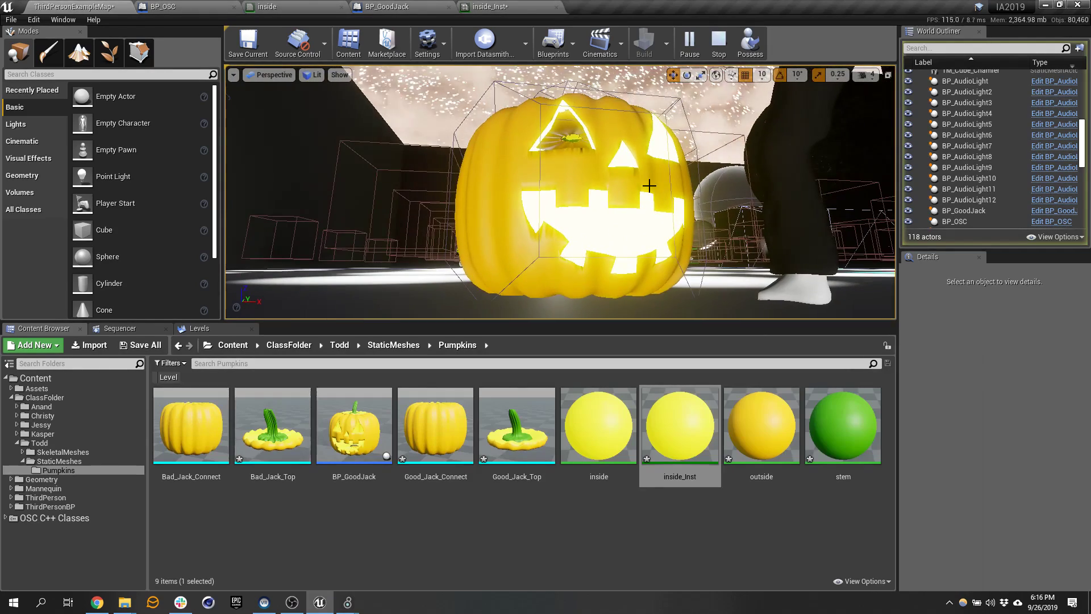